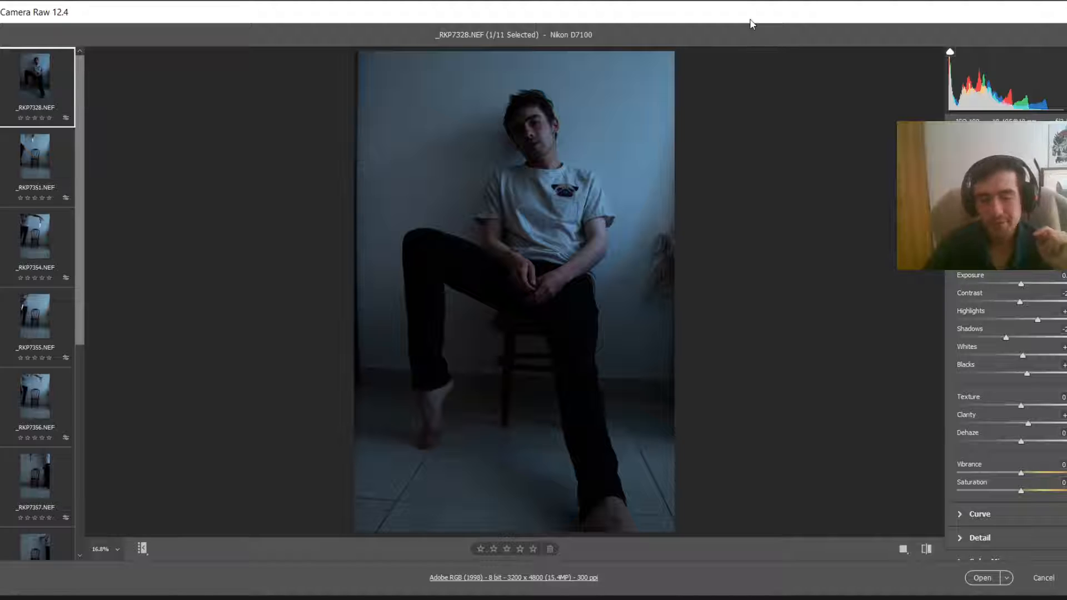
Step: Browse the raw photos in the filmstrip and the current portrait preview
{"action": "scroll", "coordinate": [34, 166], "scroll_direction": "down", "scroll_amount": 3}
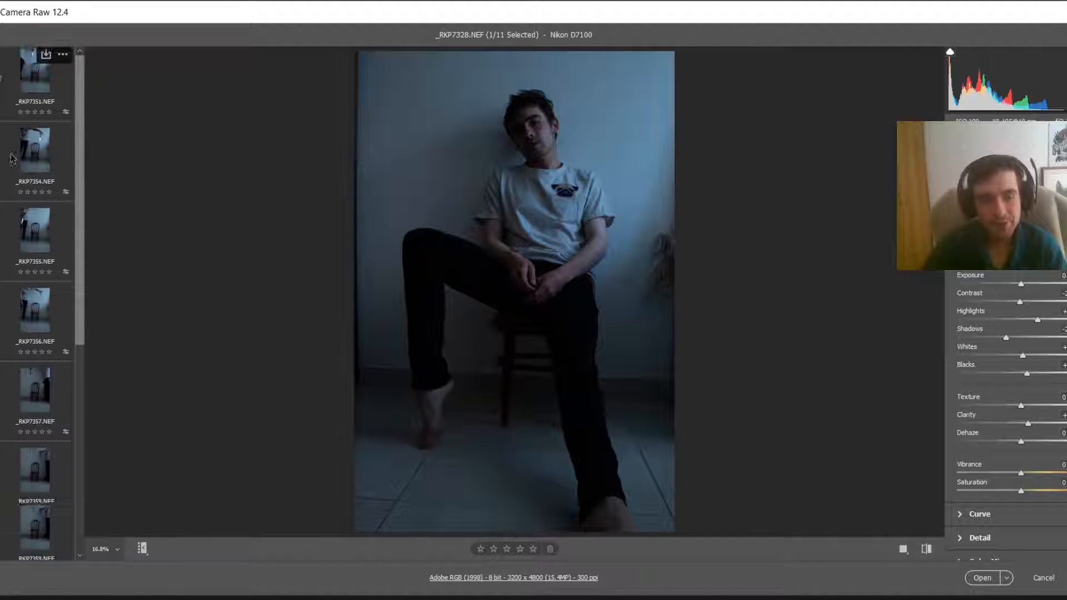
{"action": "scroll", "coordinate": [98, 231], "scroll_direction": "down", "scroll_amount": 3}
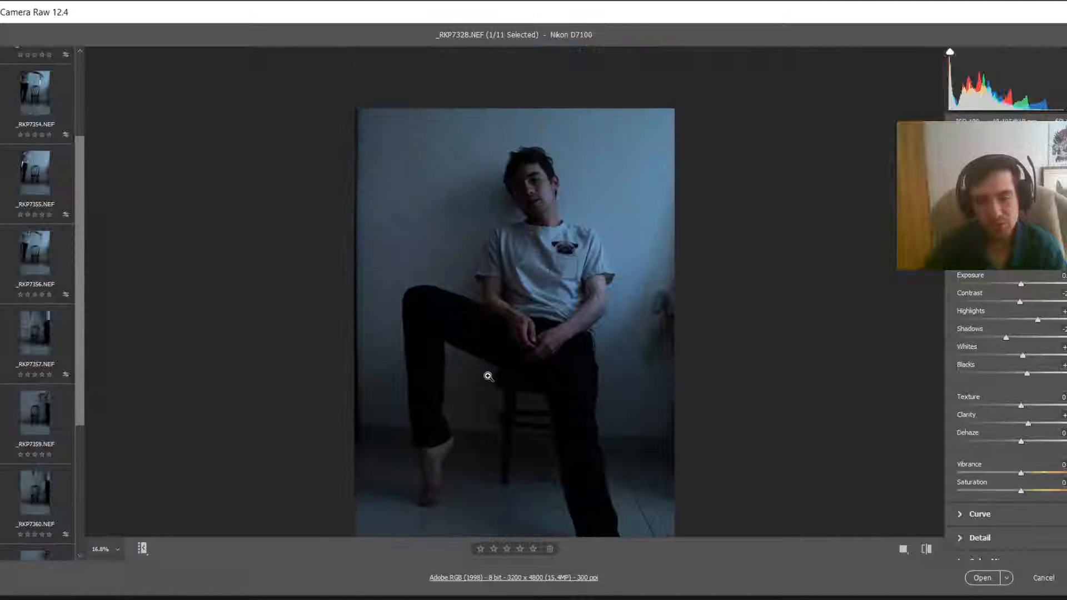
{"action": "scroll", "coordinate": [37, 317], "scroll_direction": "down", "scroll_amount": 1}
{"action": "scroll", "coordinate": [37, 318], "scroll_direction": "down", "scroll_amount": 2}
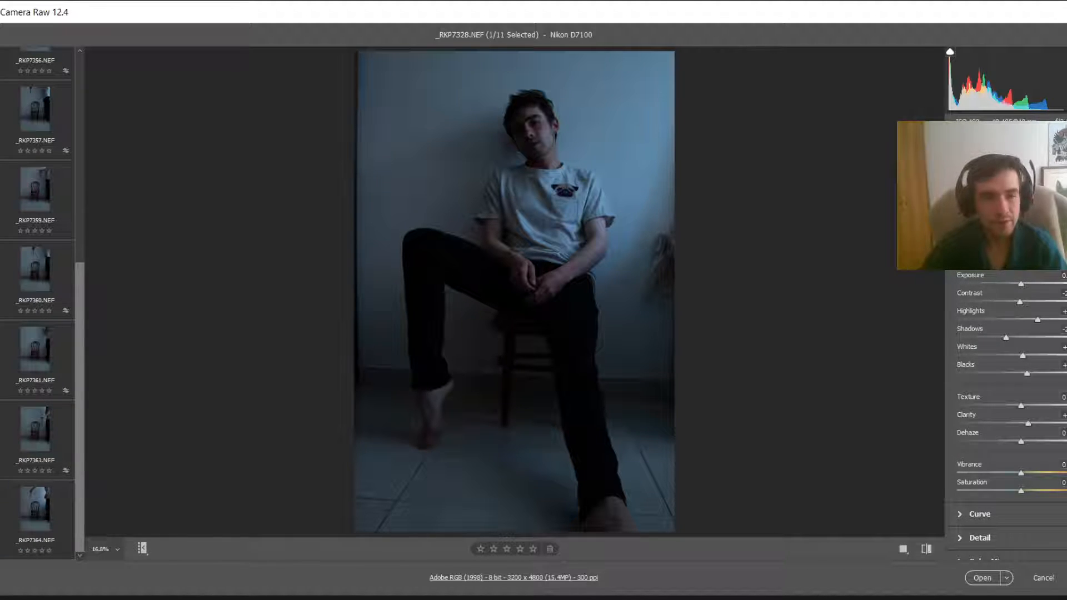
{"action": "scroll", "coordinate": [42, 280], "scroll_direction": "up", "scroll_amount": 1}
{"action": "scroll", "coordinate": [42, 279], "scroll_direction": "up", "scroll_amount": 9}
{"action": "scroll", "coordinate": [506, 233], "scroll_direction": "up", "scroll_amount": 3}
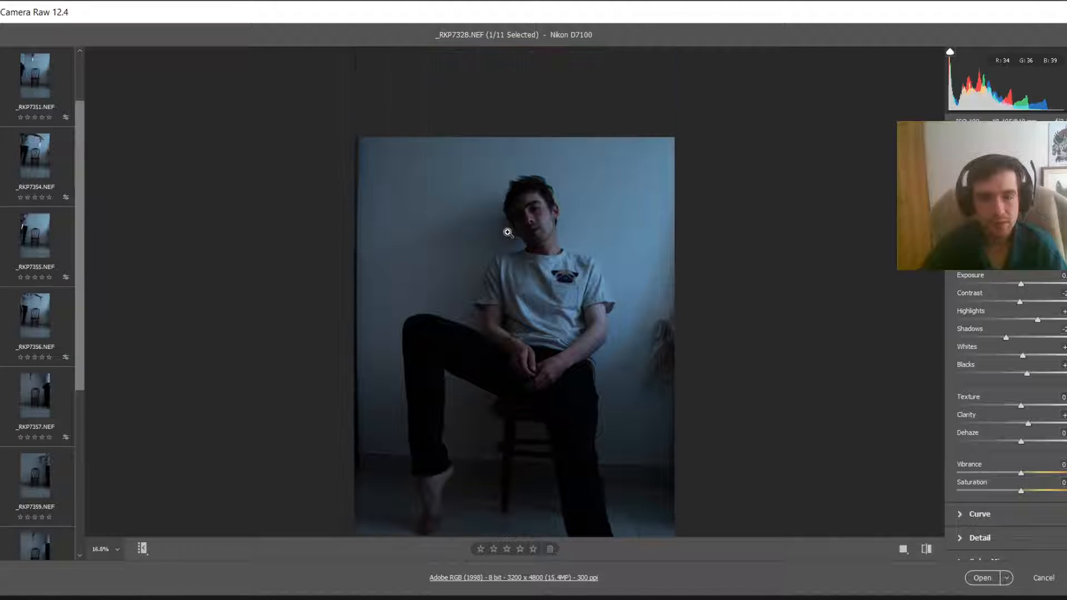
{"action": "scroll", "coordinate": [507, 232], "scroll_direction": "down", "scroll_amount": 5}
{"action": "scroll", "coordinate": [539, 225], "scroll_direction": "up", "scroll_amount": 2}
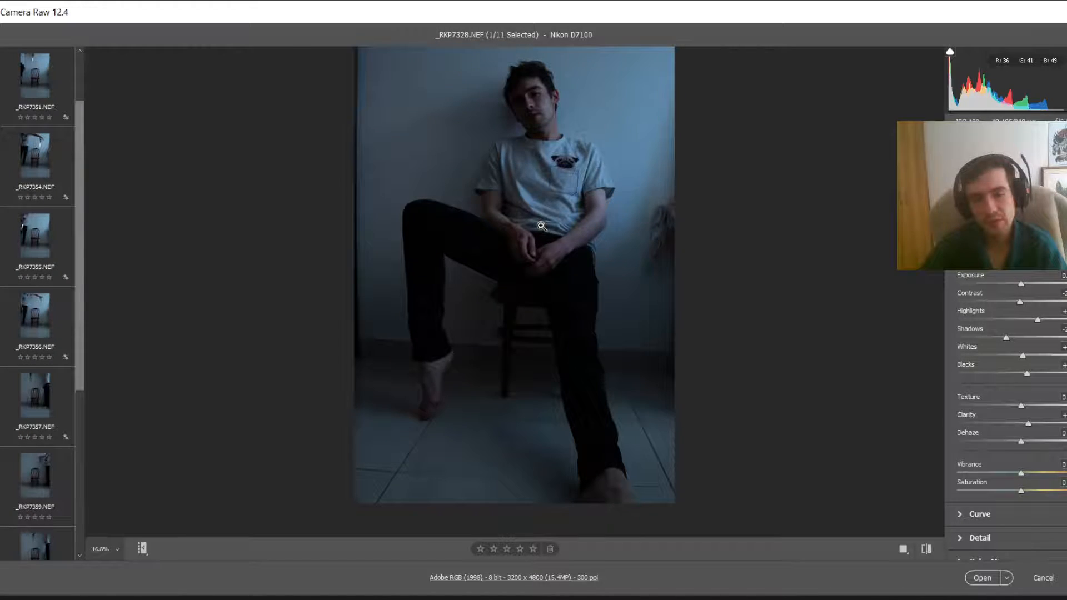
{"action": "scroll", "coordinate": [540, 225], "scroll_direction": "up", "scroll_amount": 2}
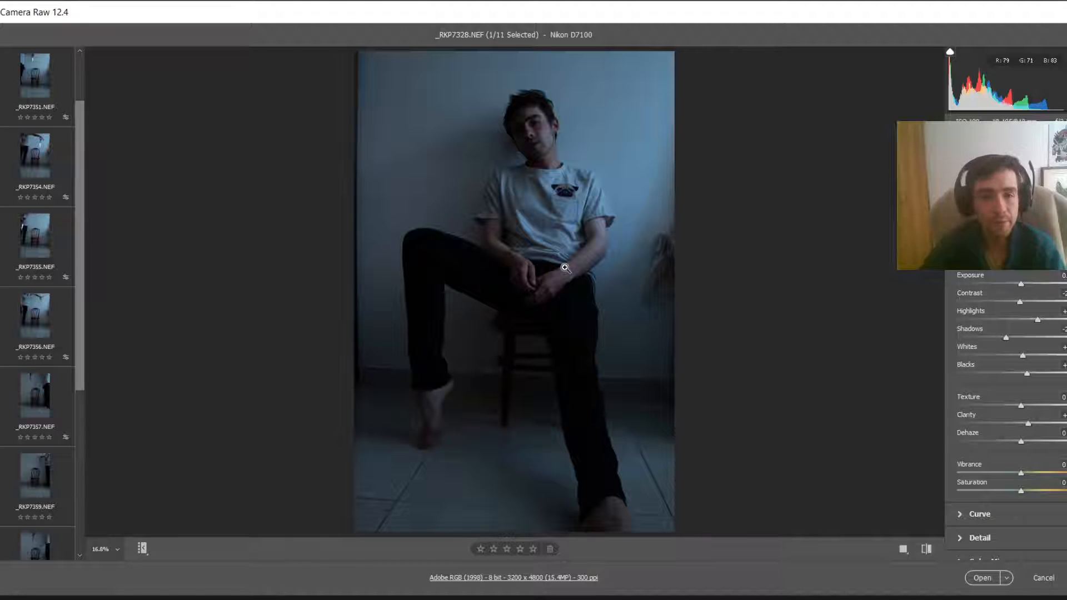
Step: Step through the knife-and-chair photos one by one to compare the shots
{"action": "left_click", "coordinate": [35, 153]}
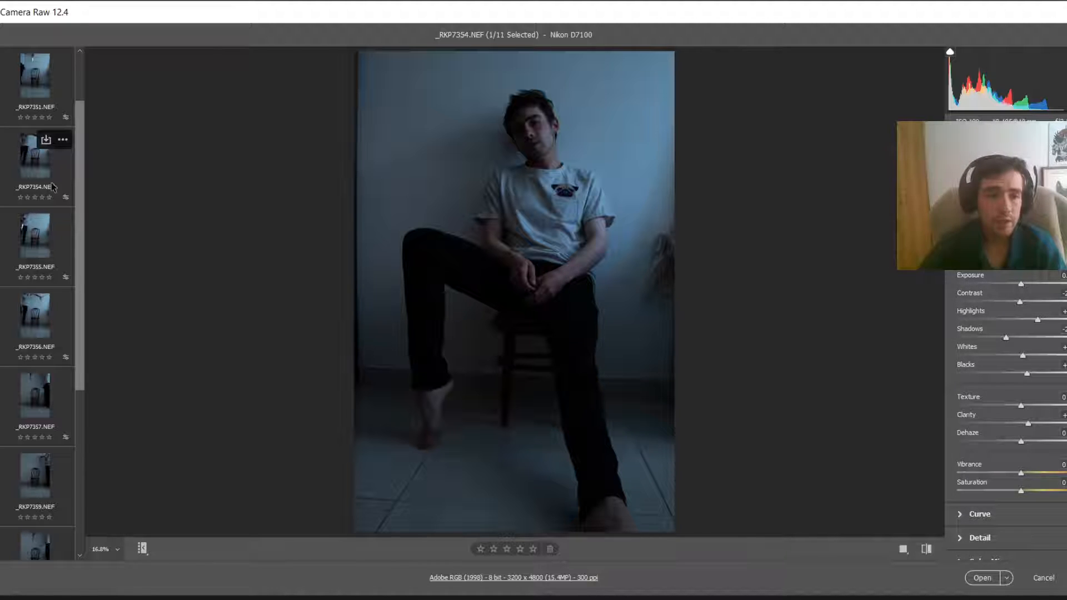
{"action": "left_click", "coordinate": [40, 252]}
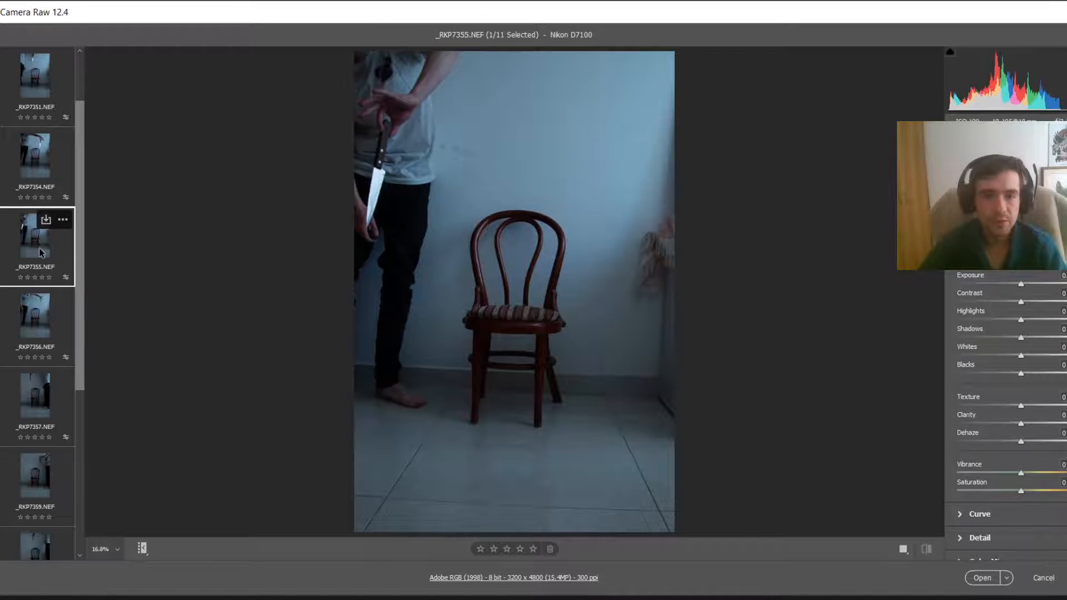
{"action": "left_click", "coordinate": [65, 305]}
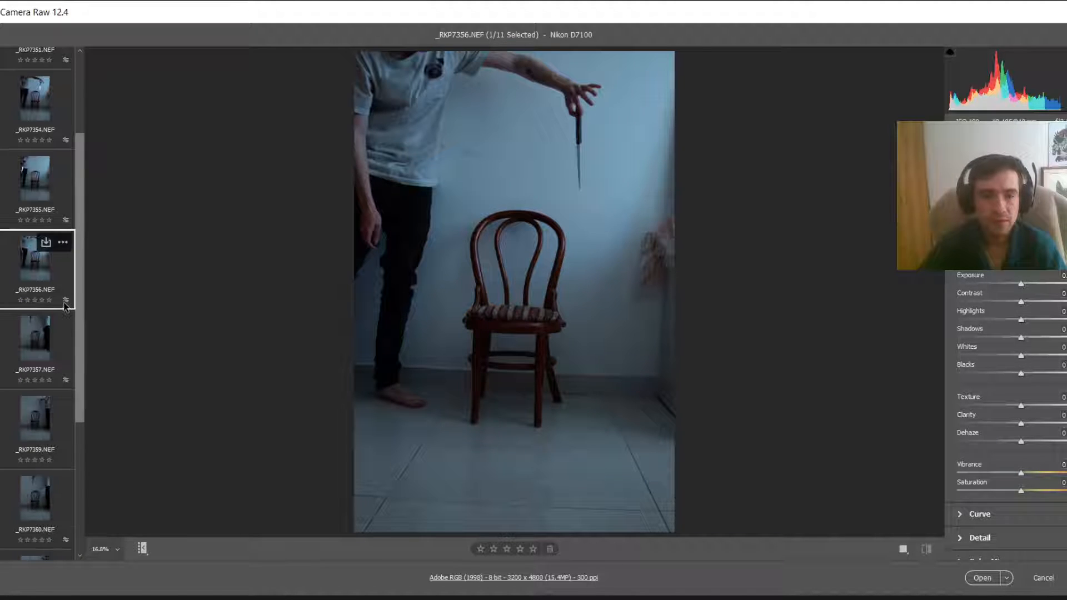
{"action": "left_click", "coordinate": [55, 364]}
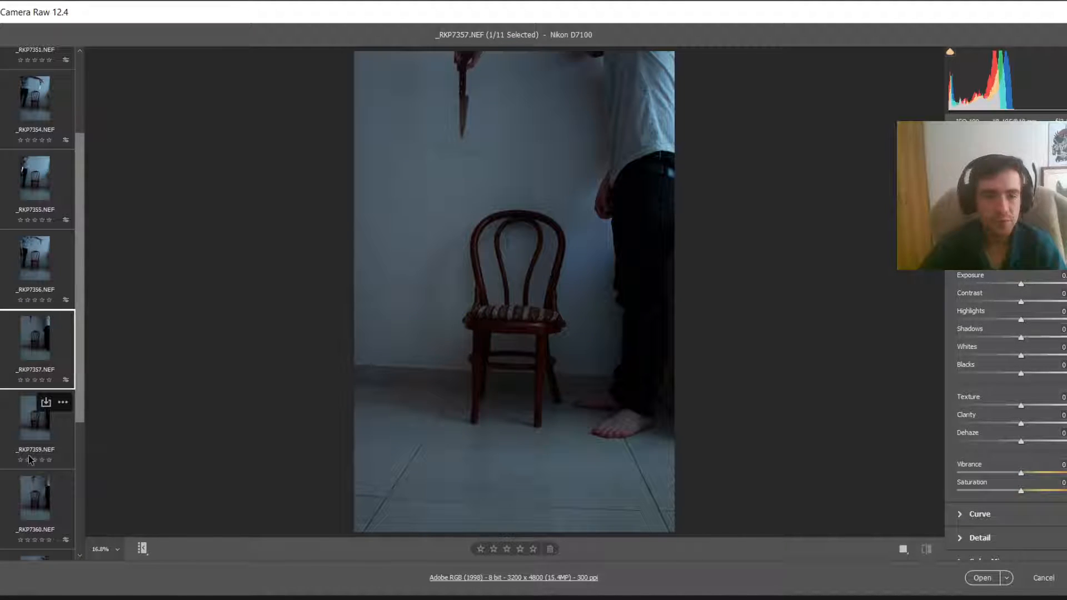
{"action": "left_click", "coordinate": [30, 457]}
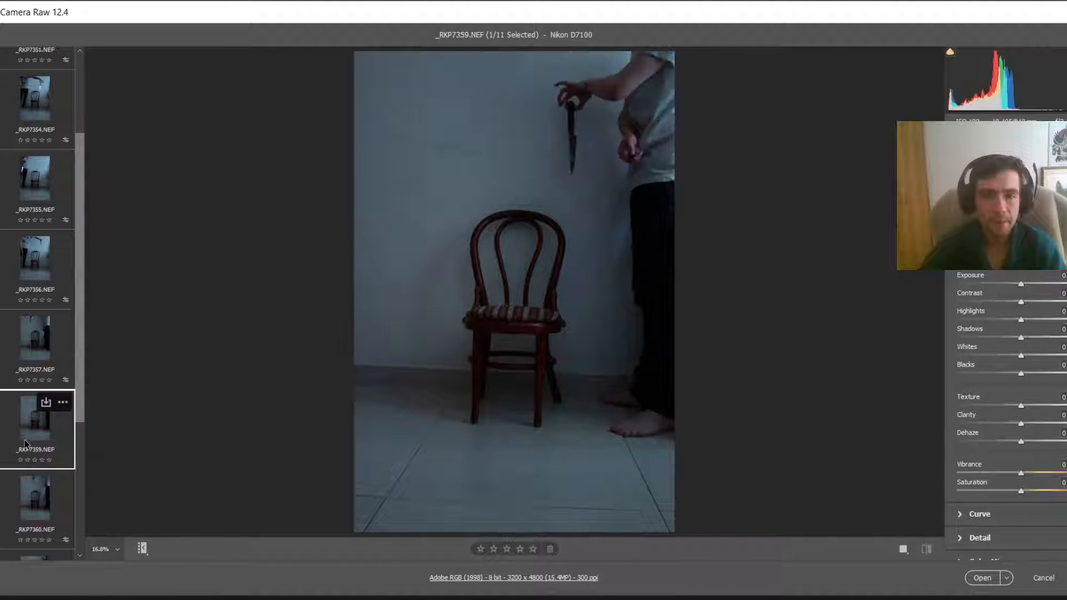
{"action": "left_click", "coordinate": [31, 487]}
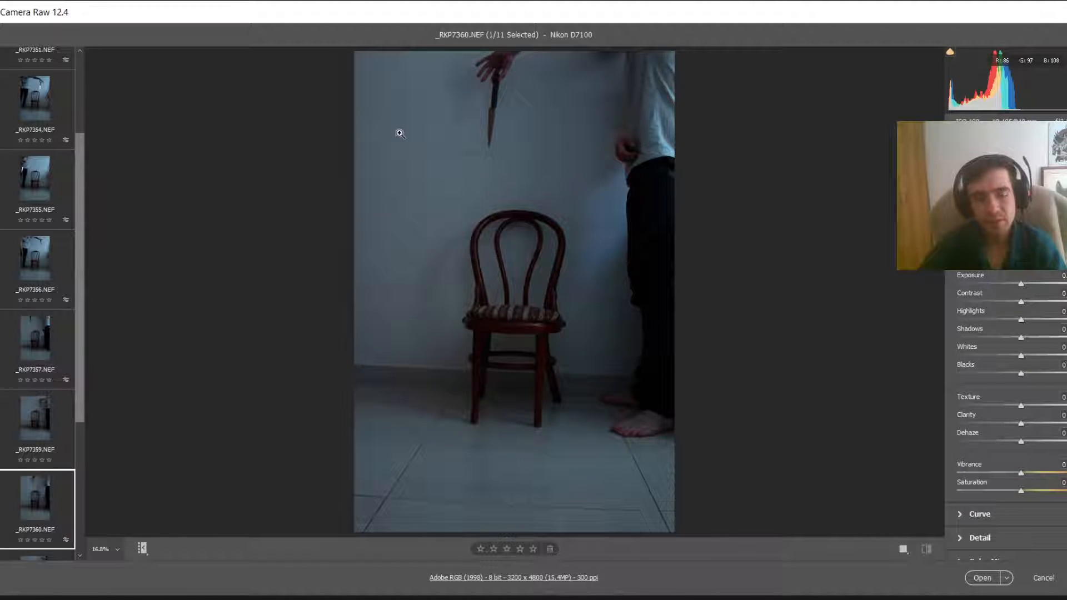
{"action": "scroll", "coordinate": [43, 439], "scroll_direction": "down", "scroll_amount": 2}
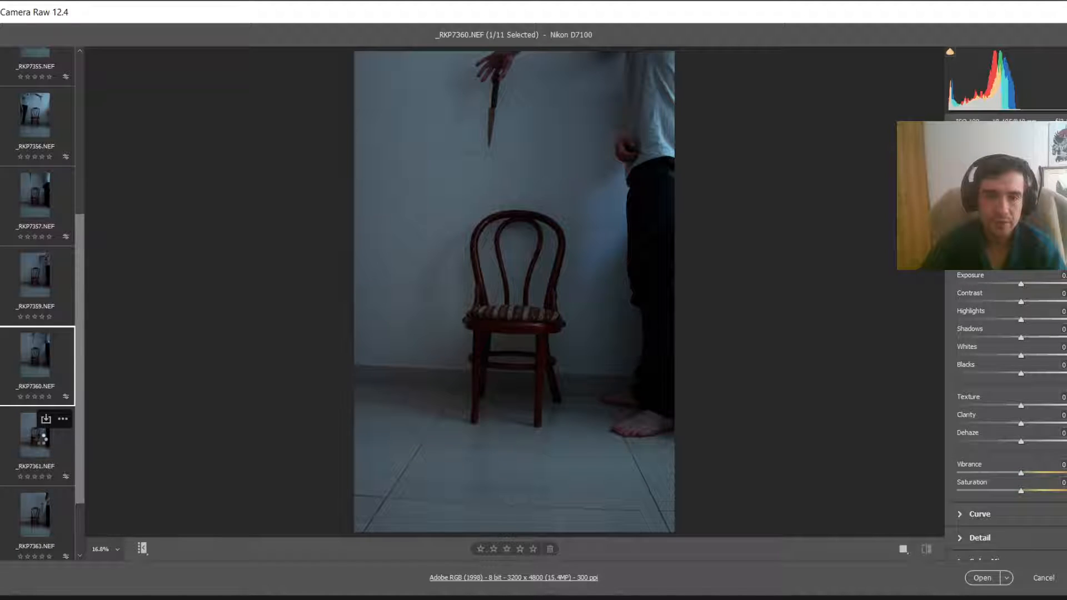
{"action": "left_click", "coordinate": [44, 439]}
{"action": "left_click", "coordinate": [46, 499]}
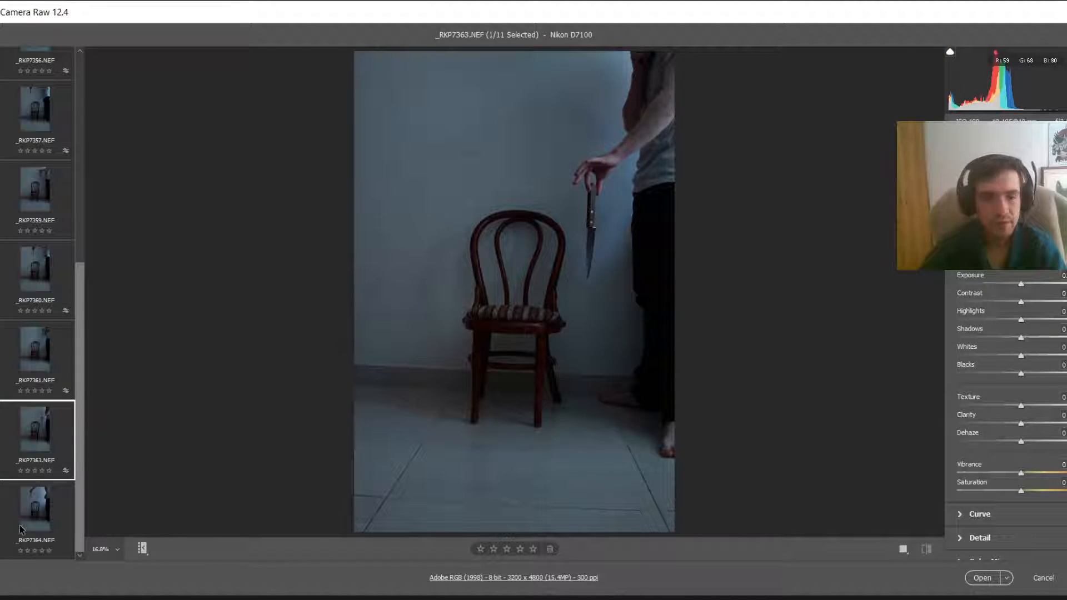
Step: Zoom in to inspect the knife and chair detail in _RKP7363, then zoom back out
{"action": "left_click", "coordinate": [586, 221]}
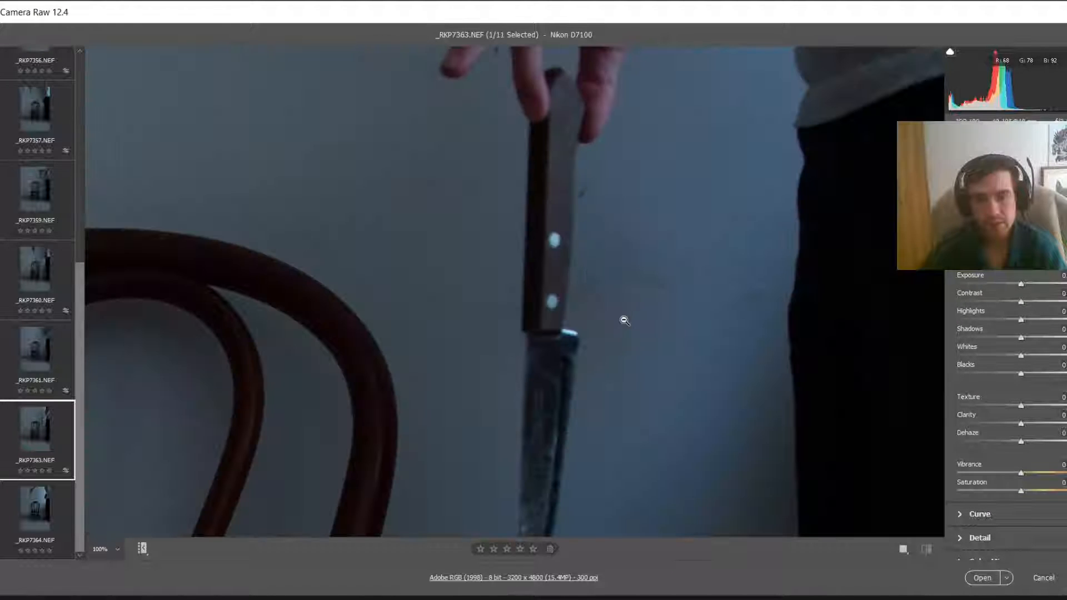
{"action": "left_click", "coordinate": [564, 320]}
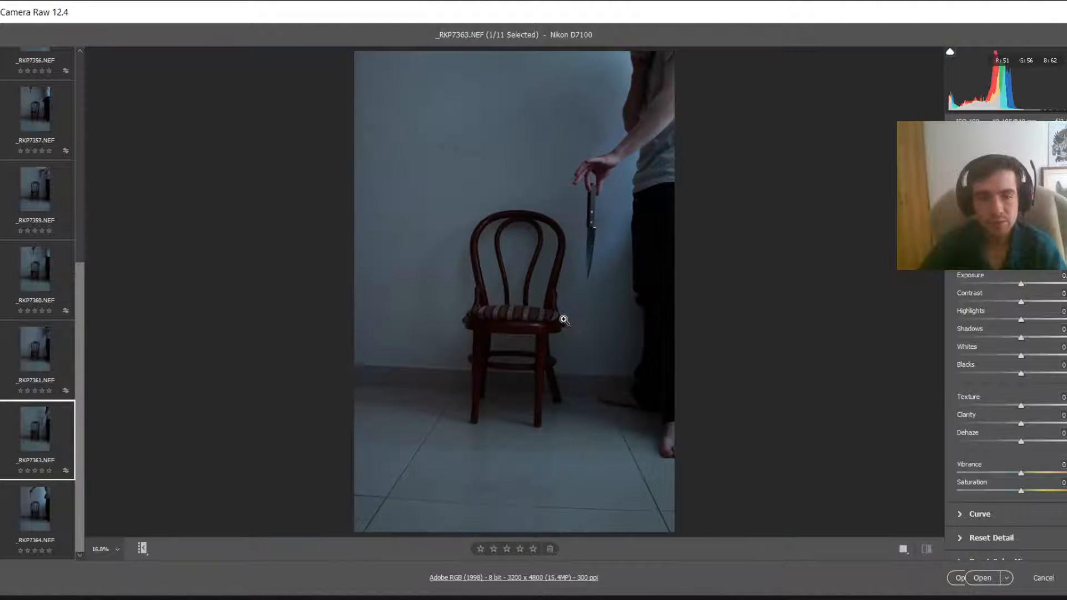
{"action": "left_click", "coordinate": [599, 204]}
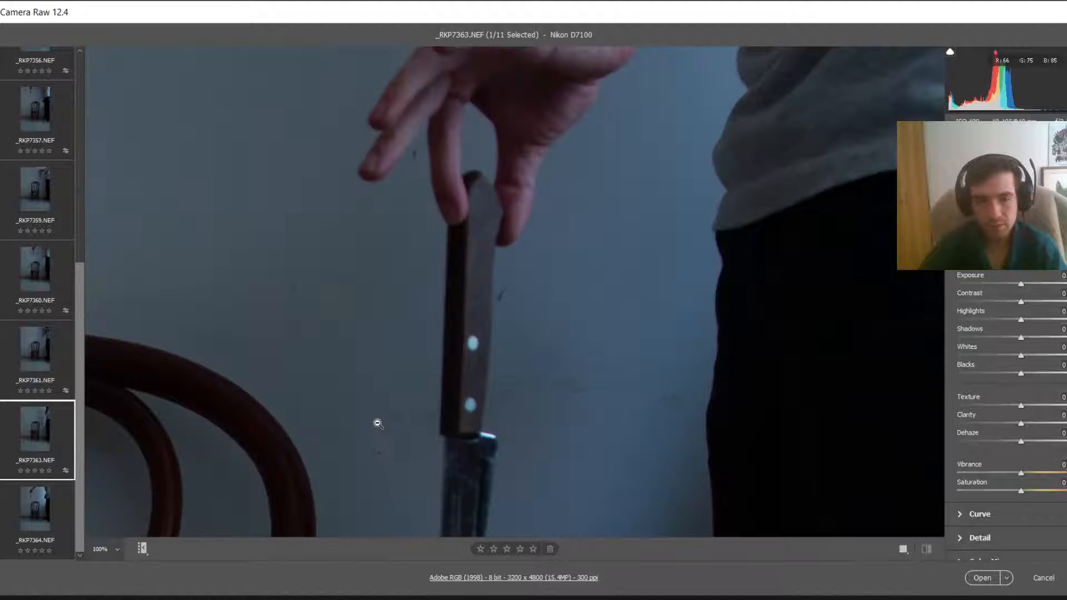
{"action": "scroll", "coordinate": [234, 456], "scroll_direction": "down", "scroll_amount": 8}
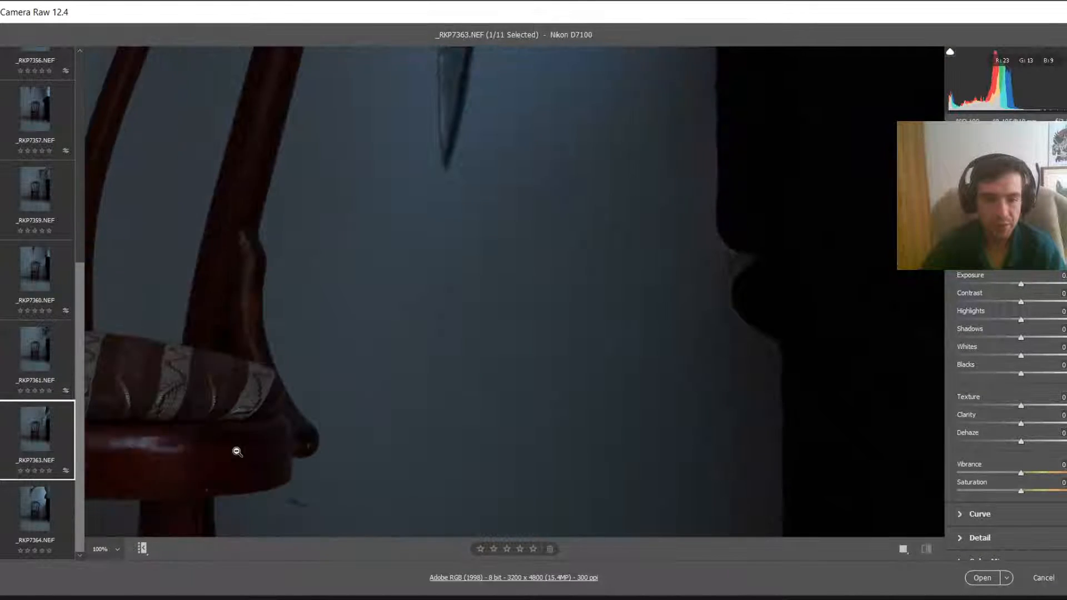
{"action": "scroll", "coordinate": [236, 451], "scroll_direction": "up", "scroll_amount": 5}
{"action": "left_click", "coordinate": [514, 235], "text": "alt"}
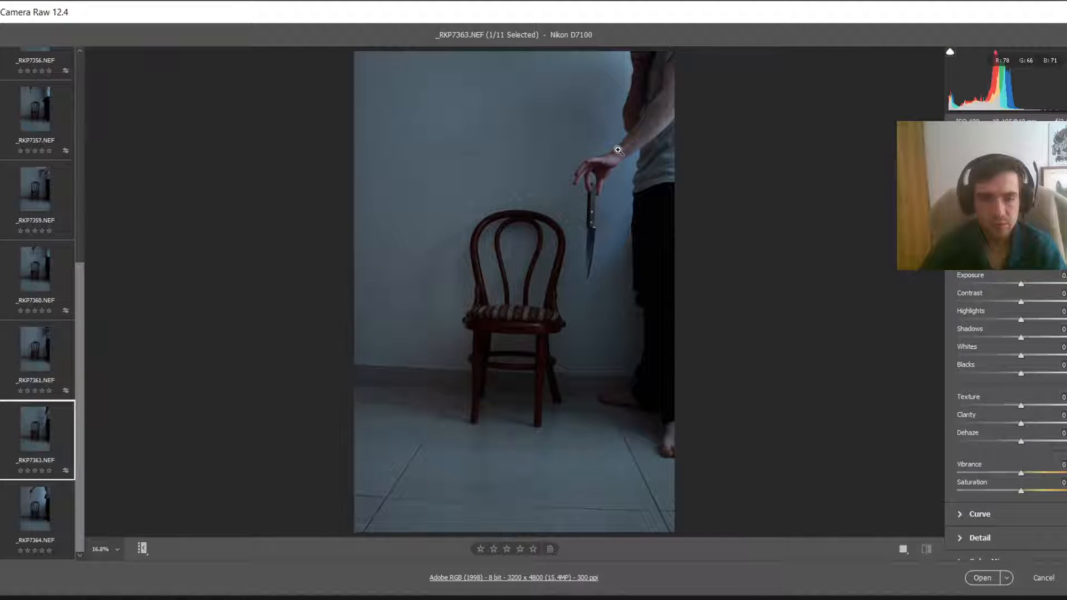
Step: Preview the last photo, _RKP7364, then return to the first photo, _RKP7328
{"action": "key", "text": "Down"}
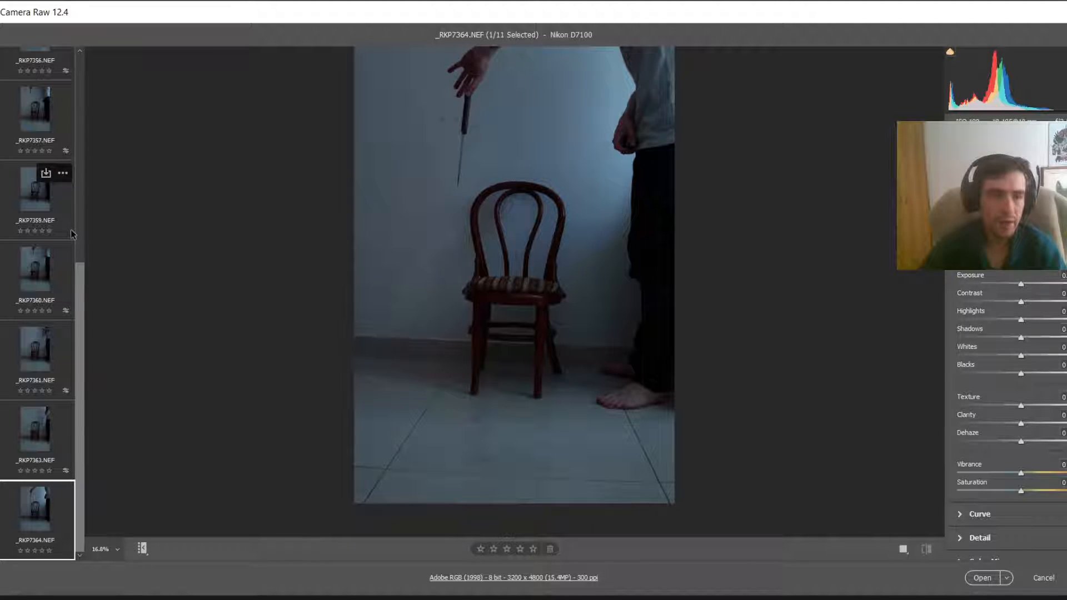
{"action": "scroll", "coordinate": [71, 230], "scroll_direction": "up", "scroll_amount": 5}
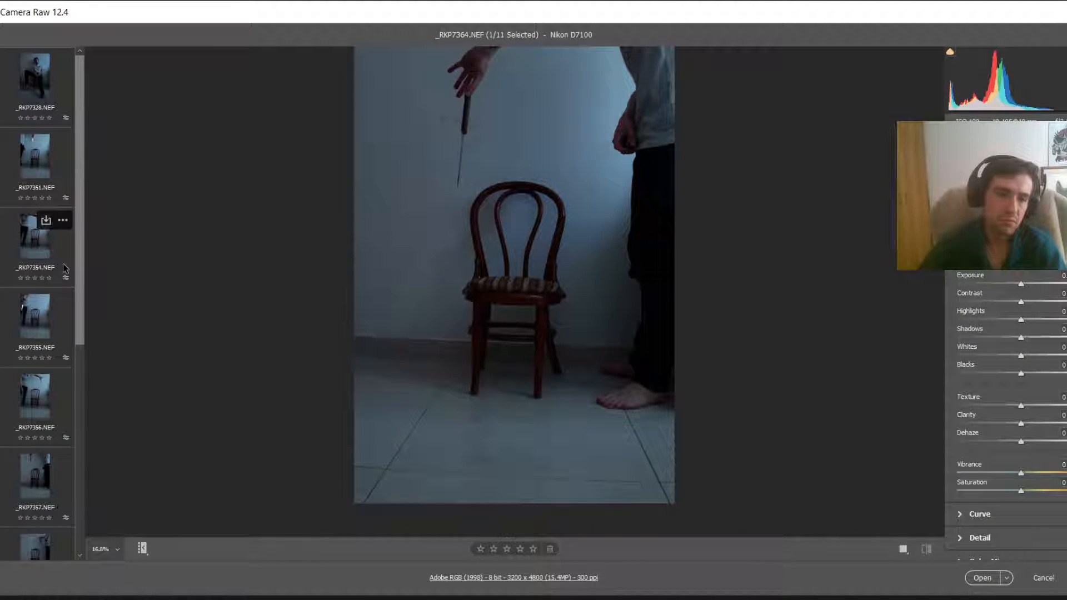
{"action": "left_click", "coordinate": [44, 104]}
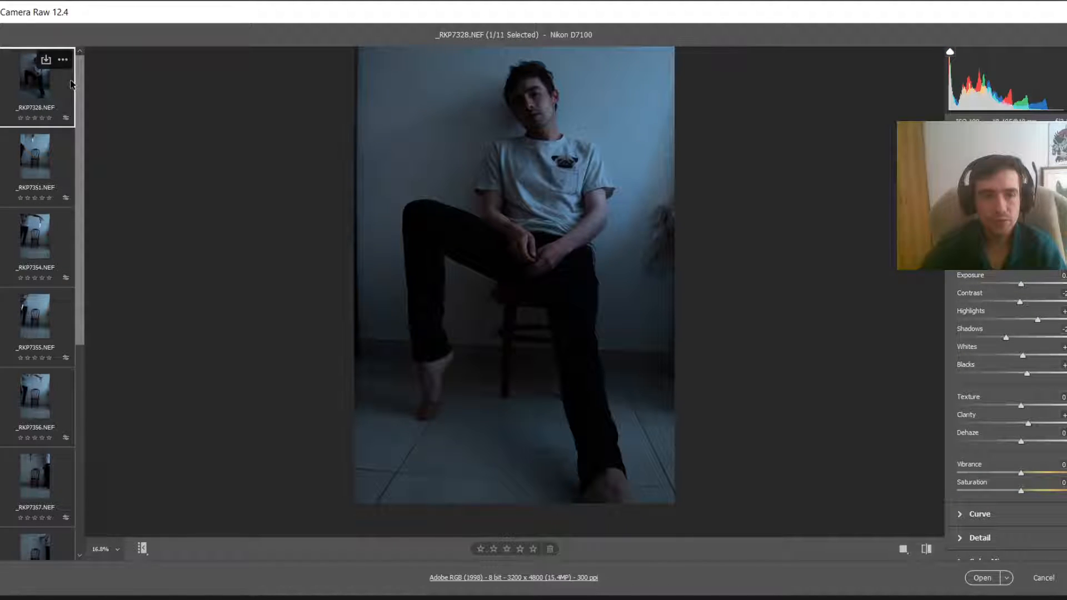
Step: Select all eleven photos in the filmstrip, from _RKP7328 through _RKP7364
{"action": "scroll", "coordinate": [70, 111], "scroll_direction": "down", "scroll_amount": 3}
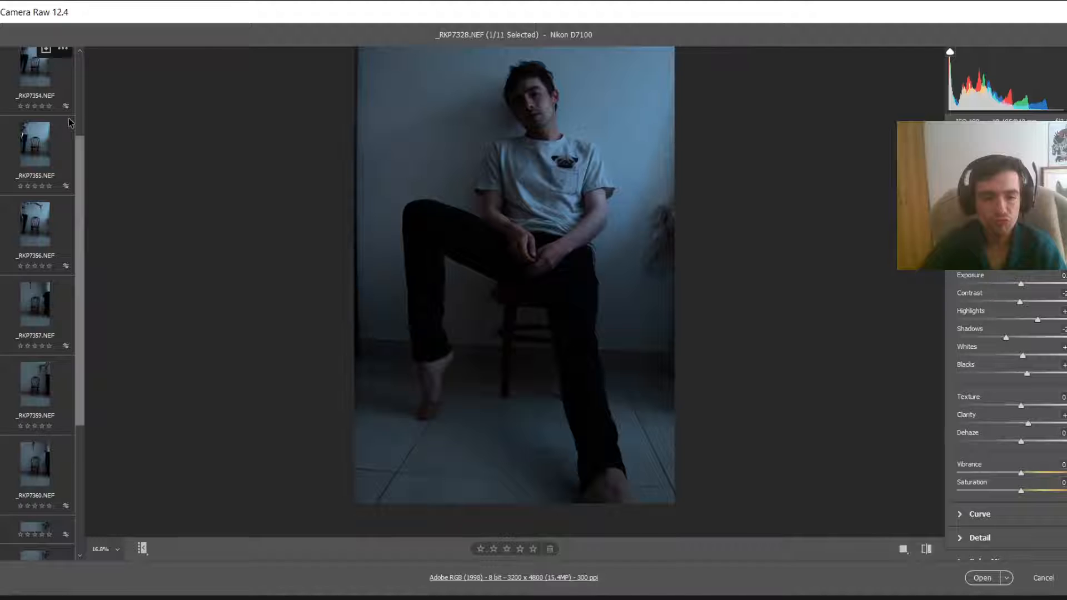
{"action": "scroll", "coordinate": [69, 122], "scroll_direction": "down", "scroll_amount": 3}
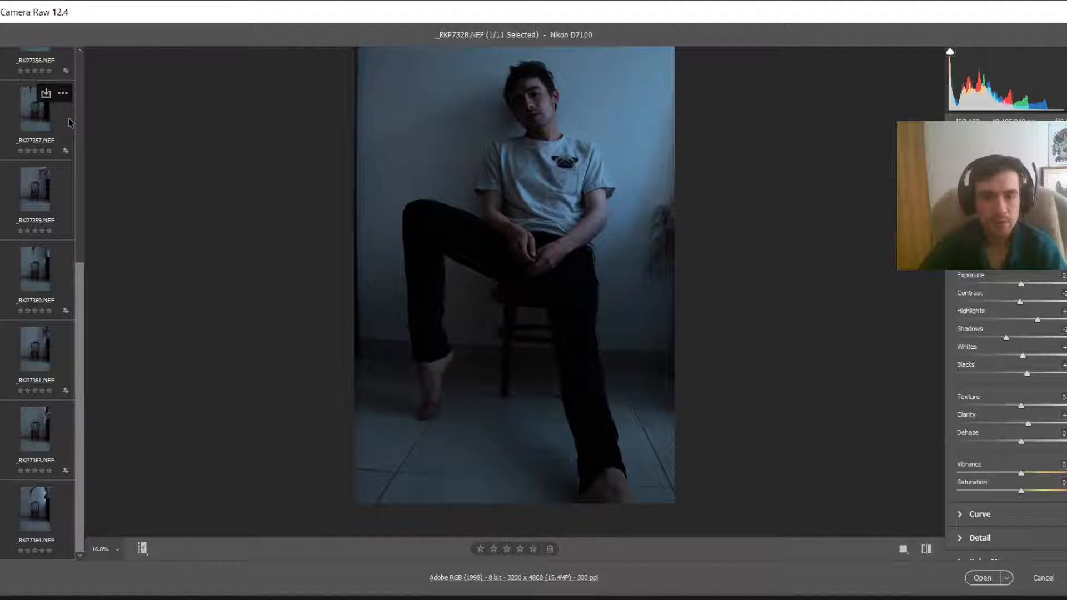
{"action": "left_click", "coordinate": [38, 532], "text": "shift"}
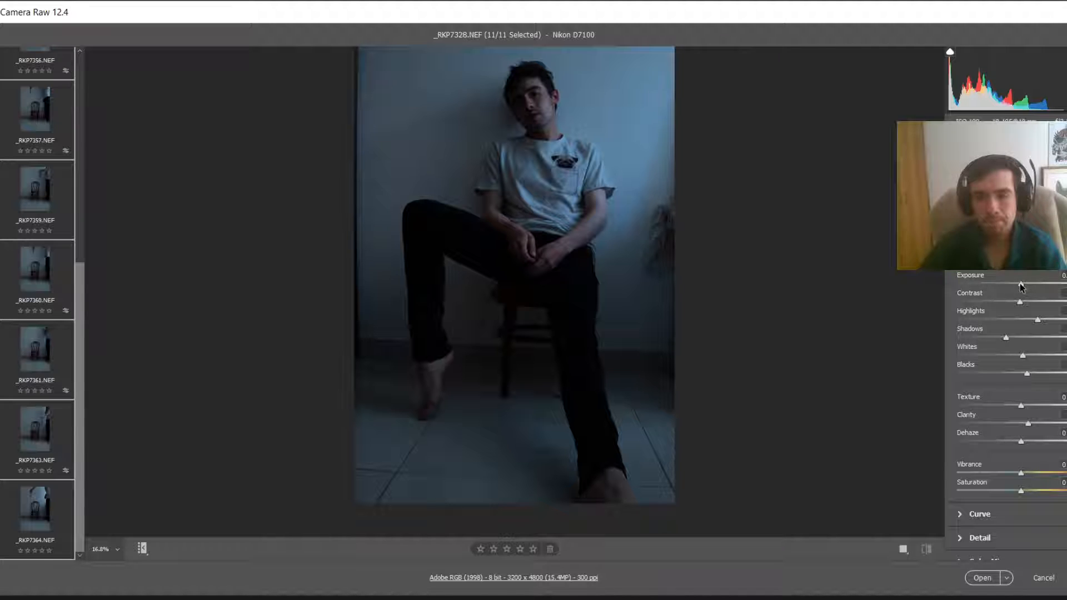
Step: Raise exposure and shadows slightly for all selected photos and open them in Photoshop
{"action": "left_click_drag", "start_coordinate": [1021, 286], "coordinate": [1023, 286]}
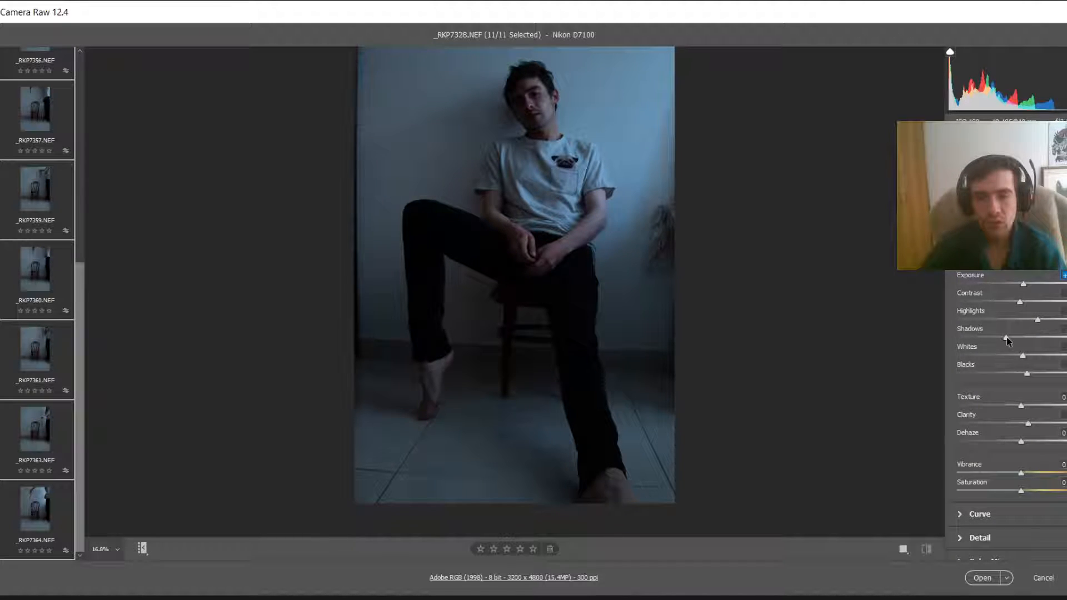
{"action": "left_click_drag", "start_coordinate": [1006, 337], "coordinate": [1017, 337]}
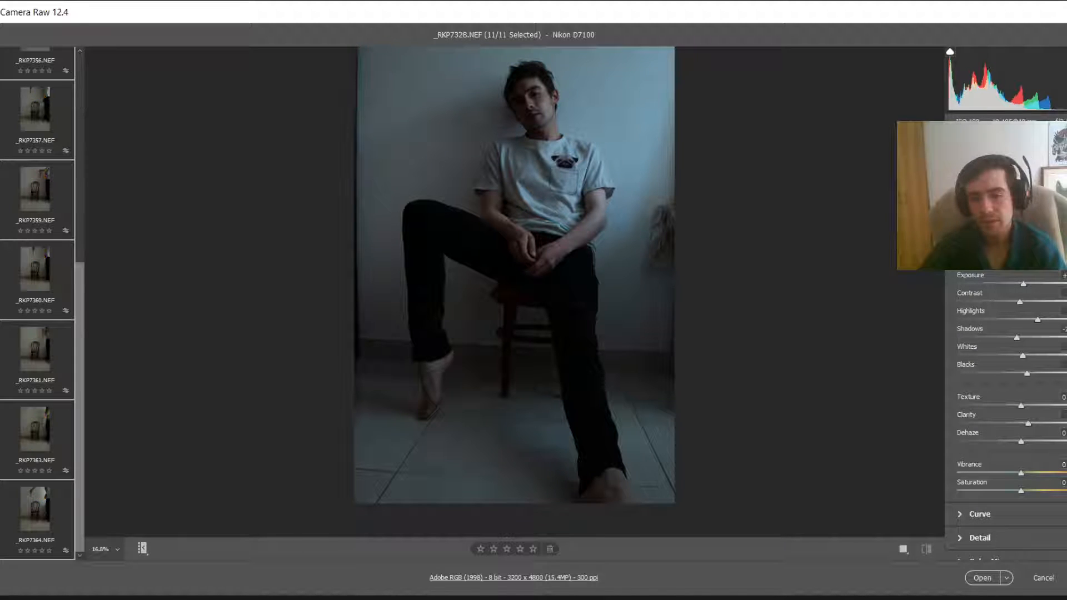
{"action": "left_click", "coordinate": [983, 583]}
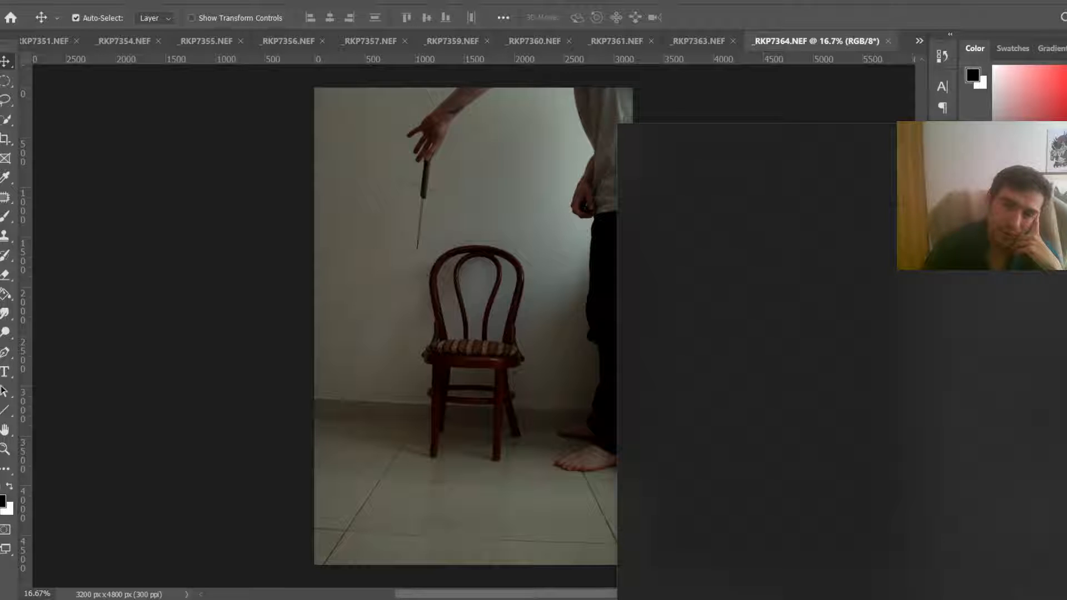
{"action": "key", "text": "super+i"}
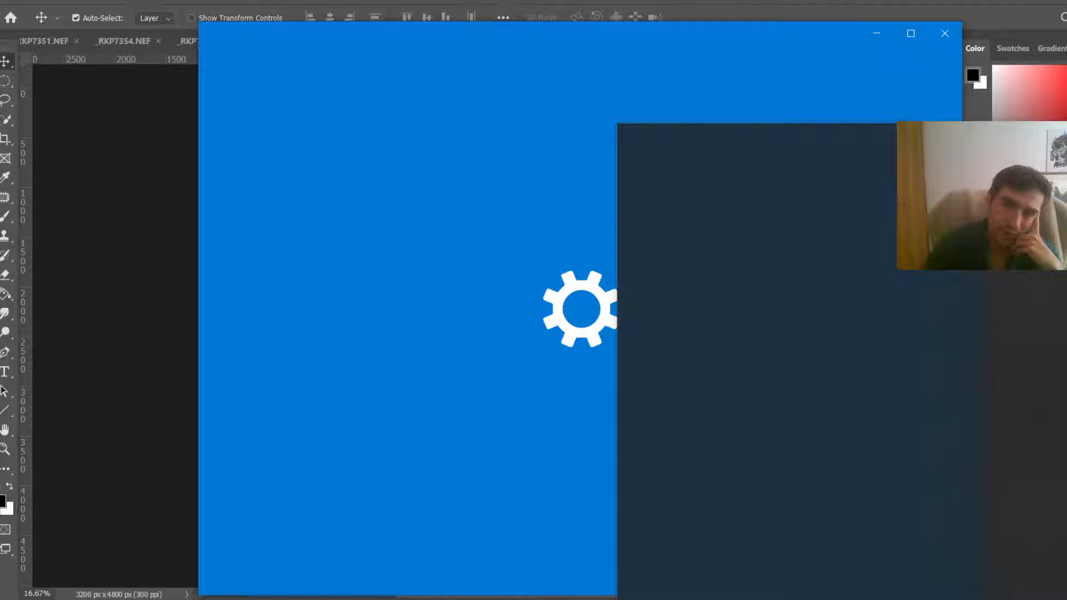
{"action": "left_click", "coordinate": [944, 34]}
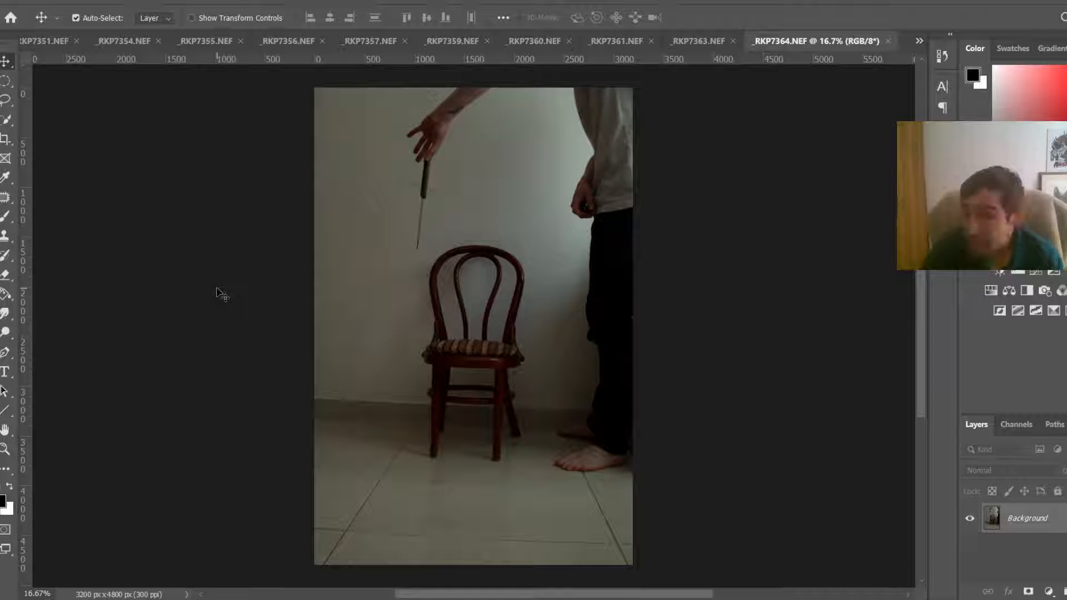
Step: Switch between the opened photo documents to review them
{"action": "left_click", "coordinate": [51, 42]}
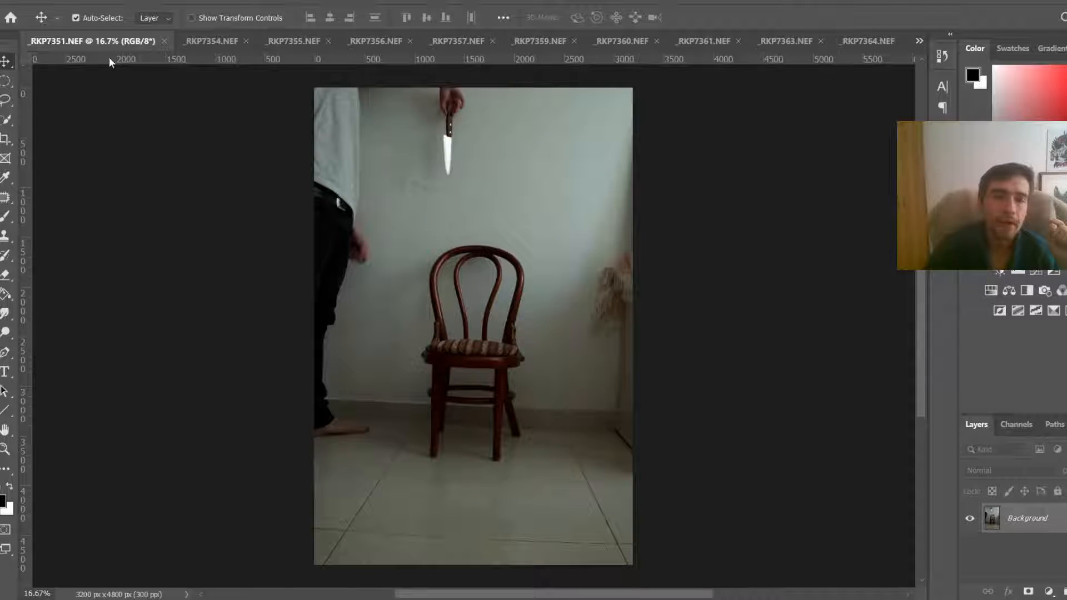
{"action": "scroll", "coordinate": [227, 54], "scroll_direction": "down", "scroll_amount": 1}
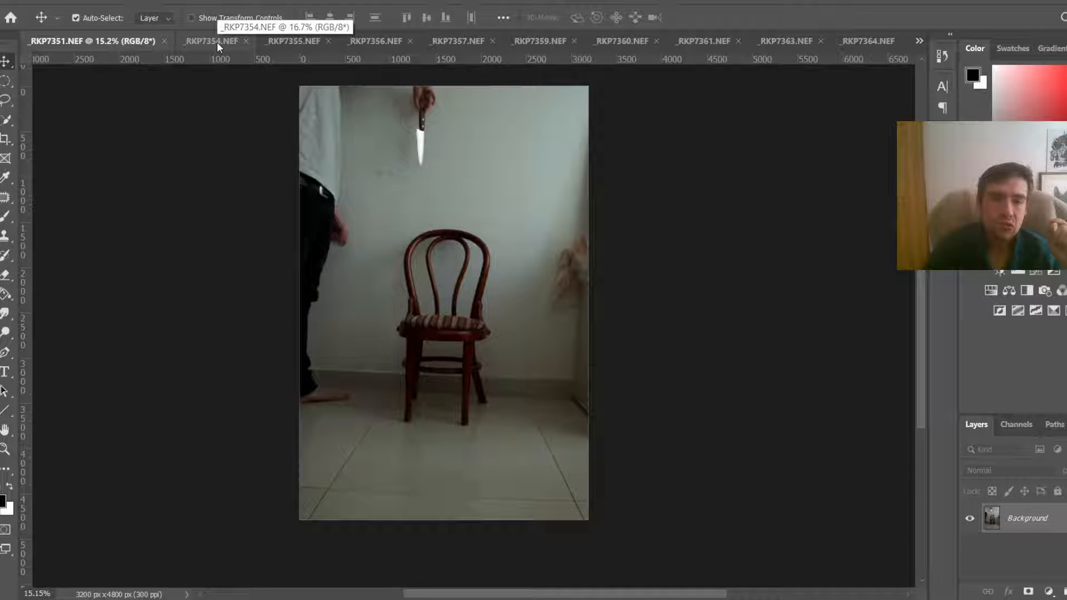
{"action": "left_click", "coordinate": [217, 42]}
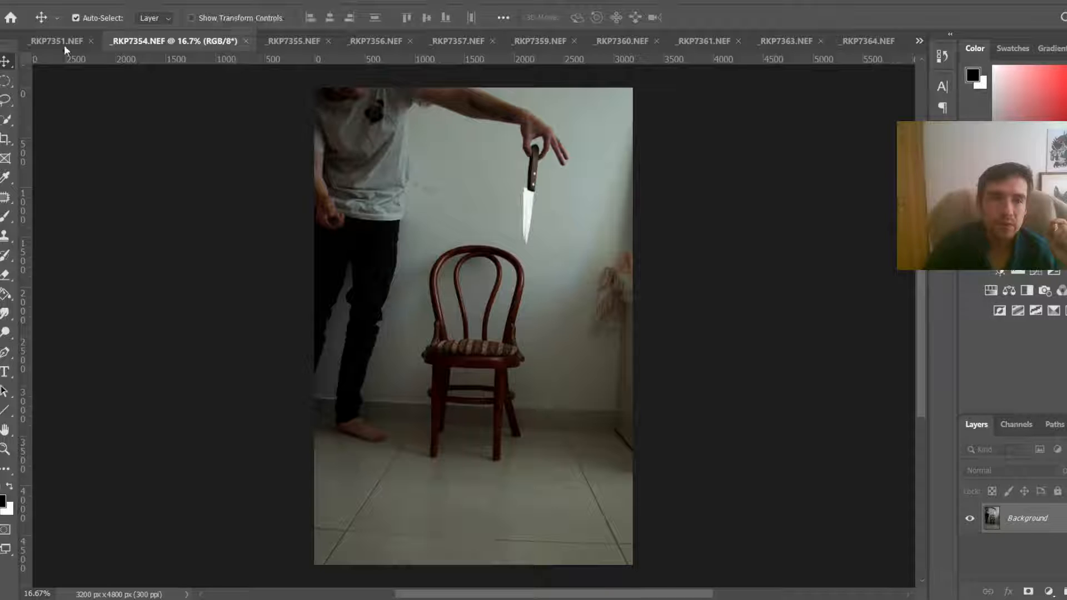
{"action": "left_click", "coordinate": [919, 41]}
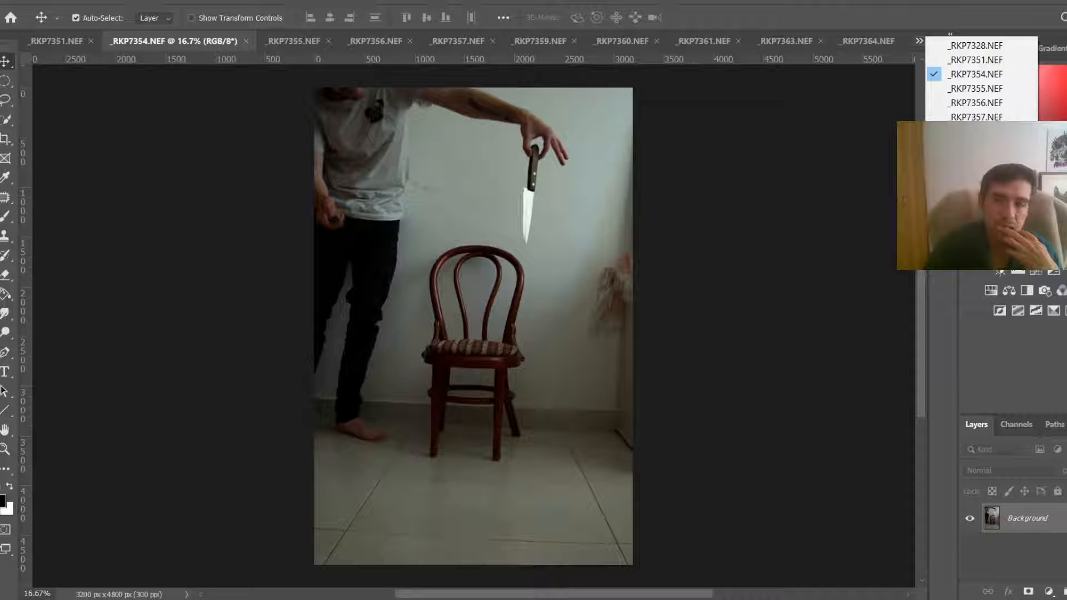
{"action": "left_click", "coordinate": [975, 189]}
{"action": "left_click", "coordinate": [919, 40]}
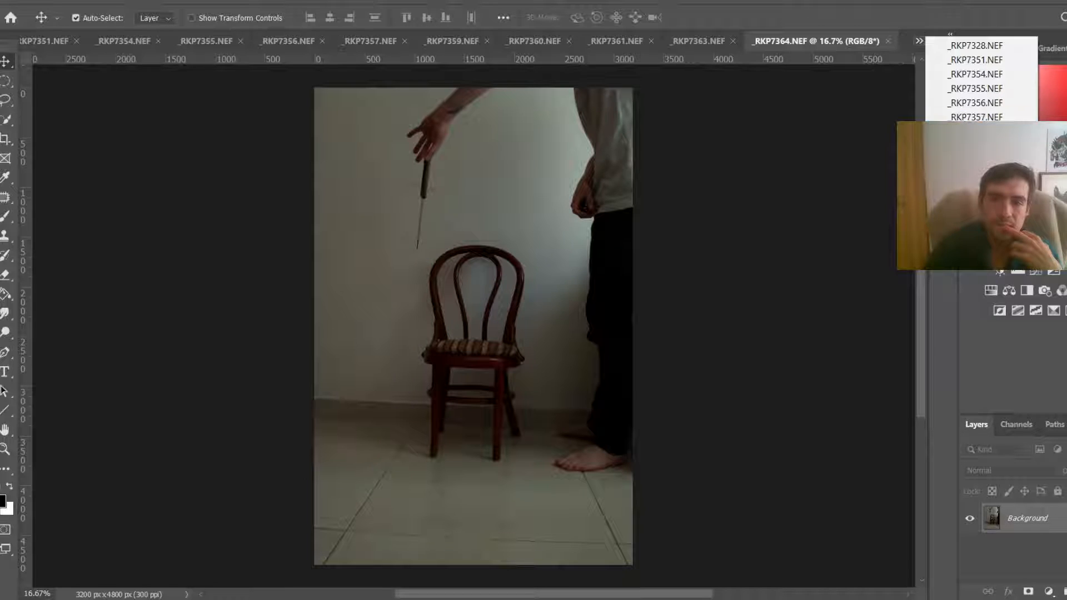
Step: Step back through the remaining open photo documents and bring _RKP7328 to the front
{"action": "left_click", "coordinate": [975, 176]}
{"action": "left_click", "coordinate": [919, 41]}
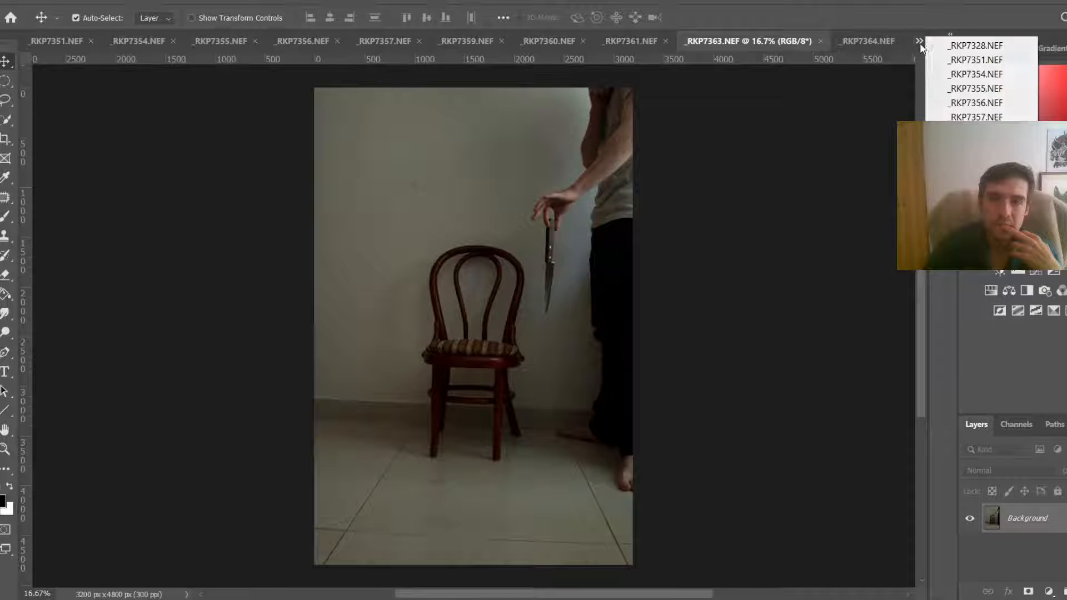
{"action": "left_click", "coordinate": [975, 161]}
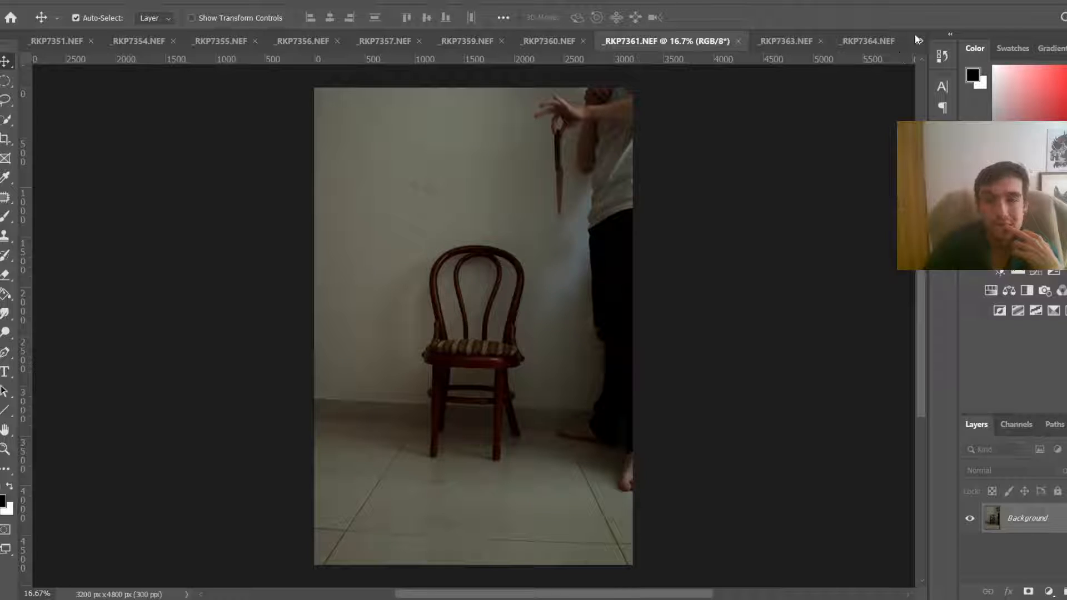
{"action": "left_click", "coordinate": [919, 41]}
{"action": "left_click", "coordinate": [975, 145]}
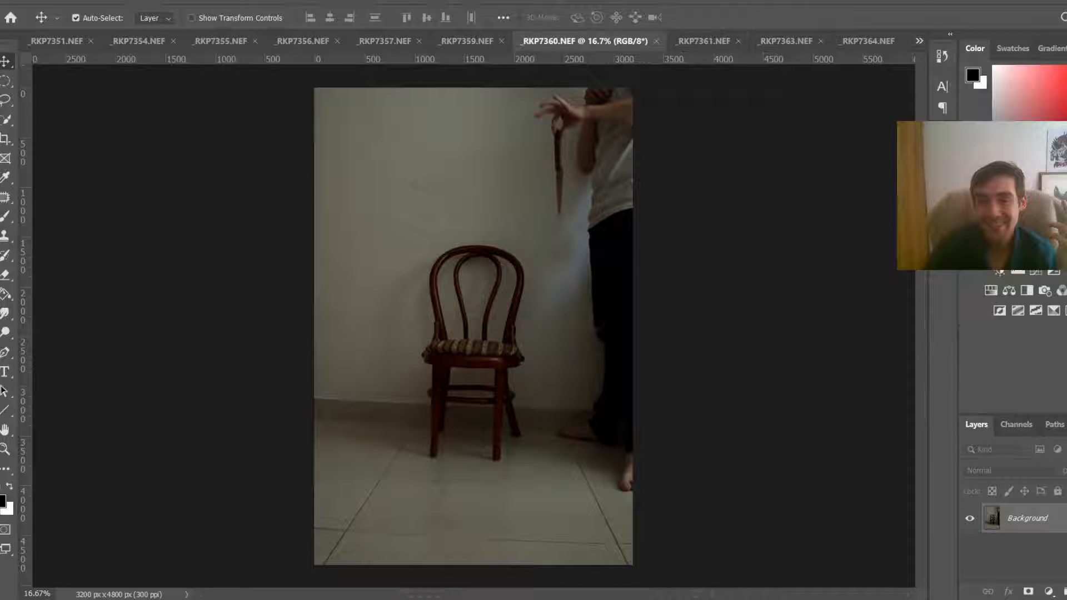
{"action": "left_click", "coordinate": [921, 40]}
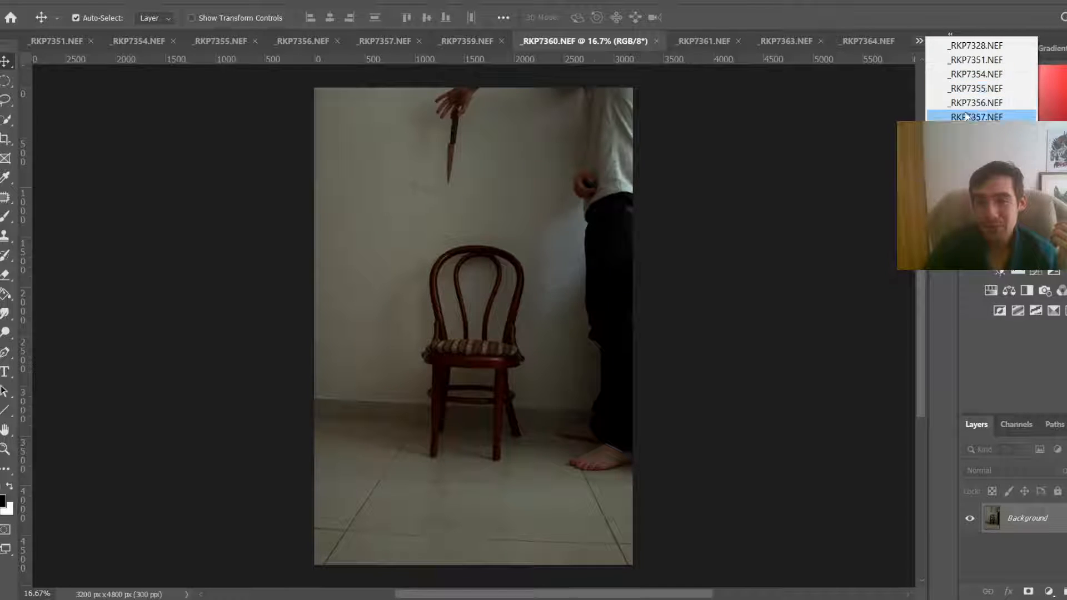
{"action": "left_click", "coordinate": [976, 116]}
{"action": "left_click", "coordinate": [920, 41]}
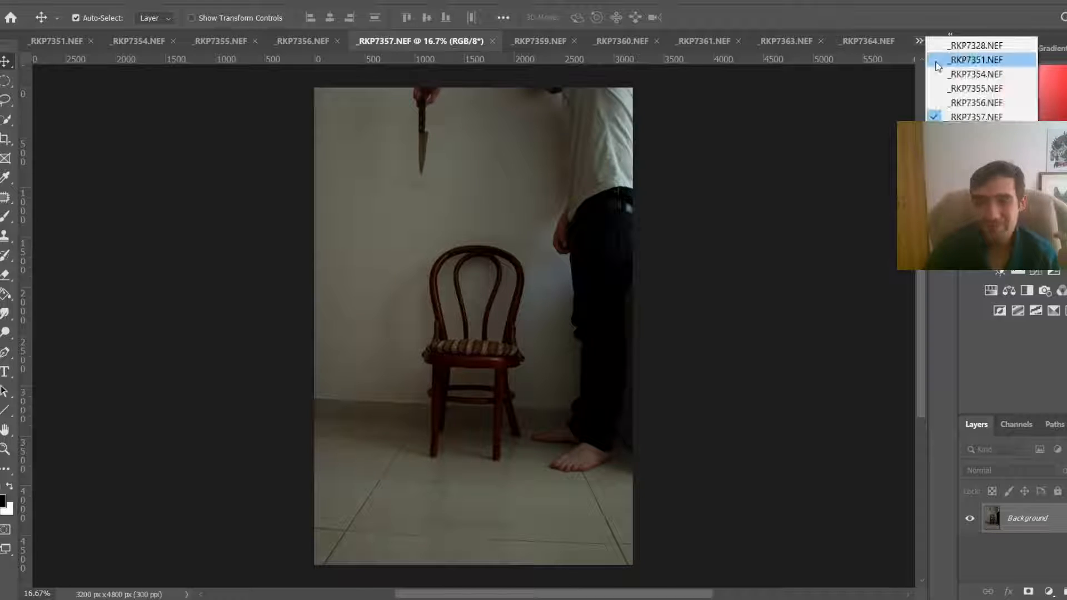
{"action": "left_click", "coordinate": [976, 74]}
{"action": "left_click", "coordinate": [922, 40]}
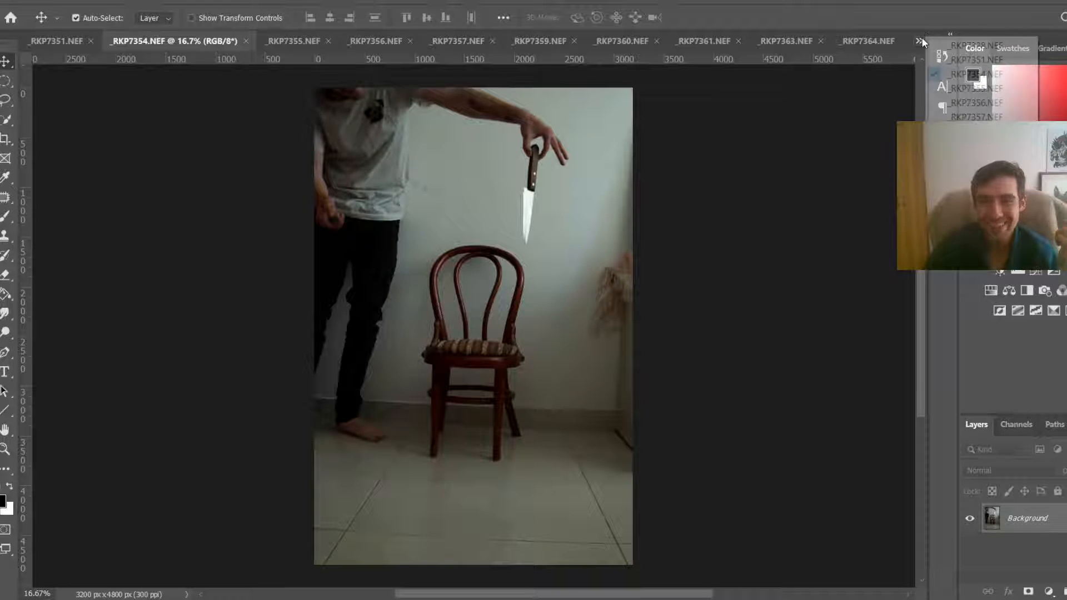
{"action": "left_click", "coordinate": [977, 59]}
{"action": "left_click", "coordinate": [921, 41]}
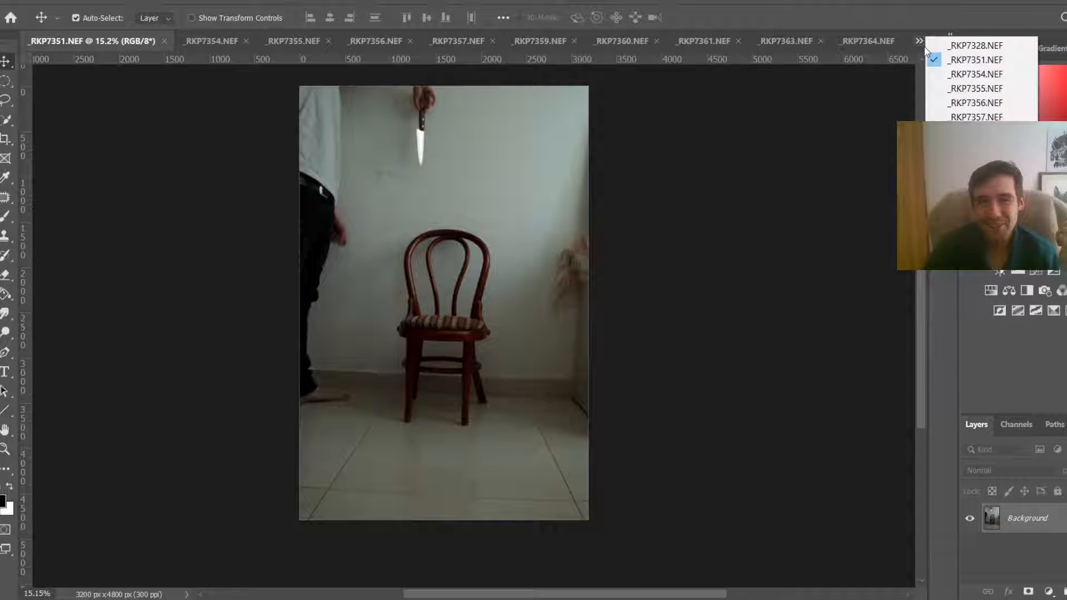
{"action": "left_click", "coordinate": [944, 41]}
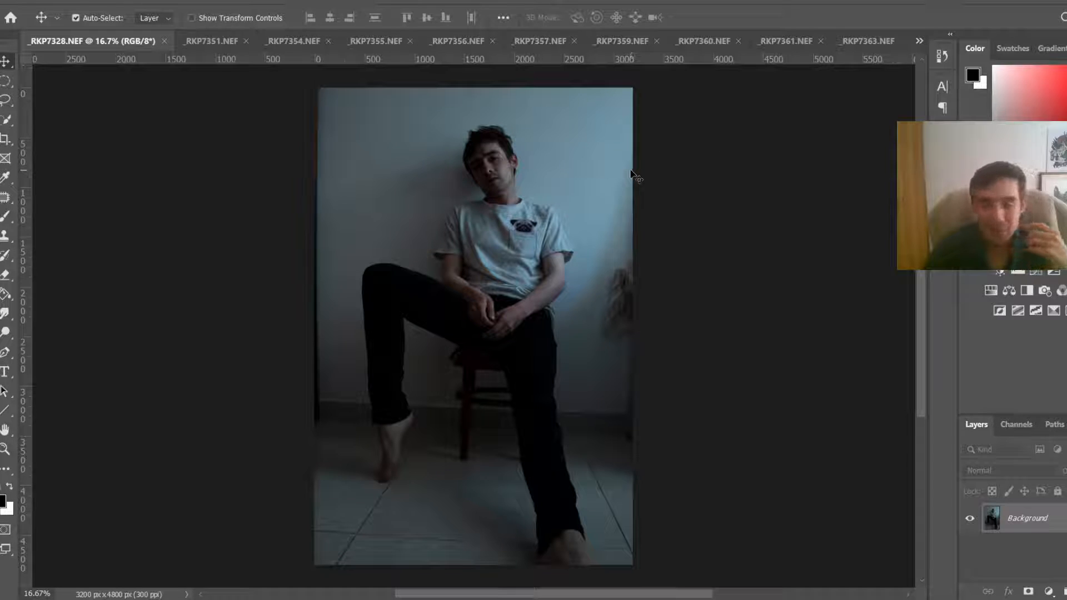
Step: Duplicate the background layer of _RKP7328 and crop the photo slightly inward to about 2985 × 4478 px
{"action": "scroll", "coordinate": [423, 372], "scroll_direction": "down", "scroll_amount": 2}
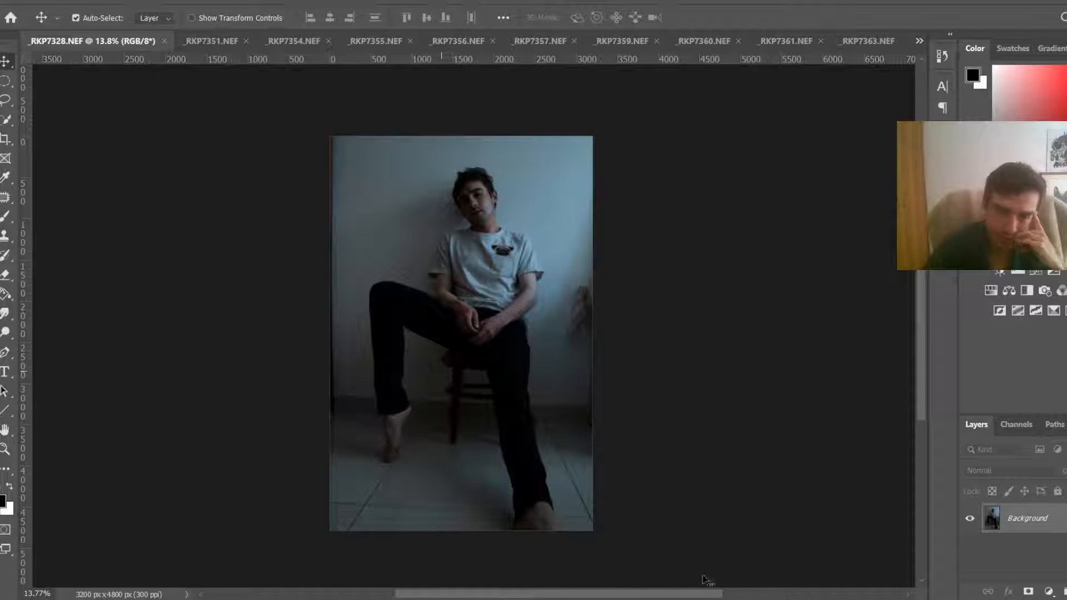
{"action": "key", "text": "ctrl+j"}
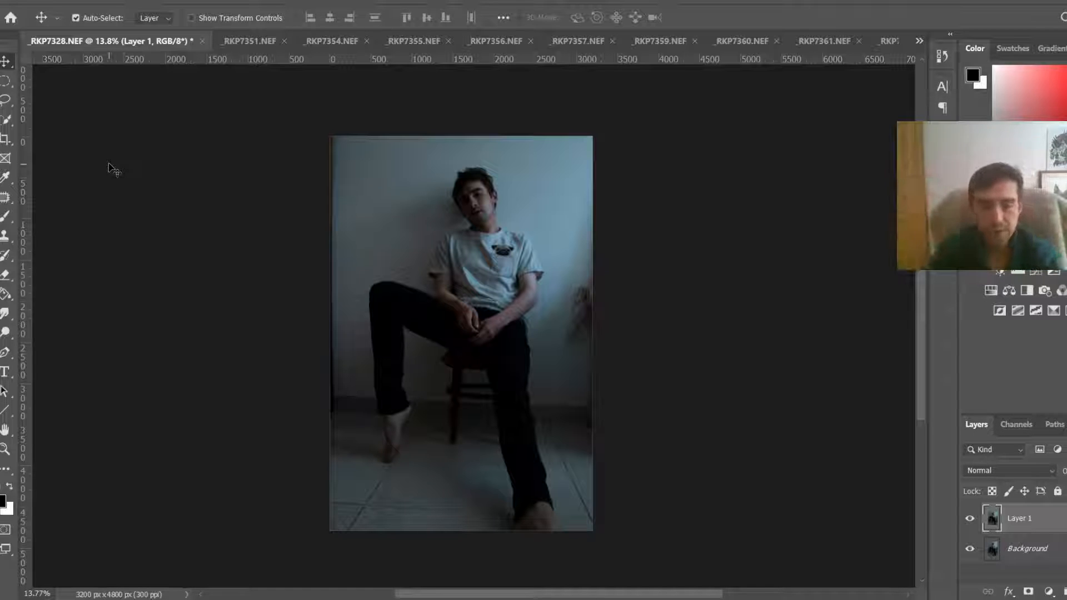
{"action": "key", "text": "c"}
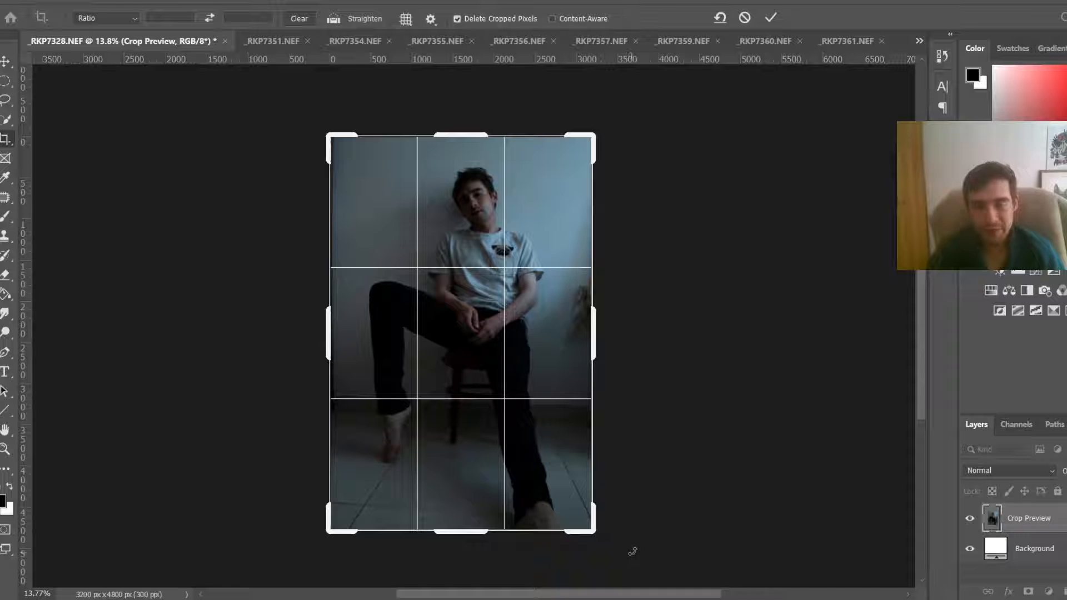
{"action": "left_click_drag", "start_coordinate": [632, 551], "coordinate": [646, 547]}
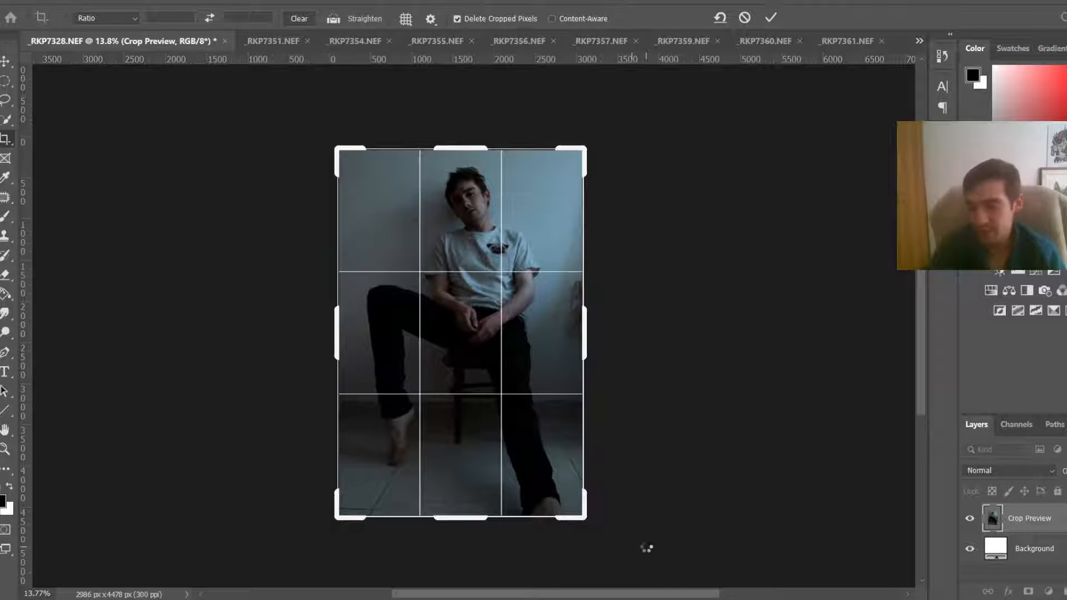
{"action": "key", "text": "Return"}
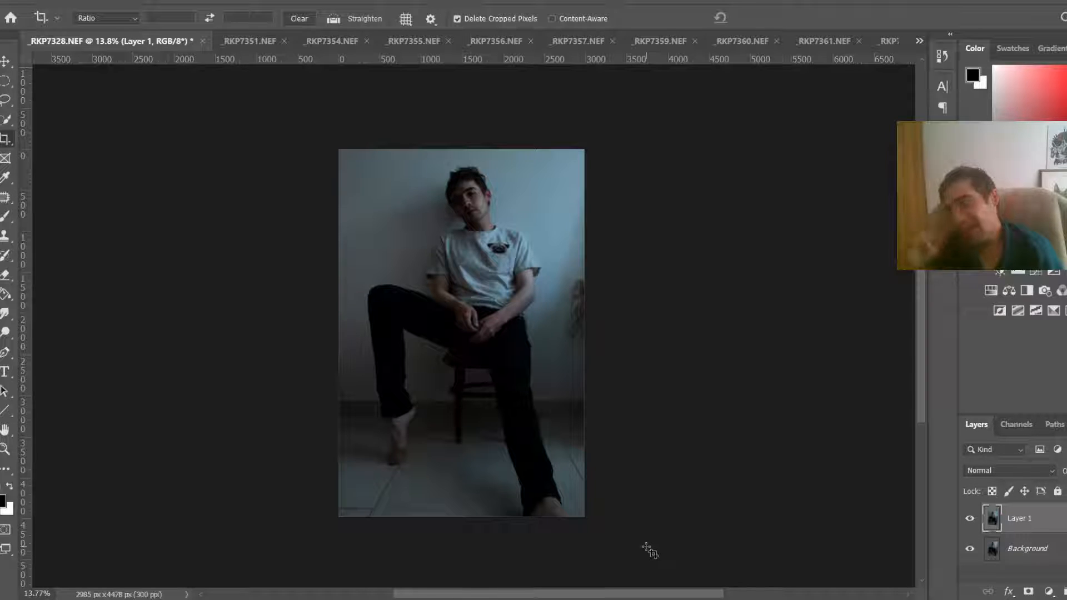
Step: Lasso the object at the photo's right edge, fill it with Content-Aware fill, and deselect
{"action": "key", "text": "l"}
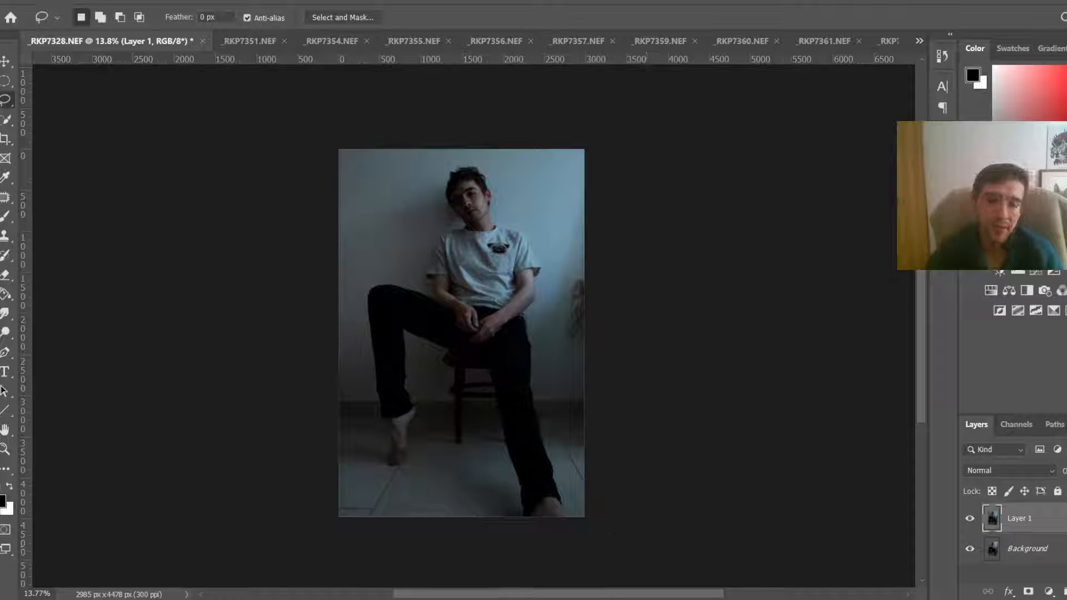
{"action": "scroll", "coordinate": [576, 360], "scroll_direction": "up", "scroll_amount": 5}
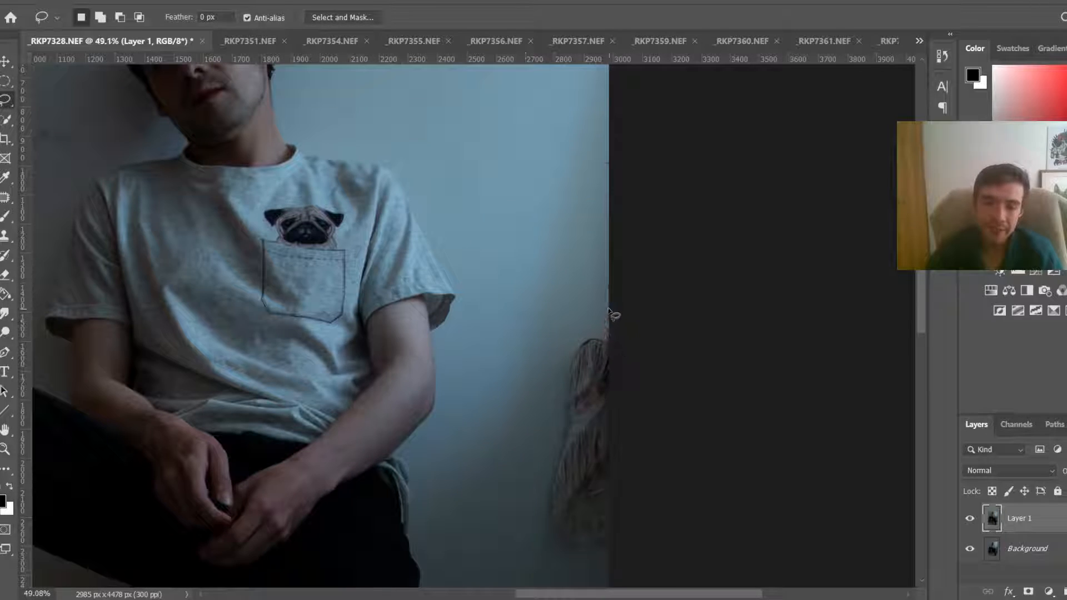
{"action": "mouse_move", "coordinate": [614, 307]}
{"action": "left_mouse_down"}
{"action": "mouse_move", "coordinate": [560, 390]}
{"action": "mouse_move", "coordinate": [538, 489]}
{"action": "mouse_move", "coordinate": [540, 572]}
{"action": "mouse_move", "coordinate": [684, 582]}
{"action": "mouse_move", "coordinate": [727, 321]}
{"action": "mouse_move", "coordinate": [721, 293]}
{"action": "mouse_move", "coordinate": [726, 316]}
{"action": "mouse_move", "coordinate": [634, 372]}
{"action": "left_mouse_up"}
{"action": "right_click", "coordinate": [583, 439]}
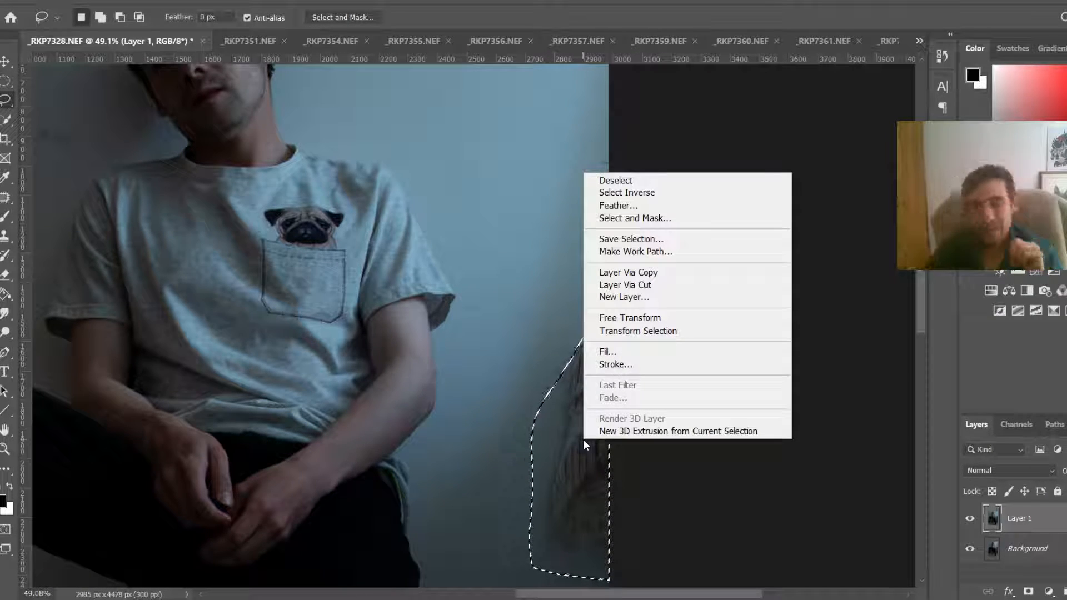
{"action": "left_click", "coordinate": [634, 353]}
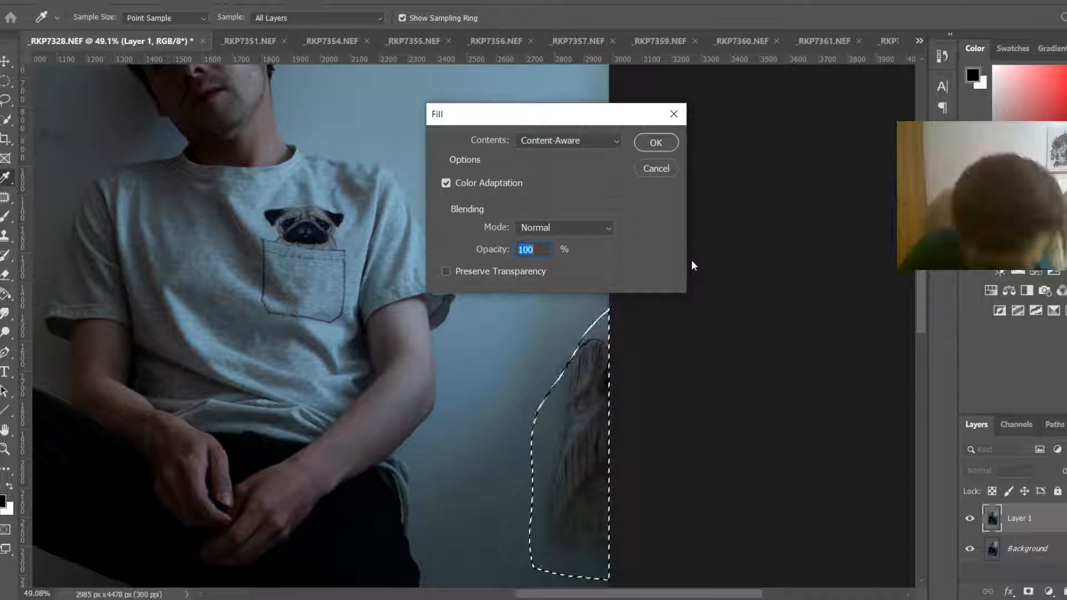
{"action": "left_click", "coordinate": [656, 143]}
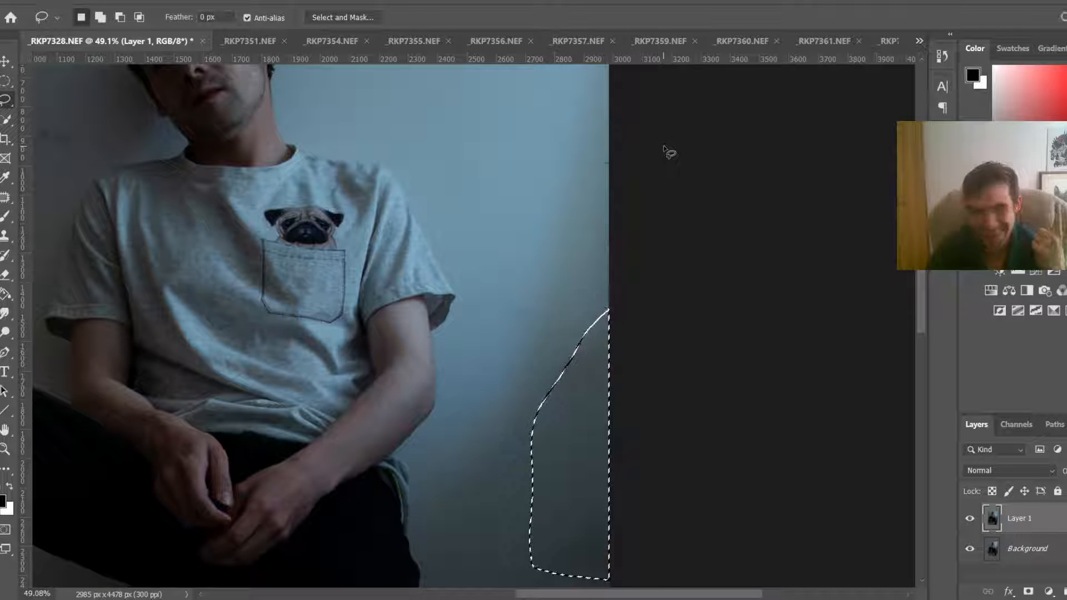
{"action": "key", "text": "ctrl+d"}
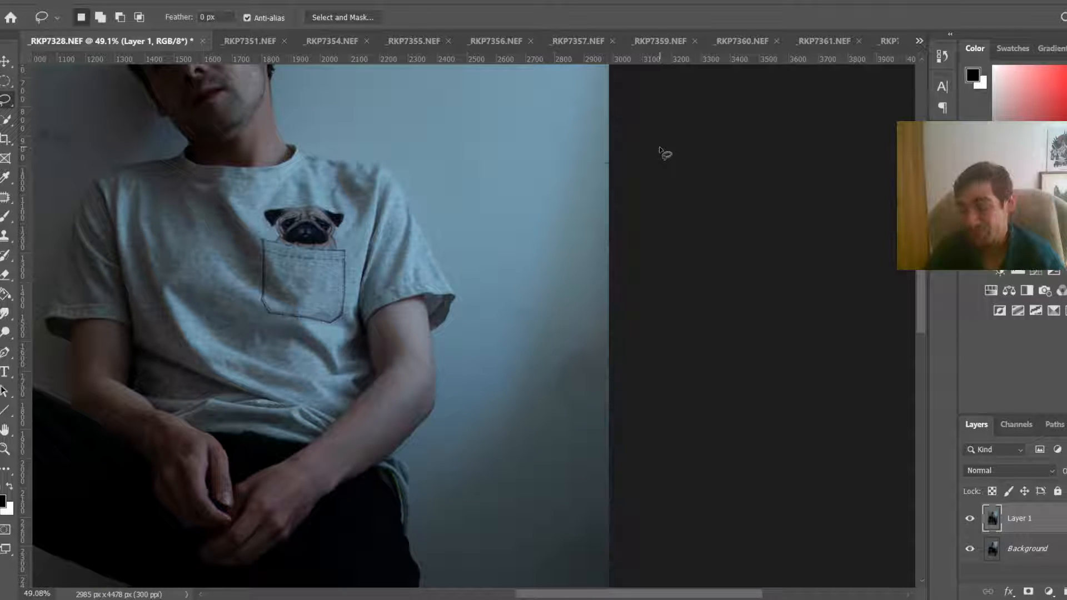
Step: Undo and redo the content-aware fill to compare the before and after
{"action": "scroll", "coordinate": [351, 376], "scroll_direction": "down", "scroll_amount": 3}
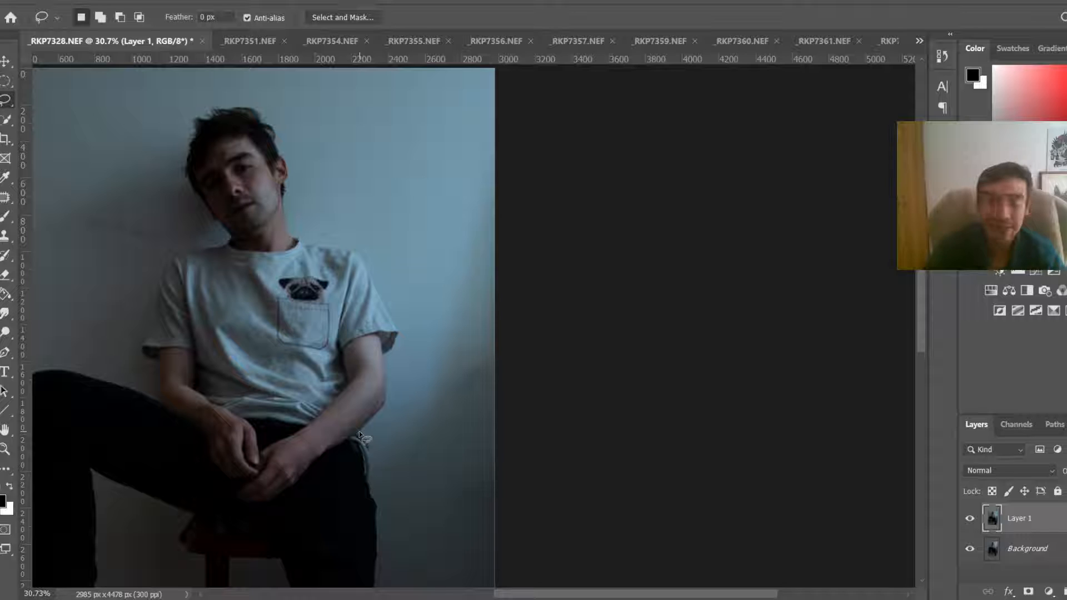
{"action": "scroll", "coordinate": [360, 436], "scroll_direction": "down", "scroll_amount": 2}
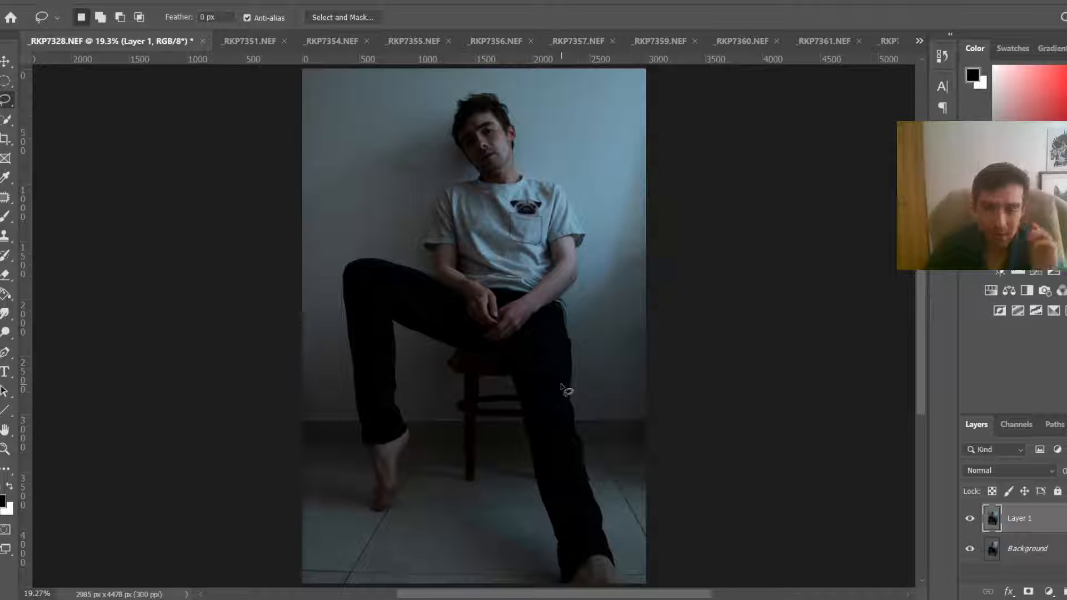
{"action": "key", "text": "ctrl+z"}
{"action": "key", "text": "ctrl+z"}
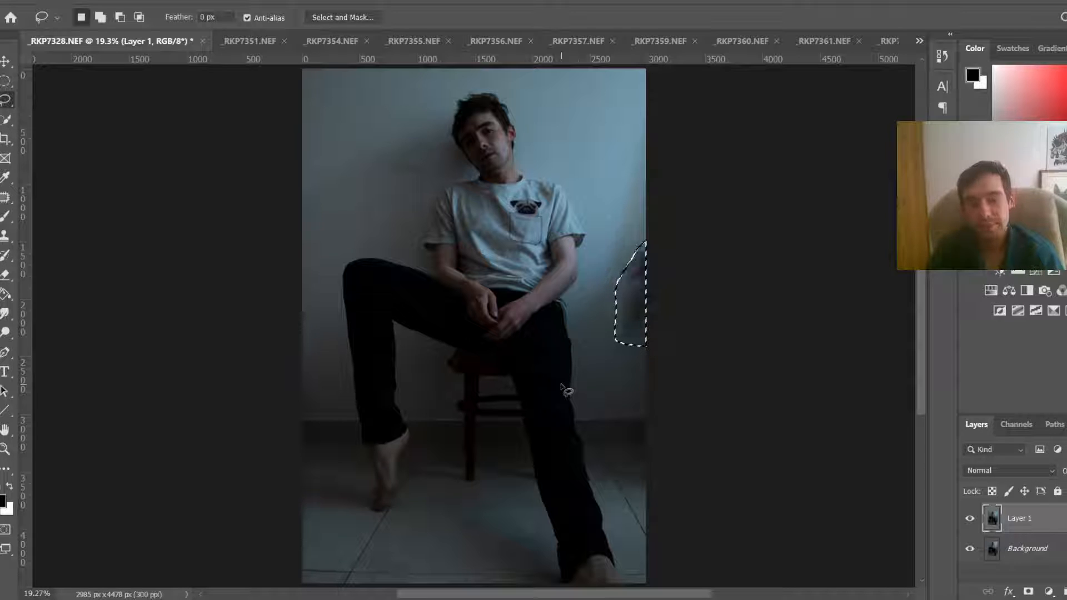
{"action": "key", "text": "ctrl+shift+z"}
{"action": "key", "text": "ctrl+shift+z"}
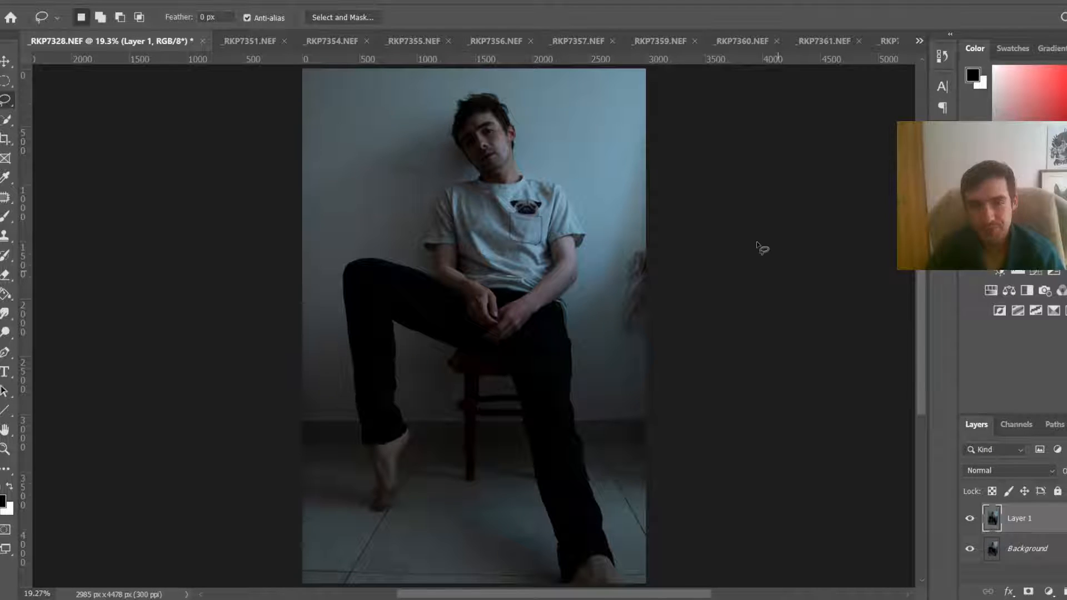
Step: Lasso the remaining object area at the right edge, fill it with Content-Aware fill, and deselect
{"action": "scroll", "coordinate": [644, 278], "scroll_direction": "up", "scroll_amount": 3}
{"action": "mouse_move", "coordinate": [640, 262]}
{"action": "left_mouse_down"}
{"action": "mouse_move", "coordinate": [603, 292]}
{"action": "mouse_move", "coordinate": [603, 451]}
{"action": "mouse_move", "coordinate": [638, 448]}
{"action": "mouse_move", "coordinate": [674, 317]}
{"action": "mouse_move", "coordinate": [674, 264]}
{"action": "mouse_move", "coordinate": [637, 388]}
{"action": "left_mouse_up"}
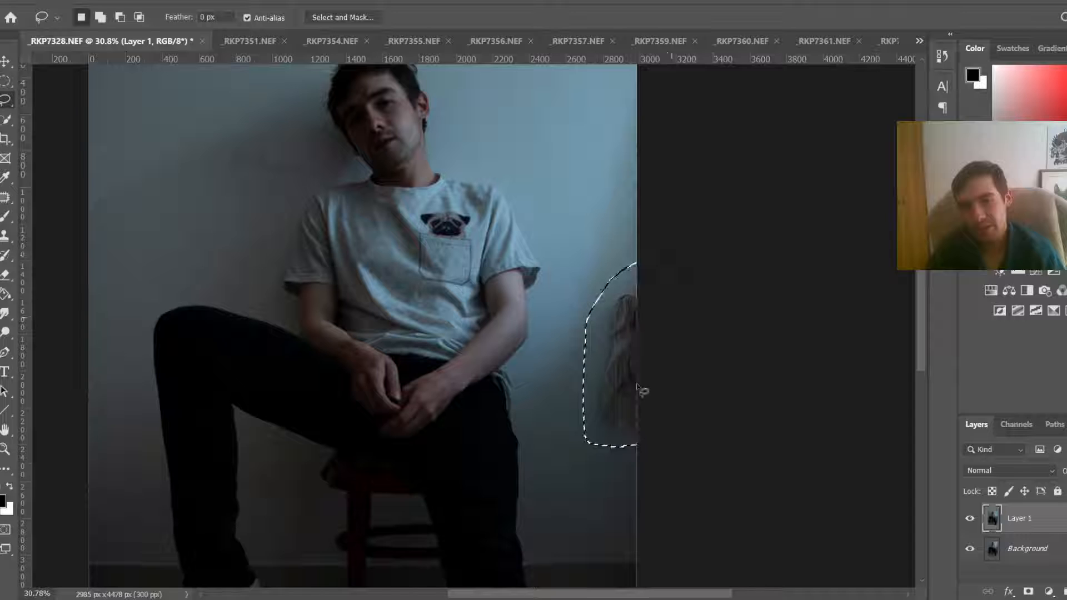
{"action": "right_click", "coordinate": [608, 391]}
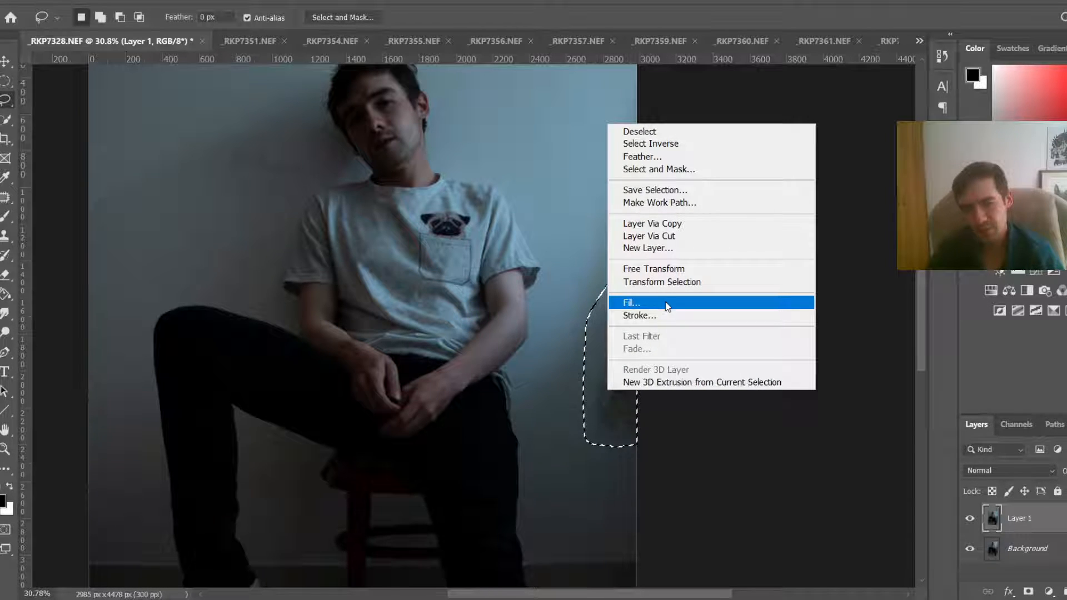
{"action": "left_click", "coordinate": [666, 304]}
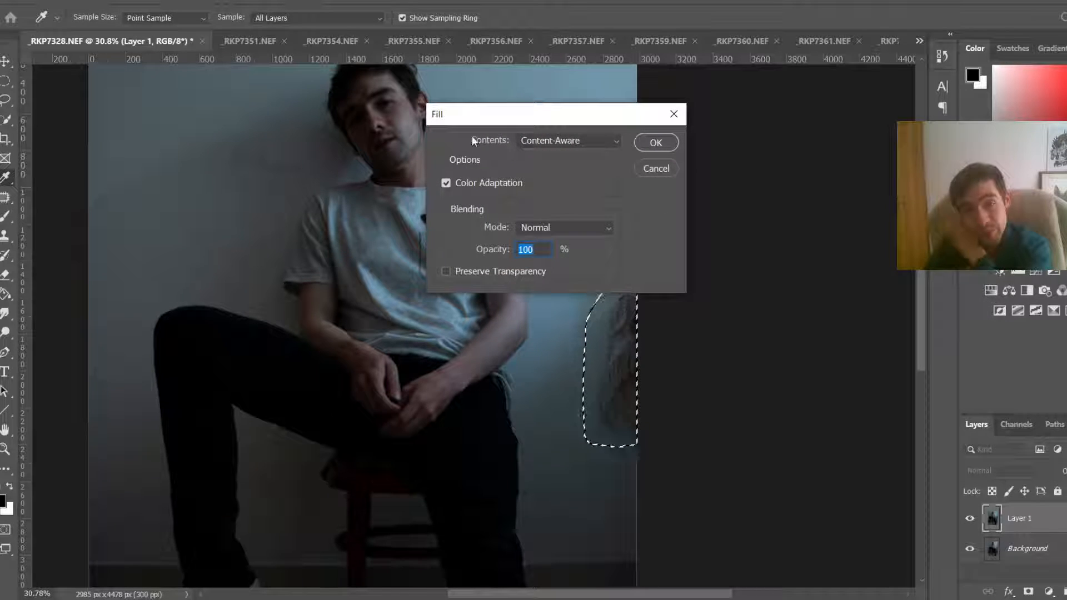
{"action": "left_click", "coordinate": [580, 141]}
{"action": "left_click", "coordinate": [583, 143]}
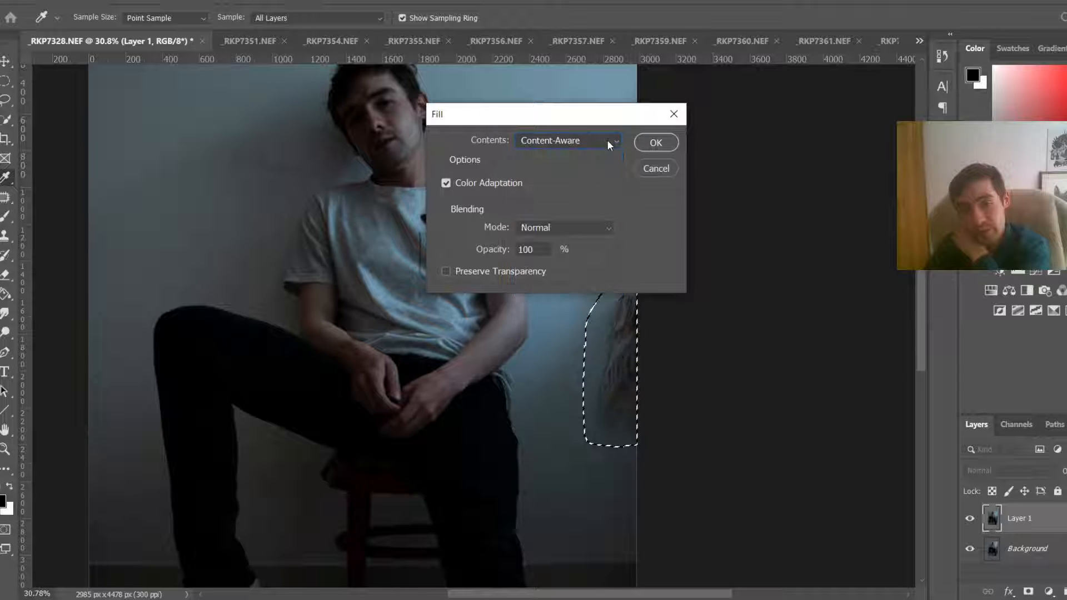
{"action": "left_click", "coordinate": [643, 142]}
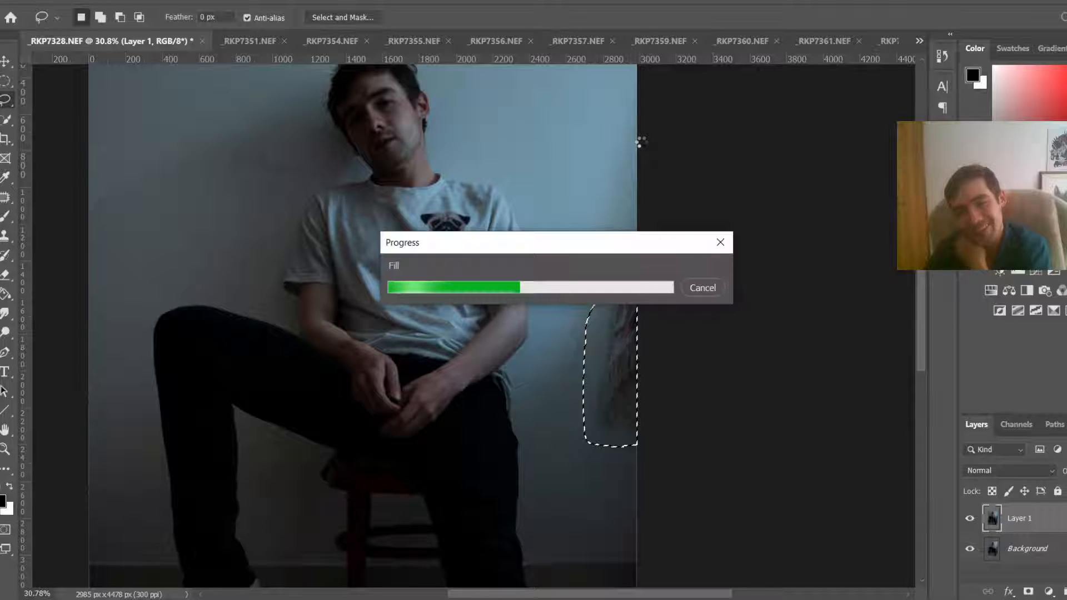
{"action": "key", "text": "ctrl+d"}
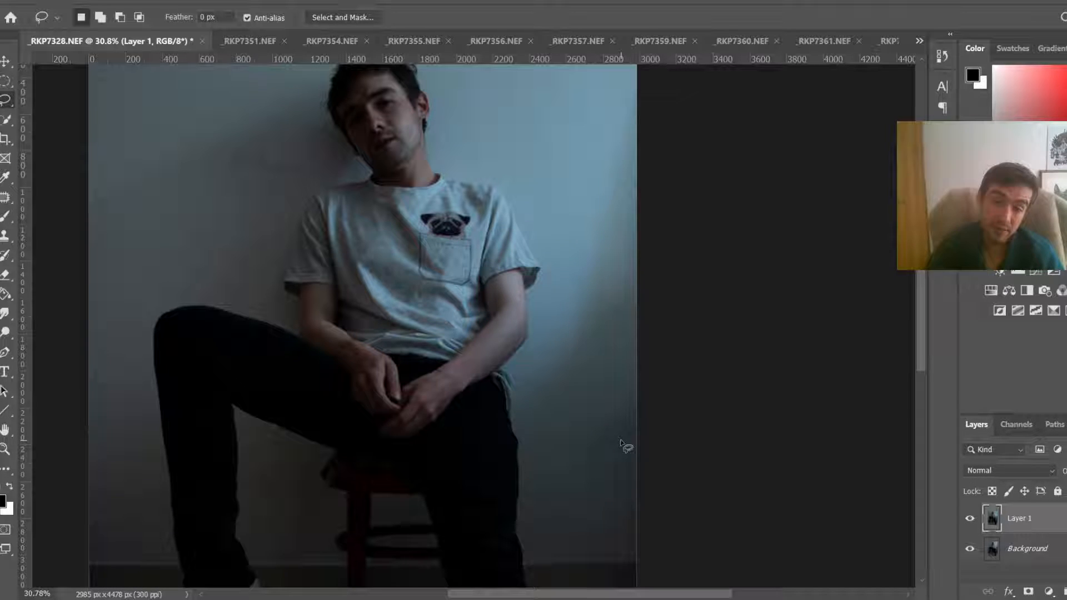
Step: Lasso a small leftover patch at the right edge, content-aware fill it, and deselect
{"action": "scroll", "coordinate": [621, 444], "scroll_direction": "up", "scroll_amount": 3}
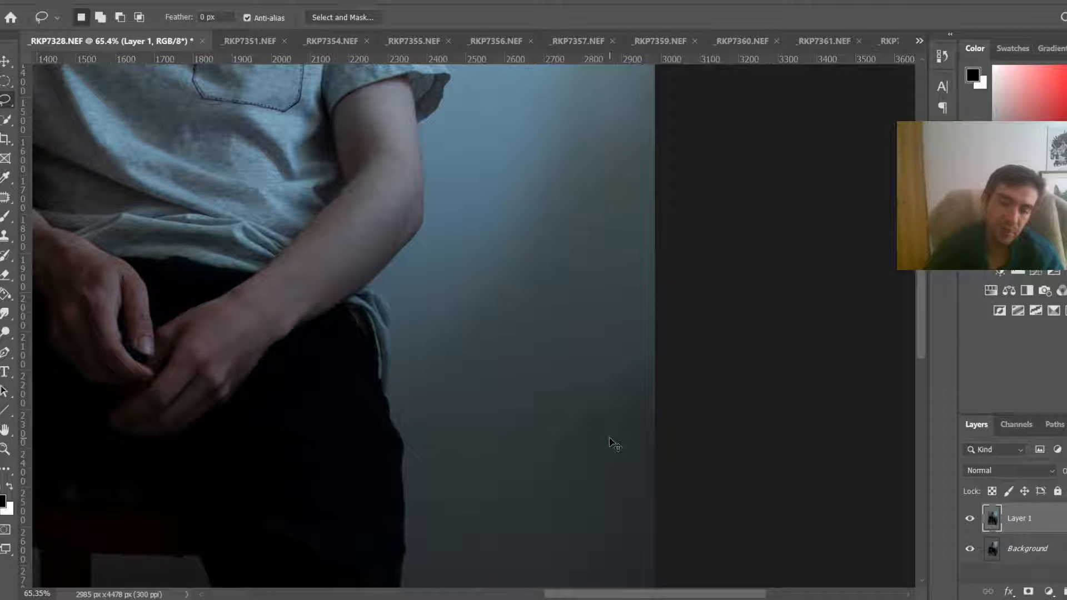
{"action": "key", "text": "ctrl+0"}
{"action": "scroll", "coordinate": [651, 330], "scroll_direction": "up", "scroll_amount": 2}
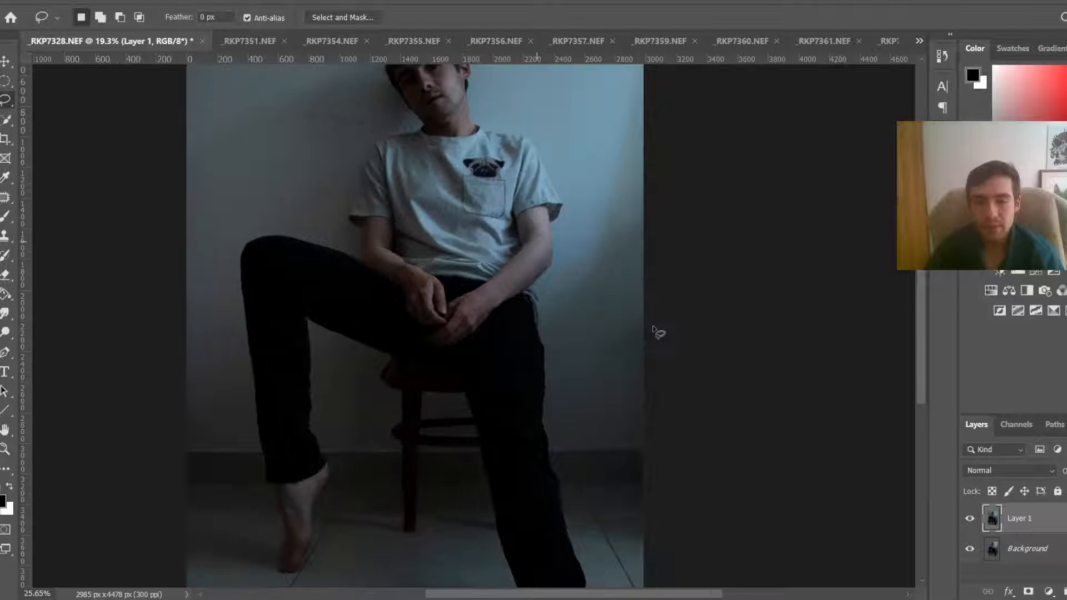
{"action": "left_click_drag", "start_coordinate": [612, 336], "coordinate": [643, 345]}
{"action": "right_click", "coordinate": [644, 345]}
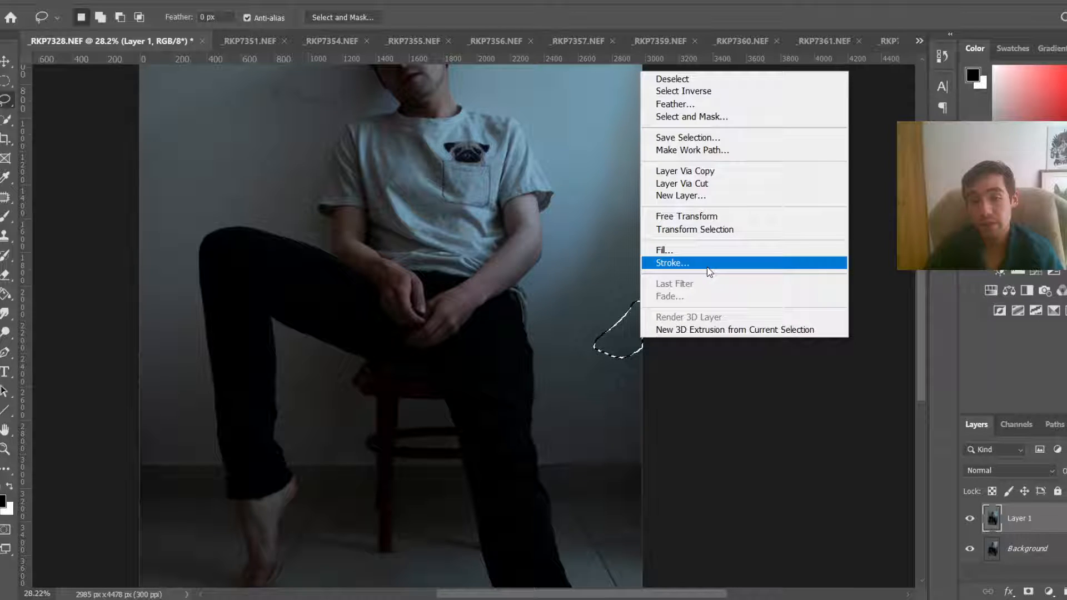
{"action": "left_click", "coordinate": [707, 266]}
{"action": "left_click", "coordinate": [655, 142]}
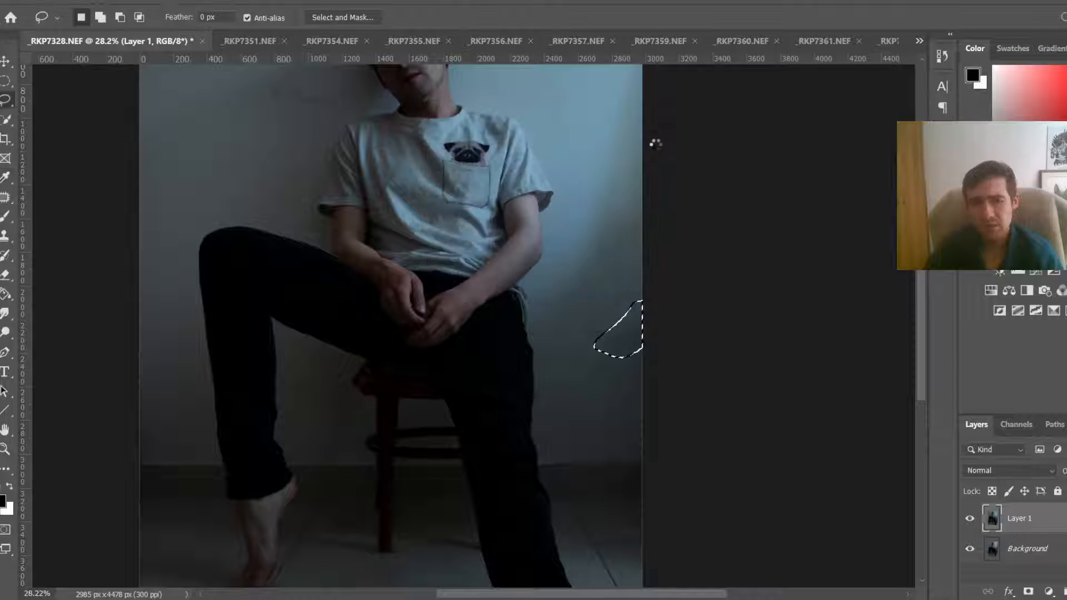
{"action": "key", "text": "ctrl+d"}
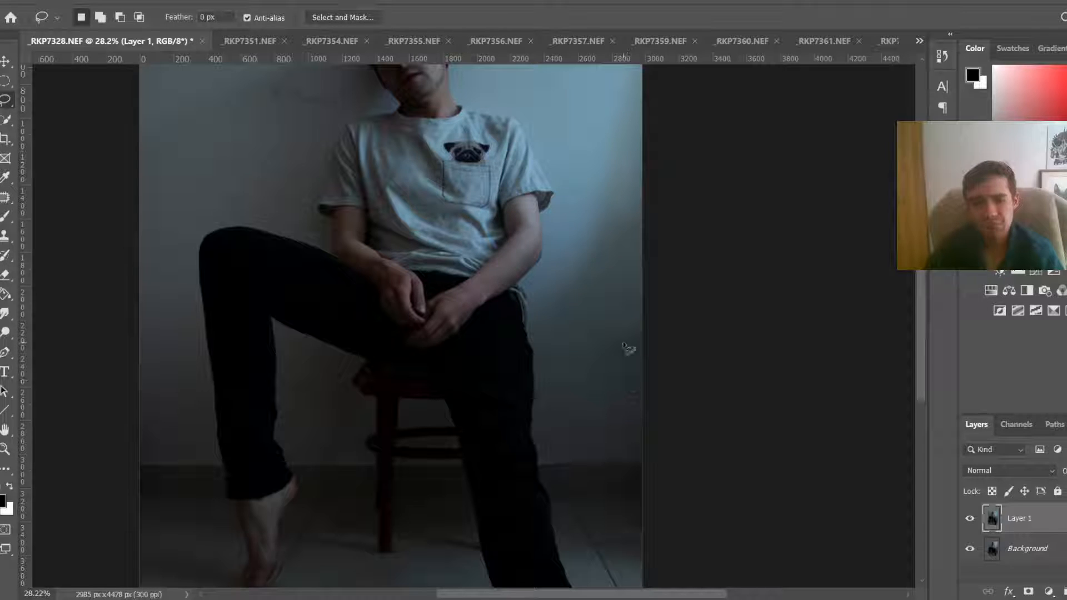
Step: Lasso one more patch at the photo's right edge, fill it with Content-Aware, and deselect
{"action": "scroll", "coordinate": [645, 328], "scroll_direction": "up", "scroll_amount": 5}
{"action": "mouse_move", "coordinate": [657, 313]}
{"action": "left_mouse_down"}
{"action": "mouse_move", "coordinate": [615, 353]}
{"action": "mouse_move", "coordinate": [689, 304]}
{"action": "mouse_move", "coordinate": [667, 309]}
{"action": "left_mouse_up"}
{"action": "right_click", "coordinate": [657, 340]}
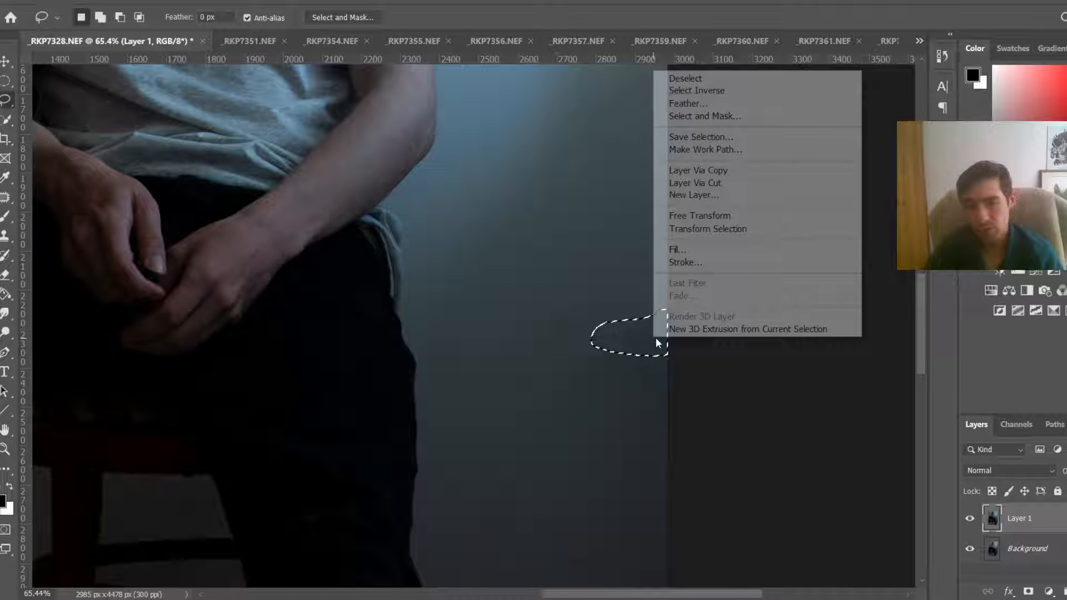
{"action": "left_click", "coordinate": [700, 249]}
{"action": "left_click", "coordinate": [661, 144]}
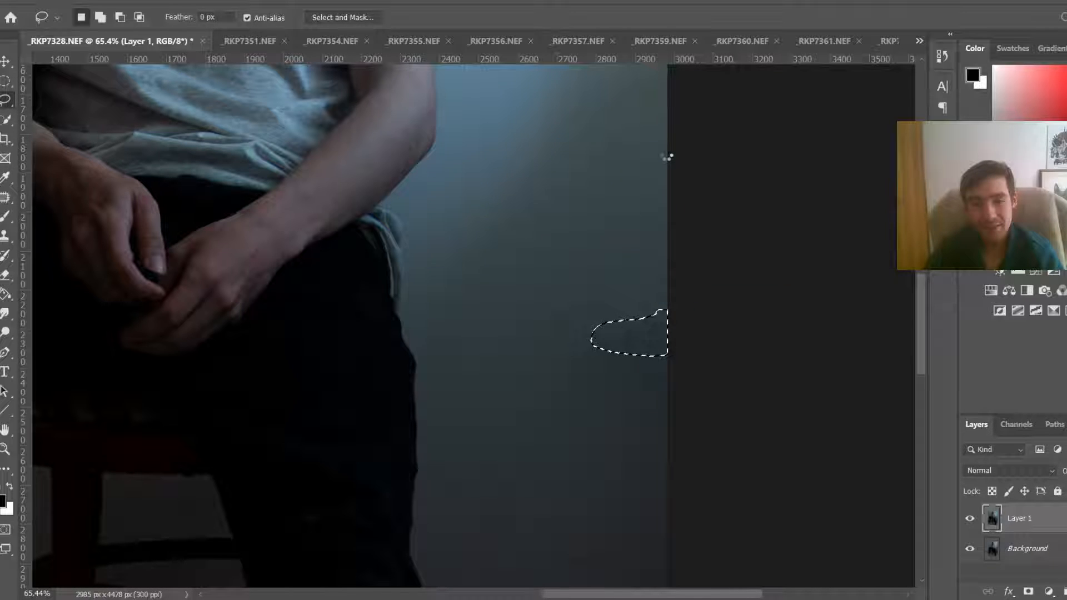
{"action": "key", "text": "ctrl+d"}
Step: Lasso the dark marks on the wall left of the man's head, content-aware fill them, and deselect
{"action": "key", "text": "ctrl+0"}
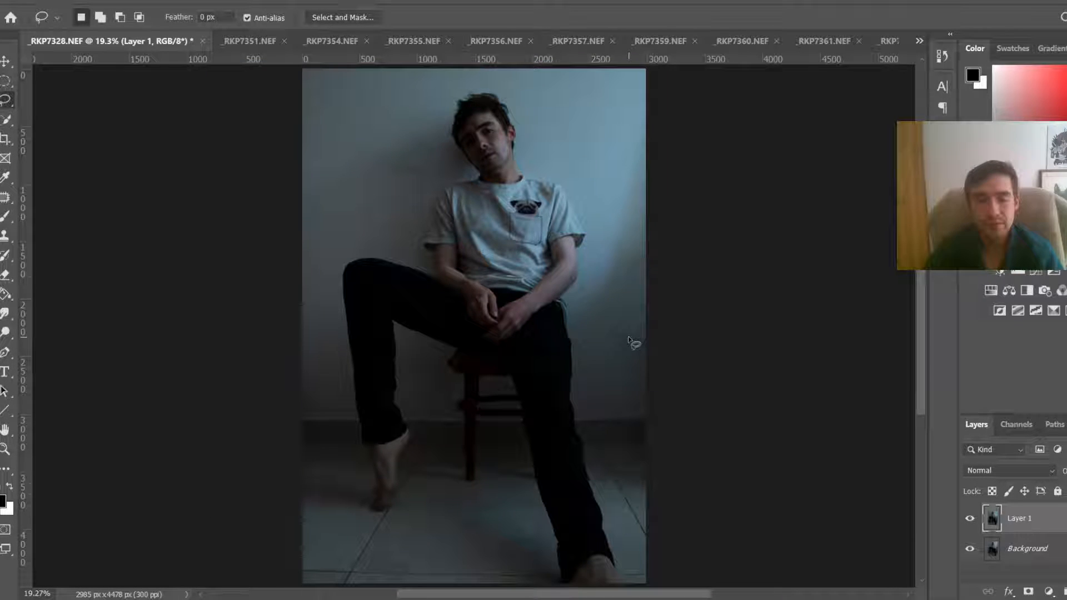
{"action": "scroll", "coordinate": [350, 261], "scroll_direction": "up", "scroll_amount": 5}
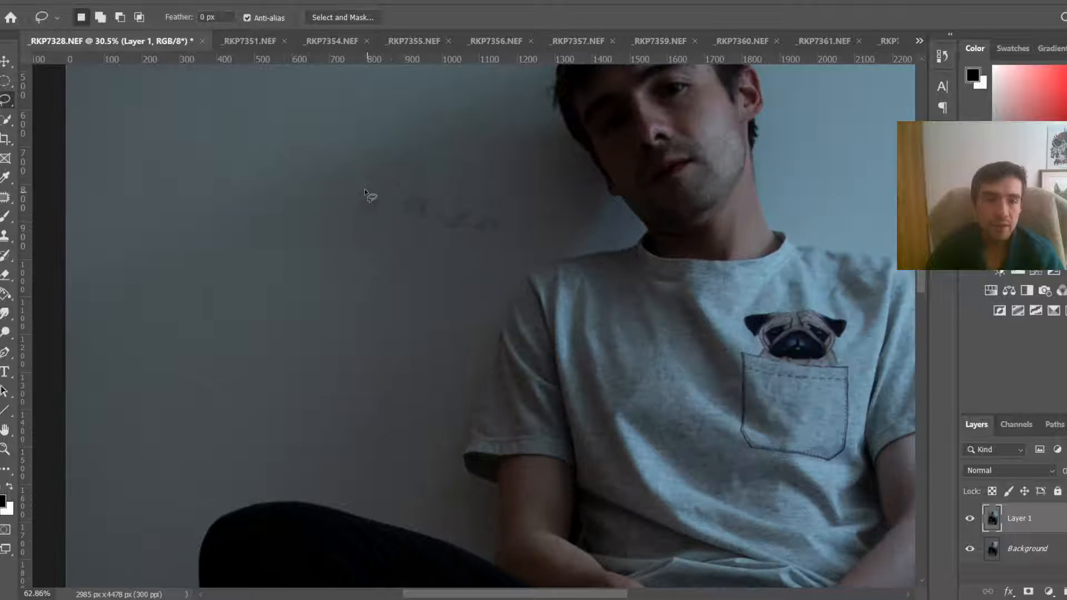
{"action": "mouse_move", "coordinate": [362, 185]}
{"action": "left_mouse_down"}
{"action": "mouse_move", "coordinate": [500, 209]}
{"action": "mouse_move", "coordinate": [405, 239]}
{"action": "mouse_move", "coordinate": [367, 186]}
{"action": "mouse_move", "coordinate": [375, 184]}
{"action": "left_mouse_up"}
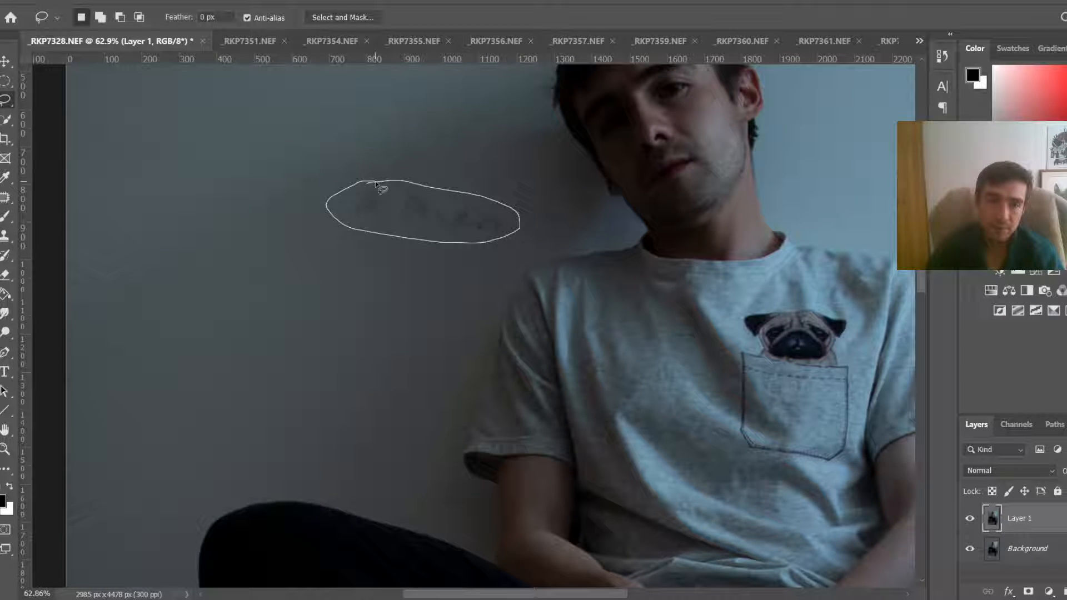
{"action": "right_click", "coordinate": [384, 185]}
{"action": "left_click", "coordinate": [465, 377]}
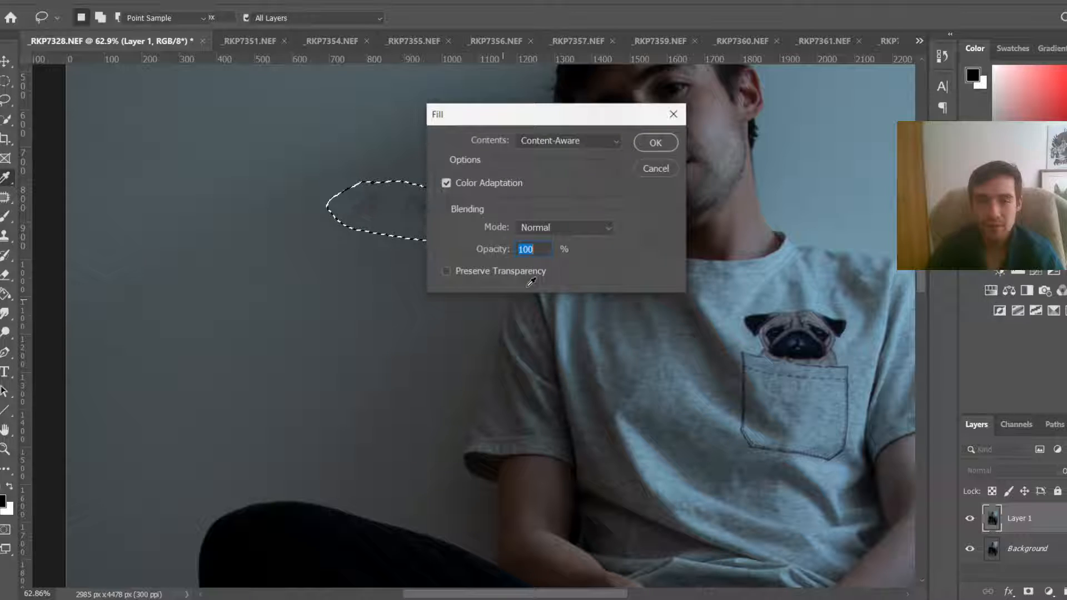
{"action": "left_click", "coordinate": [662, 143]}
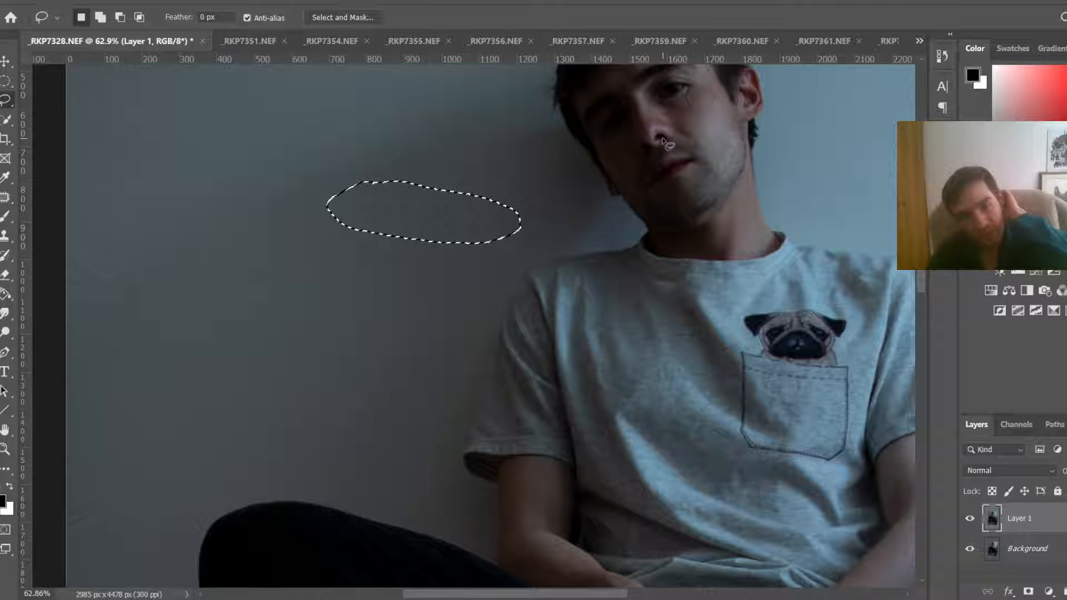
{"action": "left_click", "coordinate": [418, 194]}
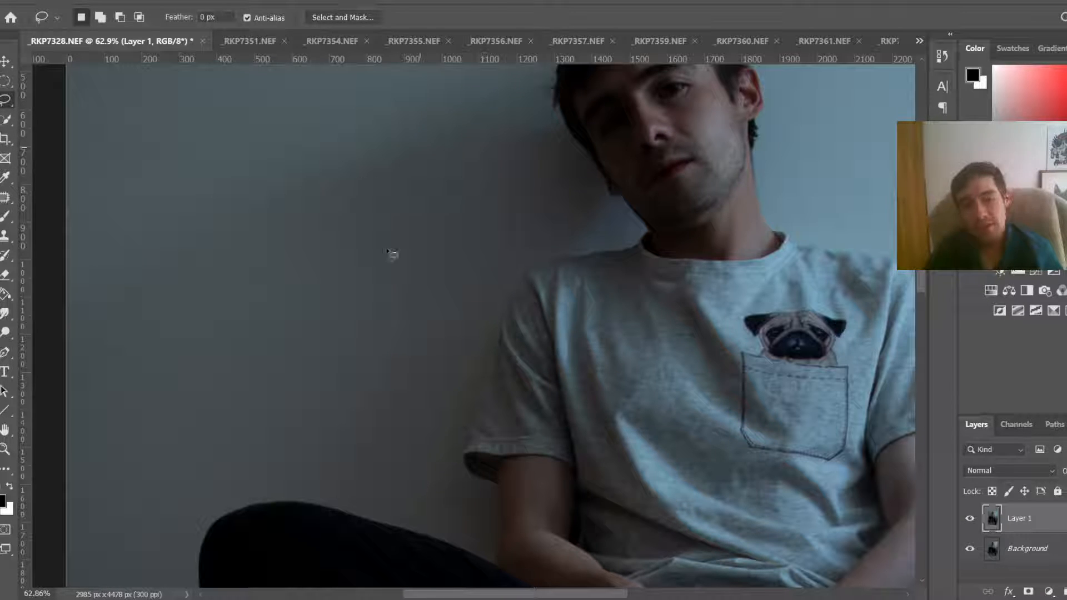
Step: Set the Clone Stamp's opacity to 22% and flow to 15% for the wall near the right edge
{"action": "scroll", "coordinate": [389, 250], "scroll_direction": "down", "scroll_amount": 4}
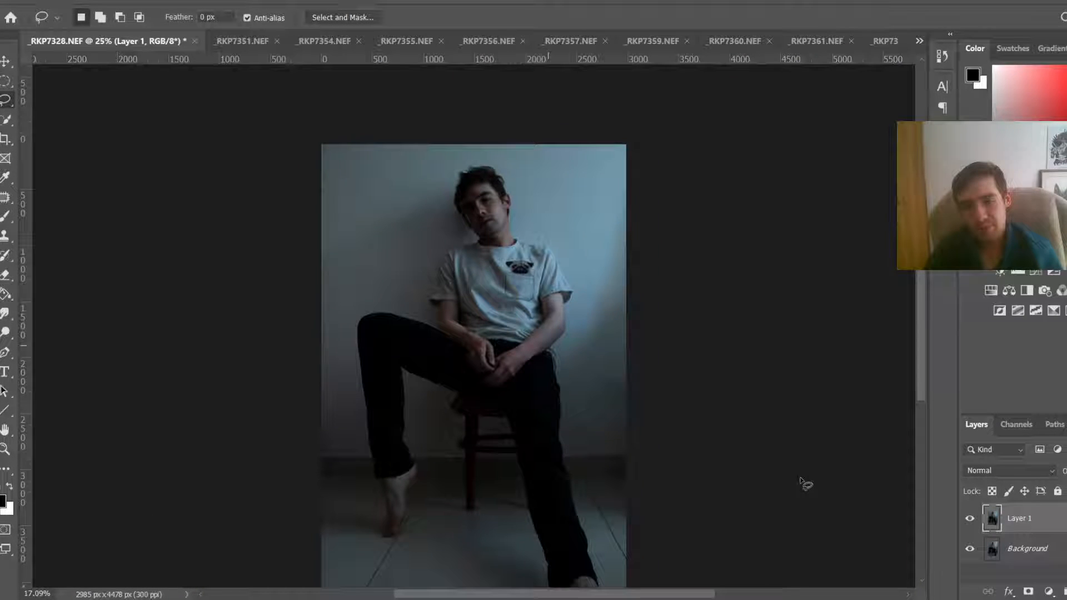
{"action": "scroll", "coordinate": [611, 389], "scroll_direction": "up", "scroll_amount": 2}
{"action": "scroll", "coordinate": [477, 323], "scroll_direction": "down", "scroll_amount": 2}
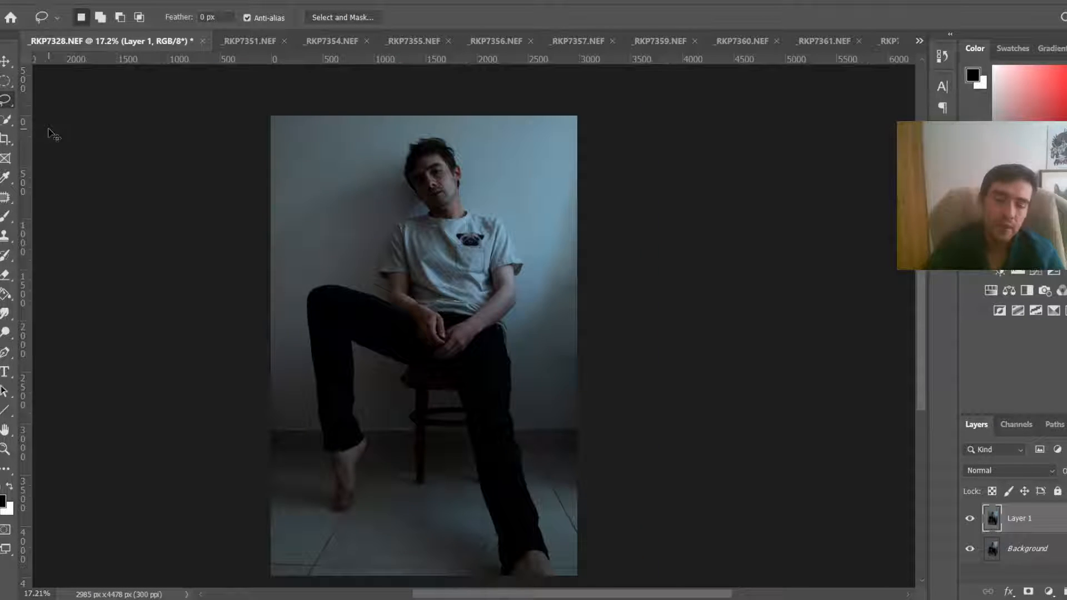
{"action": "scroll", "coordinate": [562, 301], "scroll_direction": "up", "scroll_amount": 1}
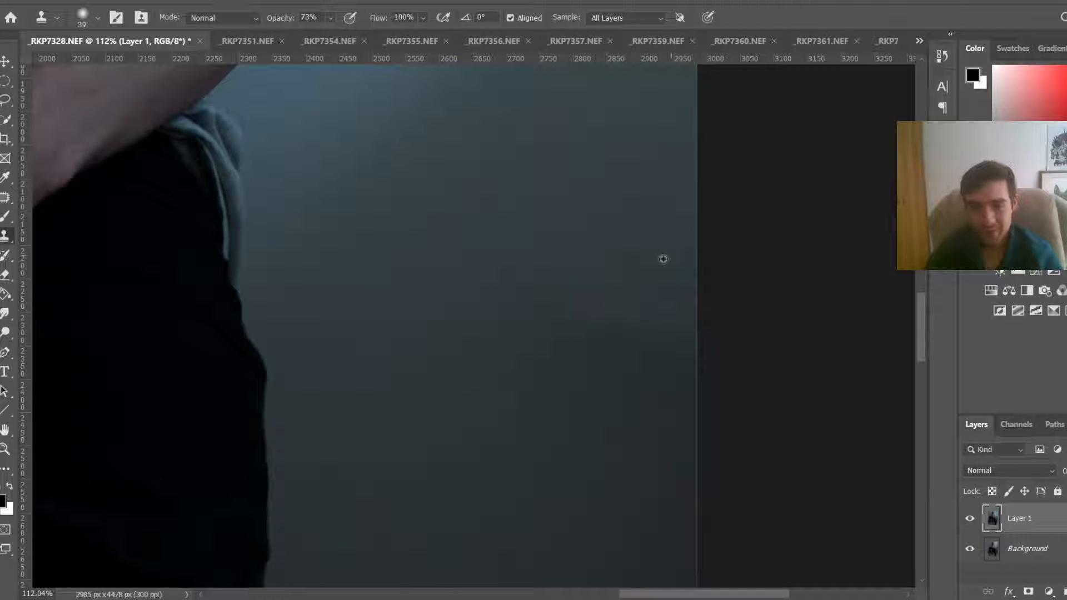
{"action": "left_click_drag", "start_coordinate": [657, 270], "coordinate": [705, 282]}
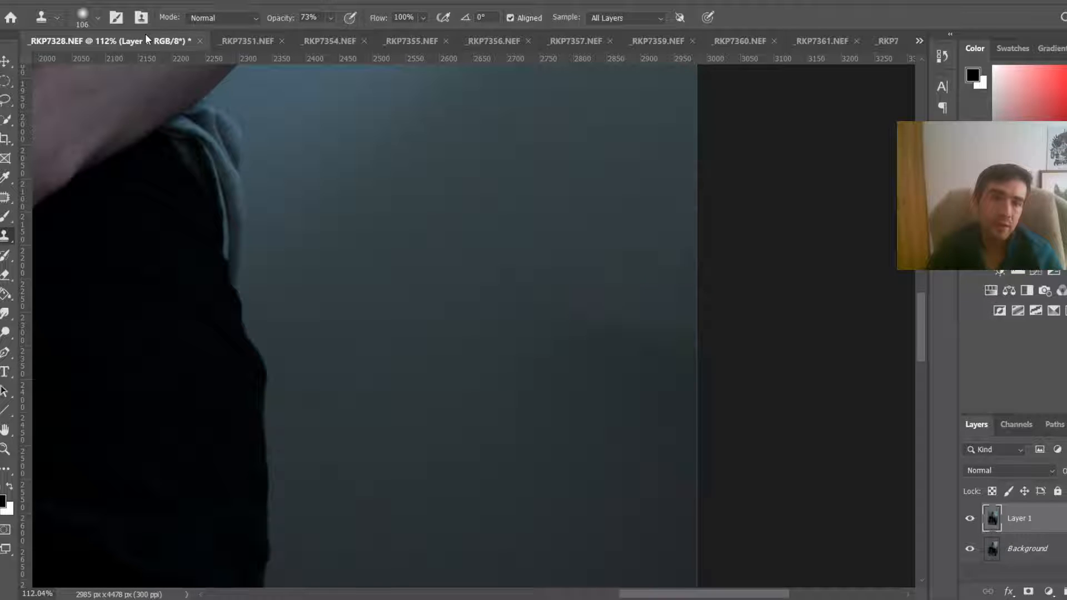
{"action": "left_click", "coordinate": [330, 18]}
{"action": "left_click_drag", "start_coordinate": [346, 35], "coordinate": [307, 36]}
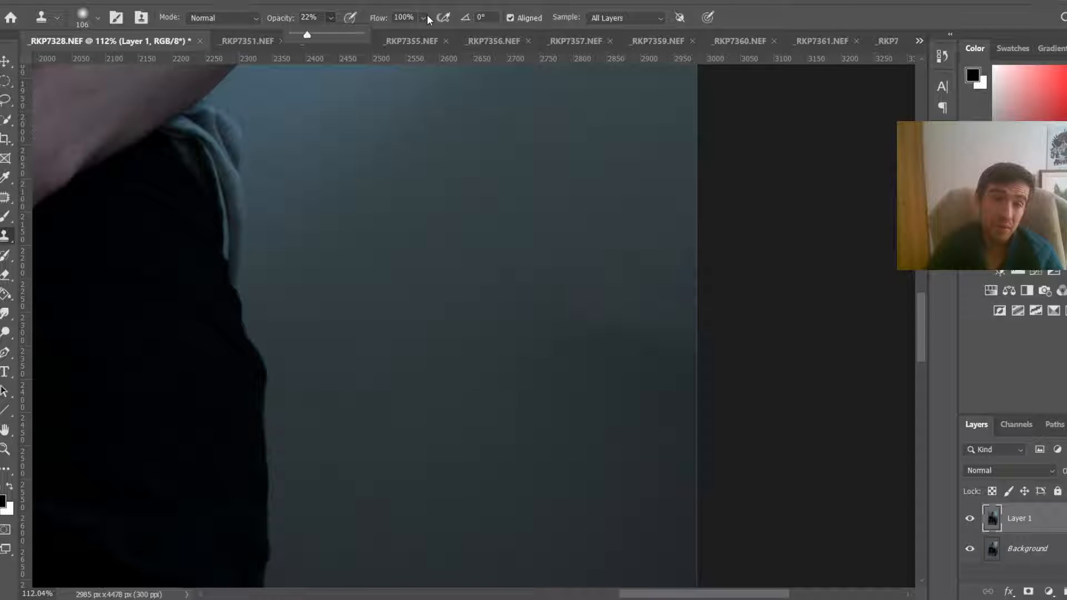
{"action": "left_click_drag", "start_coordinate": [427, 18], "coordinate": [380, 39]}
Step: Sample and clone-stamp over the uneven wall shading near the photo's right edge
{"action": "right_click", "coordinate": [628, 266], "text": "alt"}
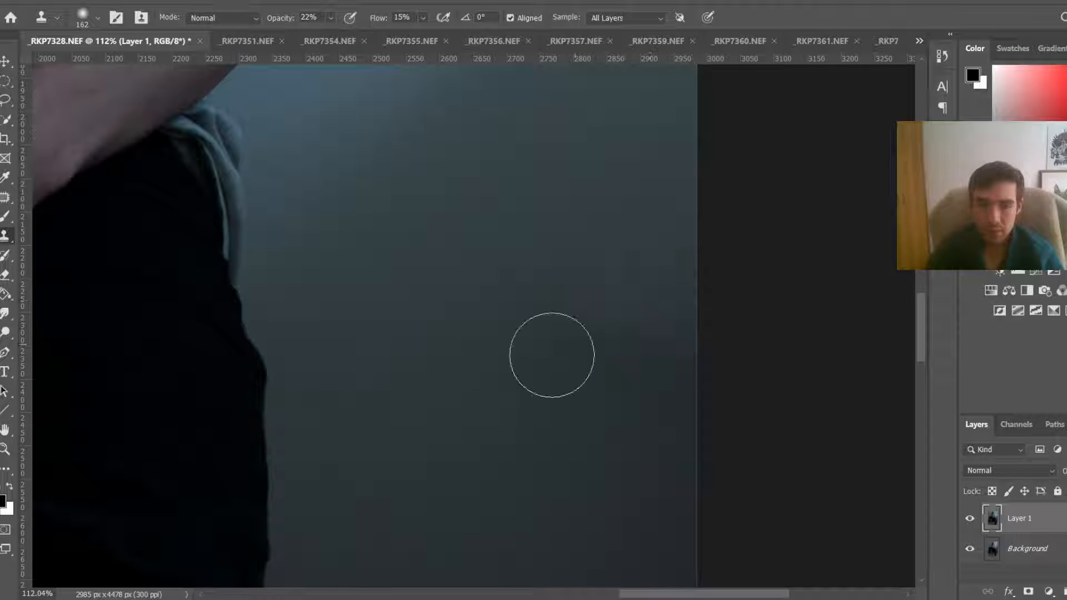
{"action": "left_click", "coordinate": [572, 358]}
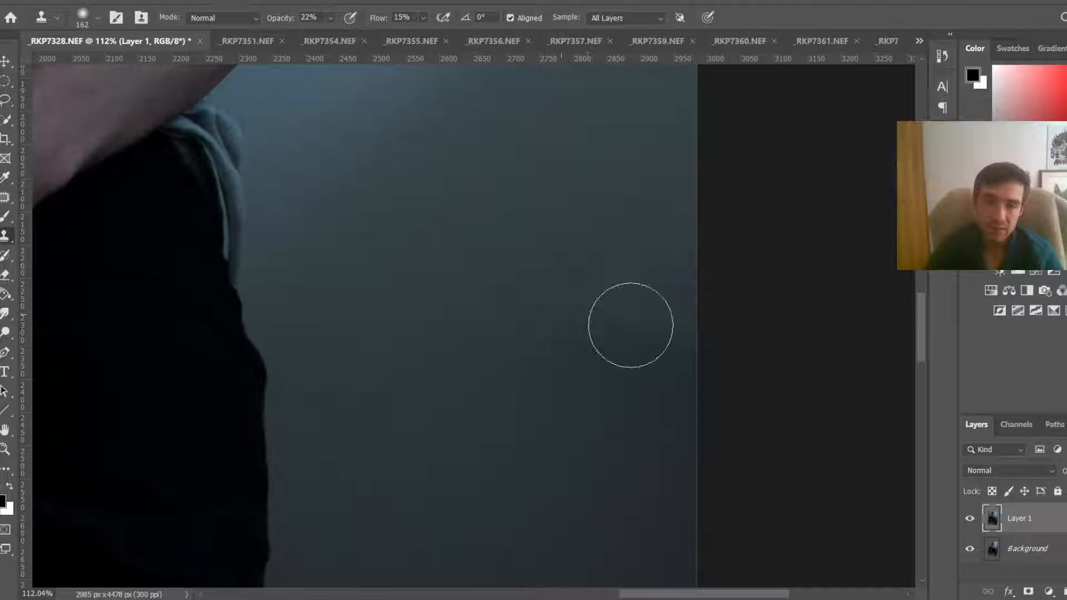
{"action": "left_click", "coordinate": [616, 252], "text": "alt"}
{"action": "left_click", "coordinate": [612, 333]}
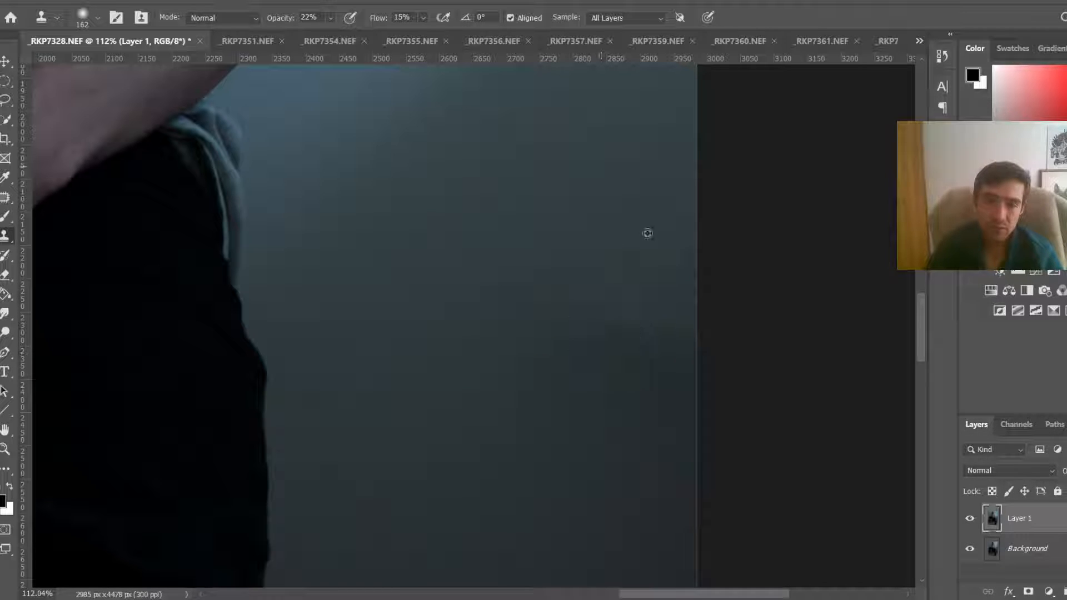
{"action": "left_click", "coordinate": [647, 234], "text": "alt"}
{"action": "left_click", "coordinate": [619, 342]}
{"action": "left_click", "coordinate": [588, 345]}
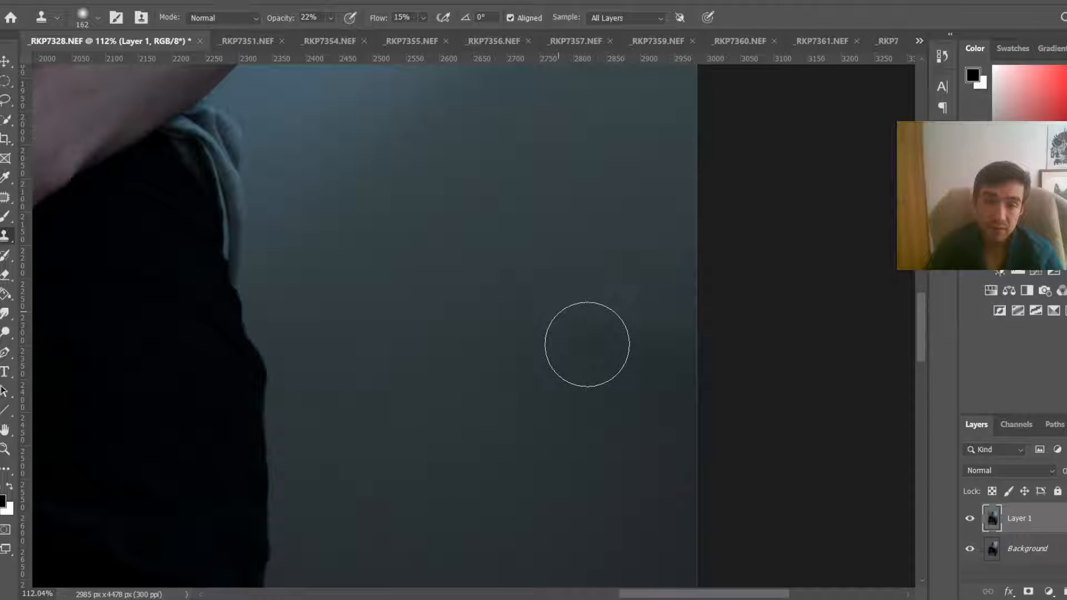
{"action": "left_click", "coordinate": [561, 211], "text": "alt"}
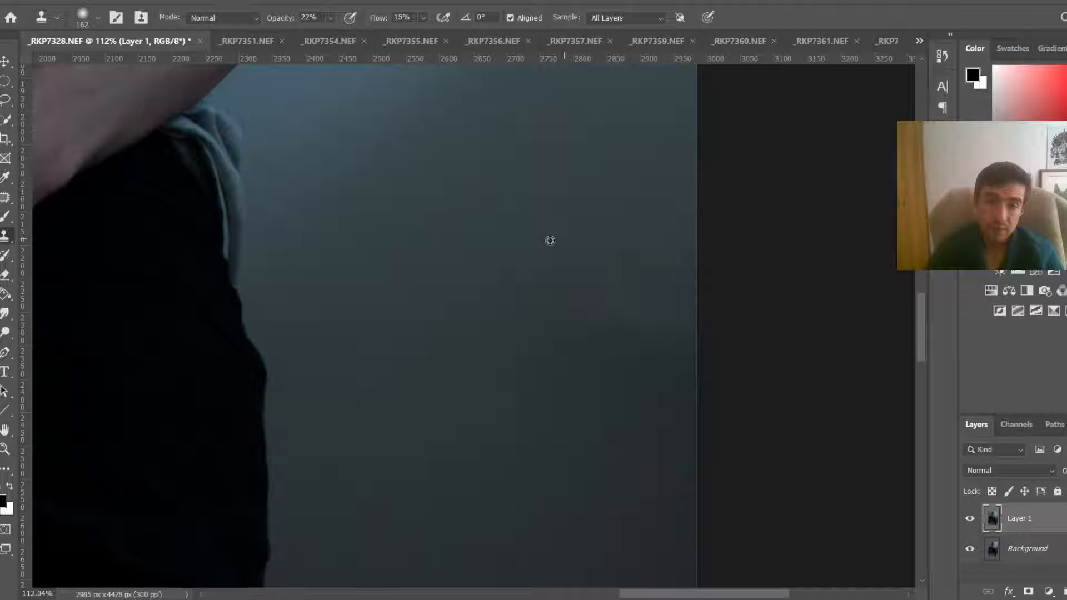
Step: Reduce the Clone Stamp brush to 127 px and continue cloning the wall near the right edge
{"action": "right_click", "coordinate": [664, 302]}
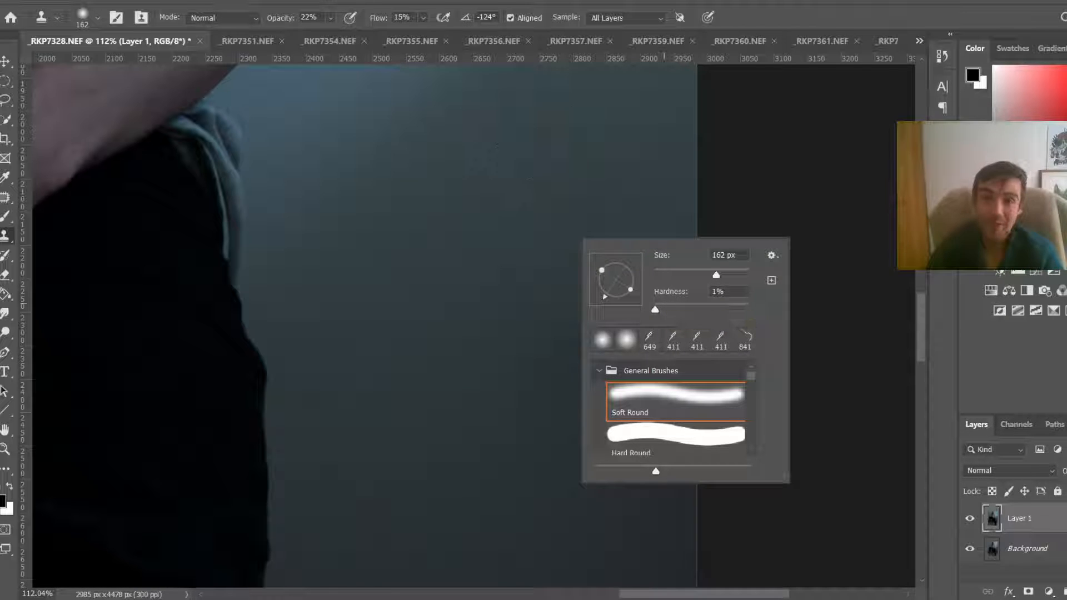
{"action": "left_click", "coordinate": [705, 82]}
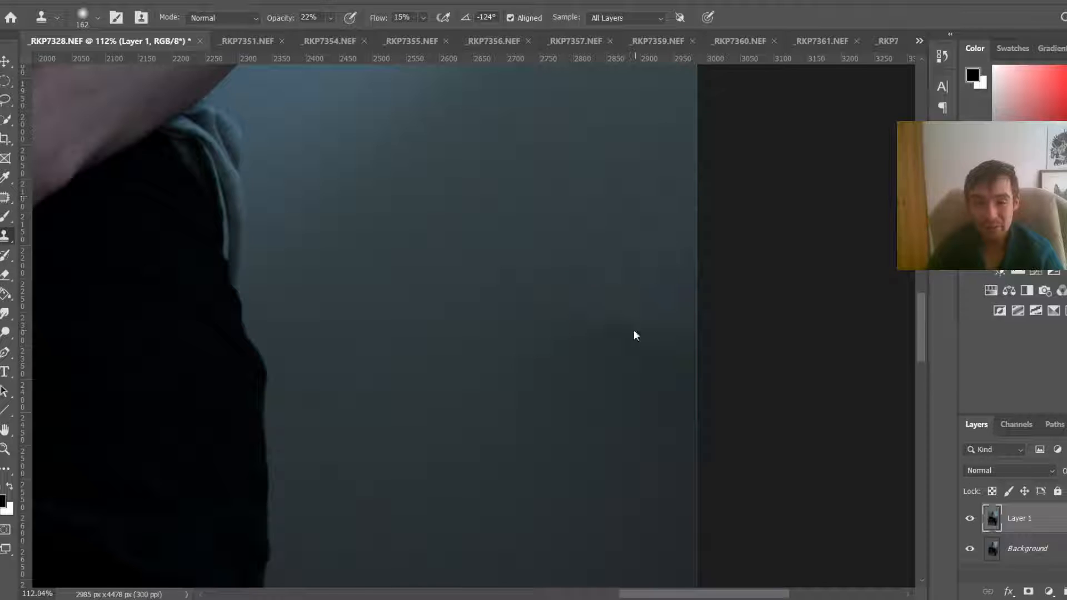
{"action": "key", "text": "bracketleft"}
{"action": "left_click_drag", "start_coordinate": [640, 292], "coordinate": [633, 299]}
{"action": "left_click", "coordinate": [649, 253], "text": "alt"}
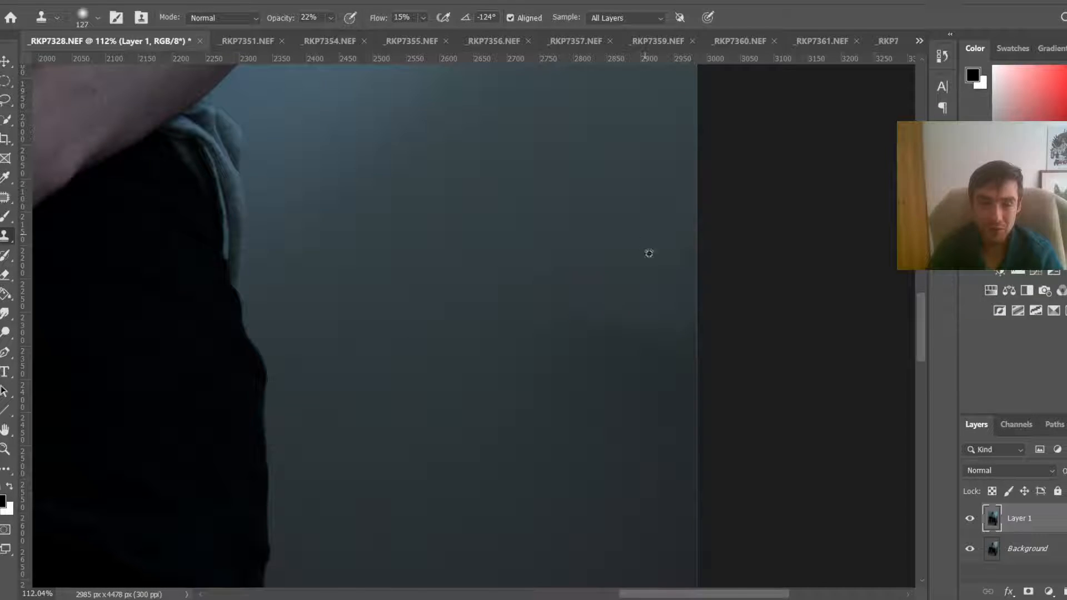
{"action": "mouse_move", "coordinate": [589, 325]}
{"action": "left_mouse_down"}
{"action": "mouse_move", "coordinate": [571, 288]}
{"action": "mouse_move", "coordinate": [569, 299]}
{"action": "left_mouse_up"}
{"action": "left_click_drag", "start_coordinate": [622, 328], "coordinate": [605, 355]}
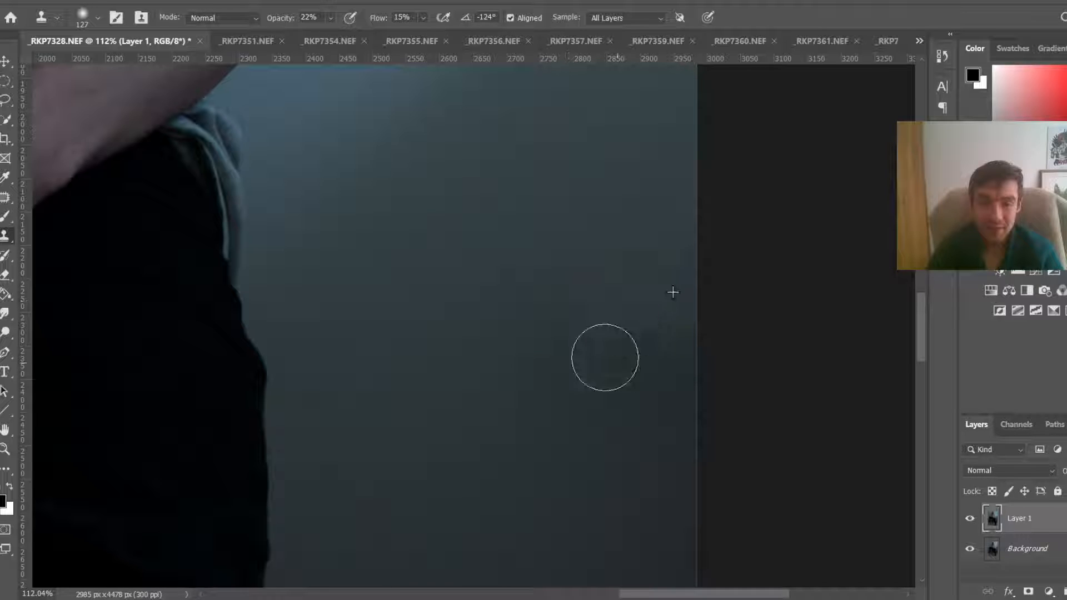
Step: Switch to the _RKP7351.NEF photo with the knife and chair
{"action": "scroll", "coordinate": [577, 345], "scroll_direction": "down", "scroll_amount": 10}
{"action": "scroll", "coordinate": [578, 346], "scroll_direction": "up", "scroll_amount": 1}
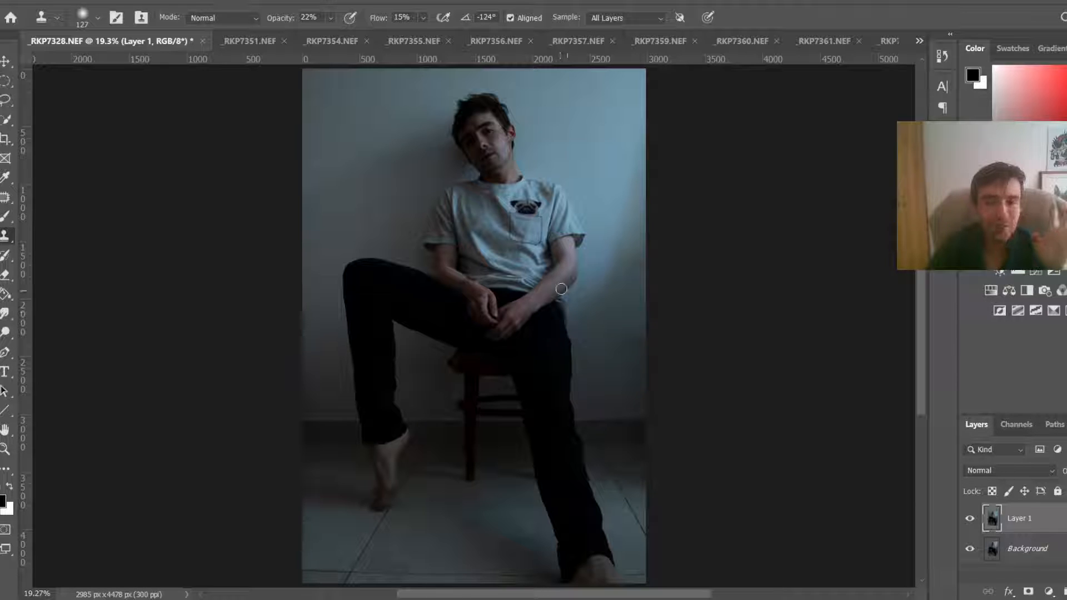
{"action": "left_click", "coordinate": [255, 40]}
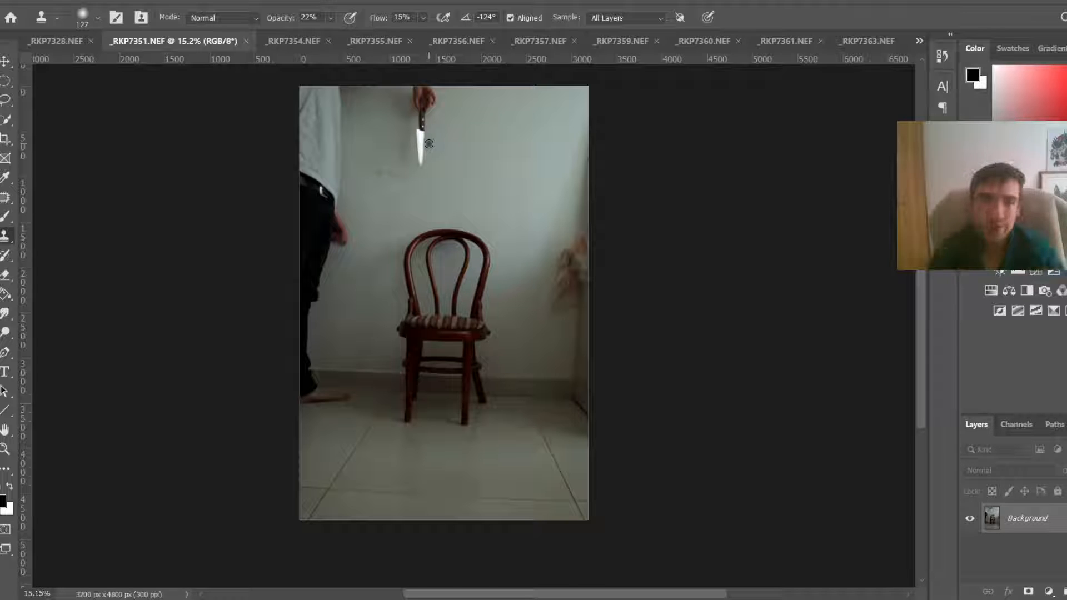
{"action": "scroll", "coordinate": [414, 104], "scroll_direction": "up", "scroll_amount": 2}
{"action": "scroll", "coordinate": [414, 104], "scroll_direction": "up", "scroll_amount": 2}
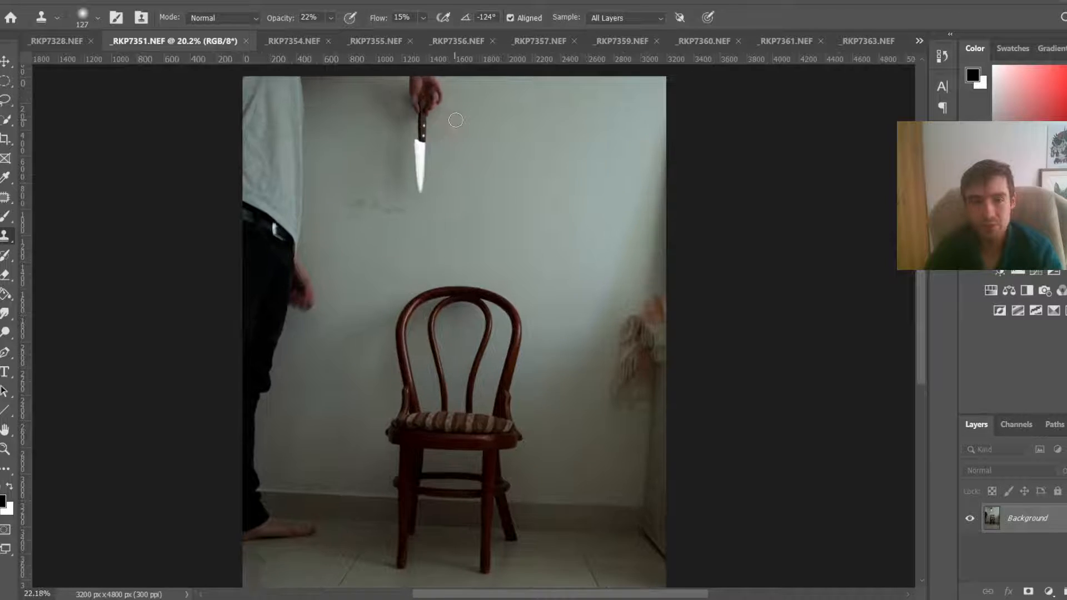
Step: Try an Object Selection rectangle on the blank wall below and right of the knife, then deselect
{"action": "key", "text": "w"}
{"action": "scroll", "coordinate": [395, 142], "scroll_direction": "up", "scroll_amount": 4}
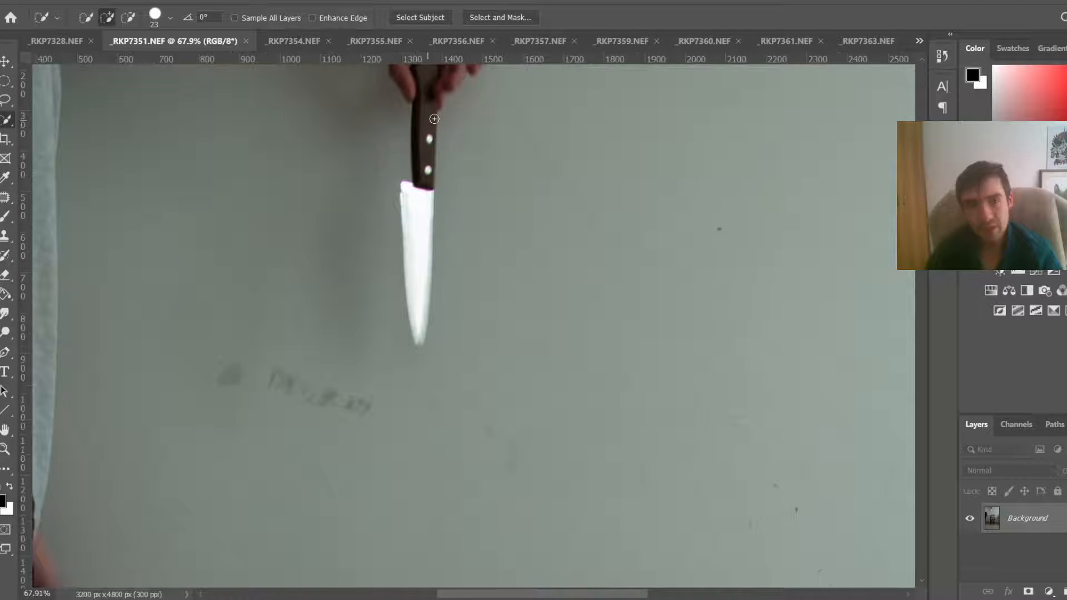
{"action": "scroll", "coordinate": [410, 115], "scroll_direction": "down", "scroll_amount": 2}
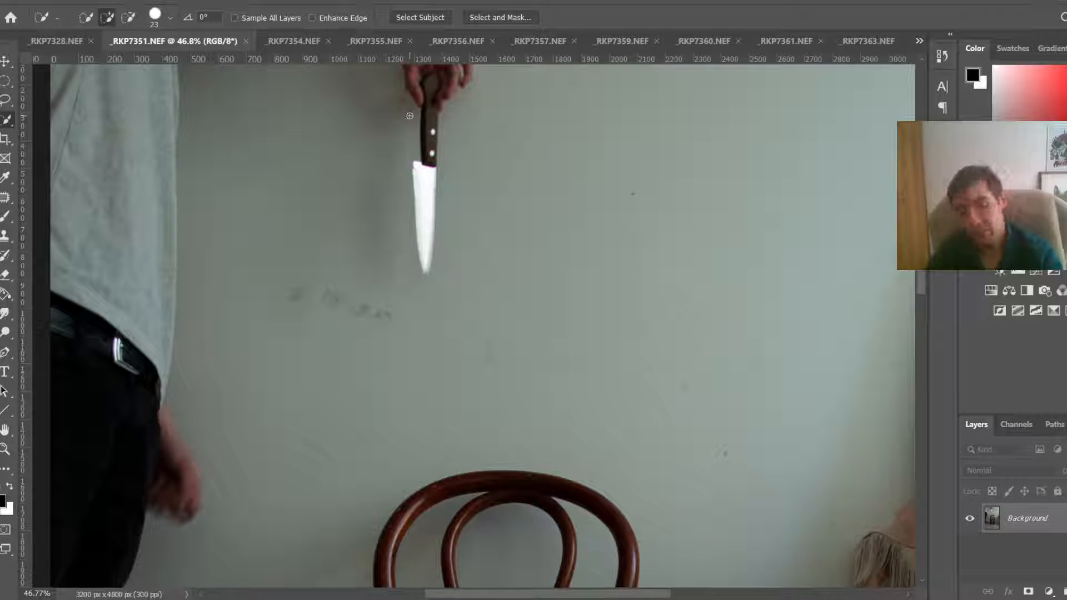
{"action": "right_click", "coordinate": [8, 118]}
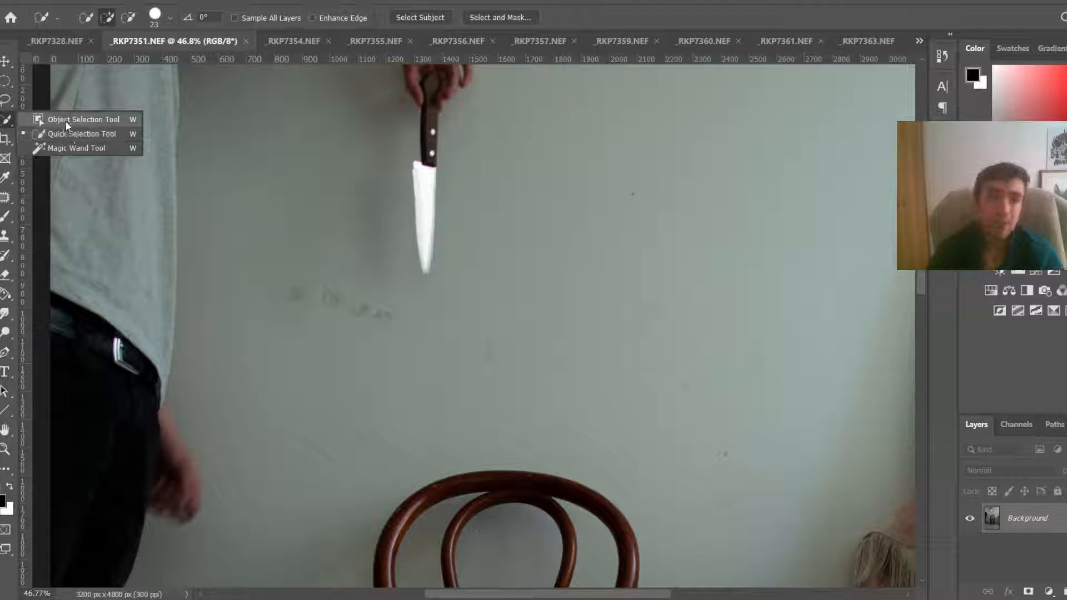
{"action": "key", "text": "Escape"}
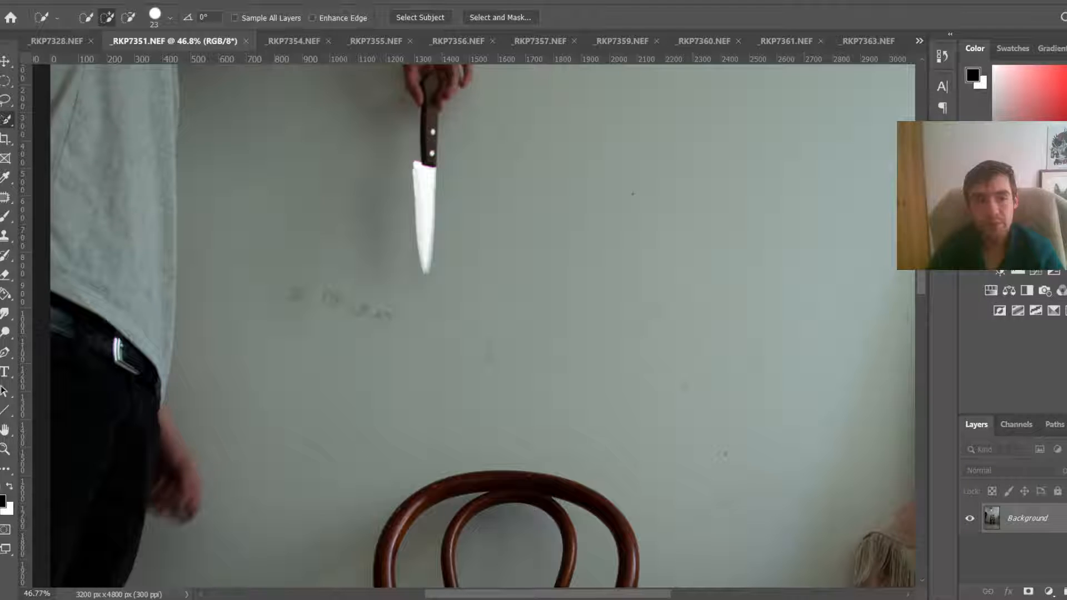
{"action": "key", "text": "shift+w"}
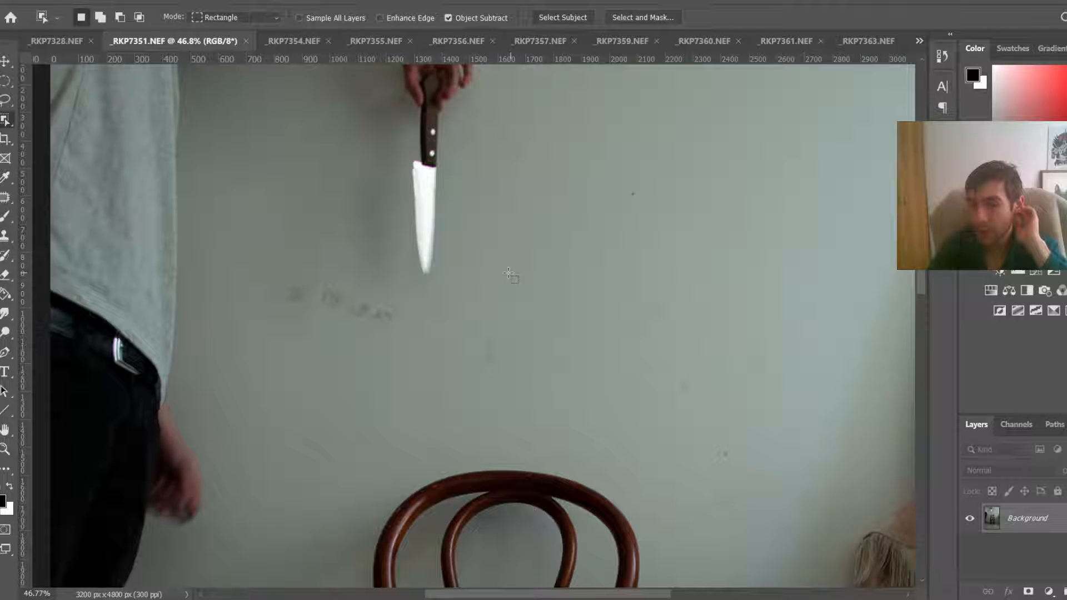
{"action": "left_click_drag", "start_coordinate": [508, 273], "coordinate": [839, 457]}
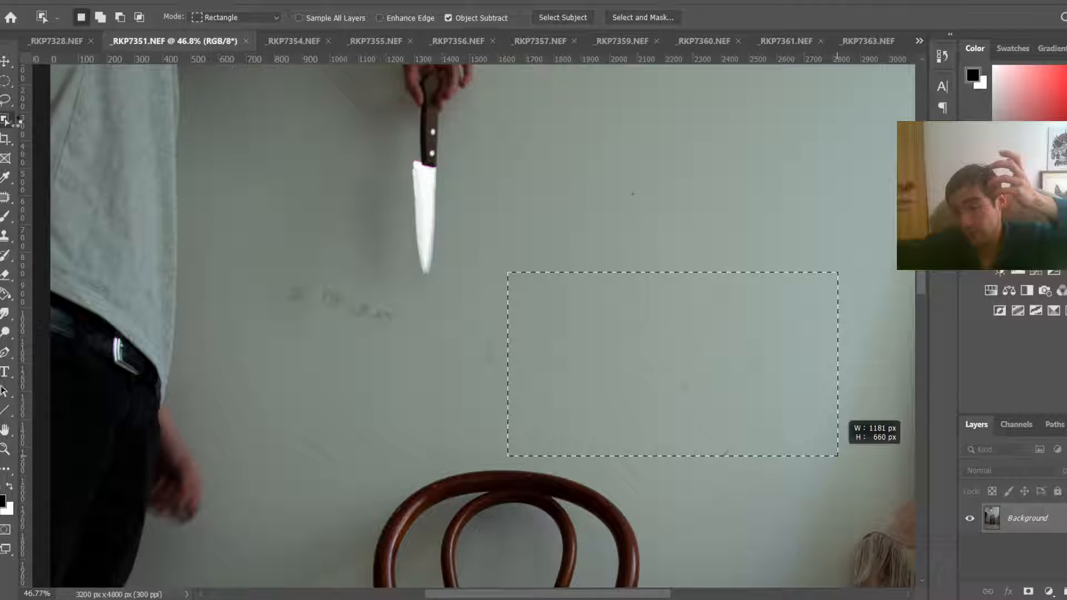
{"action": "key", "text": "ctrl+d"}
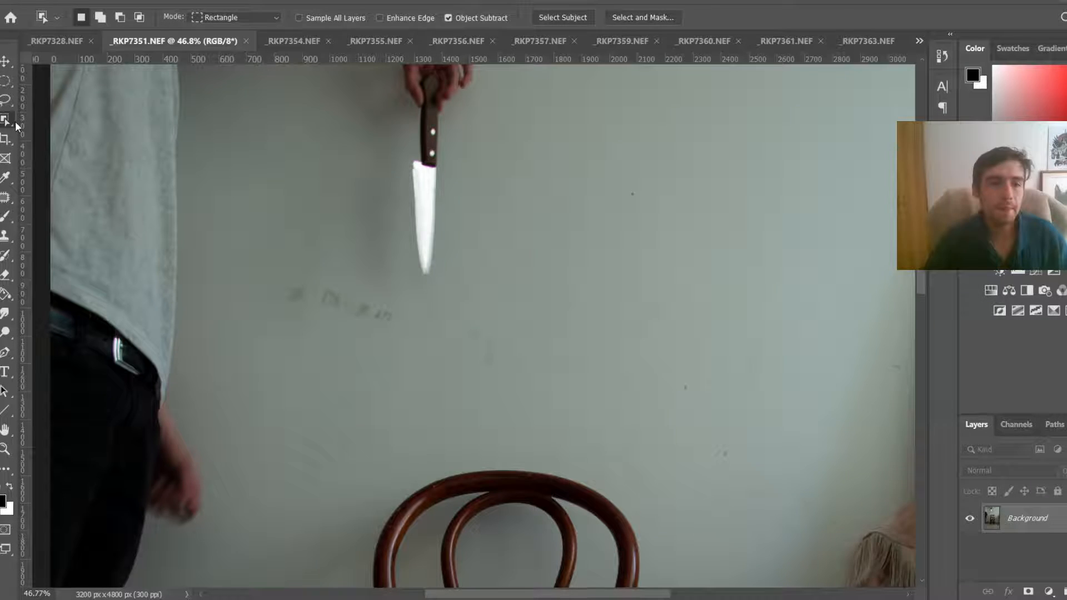
Step: Choose the Quick Selection tool and brush down the knife to select its handle and blade
{"action": "right_click", "coordinate": [5, 120]}
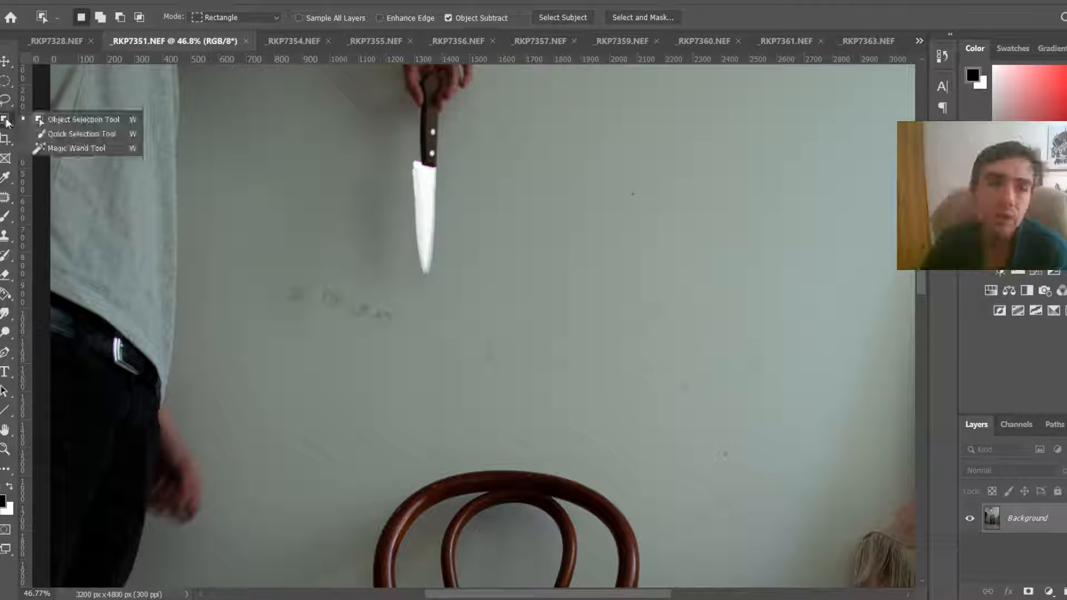
{"action": "left_click", "coordinate": [48, 134]}
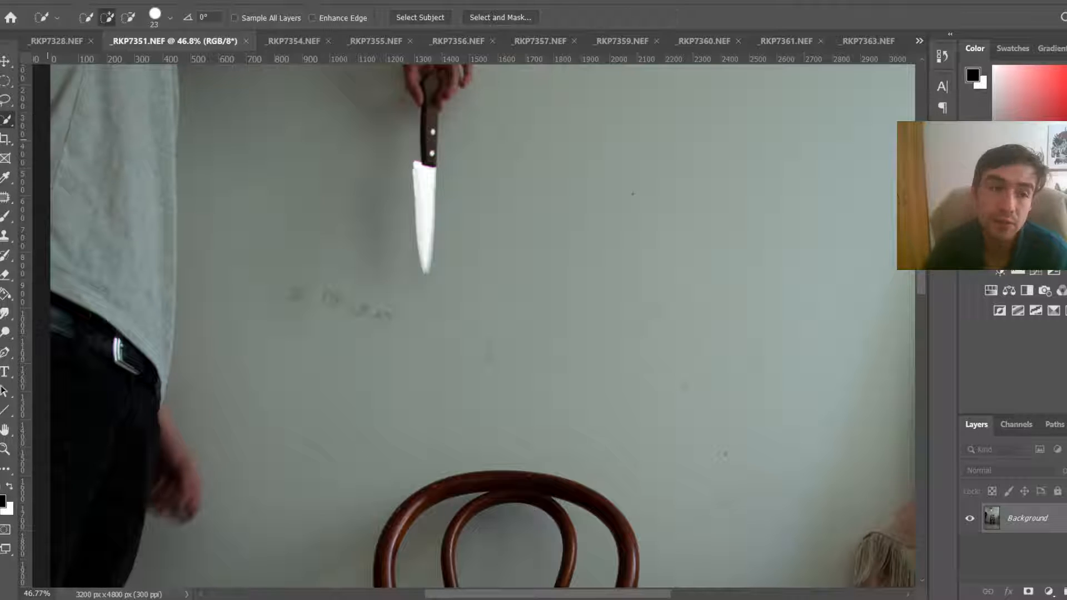
{"action": "right_click", "coordinate": [6, 120]}
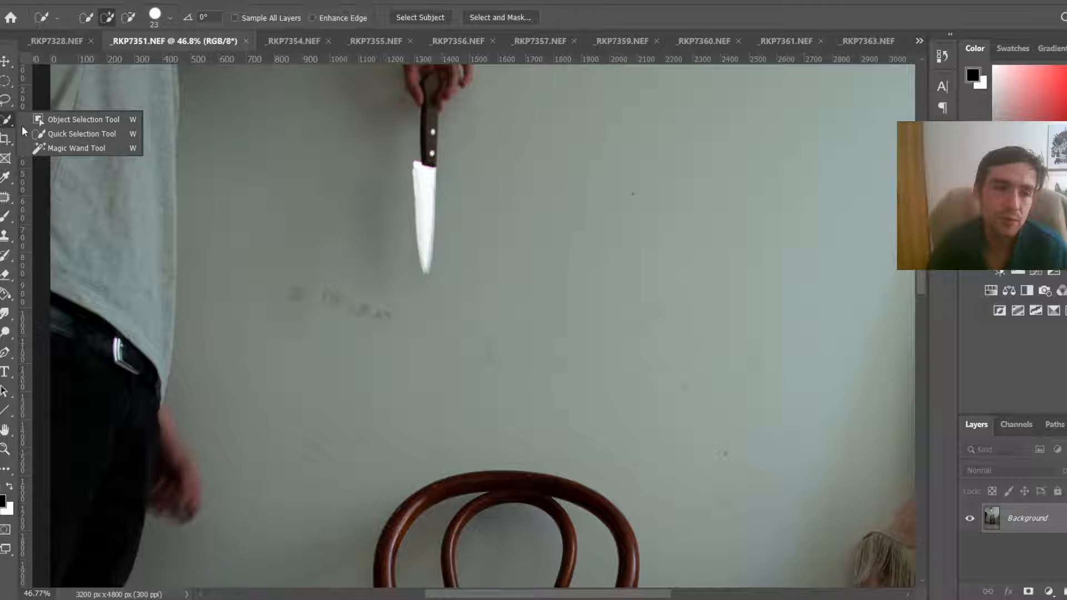
{"action": "left_click", "coordinate": [54, 135]}
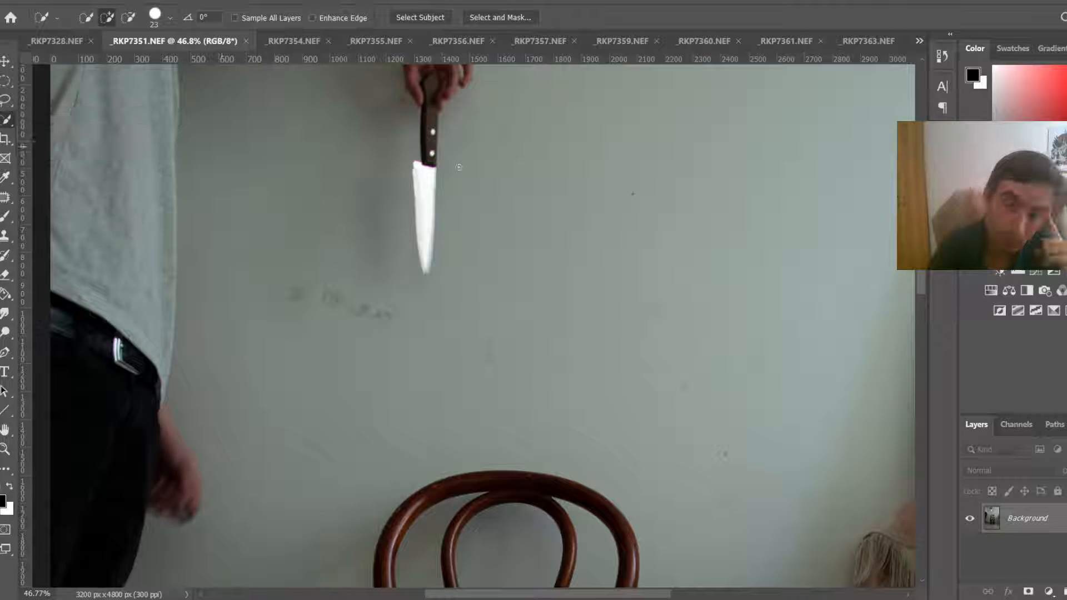
{"action": "left_click", "coordinate": [432, 113]}
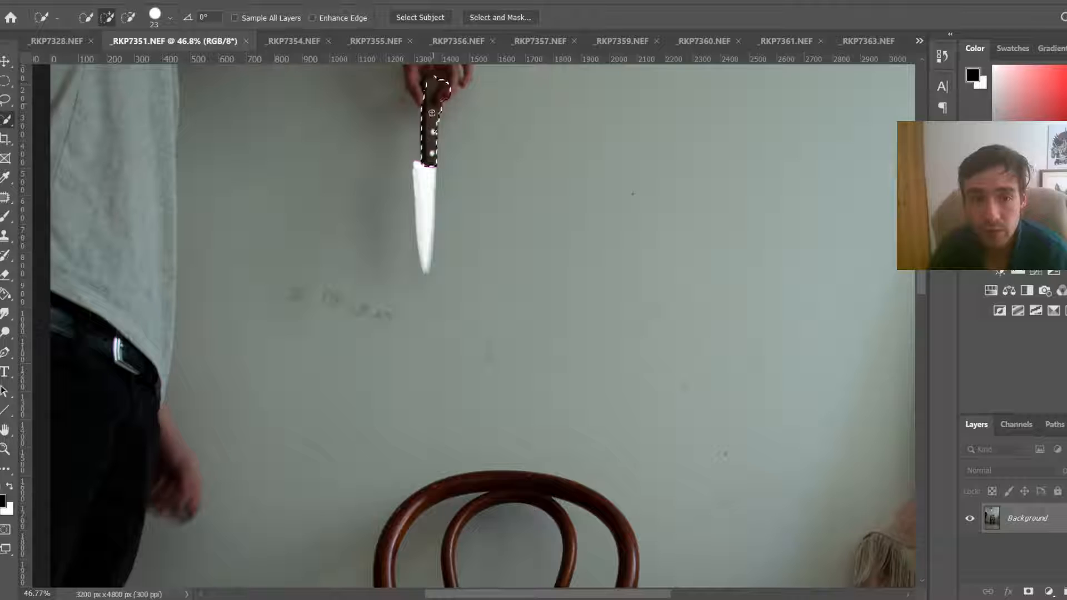
{"action": "left_click_drag", "start_coordinate": [431, 113], "coordinate": [428, 184]}
Step: Refine the knife selection at the blade tip and around the handle so the fingers are excluded
{"action": "scroll", "coordinate": [428, 183], "scroll_direction": "up", "scroll_amount": 4}
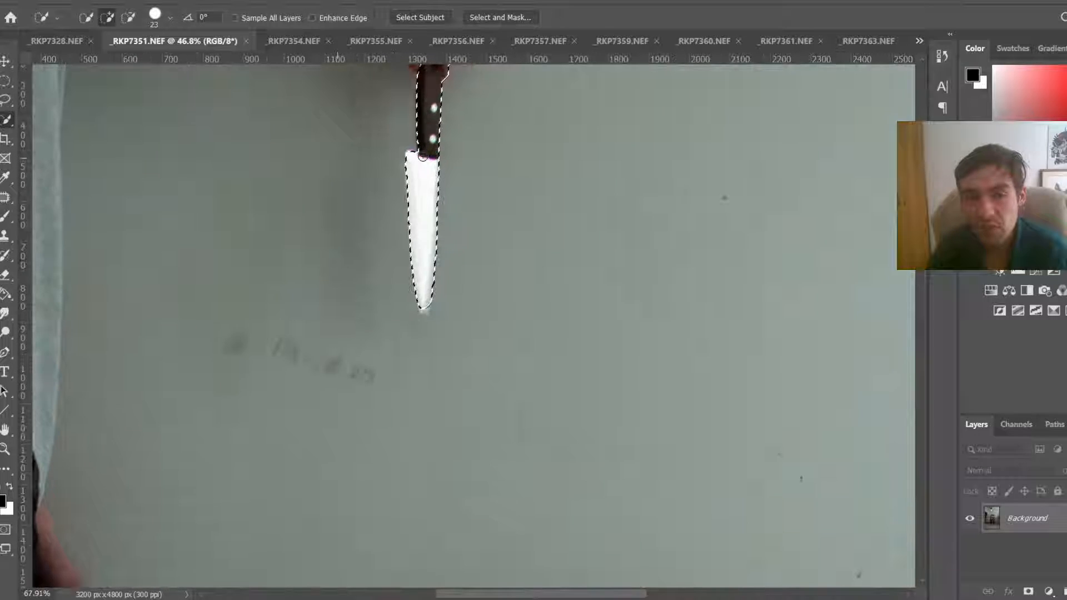
{"action": "scroll", "coordinate": [417, 305], "scroll_direction": "up", "scroll_amount": 2}
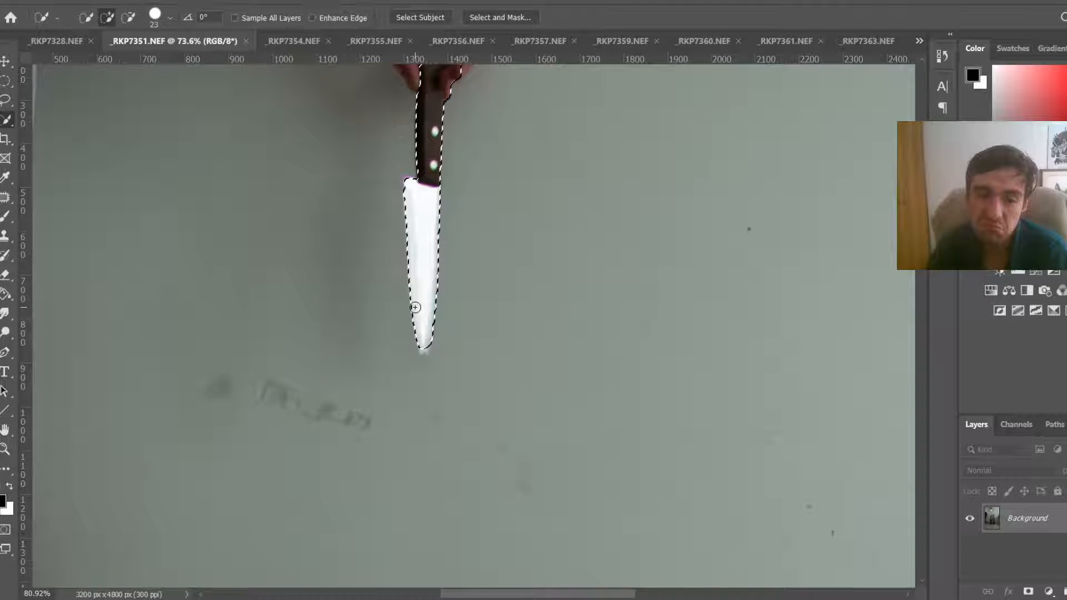
{"action": "scroll", "coordinate": [422, 314], "scroll_direction": "up", "scroll_amount": 5}
{"action": "left_click_drag", "start_coordinate": [439, 375], "coordinate": [434, 394]}
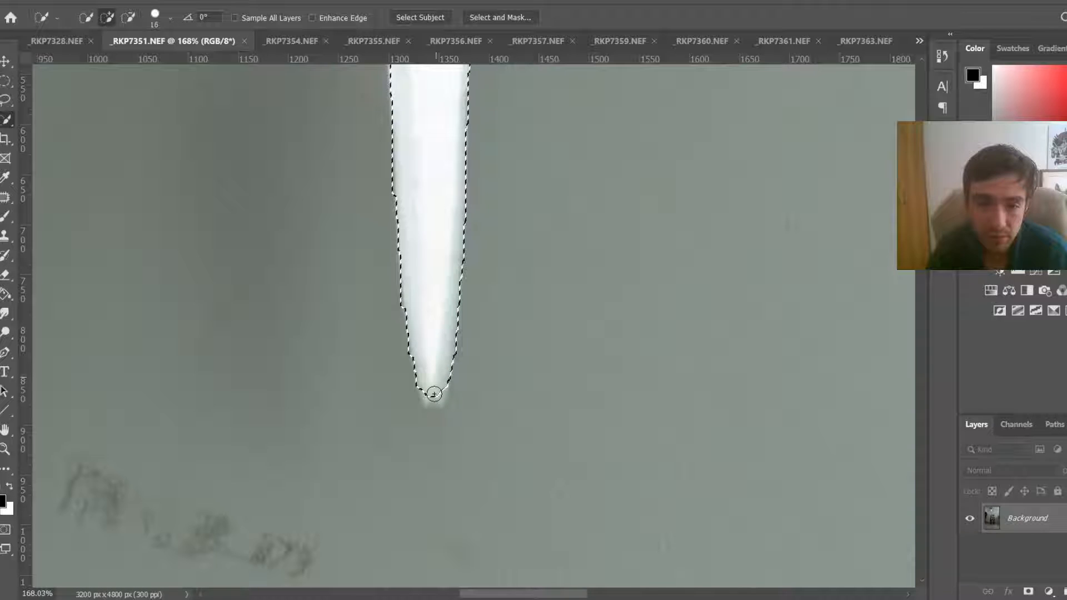
{"action": "scroll", "coordinate": [434, 394], "scroll_direction": "down", "scroll_amount": 5}
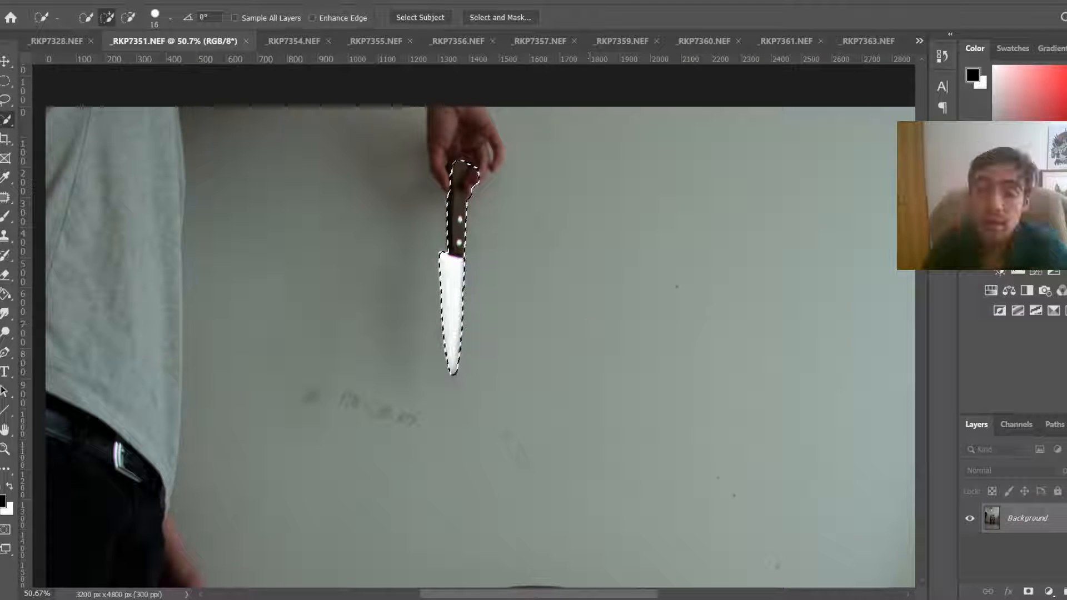
{"action": "scroll", "coordinate": [450, 135], "scroll_direction": "up", "scroll_amount": 1}
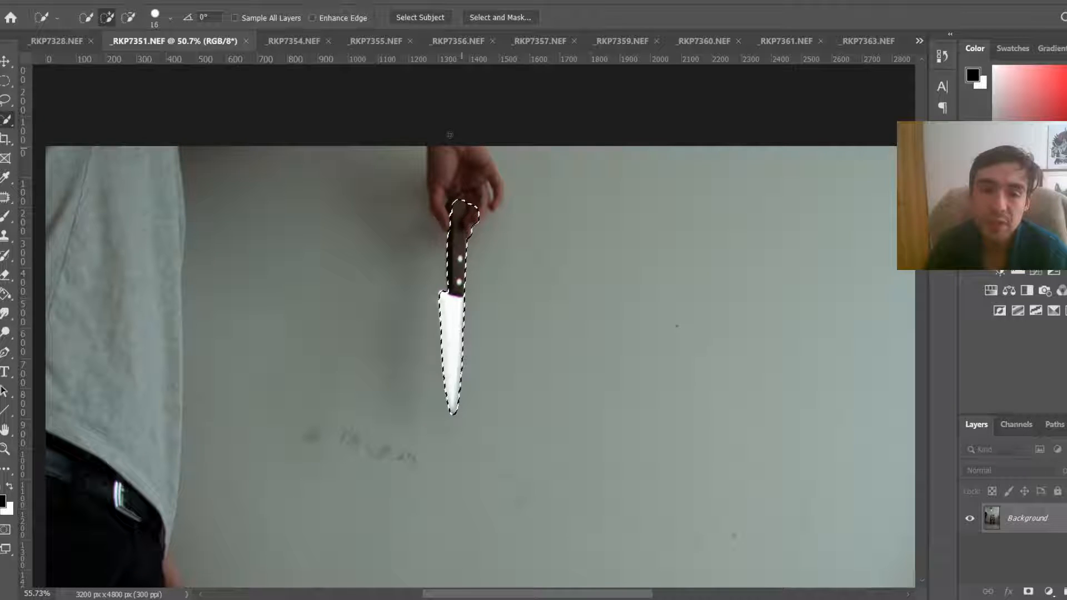
{"action": "scroll", "coordinate": [449, 135], "scroll_direction": "up", "scroll_amount": 8}
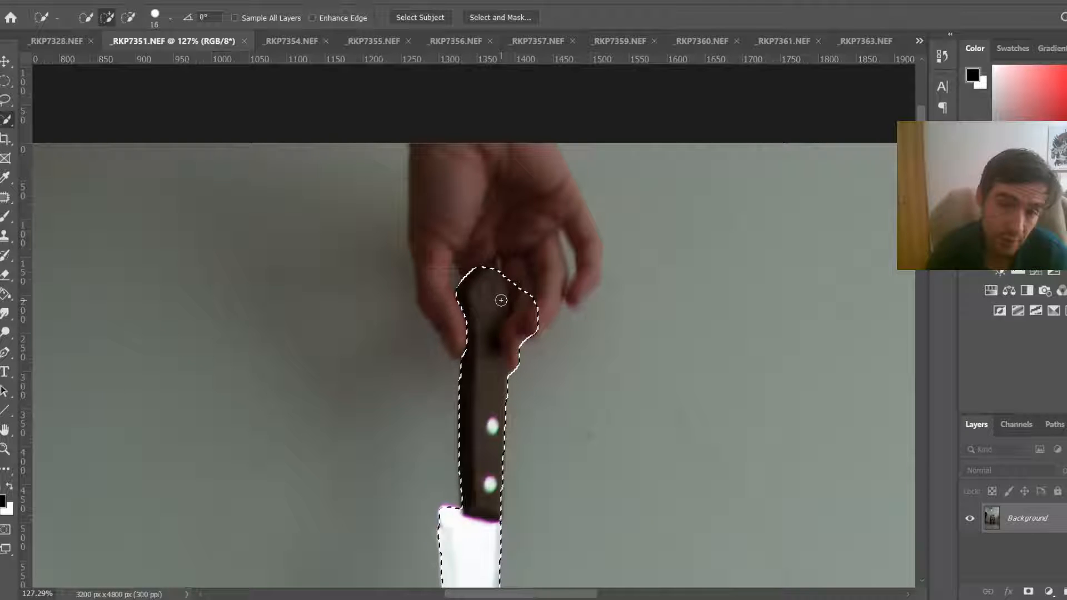
{"action": "left_click_drag", "start_coordinate": [517, 297], "coordinate": [517, 333]}
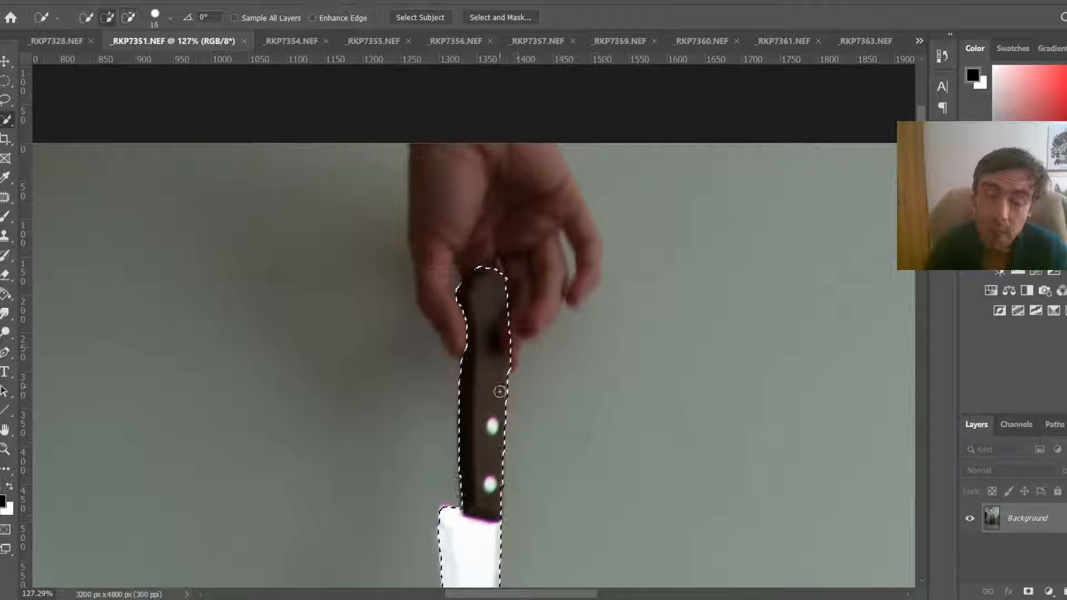
{"action": "scroll", "coordinate": [496, 348], "scroll_direction": "down", "scroll_amount": 2}
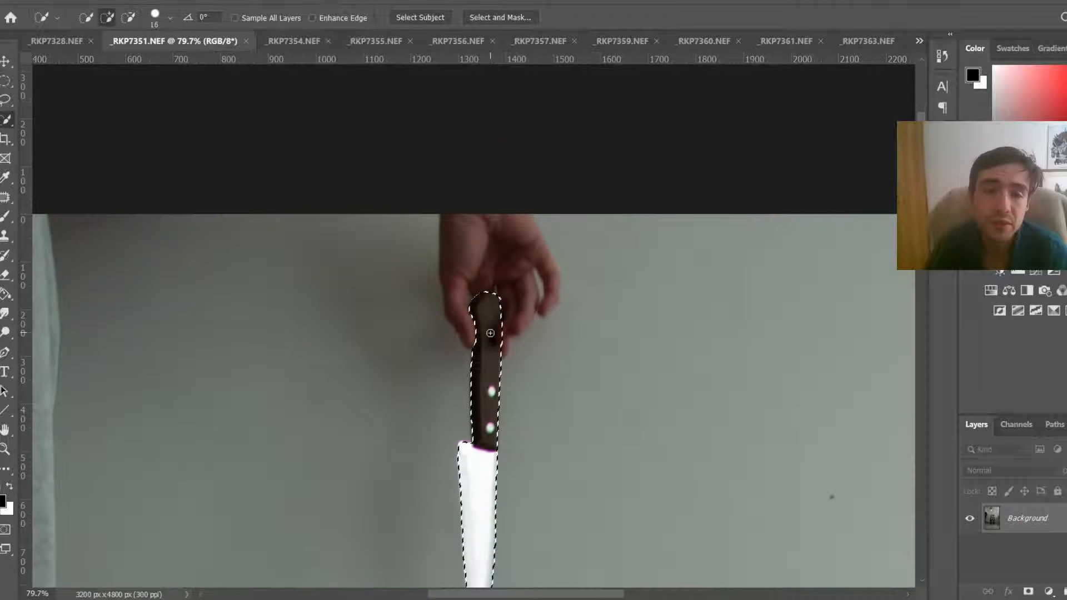
{"action": "key", "text": "ctrl+0"}
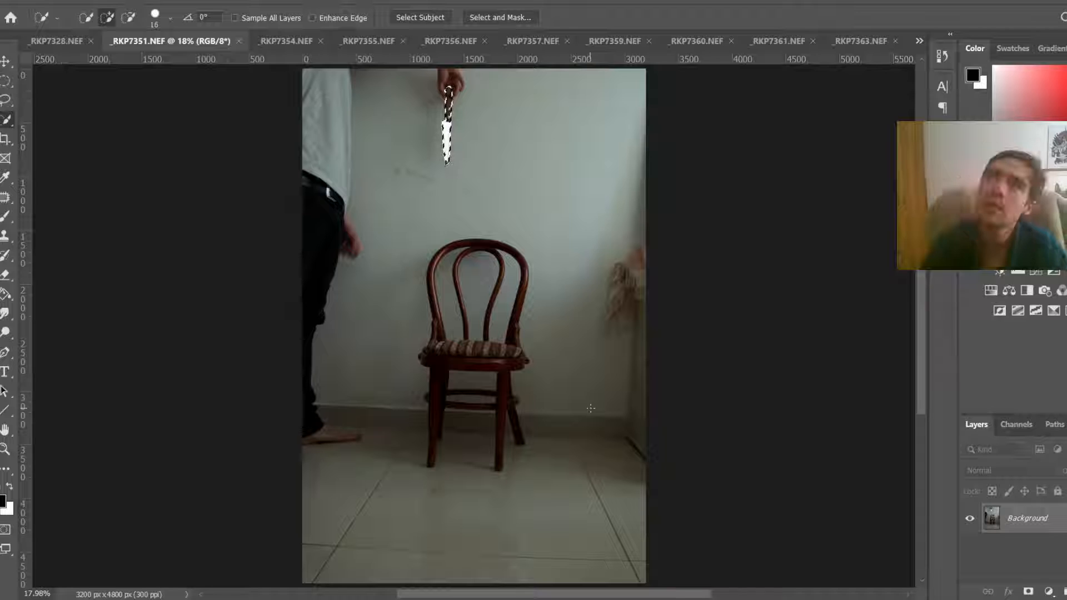
{"action": "key", "text": "ctrl+j"}
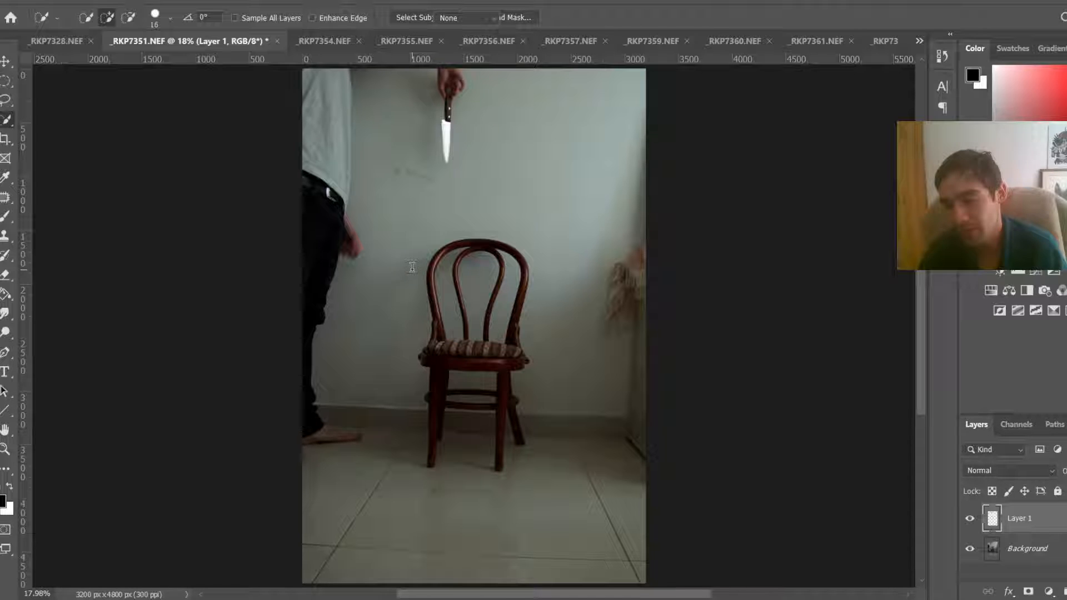
{"action": "left_click_drag", "start_coordinate": [372, 249], "coordinate": [412, 269]}
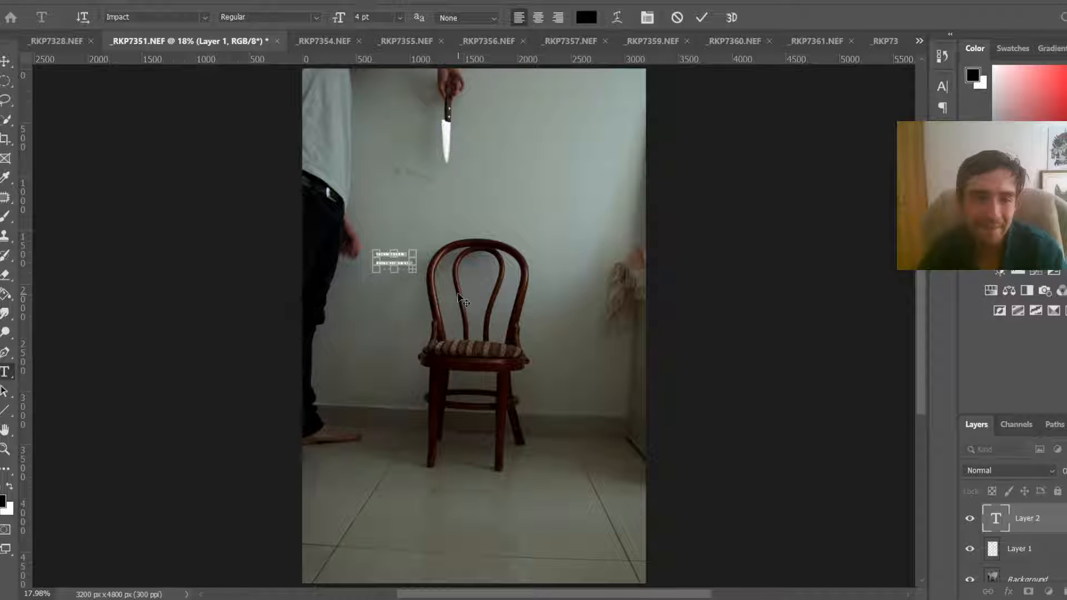
{"action": "key", "text": "BackSpace"}
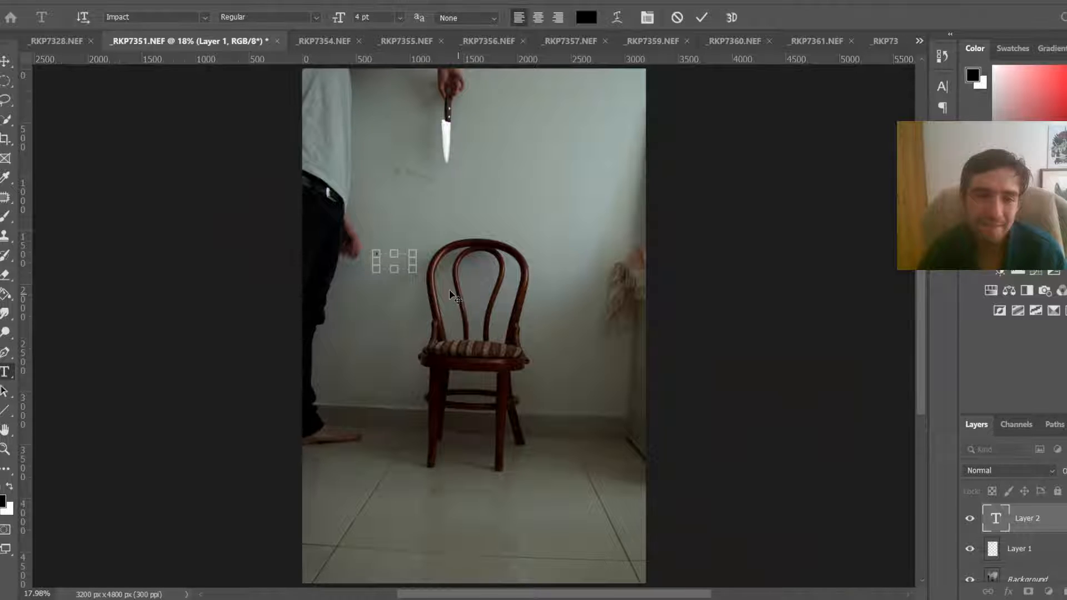
{"action": "scroll", "coordinate": [381, 251], "scroll_direction": "up", "scroll_amount": 10}
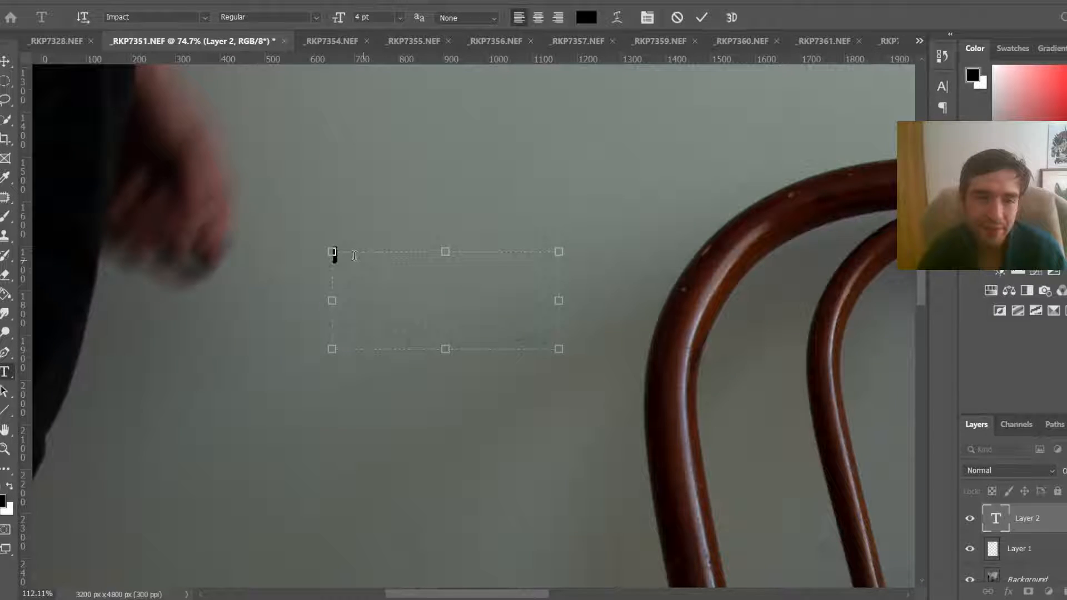
{"action": "scroll", "coordinate": [355, 256], "scroll_direction": "up", "scroll_amount": 5}
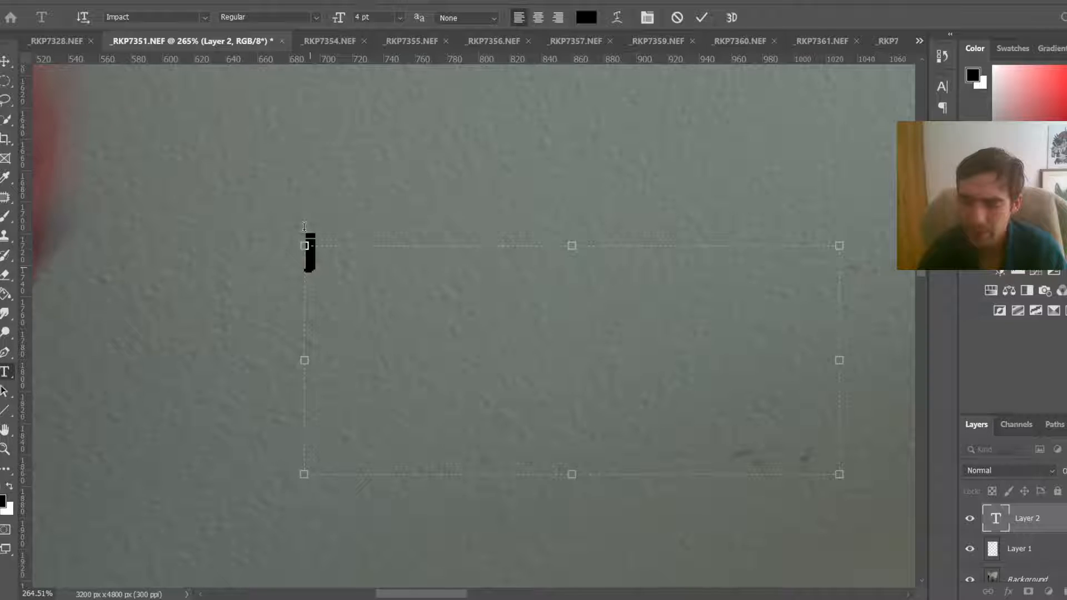
{"action": "scroll", "coordinate": [595, 183], "scroll_direction": "down", "scroll_amount": 1}
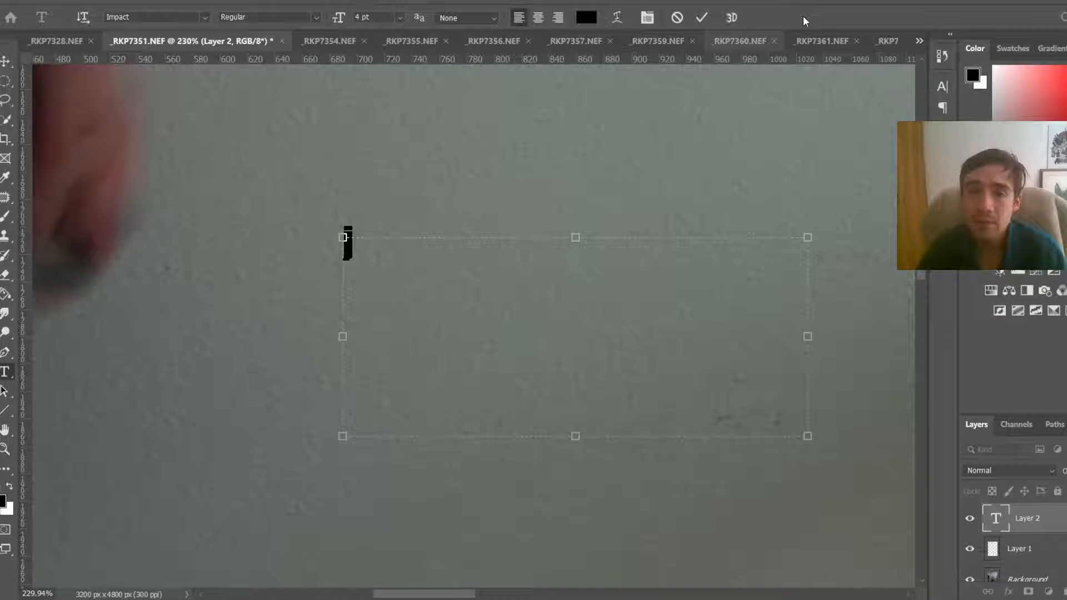
{"action": "left_click", "coordinate": [677, 17]}
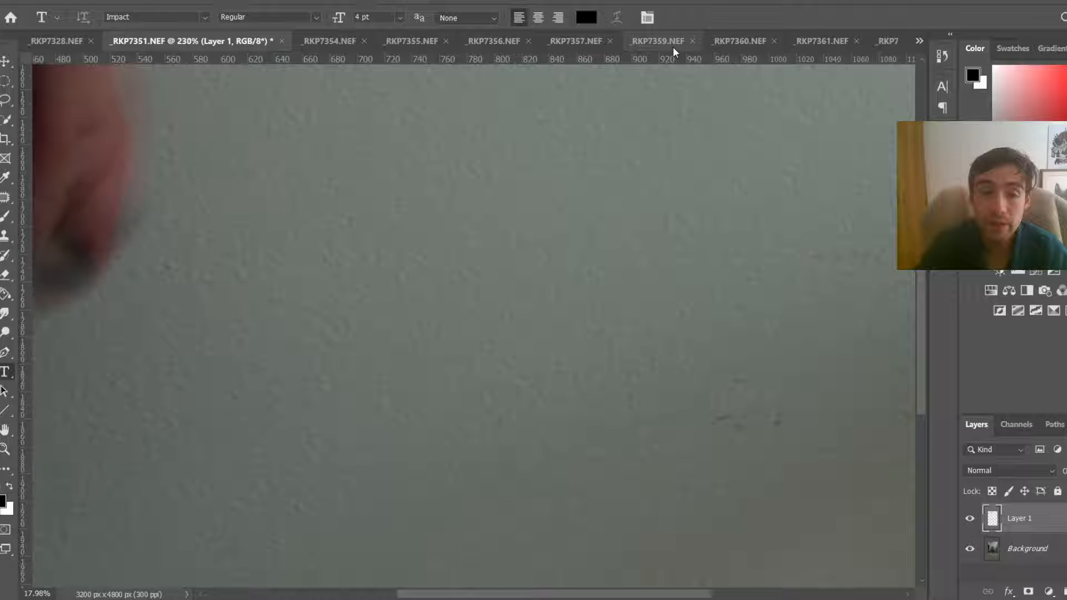
{"action": "key", "text": "ctrl+0"}
{"action": "key", "text": "ctrl+z"}
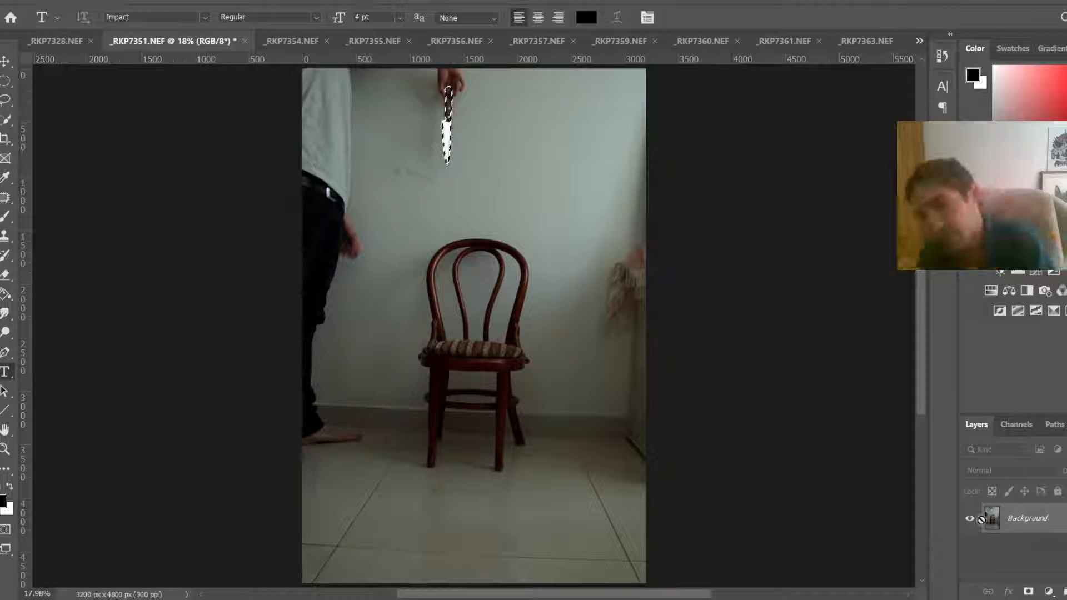
Step: Copy the selected knife onto its own layer and hide the Background layer
{"action": "key", "text": "ctrl+j"}
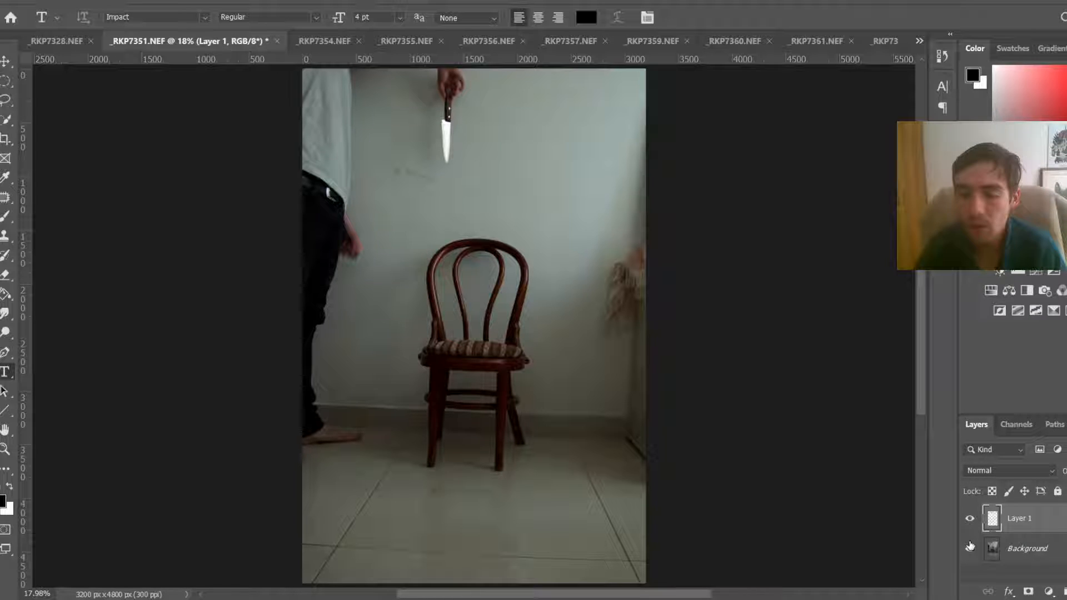
{"action": "left_click", "coordinate": [969, 548]}
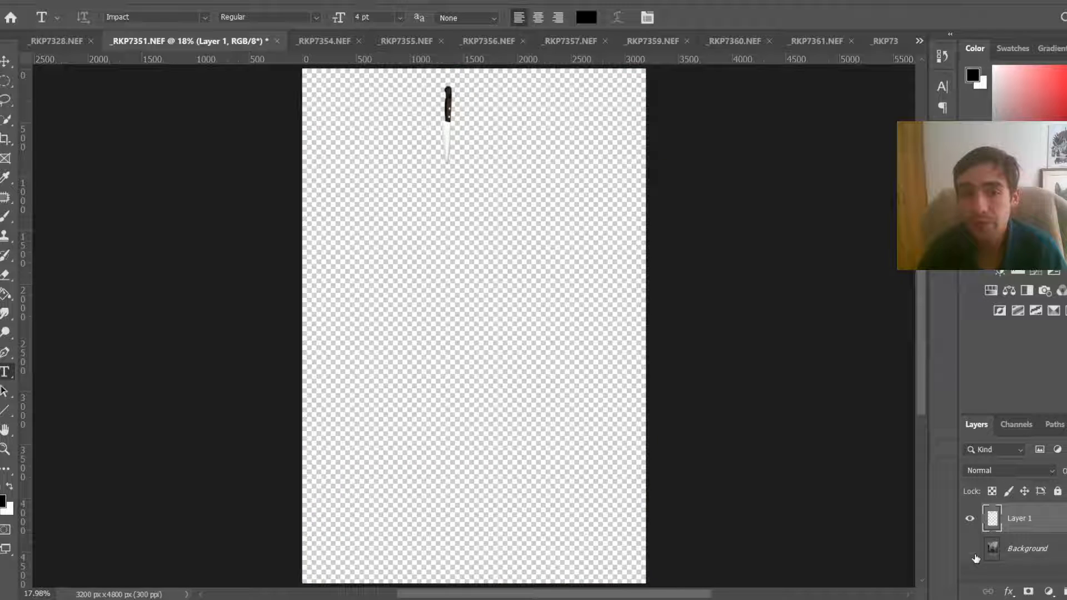
Step: Move the isolated knife lower on the canvas with the Move tool
{"action": "key", "text": "v"}
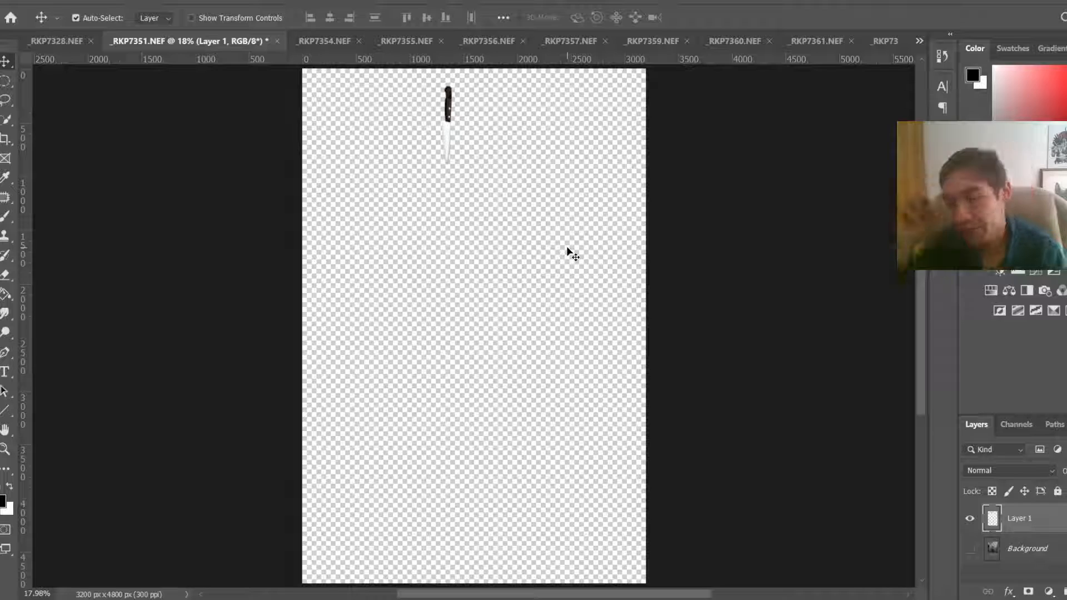
{"action": "scroll", "coordinate": [439, 125], "scroll_direction": "up", "scroll_amount": 8}
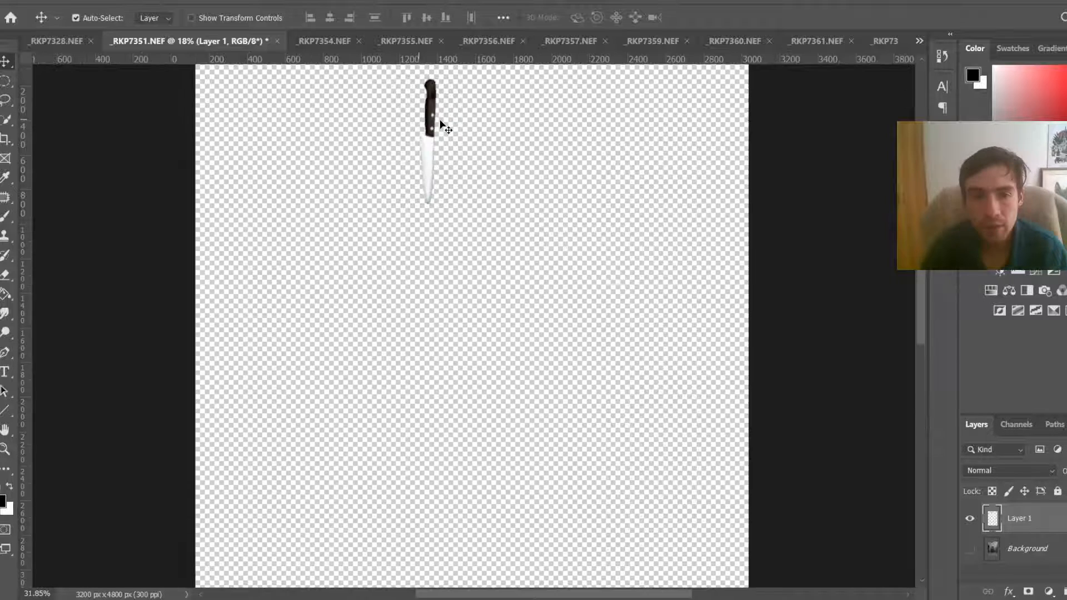
{"action": "scroll", "coordinate": [443, 226], "scroll_direction": "up", "scroll_amount": 1}
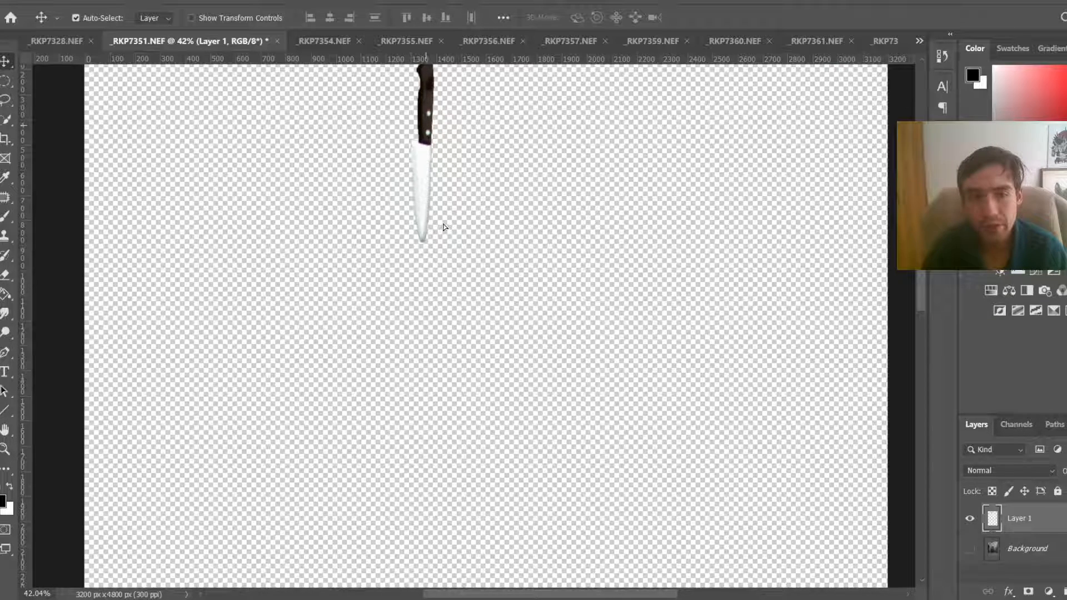
{"action": "left_click_drag", "start_coordinate": [444, 227], "coordinate": [492, 335]}
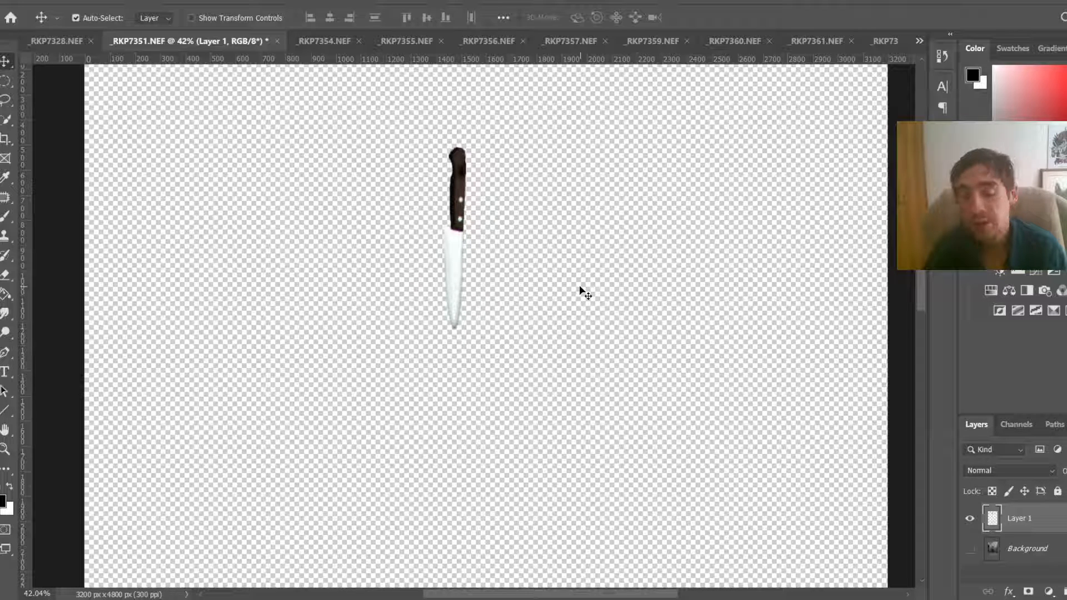
Step: Paste the knife onto a new layer in _RKP7328.NEF and position it above the man's head
{"action": "left_click", "coordinate": [54, 42]}
{"action": "key", "text": "ctrl+shift+alt+n"}
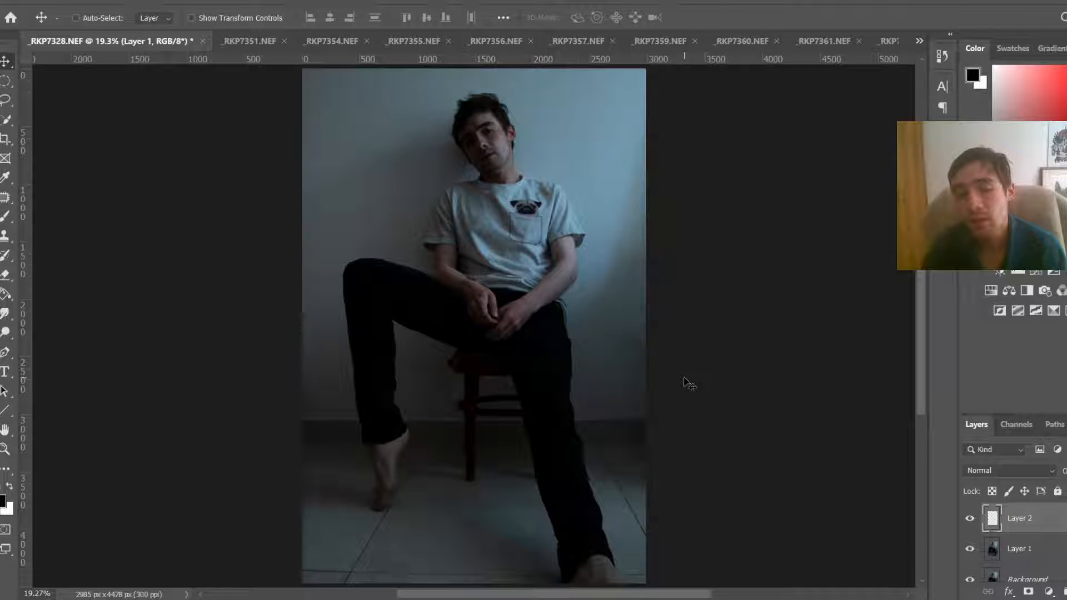
{"action": "key", "text": "ctrl+v"}
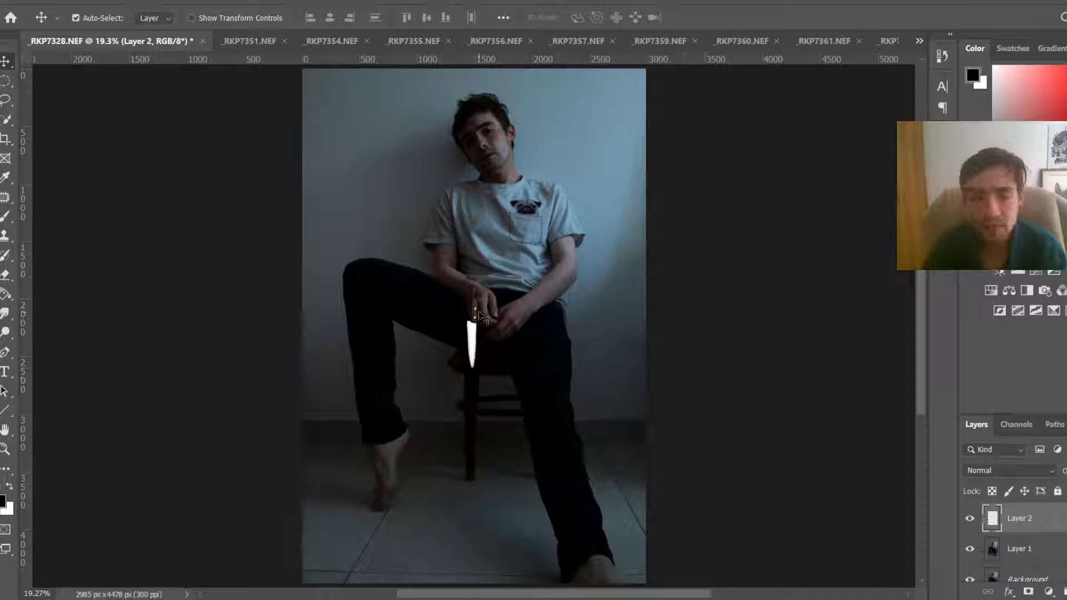
{"action": "left_click_drag", "start_coordinate": [479, 296], "coordinate": [550, 81]}
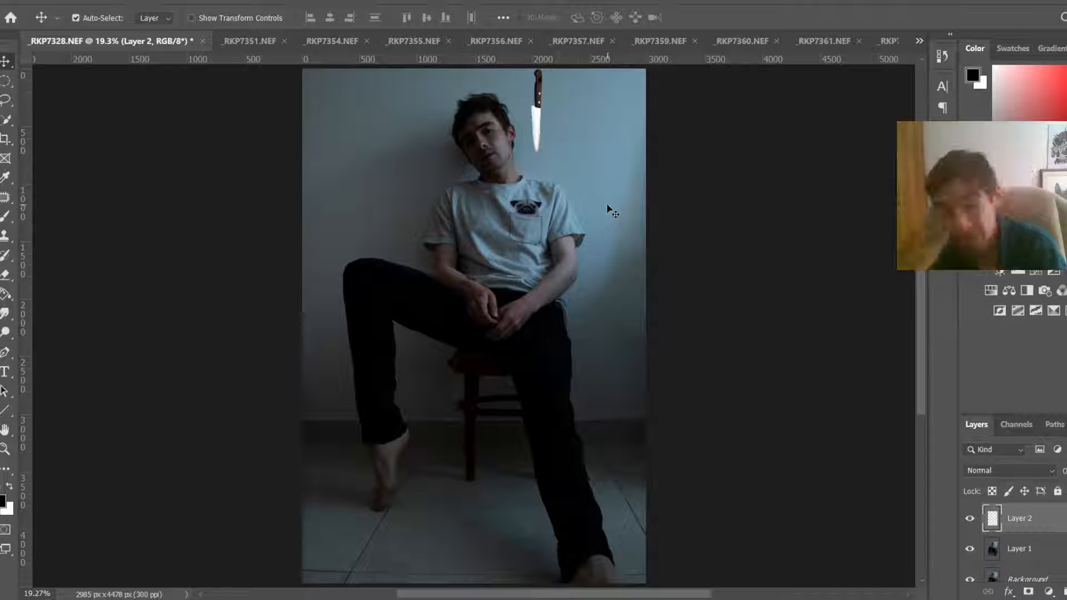
Step: Close the _RKP7351.NEF document without saving its changes
{"action": "left_click", "coordinate": [248, 41]}
{"action": "left_click", "coordinate": [277, 41]}
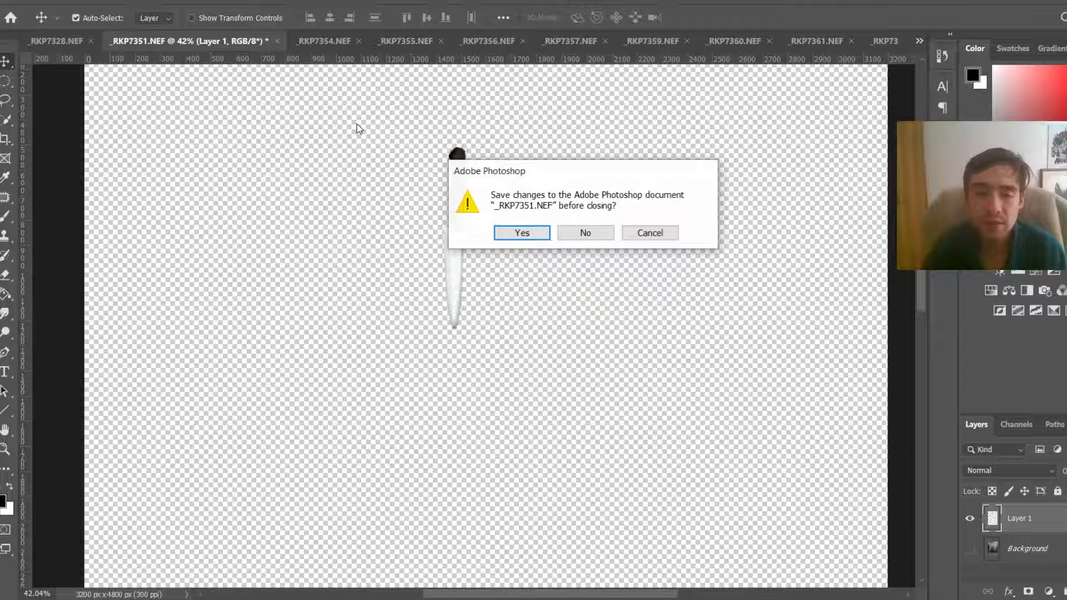
{"action": "left_click", "coordinate": [585, 233]}
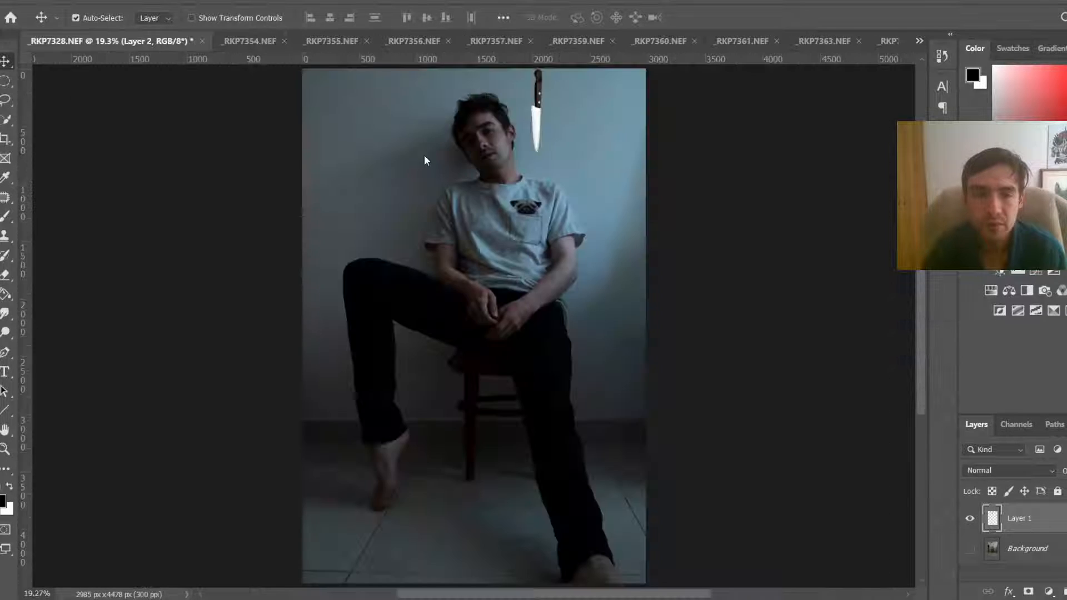
Step: In _RKP7354.NEF, select the hanging knife with the Quick Selection tool, including its blade tip
{"action": "left_click", "coordinate": [259, 36]}
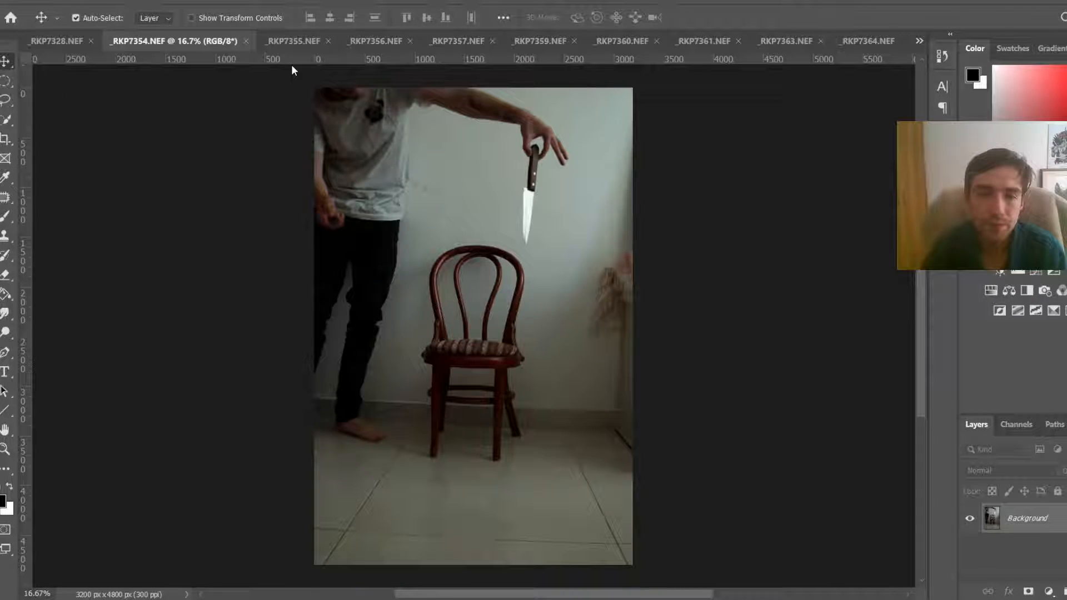
{"action": "key", "text": "w"}
{"action": "scroll", "coordinate": [490, 159], "scroll_direction": "up", "scroll_amount": 5}
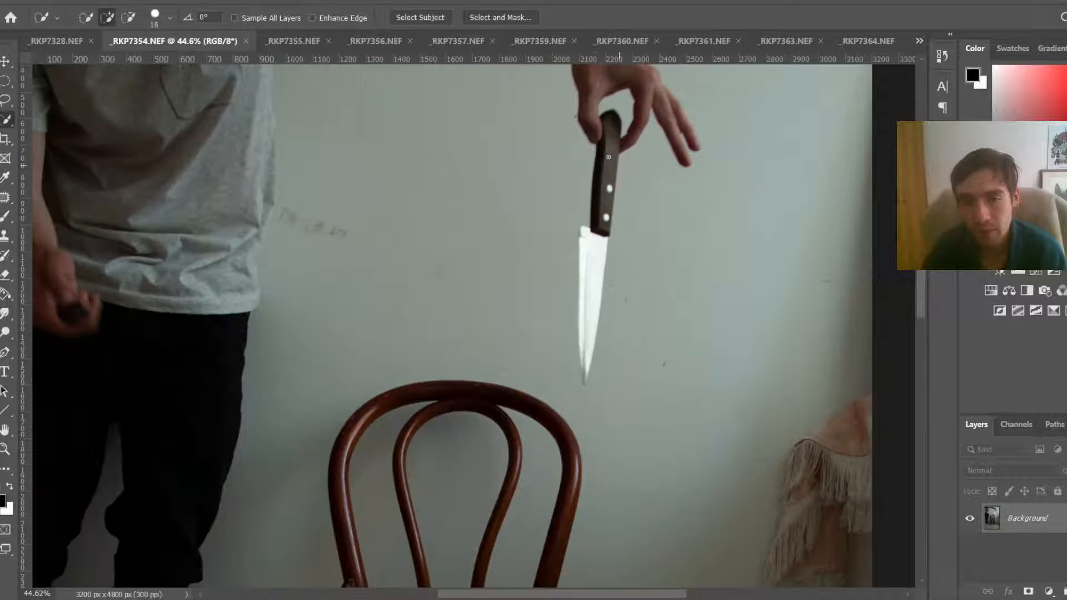
{"action": "right_click", "coordinate": [612, 157], "text": "alt"}
{"action": "mouse_move", "coordinate": [610, 161]}
{"action": "left_mouse_down"}
{"action": "mouse_move", "coordinate": [588, 333]}
{"action": "mouse_move", "coordinate": [590, 283]}
{"action": "left_mouse_up"}
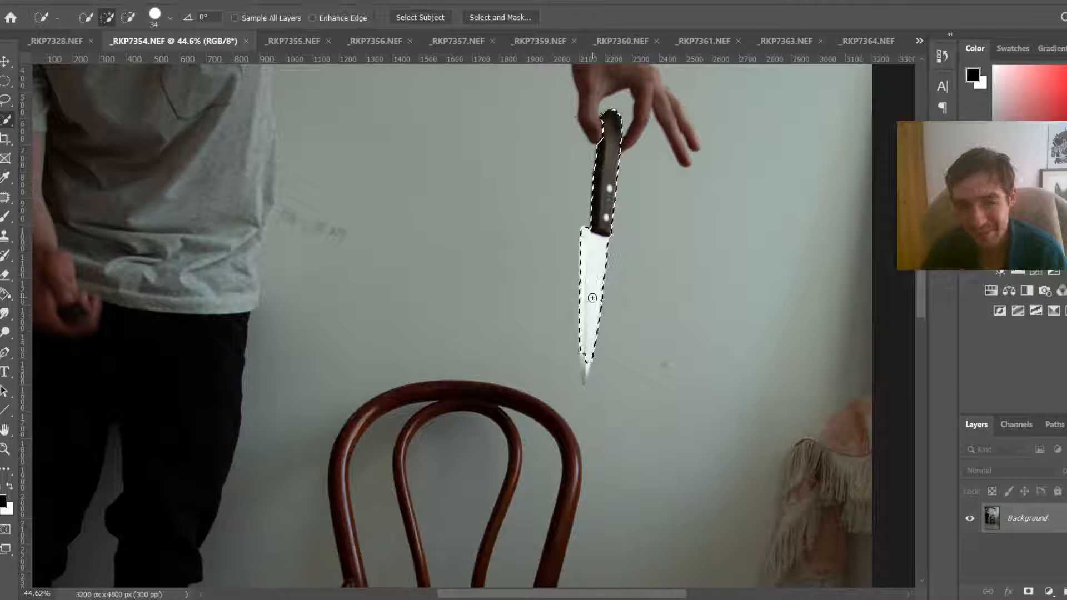
{"action": "right_click", "coordinate": [591, 350], "text": "alt"}
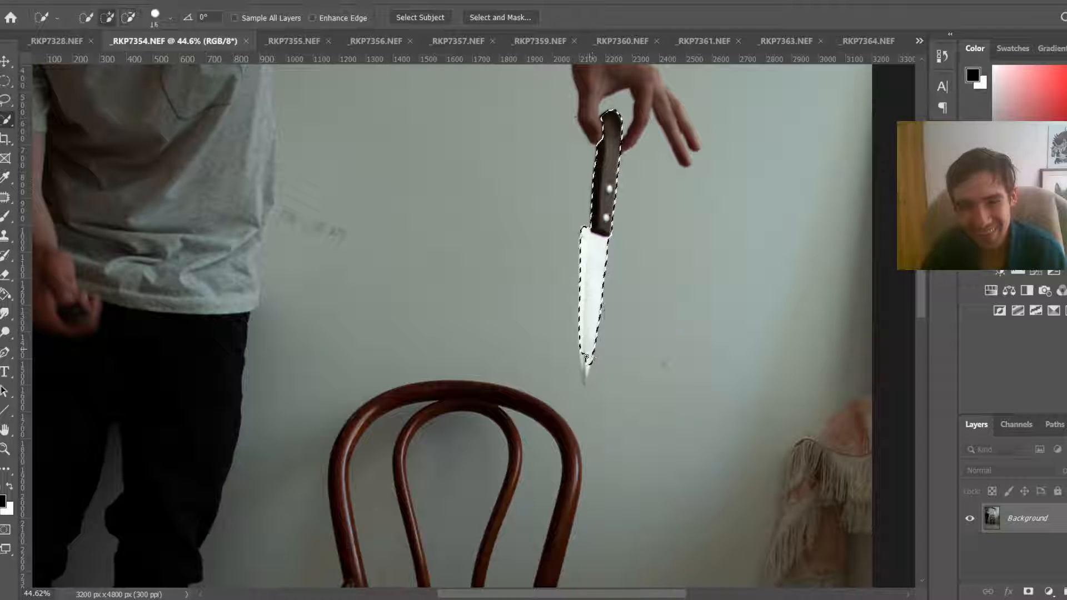
{"action": "left_click", "coordinate": [584, 381]}
{"action": "left_click", "coordinate": [585, 389]}
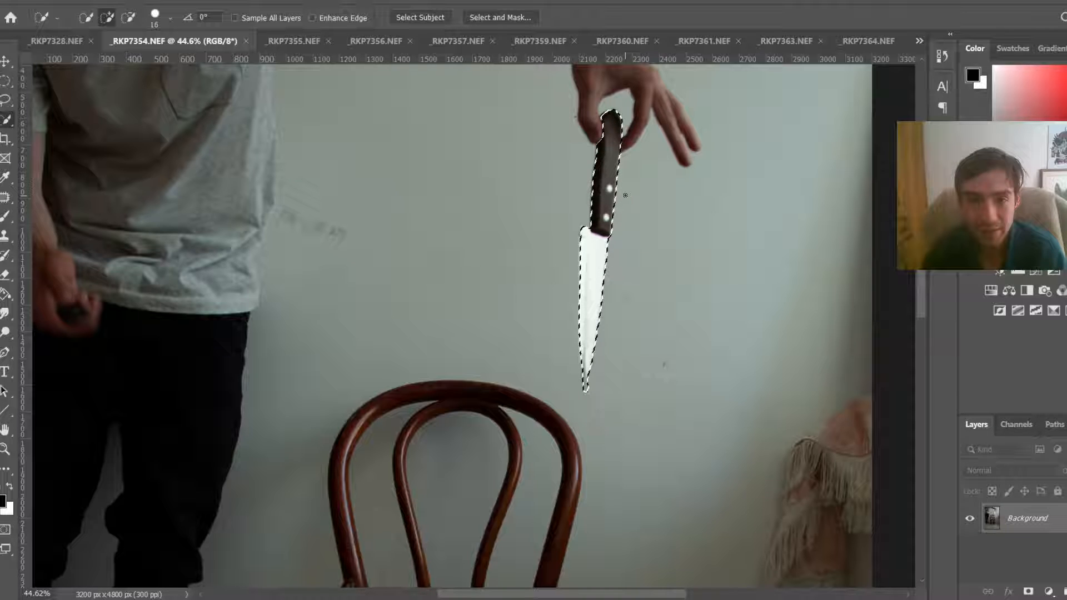
Step: Copy the selected knife onto its own layer and move it to the side with the Move tool
{"action": "key", "text": "ctrl+j"}
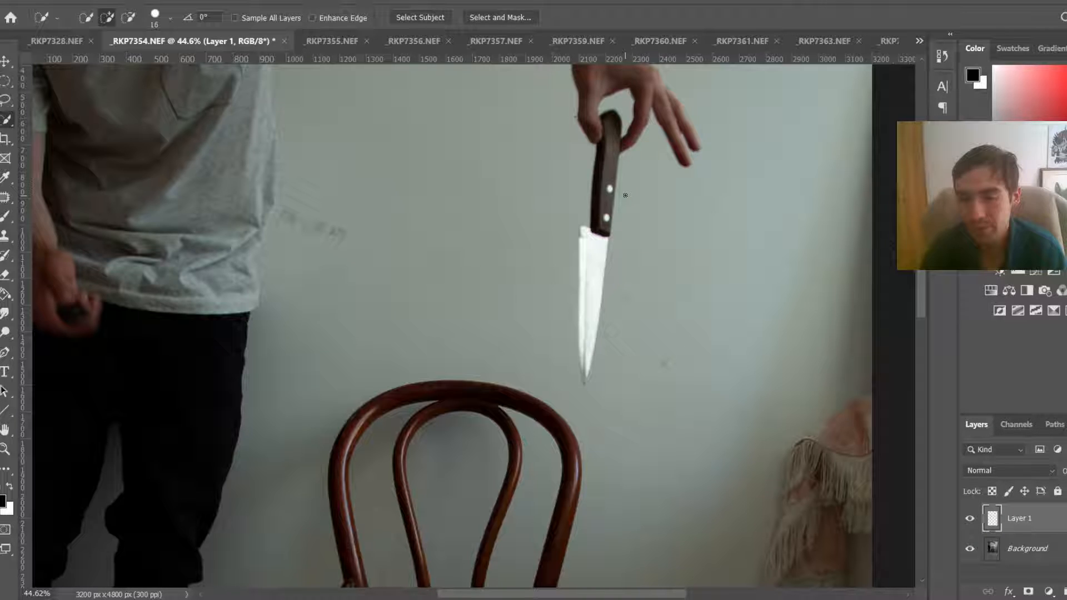
{"action": "key", "text": "v"}
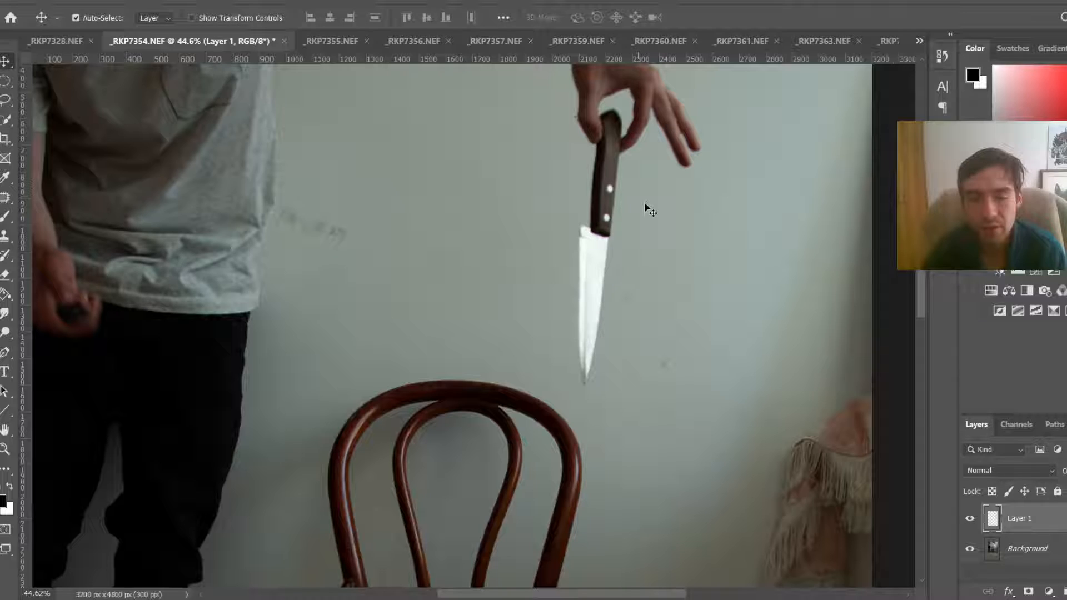
{"action": "left_click_drag", "start_coordinate": [611, 213], "coordinate": [711, 251]}
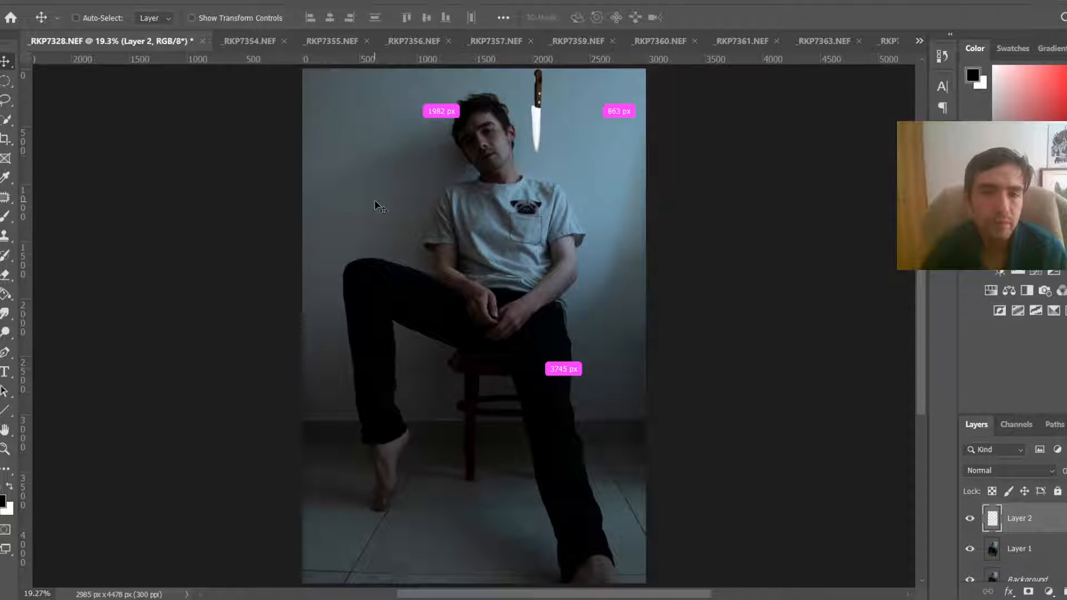
Step: Paste the knife into _RKP7328.NEF, scale it to about 70% and place it beside the first knife above the head
{"action": "key", "text": "ctrl+v"}
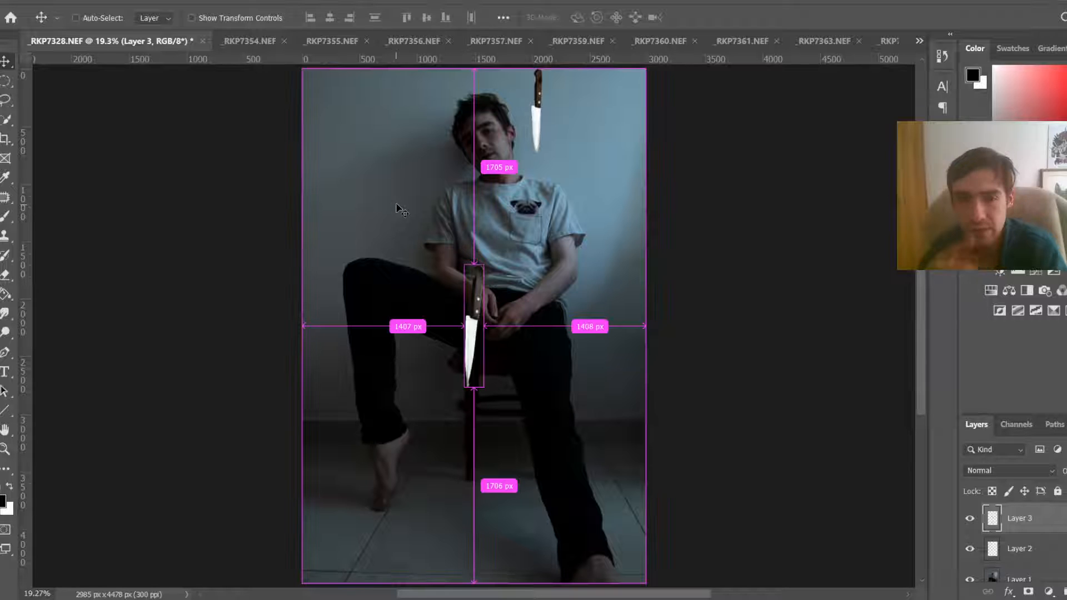
{"action": "key", "text": "ctrl+t"}
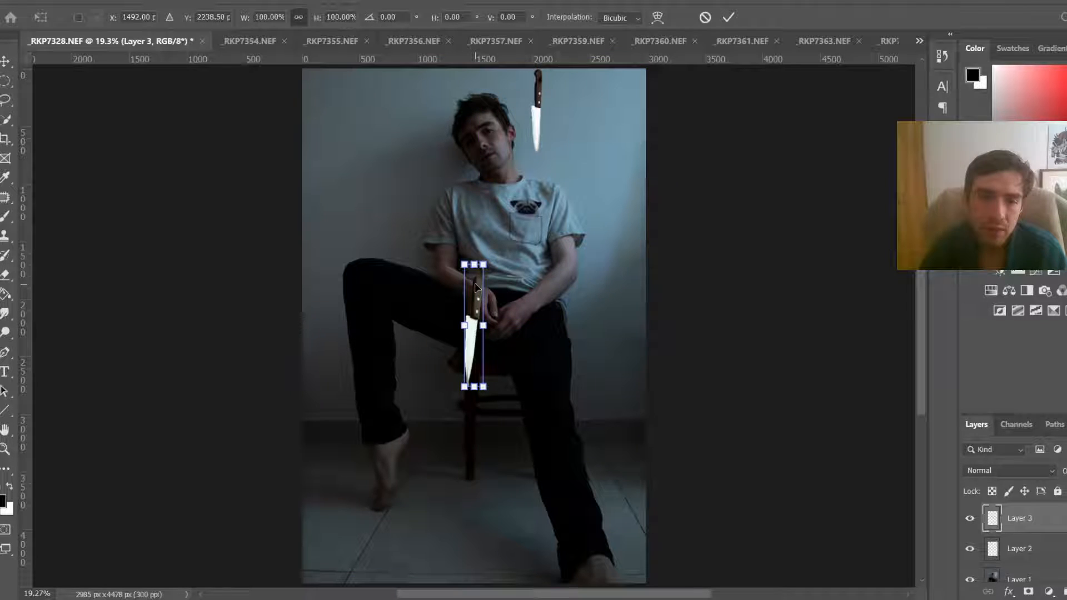
{"action": "left_click_drag", "start_coordinate": [464, 265], "coordinate": [576, 114]}
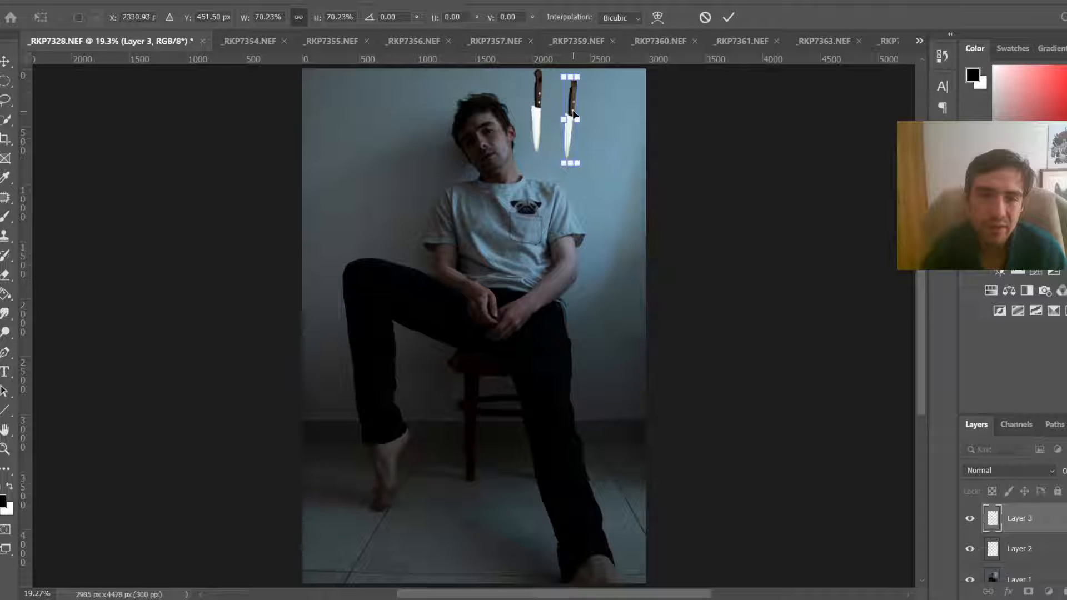
{"action": "key", "text": "Return"}
Step: Close the _RKP7354.NEF document without saving its changes
{"action": "left_click", "coordinate": [261, 42]}
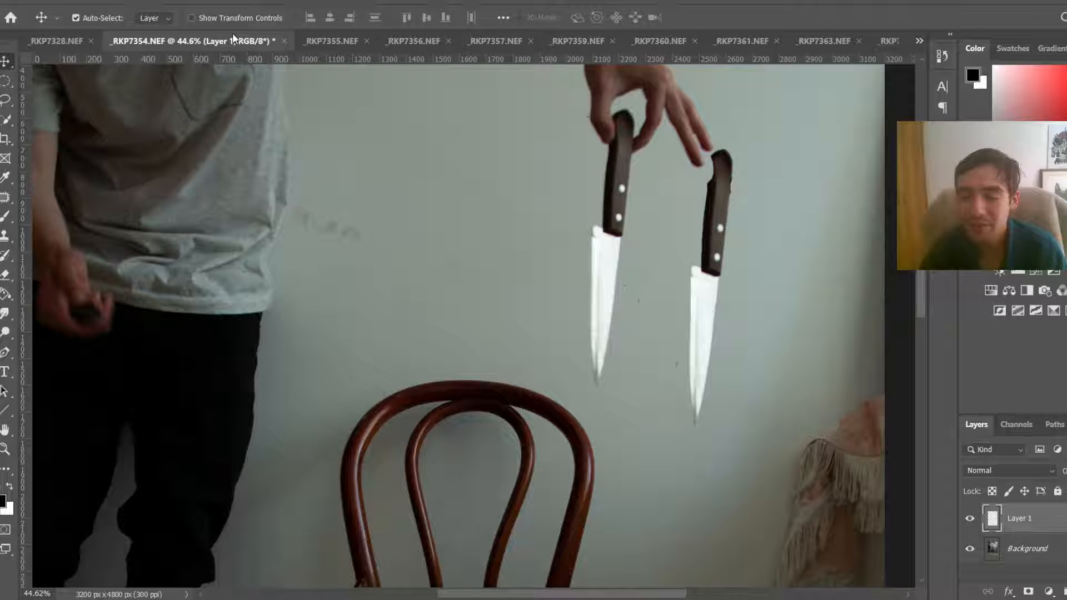
{"action": "left_click", "coordinate": [40, 41]}
{"action": "left_click", "coordinate": [286, 38]}
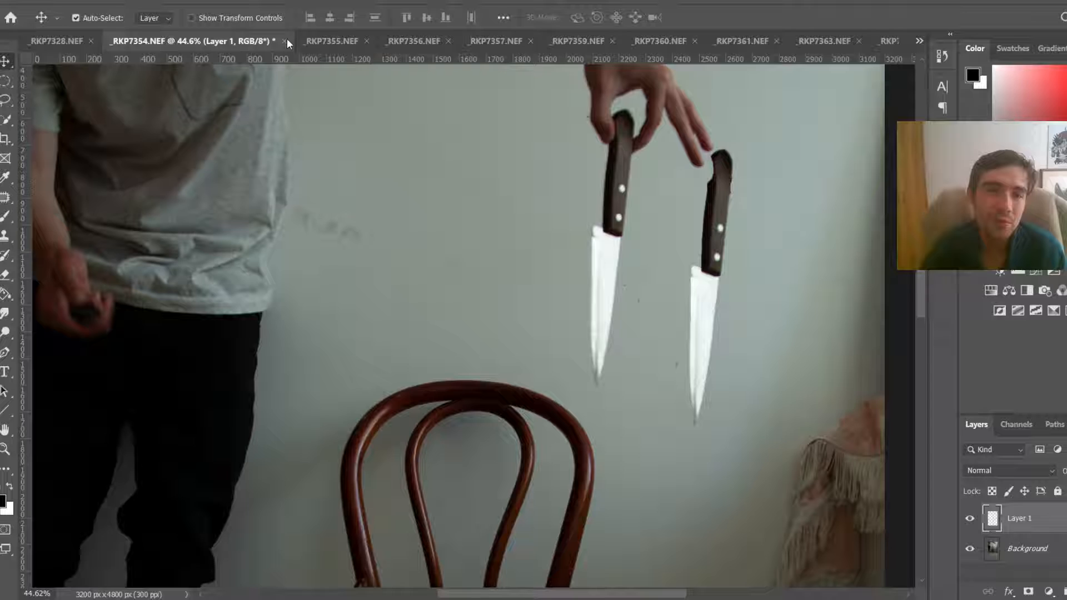
{"action": "left_click", "coordinate": [285, 40]}
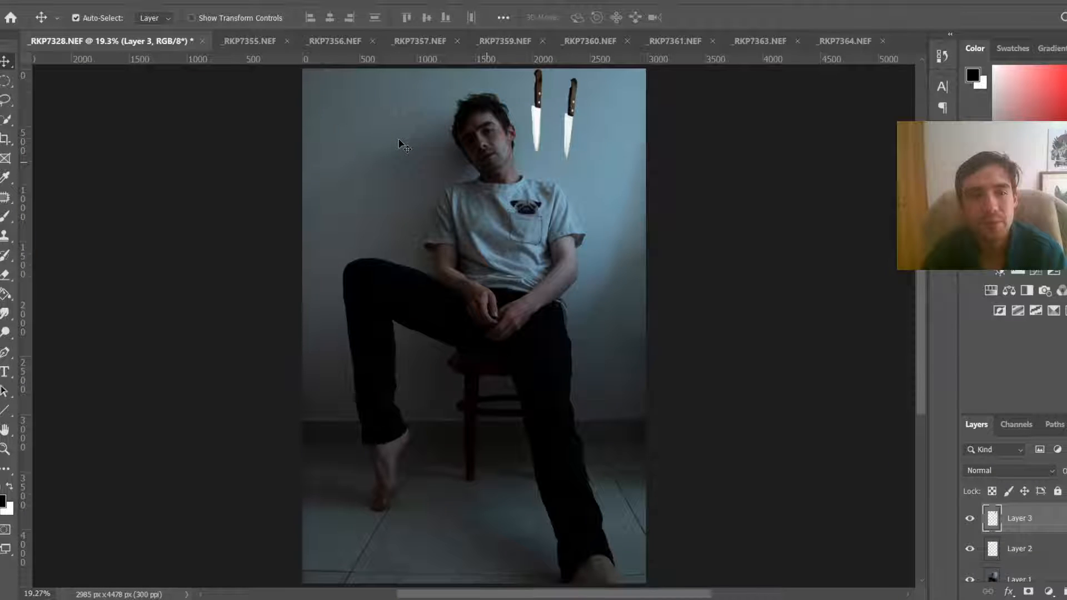
Step: In _RKP7355.NEF, select the knife with the Quick Selection tool
{"action": "key", "text": "ctrl+Tab"}
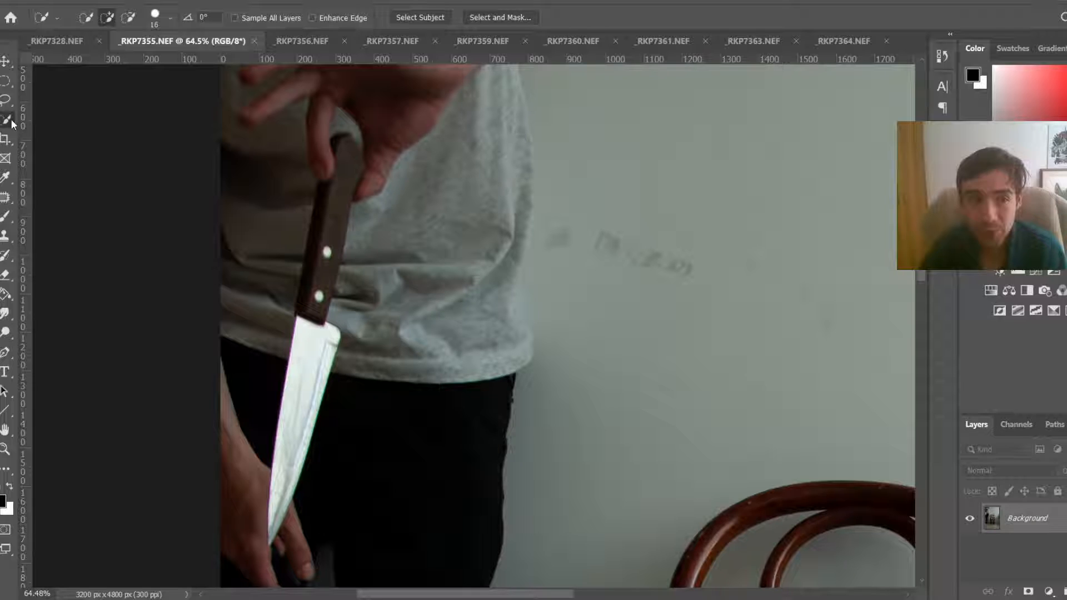
{"action": "right_click", "coordinate": [12, 124]}
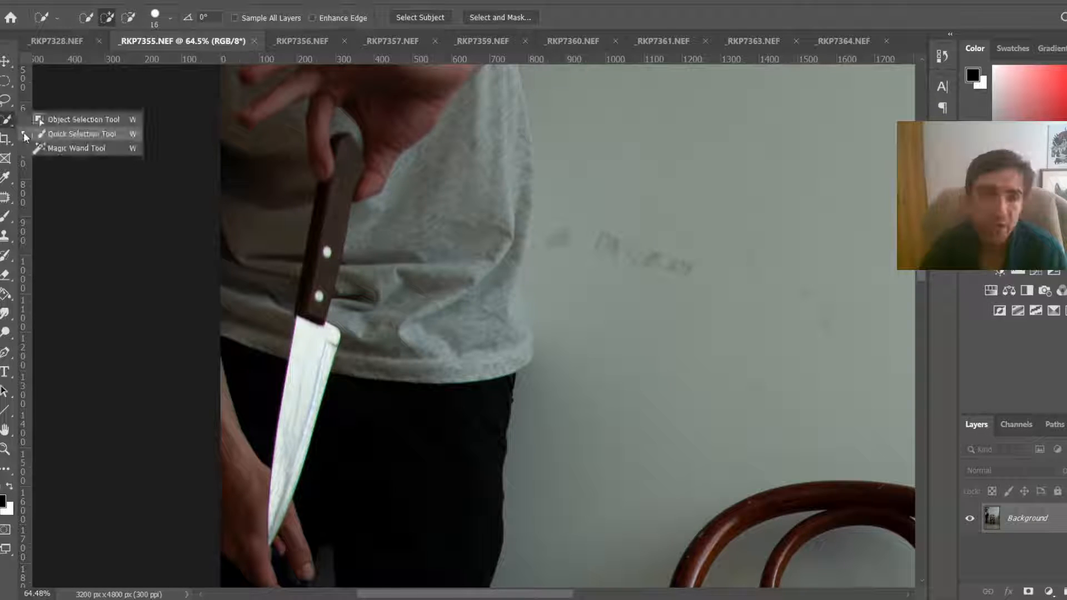
{"action": "left_click", "coordinate": [25, 137]}
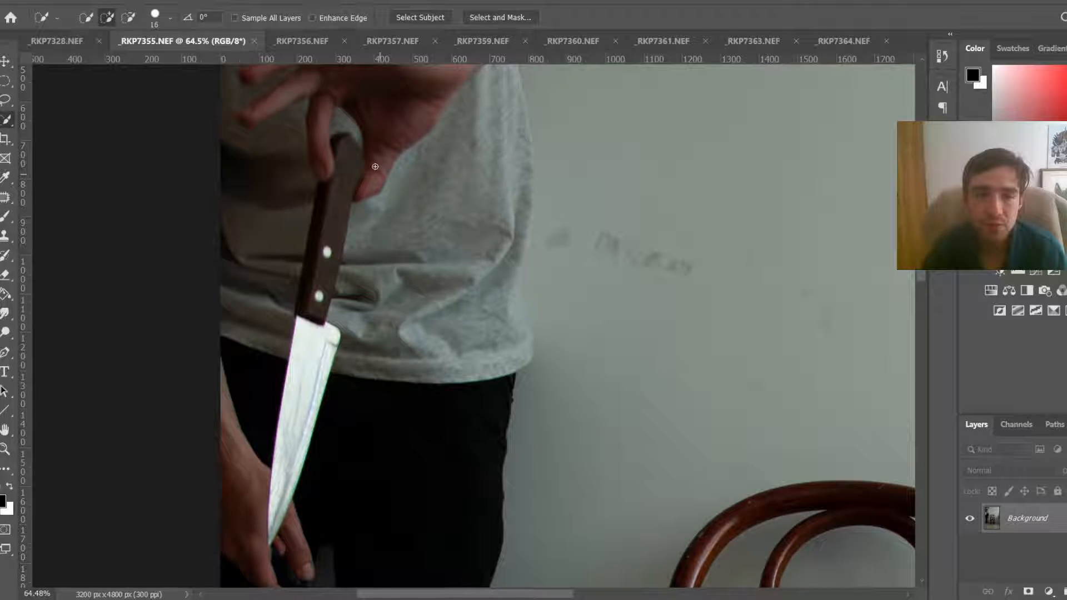
{"action": "left_click_drag", "start_coordinate": [345, 167], "coordinate": [300, 392]}
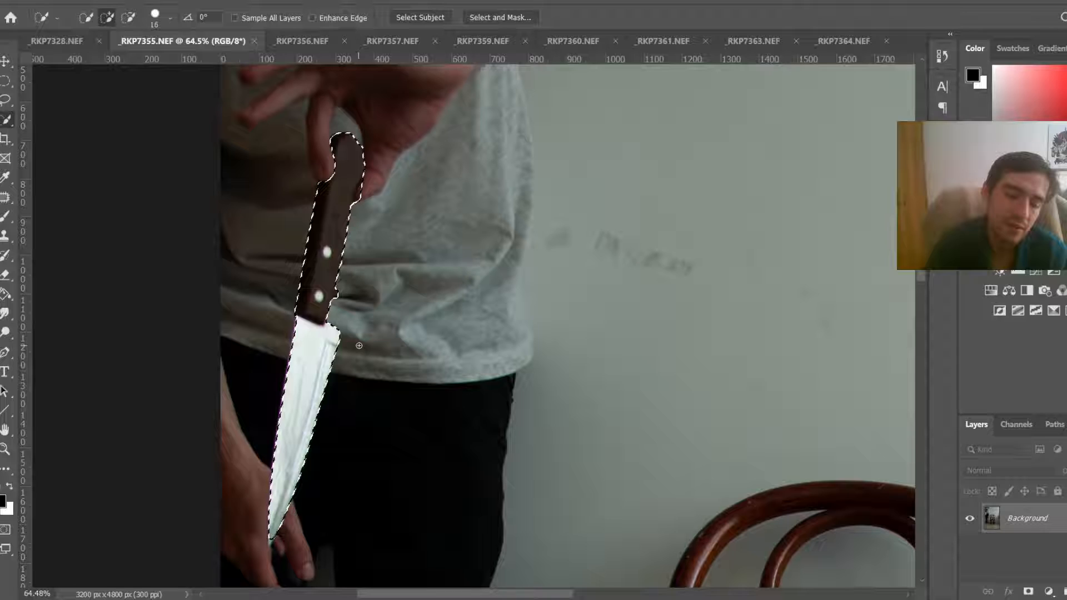
Step: Copy the selected knife onto its own layer and move it to the side with the Move tool
{"action": "key", "text": "ctrl+j"}
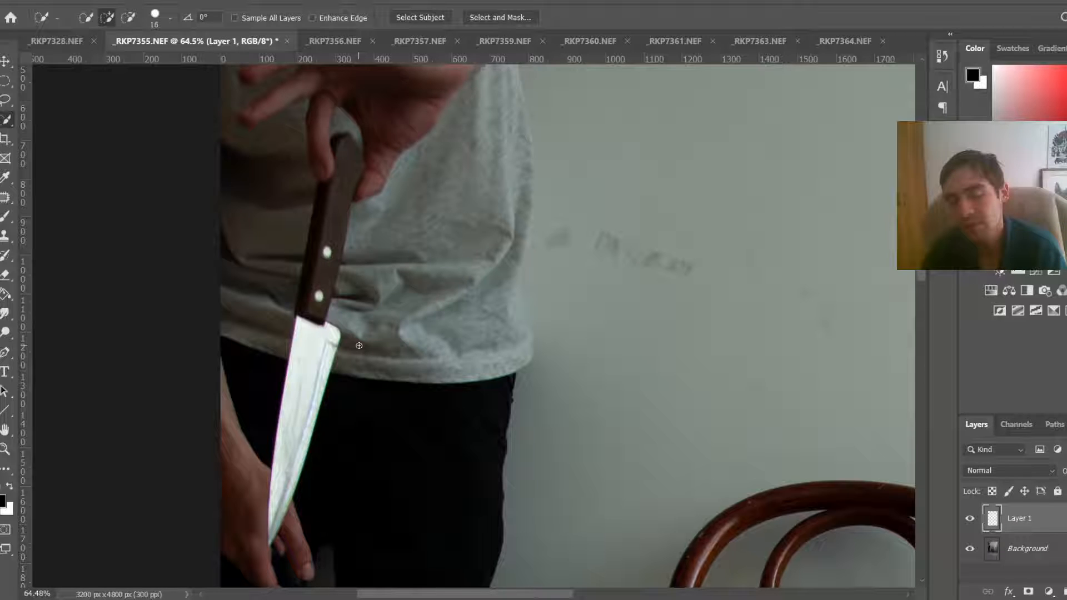
{"action": "key", "text": "v"}
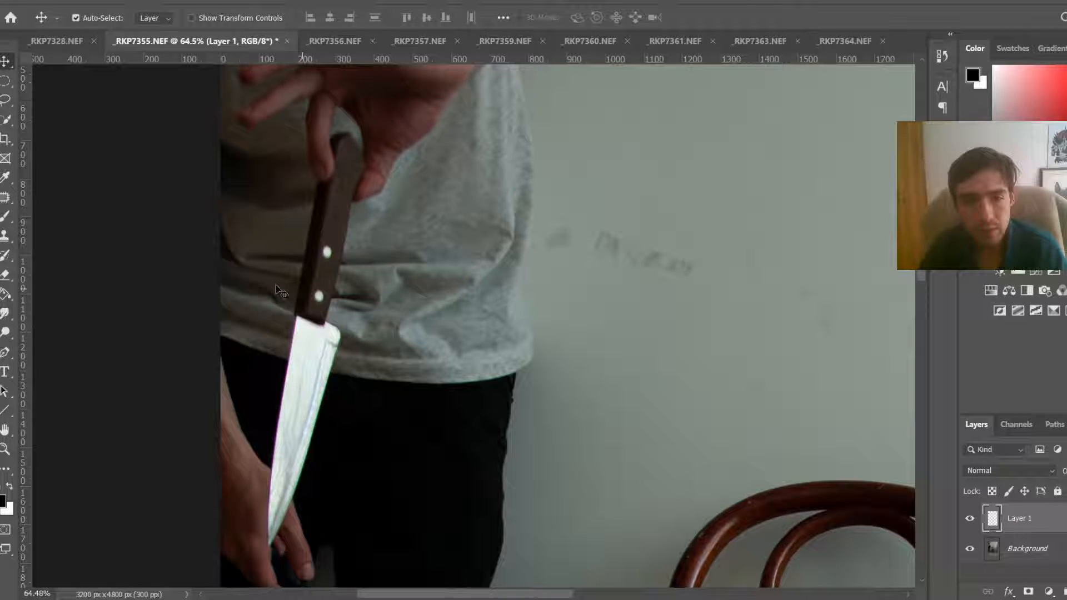
{"action": "left_click_drag", "start_coordinate": [278, 290], "coordinate": [625, 266]}
Step: Paste the knife into _RKP7328.NEF and move it to the upper left above the man's head
{"action": "left_click", "coordinate": [76, 17]}
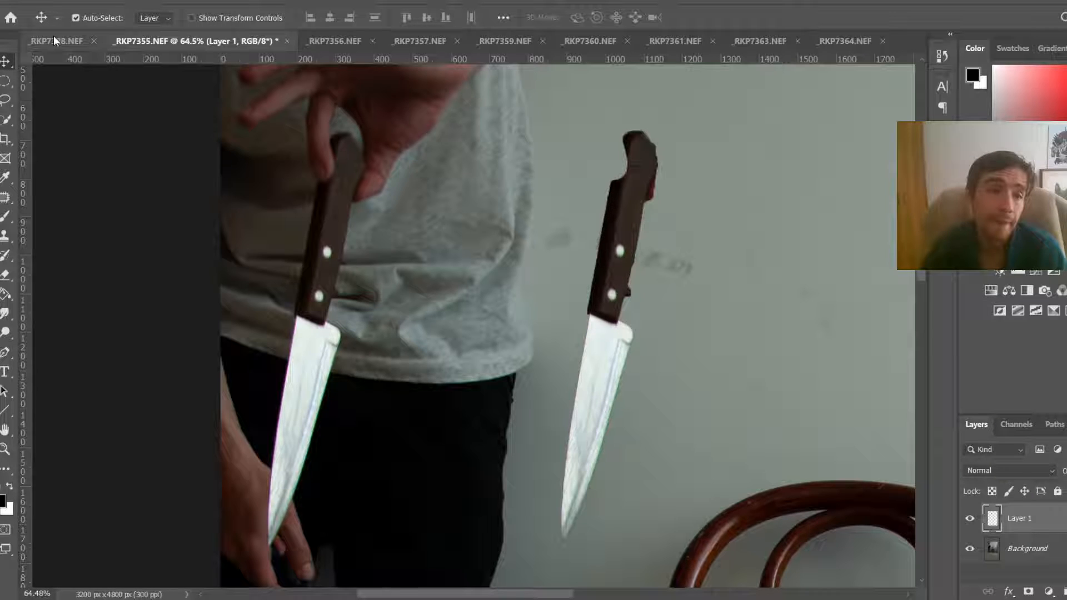
{"action": "left_click", "coordinate": [53, 35]}
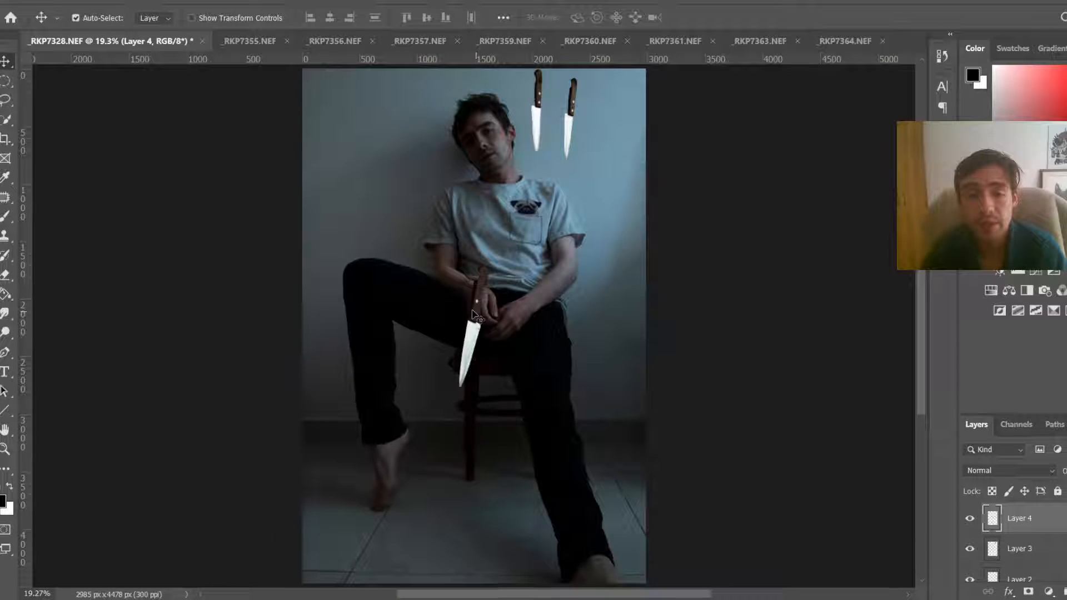
{"action": "left_click_drag", "start_coordinate": [475, 315], "coordinate": [428, 213]}
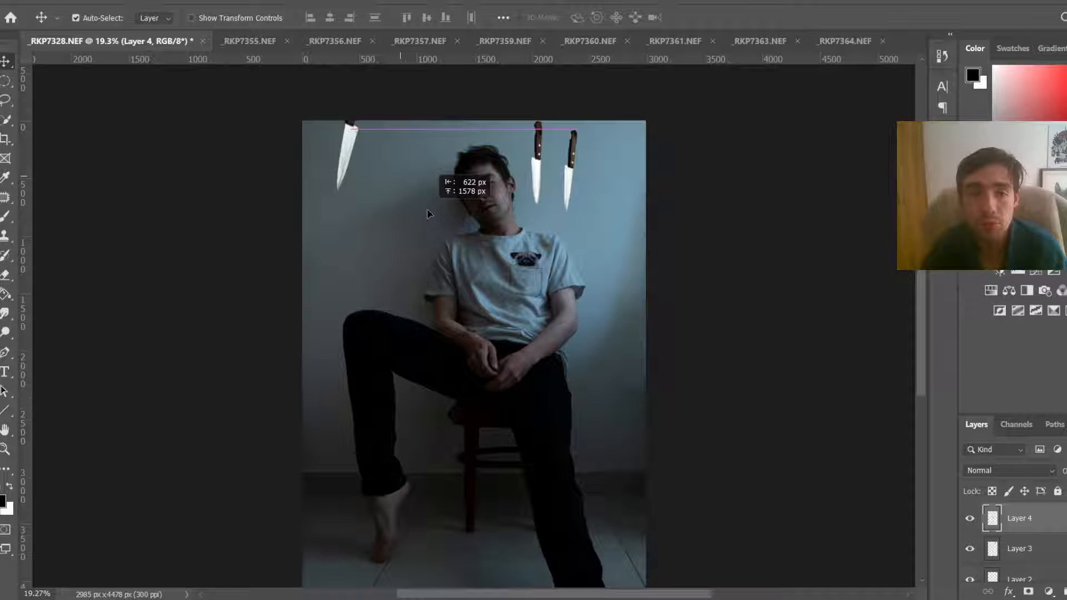
Step: Close the _RKP7355.NEF document without saving its changes
{"action": "left_click", "coordinate": [287, 41]}
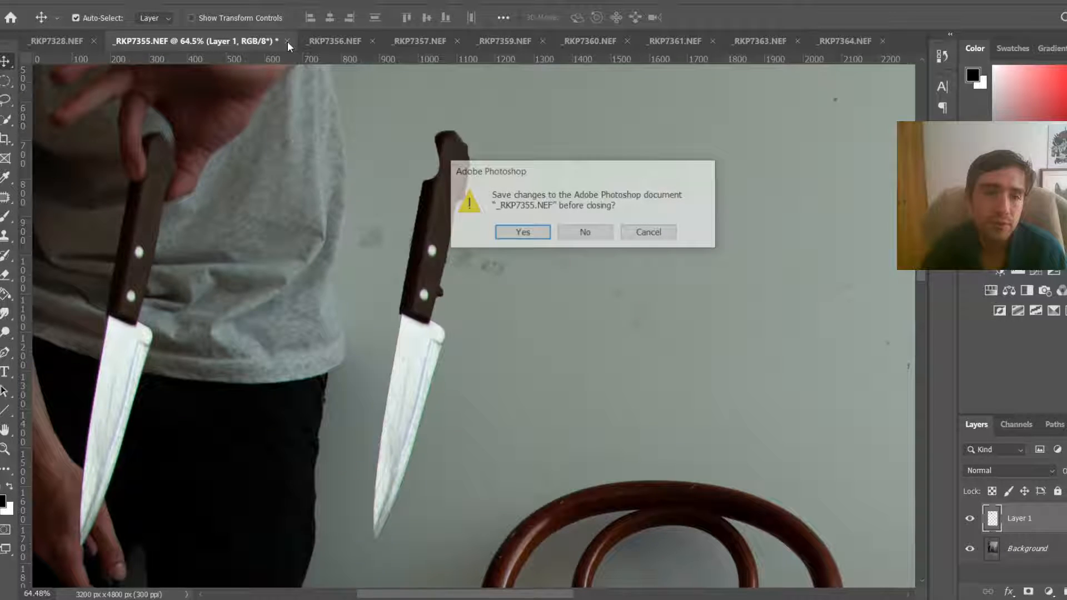
{"action": "key", "text": "n"}
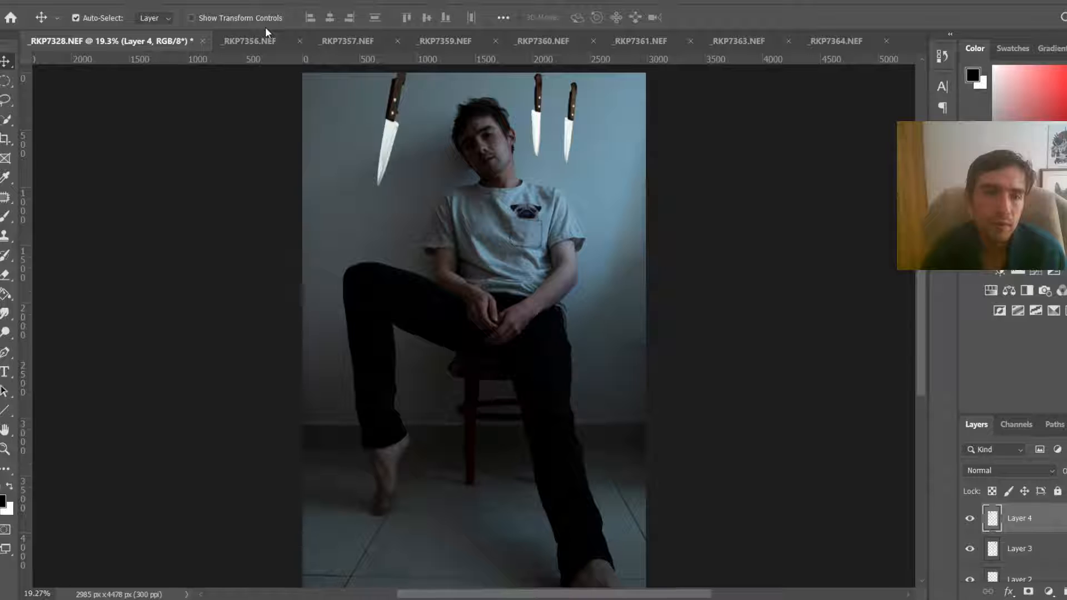
Step: In _RKP7356.NEF, zoom in and select the thin knife with the Quick Selection tool, using a smaller brush for the tip
{"action": "left_click", "coordinate": [268, 41]}
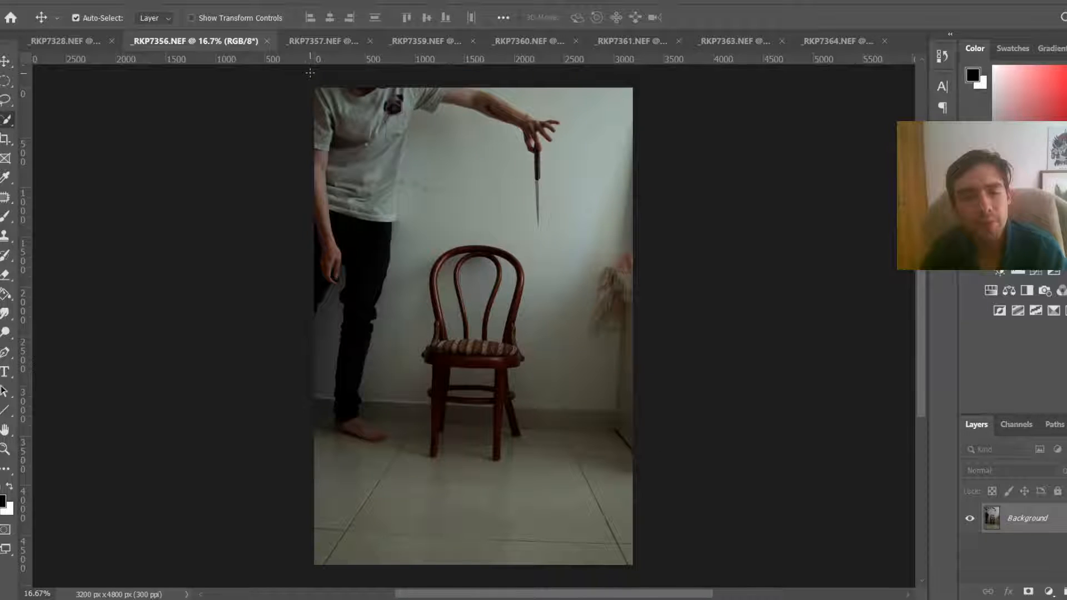
{"action": "key", "text": "w"}
{"action": "scroll", "coordinate": [523, 240], "scroll_direction": "up", "scroll_amount": 2}
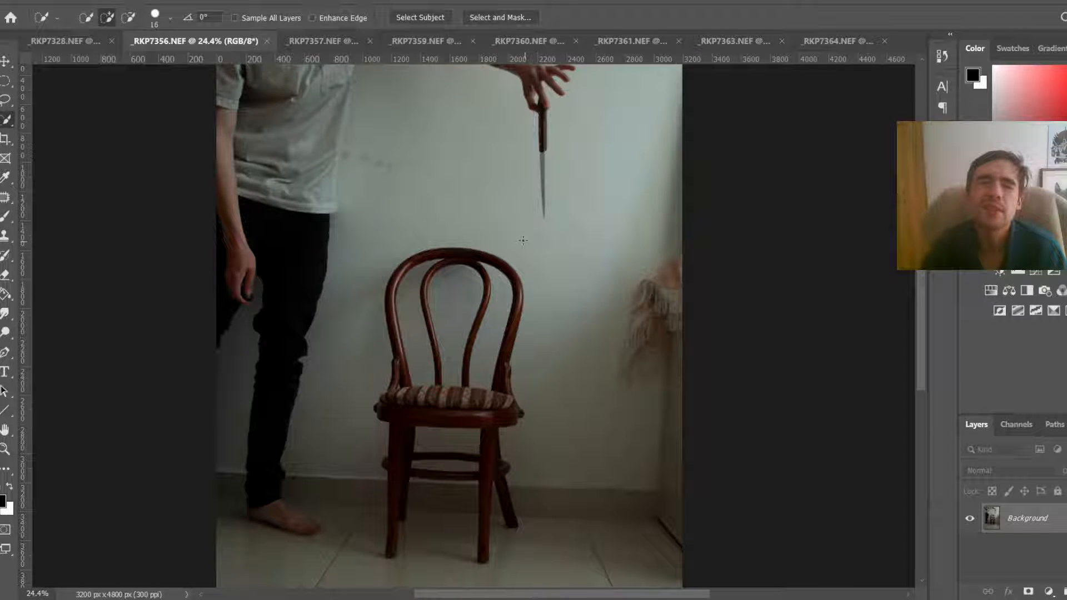
{"action": "scroll", "coordinate": [523, 240], "scroll_direction": "up", "scroll_amount": 5}
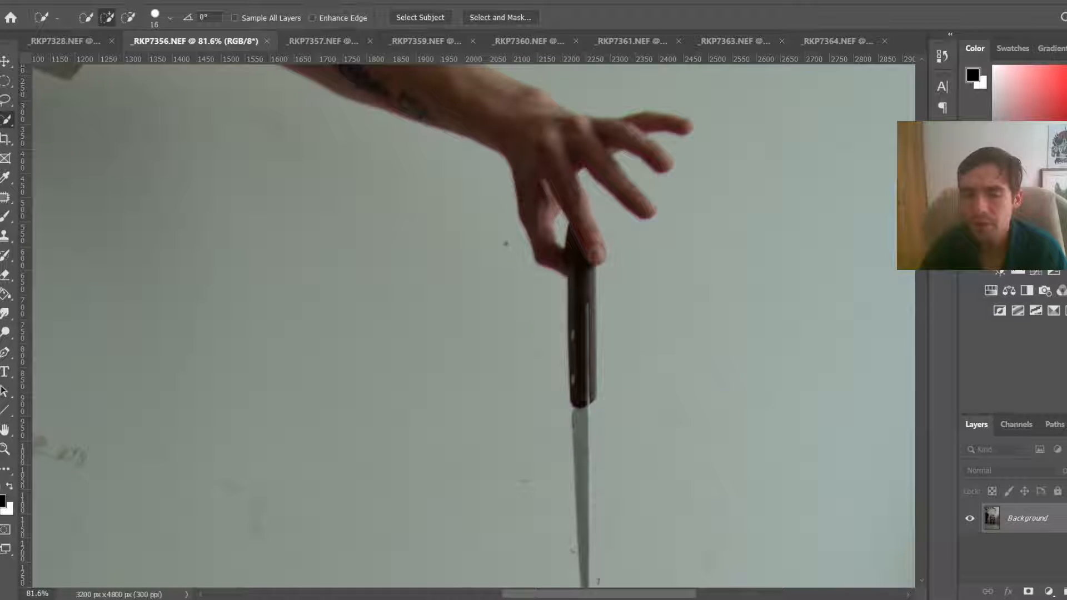
{"action": "scroll", "coordinate": [574, 153], "scroll_direction": "down", "scroll_amount": 3}
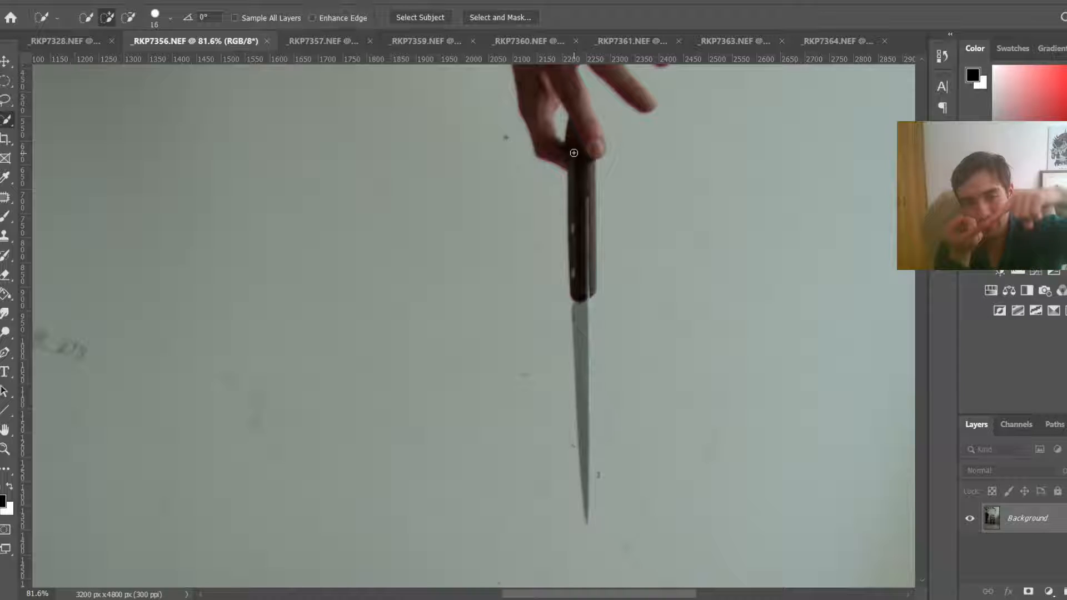
{"action": "mouse_move", "coordinate": [574, 153]}
{"action": "left_mouse_down"}
{"action": "mouse_move", "coordinate": [589, 534]}
{"action": "mouse_move", "coordinate": [576, 469]}
{"action": "left_mouse_up"}
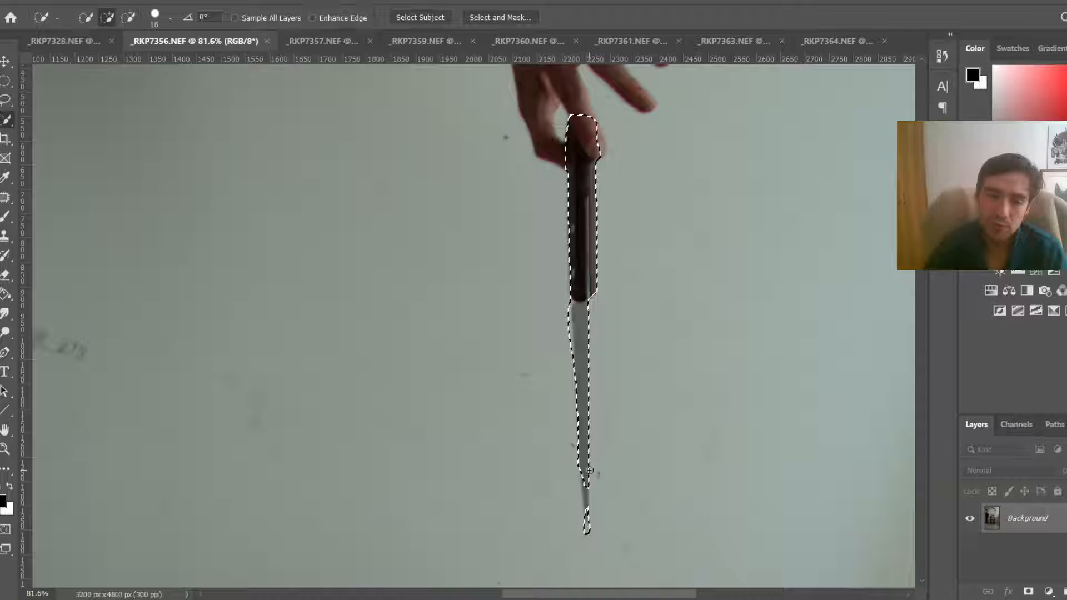
{"action": "key", "text": "bracketleft"}
{"action": "left_click_drag", "start_coordinate": [589, 470], "coordinate": [588, 533]}
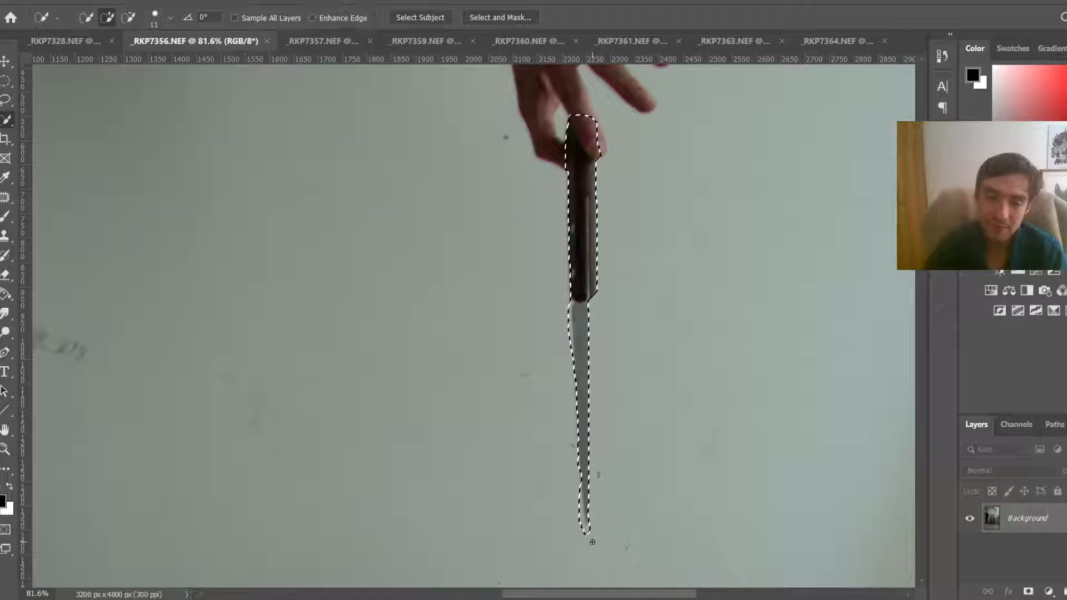
{"action": "left_click", "coordinate": [577, 522], "text": "alt"}
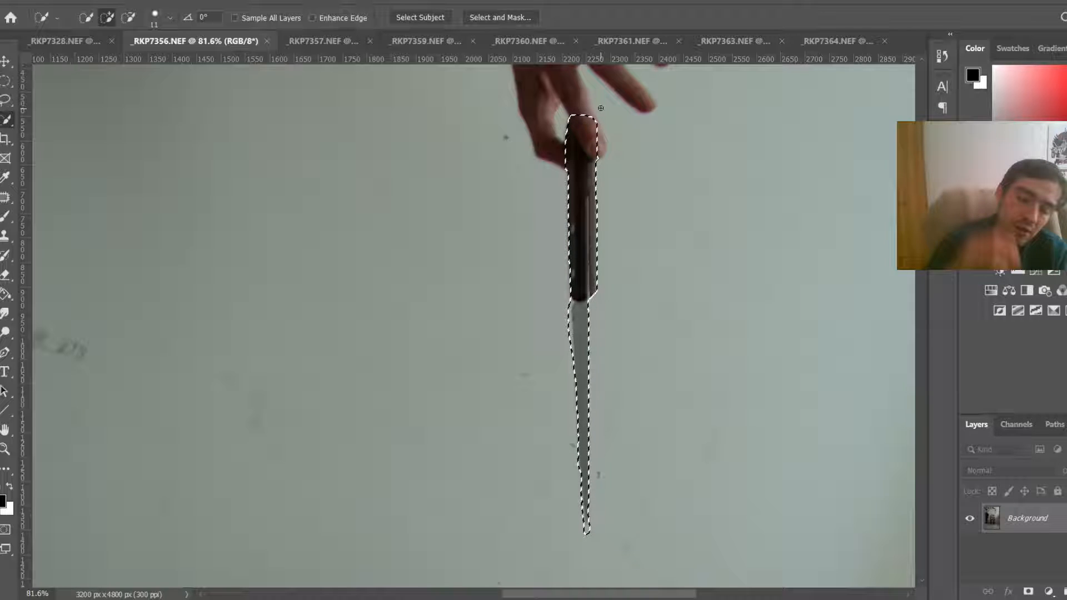
Step: Copy the selected knife onto its own layer and move it to the side with the Move tool
{"action": "key", "text": "ctrl+j"}
{"action": "key", "text": "v"}
{"action": "left_click_drag", "start_coordinate": [593, 232], "coordinate": [642, 259]}
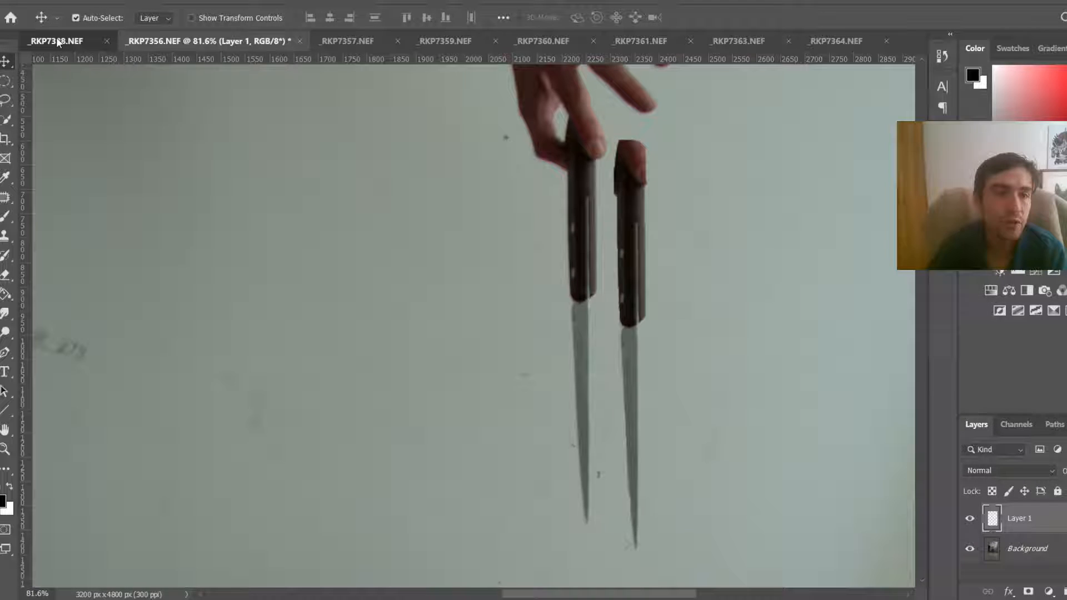
Step: Paste the knife into _RKP7328.NEF and transform it into place to the right of the man's head
{"action": "left_click", "coordinate": [58, 41]}
{"action": "key", "text": "ctrl+t"}
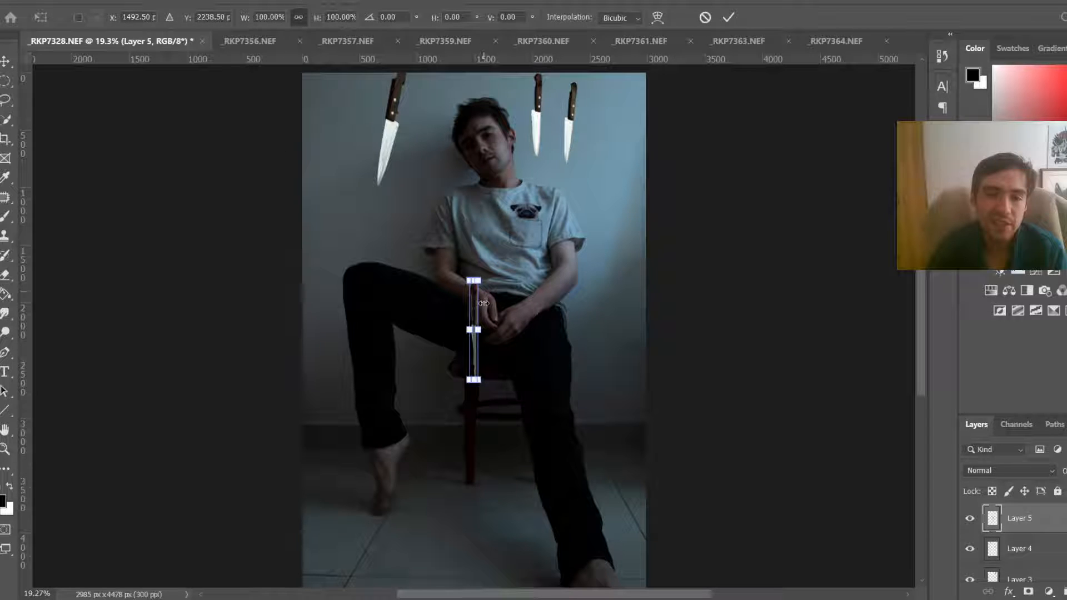
{"action": "left_click_drag", "start_coordinate": [484, 304], "coordinate": [607, 196]}
{"action": "left_click_drag", "start_coordinate": [602, 172], "coordinate": [611, 192]}
{"action": "key", "text": "ctrl+z"}
{"action": "key", "text": "Return"}
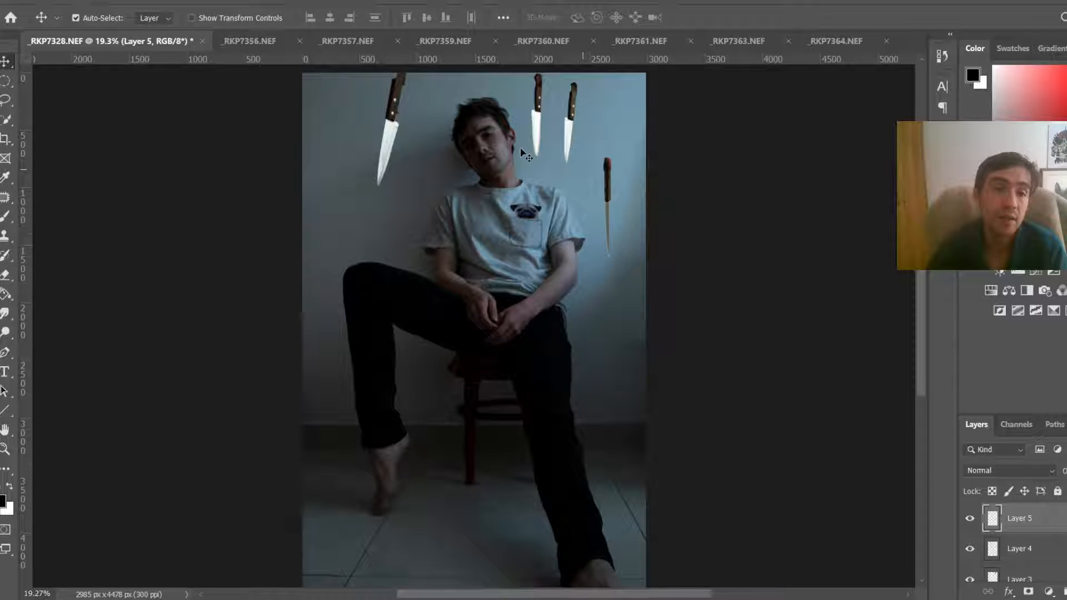
Step: Close the _RKP7356.NEF document without saving its changes
{"action": "left_click", "coordinate": [303, 44]}
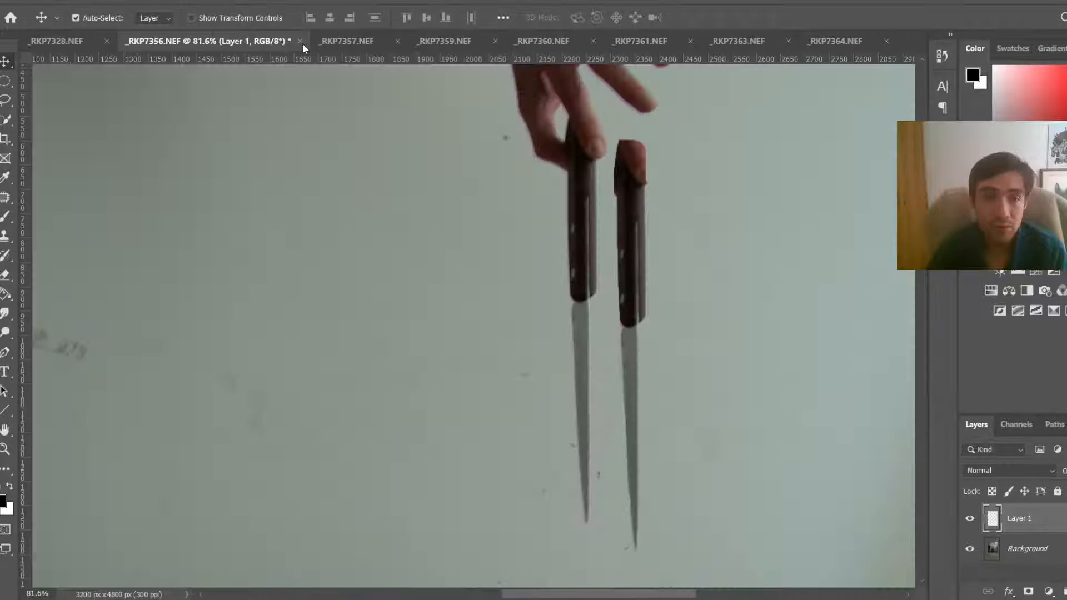
{"action": "left_click", "coordinate": [302, 43]}
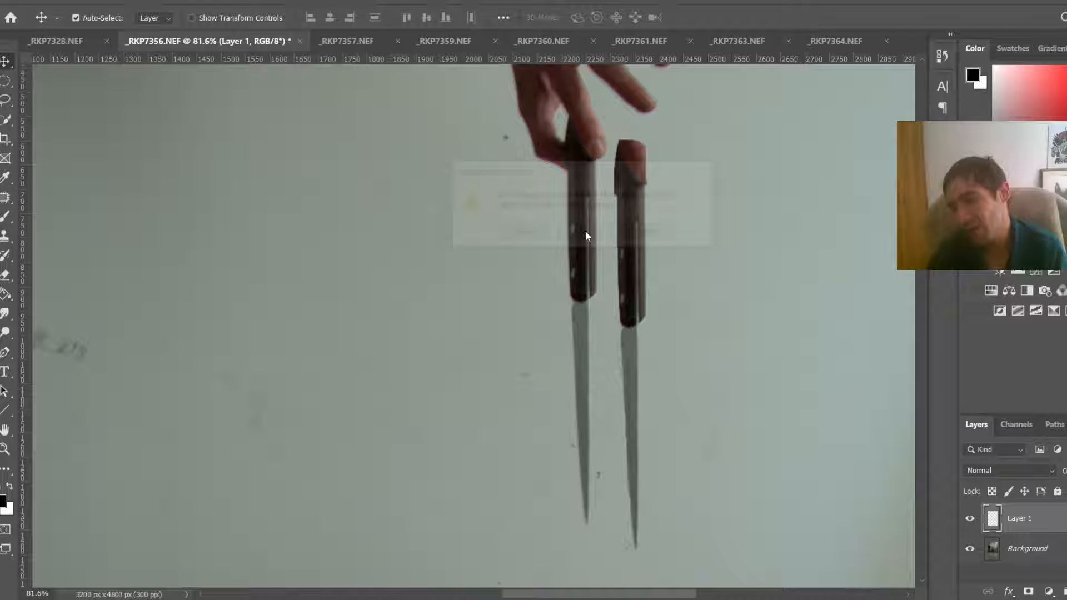
{"action": "left_click", "coordinate": [585, 231]}
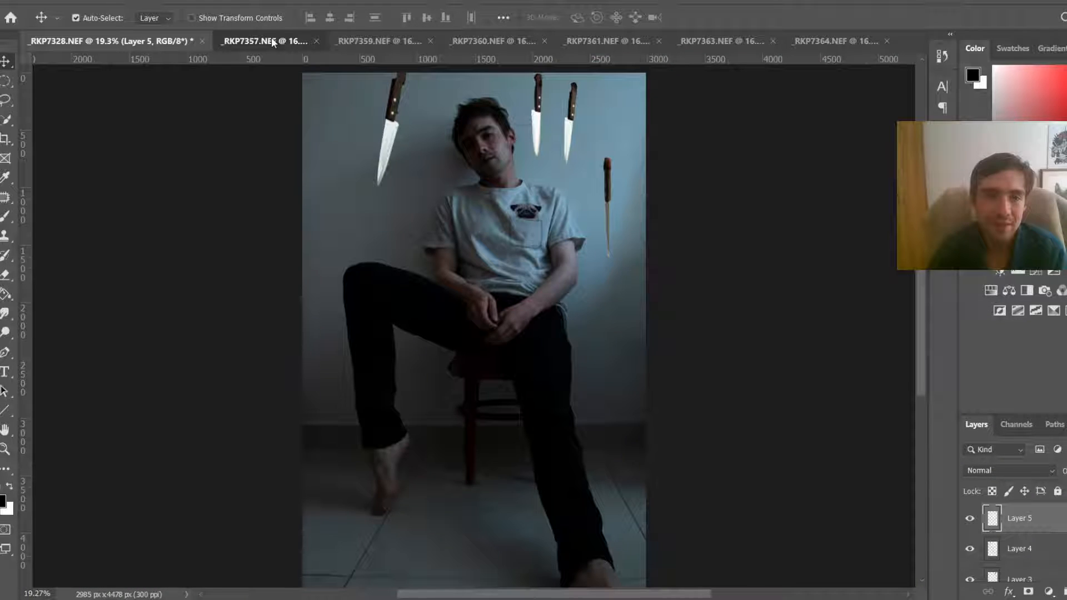
Step: In _RKP7357.NEF, select the hanging knife with the Quick Selection tool, subtracting the fingers with a smaller brush
{"action": "left_click", "coordinate": [273, 42]}
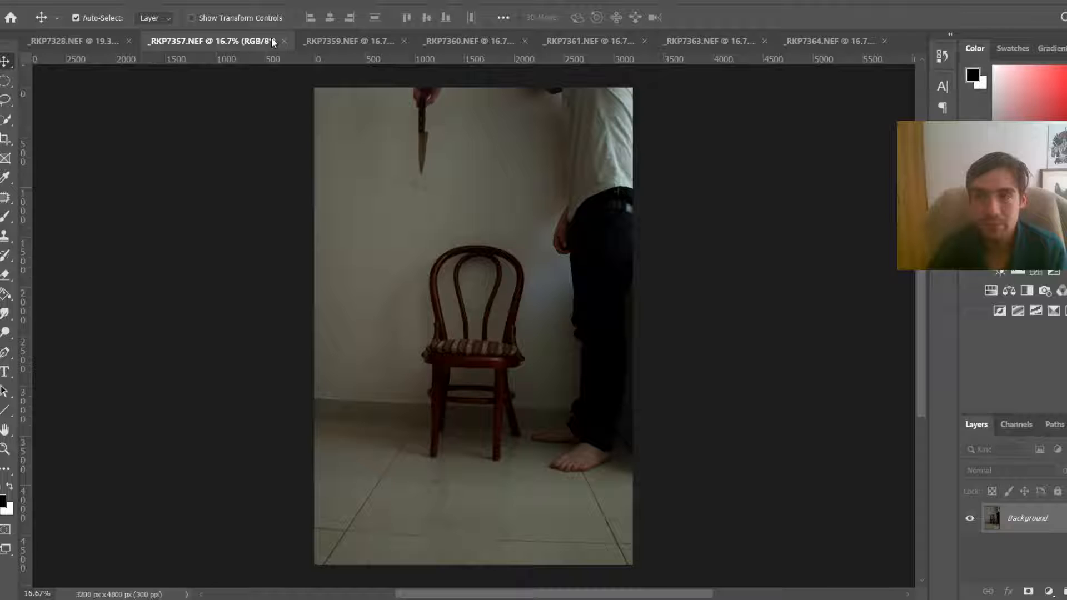
{"action": "key", "text": "w"}
{"action": "scroll", "coordinate": [423, 94], "scroll_direction": "up", "scroll_amount": 5}
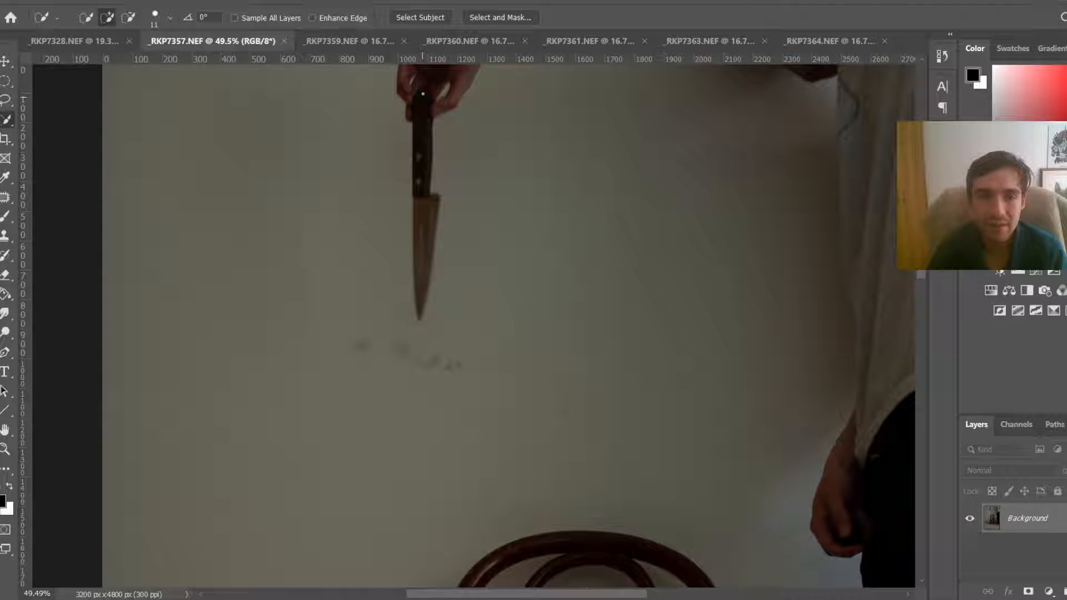
{"action": "left_click_drag", "start_coordinate": [423, 94], "coordinate": [420, 319]}
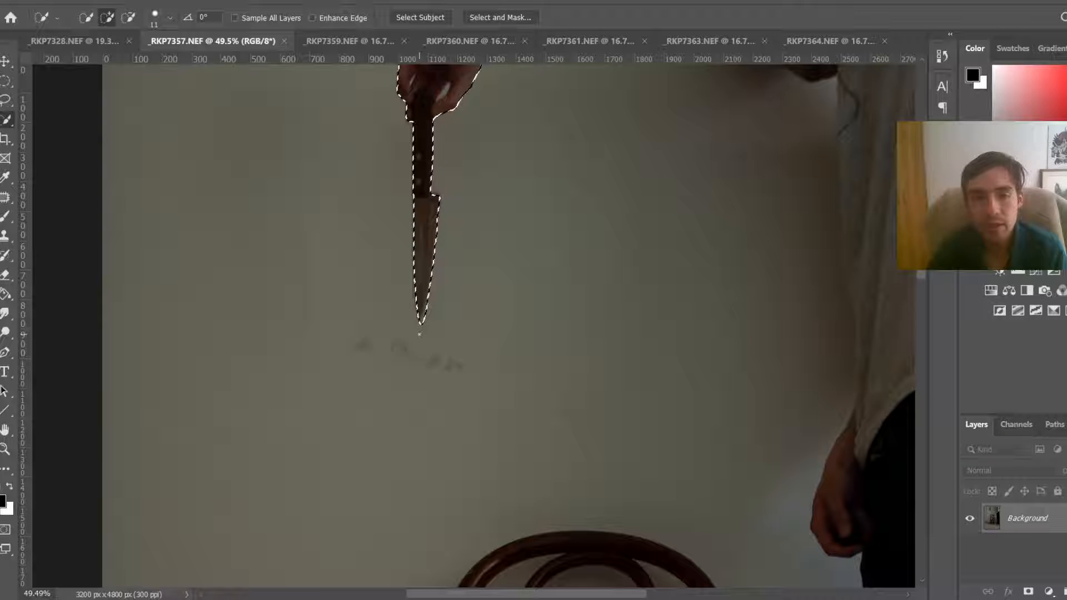
{"action": "scroll", "coordinate": [450, 92], "scroll_direction": "down", "scroll_amount": 4}
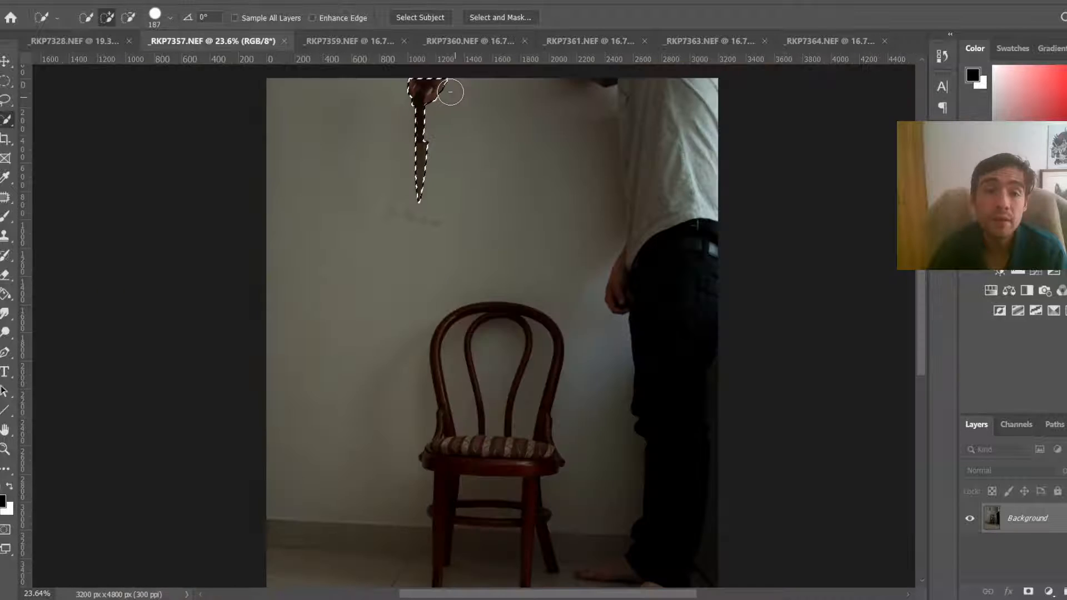
{"action": "left_click_drag", "start_coordinate": [450, 92], "coordinate": [400, 88]}
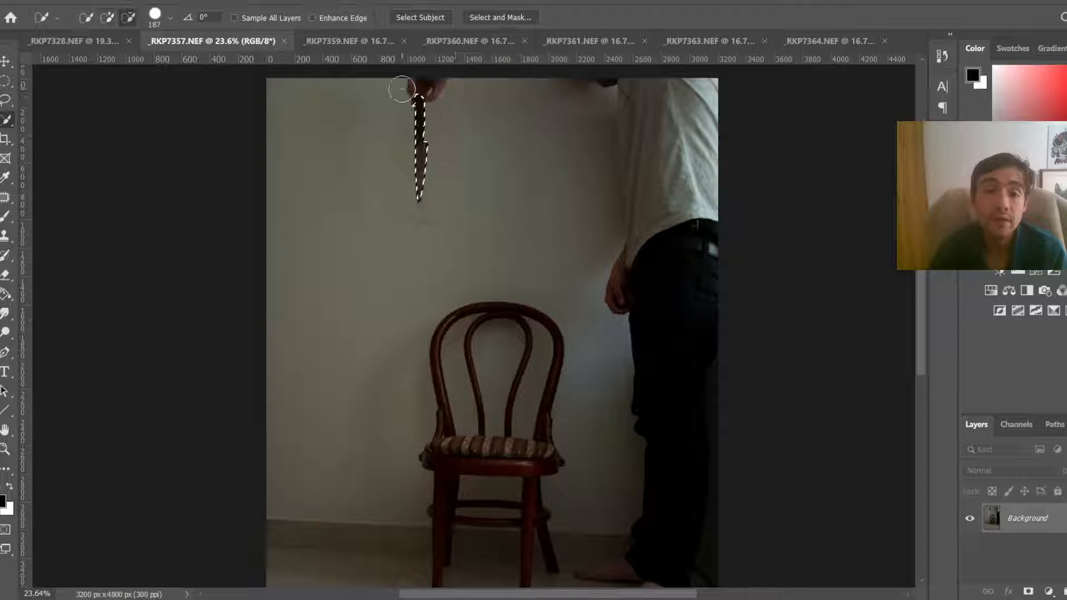
{"action": "scroll", "coordinate": [400, 89], "scroll_direction": "up", "scroll_amount": 4}
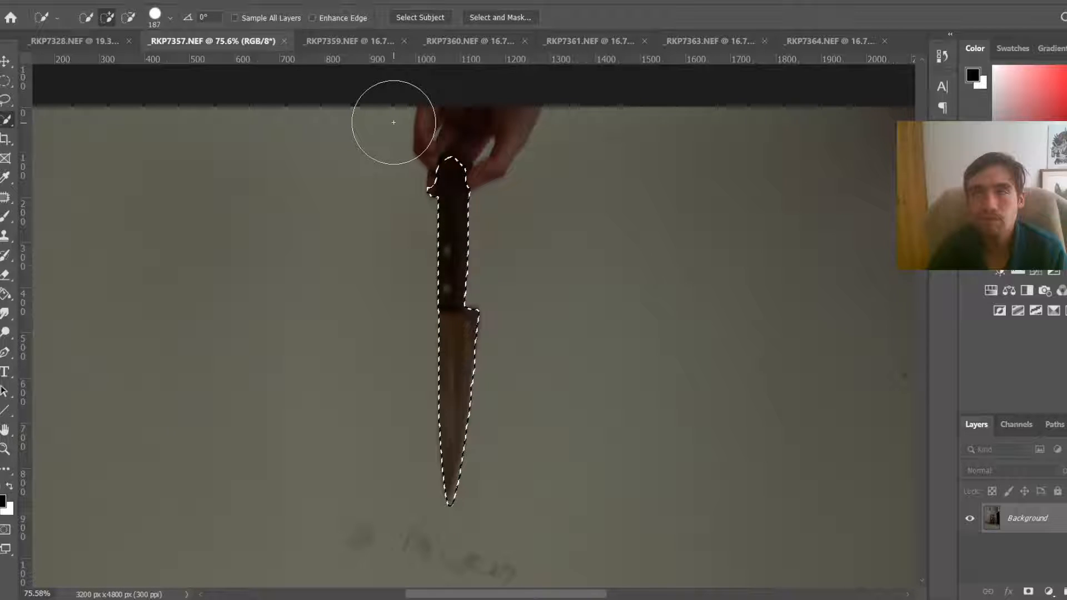
{"action": "scroll", "coordinate": [393, 122], "scroll_direction": "up", "scroll_amount": 3}
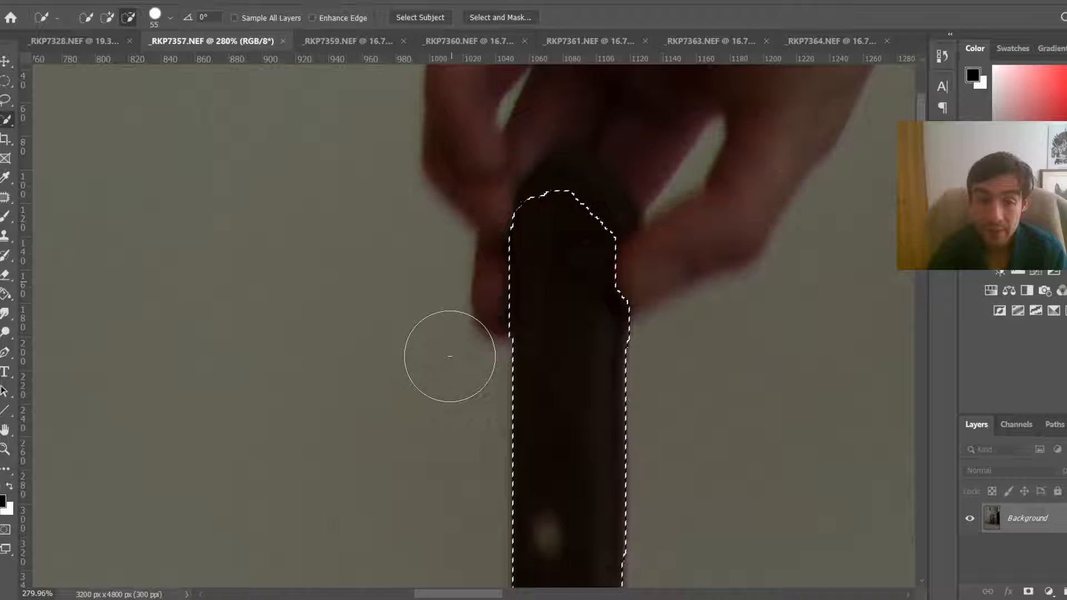
{"action": "key", "text": "bracketleft"}
{"action": "key", "text": "bracketleft"}
{"action": "left_click", "coordinate": [599, 205]}
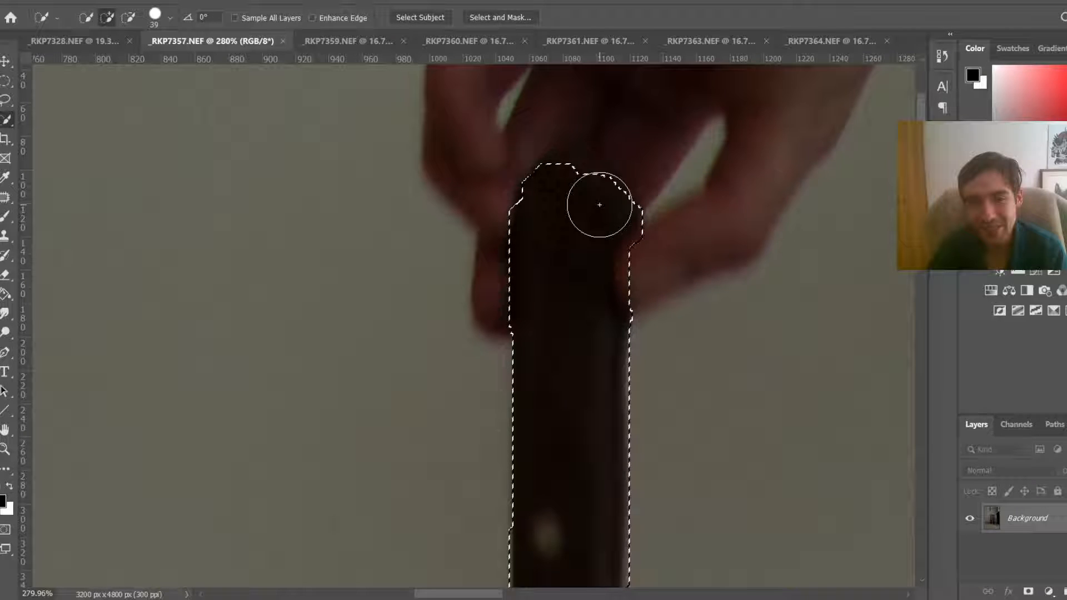
{"action": "scroll", "coordinate": [660, 231], "scroll_direction": "down", "scroll_amount": 2}
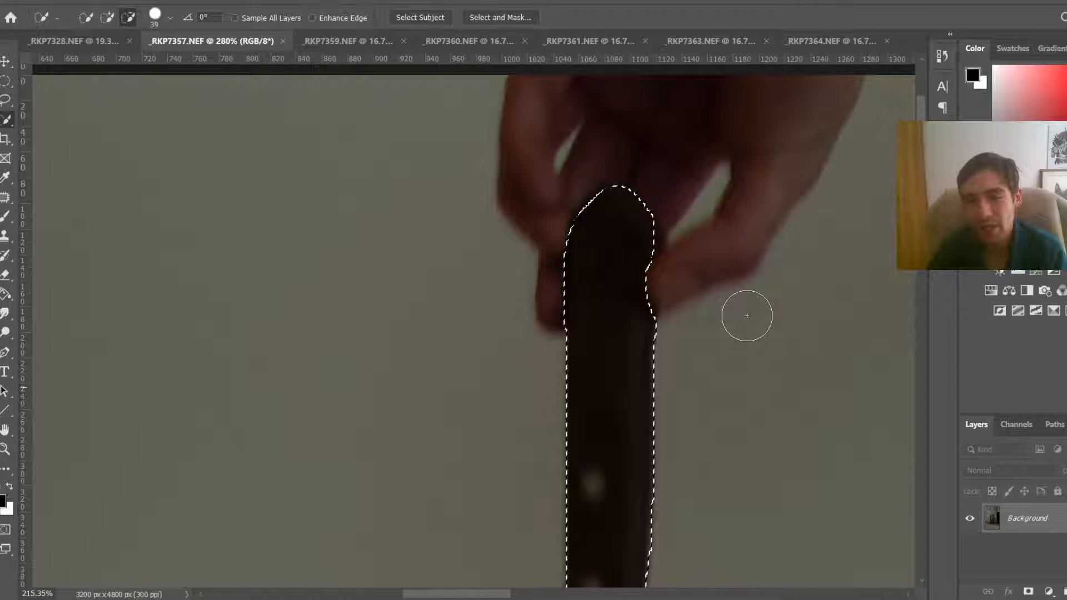
{"action": "scroll", "coordinate": [747, 316], "scroll_direction": "down", "scroll_amount": 7}
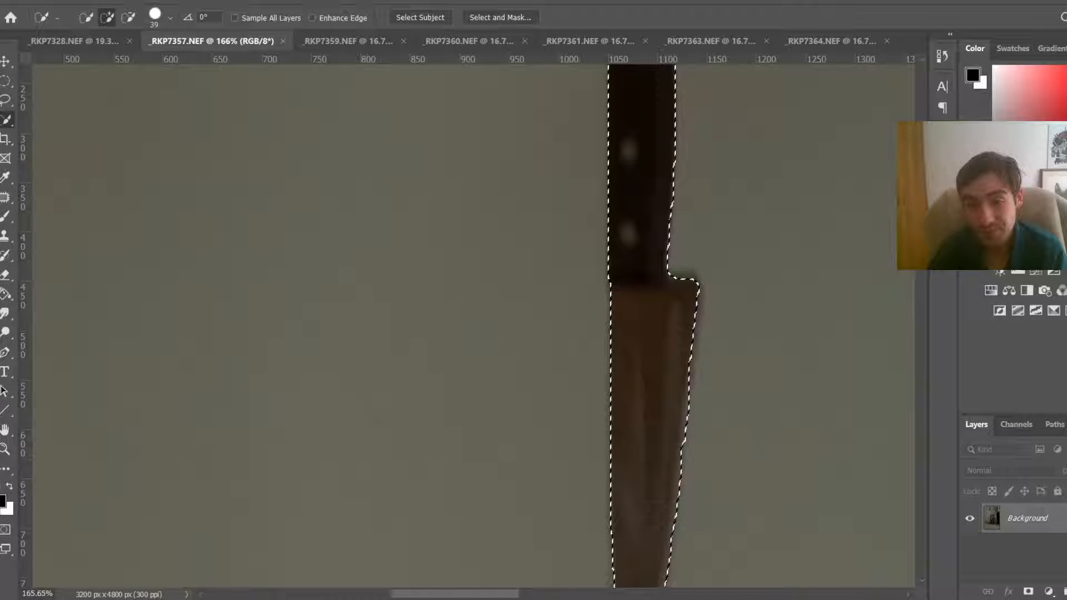
{"action": "key", "text": "bracketleft"}
{"action": "key", "text": "bracketleft"}
{"action": "key", "text": "bracketleft"}
{"action": "key", "text": "bracketleft"}
{"action": "key", "text": "bracketleft"}
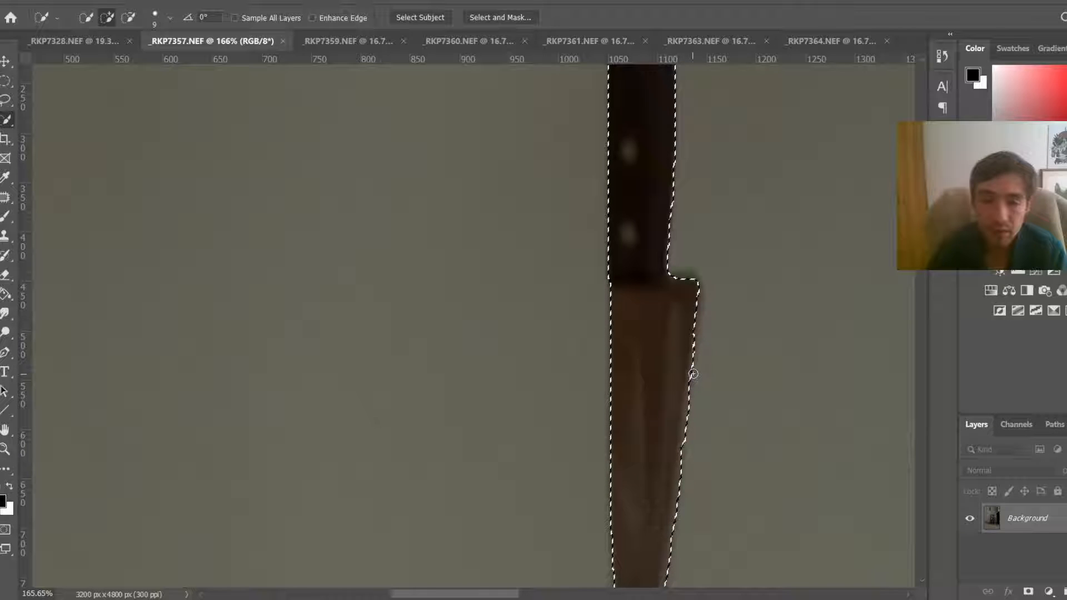
{"action": "key", "text": "ctrl+0"}
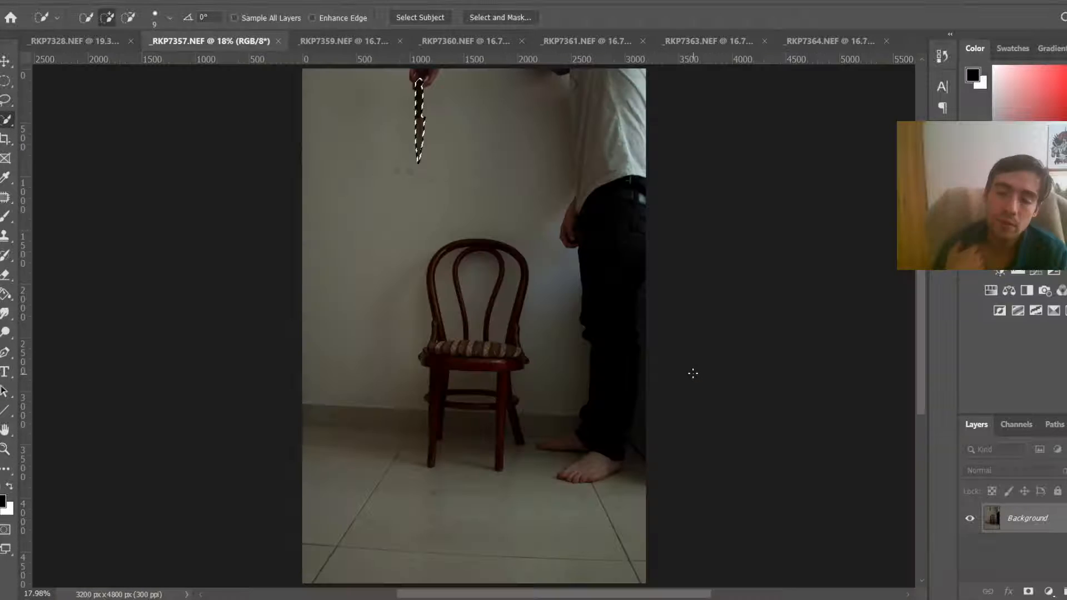
Step: Copy the selected knife onto its own layer and drag it toward _RKP7328.NEF with the Move tool
{"action": "key", "text": "ctrl+j"}
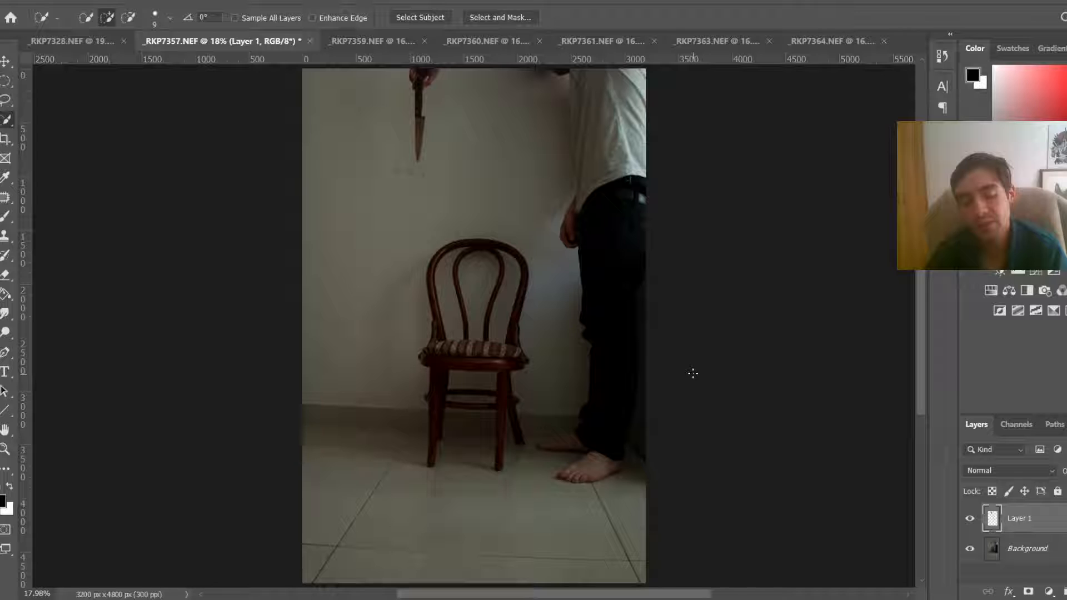
{"action": "key", "text": "v"}
{"action": "left_click_drag", "start_coordinate": [430, 161], "coordinate": [472, 222]}
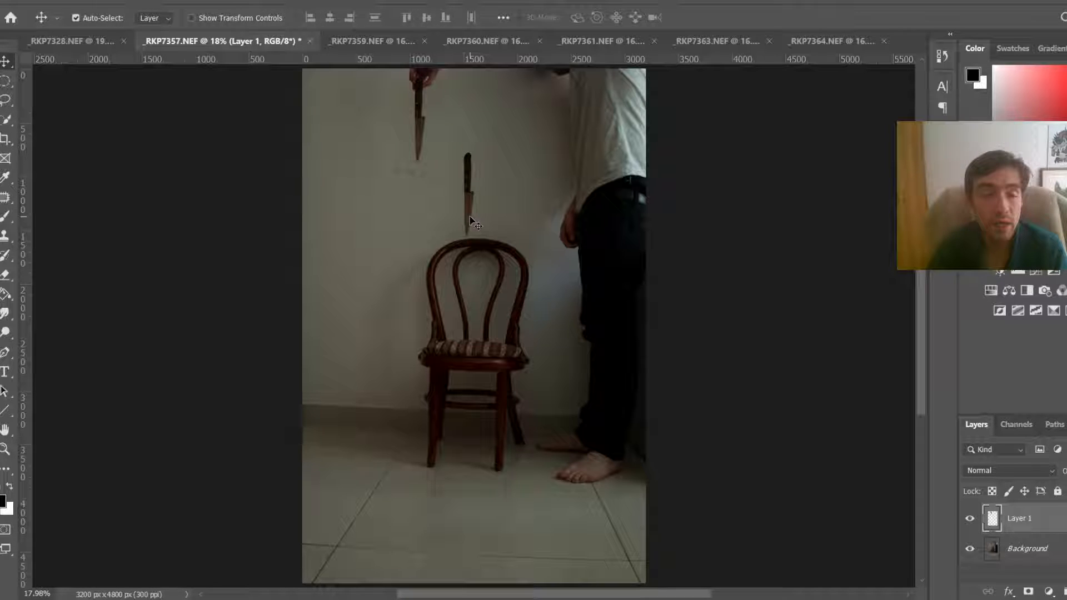
Step: In _RKP7328.NEF, move the new knife up to the left of the large knife near the top
{"action": "key", "text": "ctrl+shift+Tab"}
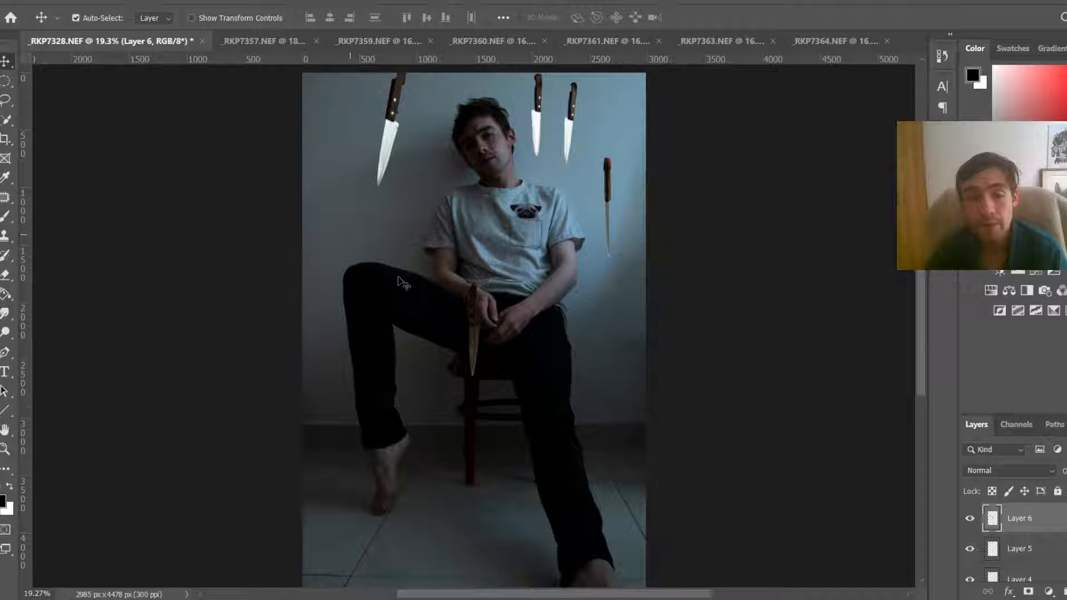
{"action": "left_click_drag", "start_coordinate": [473, 315], "coordinate": [359, 166]}
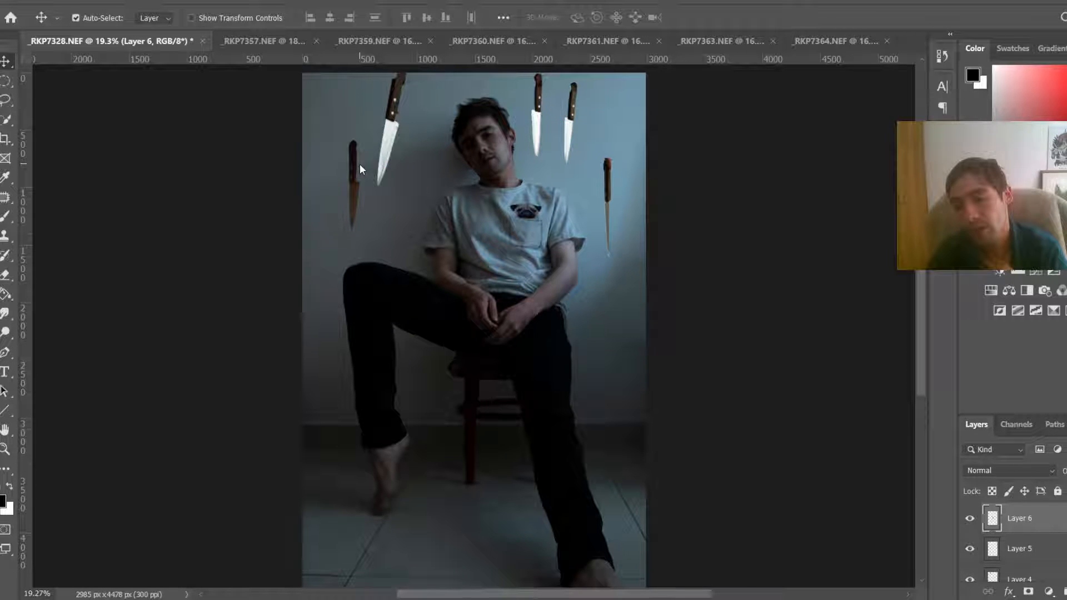
Step: Close the _RKP7357.NEF document without saving its changes
{"action": "left_click", "coordinate": [288, 41]}
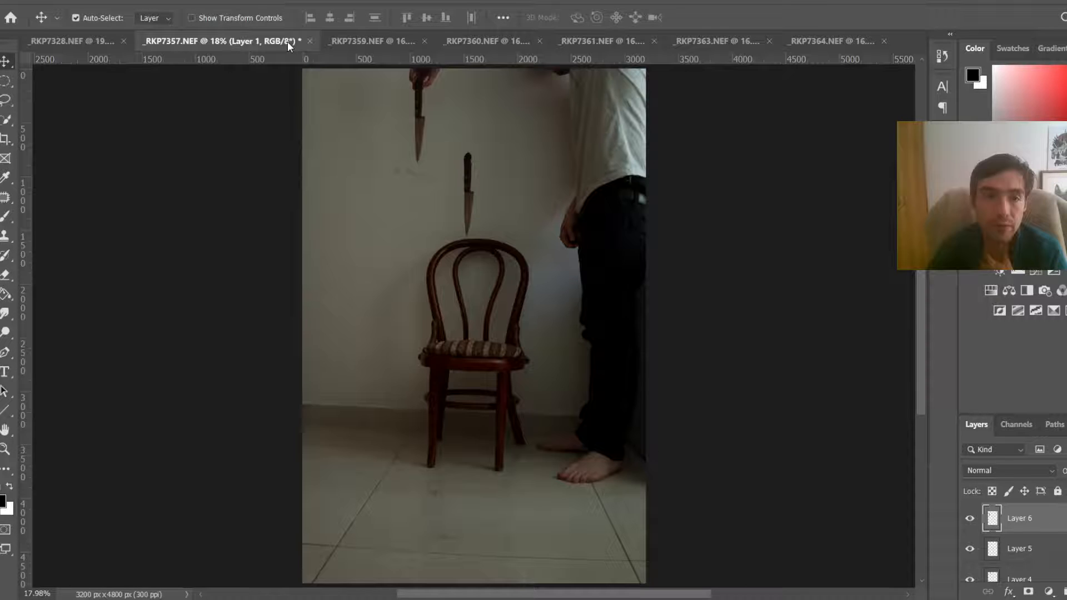
{"action": "key", "text": "ctrl+w"}
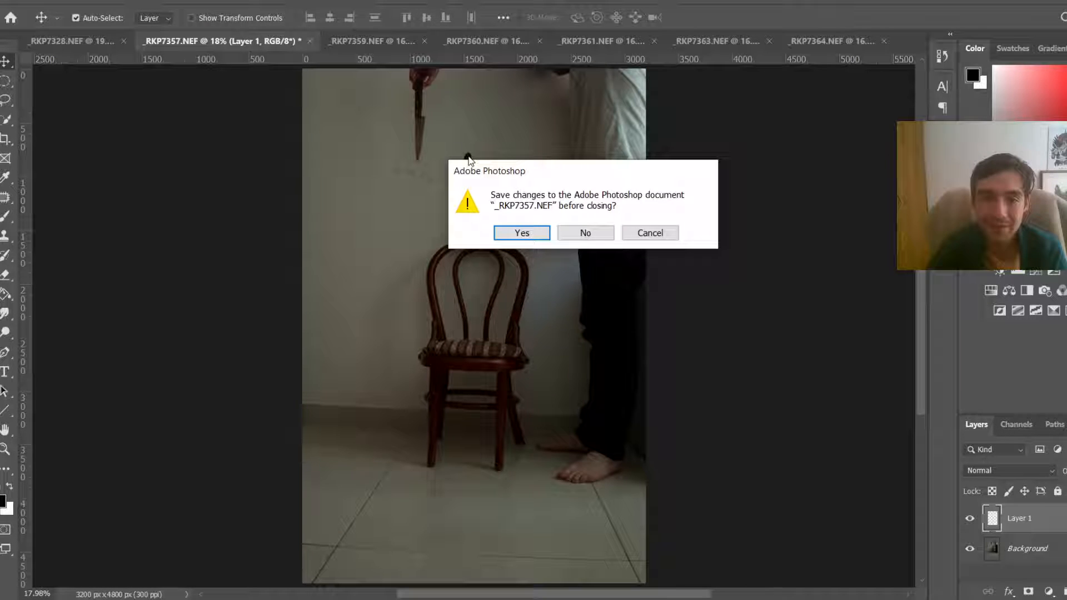
{"action": "key", "text": "n"}
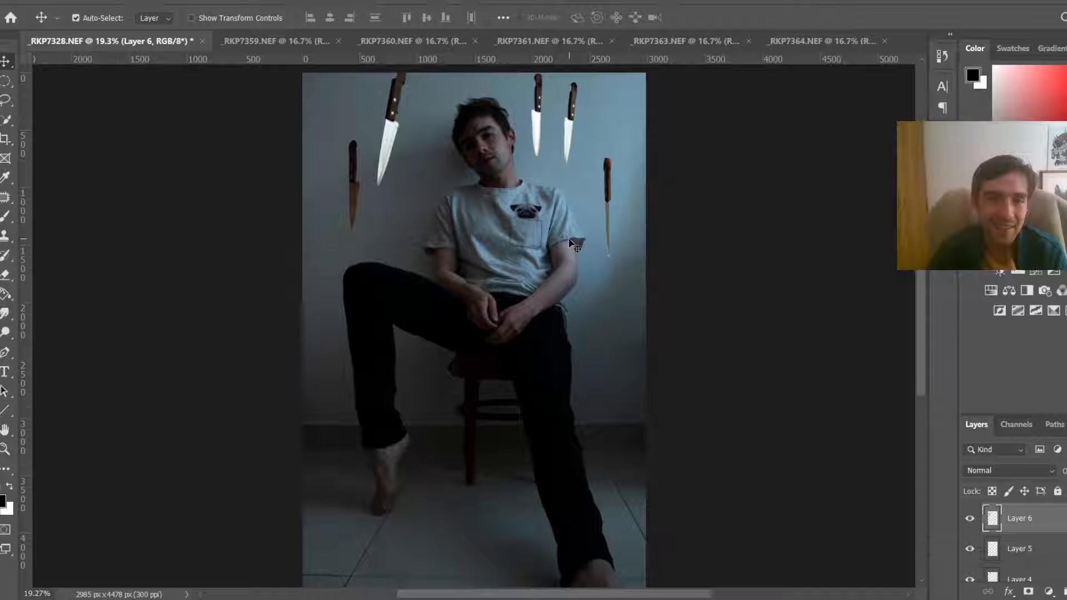
Step: In _RKP7359.NEF, zoom in and select the hanging knife from handle to tip with the Quick Selection tool
{"action": "left_click", "coordinate": [293, 51]}
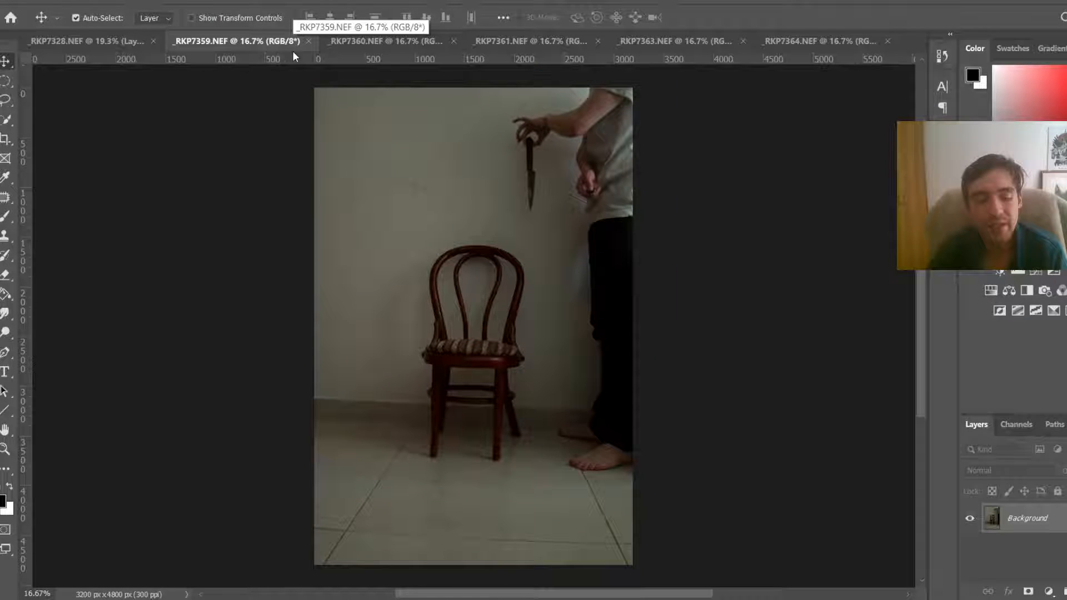
{"action": "key", "text": "w"}
{"action": "scroll", "coordinate": [553, 105], "scroll_direction": "up", "scroll_amount": 5}
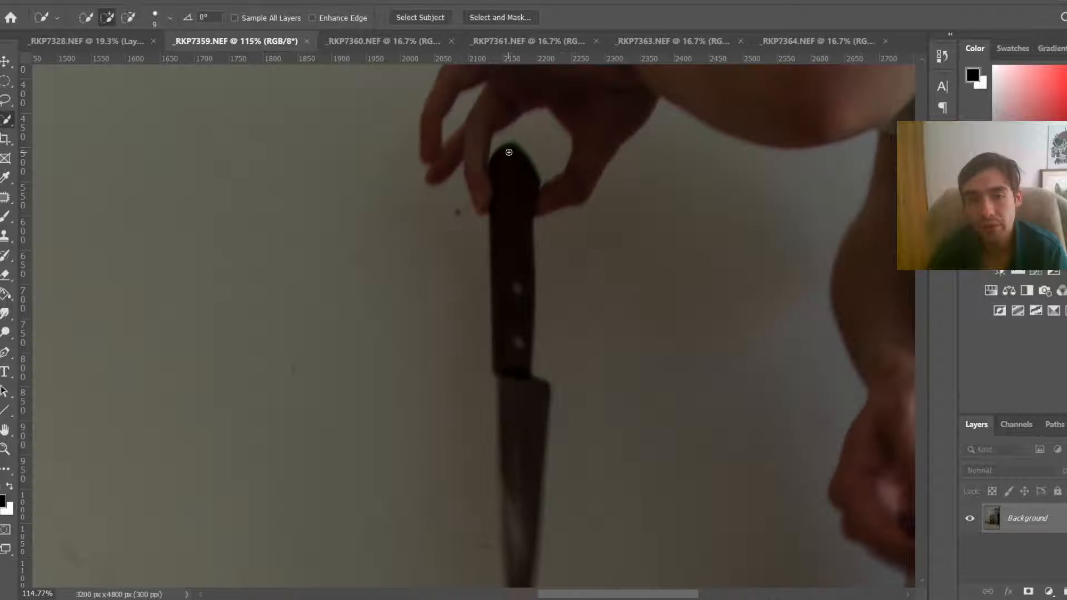
{"action": "left_click_drag", "start_coordinate": [509, 151], "coordinate": [525, 449]}
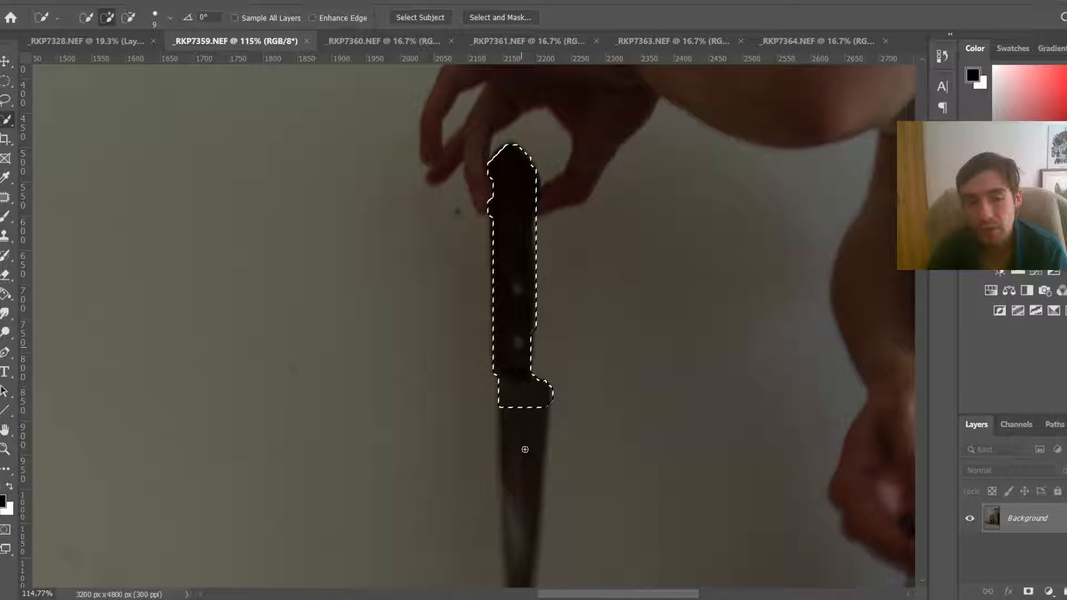
{"action": "scroll", "coordinate": [524, 449], "scroll_direction": "down", "scroll_amount": 3}
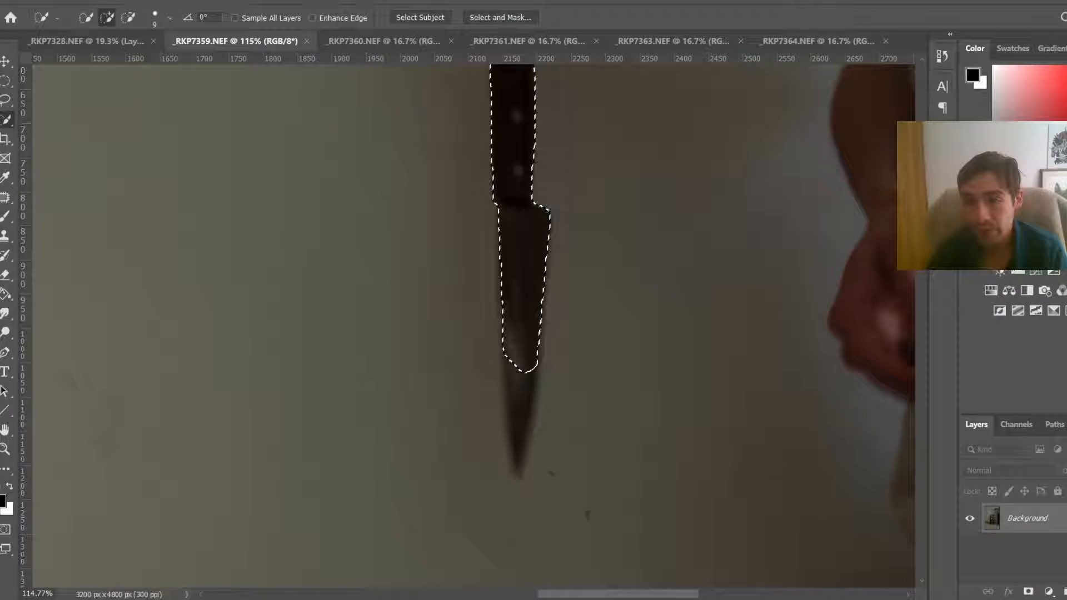
{"action": "scroll", "coordinate": [518, 321], "scroll_direction": "down", "scroll_amount": 1}
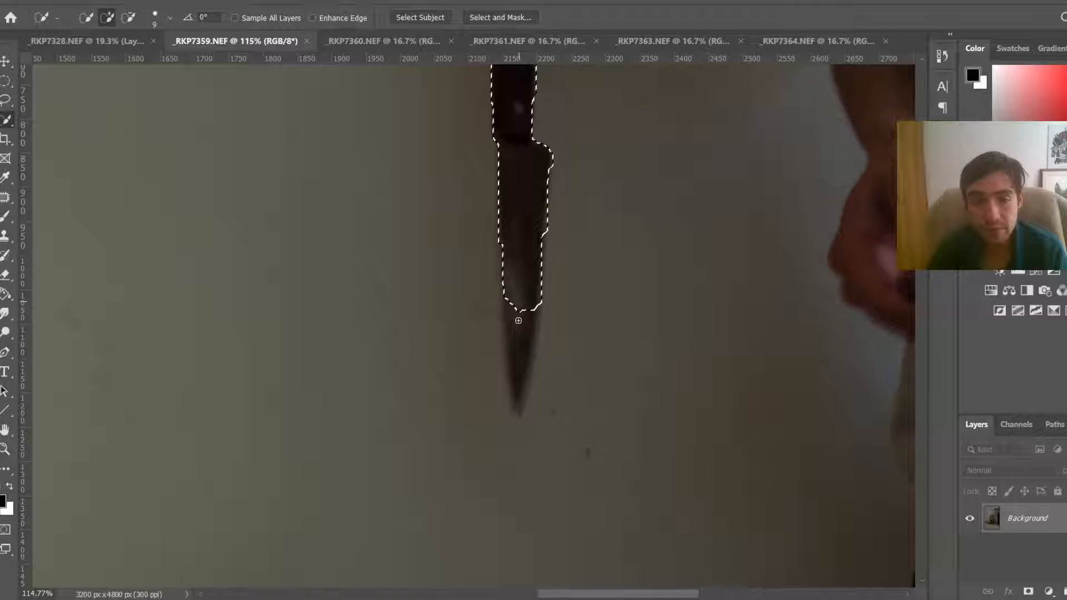
{"action": "left_click_drag", "start_coordinate": [519, 320], "coordinate": [525, 410]}
{"action": "scroll", "coordinate": [528, 403], "scroll_direction": "down", "scroll_amount": 2}
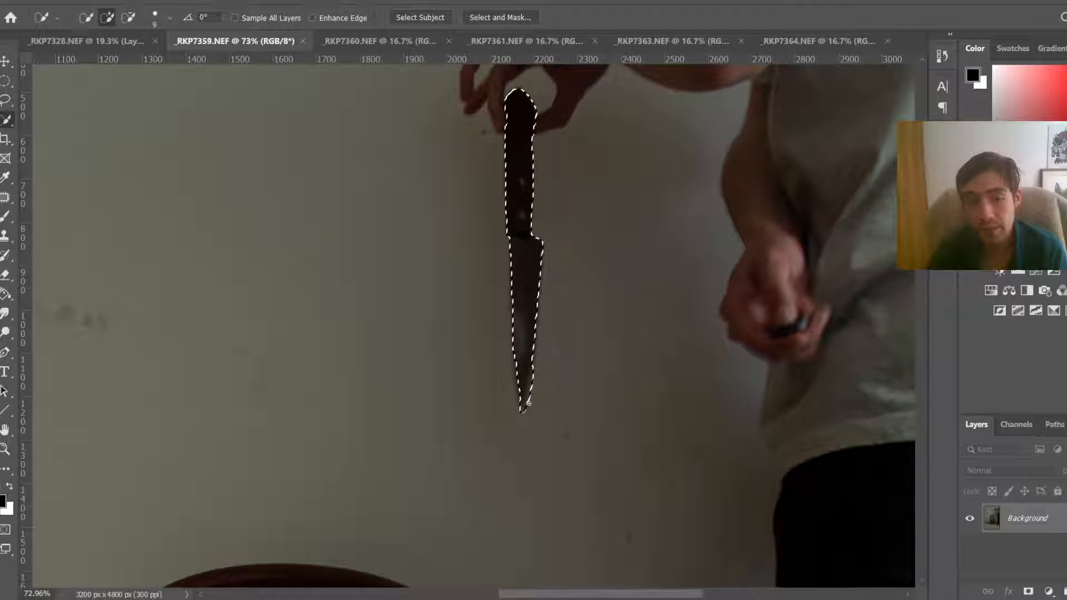
{"action": "scroll", "coordinate": [528, 403], "scroll_direction": "down", "scroll_amount": 2}
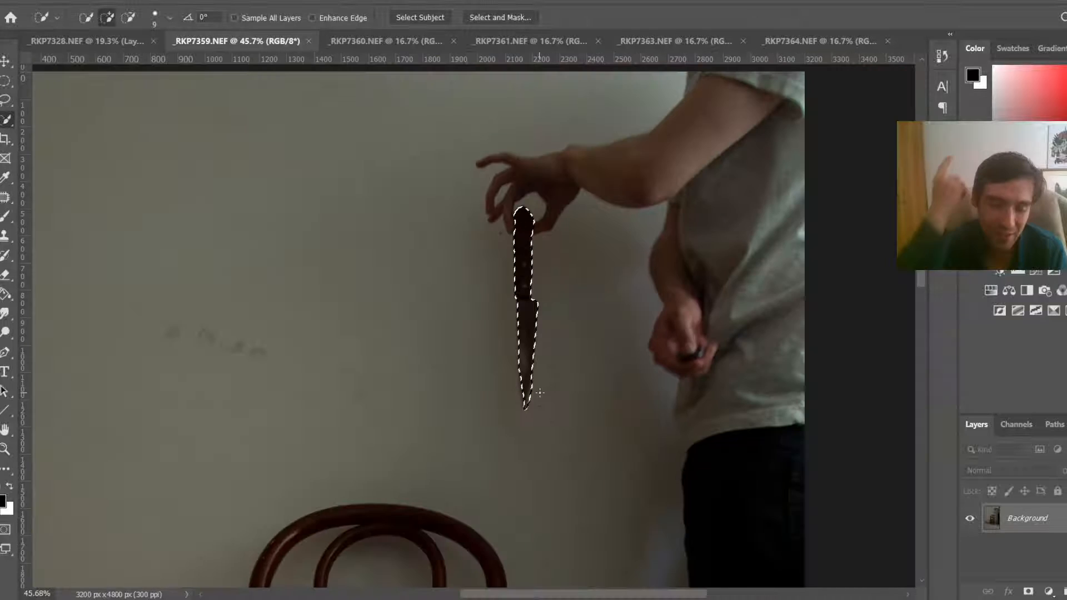
Step: Copy the selected knife onto its own layer and drag it into _RKP7328.NEF with the Move tool
{"action": "key", "text": "ctrl+j"}
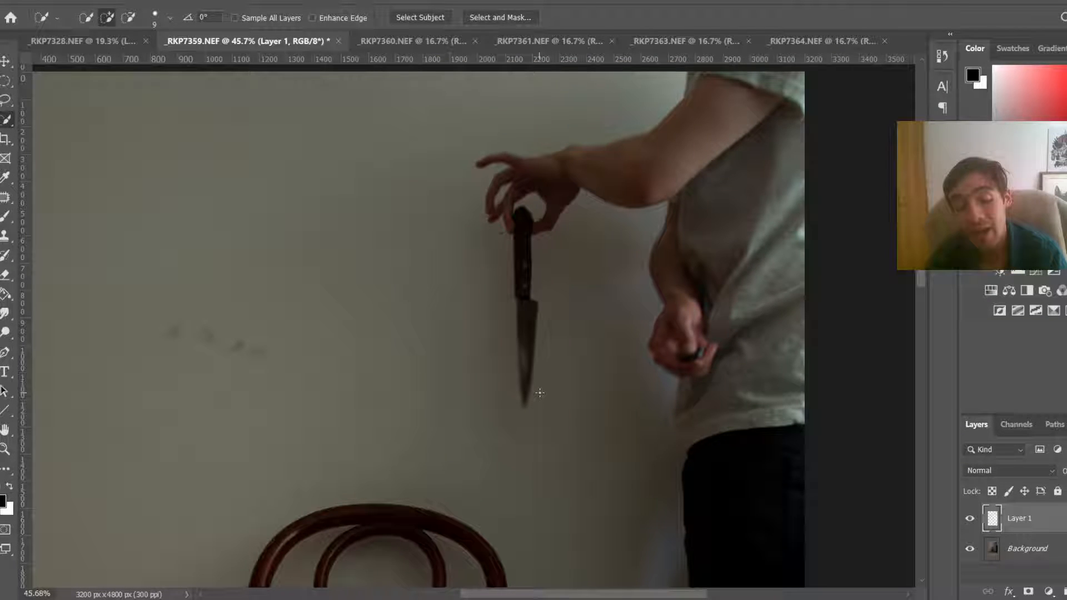
{"action": "key", "text": "v"}
{"action": "left_click_drag", "start_coordinate": [539, 393], "coordinate": [360, 142]}
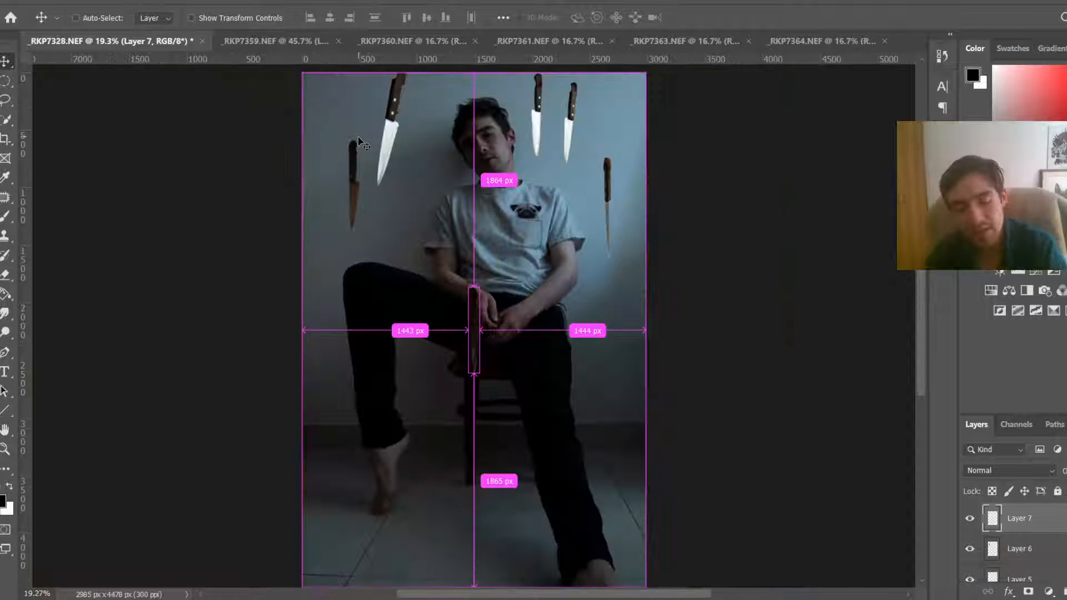
Step: Transform the new knife into place between the left knives and the man's head
{"action": "key", "text": "ctrl+t"}
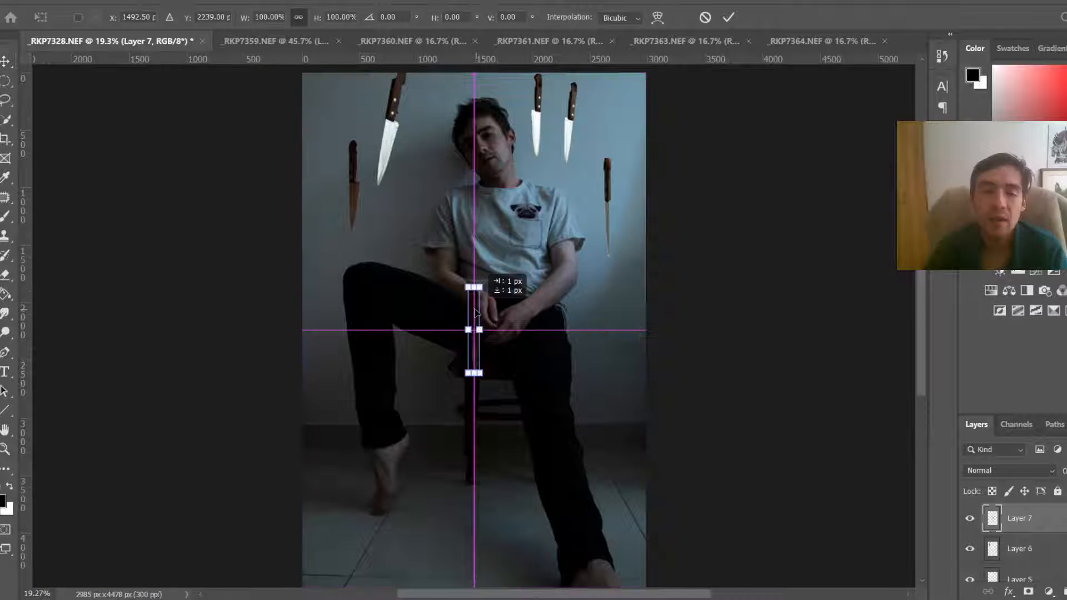
{"action": "left_click_drag", "start_coordinate": [479, 317], "coordinate": [417, 186]}
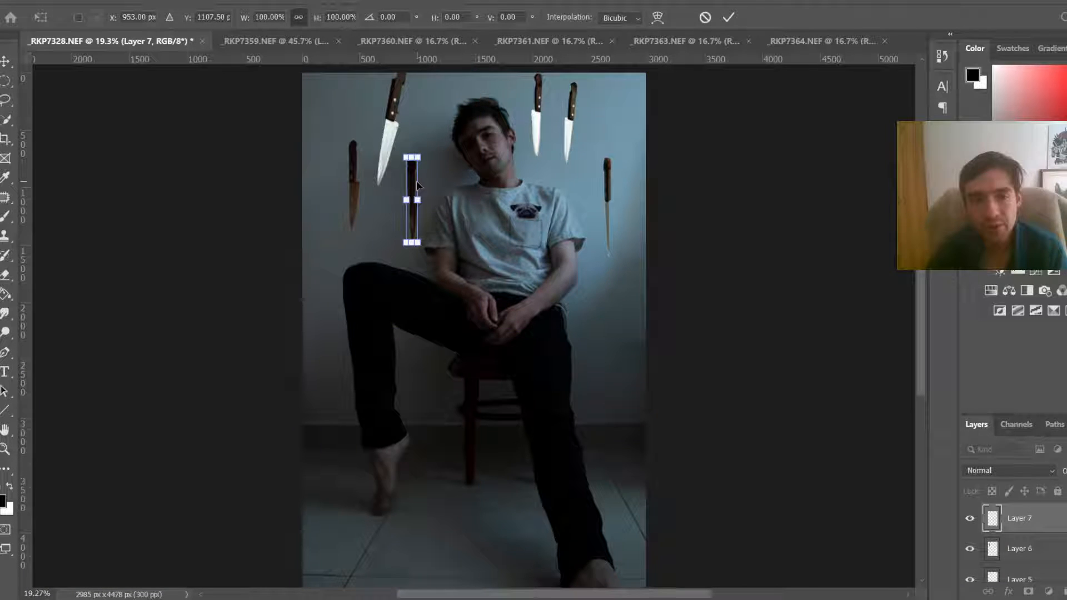
{"action": "key", "text": "Return"}
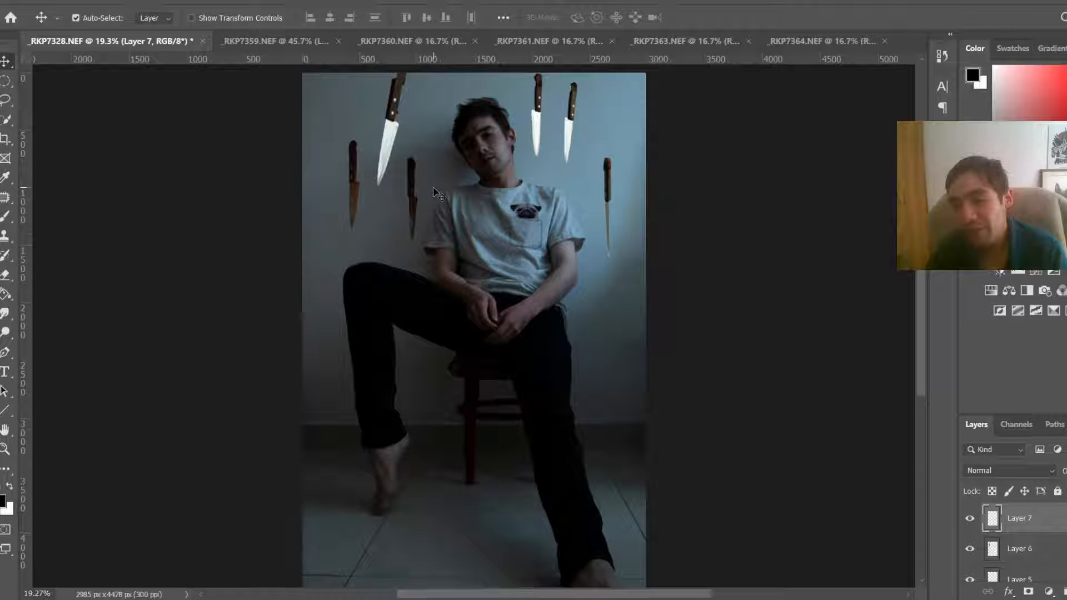
Step: Close the _RKP7359.NEF document
{"action": "left_click", "coordinate": [266, 38]}
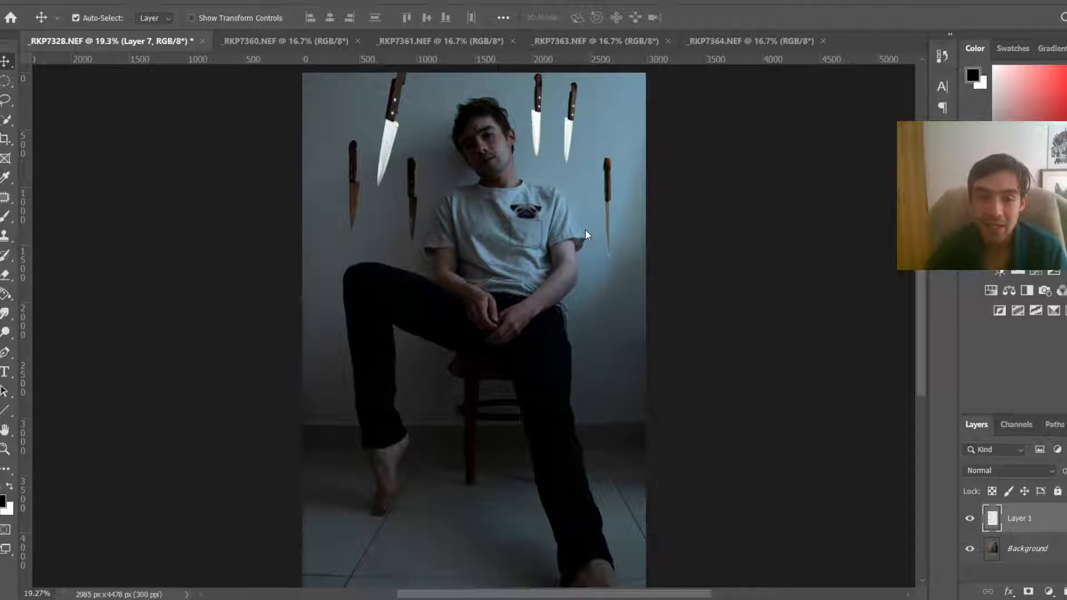
Step: Switch to _RKP7360.NEF, zoom in, and select the hanging knife from handle to tip with the Quick Selection tool
{"action": "left_click", "coordinate": [292, 42]}
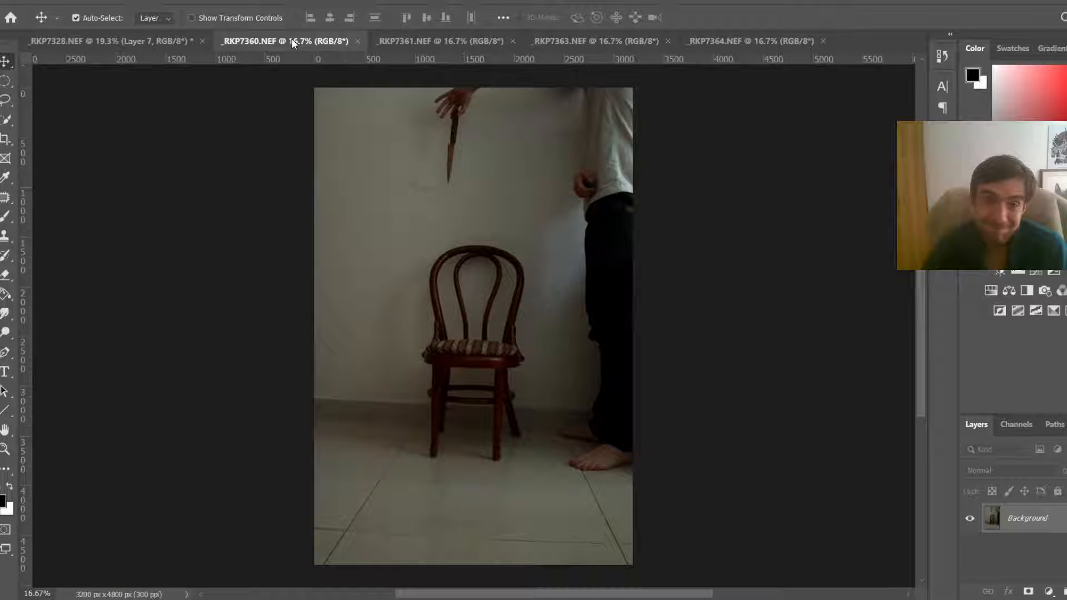
{"action": "key", "text": "w"}
{"action": "scroll", "coordinate": [445, 108], "scroll_direction": "up", "scroll_amount": 2}
{"action": "scroll", "coordinate": [465, 121], "scroll_direction": "up", "scroll_amount": 4}
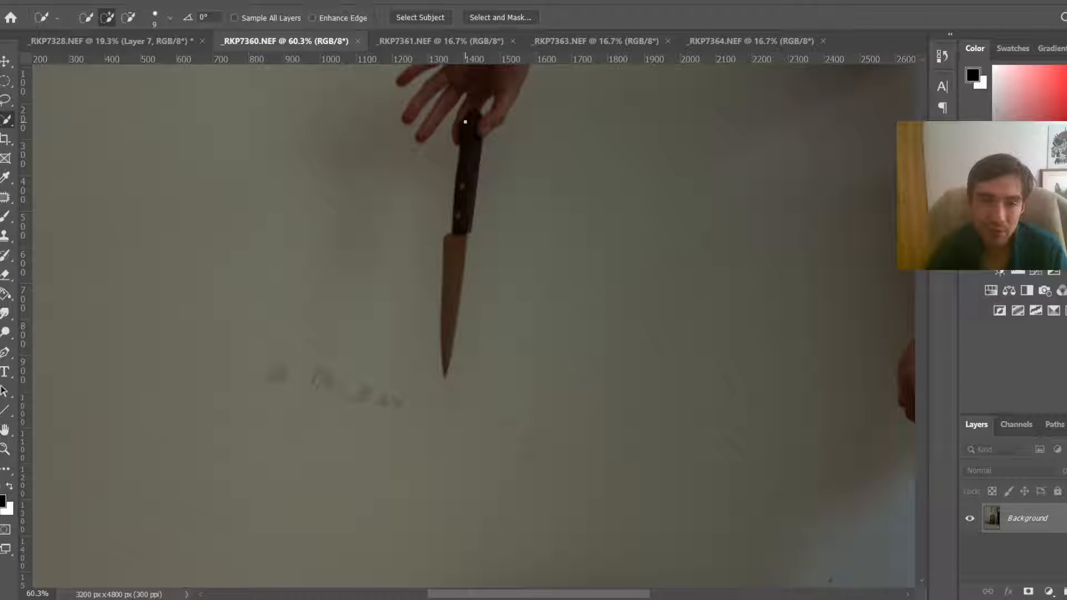
{"action": "key", "text": "bracketright"}
{"action": "key", "text": "bracketright"}
{"action": "key", "text": "bracketright"}
{"action": "key", "text": "bracketright"}
{"action": "key", "text": "bracketright"}
{"action": "left_click_drag", "start_coordinate": [475, 133], "coordinate": [436, 214]}
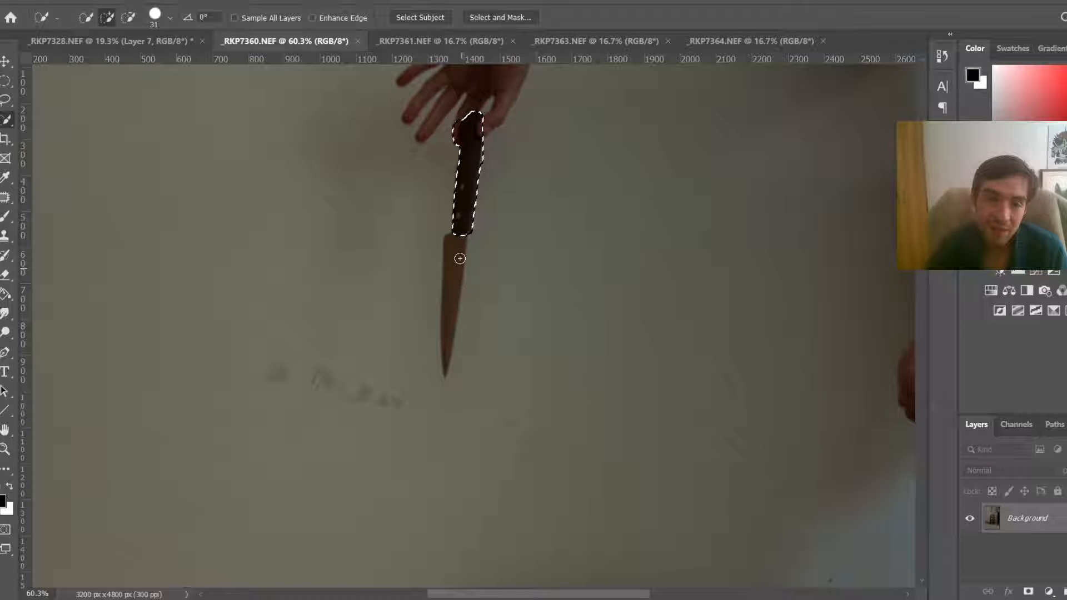
{"action": "left_click_drag", "start_coordinate": [459, 258], "coordinate": [452, 332]}
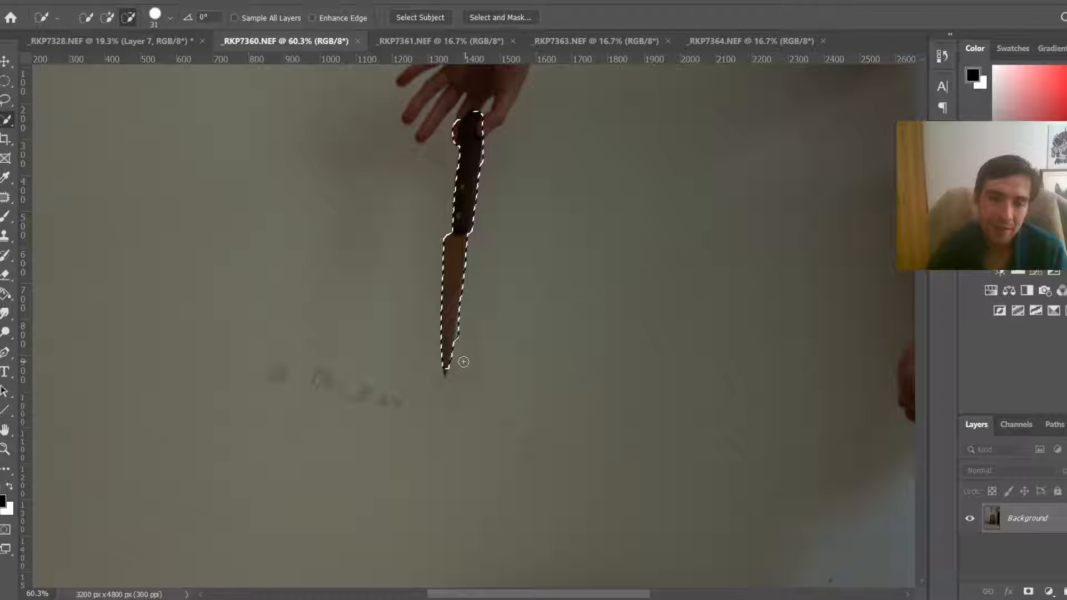
{"action": "left_click_drag", "start_coordinate": [464, 362], "coordinate": [443, 367]}
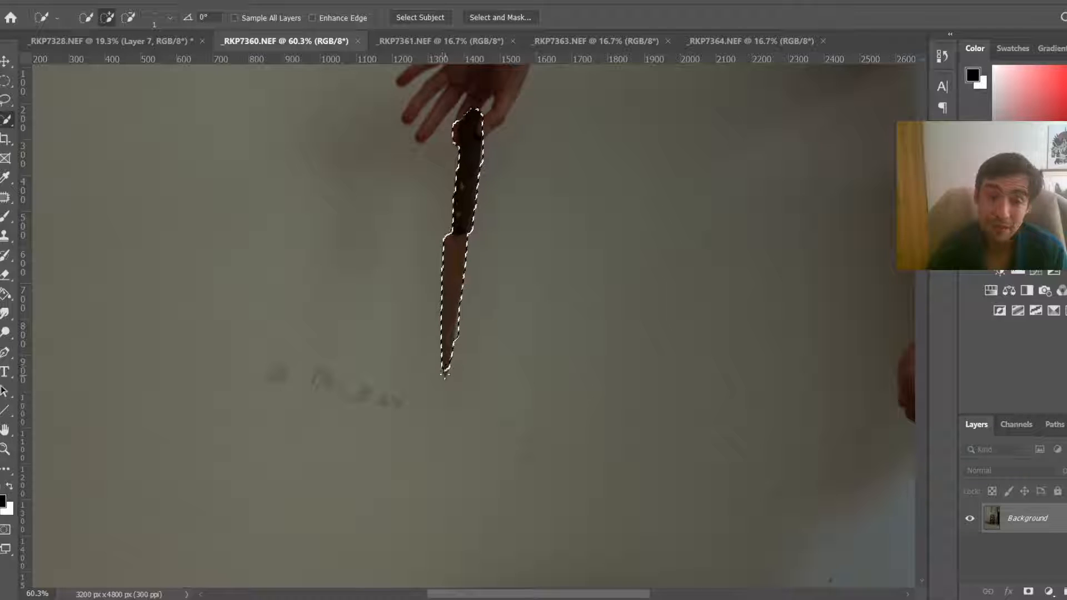
{"action": "left_click", "coordinate": [445, 374]}
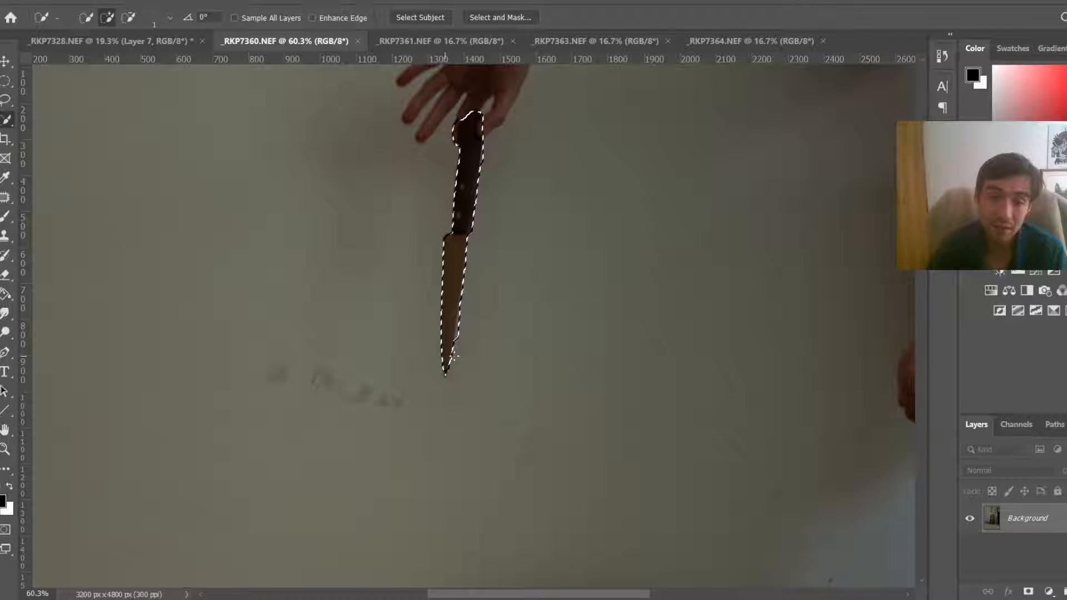
{"action": "left_click_drag", "start_coordinate": [455, 357], "coordinate": [461, 357]}
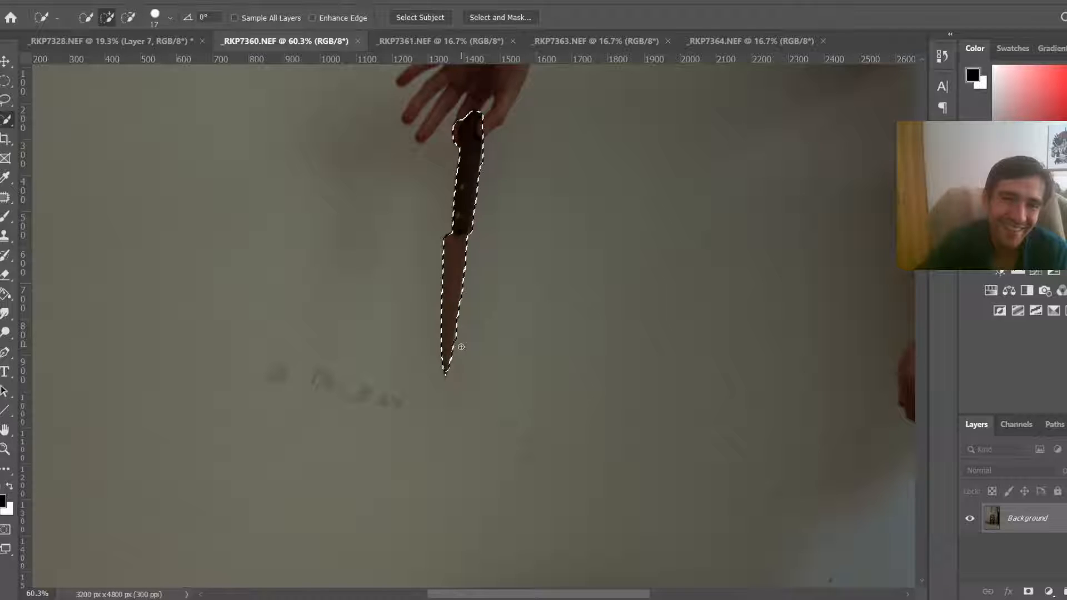
Step: Zoom in on the knife handle and refine the selection to exclude the fingers holding it
{"action": "scroll", "coordinate": [499, 104], "scroll_direction": "up", "scroll_amount": 5}
{"action": "key", "text": "bracketright"}
{"action": "key", "text": "bracketright"}
{"action": "left_click", "coordinate": [327, 246], "text": "alt"}
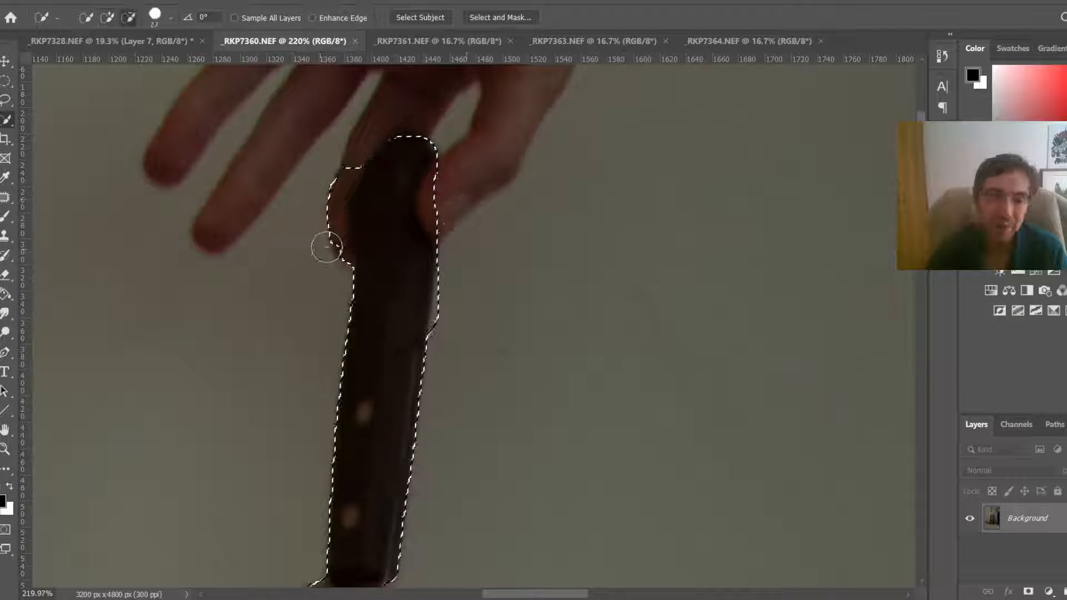
{"action": "left_click_drag", "start_coordinate": [327, 247], "coordinate": [365, 166]}
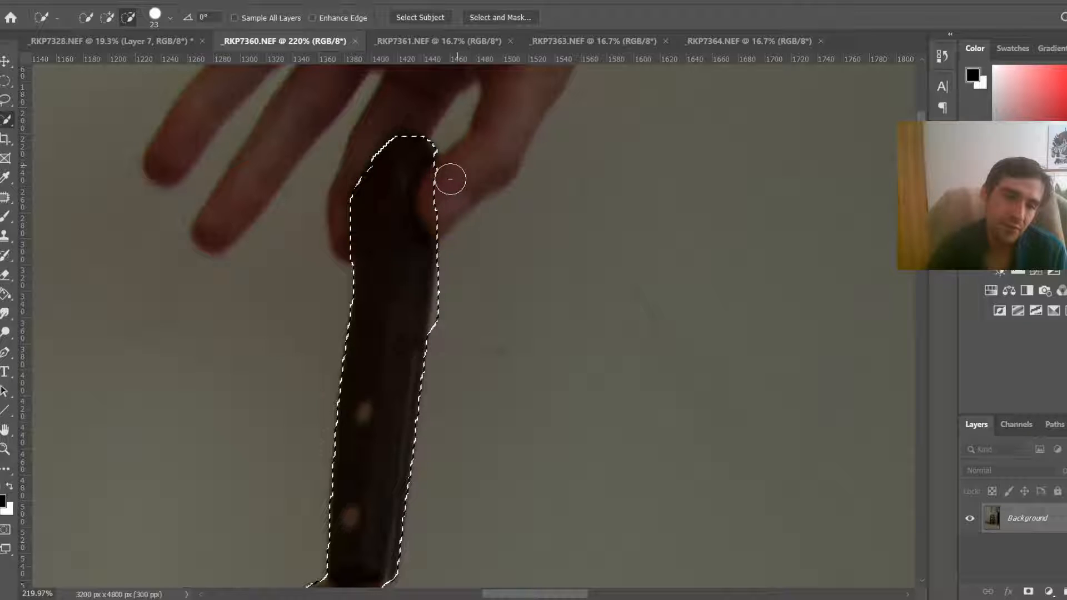
{"action": "left_click_drag", "start_coordinate": [447, 172], "coordinate": [466, 285]}
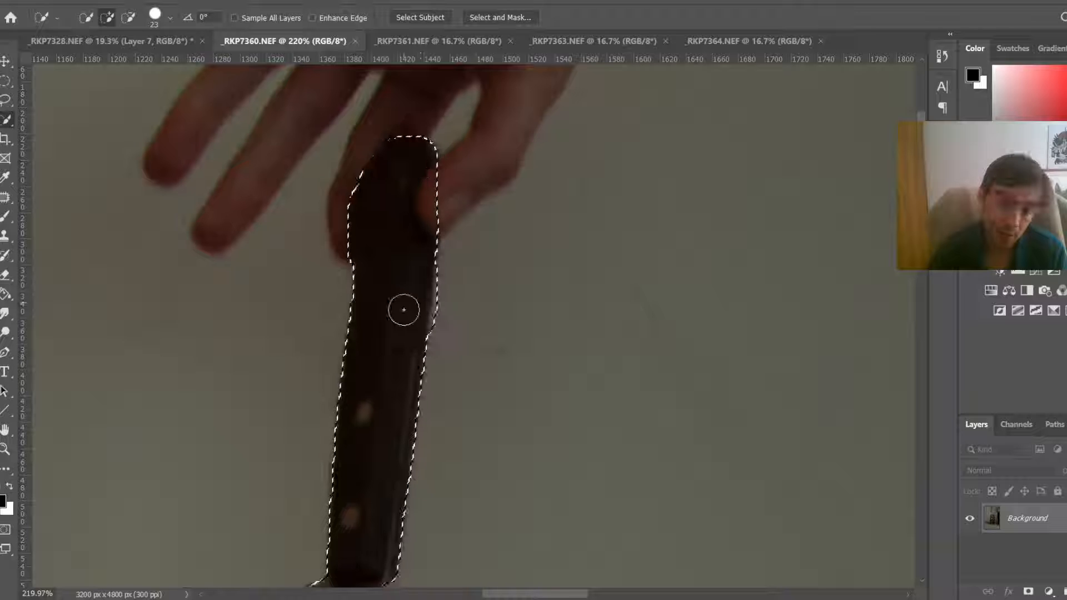
Step: Copy the knife onto its own layer, bring it into _RKP7328.NEF, and move it to the upper left beside the left knives
{"action": "key", "text": "ctrl+j"}
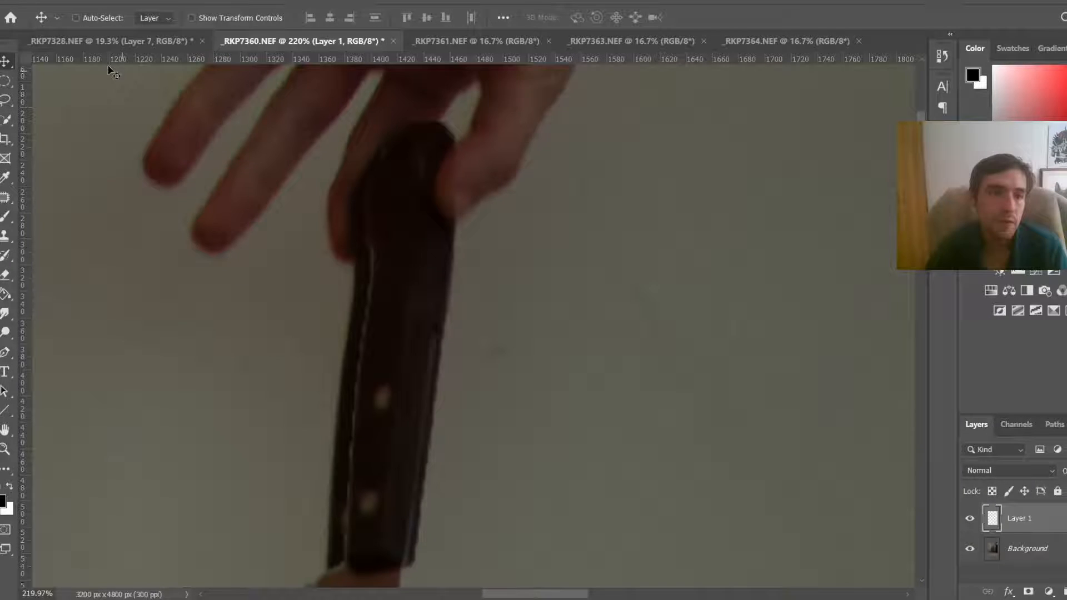
{"action": "left_click", "coordinate": [85, 43]}
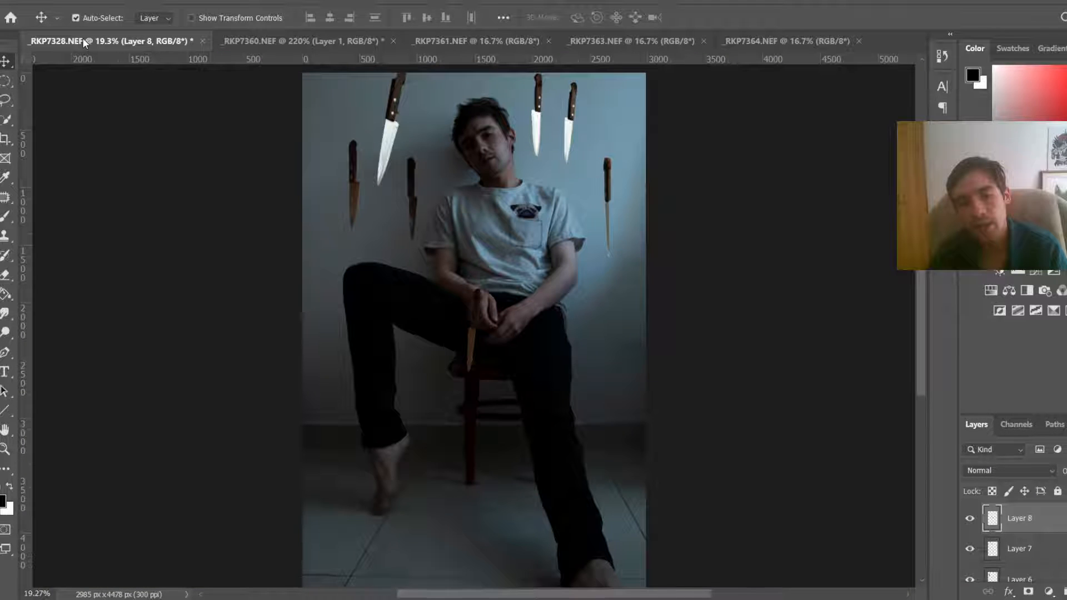
{"action": "key", "text": "ctrl+t"}
{"action": "left_click_drag", "start_coordinate": [489, 305], "coordinate": [342, 39]}
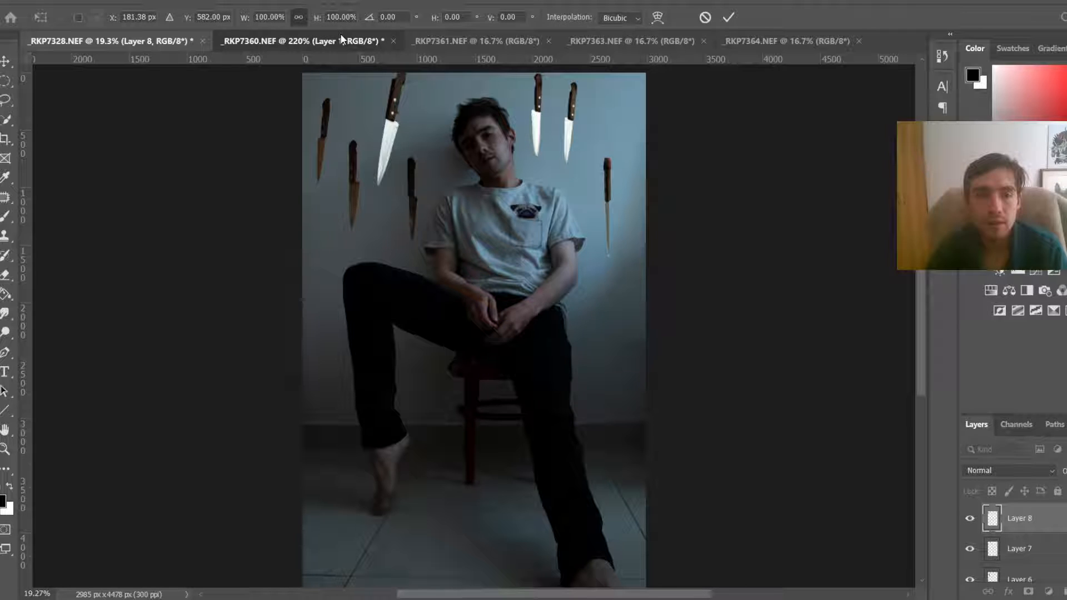
Step: Close the _RKP7360.NEF document without saving changes
{"action": "left_click", "coordinate": [393, 41]}
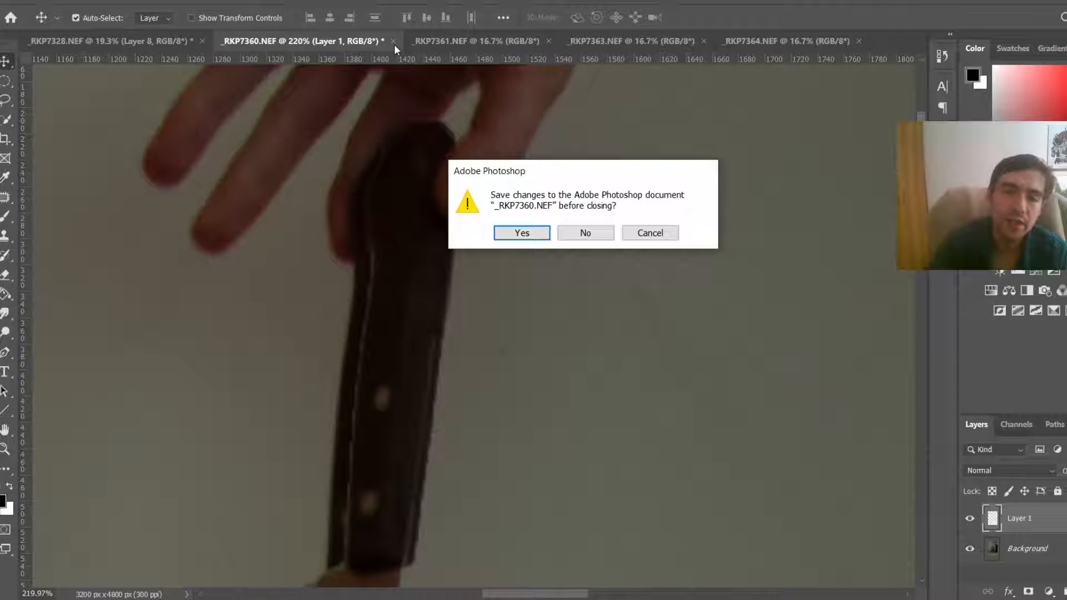
{"action": "left_click", "coordinate": [587, 233]}
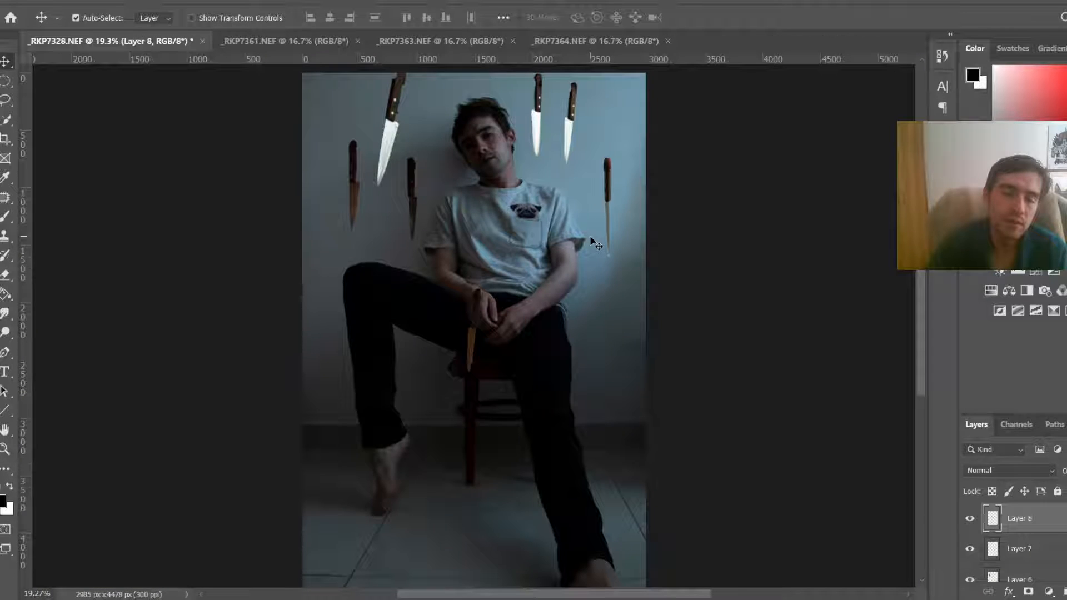
Step: Switch to _RKP7361.NEF and select the hanging knife from handle to tip with the Quick Selection tool
{"action": "key", "text": "ctrl+Tab"}
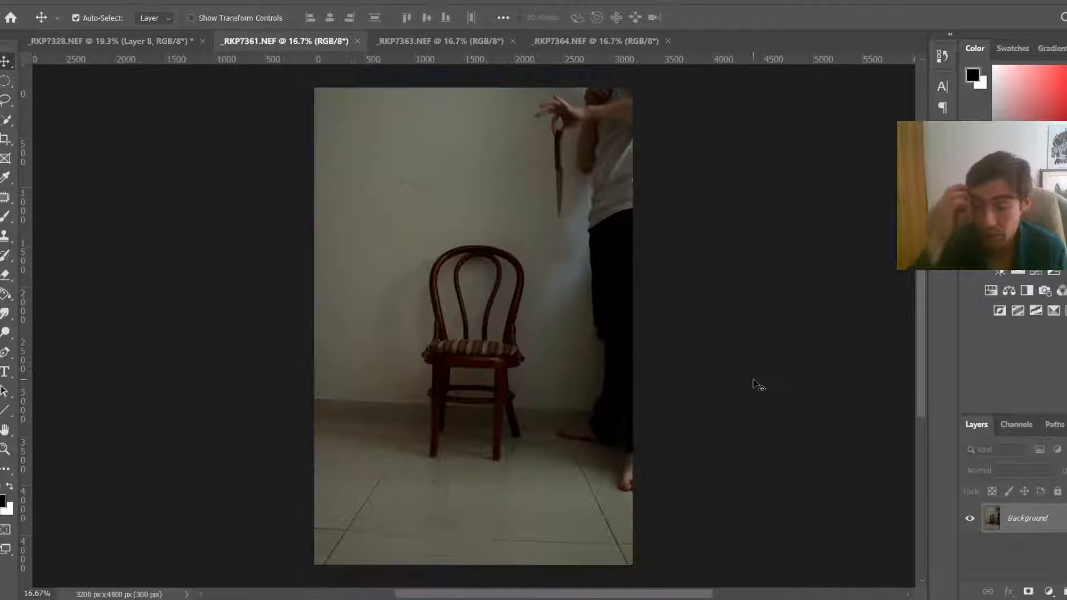
{"action": "key", "text": "w"}
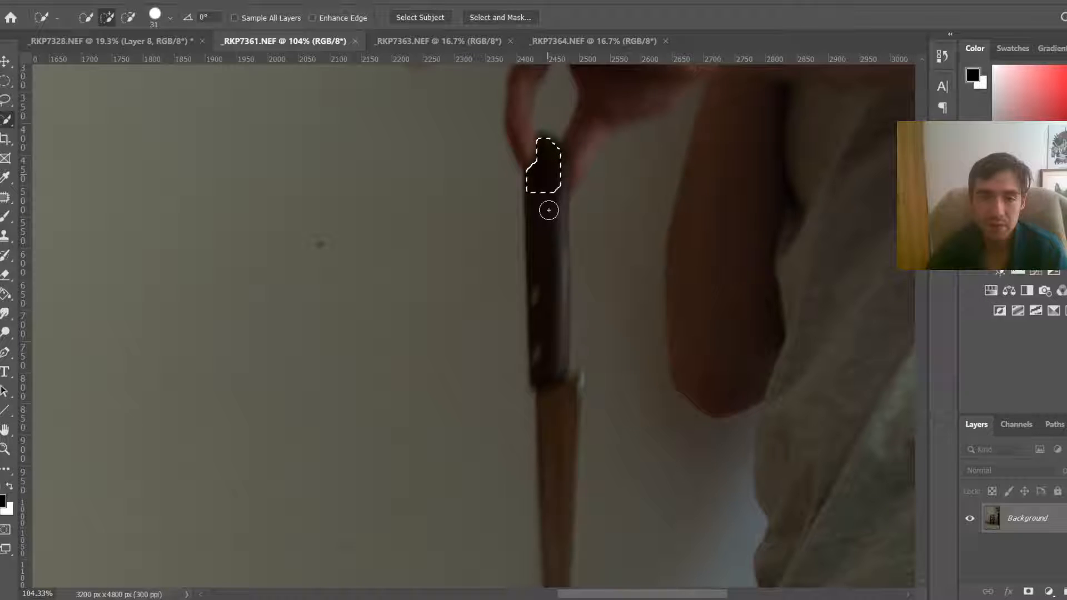
{"action": "left_click_drag", "start_coordinate": [548, 210], "coordinate": [558, 514]}
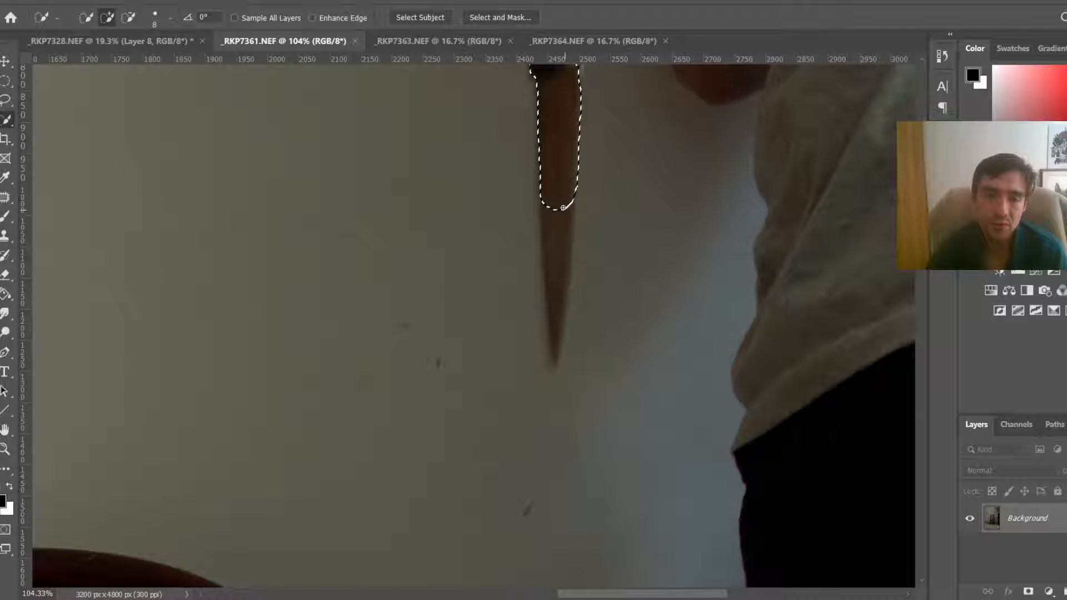
{"action": "left_click_drag", "start_coordinate": [563, 207], "coordinate": [559, 366]}
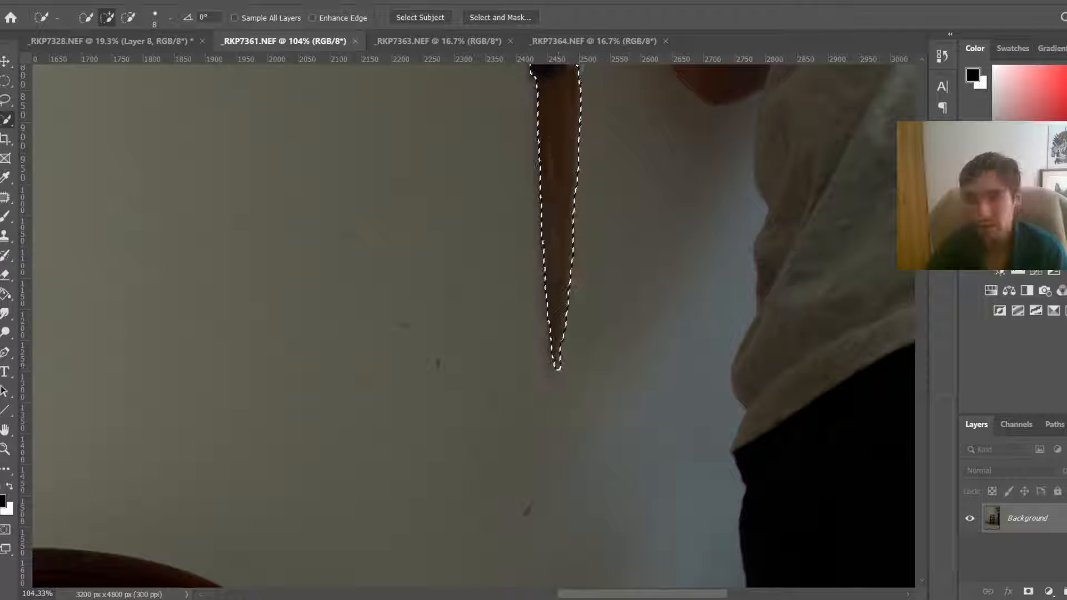
{"action": "scroll", "coordinate": [620, 329], "scroll_direction": "up", "scroll_amount": 5}
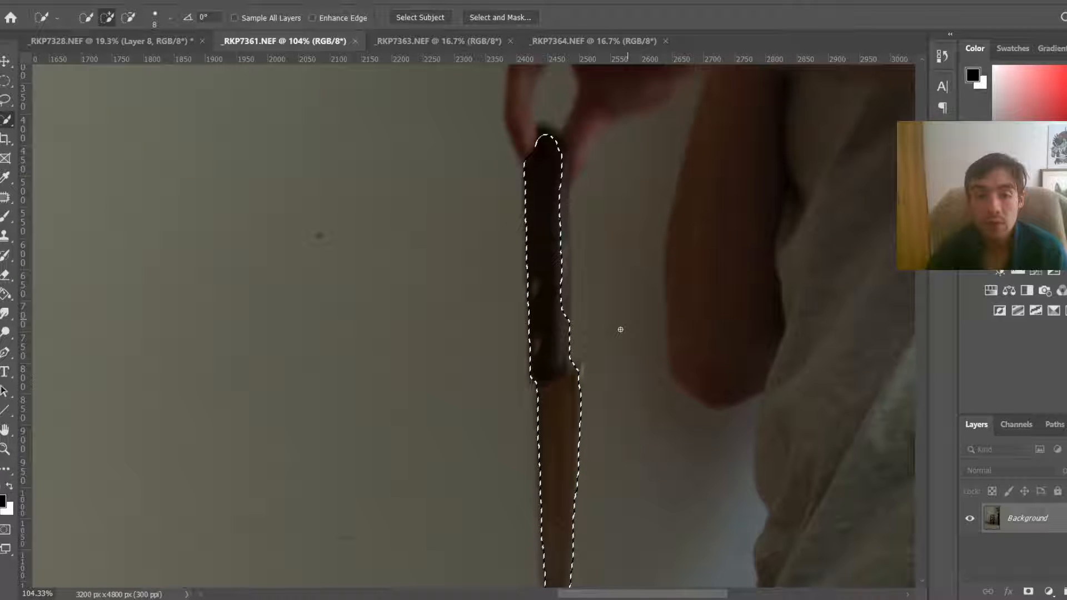
{"action": "left_click", "coordinate": [562, 257]}
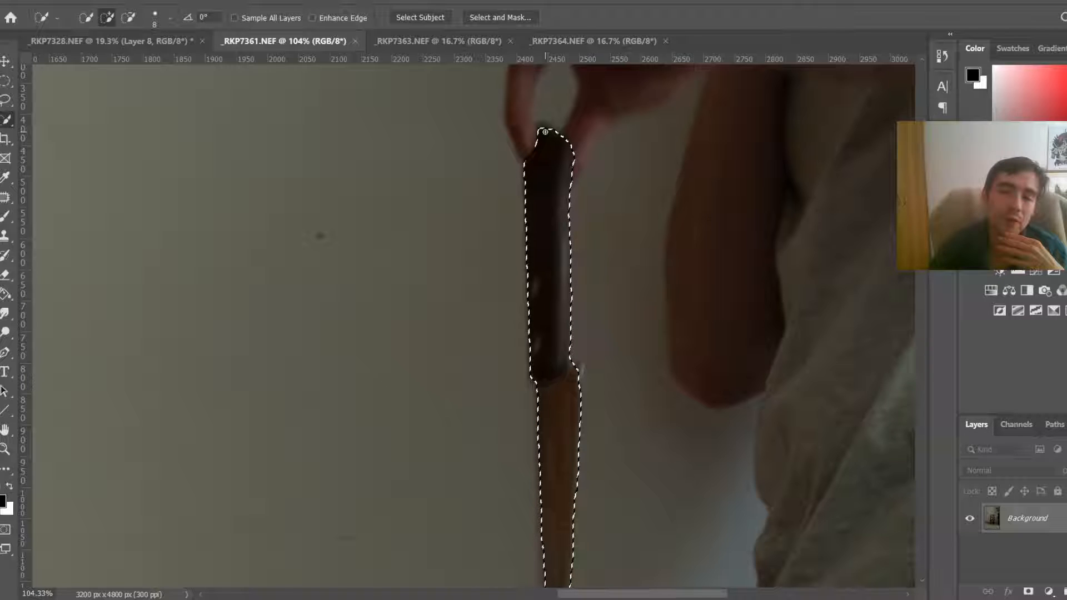
Step: Copy the selected knife onto its own layer and switch back to _RKP7328.NEF
{"action": "key", "text": "ctrl+j"}
{"action": "scroll", "coordinate": [546, 132], "scroll_direction": "down", "scroll_amount": 3}
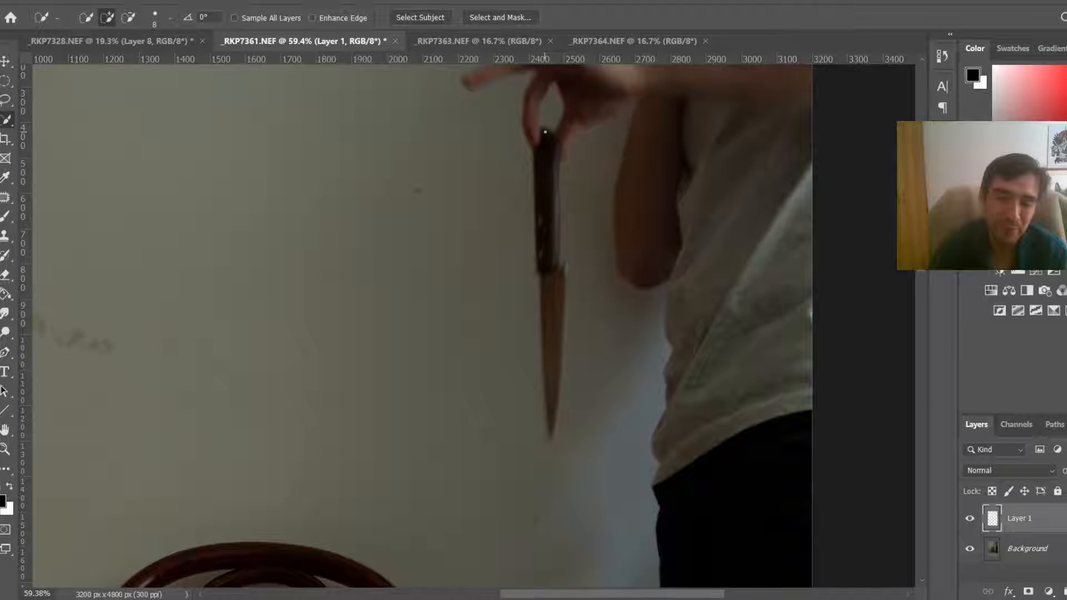
{"action": "key", "text": "v"}
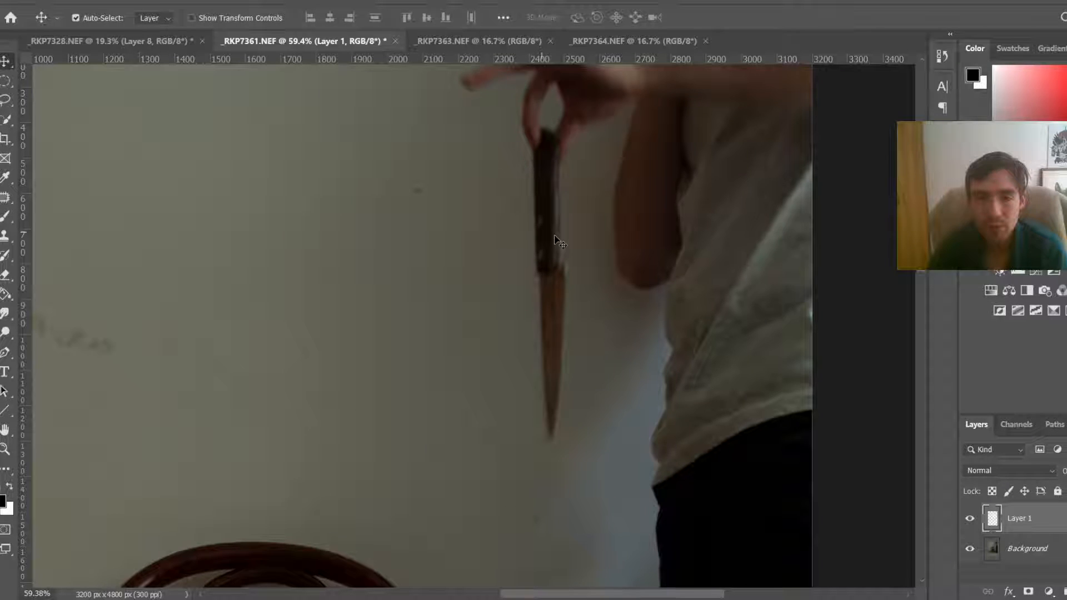
{"action": "left_click_drag", "start_coordinate": [555, 240], "coordinate": [398, 236]}
{"action": "left_click", "coordinate": [173, 42]}
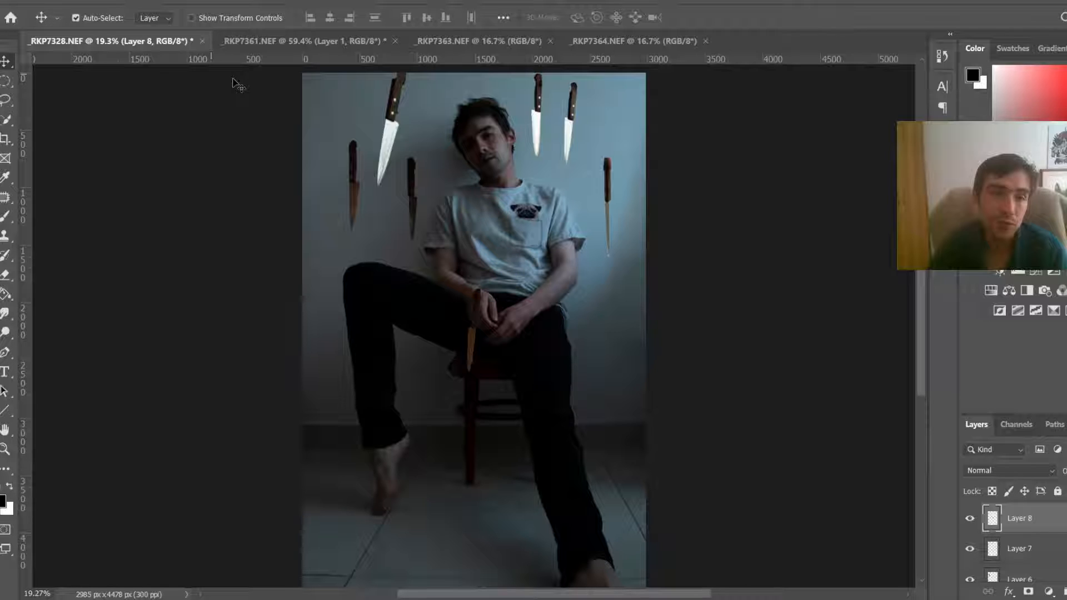
Step: Paste the knife and transform it into the upper right corner beside the rightmost knife
{"action": "key", "text": "ctrl+v"}
{"action": "key", "text": "ctrl+t"}
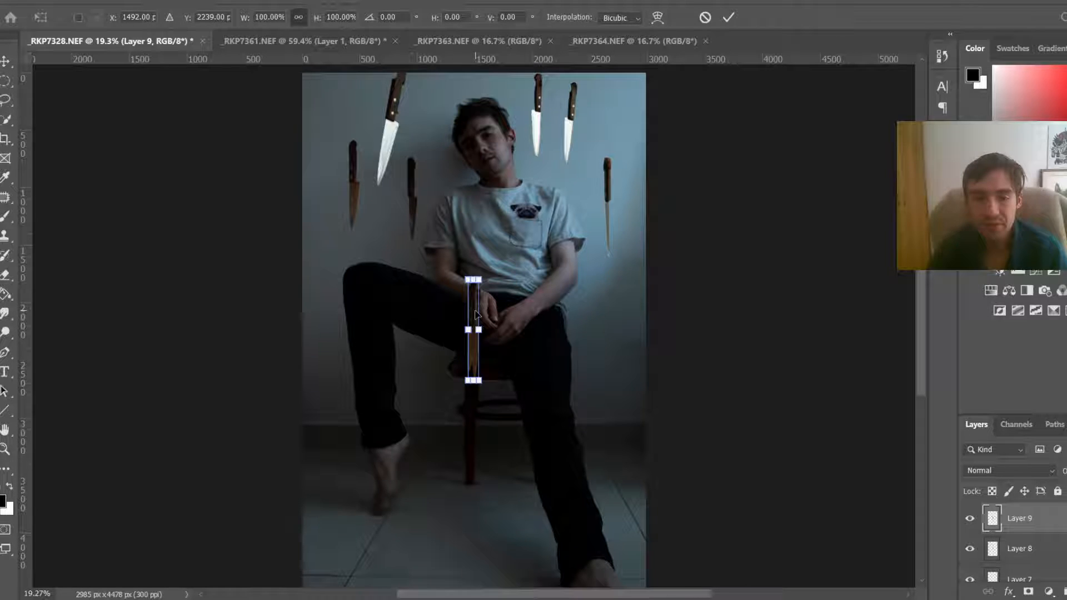
{"action": "left_click_drag", "start_coordinate": [476, 314], "coordinate": [626, 115]}
{"action": "key", "text": "Return"}
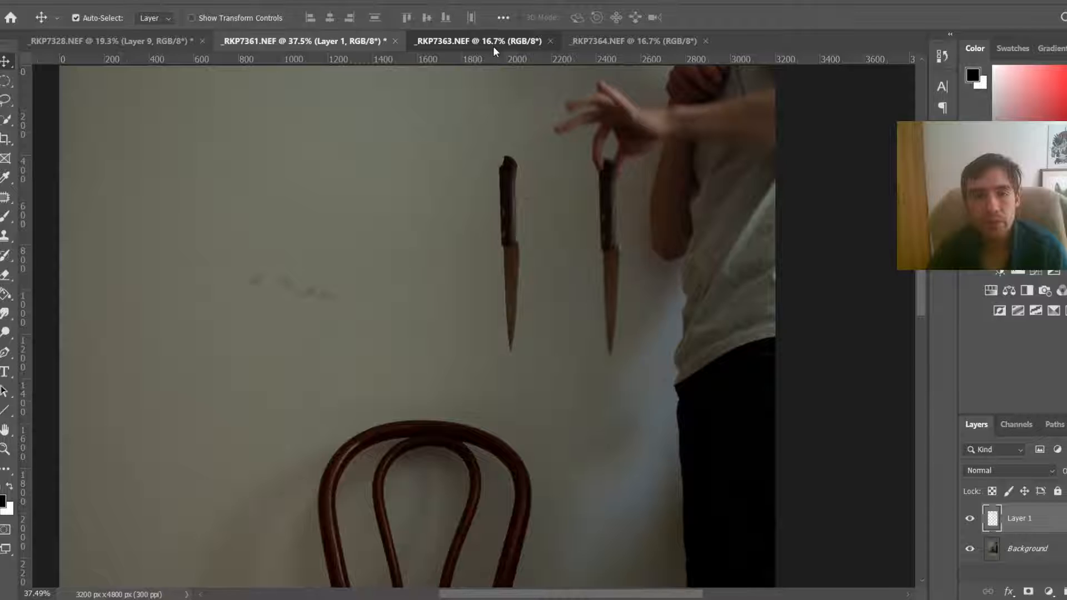
Step: Switch to _RKP7363.NEF, zoom in on the hanging knife, and select it from handle to tip with the Quick Selection tool
{"action": "left_click", "coordinate": [492, 42]}
{"action": "key", "text": "w"}
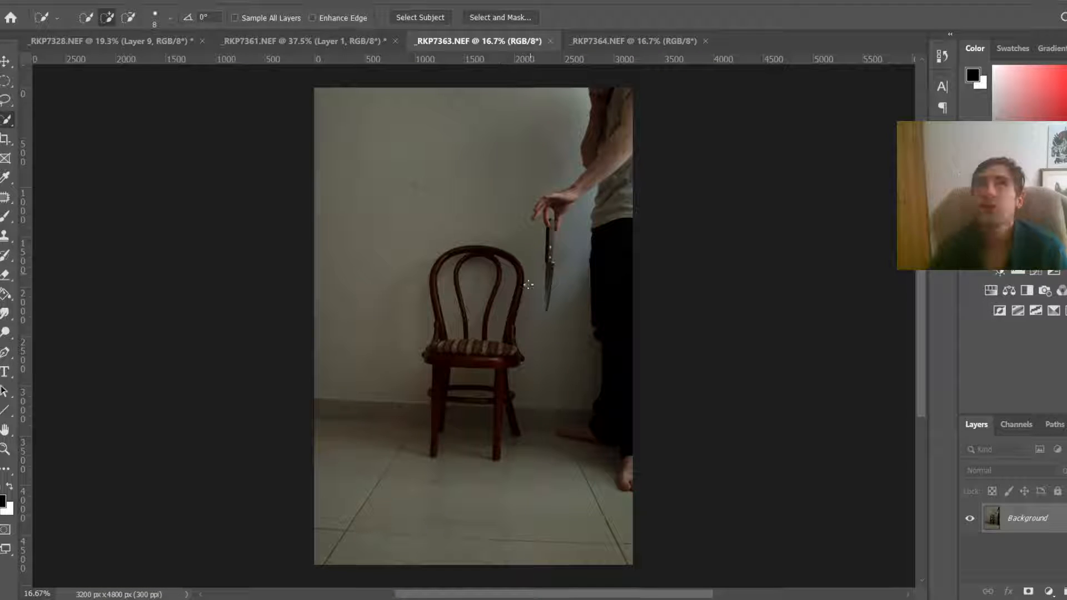
{"action": "scroll", "coordinate": [528, 287], "scroll_direction": "up", "scroll_amount": 2}
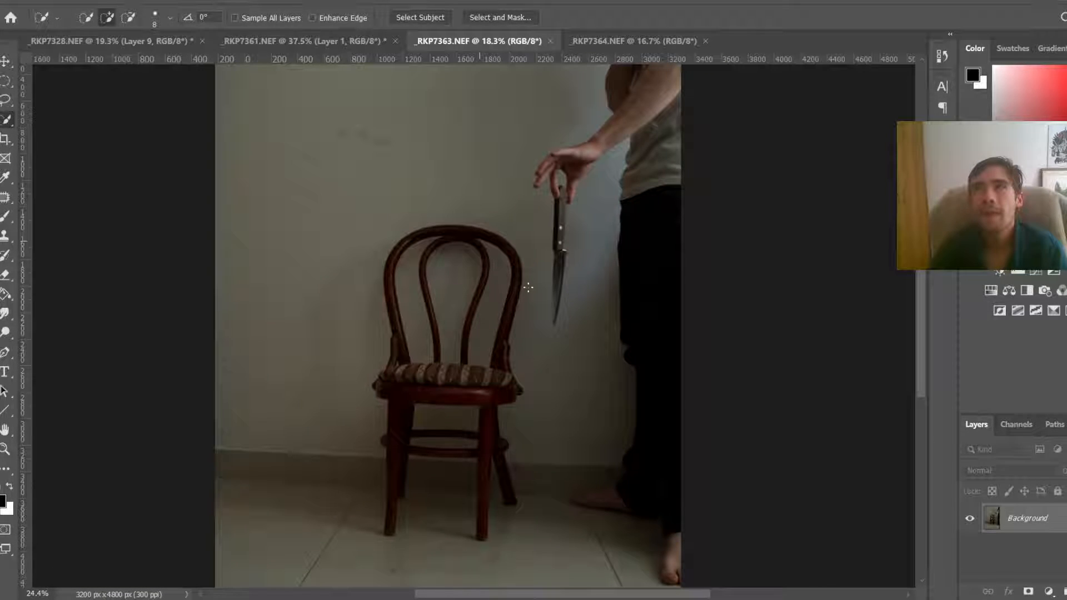
{"action": "scroll", "coordinate": [528, 287], "scroll_direction": "up", "scroll_amount": 2}
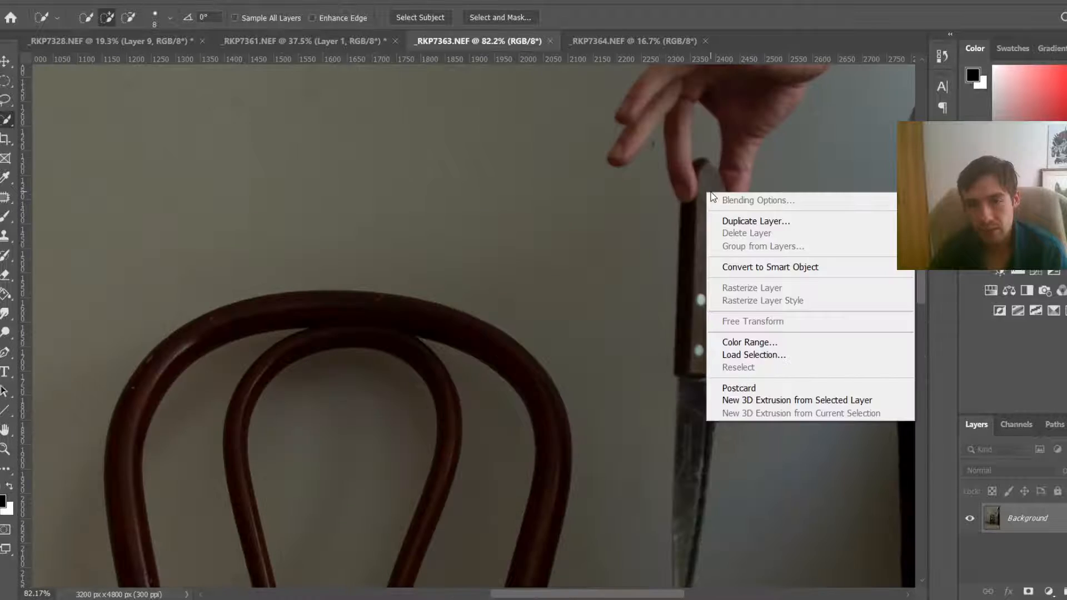
{"action": "left_click", "coordinate": [625, 297]}
{"action": "key", "text": "space"}
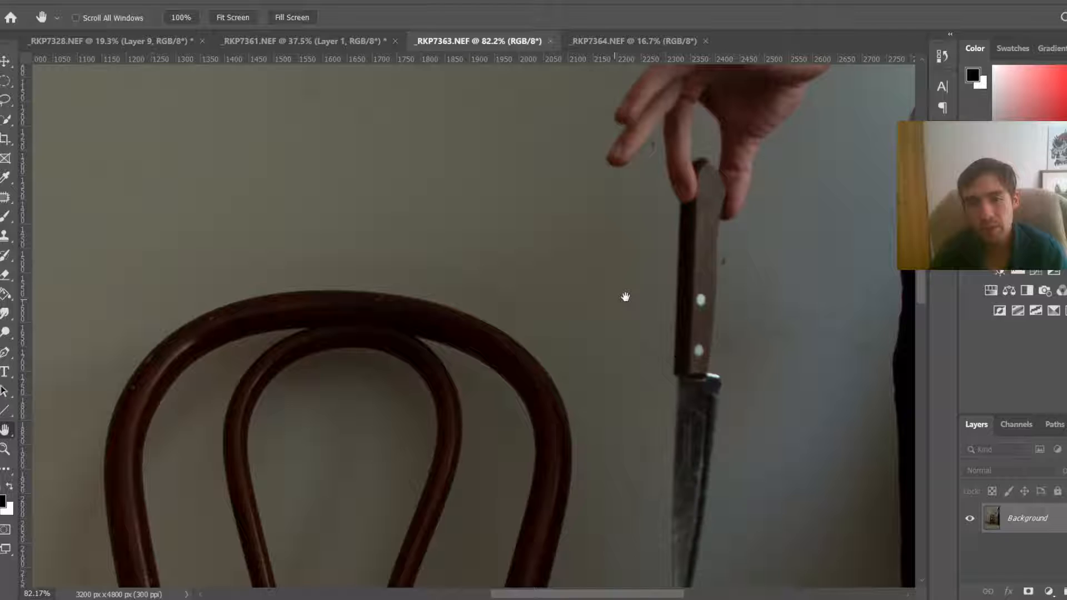
{"action": "left_click_drag", "start_coordinate": [626, 298], "coordinate": [563, 279]}
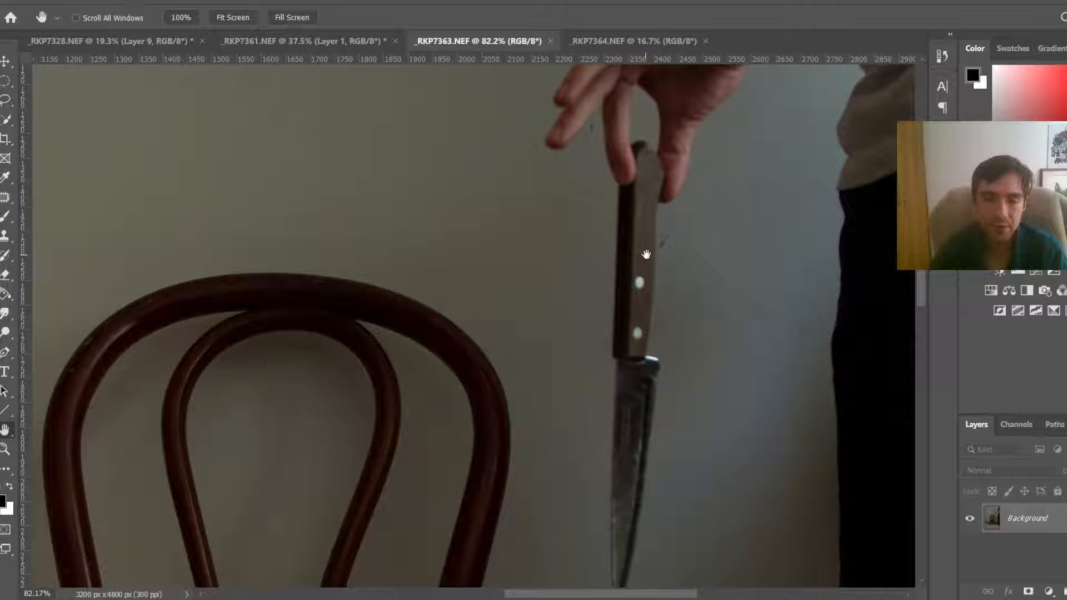
{"action": "left_click", "coordinate": [645, 151]}
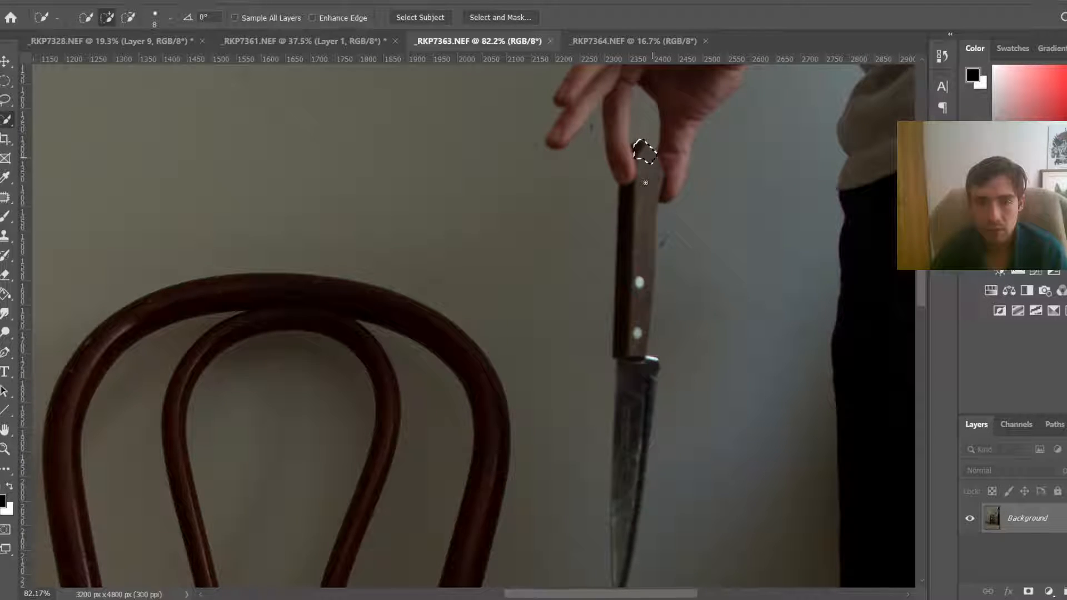
{"action": "left_click_drag", "start_coordinate": [643, 147], "coordinate": [618, 579]}
{"action": "left_click_drag", "start_coordinate": [919, 270], "coordinate": [920, 287]}
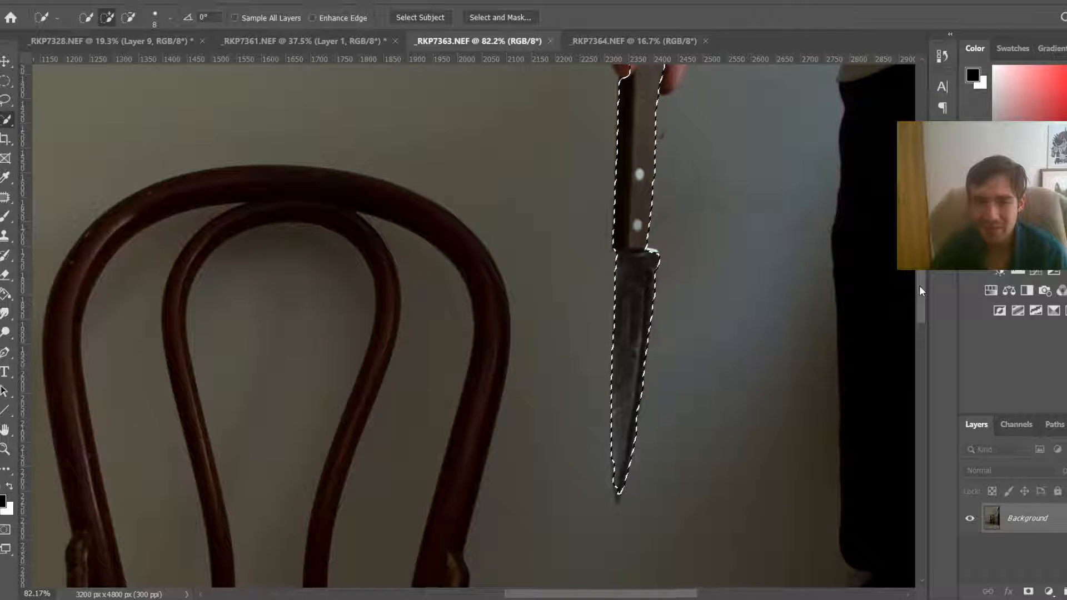
{"action": "left_click", "coordinate": [615, 490]}
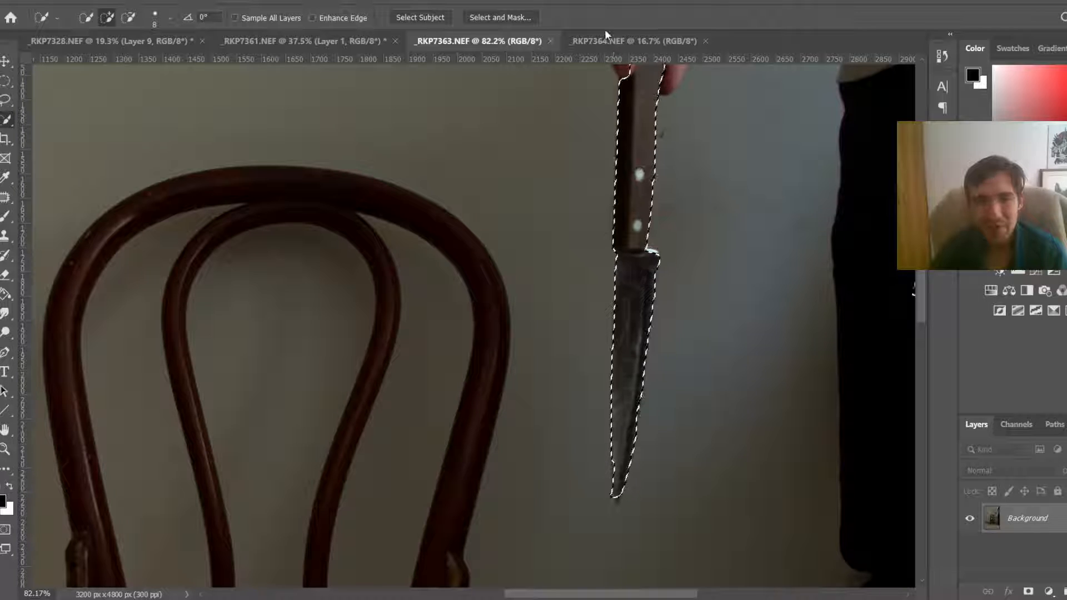
{"action": "scroll", "coordinate": [926, 292], "scroll_direction": "up", "scroll_amount": 2}
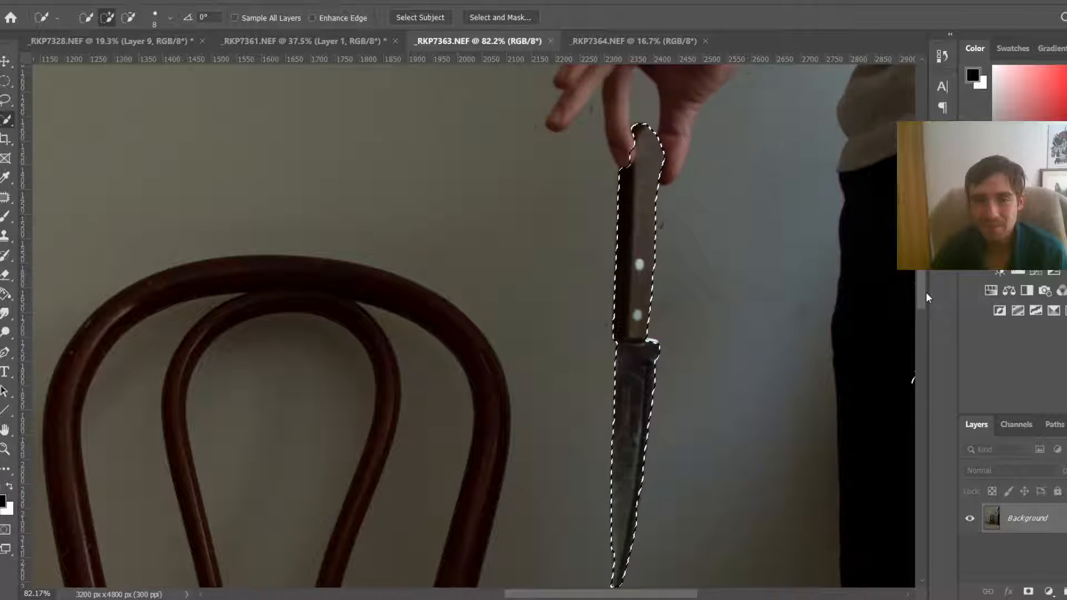
Step: Extend the knife selection in _RKP7363.NEF to include the top of the handle, then copy the knife onto its own layer
{"action": "scroll", "coordinate": [925, 293], "scroll_direction": "down", "scroll_amount": 2}
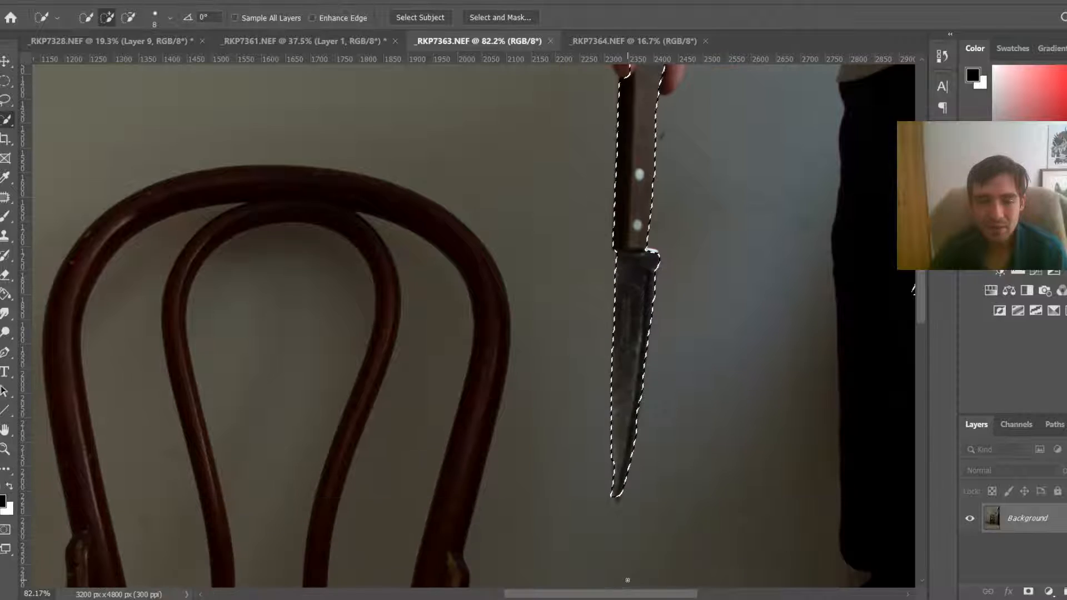
{"action": "left_click_drag", "start_coordinate": [629, 594], "coordinate": [650, 594]}
{"action": "right_click", "coordinate": [824, 300], "text": "alt"}
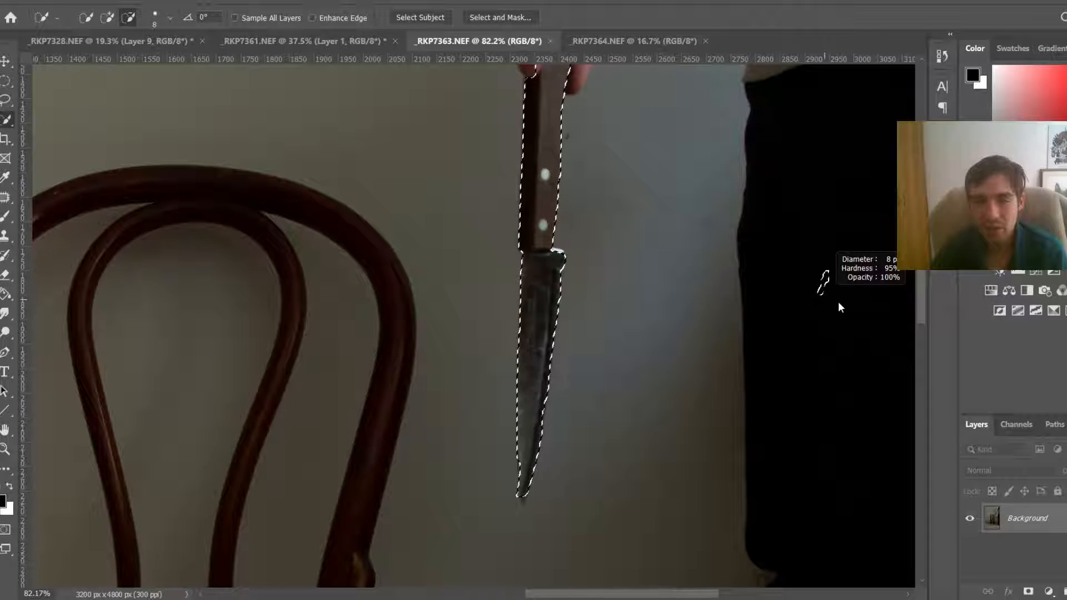
{"action": "scroll", "coordinate": [521, 129], "scroll_direction": "up", "scroll_amount": 3}
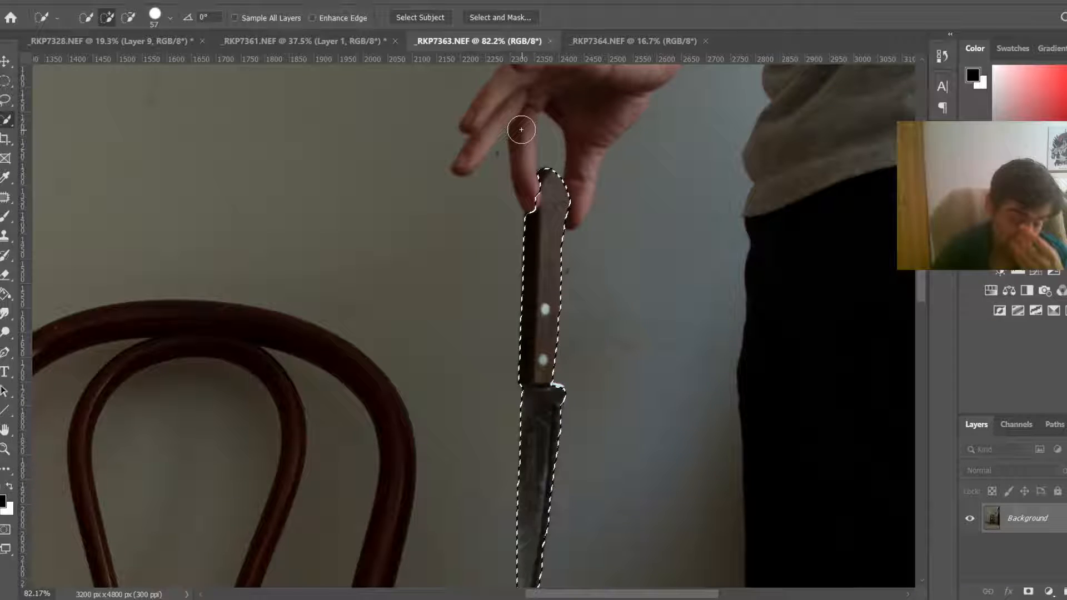
{"action": "scroll", "coordinate": [567, 202], "scroll_direction": "up", "scroll_amount": 2}
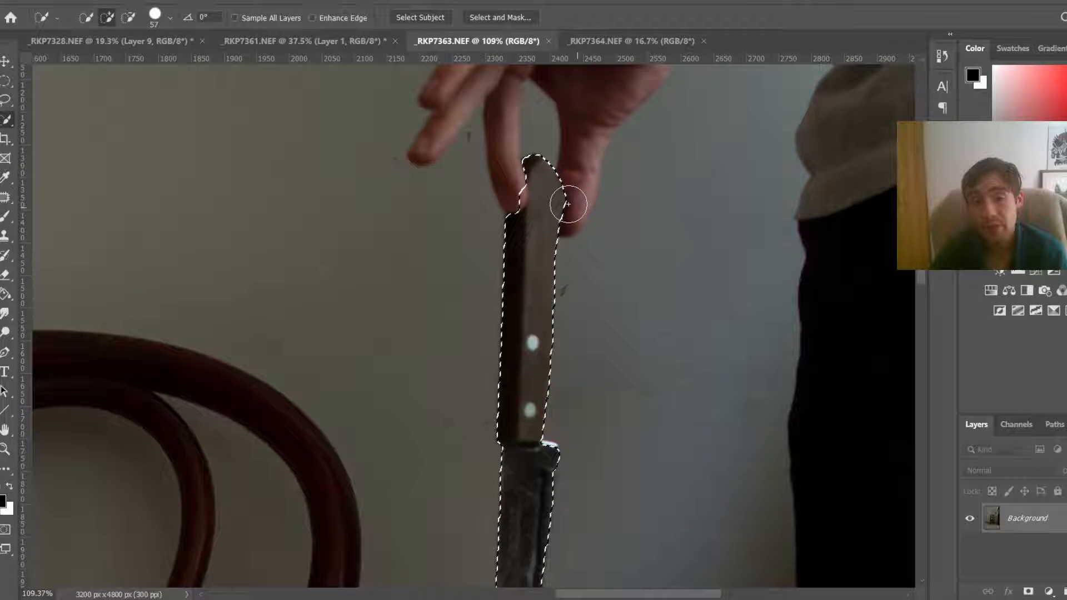
{"action": "scroll", "coordinate": [524, 186], "scroll_direction": "up", "scroll_amount": 2}
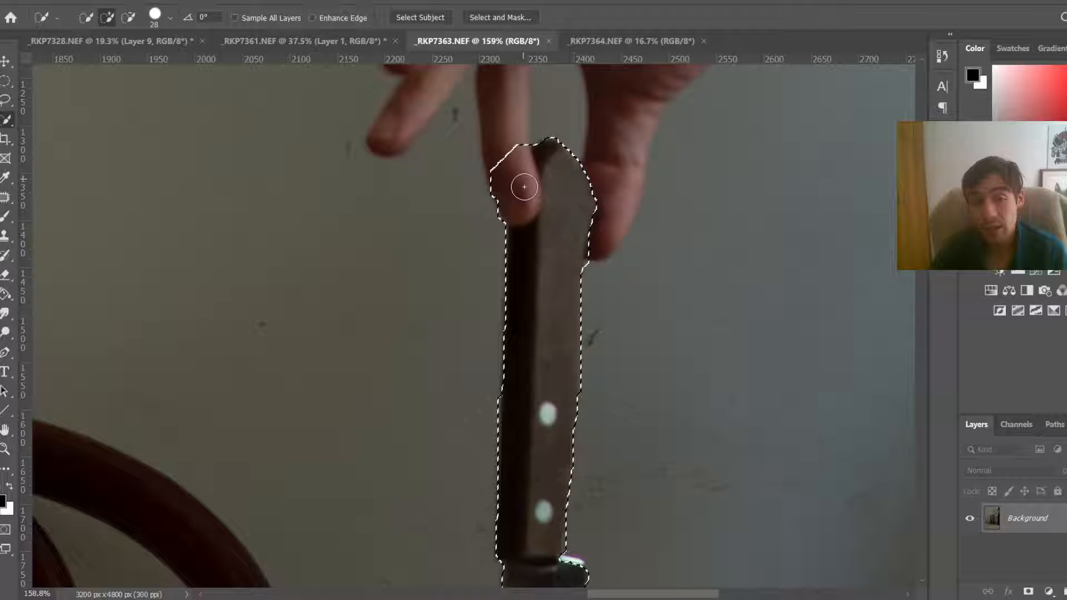
{"action": "left_click_drag", "start_coordinate": [524, 186], "coordinate": [493, 214]}
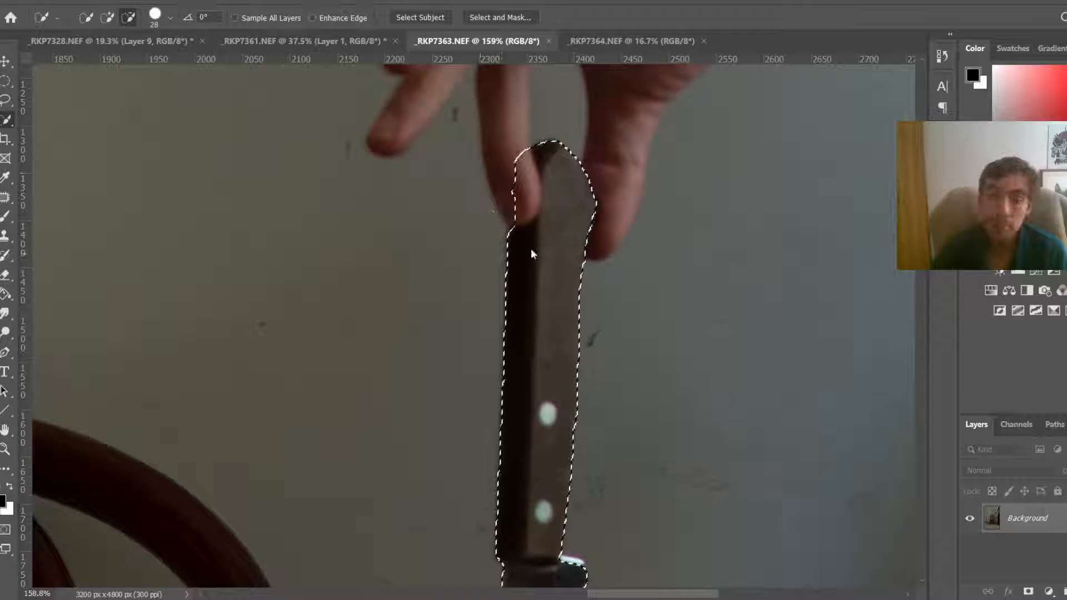
{"action": "left_click", "coordinate": [540, 215]}
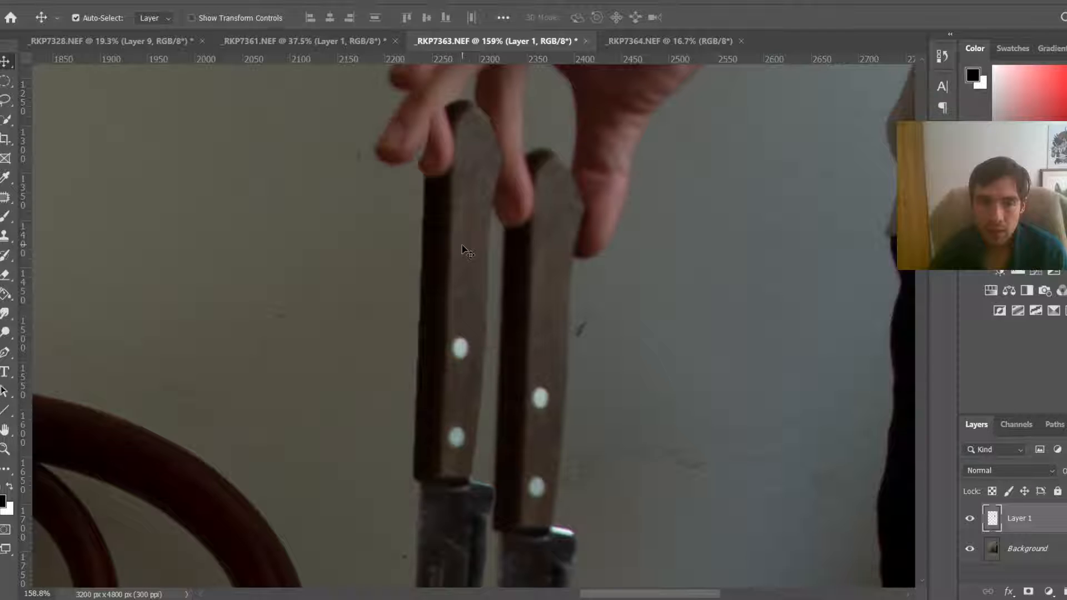
Step: Switch to _RKP7328.NEF, paste the knife and transform it into the upper left corner at the photo's edge
{"action": "left_click", "coordinate": [118, 42]}
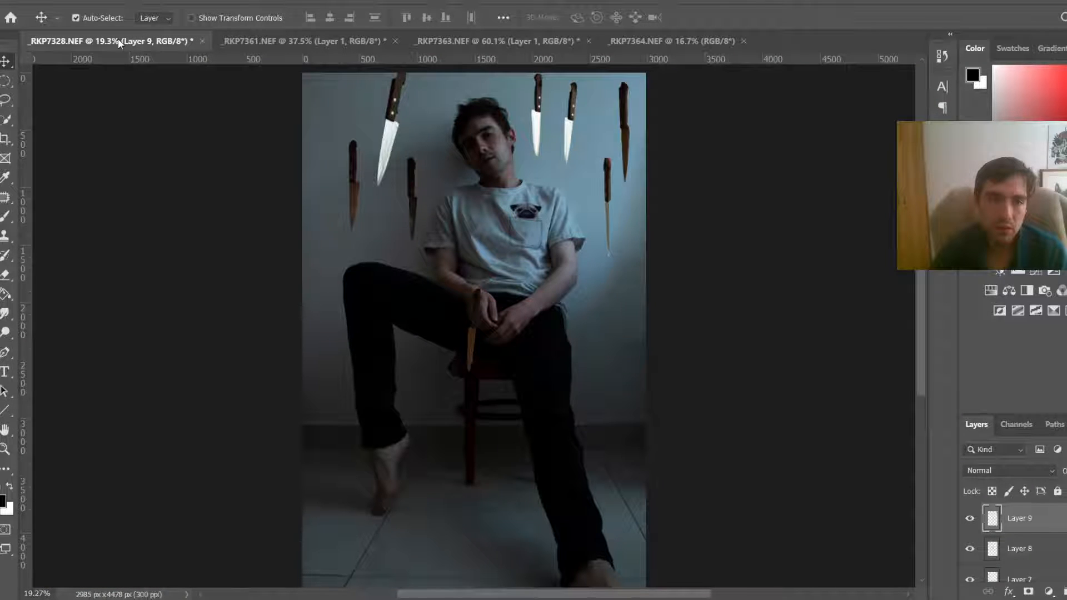
{"action": "key", "text": "ctrl+v"}
{"action": "key", "text": "ctrl+t"}
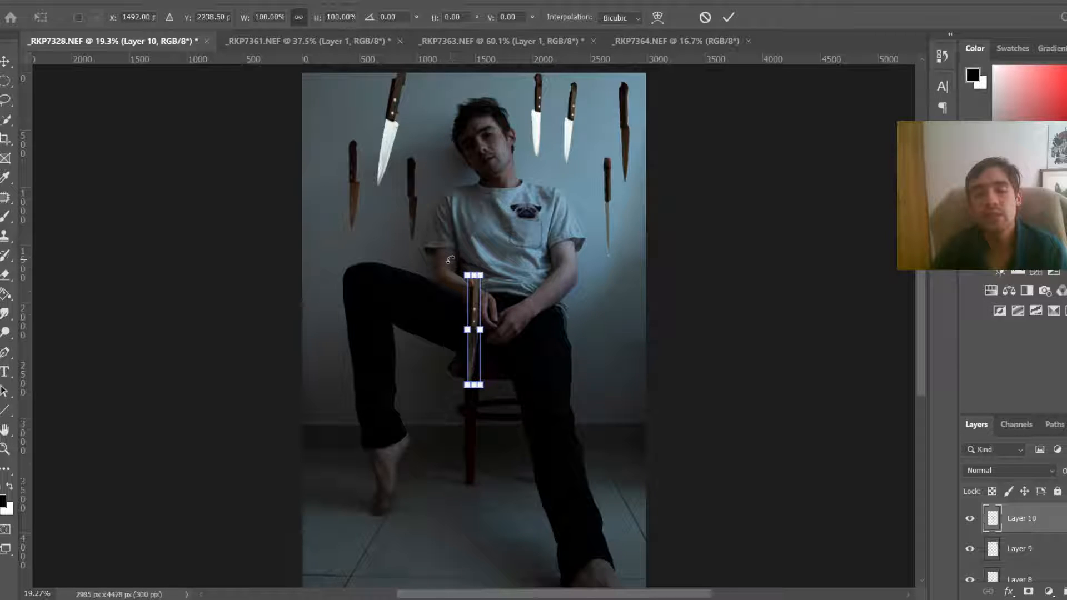
{"action": "left_click_drag", "start_coordinate": [475, 311], "coordinate": [325, 114]}
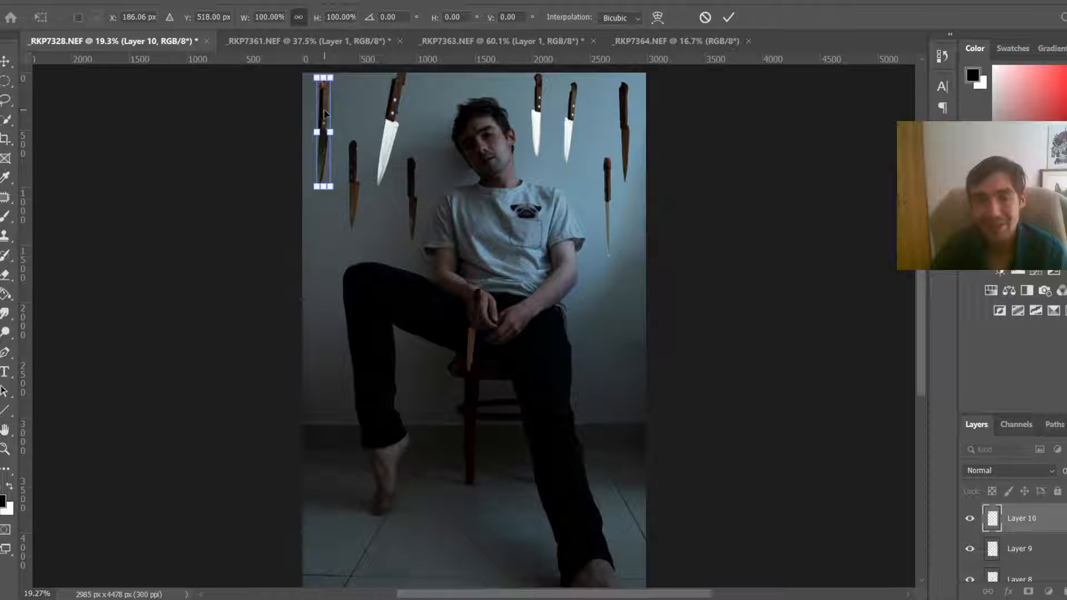
{"action": "key", "text": "Return"}
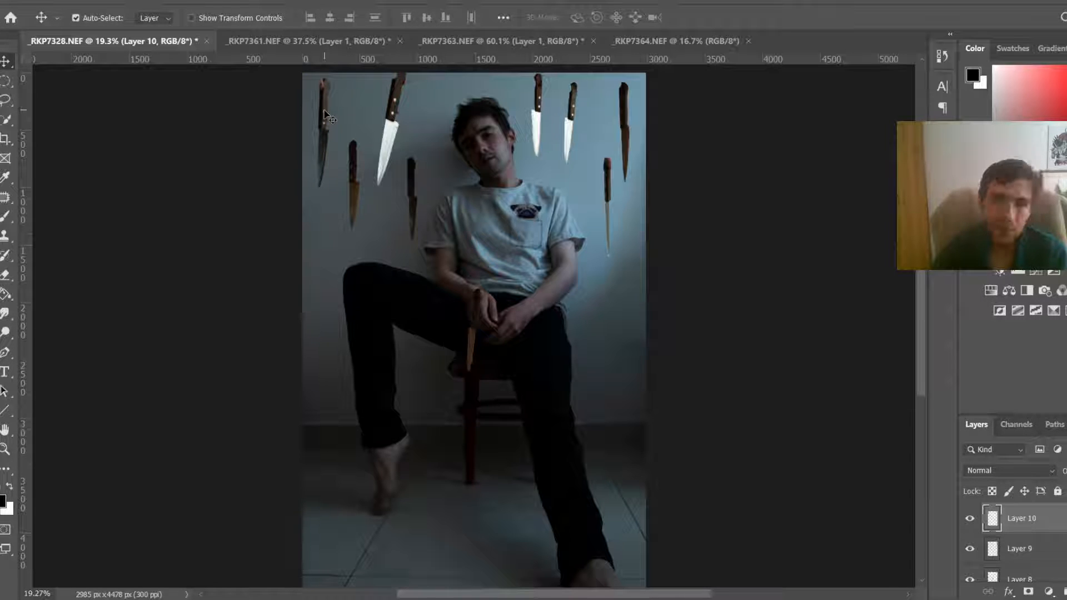
Step: Close the _RKP7361.NEF and _RKP7363.NEF documents without saving
{"action": "left_click", "coordinate": [351, 42]}
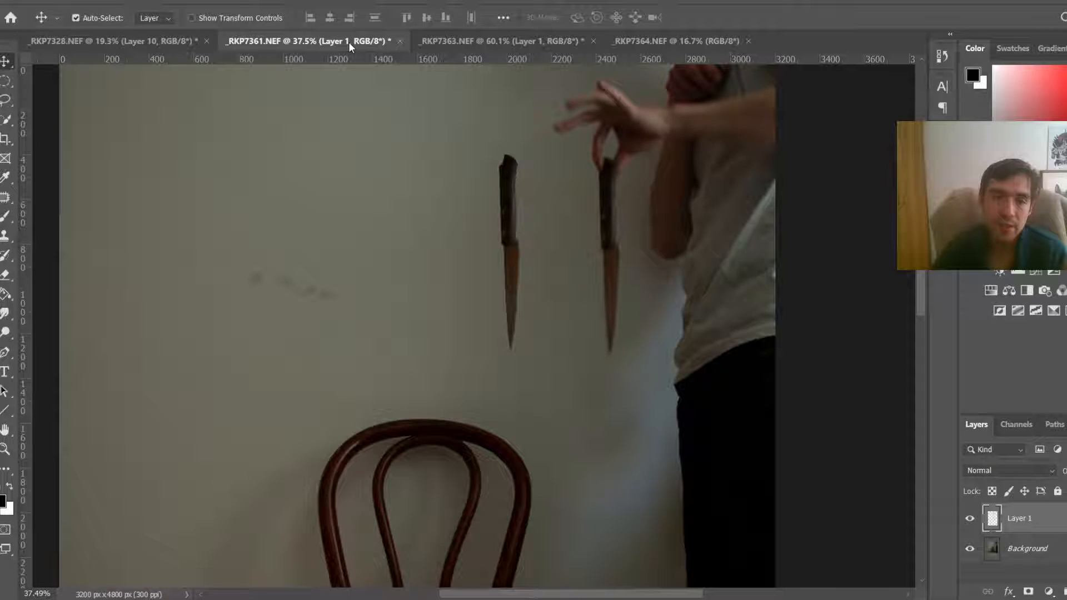
{"action": "key", "text": "ctrl+w"}
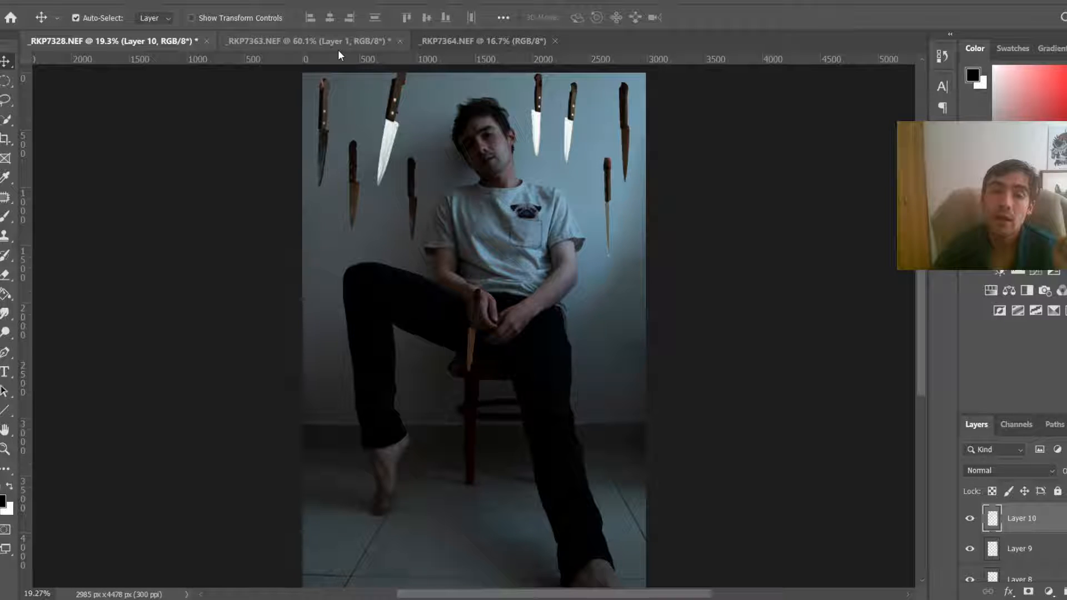
{"action": "left_click", "coordinate": [338, 48]}
{"action": "key", "text": "ctrl+w"}
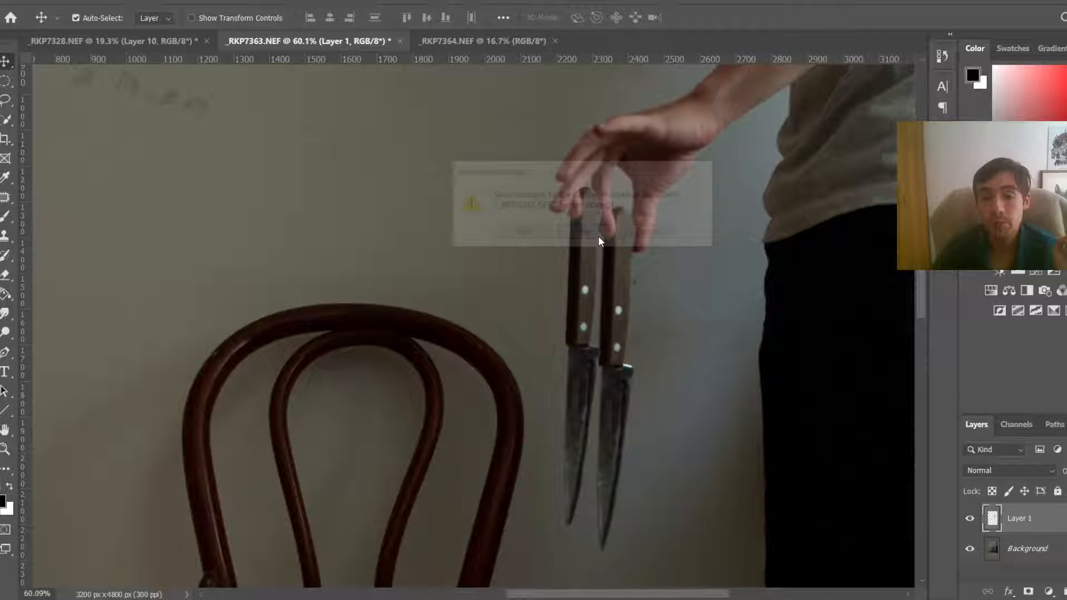
{"action": "left_click", "coordinate": [598, 235]}
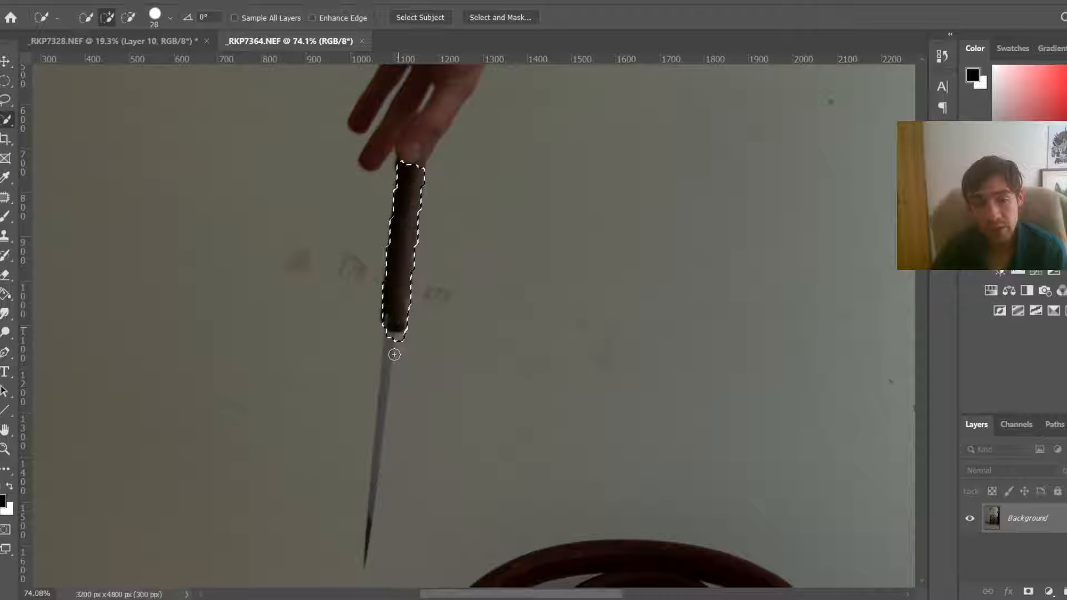
Step: In _RKP7364.NEF, extend the handle selection down the blade to the tip and trim the excess around the tip and handle top
{"action": "left_click_drag", "start_coordinate": [394, 354], "coordinate": [361, 559]}
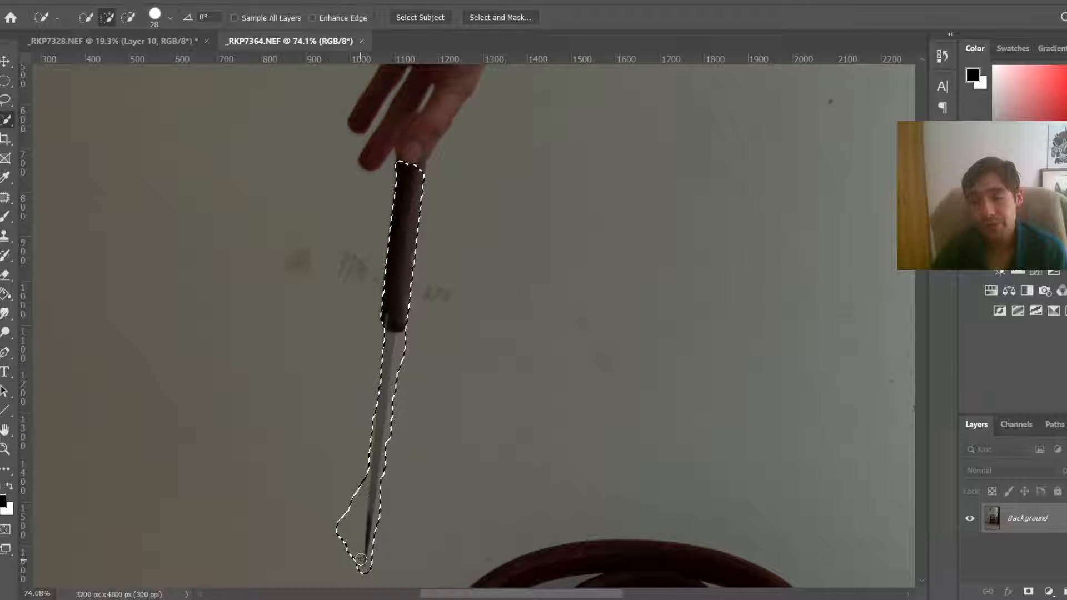
{"action": "scroll", "coordinate": [361, 559], "scroll_direction": "down", "scroll_amount": 1}
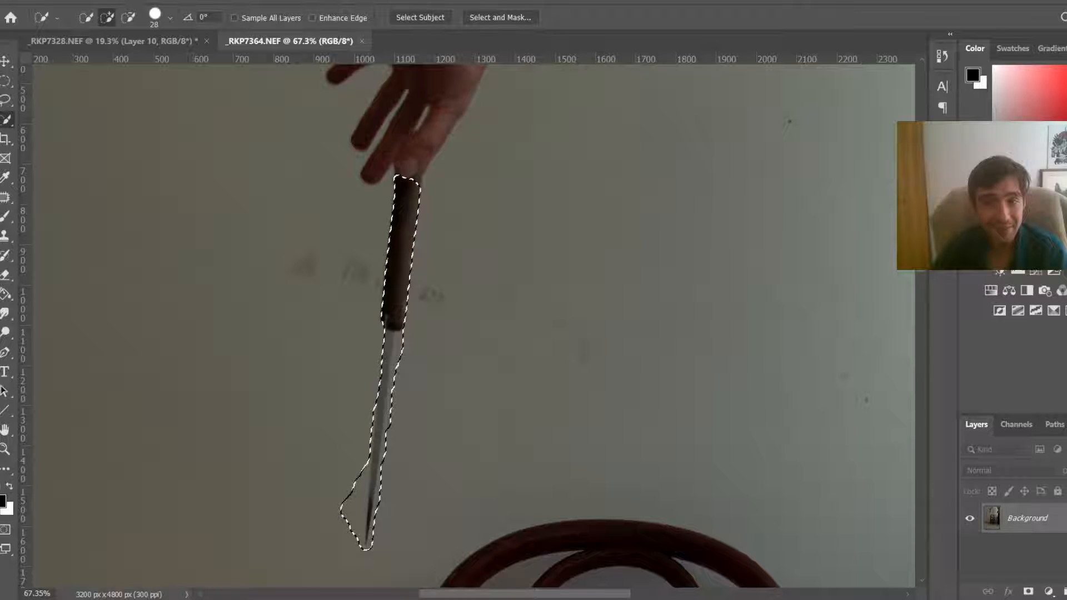
{"action": "scroll", "coordinate": [341, 375], "scroll_direction": "down", "scroll_amount": 2}
{"action": "key", "text": "alt"}
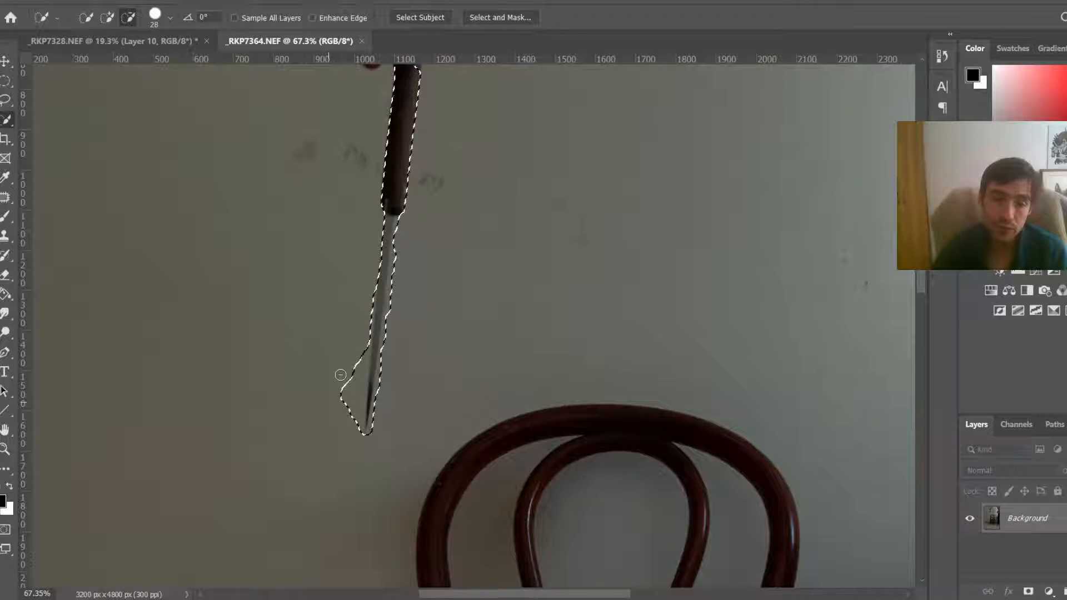
{"action": "mouse_move", "coordinate": [340, 376]}
{"action": "left_mouse_down"}
{"action": "mouse_move", "coordinate": [390, 313]}
{"action": "mouse_move", "coordinate": [374, 386]}
{"action": "left_mouse_up"}
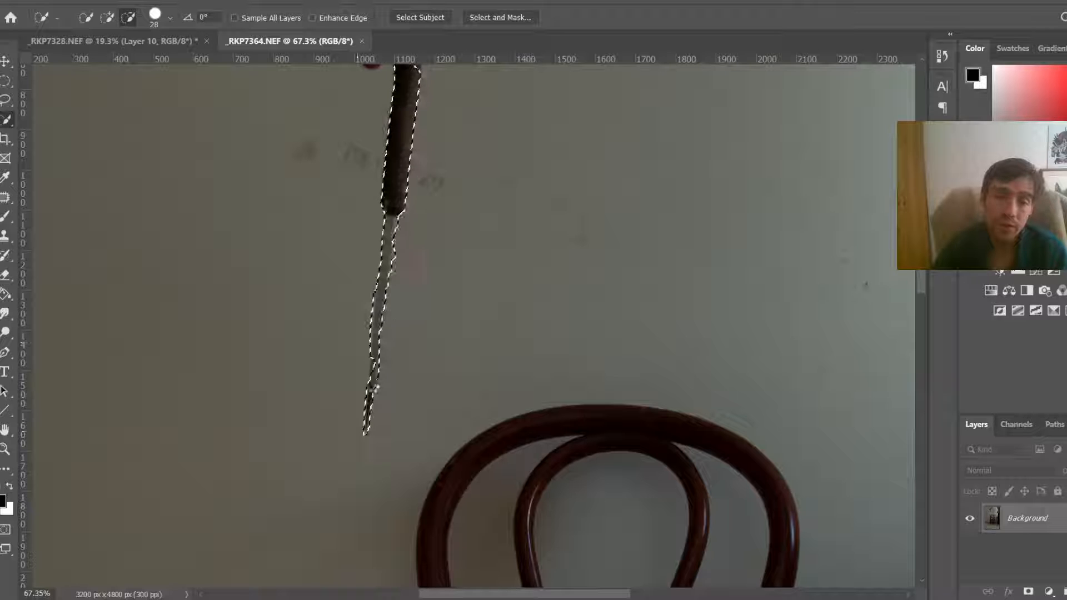
{"action": "key", "text": "bracketleft"}
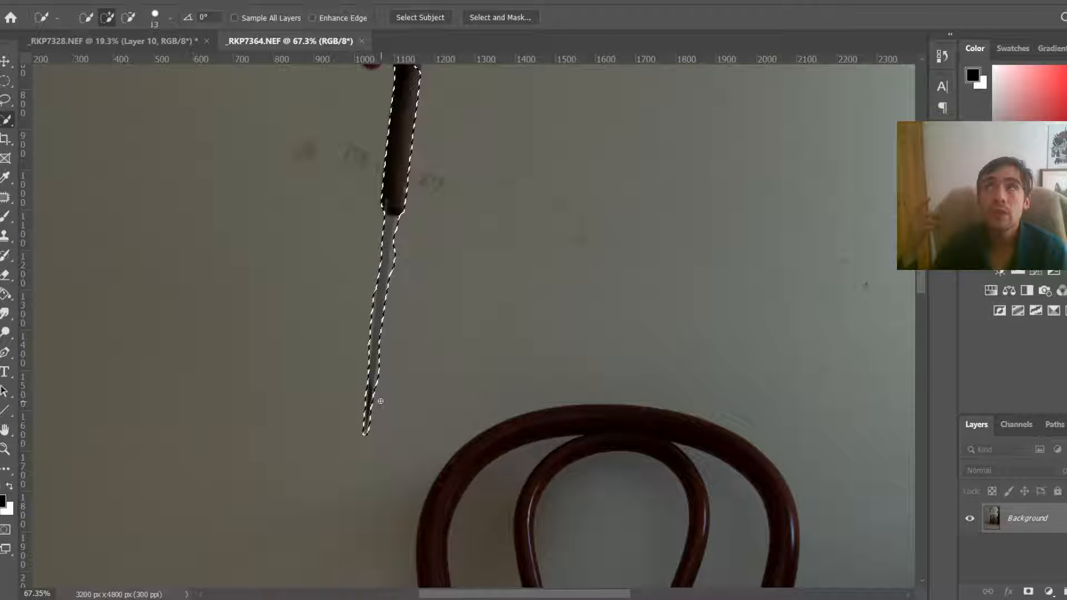
{"action": "scroll", "coordinate": [380, 401], "scroll_direction": "down", "scroll_amount": 3}
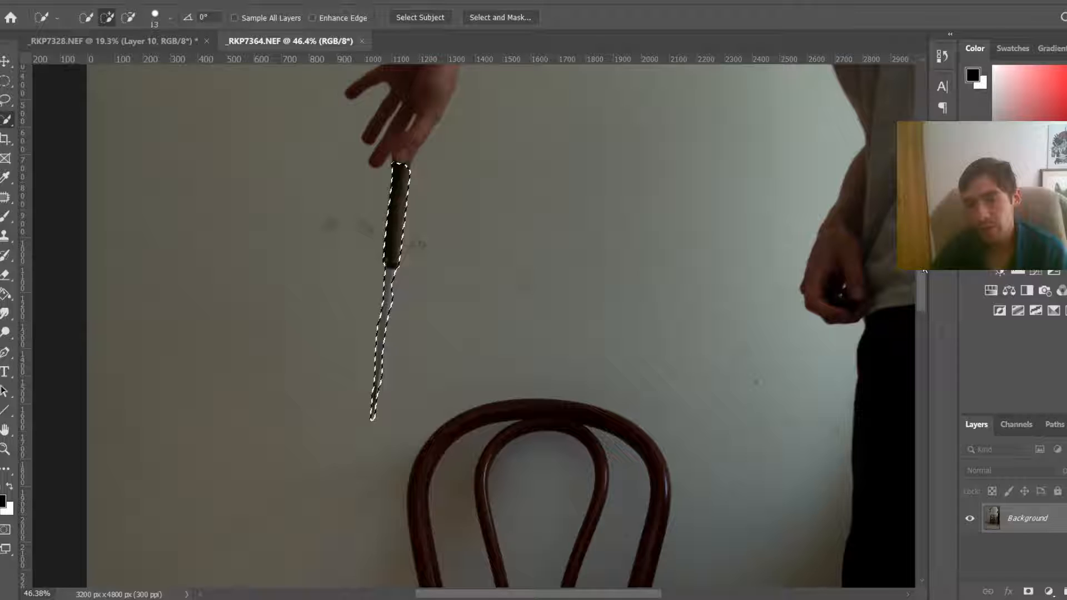
{"action": "scroll", "coordinate": [380, 401], "scroll_direction": "up", "scroll_amount": 2}
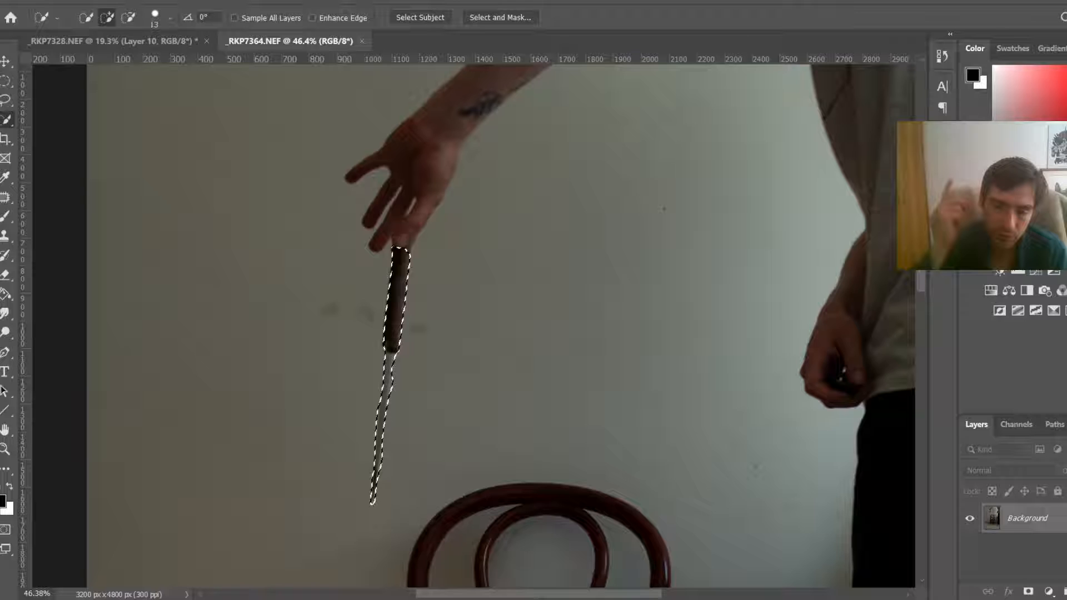
{"action": "scroll", "coordinate": [402, 234], "scroll_direction": "up", "scroll_amount": 5}
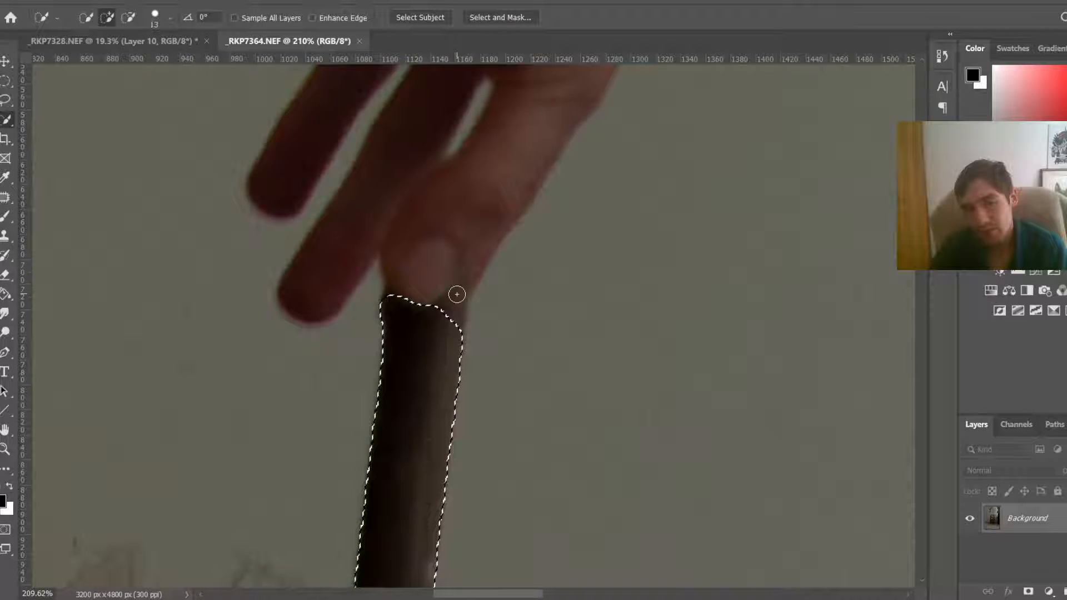
{"action": "left_click", "coordinate": [457, 294]}
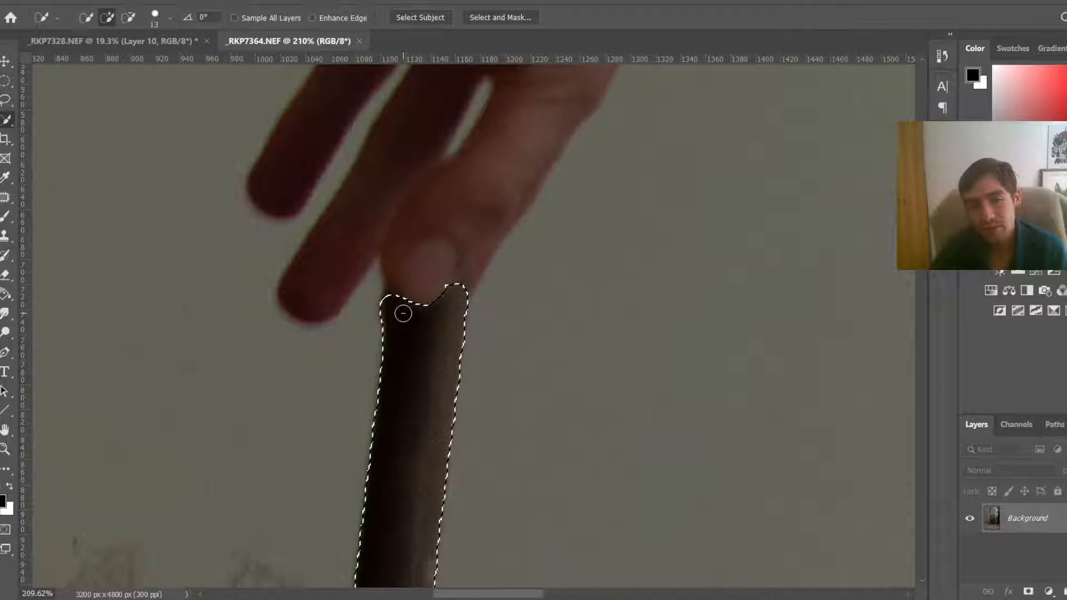
Step: Copy the knife onto its own layer, bring it into _RKP7328.NEF and place it at the left edge below the corner knife
{"action": "key", "text": "ctrl+j"}
{"action": "scroll", "coordinate": [412, 317], "scroll_direction": "down", "scroll_amount": 2}
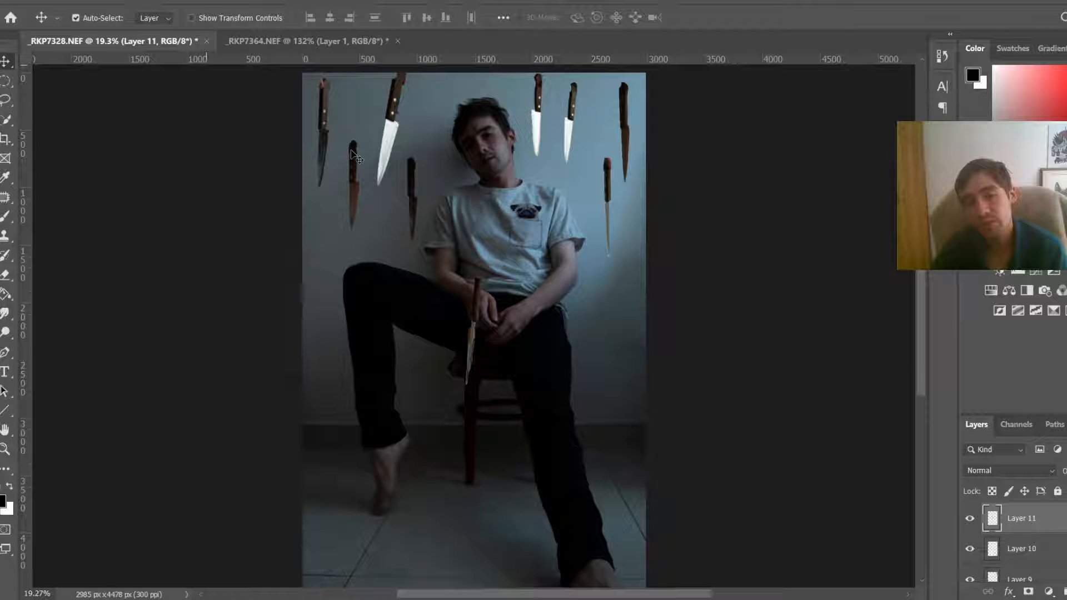
{"action": "left_click_drag", "start_coordinate": [477, 318], "coordinate": [616, 318]}
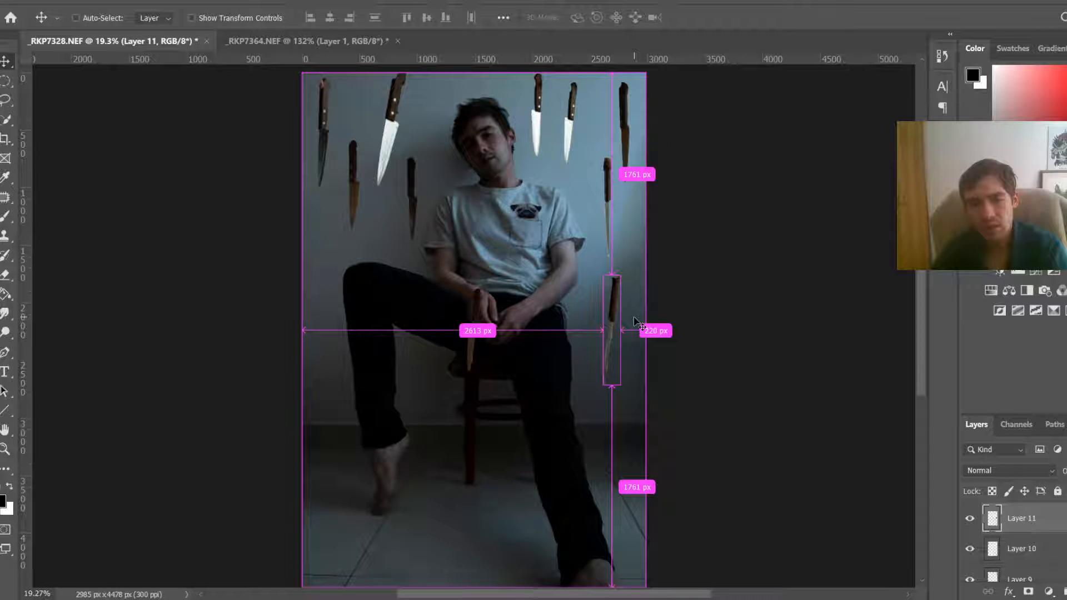
{"action": "key", "text": "ctrl+t"}
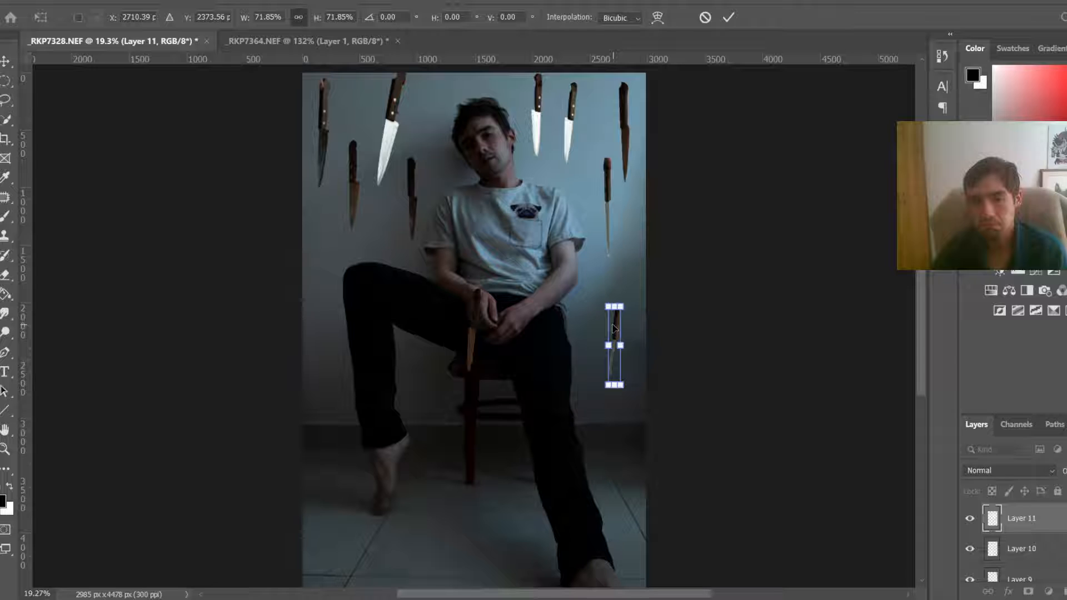
{"action": "left_click_drag", "start_coordinate": [614, 328], "coordinate": [326, 234]}
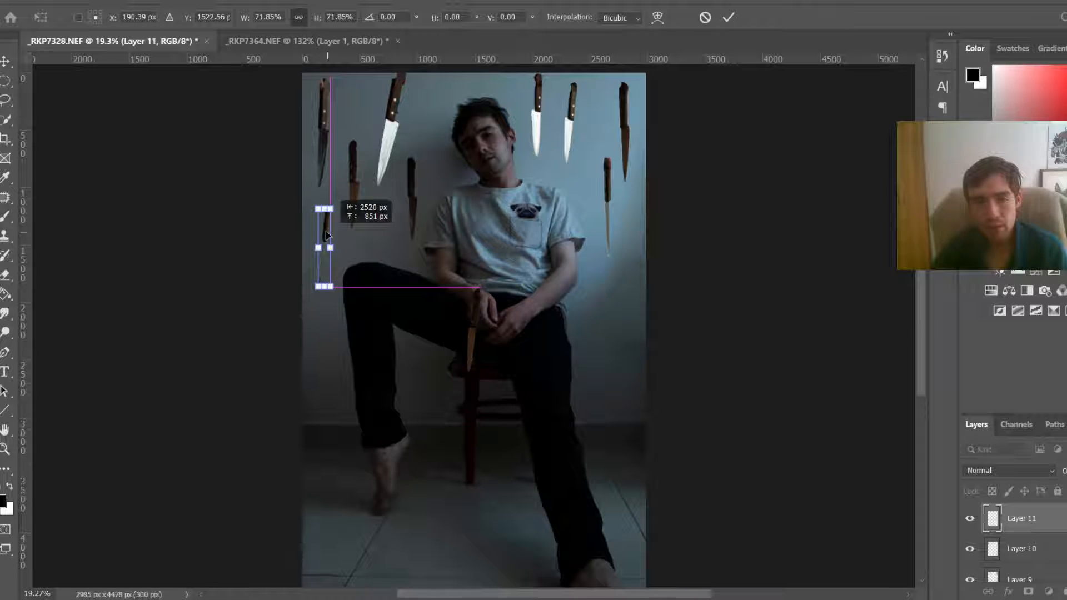
{"action": "key", "text": "Return"}
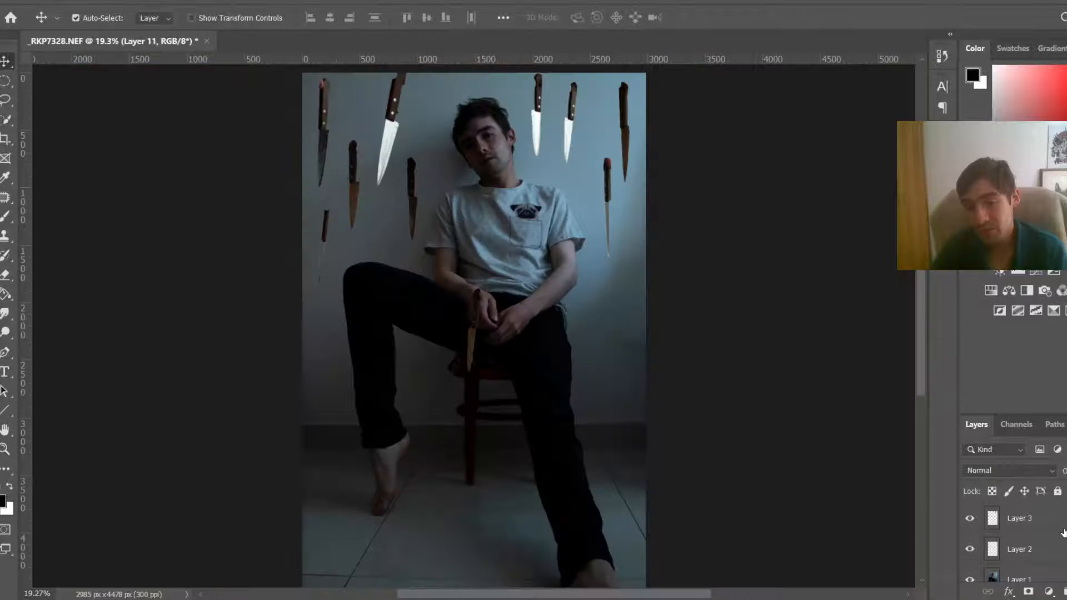
Step: Group all the knife layers together and hide the group
{"action": "scroll", "coordinate": [1063, 532], "scroll_direction": "up", "scroll_amount": 5}
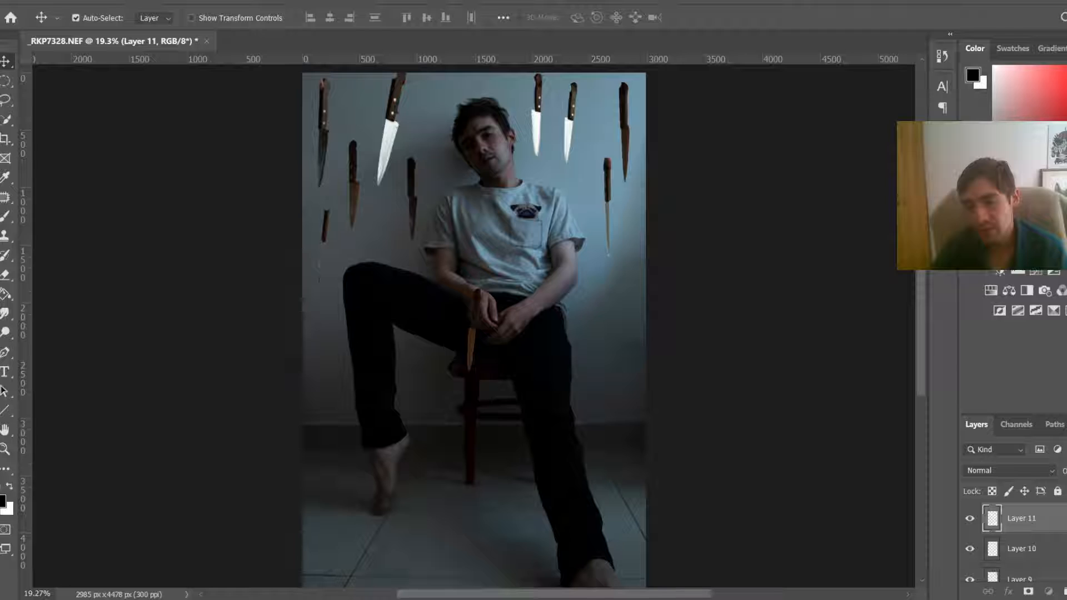
{"action": "left_click", "coordinate": [1054, 523], "text": "shift"}
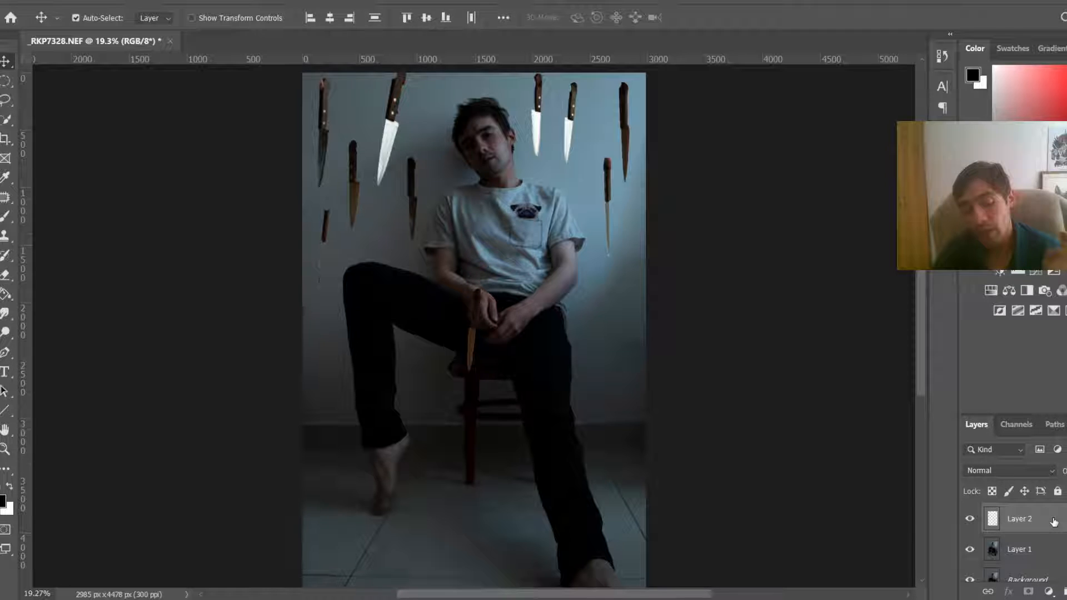
{"action": "key", "text": "ctrl+g"}
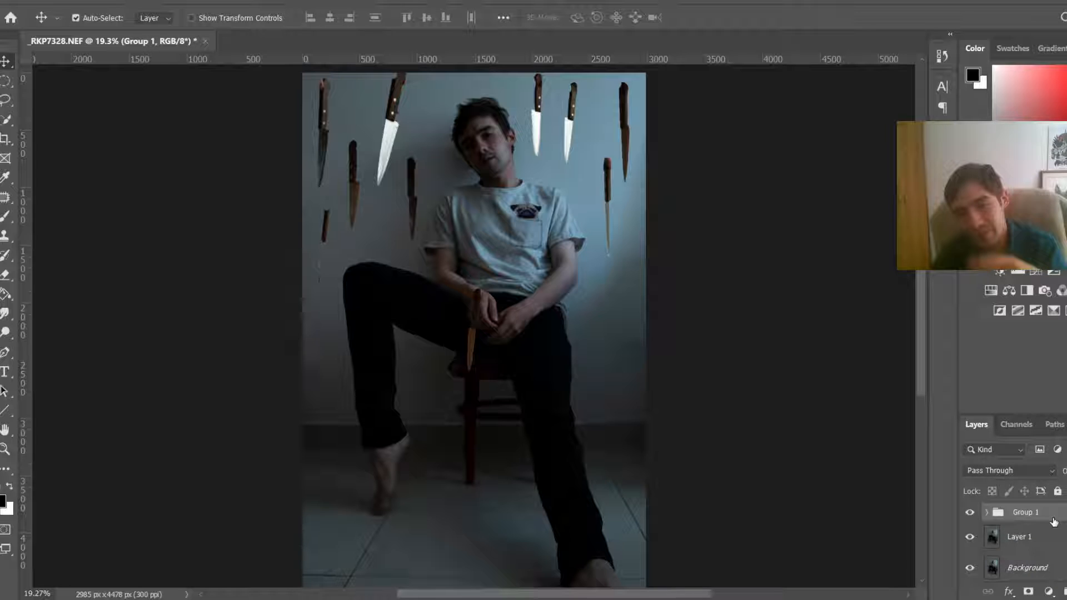
{"action": "left_click", "coordinate": [969, 513]}
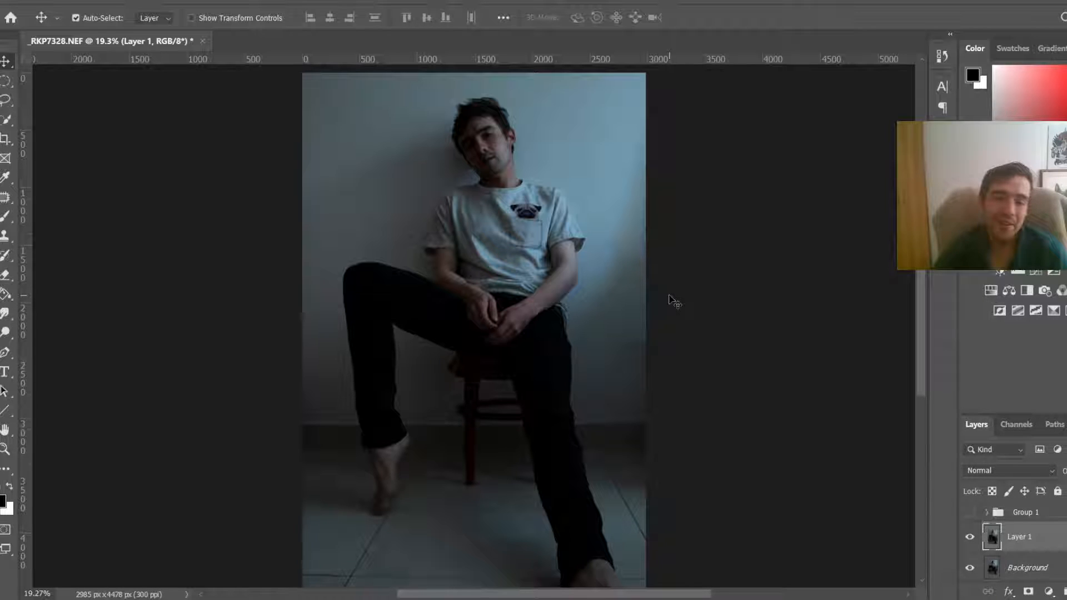
Step: Examine the whole base photo with the knife group hidden
{"action": "scroll", "coordinate": [556, 289], "scroll_direction": "down", "scroll_amount": 2}
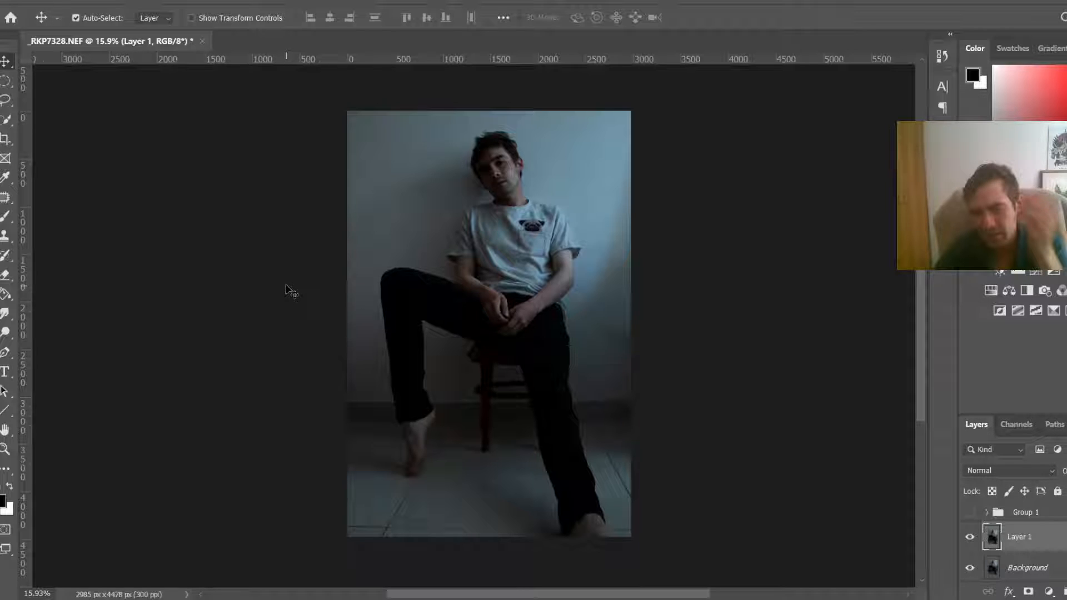
{"action": "scroll", "coordinate": [525, 292], "scroll_direction": "up", "scroll_amount": 2}
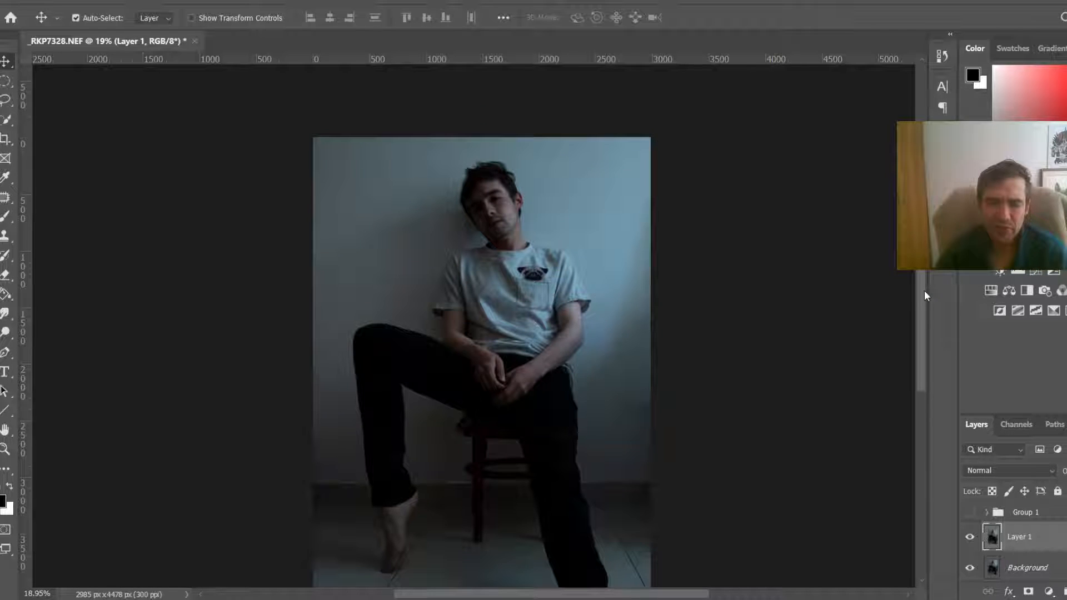
{"action": "scroll", "coordinate": [469, 302], "scroll_direction": "up", "scroll_amount": 2}
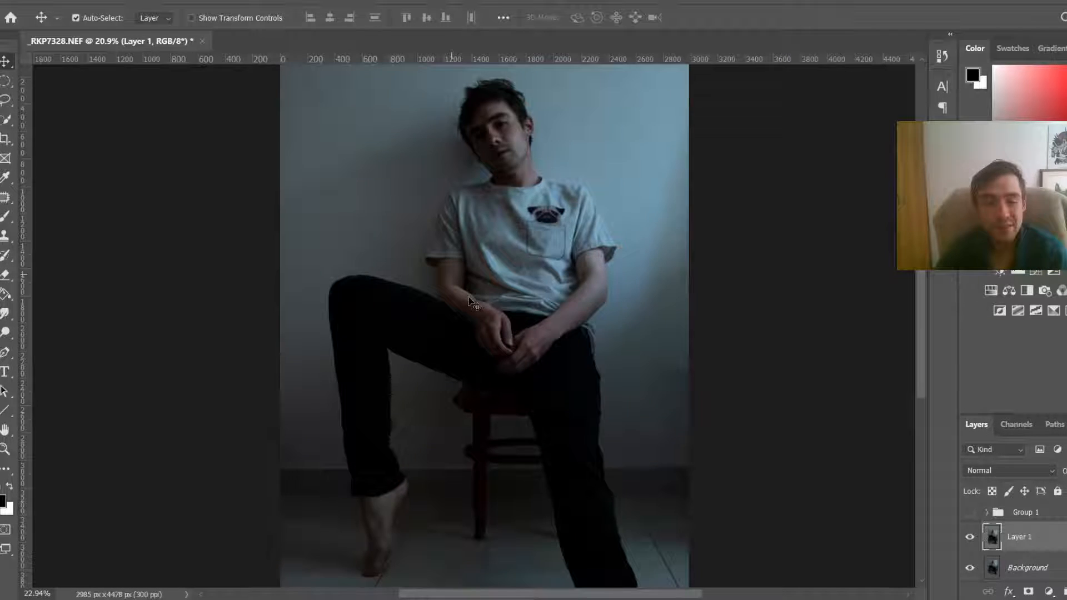
{"action": "scroll", "coordinate": [470, 301], "scroll_direction": "down", "scroll_amount": 1}
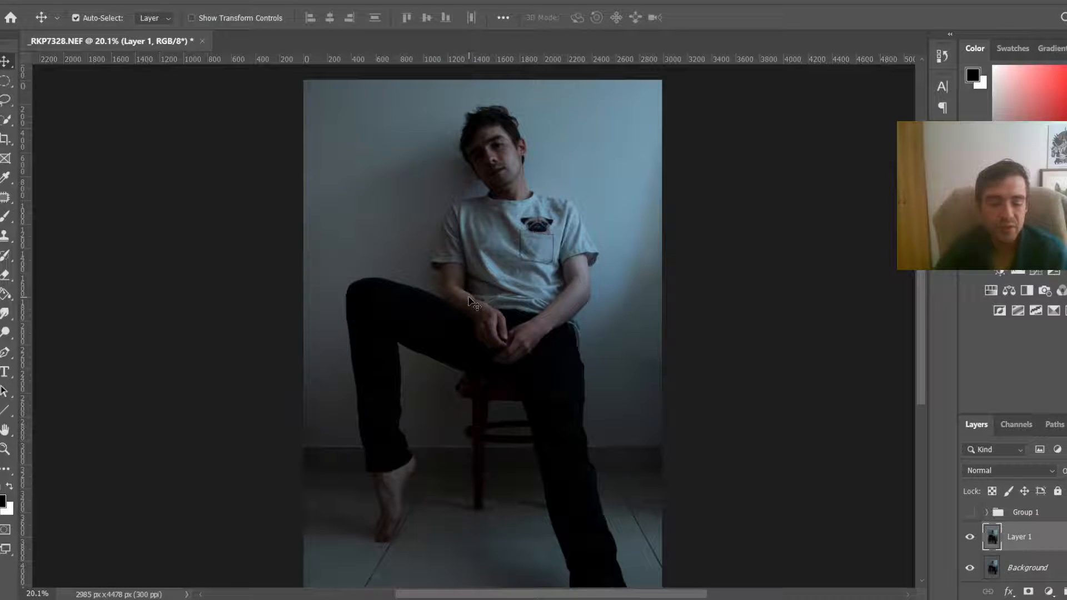
{"action": "key", "text": "space"}
{"action": "left_click_drag", "start_coordinate": [548, 268], "coordinate": [513, 301]}
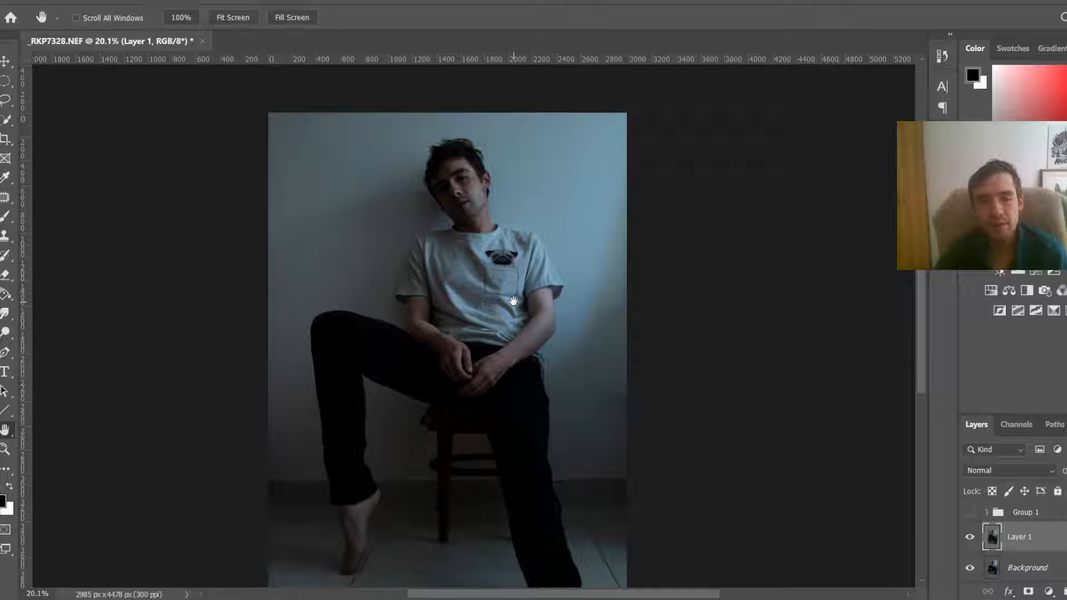
{"action": "left_click_drag", "start_coordinate": [512, 301], "coordinate": [525, 299]}
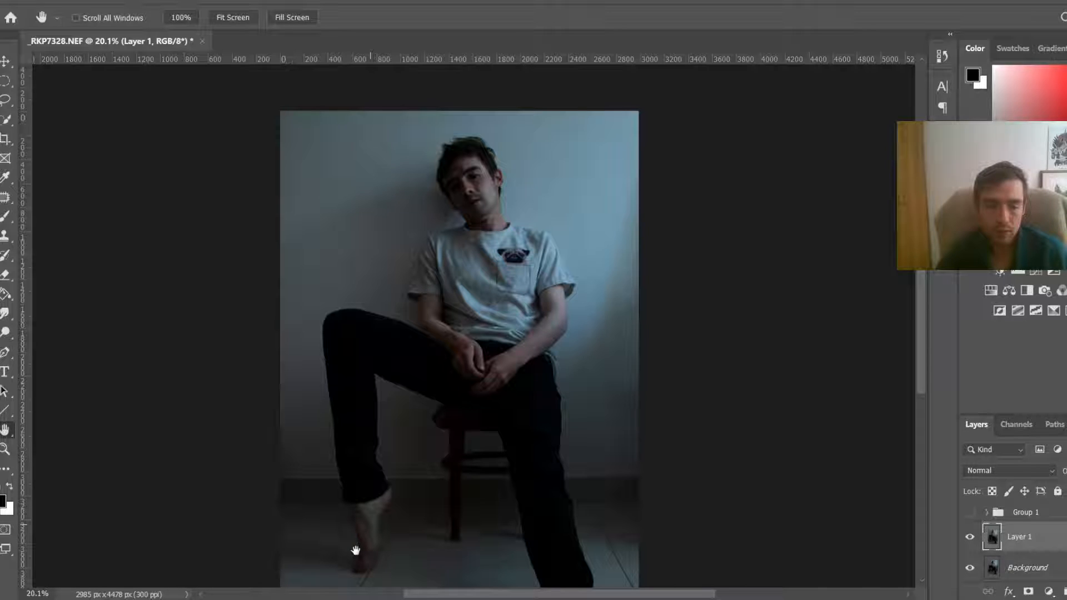
{"action": "left_click", "coordinate": [351, 599]}
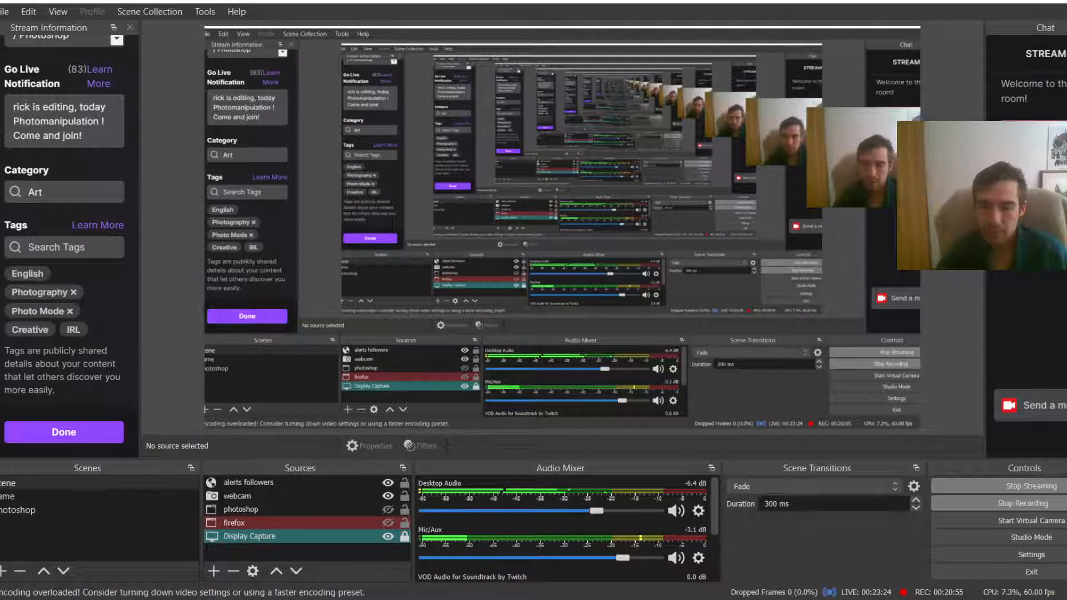
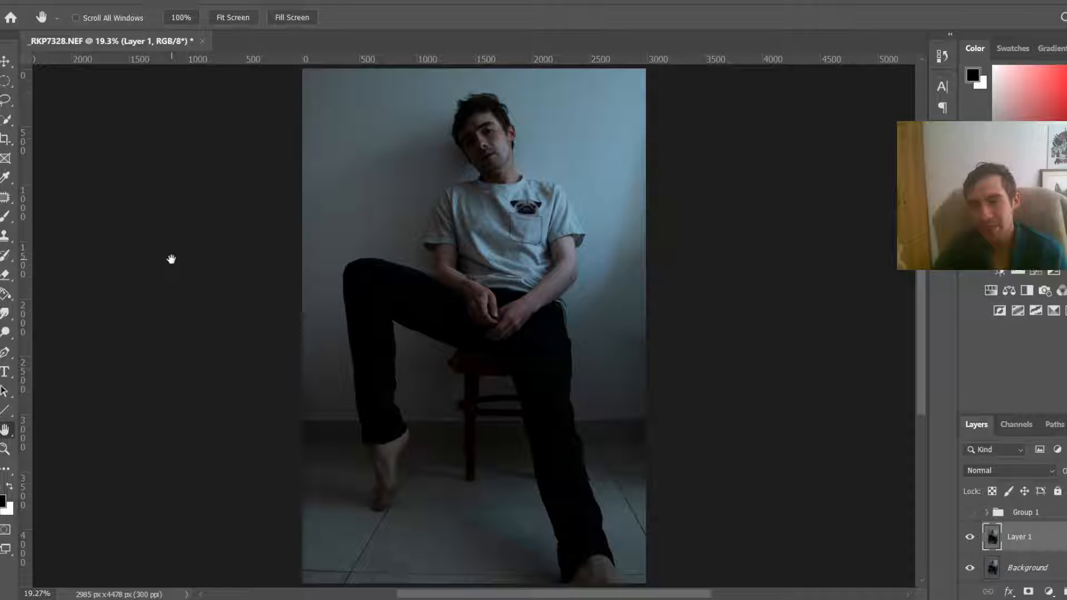
Step: Inspect the subject's face, torso and legs in the base photo at close and distant zoom levels
{"action": "scroll", "coordinate": [447, 290], "scroll_direction": "down", "scroll_amount": 3}
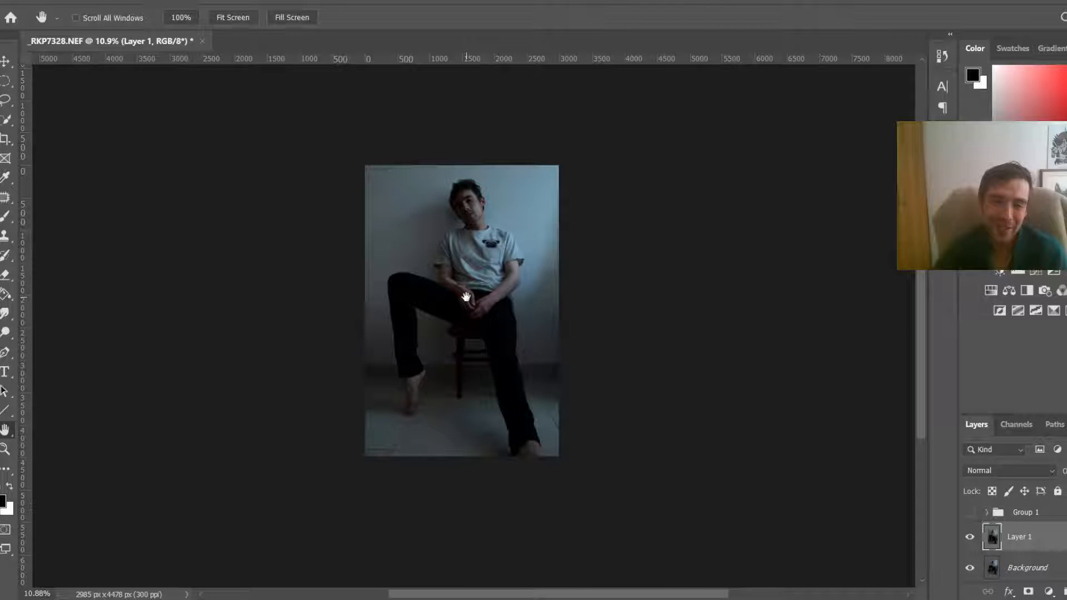
{"action": "scroll", "coordinate": [466, 297], "scroll_direction": "up", "scroll_amount": 2}
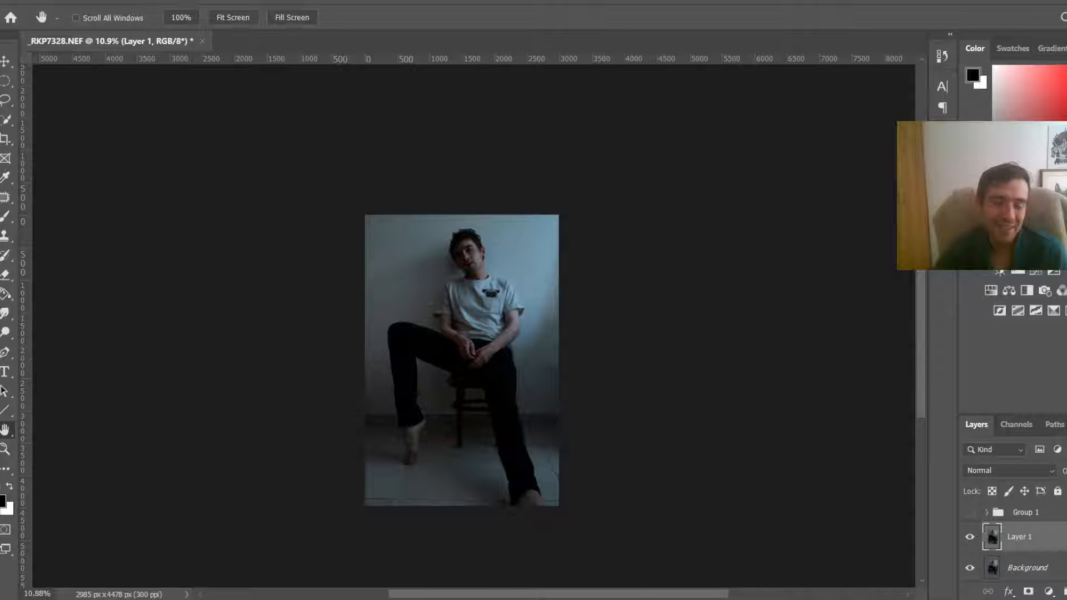
{"action": "scroll", "coordinate": [455, 282], "scroll_direction": "up", "scroll_amount": 2}
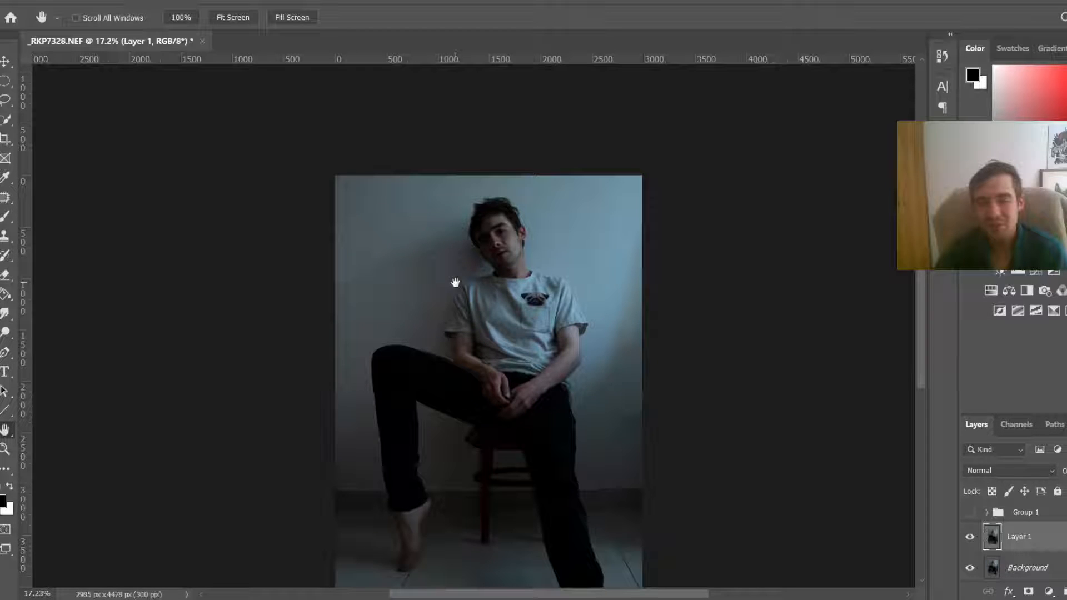
{"action": "scroll", "coordinate": [587, 344], "scroll_direction": "up", "scroll_amount": 2}
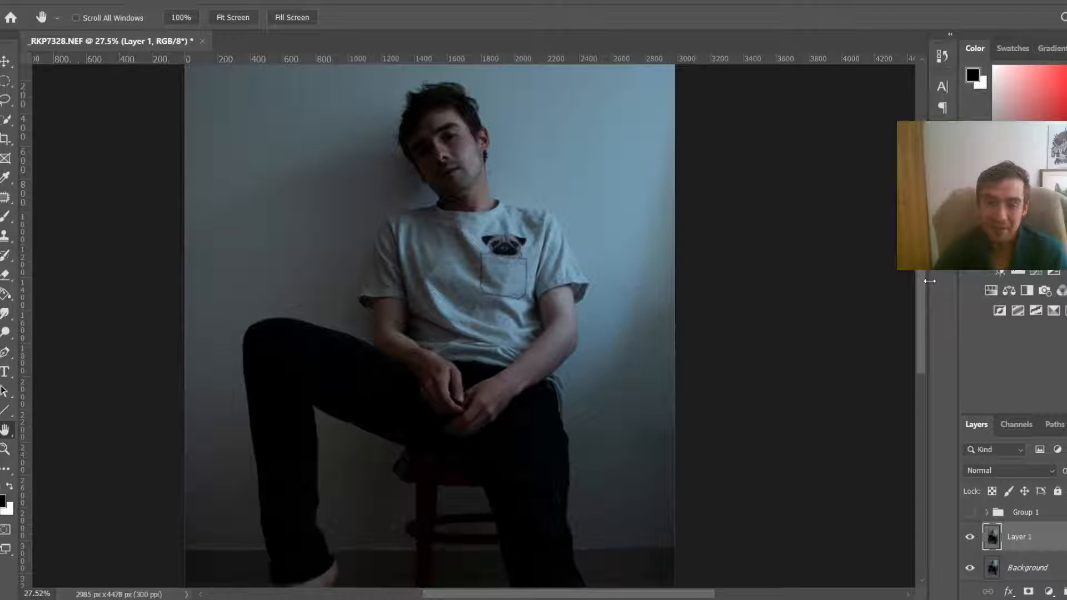
{"action": "scroll", "coordinate": [437, 116], "scroll_direction": "up", "scroll_amount": 5}
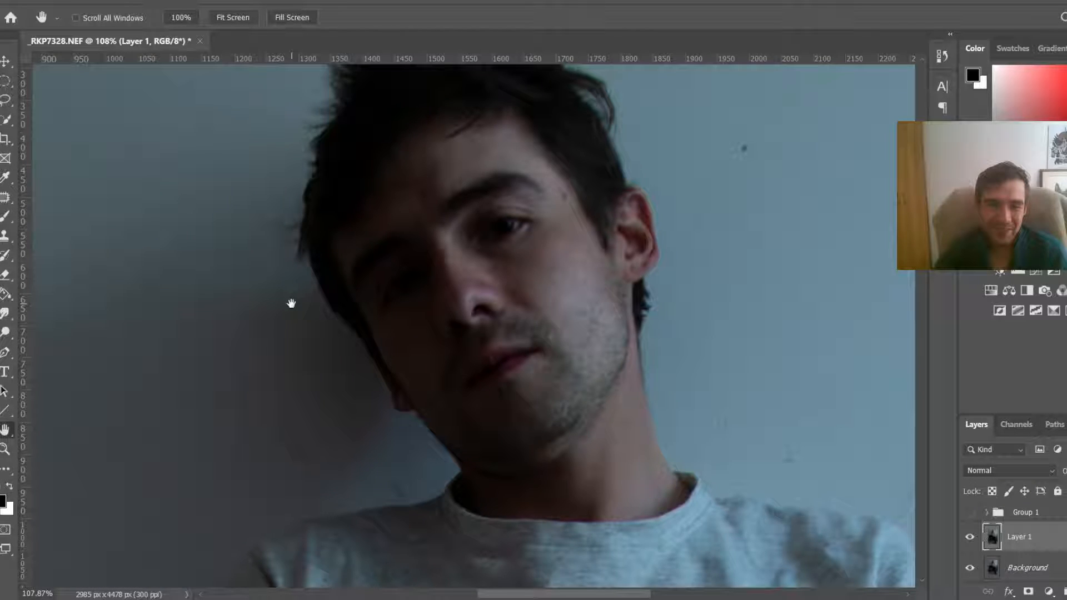
{"action": "scroll", "coordinate": [805, 284], "scroll_direction": "down", "scroll_amount": 6}
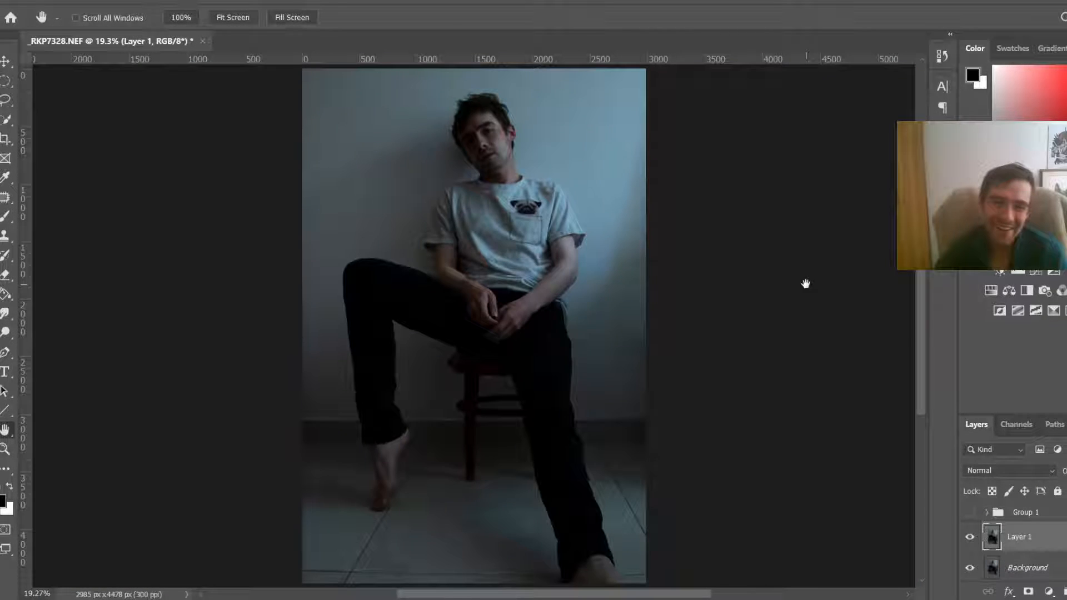
{"action": "scroll", "coordinate": [806, 284], "scroll_direction": "up", "scroll_amount": 3}
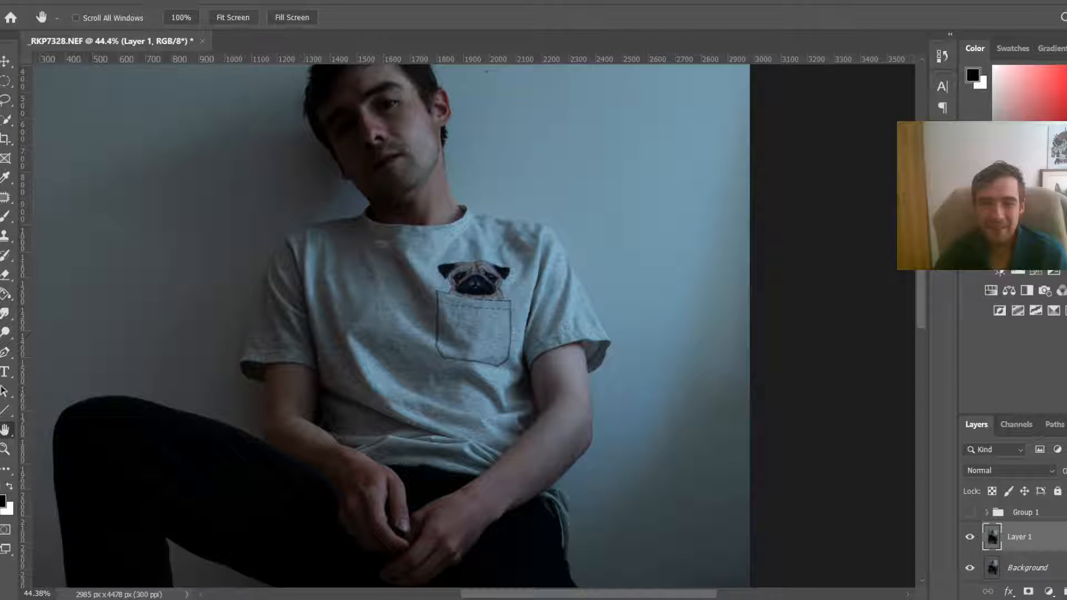
{"action": "scroll", "coordinate": [622, 288], "scroll_direction": "down", "scroll_amount": 4}
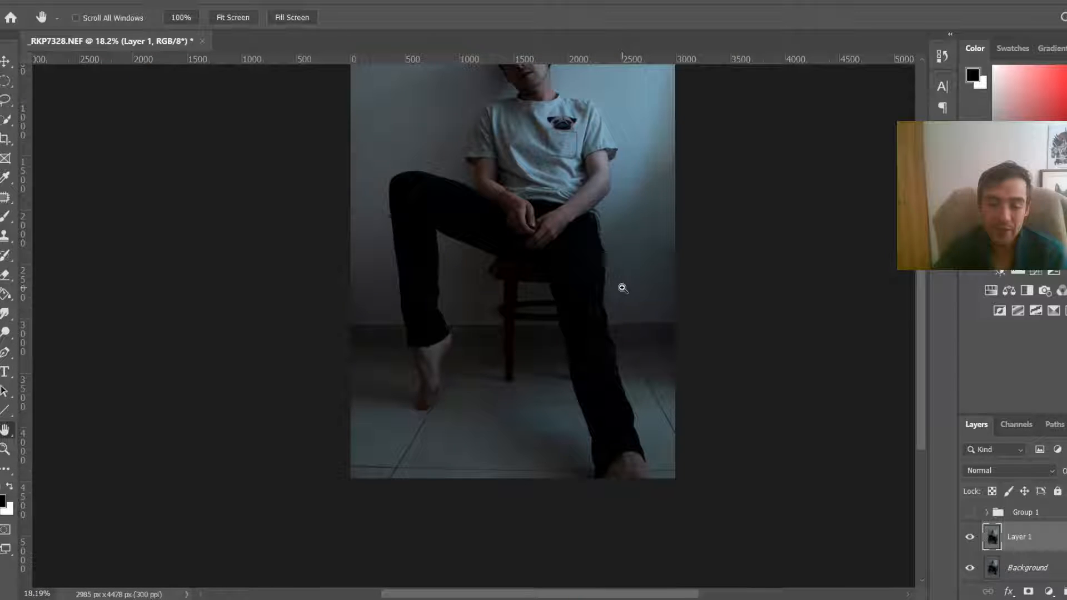
{"action": "scroll", "coordinate": [622, 288], "scroll_direction": "down", "scroll_amount": 2}
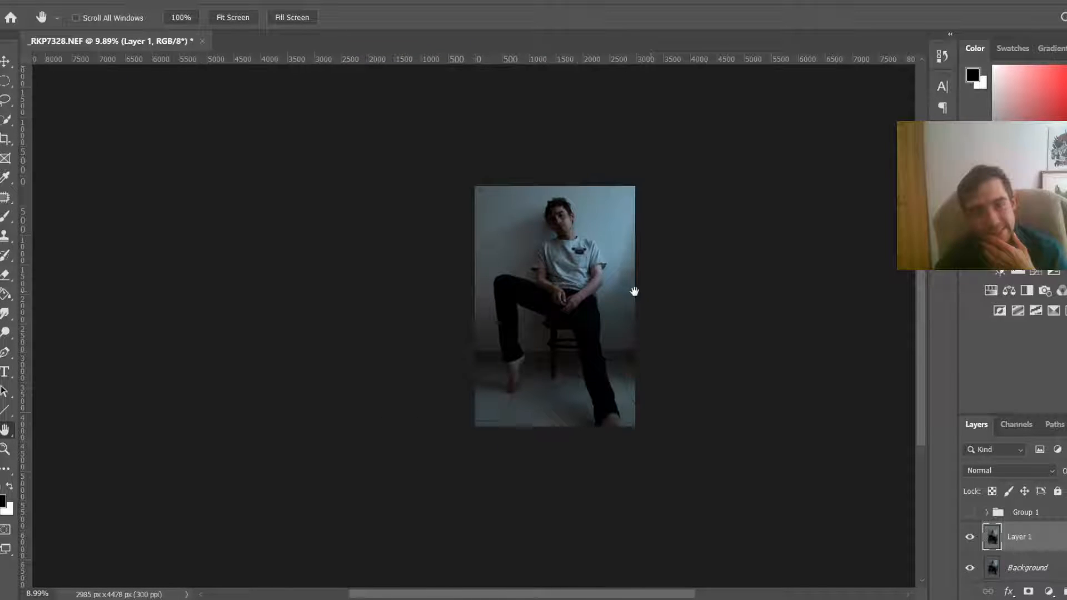
{"action": "scroll", "coordinate": [634, 291], "scroll_direction": "up", "scroll_amount": 1}
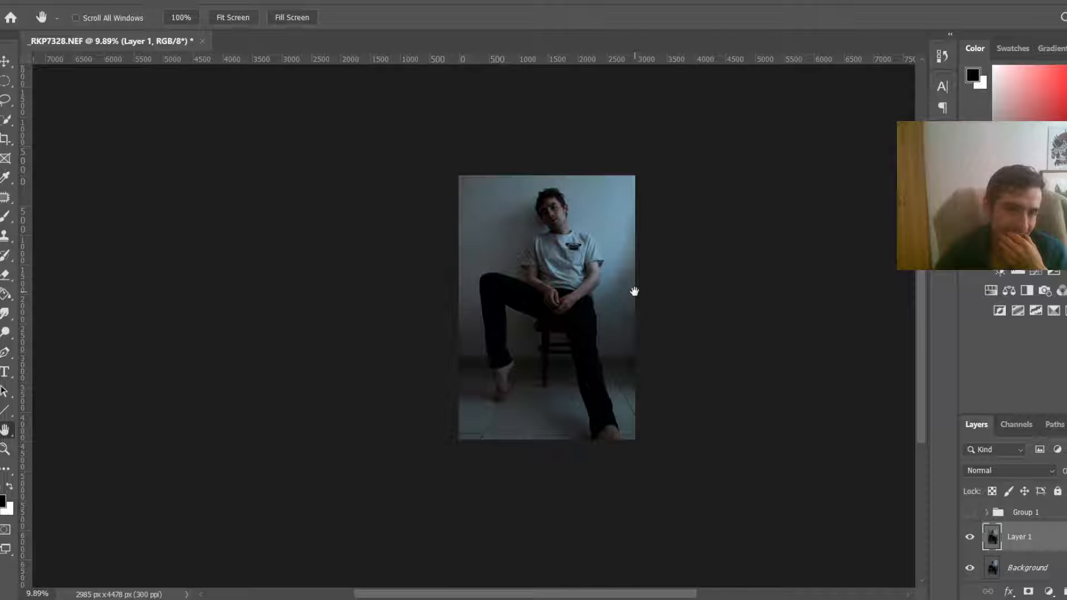
{"action": "scroll", "coordinate": [634, 291], "scroll_direction": "up", "scroll_amount": 2}
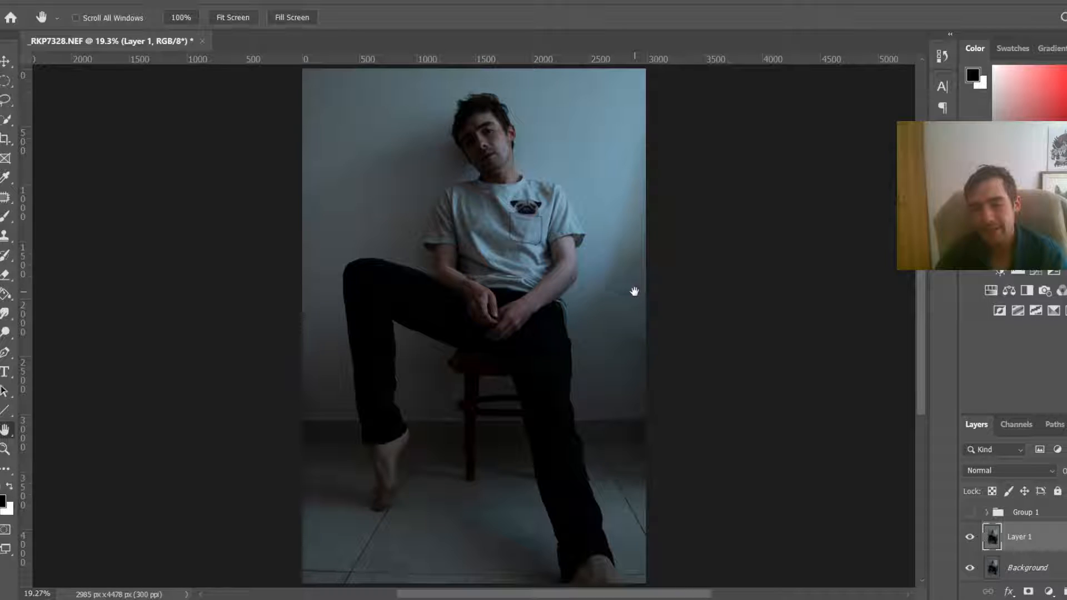
Step: Hide the background, add a new layer below Layer 1 and fill it with white
{"action": "left_click", "coordinate": [970, 567]}
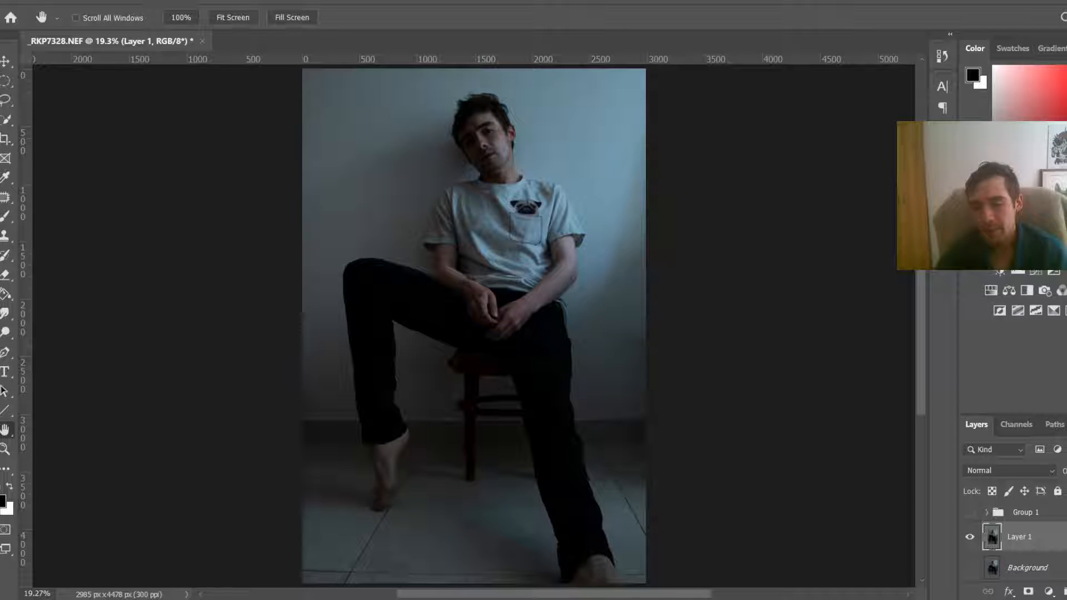
{"action": "left_click", "coordinate": [1066, 592], "text": "ctrl"}
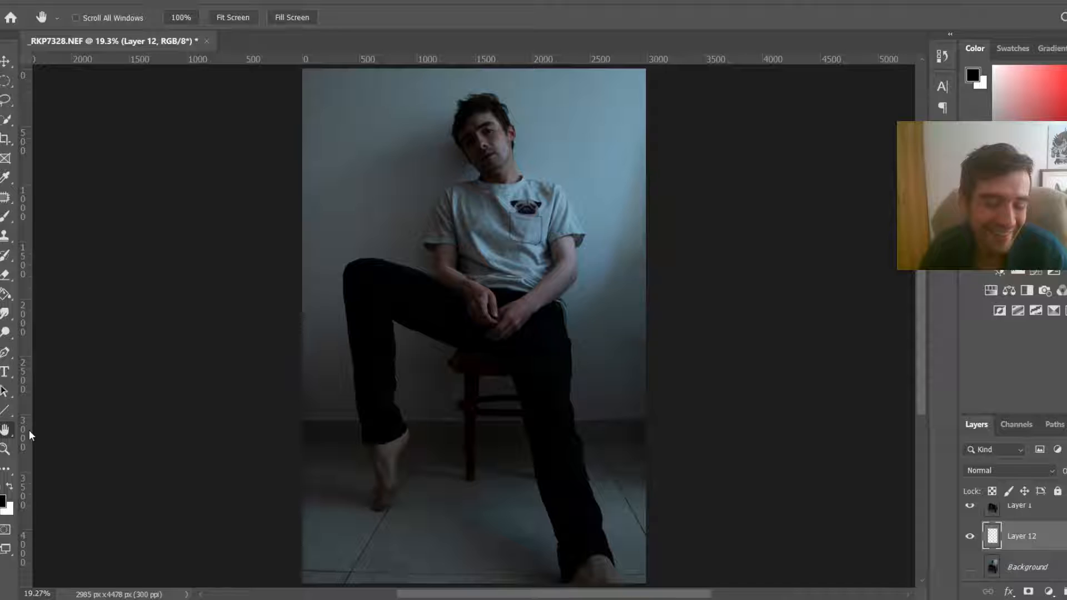
{"action": "key", "text": "g"}
{"action": "key", "text": "x"}
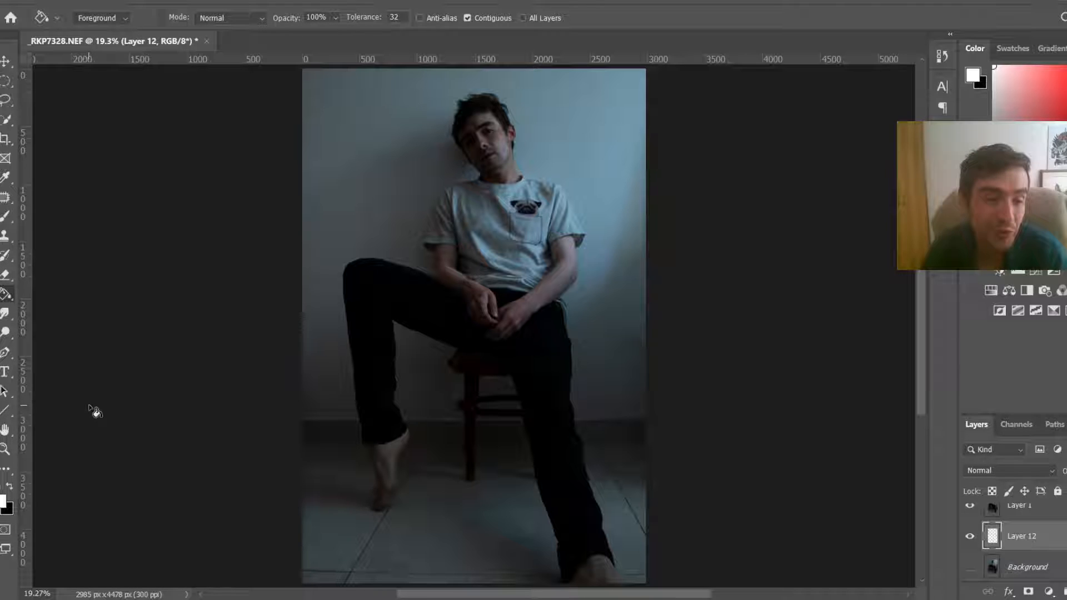
{"action": "left_click", "coordinate": [90, 408]}
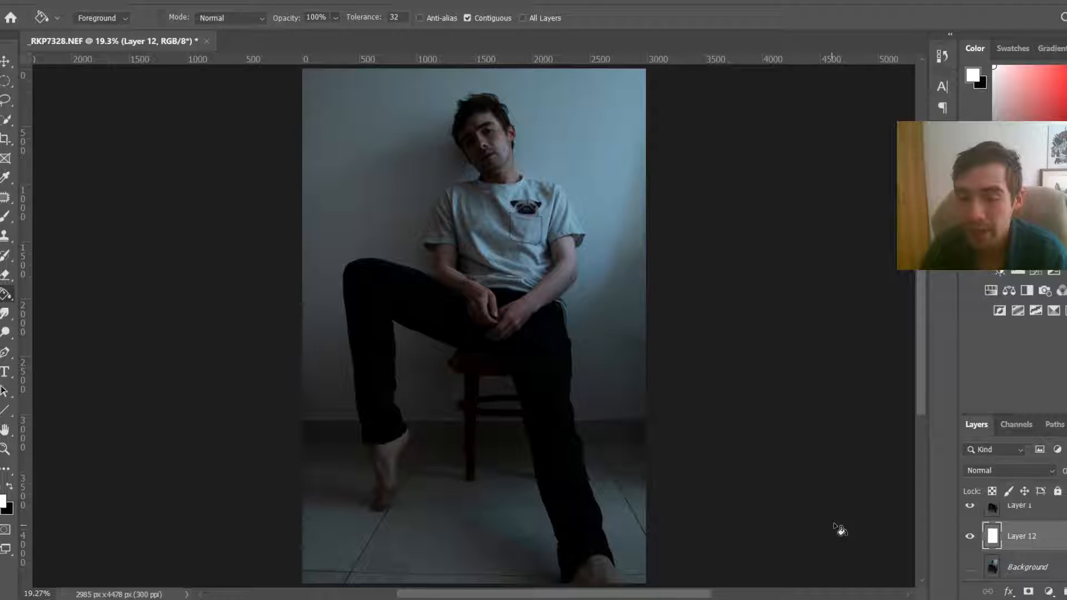
Step: Scale the base photo layer down to about 50% and move it to the bottom centre of the canvas
{"action": "scroll", "coordinate": [1029, 557], "scroll_direction": "up", "scroll_amount": 1}
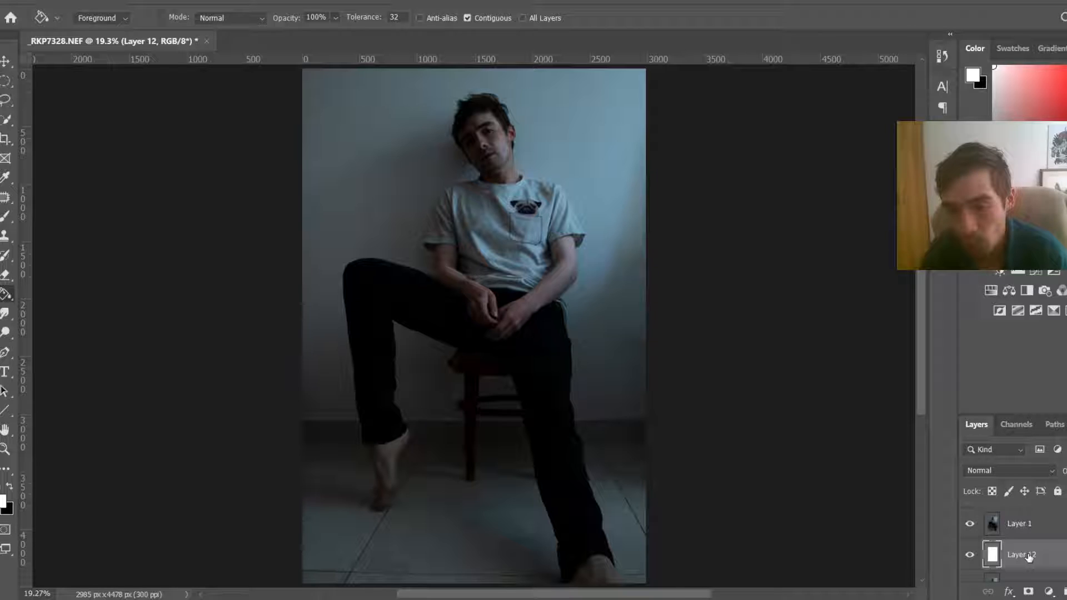
{"action": "scroll", "coordinate": [1029, 557], "scroll_direction": "up", "scroll_amount": 1}
{"action": "left_click", "coordinate": [1020, 536]}
{"action": "key", "text": "ctrl+t"}
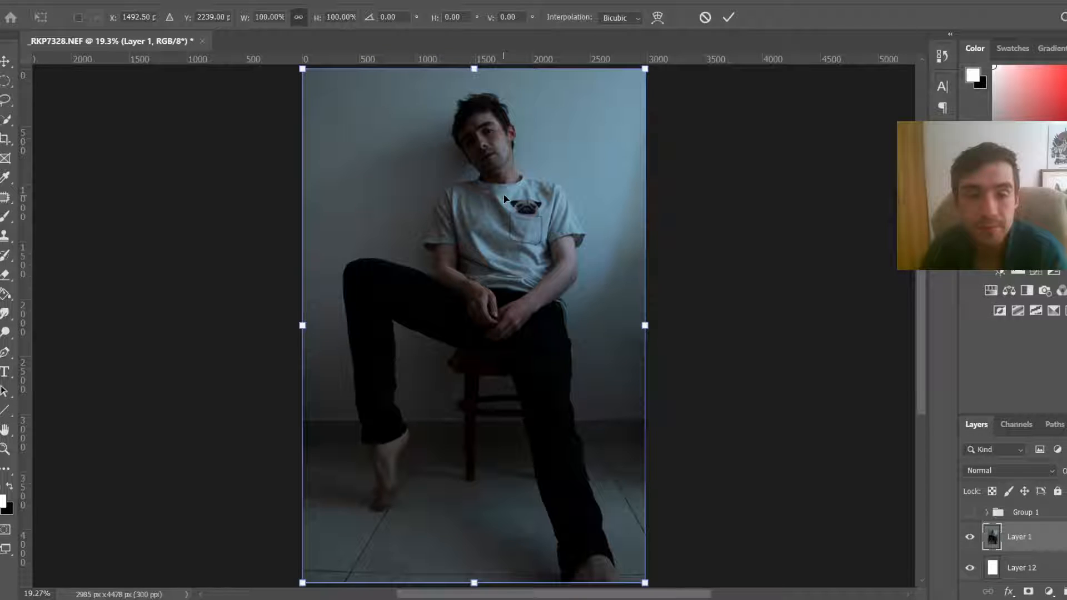
{"action": "scroll", "coordinate": [516, 206], "scroll_direction": "down", "scroll_amount": 5}
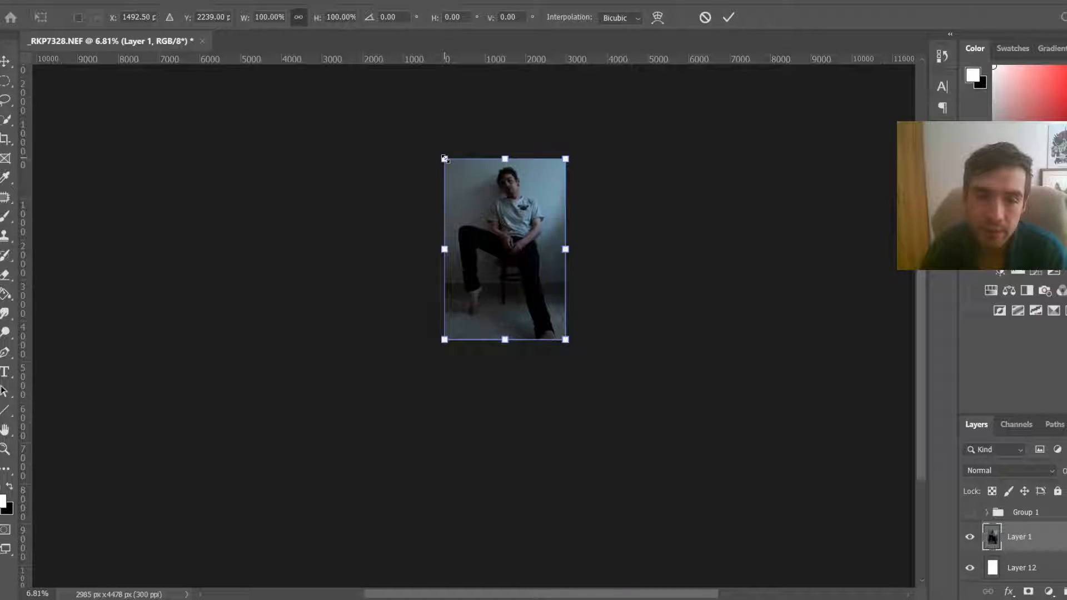
{"action": "left_click_drag", "start_coordinate": [444, 159], "coordinate": [505, 250]}
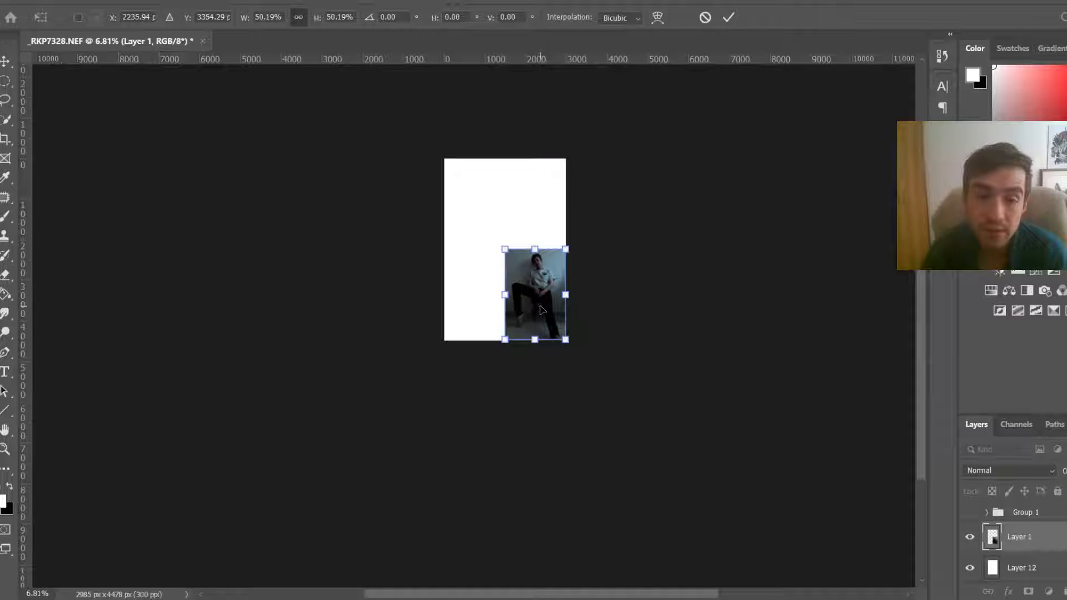
{"action": "left_click_drag", "start_coordinate": [542, 310], "coordinate": [512, 310]}
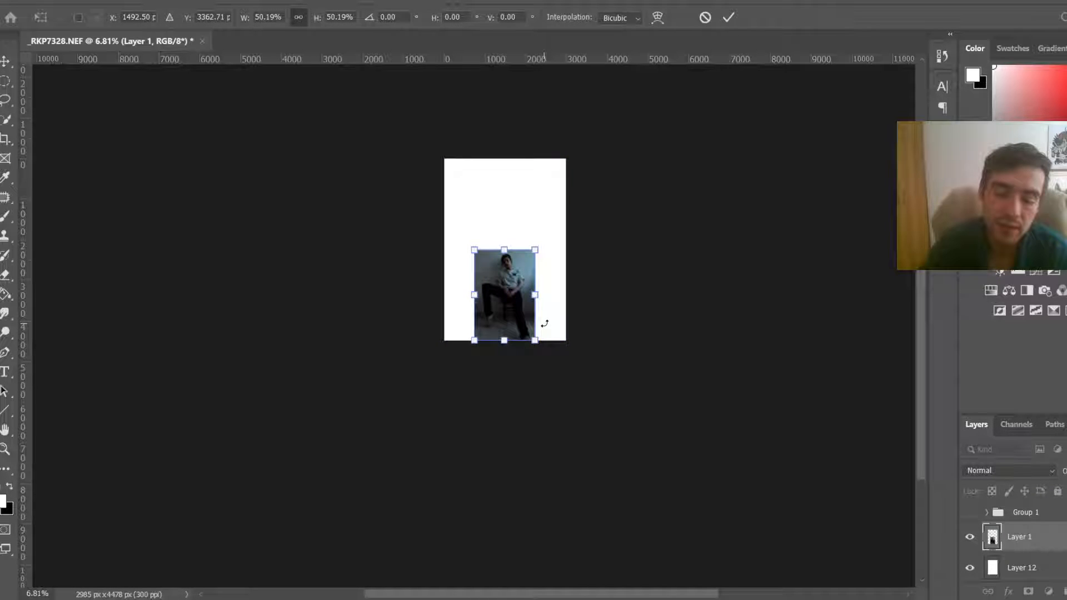
{"action": "key", "text": "Return"}
Step: Enlarge the base photo layer to about two-thirds of the canvas width, keeping it along the bottom edge
{"action": "key", "text": "ctrl+0"}
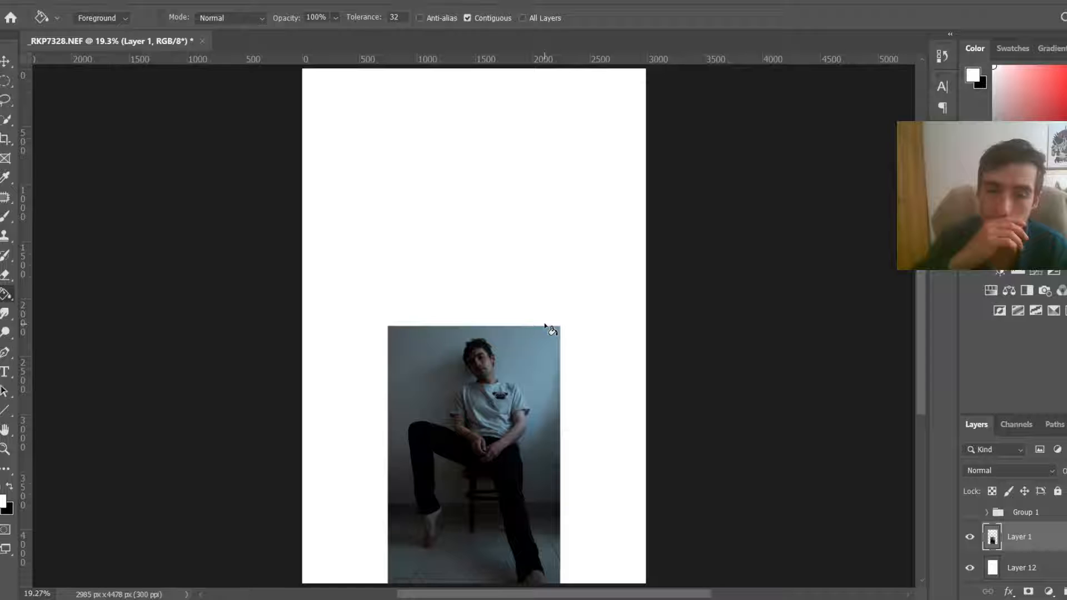
{"action": "key", "text": "ctrl+t"}
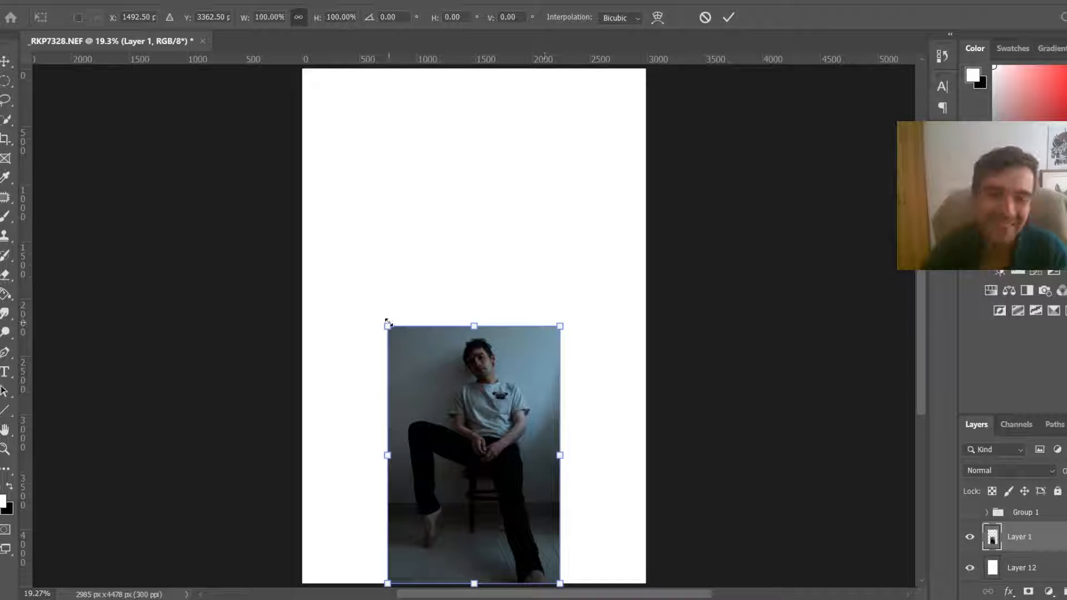
{"action": "left_click_drag", "start_coordinate": [387, 326], "coordinate": [320, 245]}
{"action": "left_click_drag", "start_coordinate": [449, 330], "coordinate": [473, 330]}
{"action": "key", "text": "Return"}
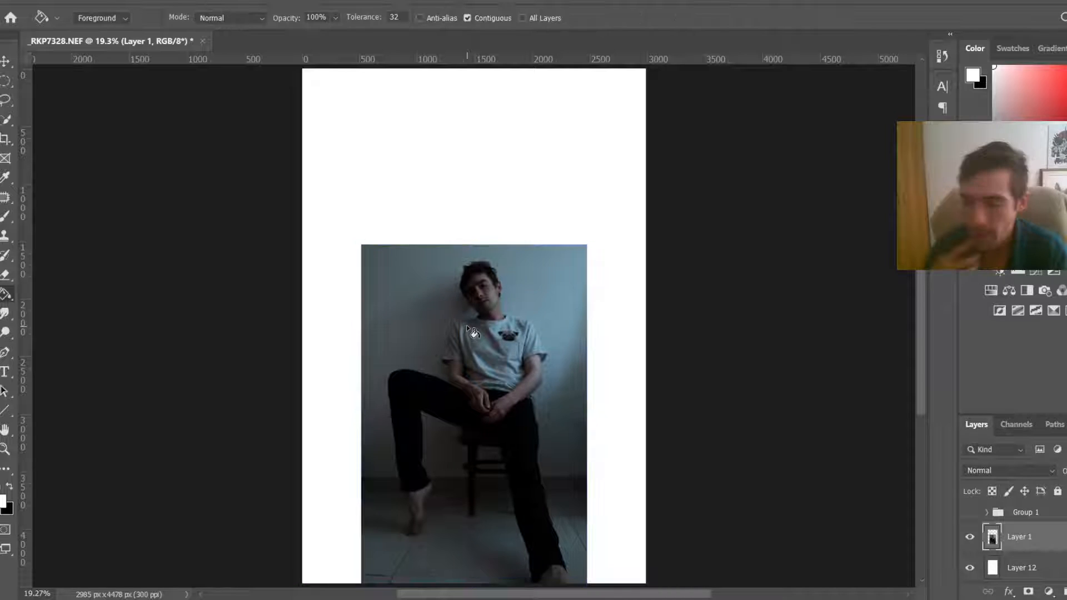
Step: Add a new empty layer above the photo and switch to the Rectangular Marquee tool
{"action": "key", "text": "m"}
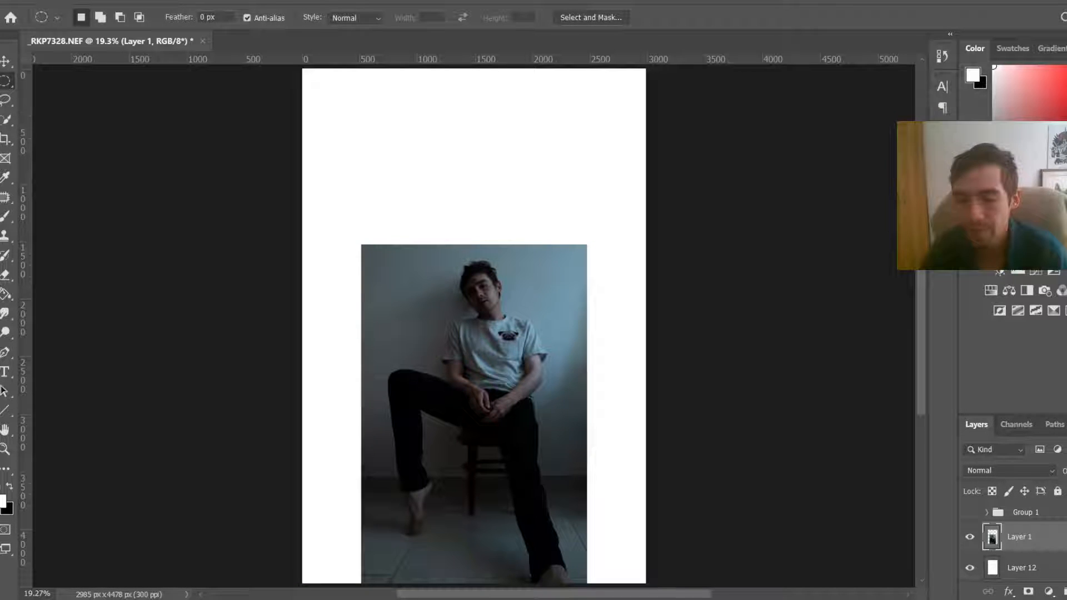
{"action": "key", "text": "ctrl+shift+alt+n"}
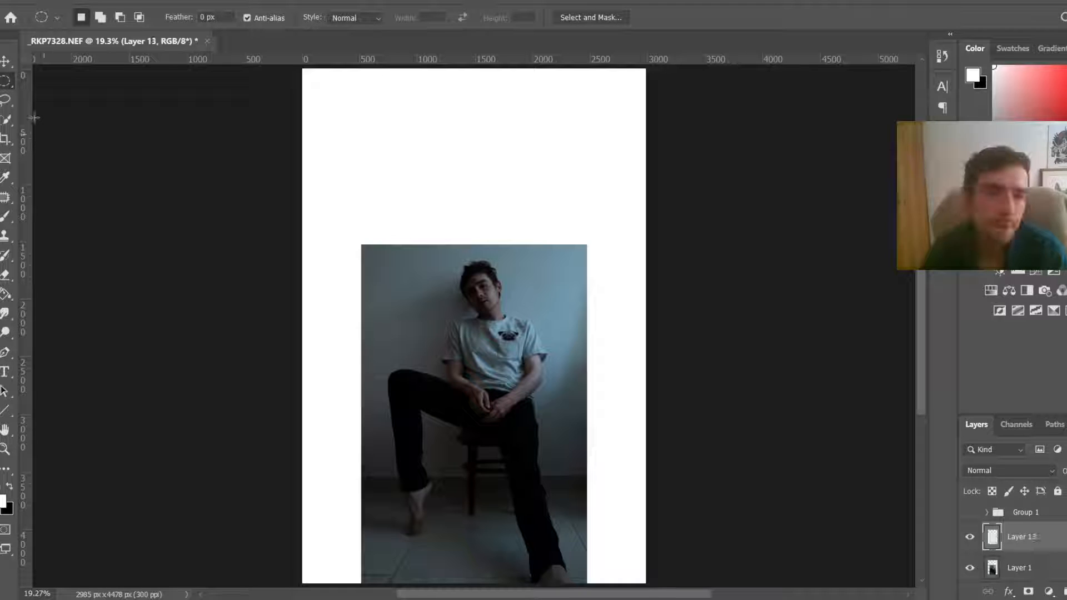
{"action": "right_click", "coordinate": [5, 83]}
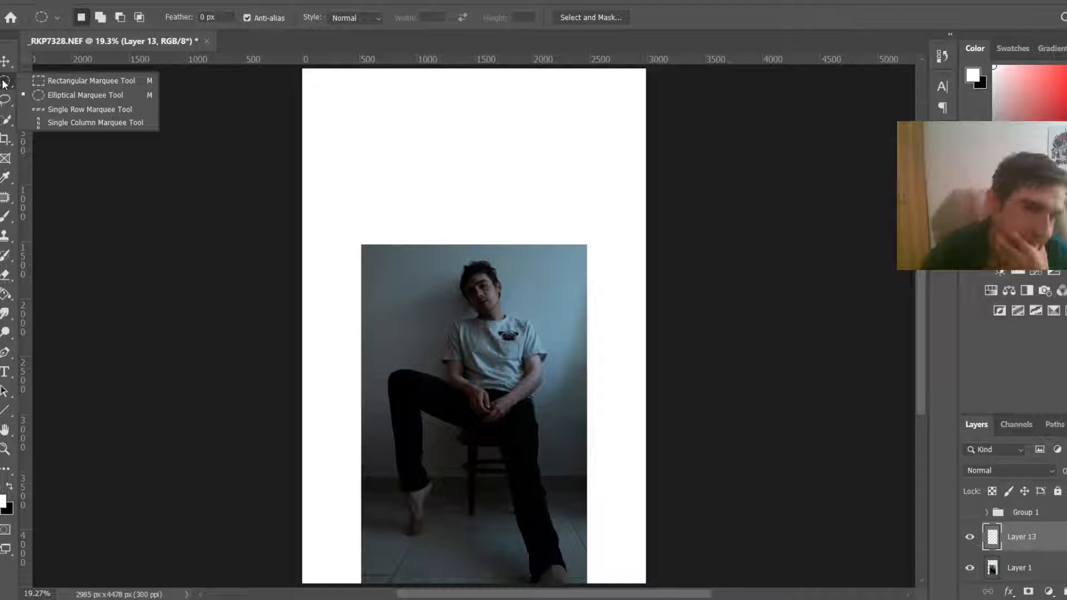
{"action": "left_click", "coordinate": [95, 83]}
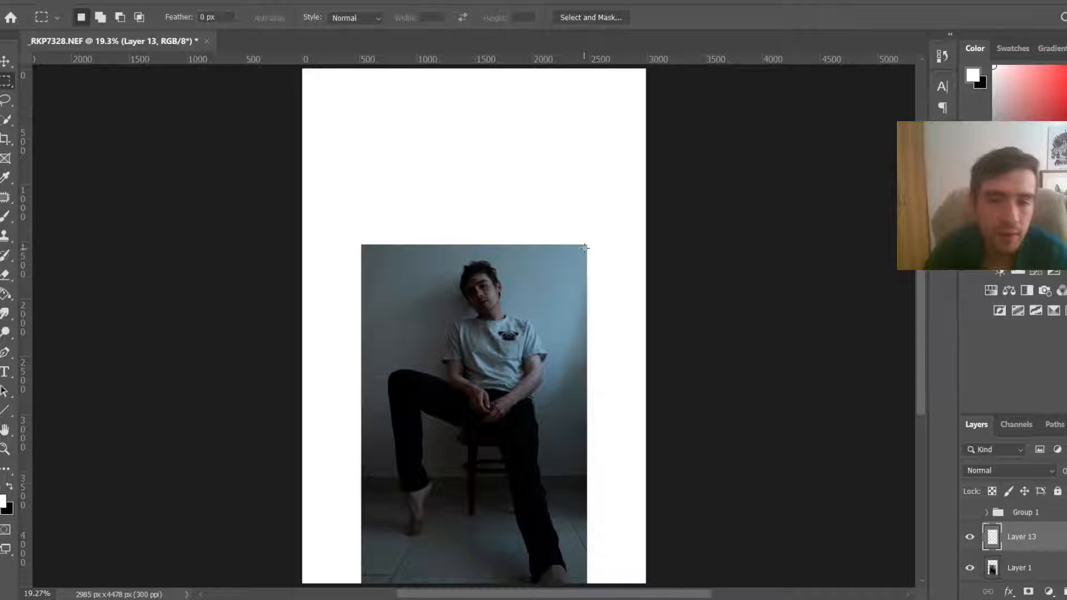
{"action": "scroll", "coordinate": [585, 247], "scroll_direction": "up", "scroll_amount": 3}
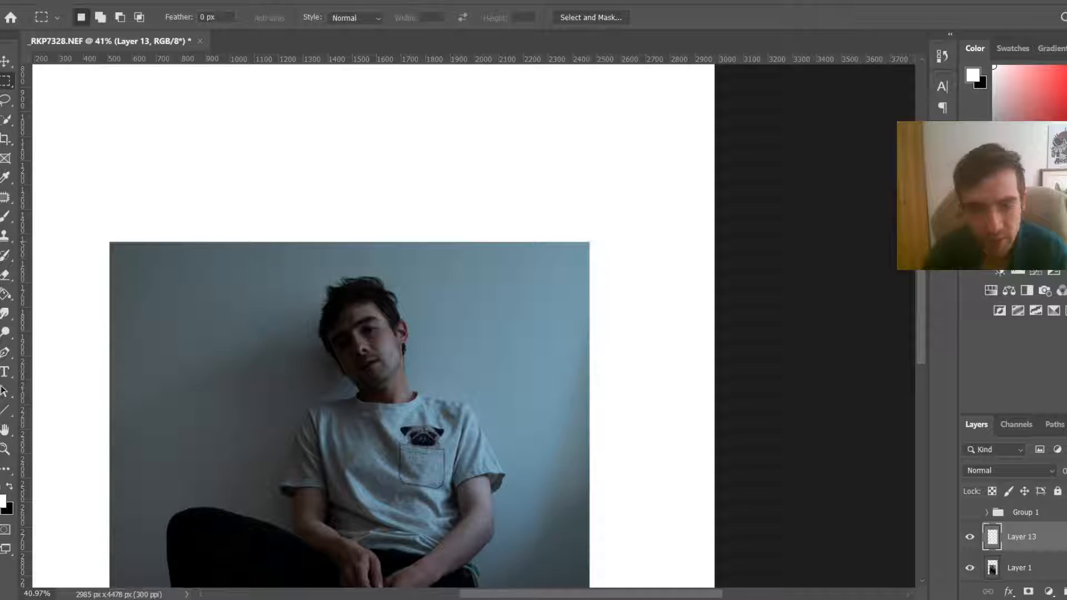
{"action": "mouse_move", "coordinate": [264, 599]}
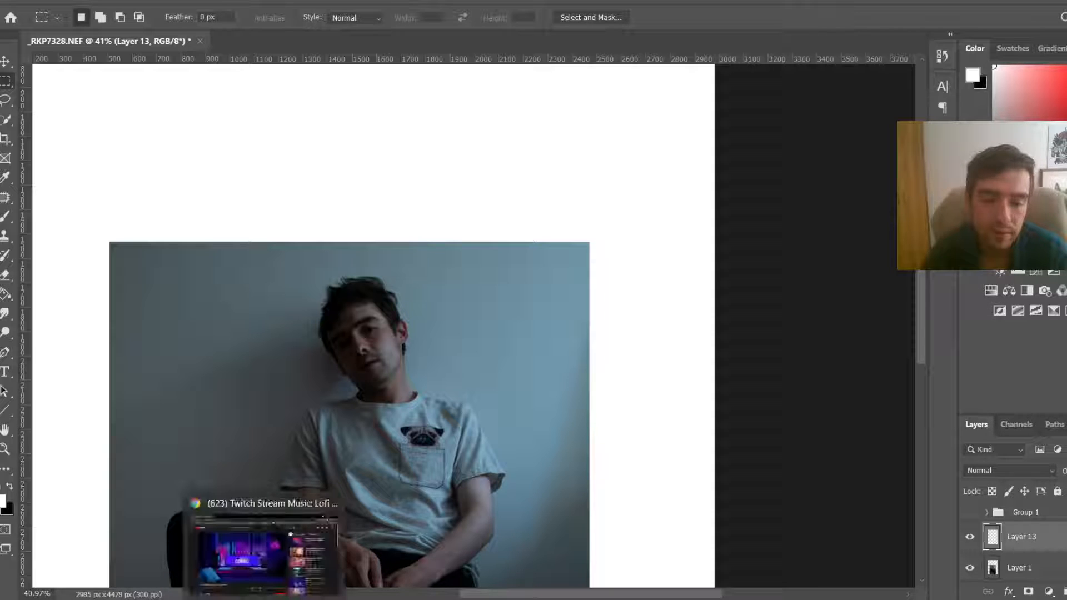
{"action": "left_click", "coordinate": [264, 561]}
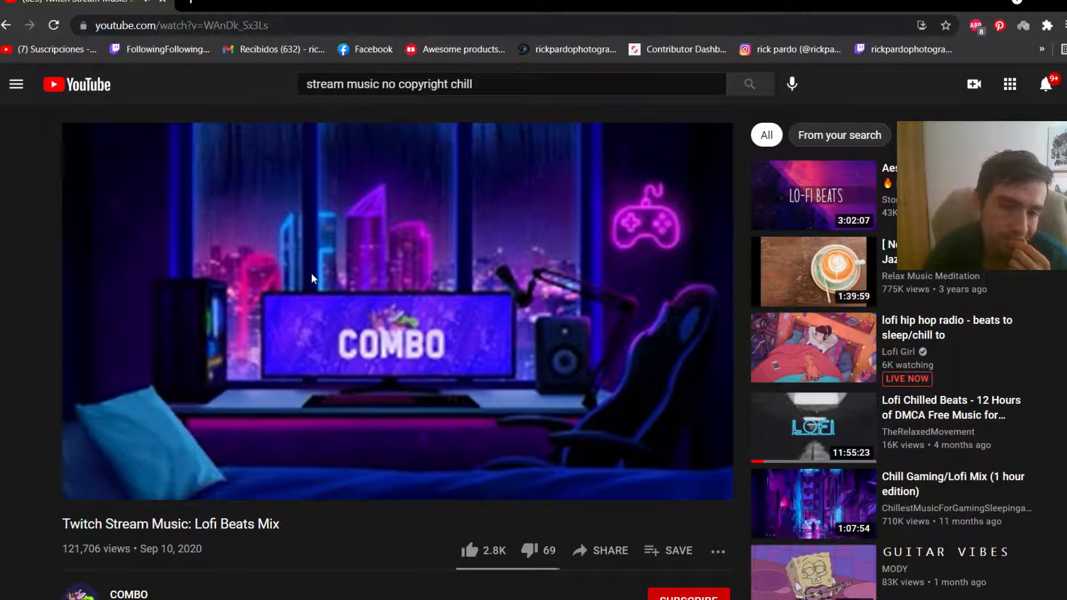
{"action": "mouse_move", "coordinate": [311, 273]}
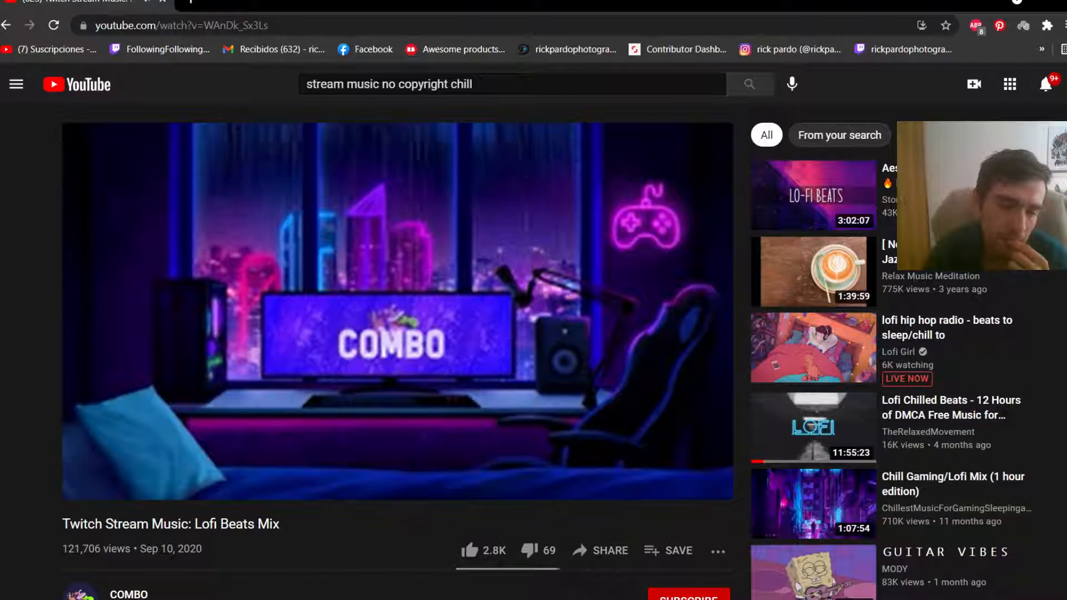
{"action": "key", "text": "alt+Tab"}
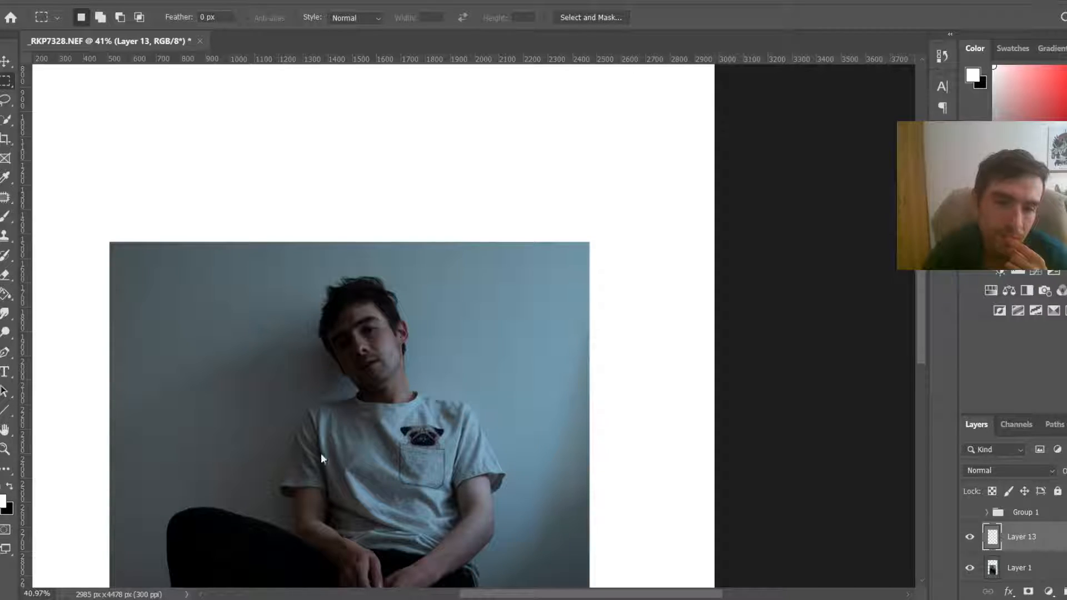
{"action": "key", "text": "ctrl+0"}
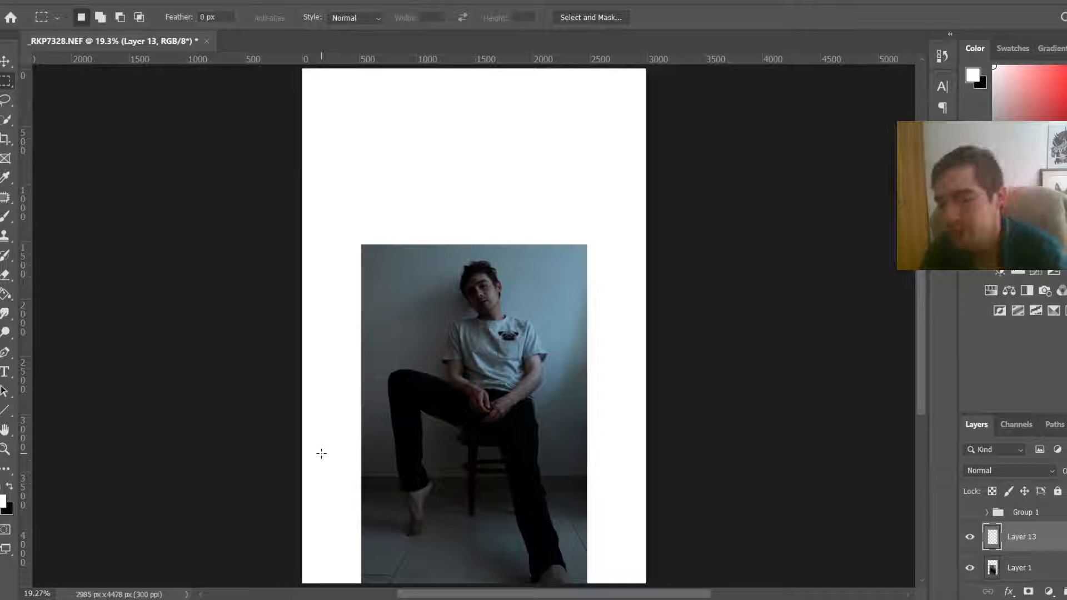
{"action": "scroll", "coordinate": [316, 438], "scroll_direction": "up", "scroll_amount": 1}
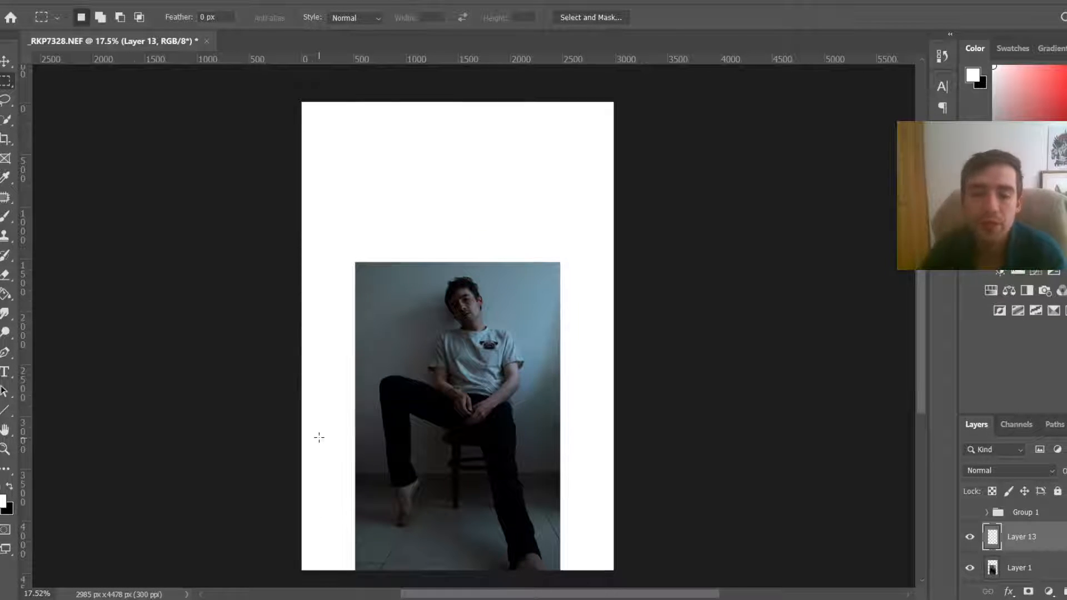
{"action": "scroll", "coordinate": [361, 378], "scroll_direction": "up", "scroll_amount": 2}
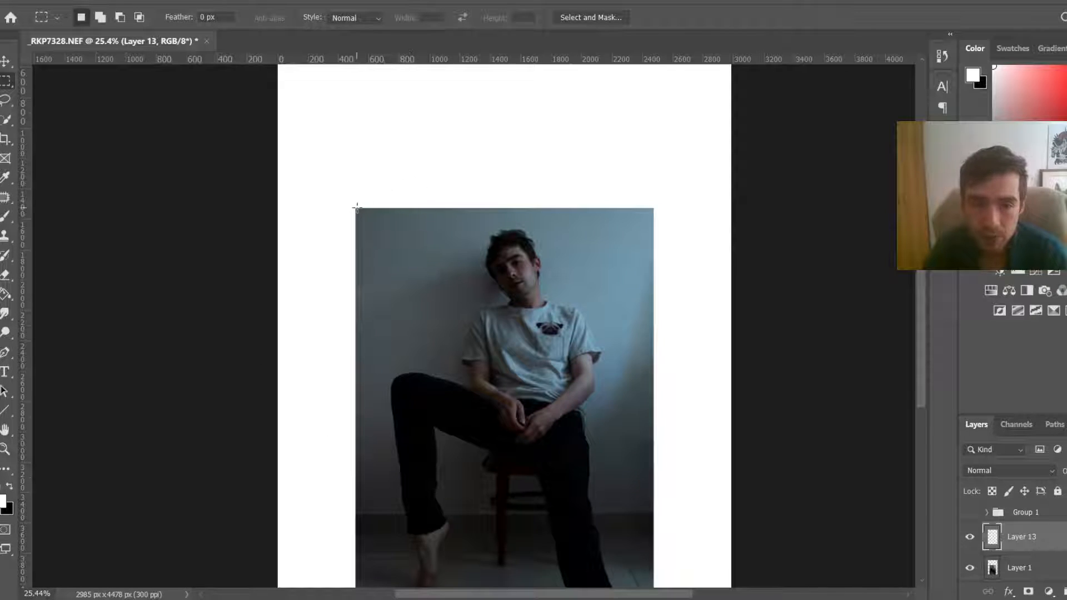
Step: Select a thin strip along the photo's top edge and stretch it up with Distort to fill the canvas above the photo
{"action": "left_click_drag", "start_coordinate": [355, 207], "coordinate": [358, 225]}
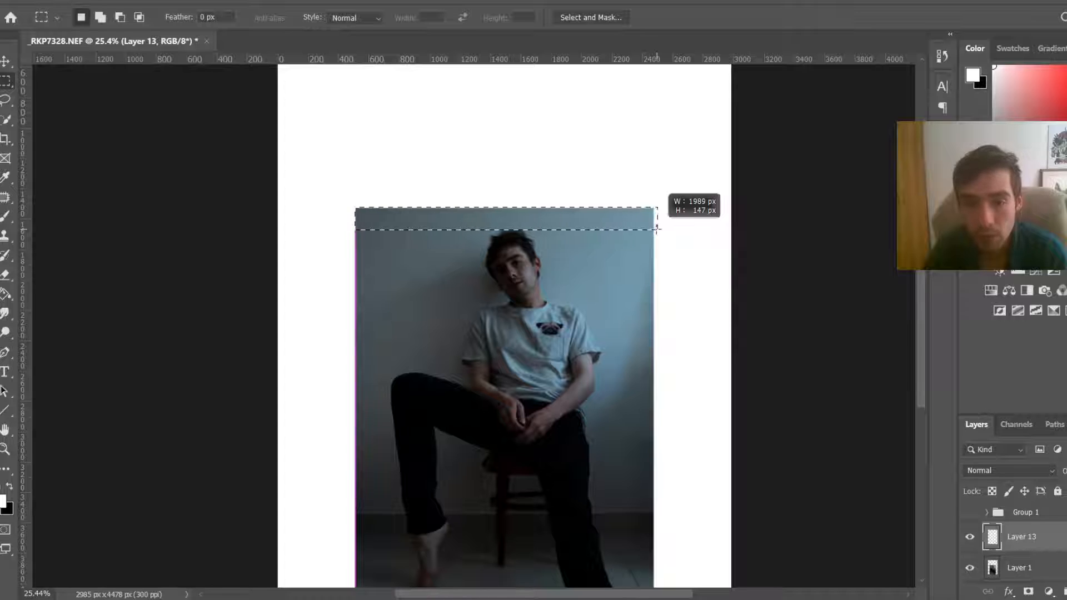
{"action": "mouse_move", "coordinate": [655, 230]}
{"action": "left_mouse_down"}
{"action": "mouse_move", "coordinate": [666, 224]}
{"action": "mouse_move", "coordinate": [655, 227]}
{"action": "left_mouse_up"}
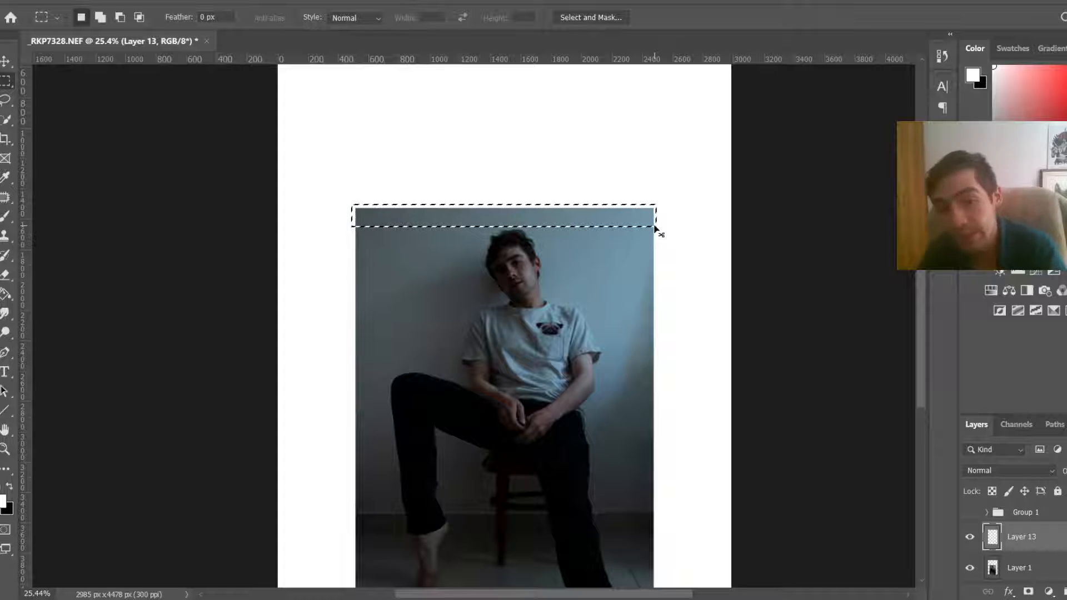
{"action": "key", "text": "ctrl+t"}
{"action": "left_click", "coordinate": [575, 233]}
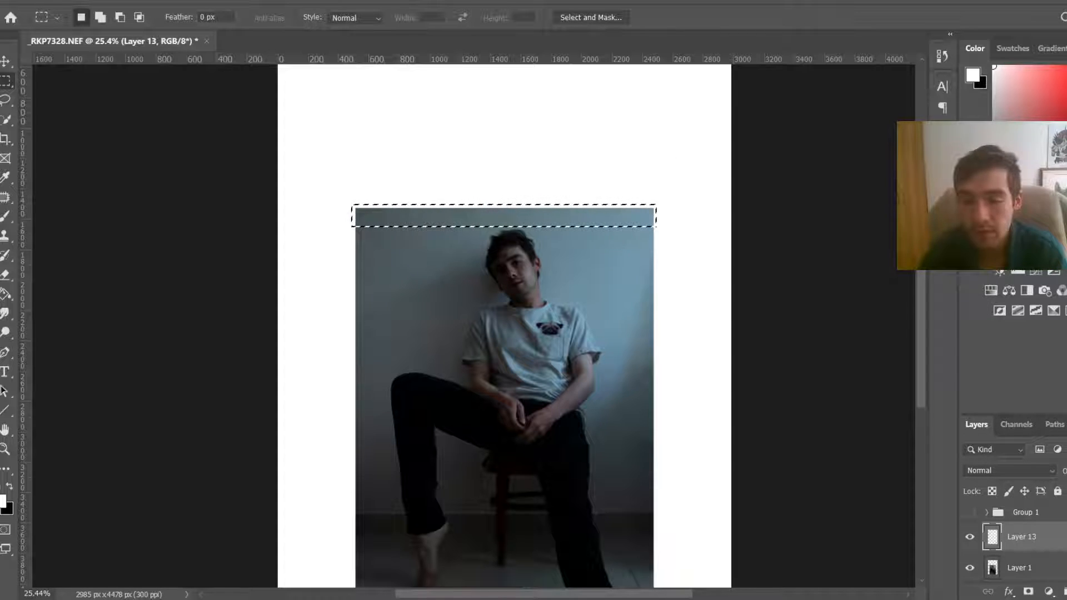
{"action": "left_click", "coordinate": [1016, 568]}
{"action": "left_click_drag", "start_coordinate": [1043, 536], "coordinate": [1065, 592]}
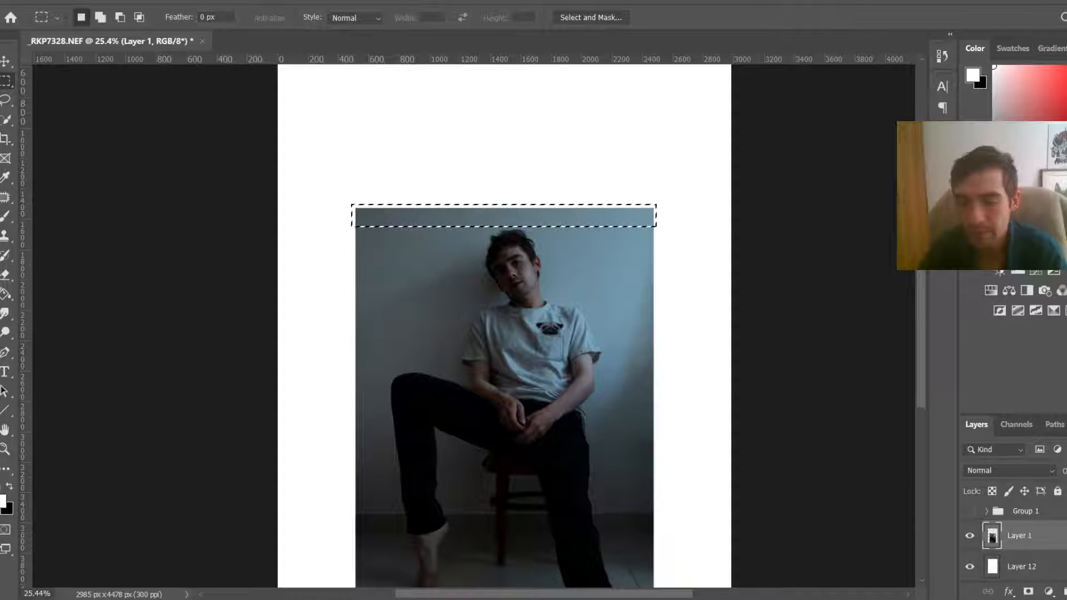
{"action": "key", "text": "ctrl+t"}
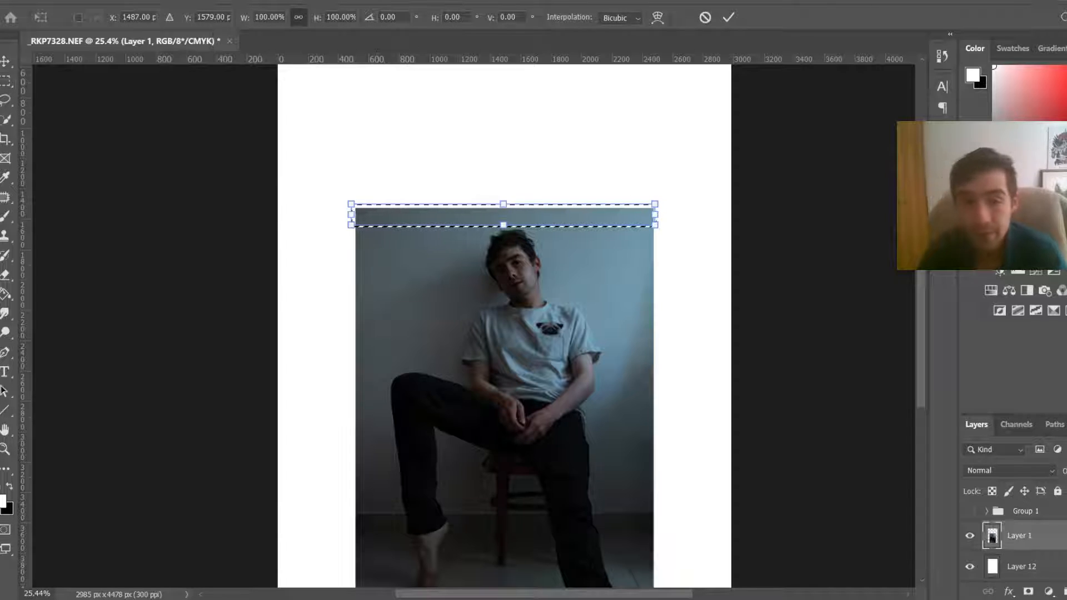
{"action": "scroll", "coordinate": [522, 181], "scroll_direction": "up", "scroll_amount": 5}
{"action": "scroll", "coordinate": [489, 258], "scroll_direction": "down", "scroll_amount": 1}
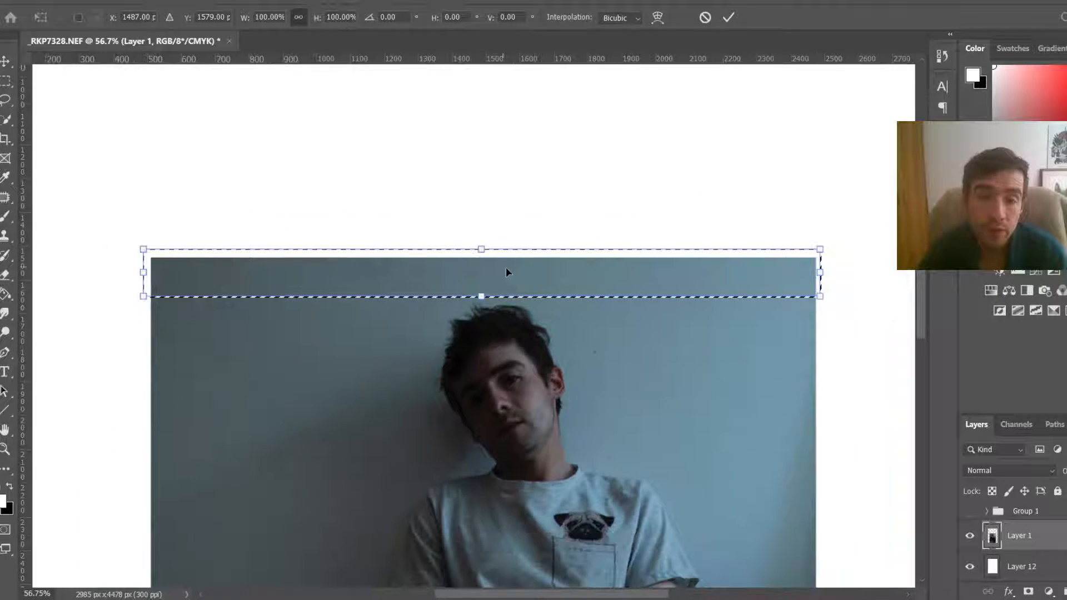
{"action": "right_click", "coordinate": [507, 269]}
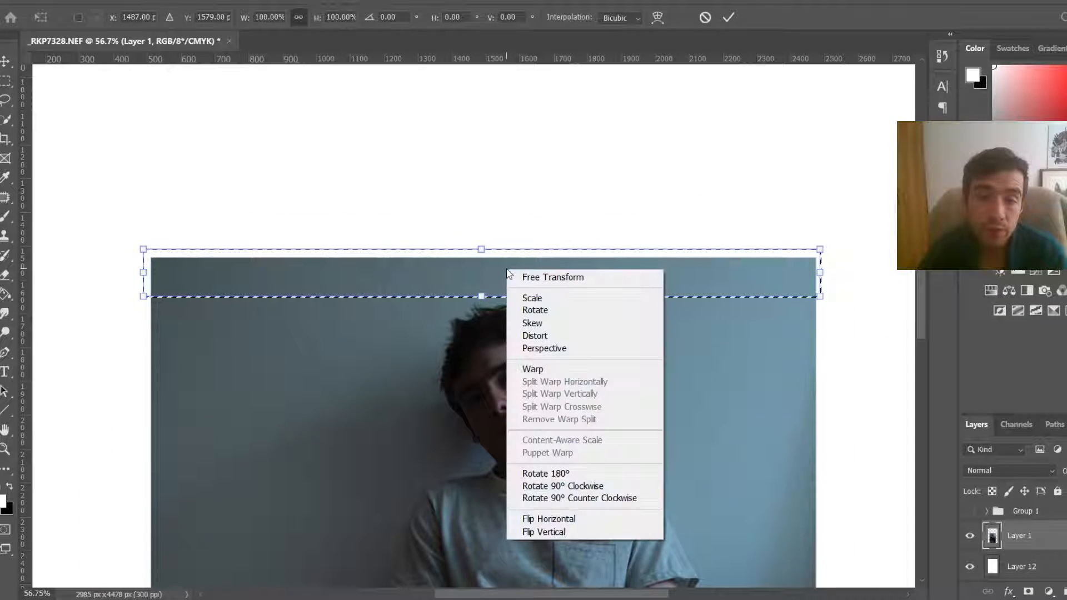
{"action": "left_click", "coordinate": [553, 337]}
{"action": "scroll", "coordinate": [685, 152], "scroll_direction": "down", "scroll_amount": 2}
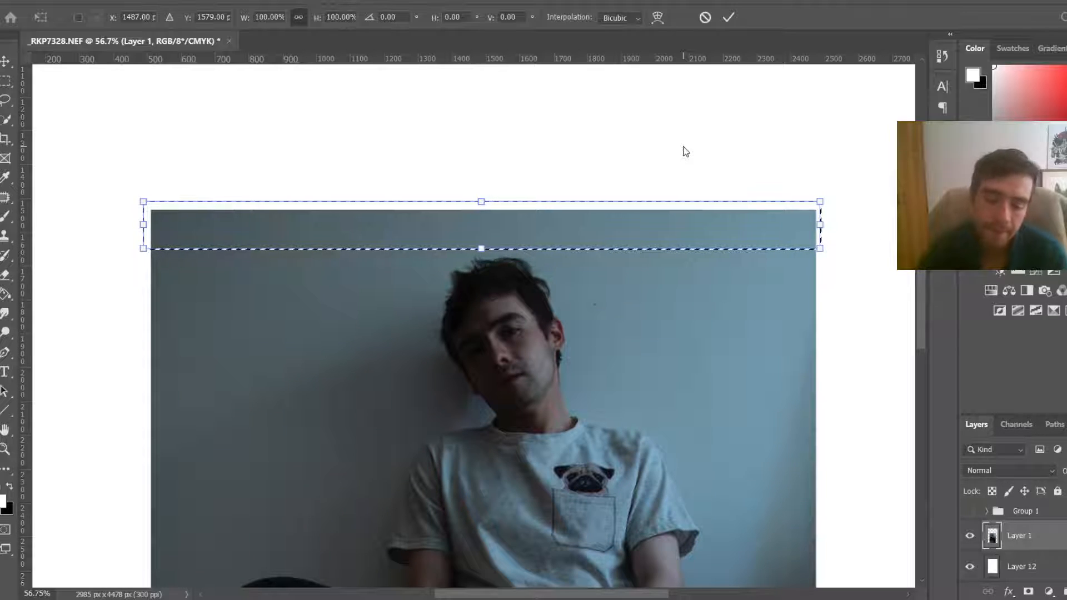
{"action": "scroll", "coordinate": [684, 148], "scroll_direction": "down", "scroll_amount": 5}
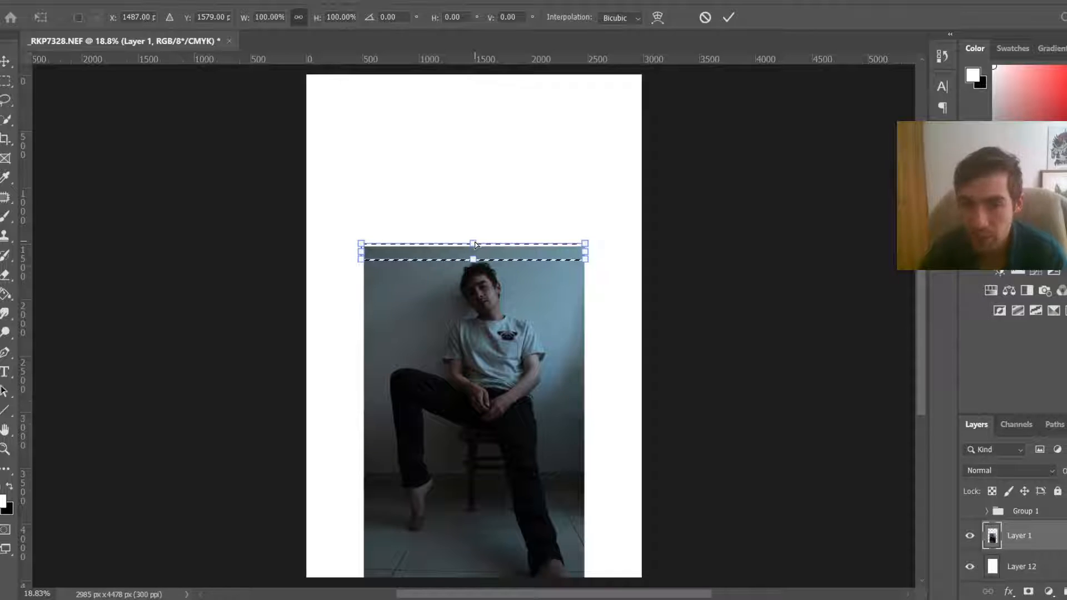
{"action": "left_click_drag", "start_coordinate": [475, 245], "coordinate": [474, 64]}
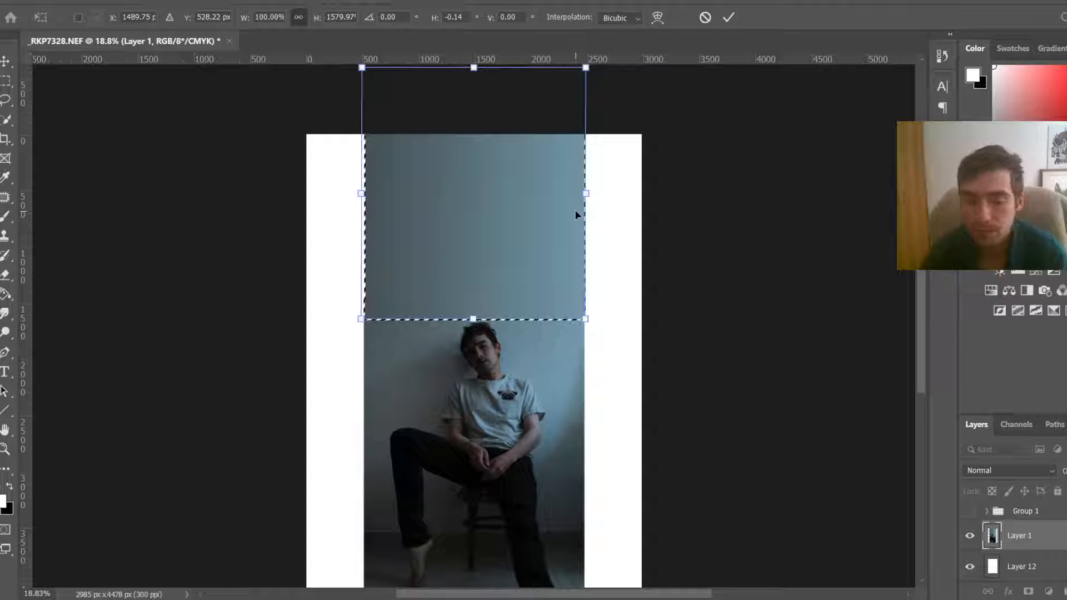
{"action": "key", "text": "Return"}
{"action": "key", "text": "ctrl+d"}
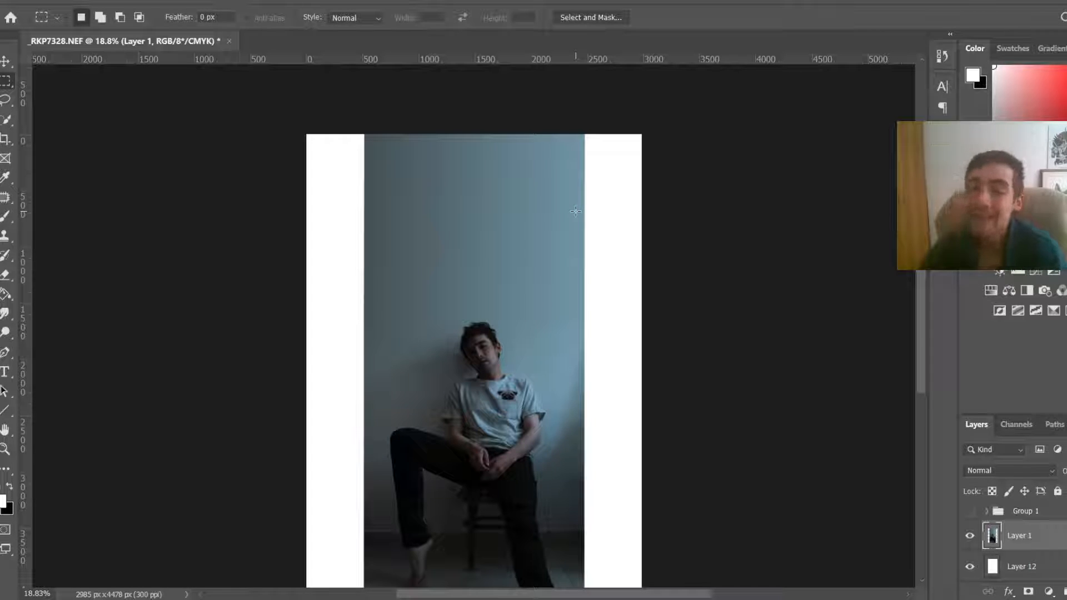
Step: Select a thin strip along the photo's right edge and stretch it with Distort past the canvas's right side
{"action": "scroll", "coordinate": [588, 369], "scroll_direction": "down", "scroll_amount": 2}
{"action": "scroll", "coordinate": [588, 376], "scroll_direction": "up", "scroll_amount": 2}
{"action": "scroll", "coordinate": [605, 523], "scroll_direction": "down", "scroll_amount": 1}
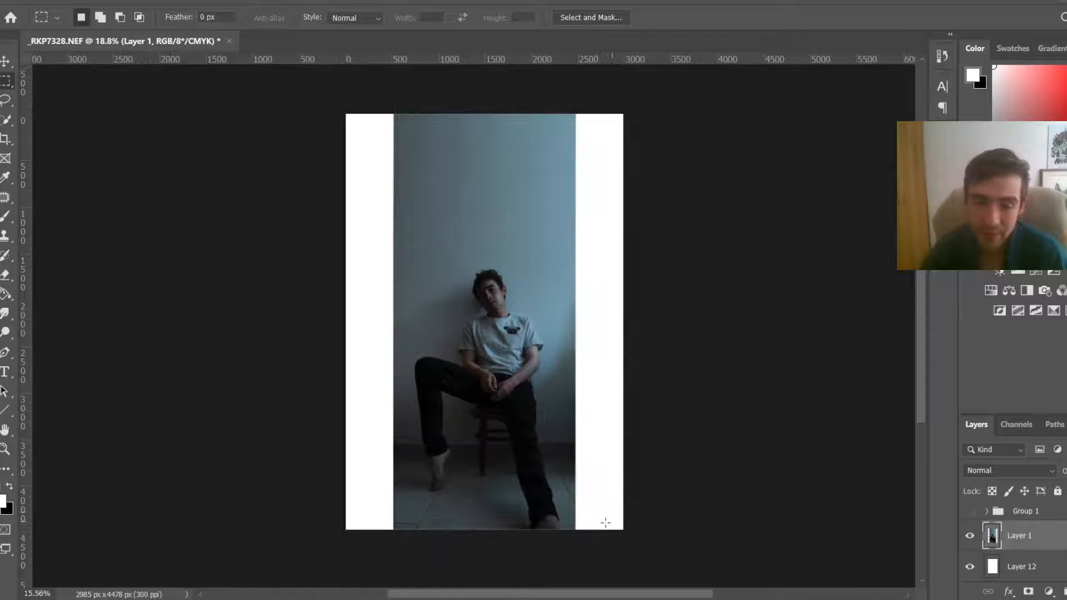
{"action": "left_click_drag", "start_coordinate": [589, 527], "coordinate": [567, 114]}
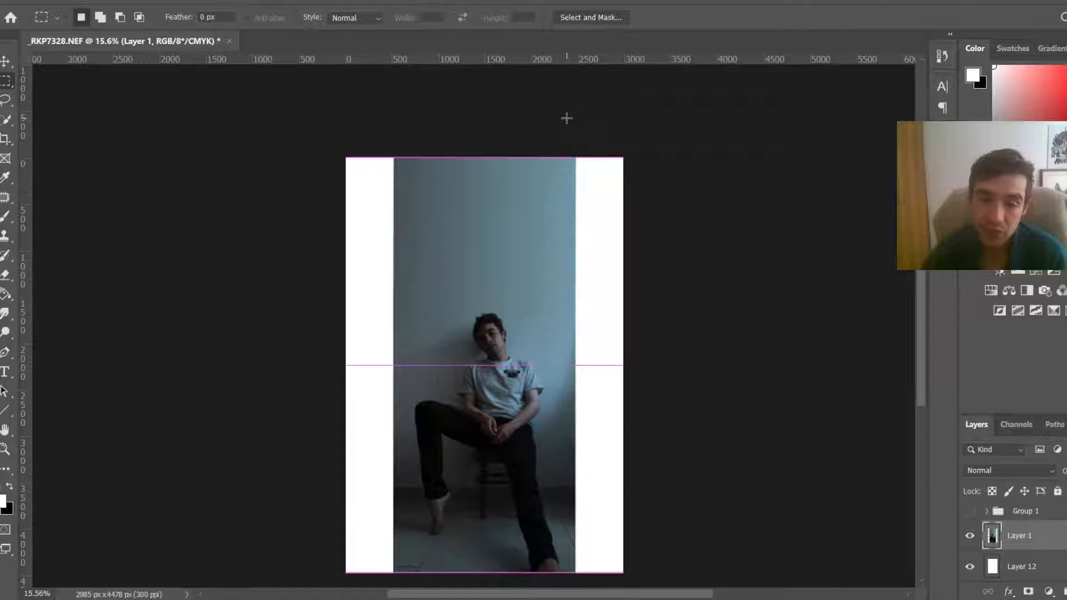
{"action": "key", "text": "ctrl+t"}
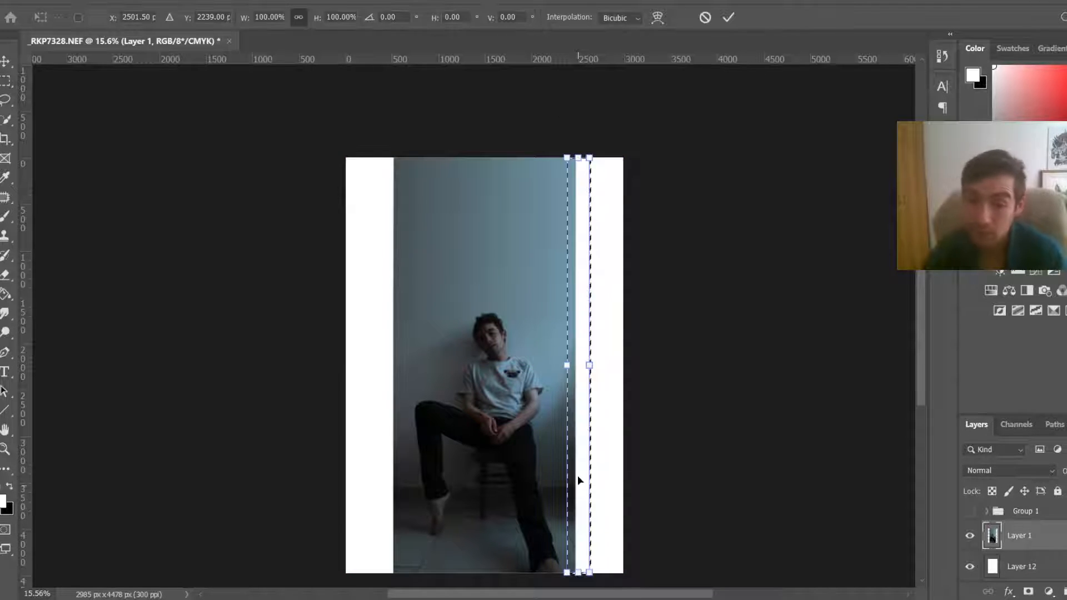
{"action": "right_click", "coordinate": [578, 421]}
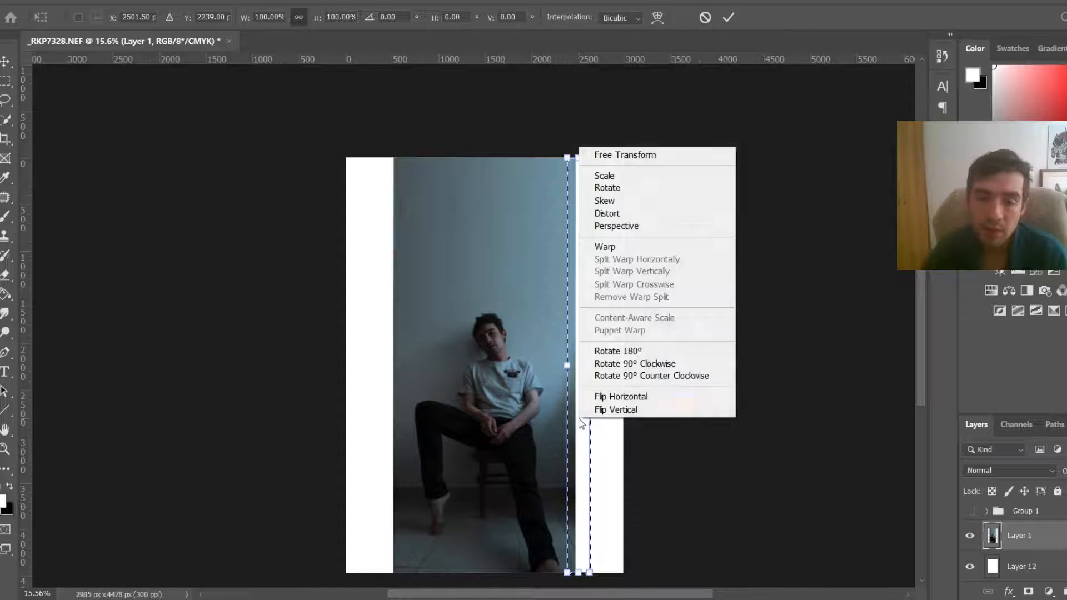
{"action": "left_click", "coordinate": [642, 219]}
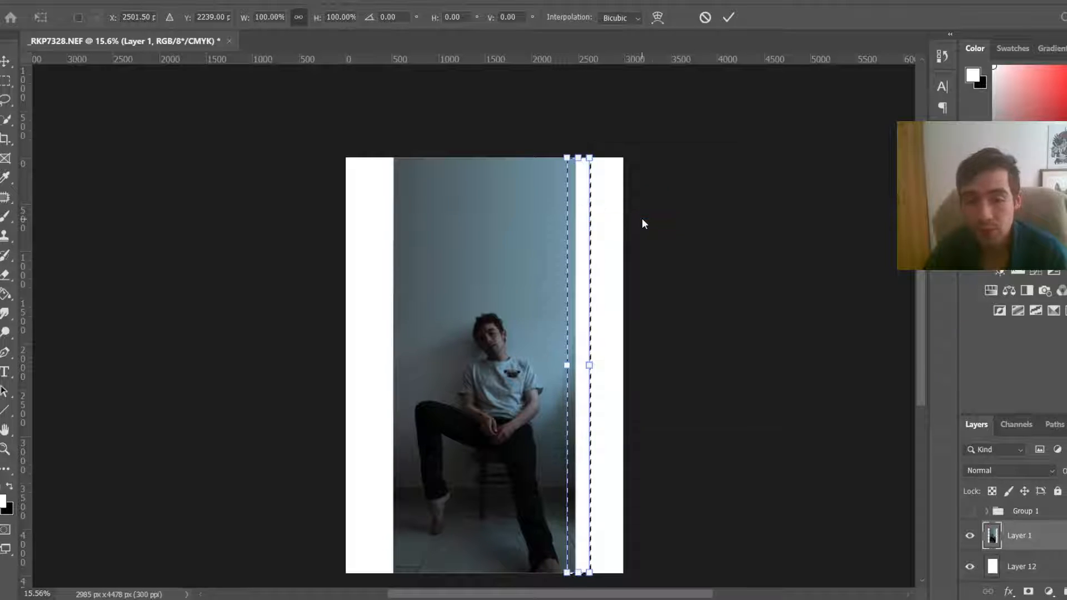
{"action": "left_click_drag", "start_coordinate": [590, 366], "coordinate": [751, 372]}
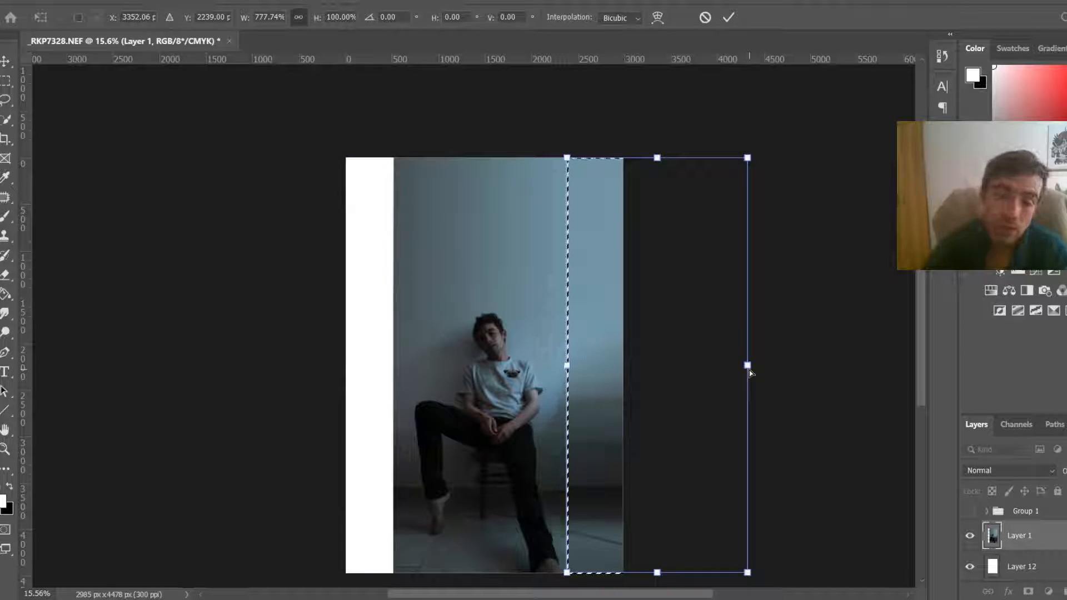
{"action": "key", "text": "Return"}
{"action": "key", "text": "ctrl+d"}
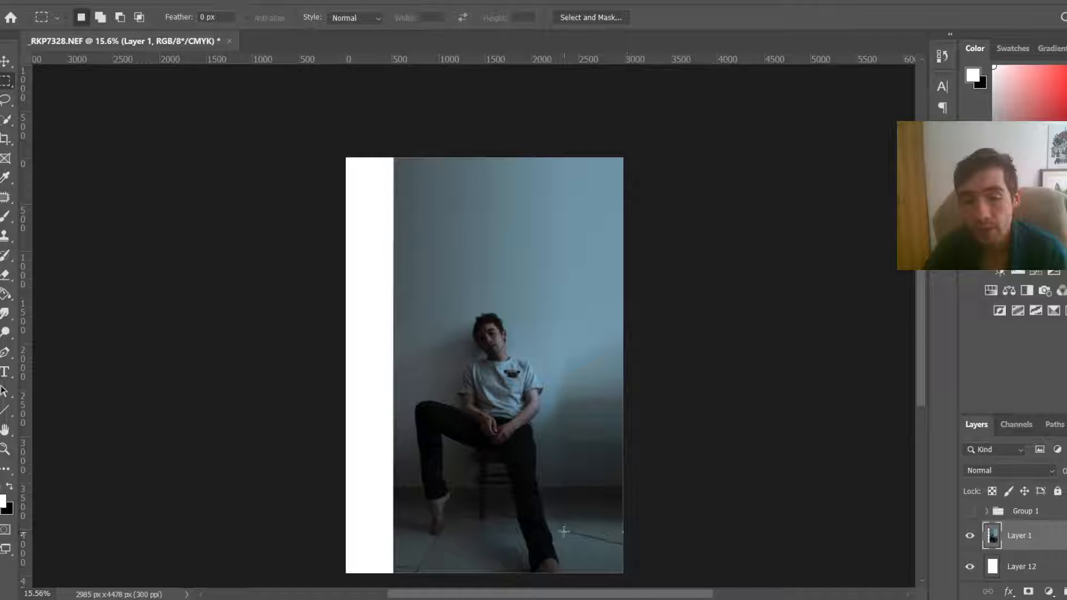
Step: Select a thin strip along the photo's left edge and stretch it with Distort past the canvas's left side
{"action": "scroll", "coordinate": [648, 553], "scroll_direction": "up", "scroll_amount": 10}
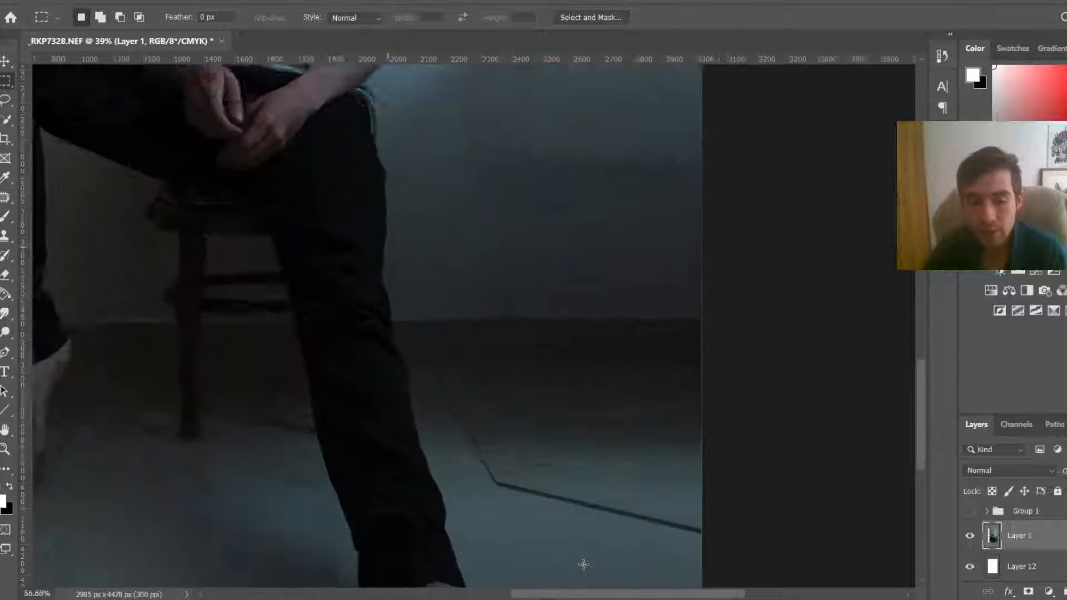
{"action": "scroll", "coordinate": [584, 565], "scroll_direction": "down", "scroll_amount": 8}
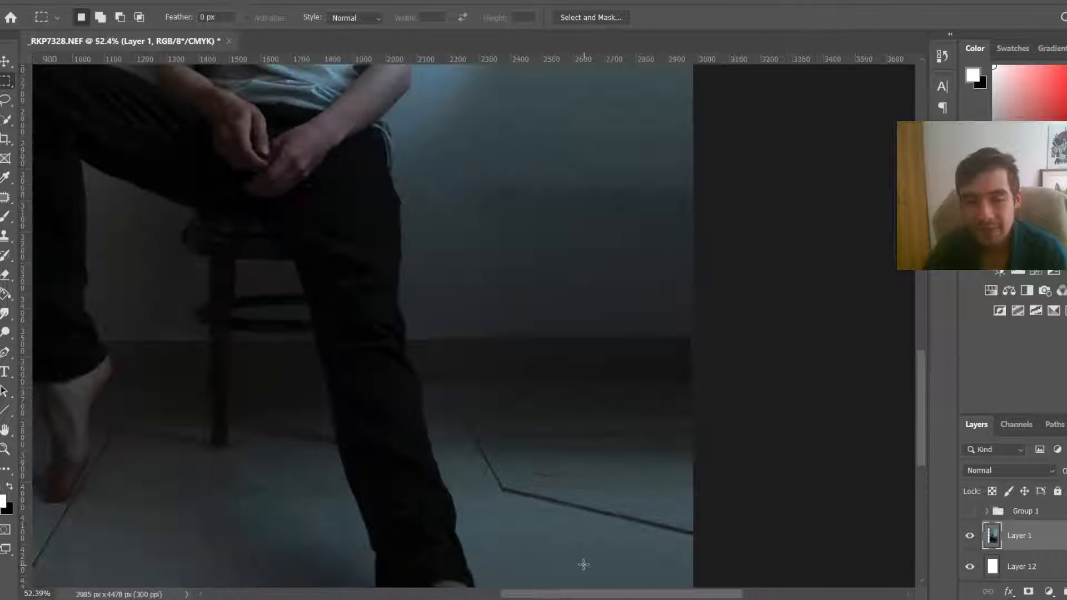
{"action": "scroll", "coordinate": [583, 565], "scroll_direction": "down", "scroll_amount": 1}
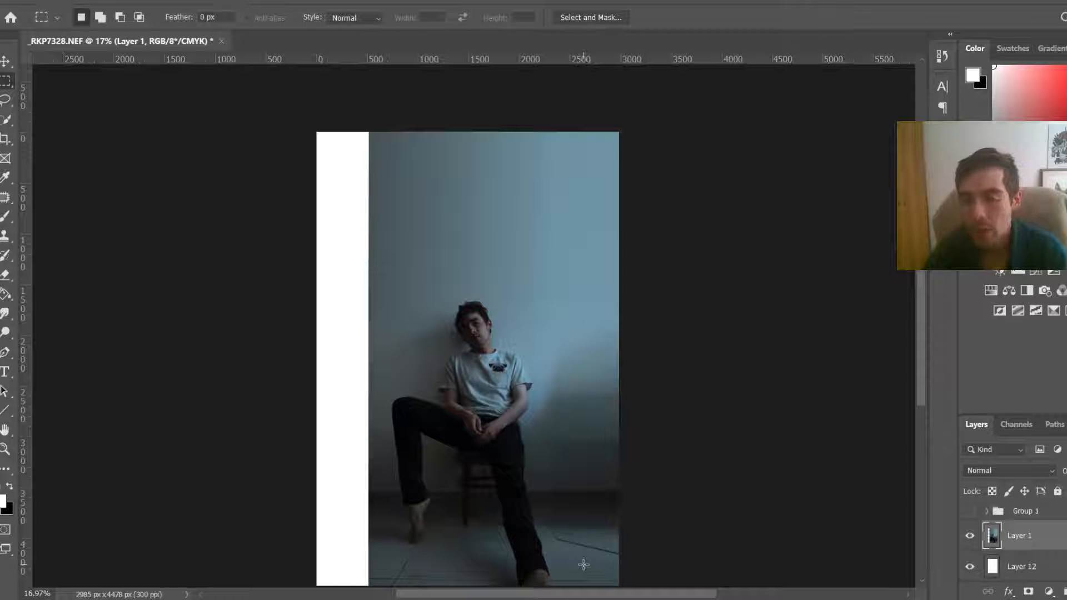
{"action": "scroll", "coordinate": [585, 555], "scroll_direction": "down", "scroll_amount": 1}
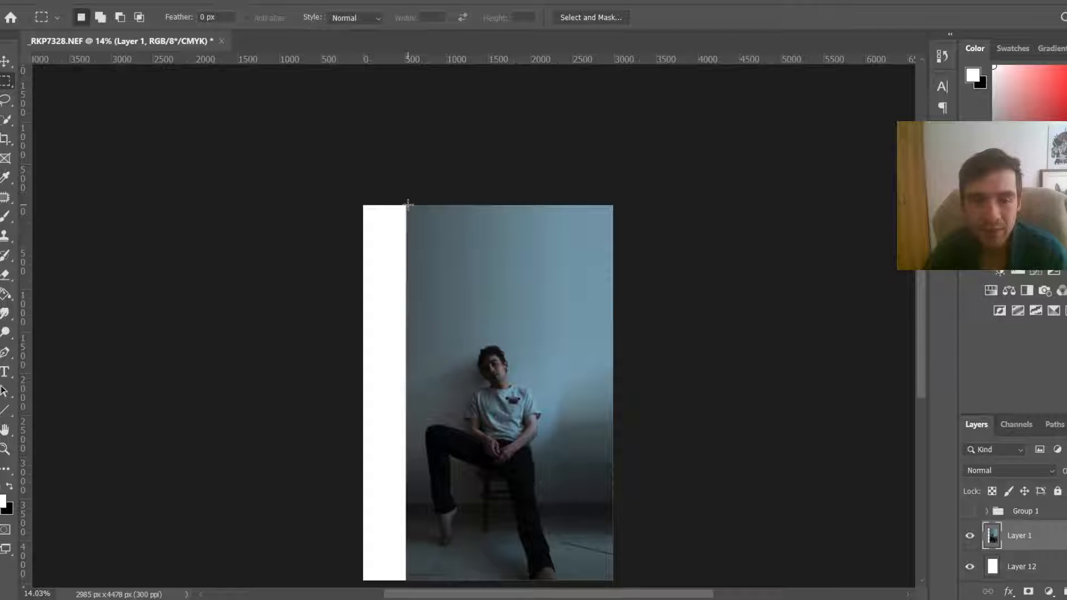
{"action": "left_click_drag", "start_coordinate": [408, 205], "coordinate": [423, 574]}
{"action": "key", "text": "space"}
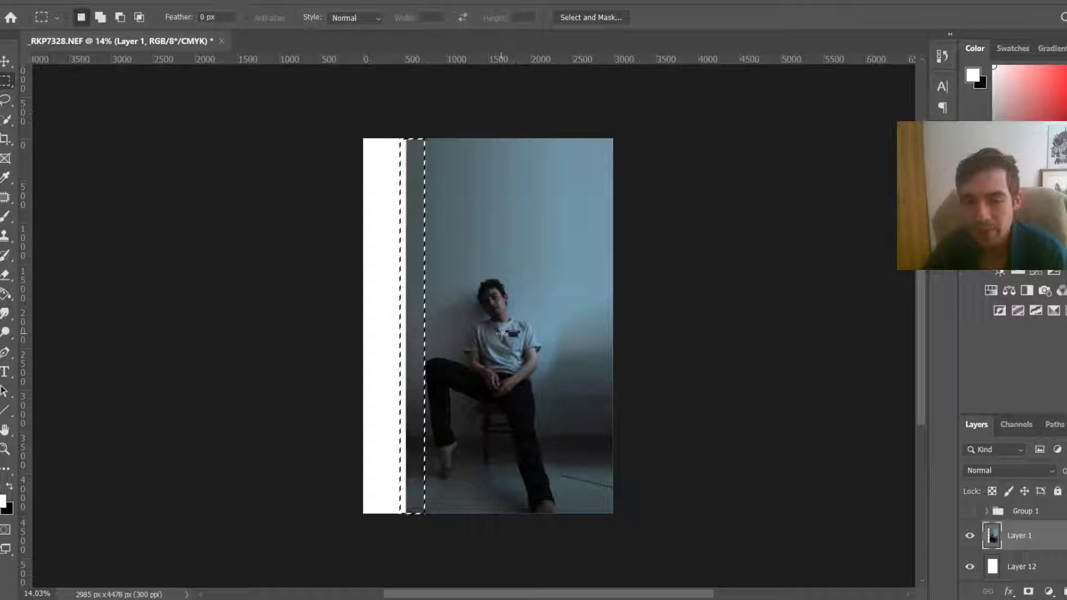
{"action": "key", "text": "ctrl+t"}
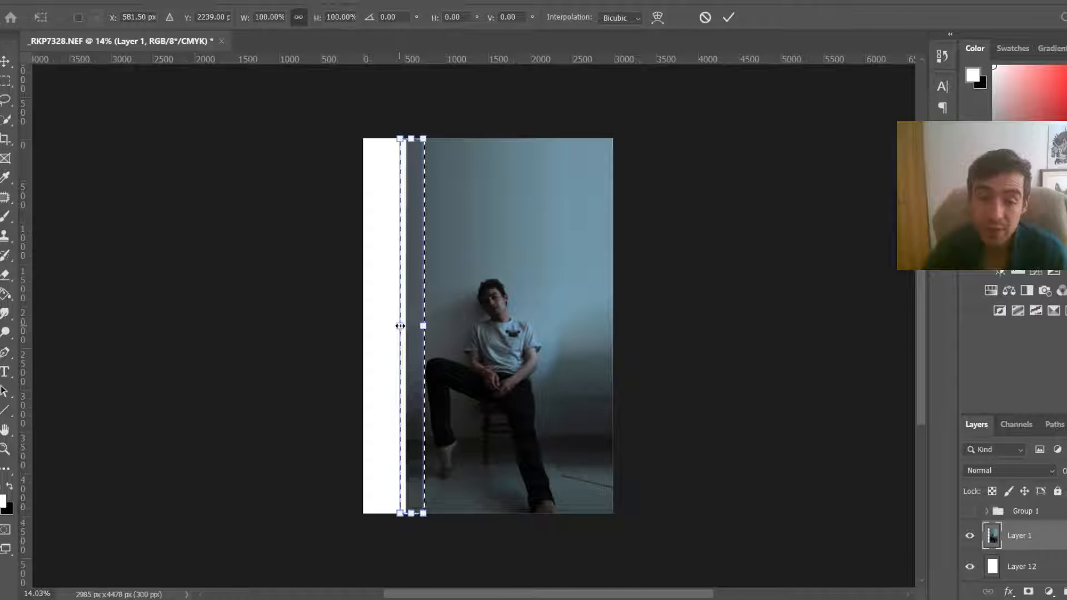
{"action": "right_click", "coordinate": [400, 325]}
{"action": "left_click", "coordinate": [453, 393]}
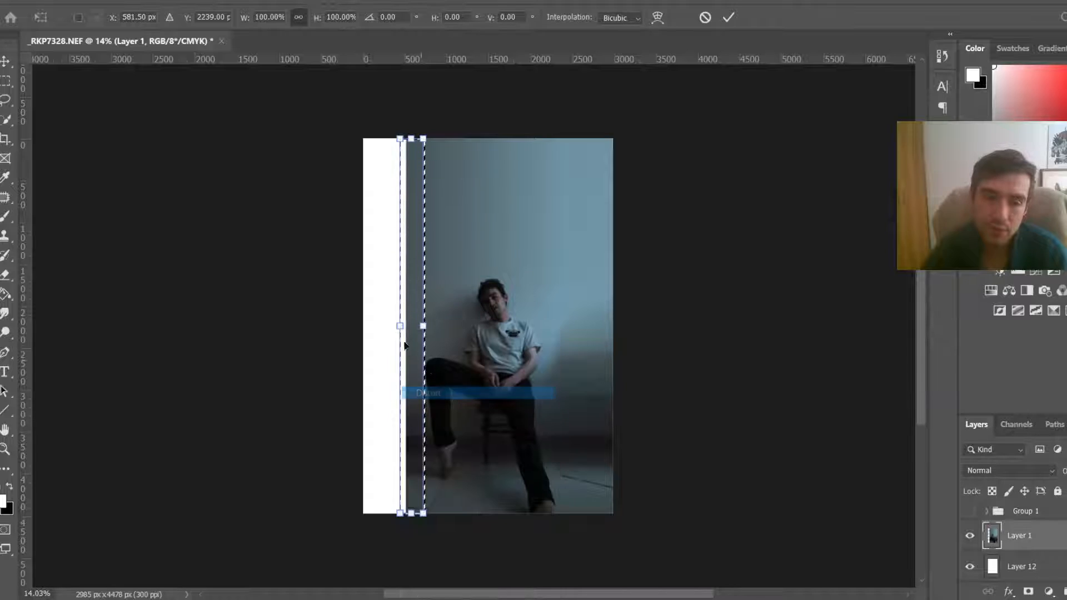
{"action": "left_click_drag", "start_coordinate": [400, 326], "coordinate": [326, 326]}
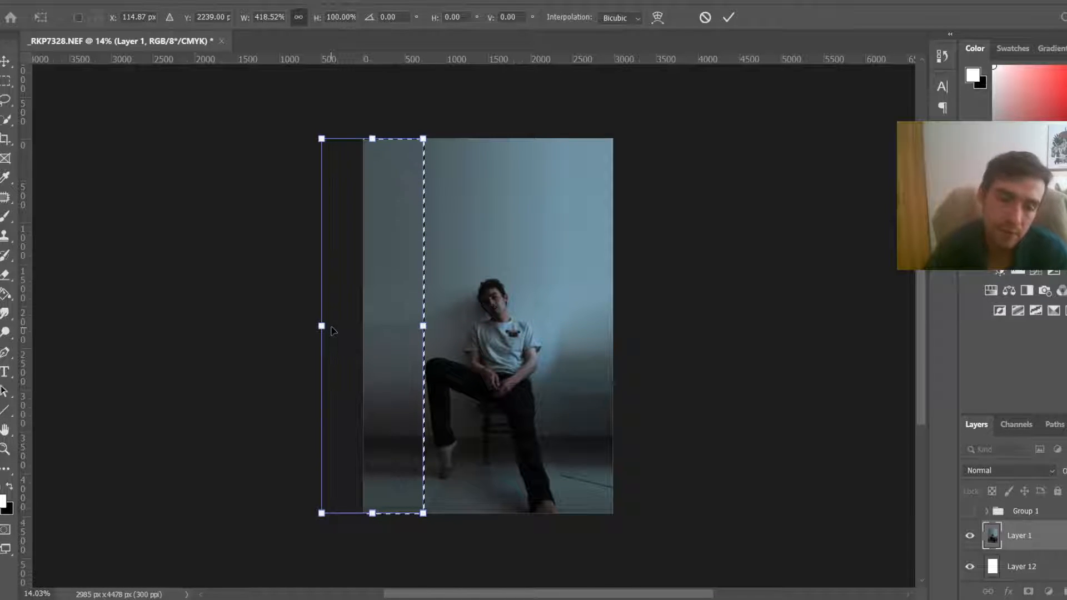
{"action": "key", "text": "Return"}
{"action": "key", "text": "ctrl+d"}
Step: Zoom in and out to inspect the extended background edges across the whole canvas
{"action": "scroll", "coordinate": [503, 502], "scroll_direction": "up", "scroll_amount": 5}
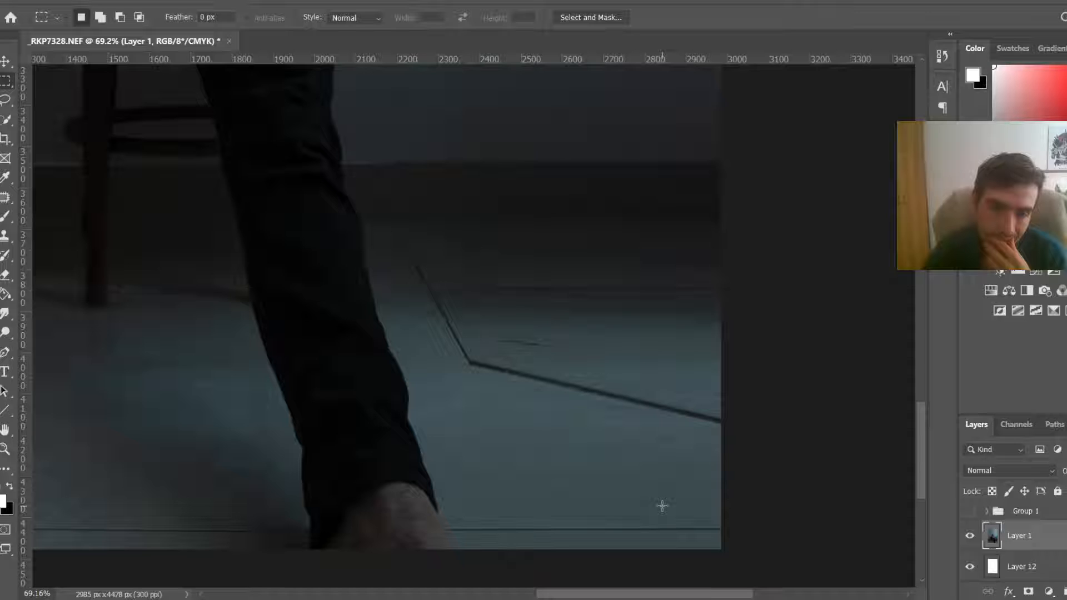
{"action": "scroll", "coordinate": [662, 505], "scroll_direction": "down", "scroll_amount": 5}
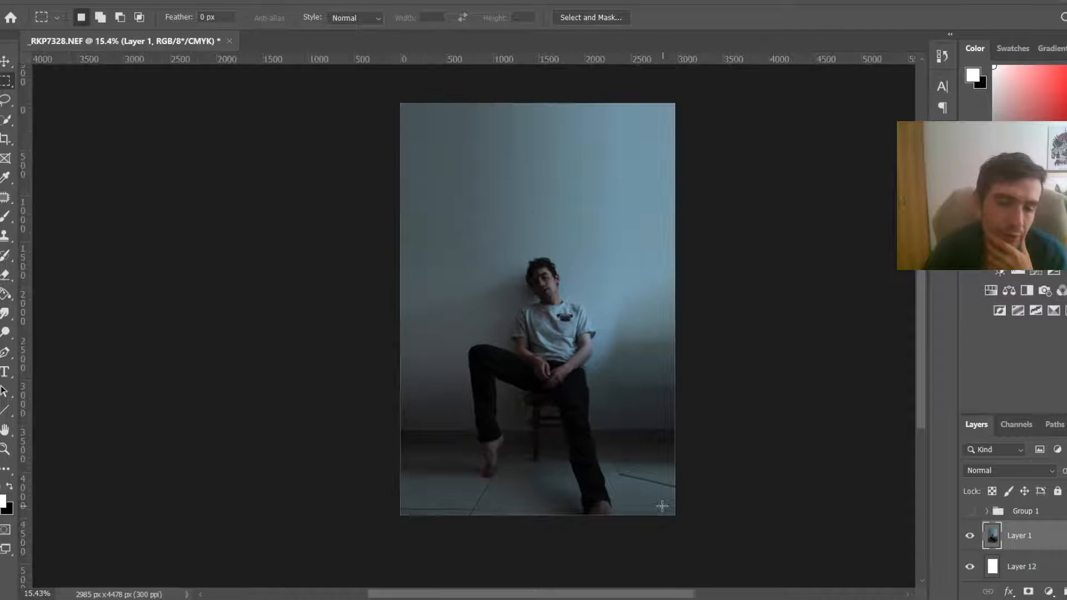
{"action": "scroll", "coordinate": [597, 503], "scroll_direction": "up", "scroll_amount": 1}
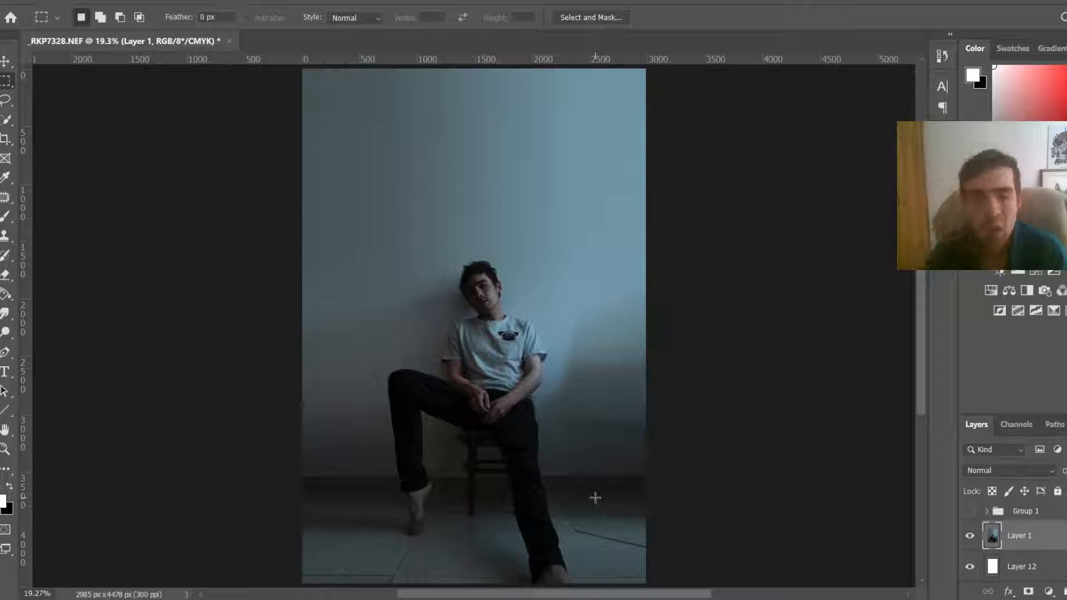
{"action": "scroll", "coordinate": [595, 497], "scroll_direction": "down", "scroll_amount": 5}
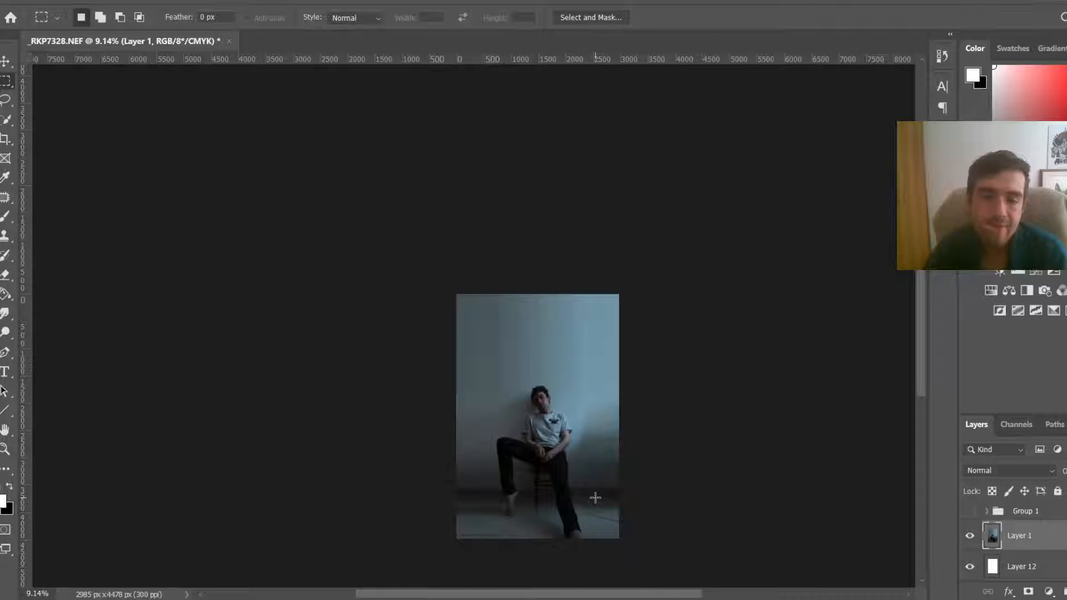
{"action": "scroll", "coordinate": [595, 497], "scroll_direction": "up", "scroll_amount": 2}
{"action": "scroll", "coordinate": [595, 497], "scroll_direction": "down", "scroll_amount": 2}
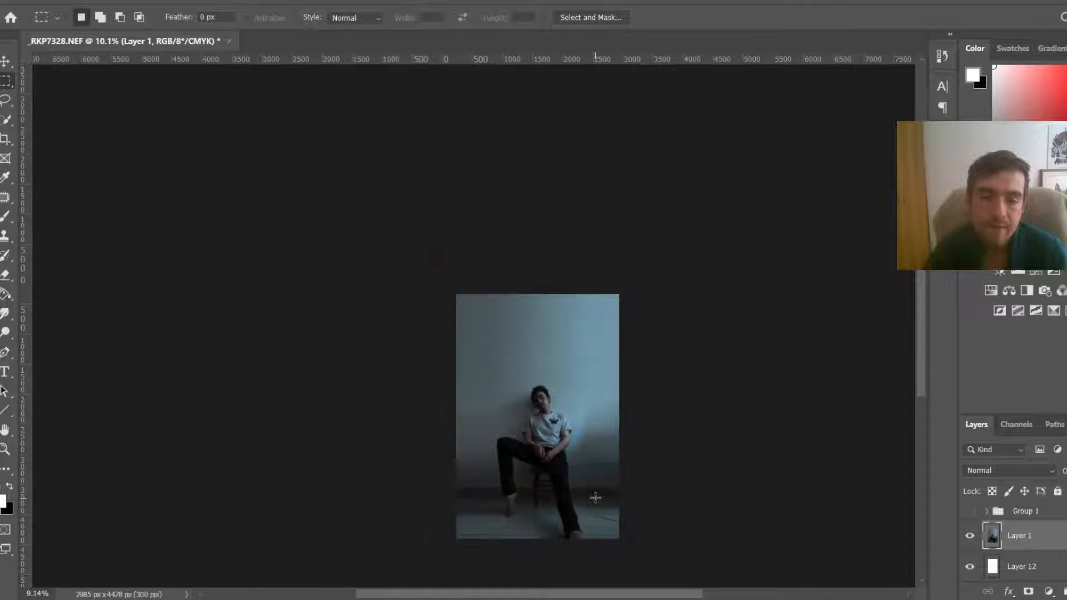
{"action": "scroll", "coordinate": [595, 497], "scroll_direction": "up", "scroll_amount": 2}
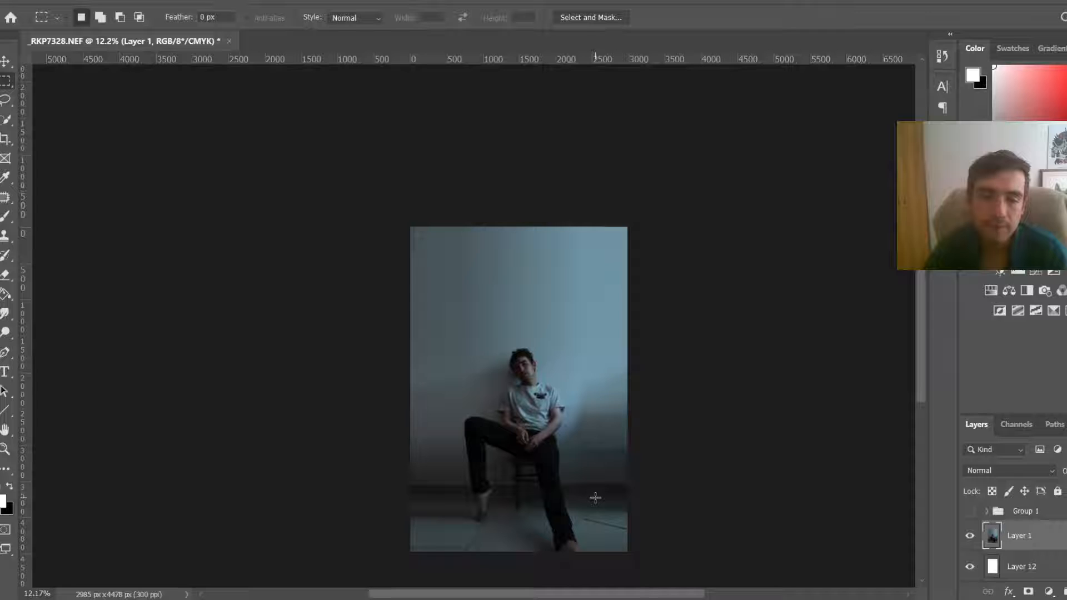
{"action": "scroll", "coordinate": [595, 497], "scroll_direction": "down", "scroll_amount": 2}
{"action": "scroll", "coordinate": [595, 497], "scroll_direction": "up", "scroll_amount": 5}
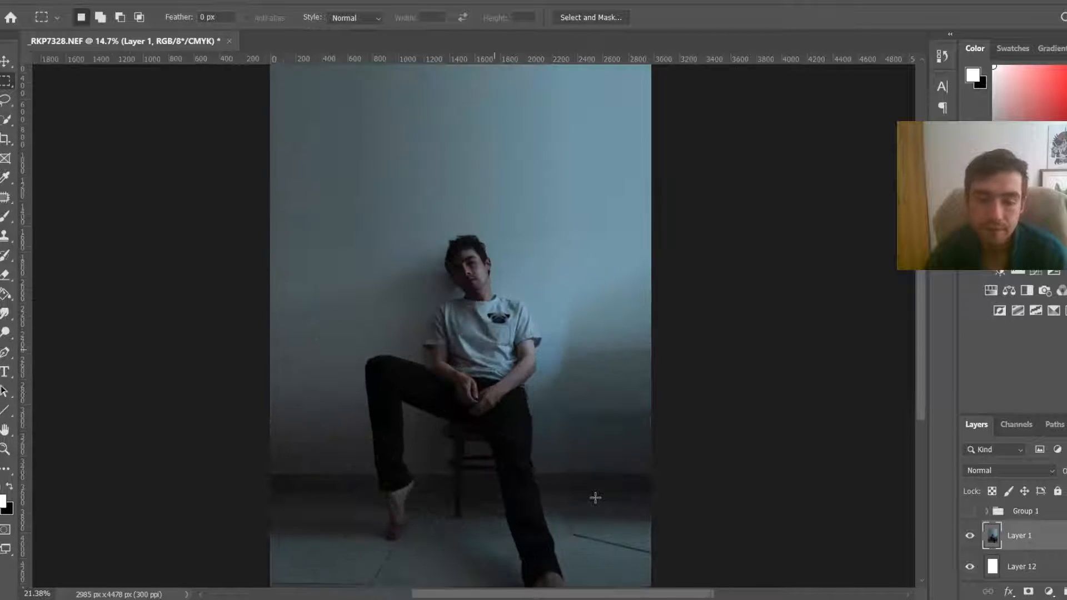
Step: Add two new empty layers above the photo layer
{"action": "left_click_drag", "start_coordinate": [923, 363], "coordinate": [924, 373]}
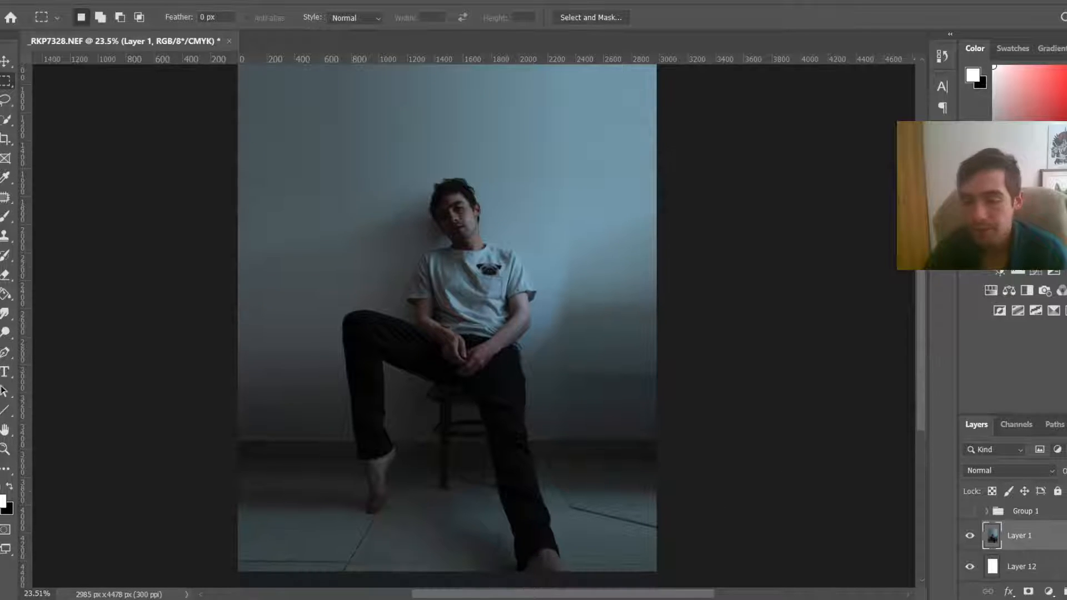
{"action": "key", "text": "ctrl+shift+alt+n"}
{"action": "key", "text": "ctrl+shift+alt+n"}
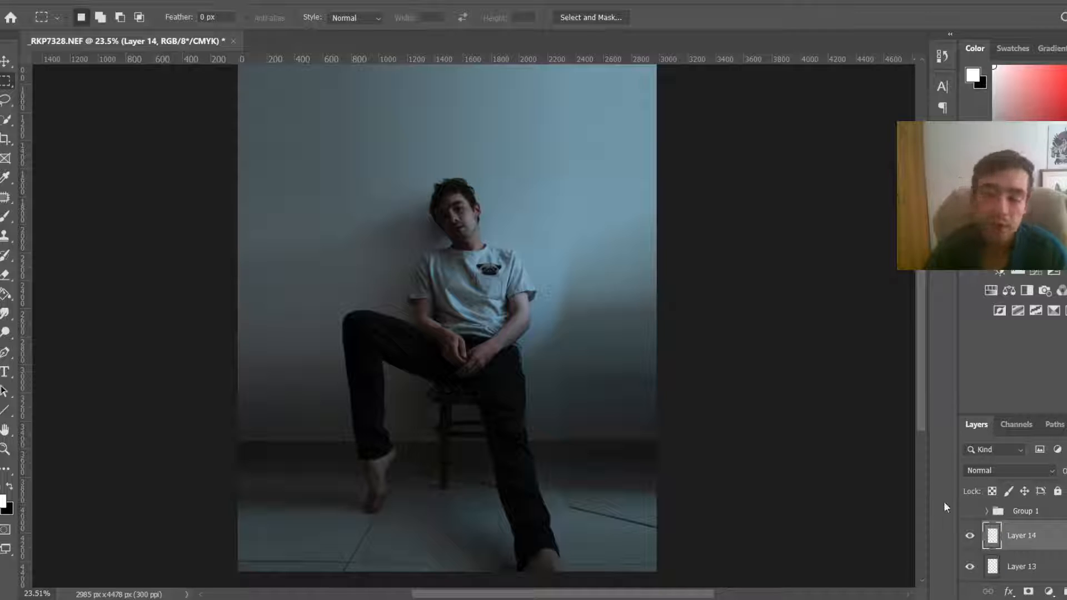
Step: Delete the extra empty layer and clone-stamp the floor line's corner on the remaining empty layer with a 71 px soft brush at 22% opacity
{"action": "key", "text": "Delete"}
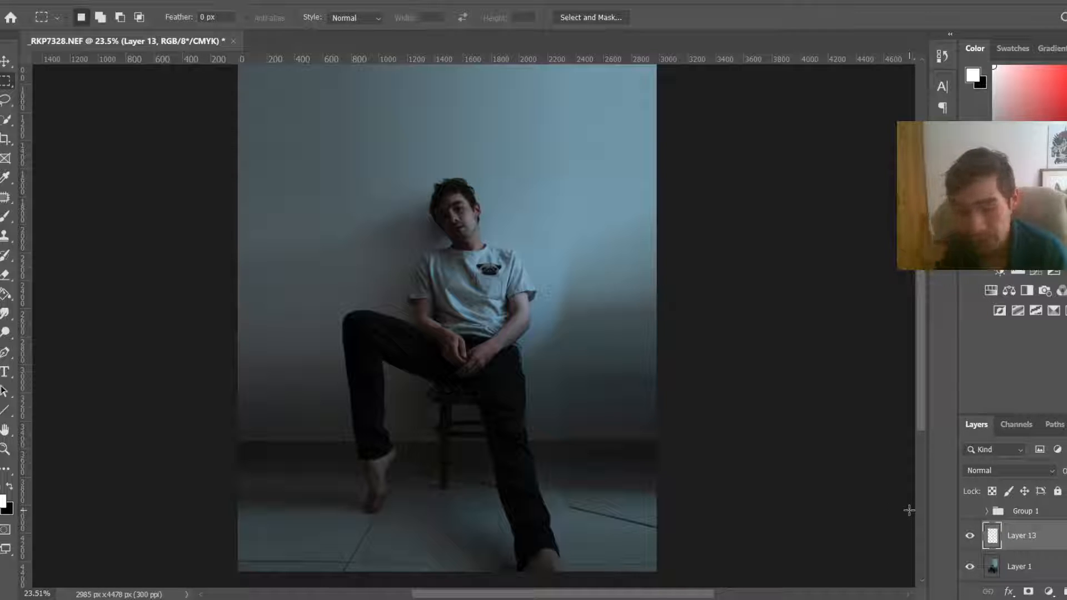
{"action": "scroll", "coordinate": [358, 564], "scroll_direction": "up", "scroll_amount": 10}
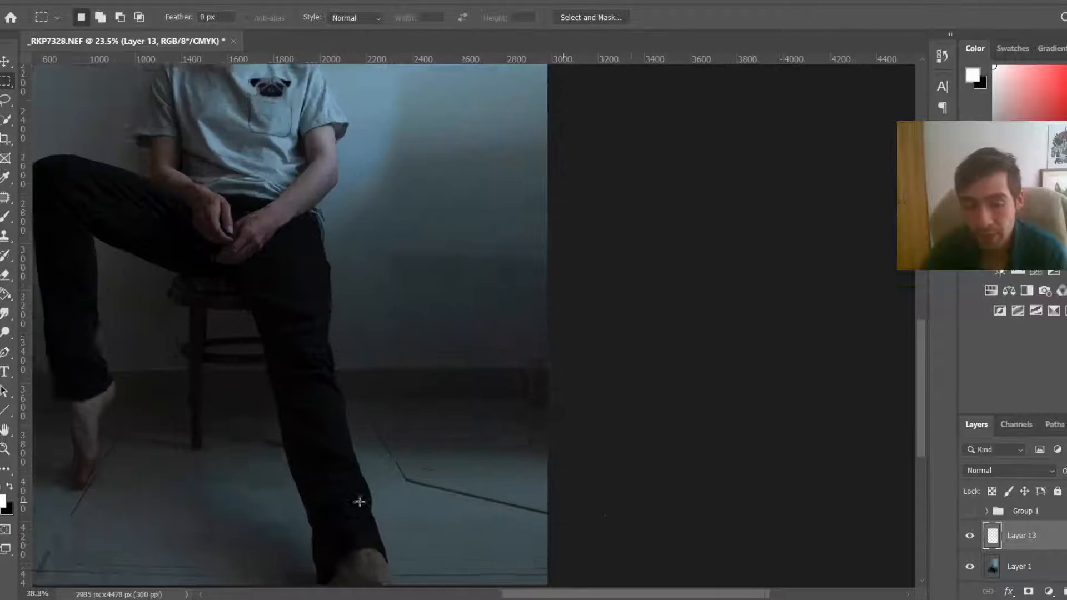
{"action": "key", "text": "s"}
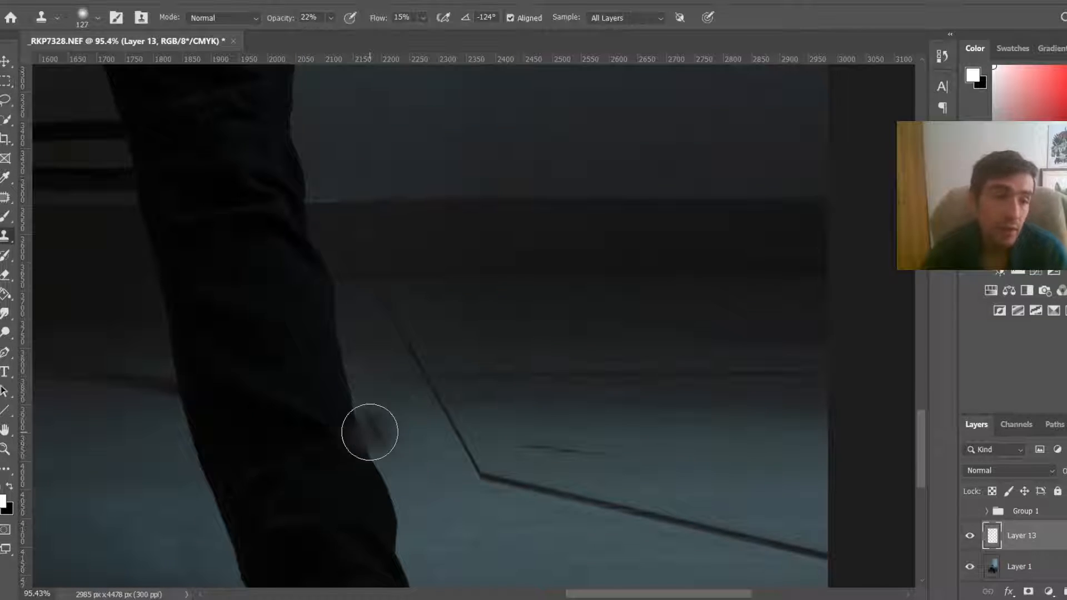
{"action": "right_click", "coordinate": [7, 234]}
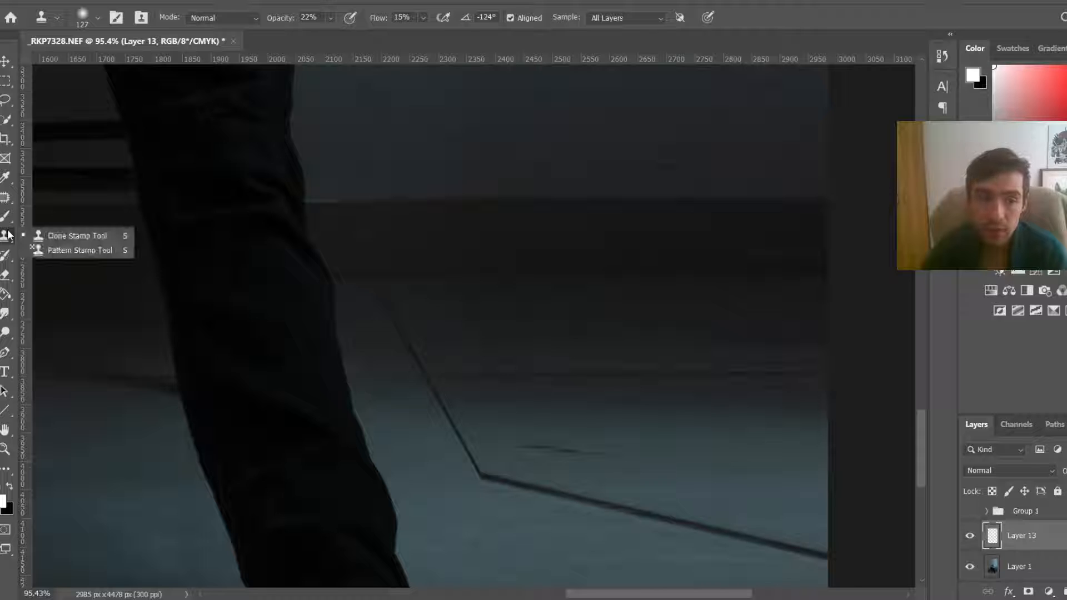
{"action": "left_click", "coordinate": [76, 235]}
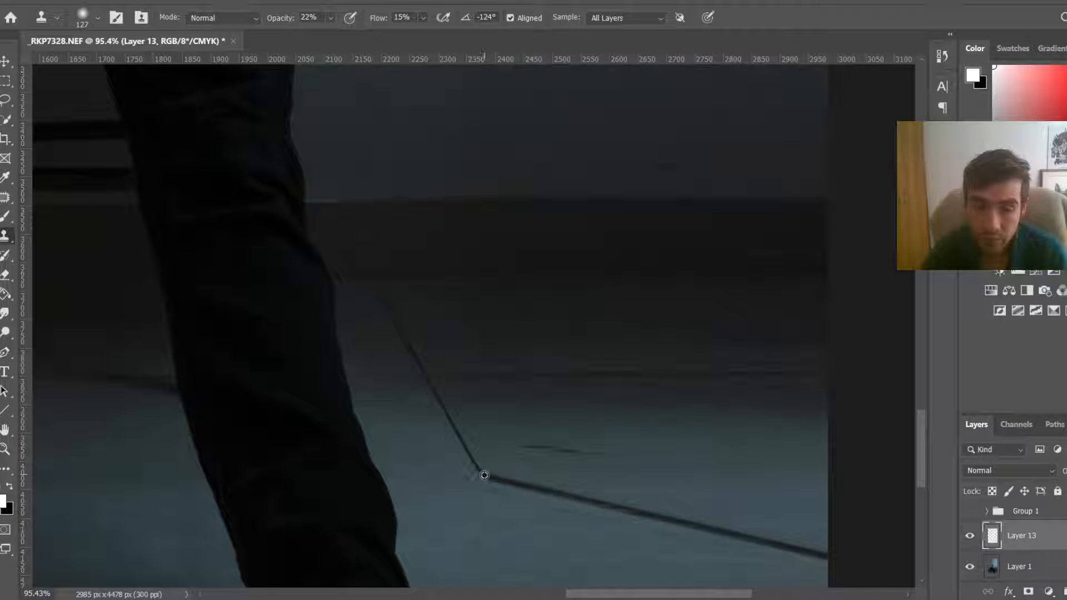
{"action": "scroll", "coordinate": [484, 476], "scroll_direction": "up", "scroll_amount": 8}
{"action": "left_click_drag", "start_coordinate": [484, 476], "coordinate": [403, 493]}
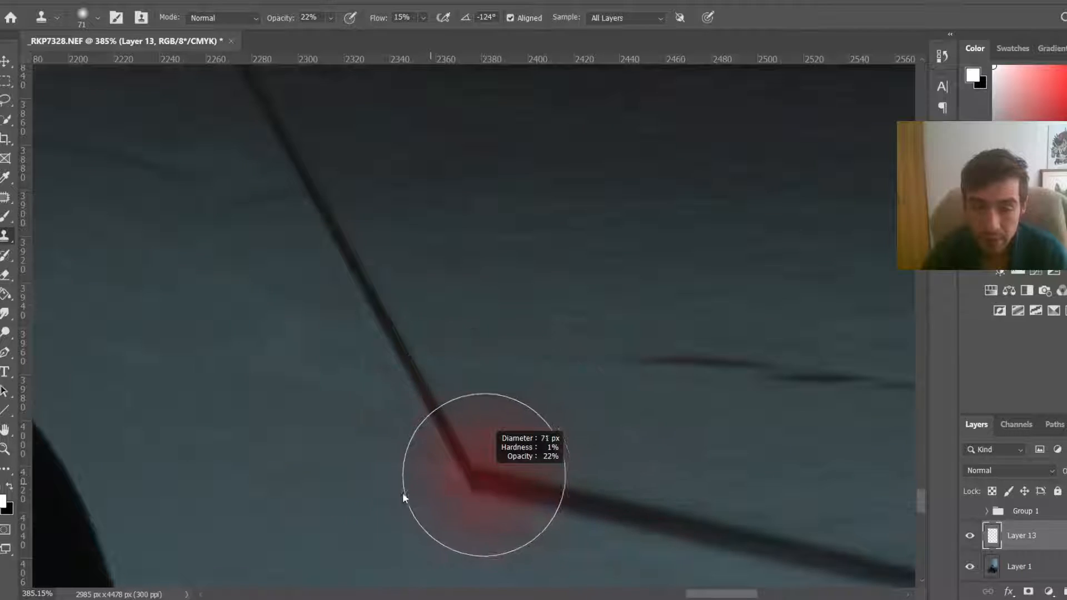
{"action": "scroll", "coordinate": [667, 433], "scroll_direction": "down", "scroll_amount": 2}
{"action": "key", "text": "space"}
{"action": "left_click_drag", "start_coordinate": [693, 428], "coordinate": [395, 298]}
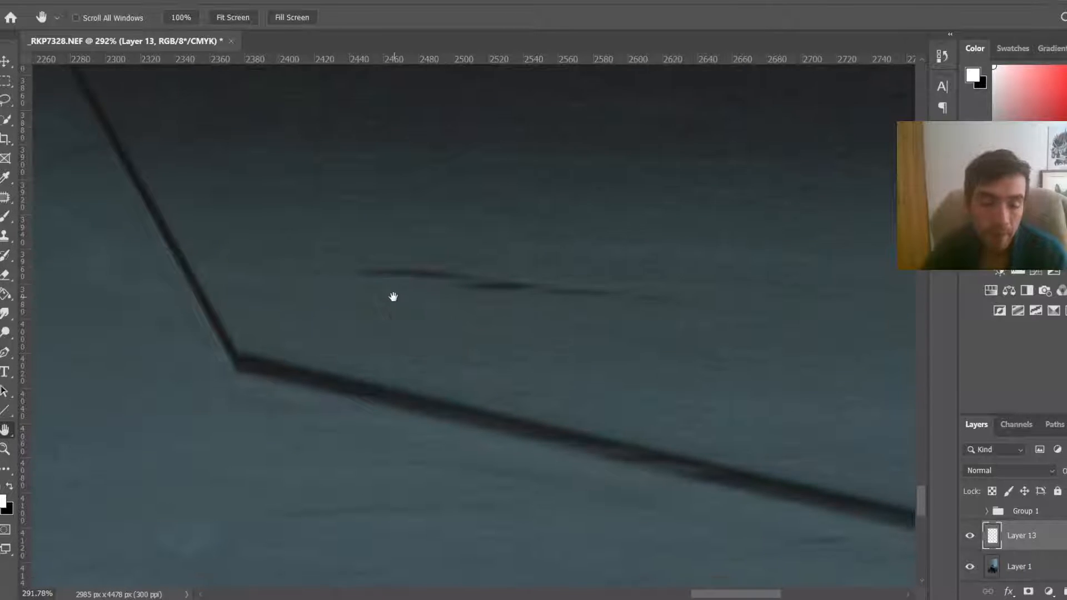
{"action": "left_click", "coordinate": [241, 359], "text": "alt"}
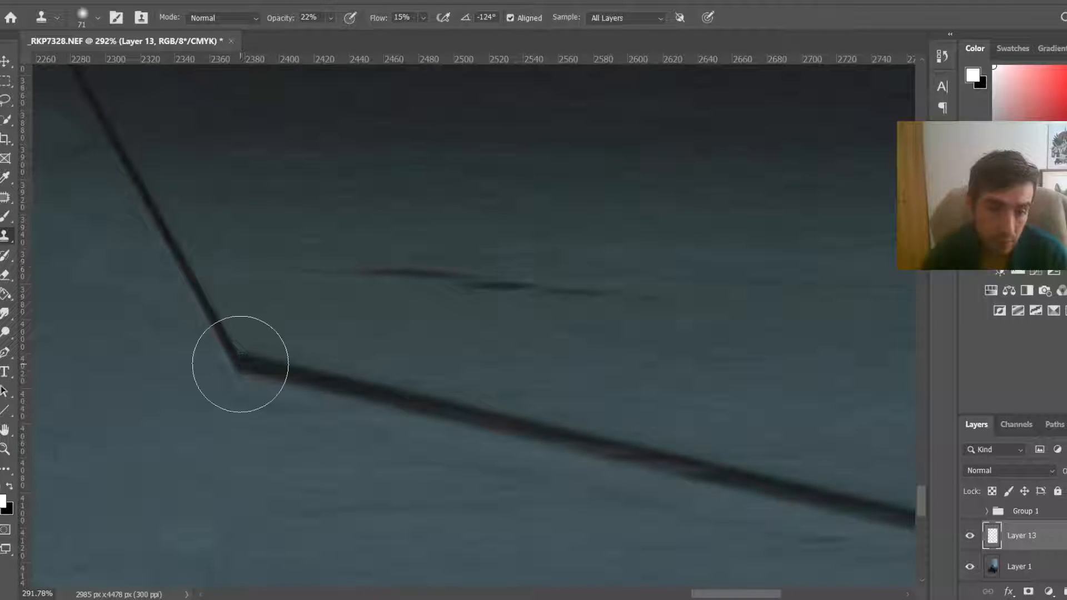
{"action": "scroll", "coordinate": [241, 361], "scroll_direction": "down", "scroll_amount": 5}
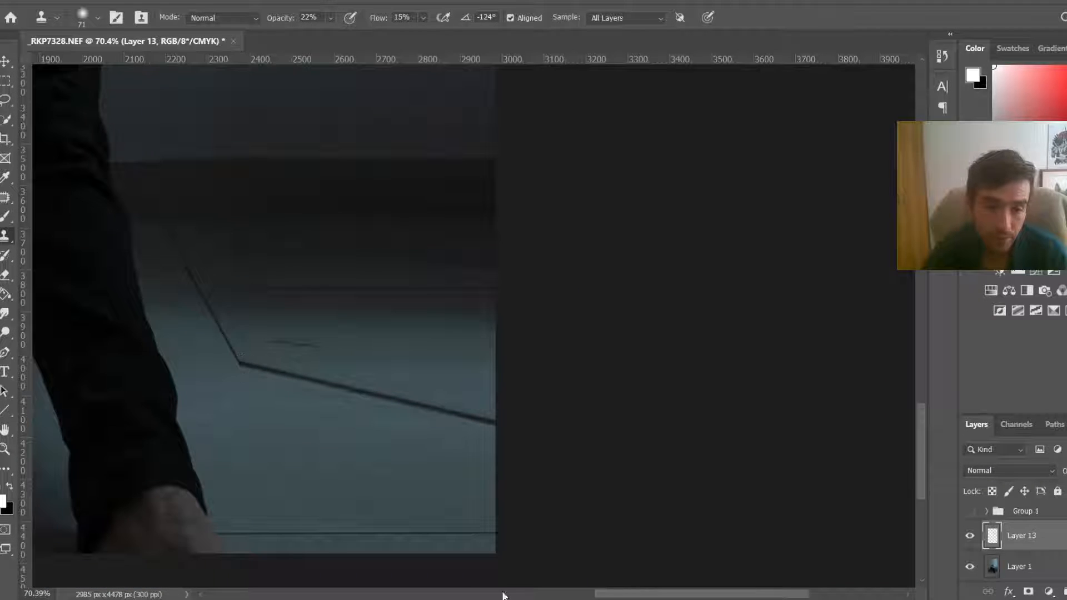
{"action": "left_click_drag", "start_coordinate": [678, 598], "coordinate": [623, 596]}
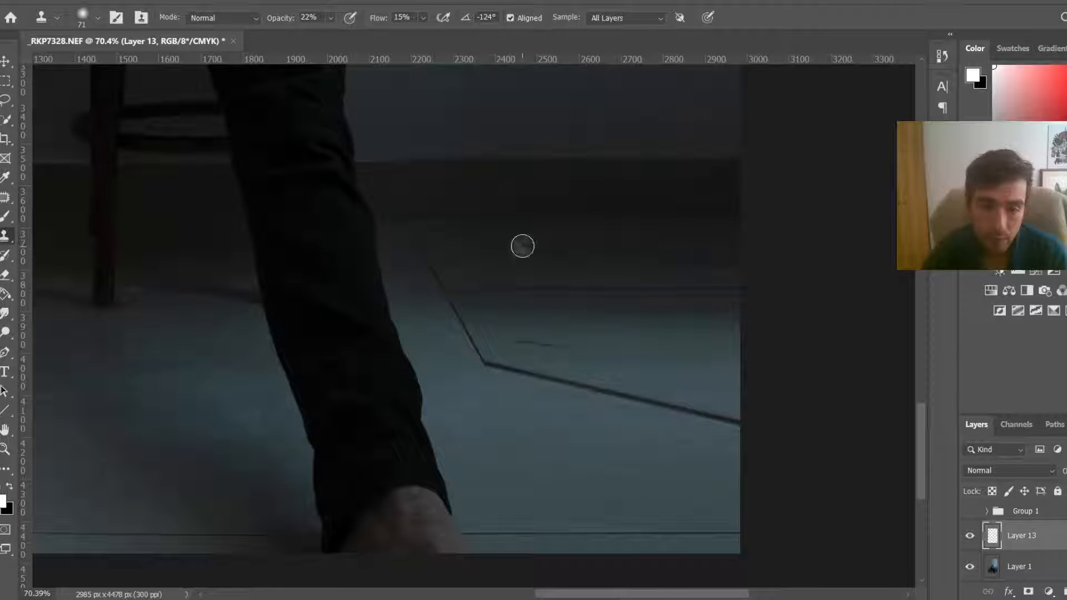
{"action": "scroll", "coordinate": [496, 389], "scroll_direction": "up", "scroll_amount": 2}
{"action": "scroll", "coordinate": [496, 388], "scroll_direction": "up", "scroll_amount": 1}
{"action": "left_click", "coordinate": [485, 380], "text": "alt"}
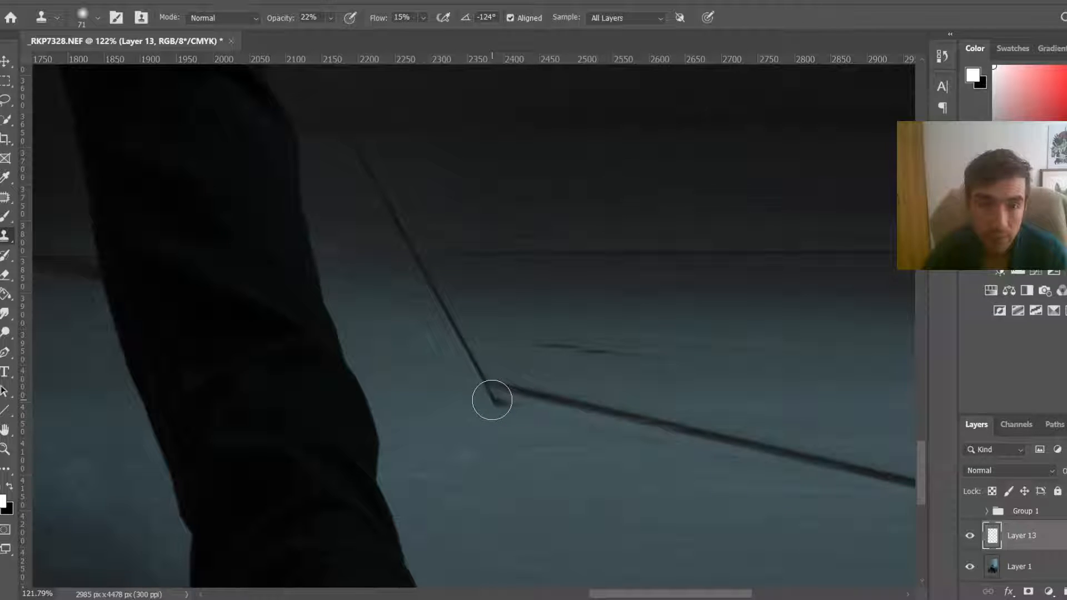
{"action": "left_click", "coordinate": [491, 399]}
Step: Raise the Clone Stamp opacity and flow to 100% and stamp the diagonal floor line so it continues past the corner
{"action": "left_click", "coordinate": [331, 18]}
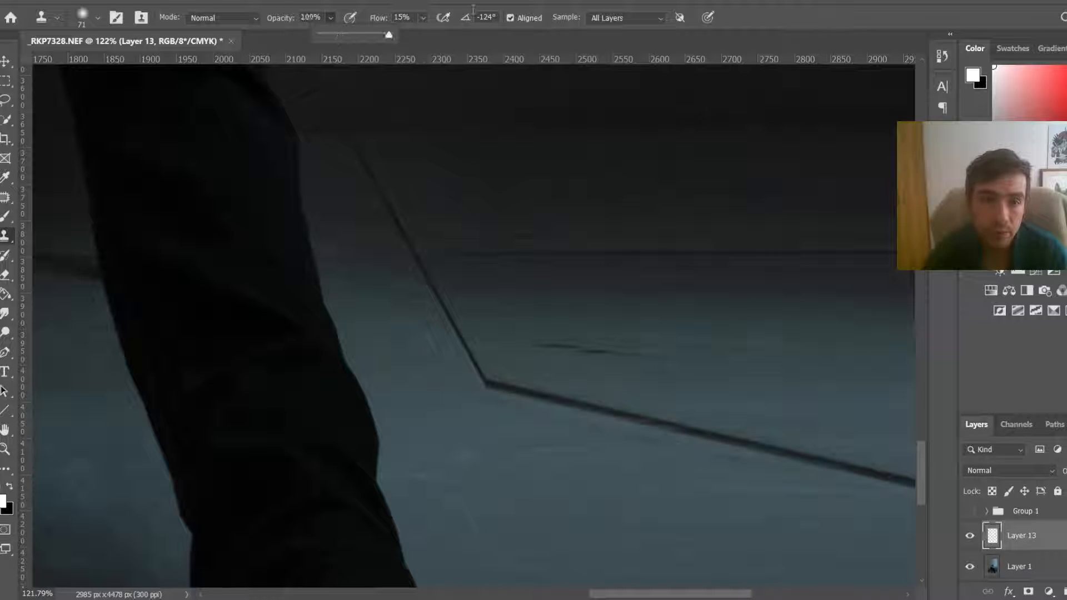
{"action": "left_click", "coordinate": [423, 18]}
{"action": "left_click_drag", "start_coordinate": [421, 35], "coordinate": [486, 35]}
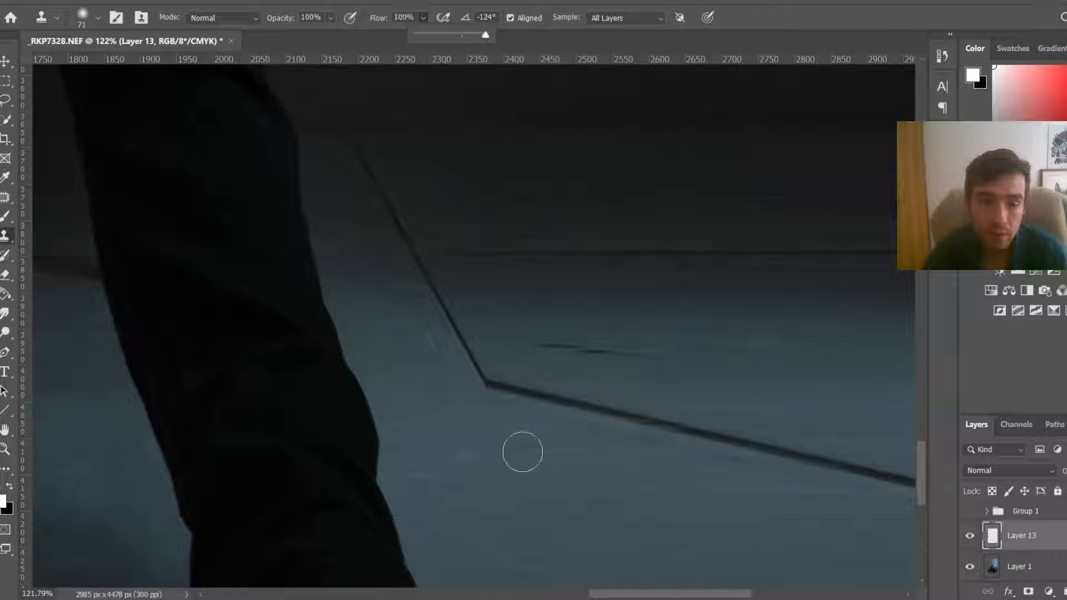
{"action": "left_click", "coordinate": [485, 382], "text": "alt"}
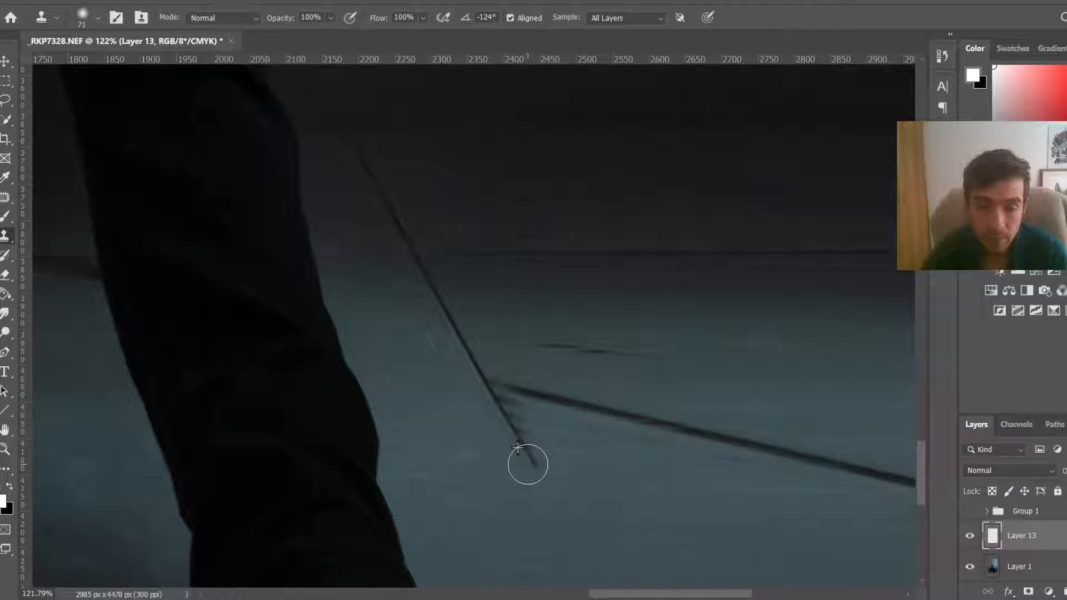
{"action": "left_click", "coordinate": [490, 388], "text": "alt"}
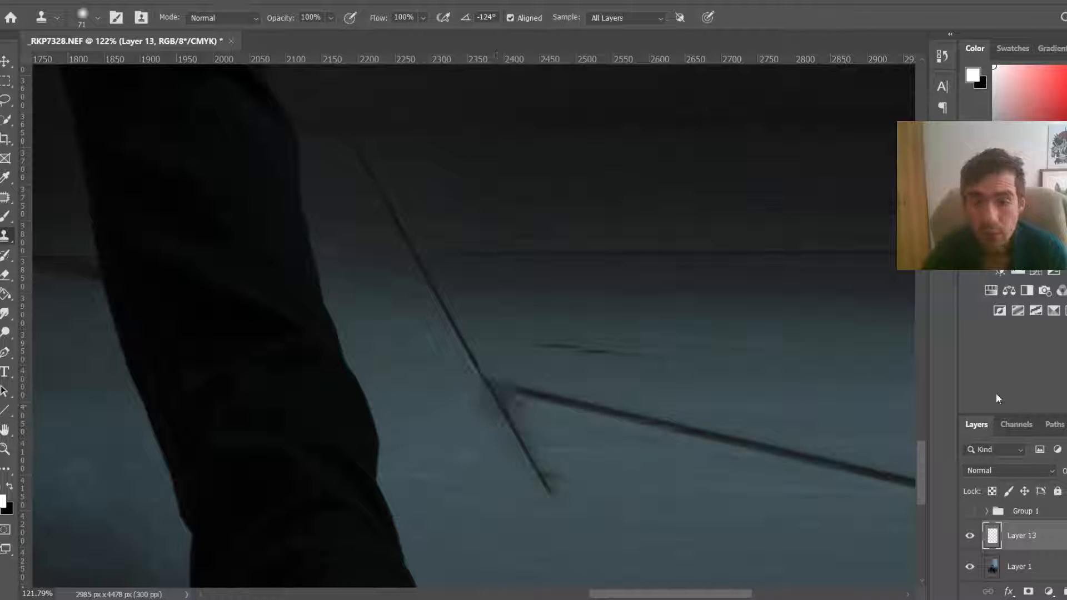
Step: Zoom in and out around the floor to inspect the cloned tile line against the whole photo
{"action": "left_click_drag", "start_coordinate": [922, 464], "coordinate": [923, 505]}
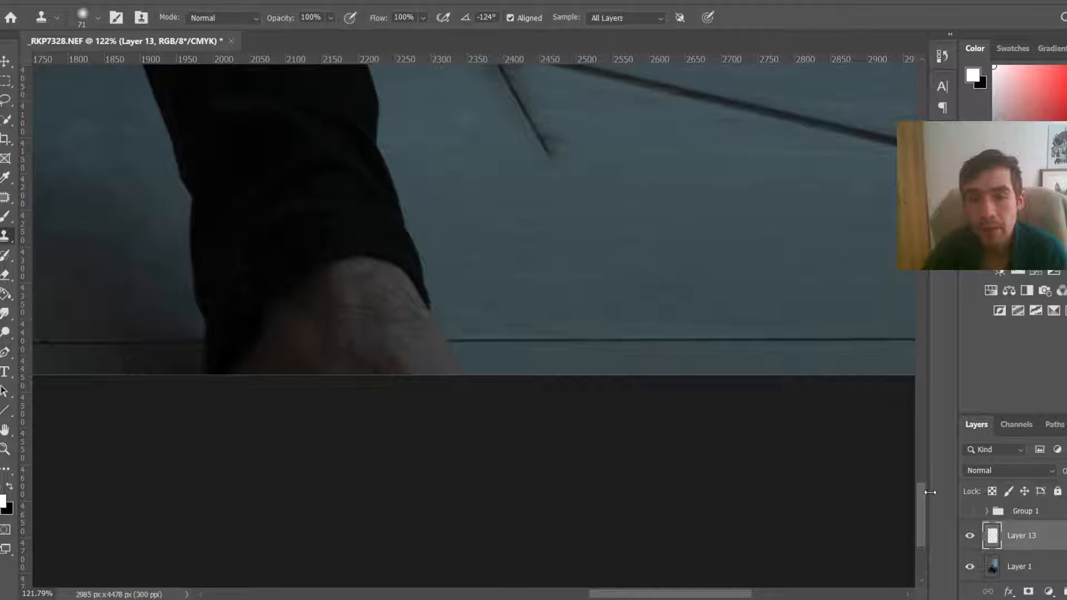
{"action": "scroll", "coordinate": [550, 125], "scroll_direction": "up", "scroll_amount": 3}
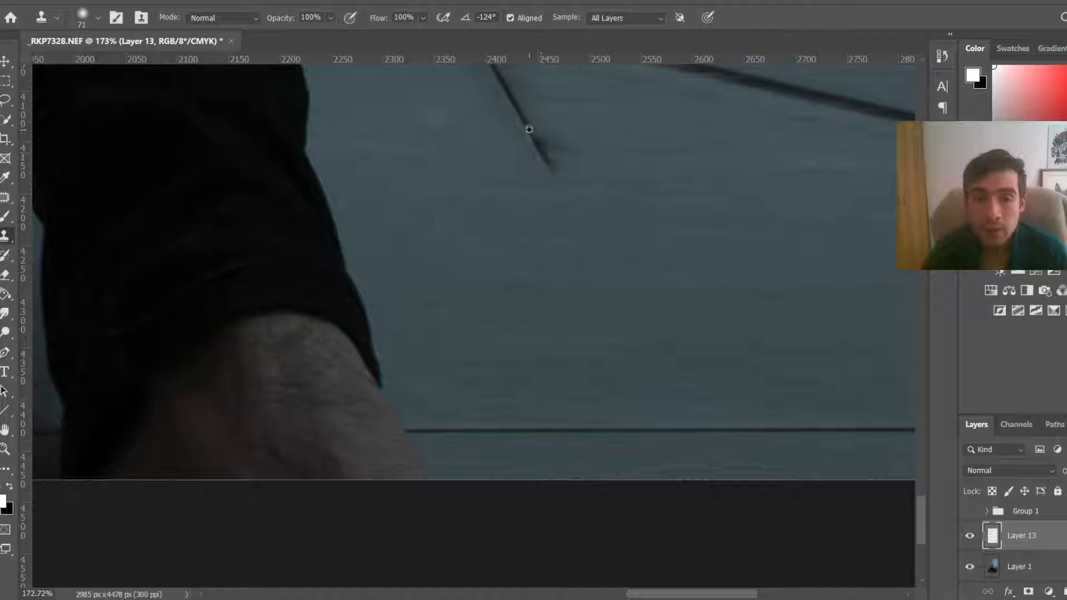
{"action": "scroll", "coordinate": [556, 154], "scroll_direction": "down", "scroll_amount": 3}
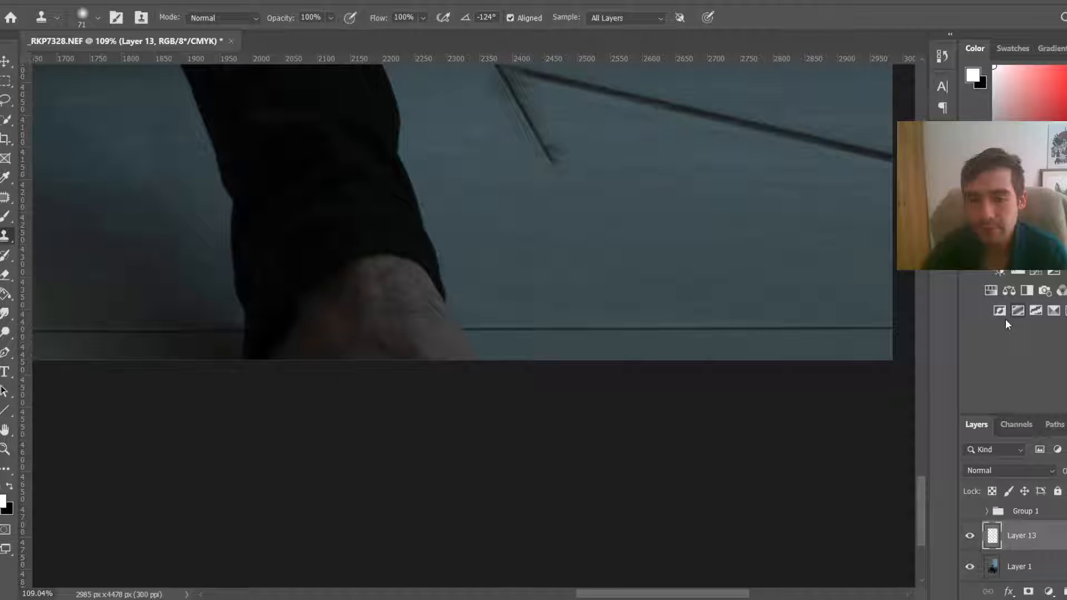
{"action": "left_click_drag", "start_coordinate": [920, 539], "coordinate": [920, 495]}
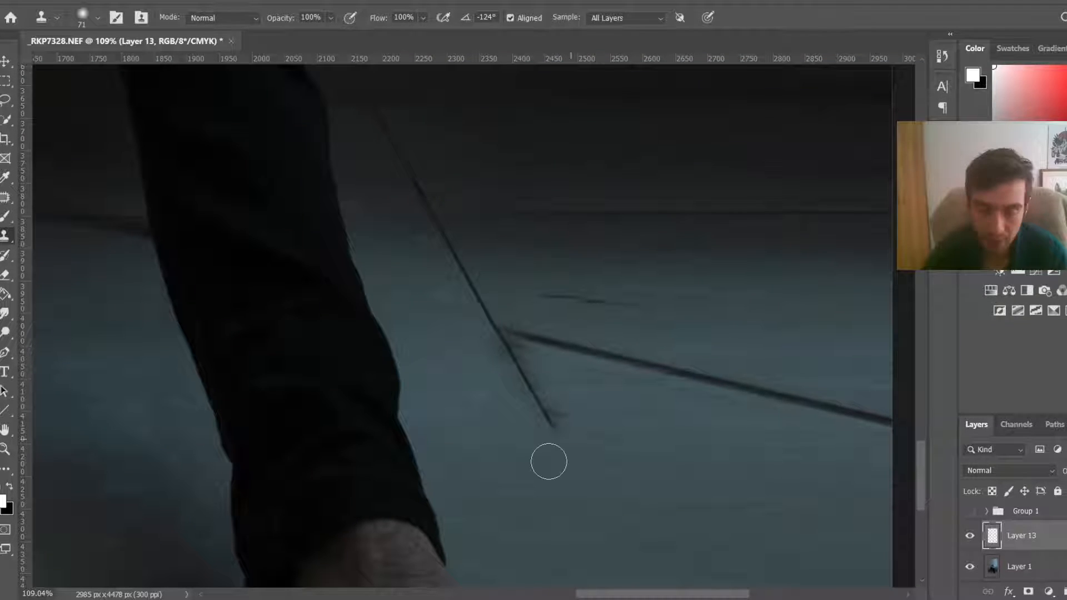
{"action": "scroll", "coordinate": [545, 468], "scroll_direction": "down", "scroll_amount": 2}
{"action": "scroll", "coordinate": [545, 468], "scroll_direction": "up", "scroll_amount": 3}
{"action": "right_click", "coordinate": [570, 455], "text": "alt"}
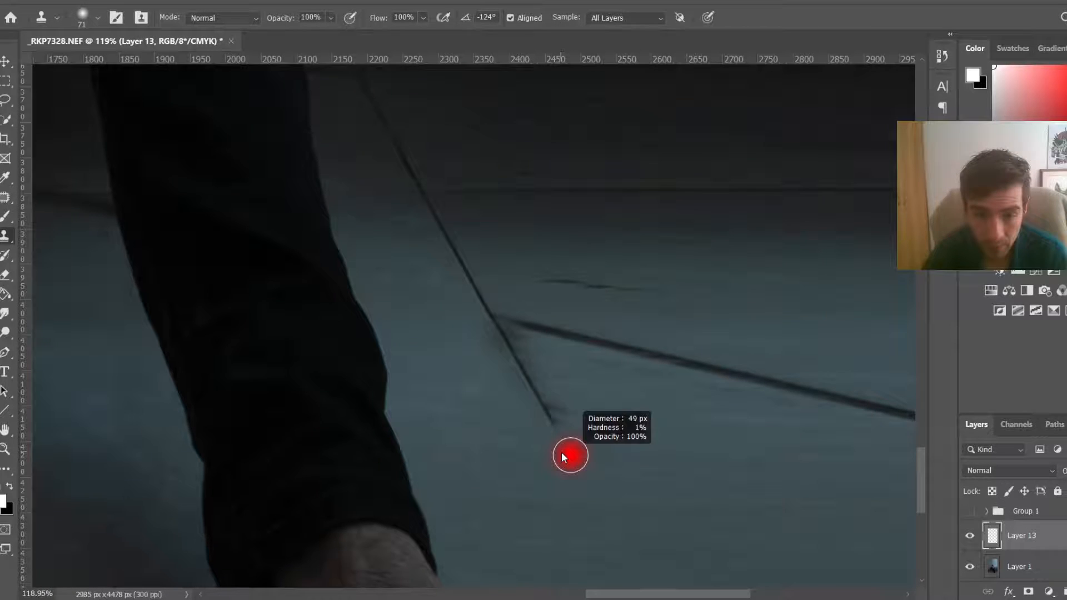
{"action": "scroll", "coordinate": [768, 504], "scroll_direction": "down", "scroll_amount": 1}
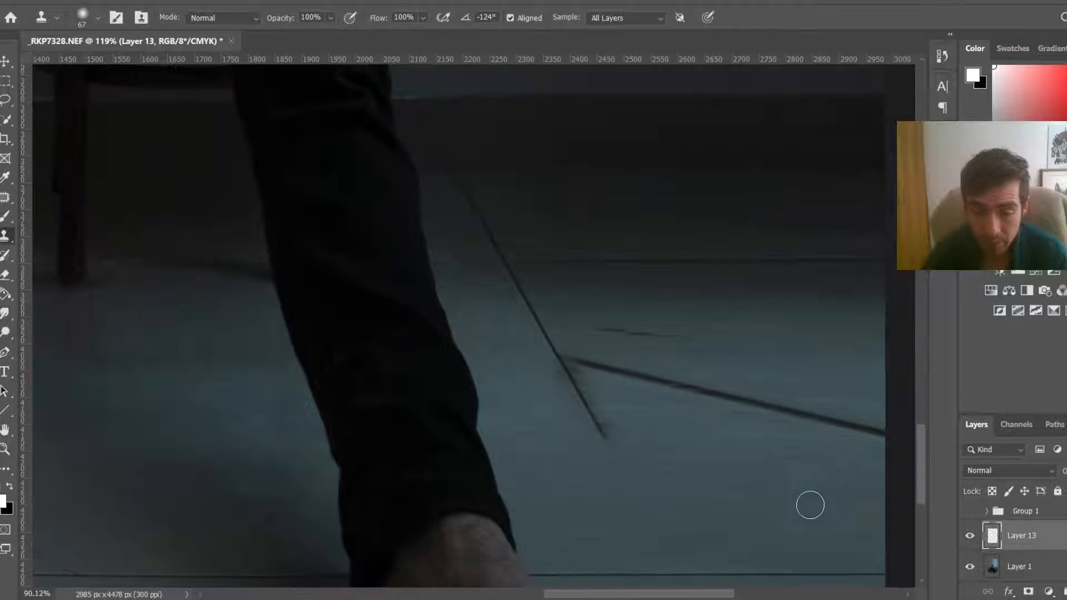
{"action": "scroll", "coordinate": [810, 505], "scroll_direction": "down", "scroll_amount": 1}
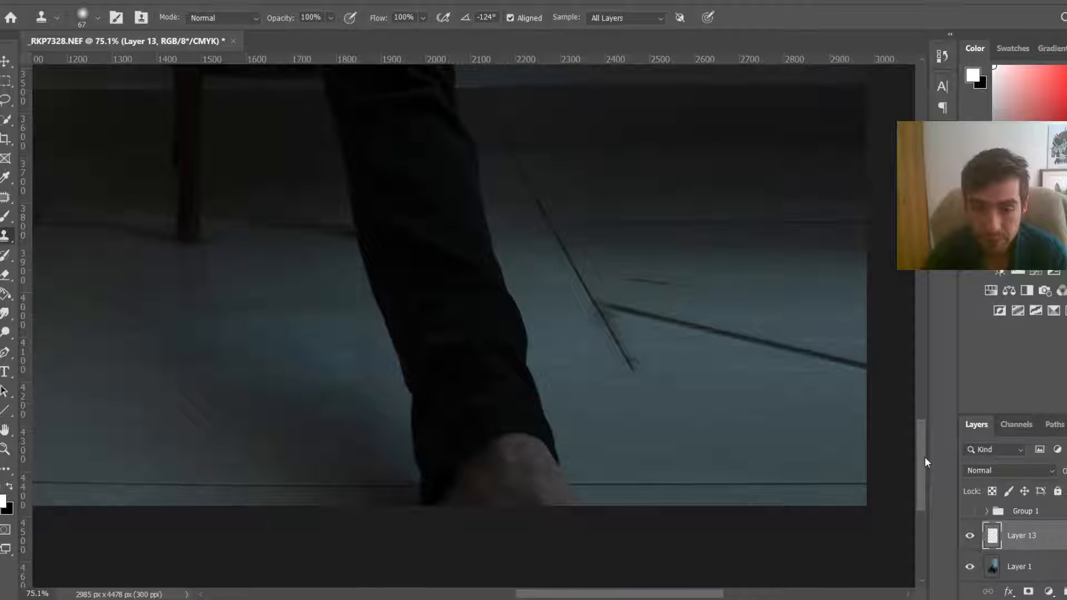
{"action": "scroll", "coordinate": [594, 352], "scroll_direction": "up", "scroll_amount": 2}
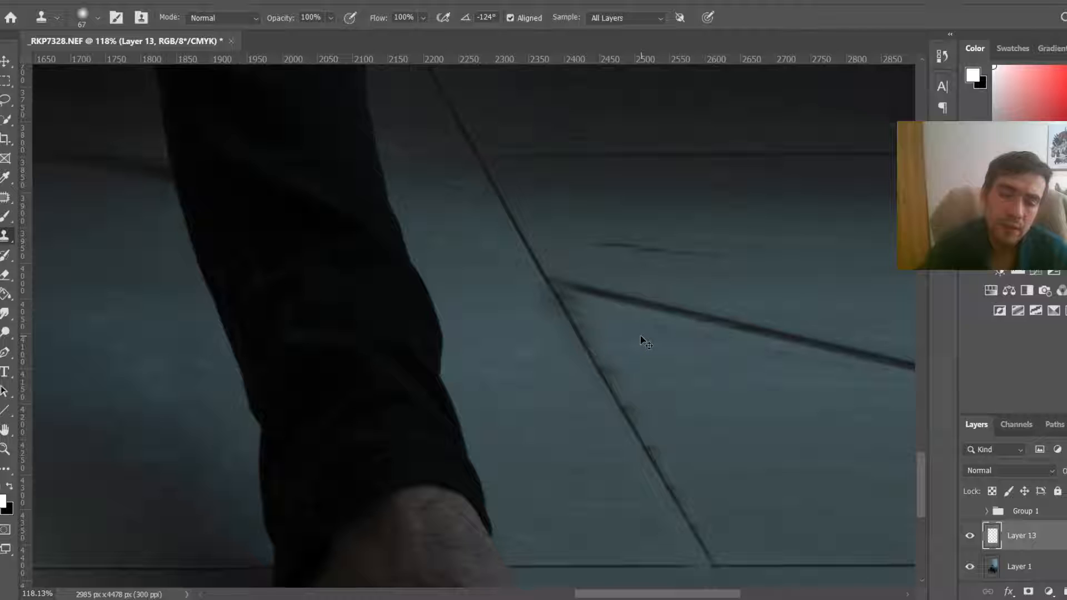
{"action": "key", "text": "ctrl+0"}
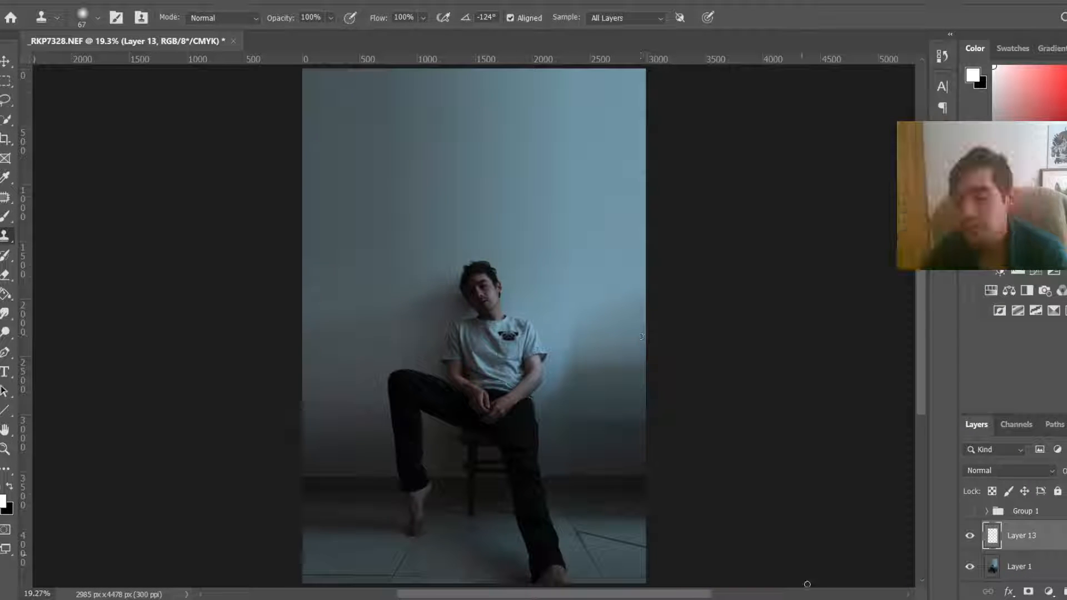
{"action": "scroll", "coordinate": [803, 396], "scroll_direction": "up", "scroll_amount": 4}
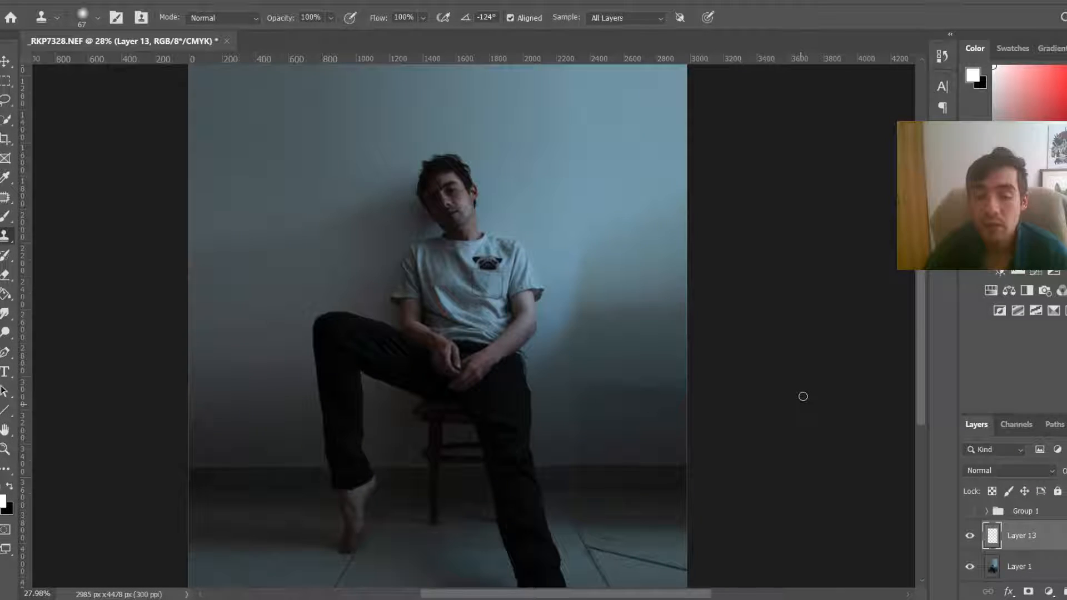
{"action": "scroll", "coordinate": [803, 396], "scroll_direction": "down", "scroll_amount": 3}
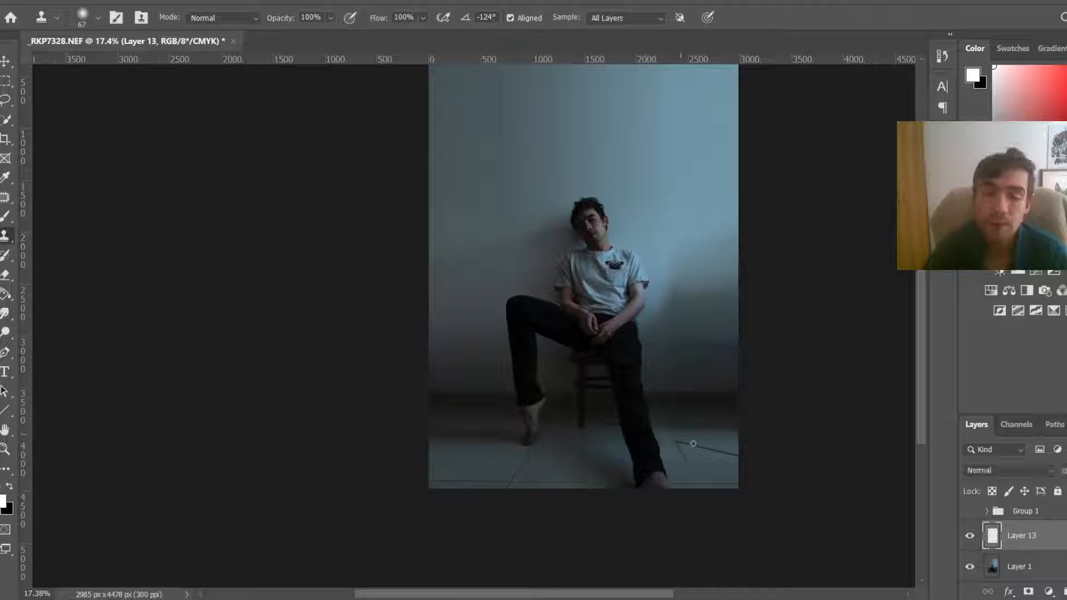
{"action": "scroll", "coordinate": [731, 497], "scroll_direction": "up", "scroll_amount": 3}
{"action": "scroll", "coordinate": [731, 497], "scroll_direction": "up", "scroll_amount": 3}
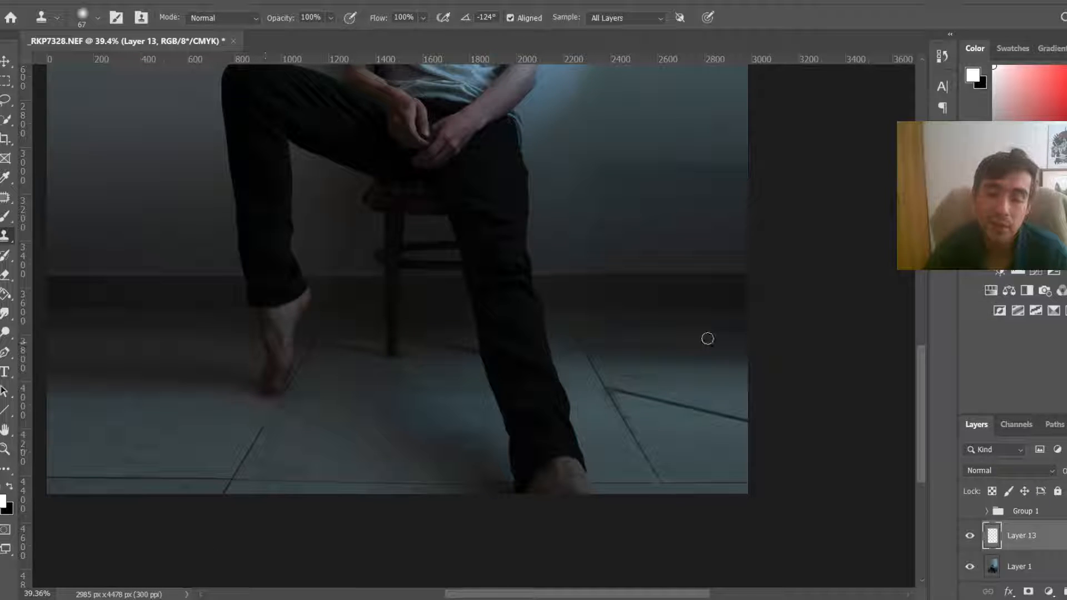
{"action": "scroll", "coordinate": [743, 395], "scroll_direction": "up", "scroll_amount": 4}
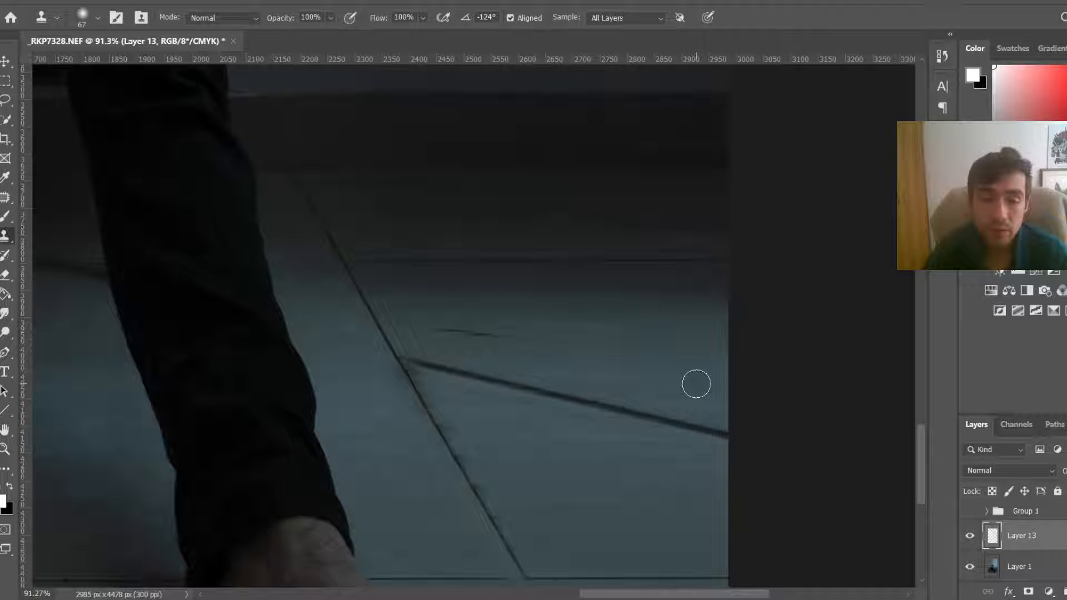
Step: Clone-stamp out the horizontal floor line that meets the diagonal tile line
{"action": "mouse_move", "coordinate": [700, 474]}
{"action": "left_mouse_down"}
{"action": "mouse_move", "coordinate": [726, 432]}
{"action": "mouse_move", "coordinate": [426, 366]}
{"action": "left_mouse_up"}
{"action": "left_click", "coordinate": [538, 371], "text": "alt"}
{"action": "left_click", "coordinate": [458, 398], "text": "alt"}
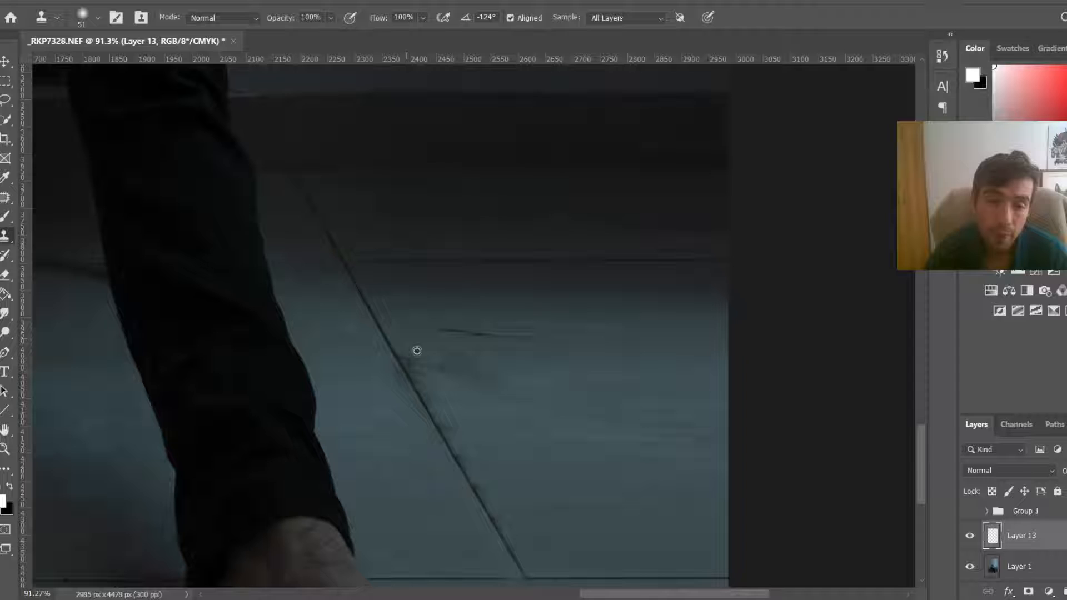
Step: Clone away the small dark marks on the floor beside the diagonal line
{"action": "mouse_move", "coordinate": [503, 469]}
{"action": "left_mouse_down"}
{"action": "mouse_move", "coordinate": [470, 444]}
{"action": "mouse_move", "coordinate": [495, 501]}
{"action": "left_mouse_up"}
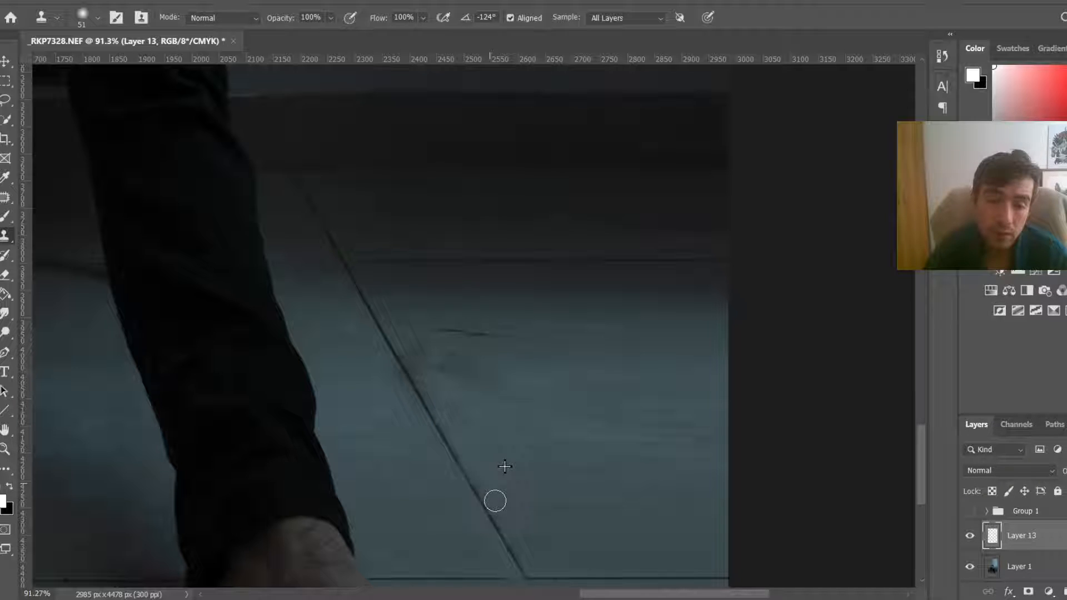
{"action": "left_click", "coordinate": [505, 327], "text": "alt"}
{"action": "left_click_drag", "start_coordinate": [512, 340], "coordinate": [461, 331]}
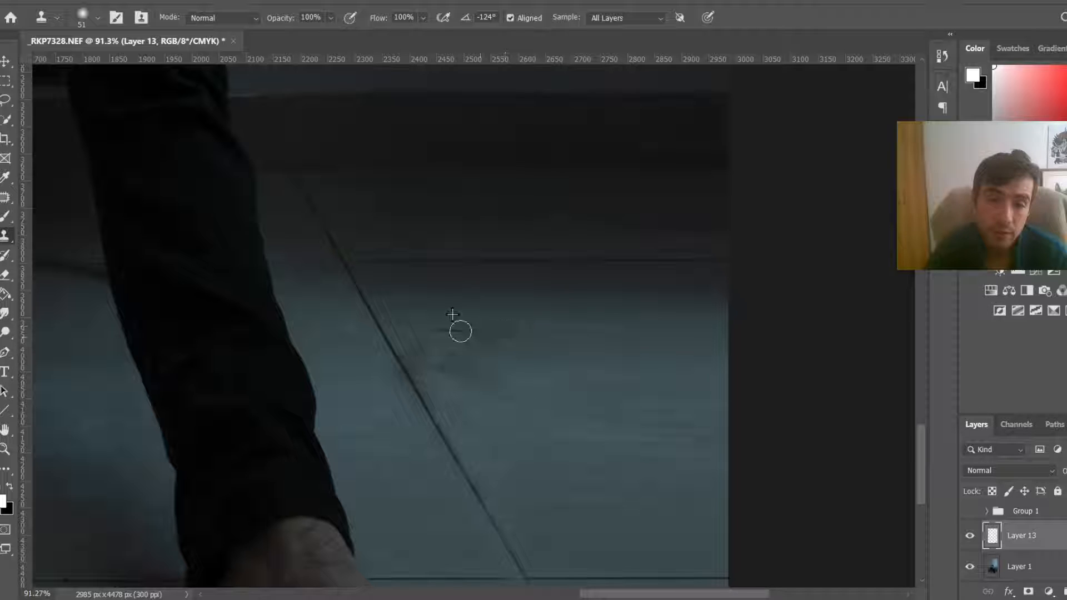
{"action": "left_click", "coordinate": [461, 331]}
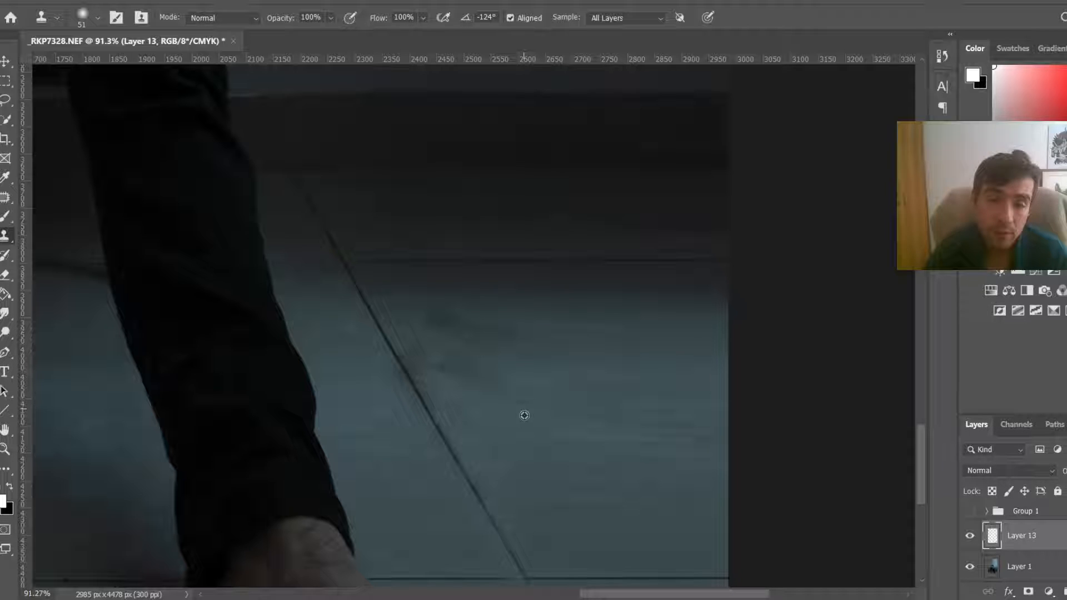
Step: Enlarge the clone brush to about 118 px, lower flow to 28%, and blend the patched floor area
{"action": "left_click", "coordinate": [588, 348], "text": "alt"}
{"action": "right_click", "coordinate": [595, 347], "text": "alt"}
{"action": "left_click_drag", "start_coordinate": [505, 337], "coordinate": [437, 326]}
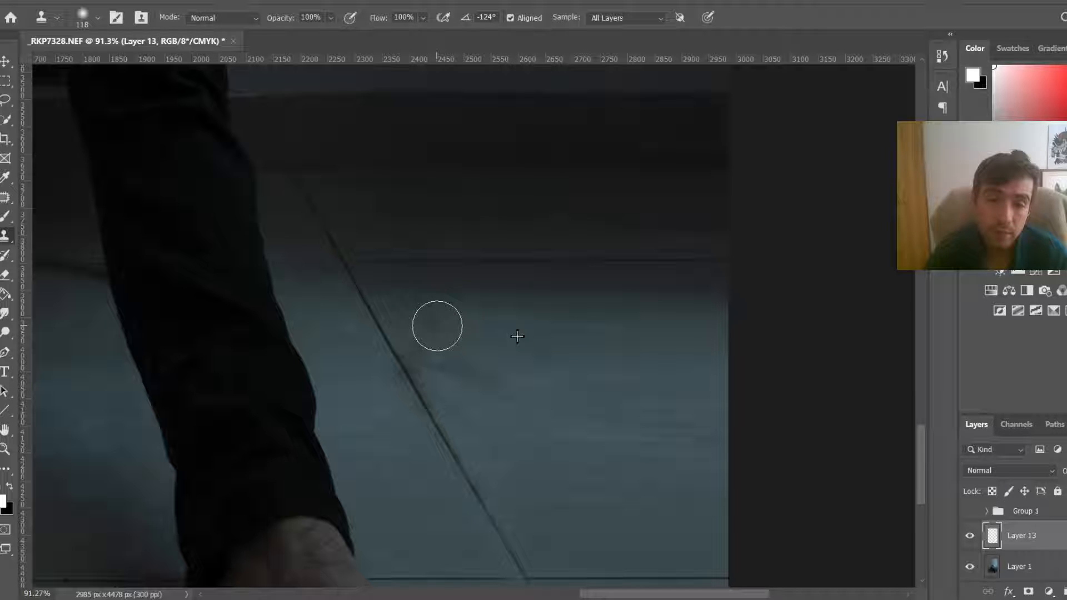
{"action": "left_click", "coordinate": [423, 18]}
{"action": "left_click", "coordinate": [387, 35]}
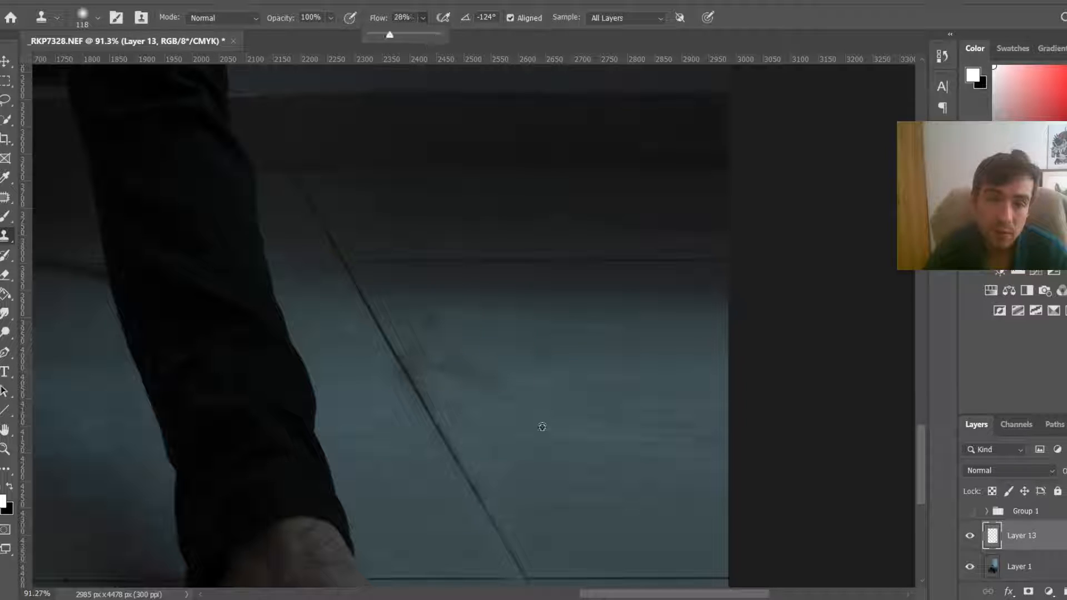
{"action": "left_click", "coordinate": [543, 428], "text": "alt"}
{"action": "mouse_move", "coordinate": [468, 369]}
{"action": "left_mouse_down"}
{"action": "mouse_move", "coordinate": [445, 365]}
{"action": "mouse_move", "coordinate": [464, 417]}
{"action": "left_mouse_up"}
{"action": "key", "text": "bracketleft"}
{"action": "key", "text": "bracketleft"}
{"action": "key", "text": "bracketleft"}
{"action": "key", "text": "bracketleft"}
{"action": "key", "text": "bracketleft"}
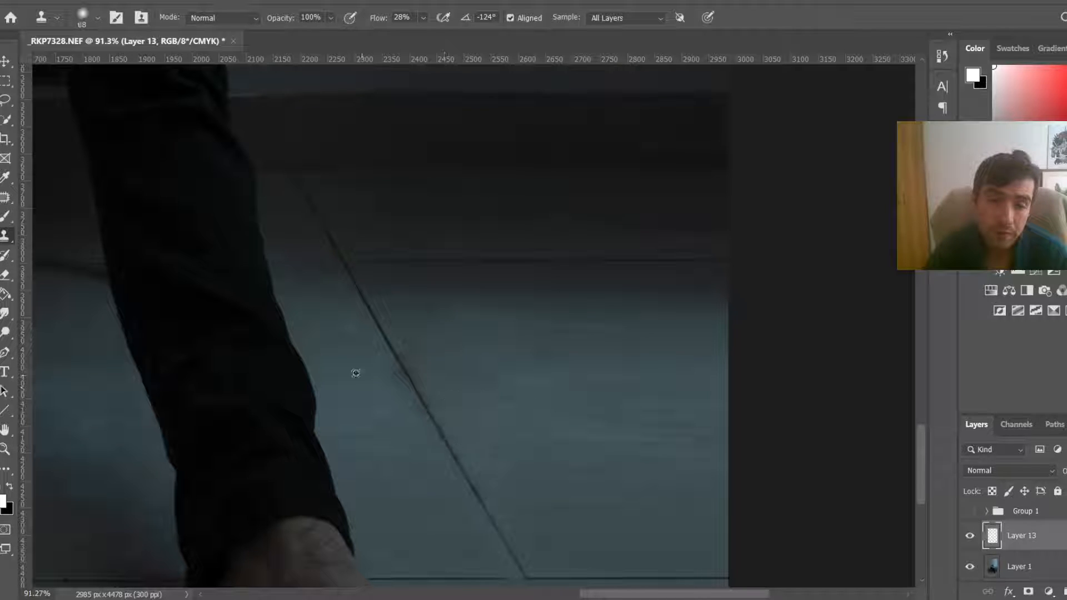
Step: Clone-stamp along the diagonal floor tile line with a smaller brush of about 39 px to smooth its edges
{"action": "left_click", "coordinate": [356, 372], "text": "alt"}
{"action": "left_click_drag", "start_coordinate": [392, 375], "coordinate": [407, 410]}
{"action": "key", "text": "bracketleft"}
{"action": "key", "text": "bracketleft"}
{"action": "key", "text": "bracketleft"}
{"action": "left_click", "coordinate": [499, 334], "text": "alt"}
{"action": "left_click_drag", "start_coordinate": [418, 364], "coordinate": [458, 439]}
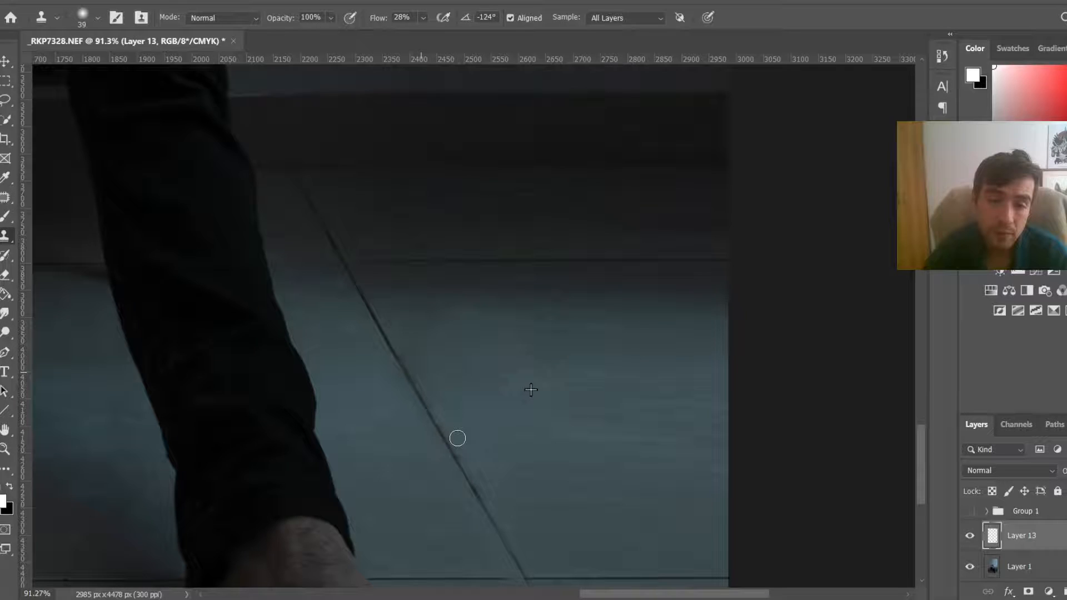
Step: Toggle the cleanup layer on and off and zoom around the whole photo to compare the cleaned floor
{"action": "key", "text": "ctrl+minus"}
{"action": "key", "text": "ctrl+0"}
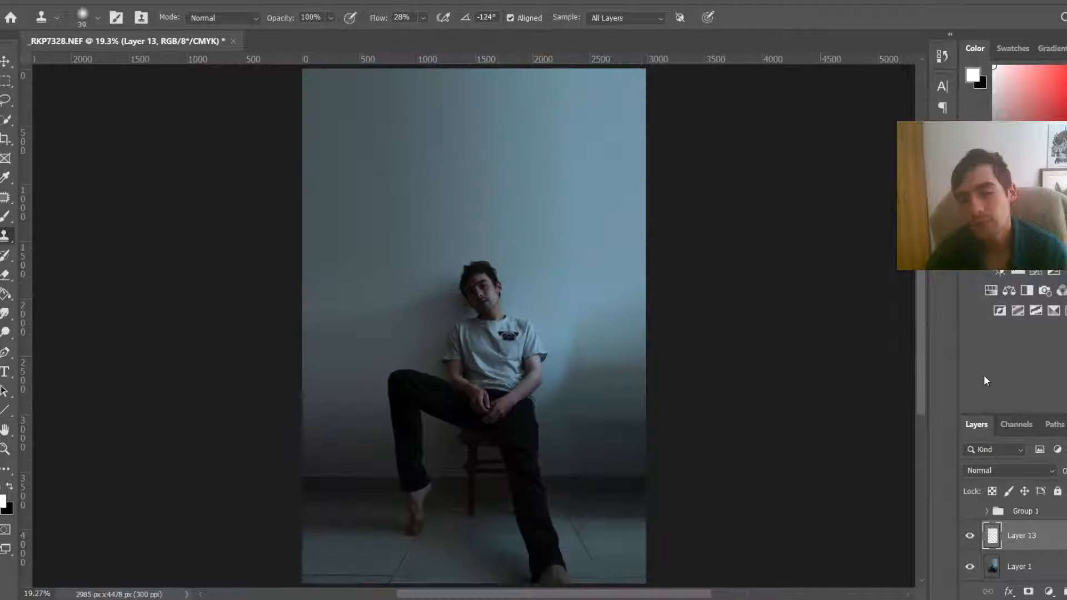
{"action": "left_click", "coordinate": [969, 536]}
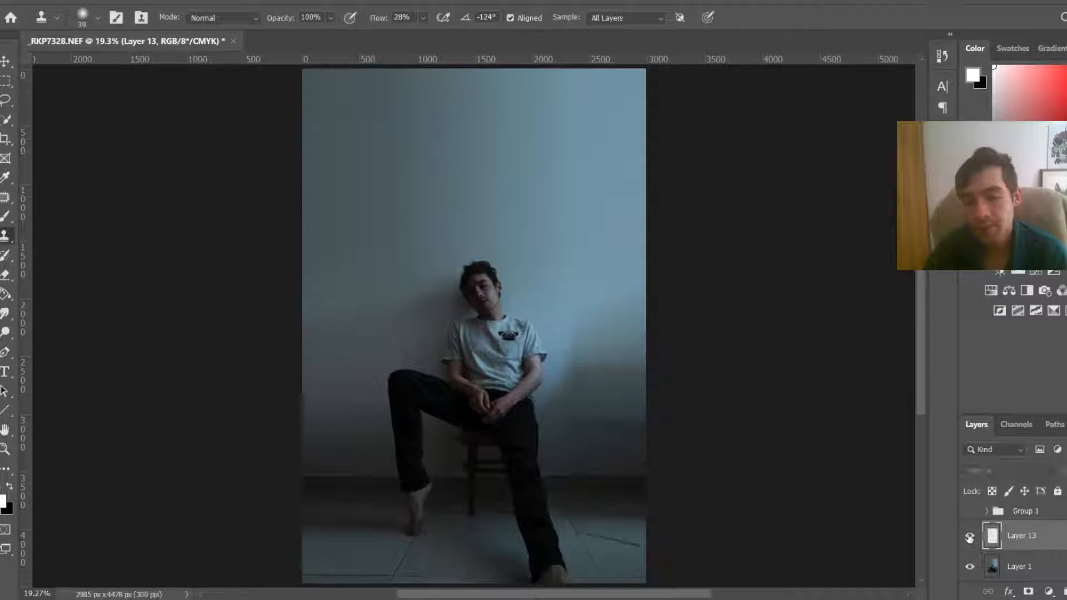
{"action": "left_click", "coordinate": [970, 536]}
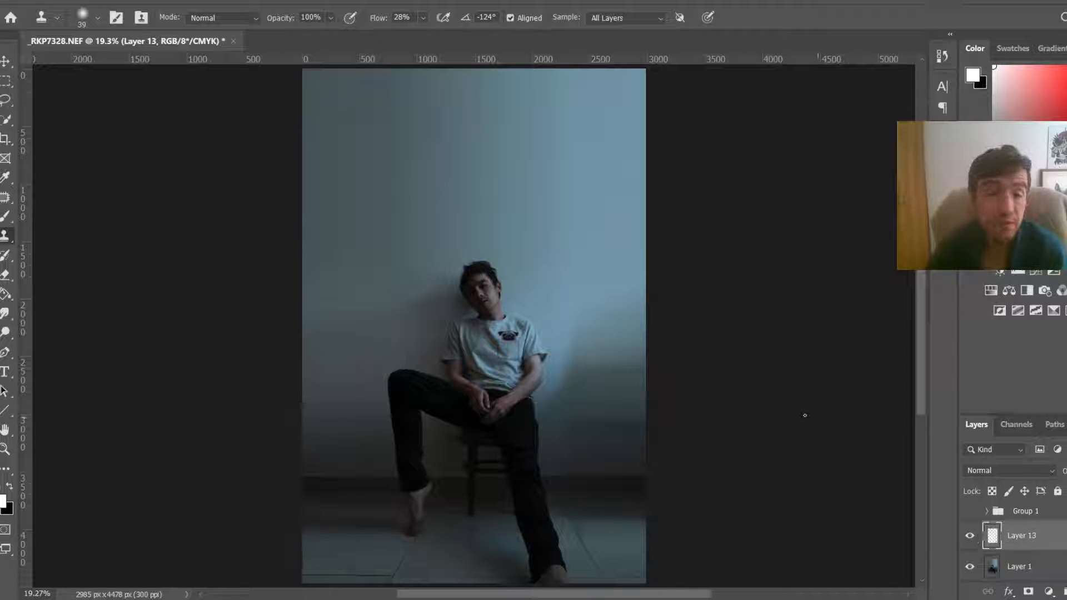
{"action": "scroll", "coordinate": [461, 330], "scroll_direction": "down", "scroll_amount": 3}
{"action": "scroll", "coordinate": [462, 329], "scroll_direction": "down", "scroll_amount": 1}
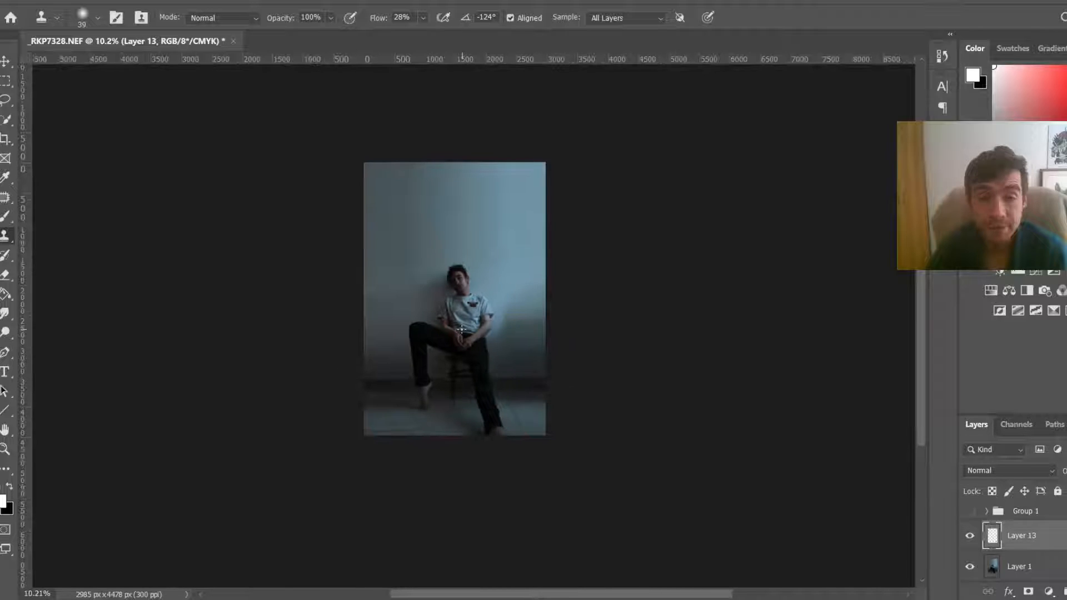
{"action": "scroll", "coordinate": [461, 329], "scroll_direction": "up", "scroll_amount": 1}
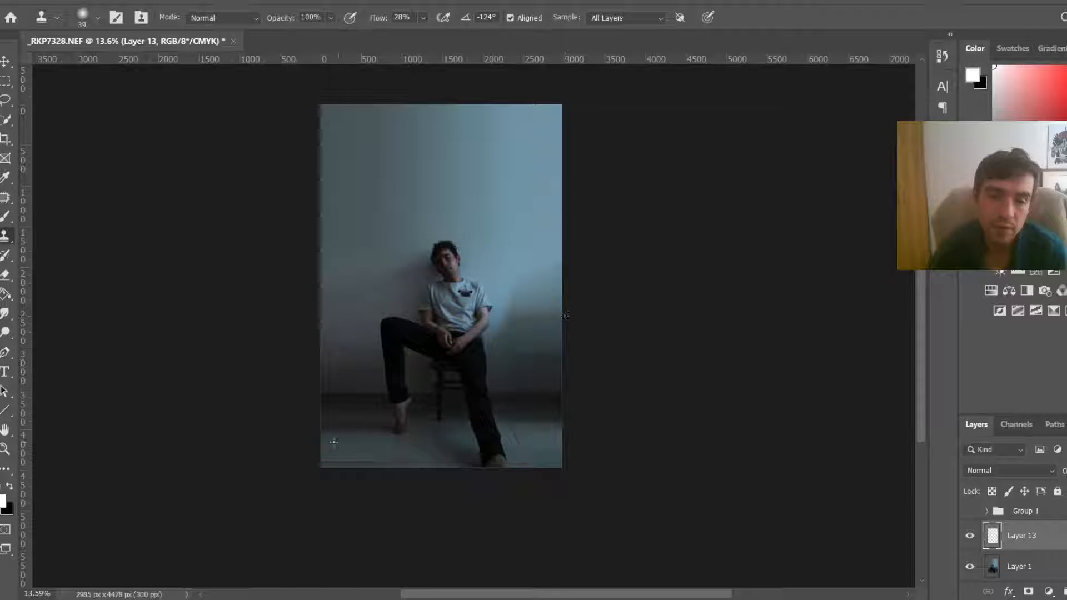
{"action": "scroll", "coordinate": [512, 259], "scroll_direction": "up", "scroll_amount": 1}
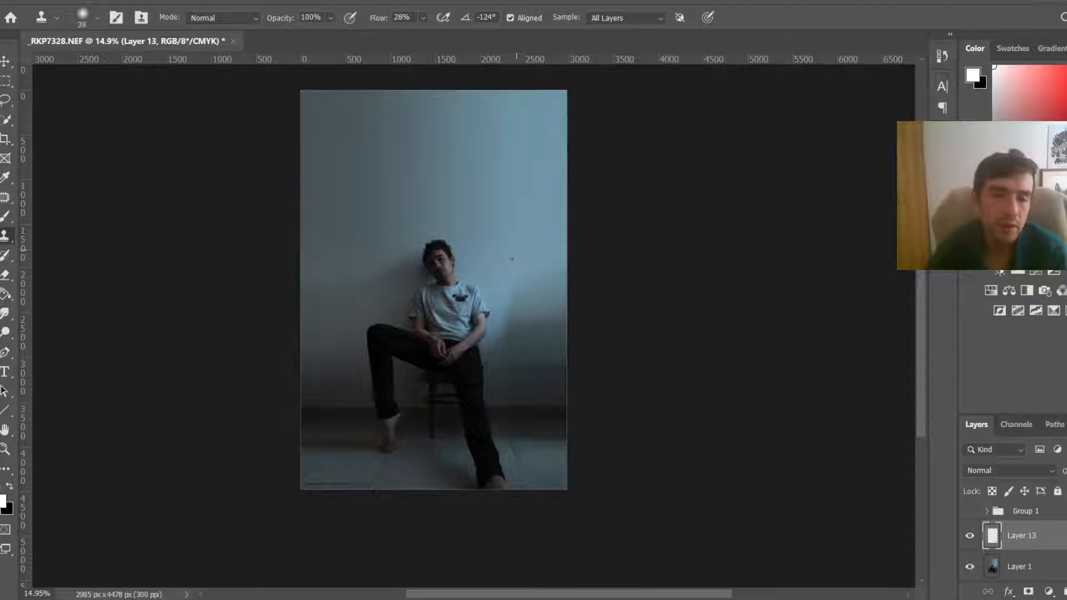
{"action": "scroll", "coordinate": [323, 201], "scroll_direction": "down", "scroll_amount": 2}
{"action": "scroll", "coordinate": [623, 245], "scroll_direction": "up", "scroll_amount": 2}
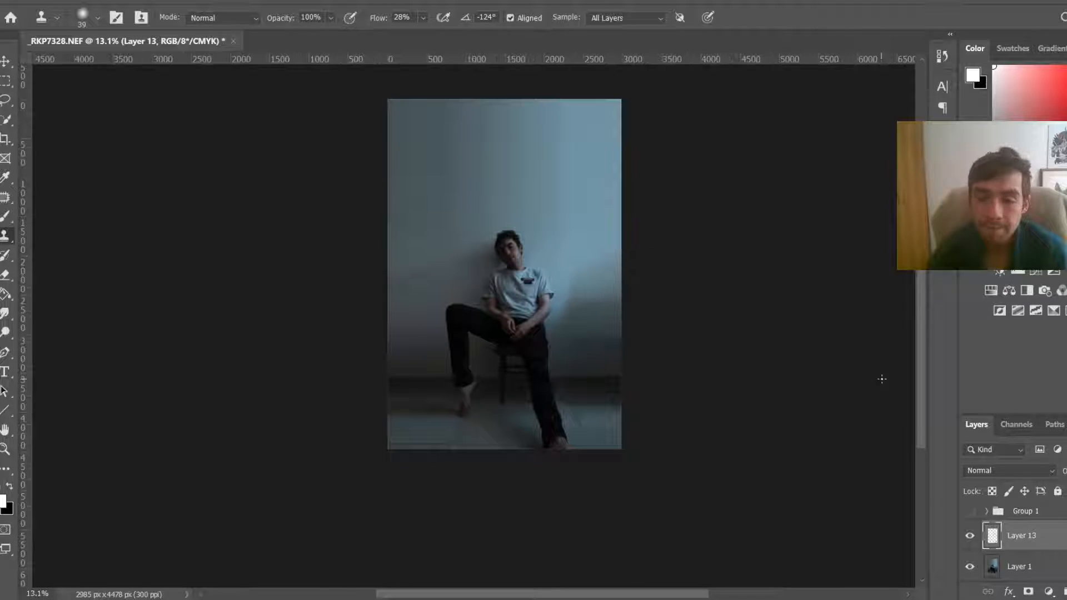
{"action": "scroll", "coordinate": [918, 391], "scroll_direction": "up", "scroll_amount": 1}
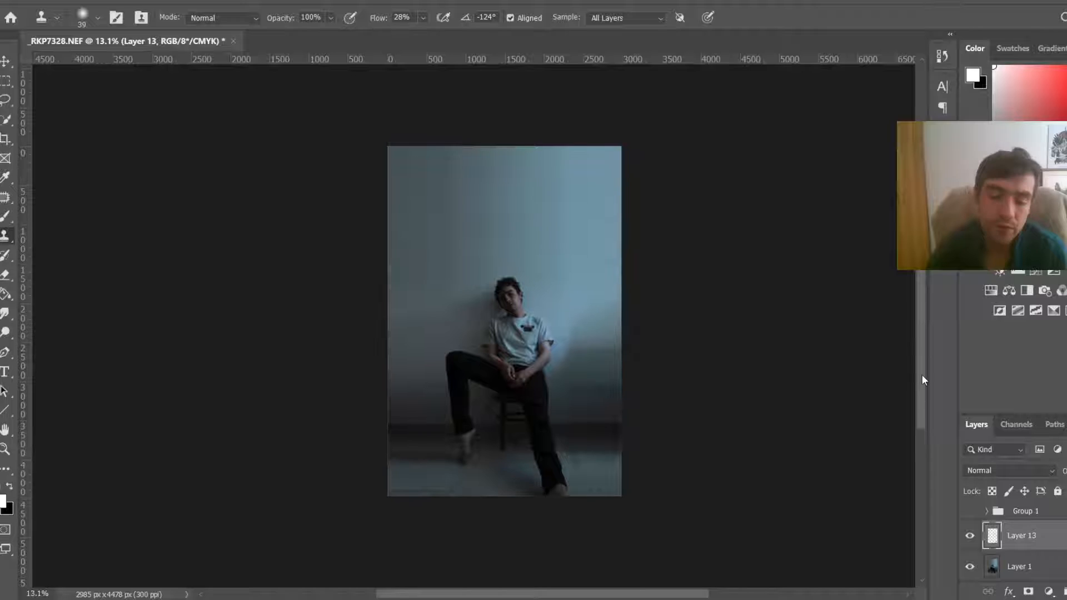
{"action": "scroll", "coordinate": [922, 375], "scroll_direction": "up", "scroll_amount": 2}
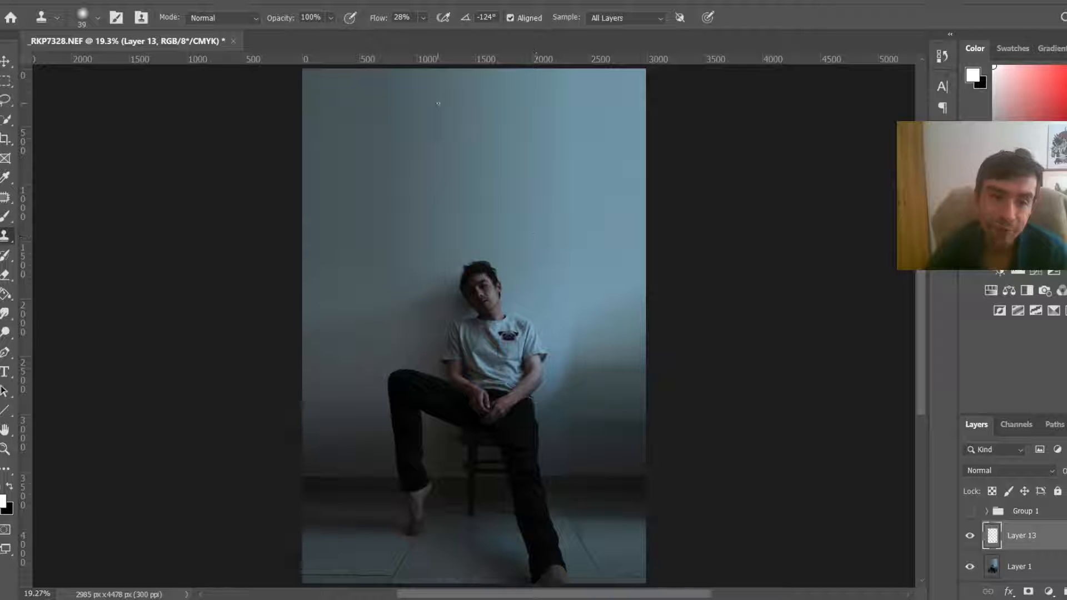
{"action": "scroll", "coordinate": [340, 131], "scroll_direction": "up", "scroll_amount": 3}
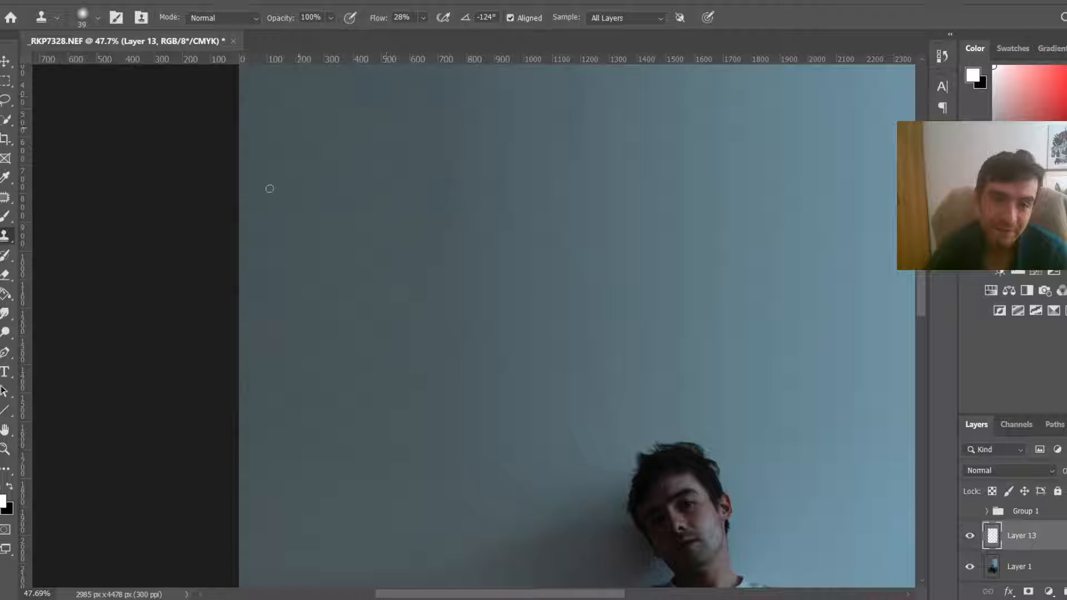
{"action": "scroll", "coordinate": [363, 172], "scroll_direction": "down", "scroll_amount": 3}
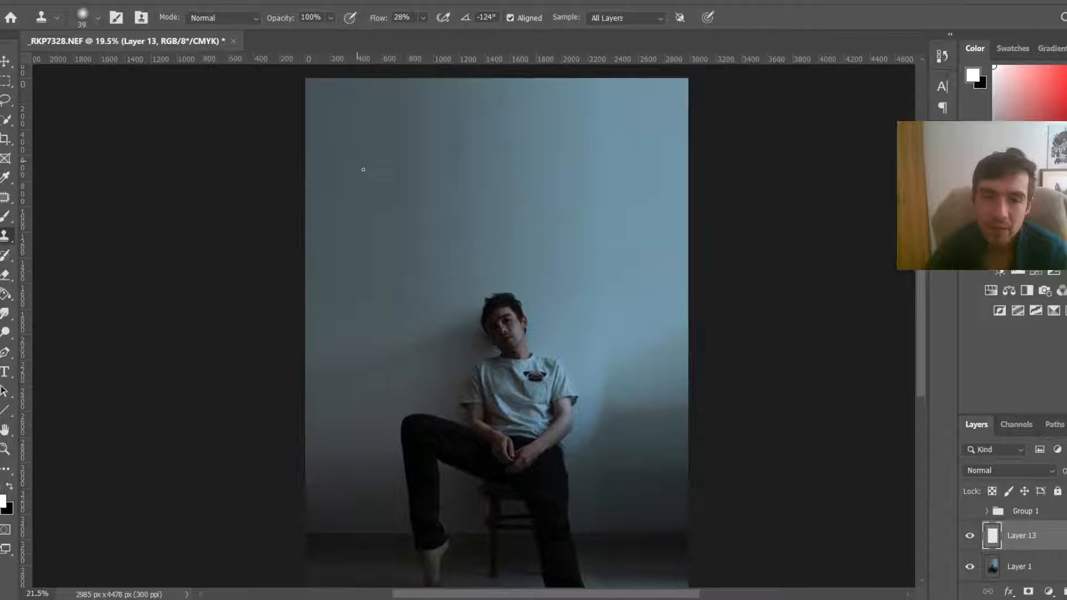
{"action": "scroll", "coordinate": [363, 169], "scroll_direction": "down", "scroll_amount": 2}
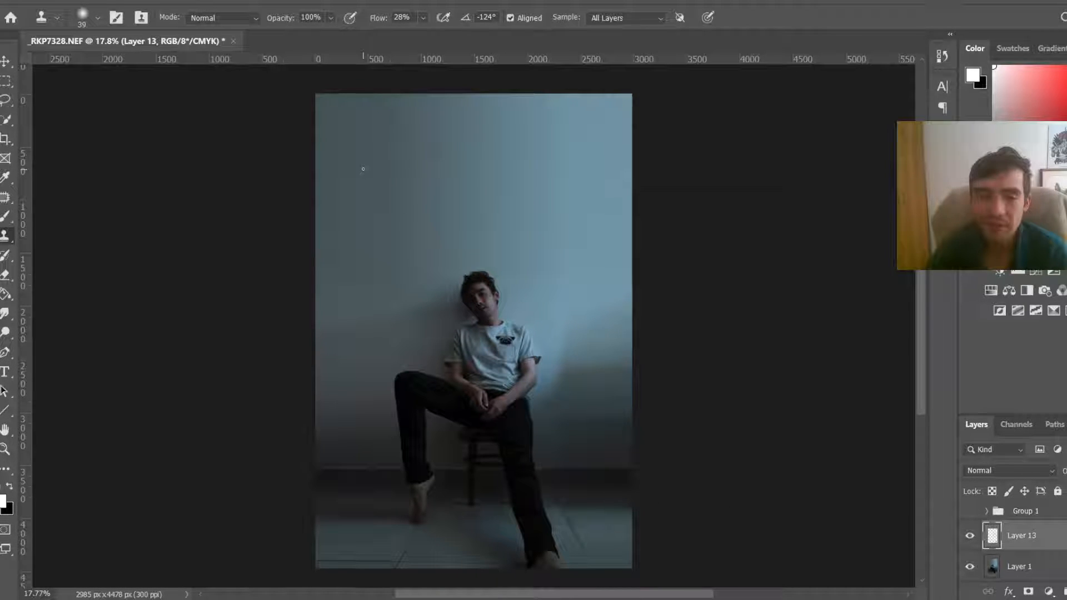
Step: Show and expand the knives group, then use the Move tool to start repositioning knives on the wall
{"action": "left_click", "coordinate": [970, 512]}
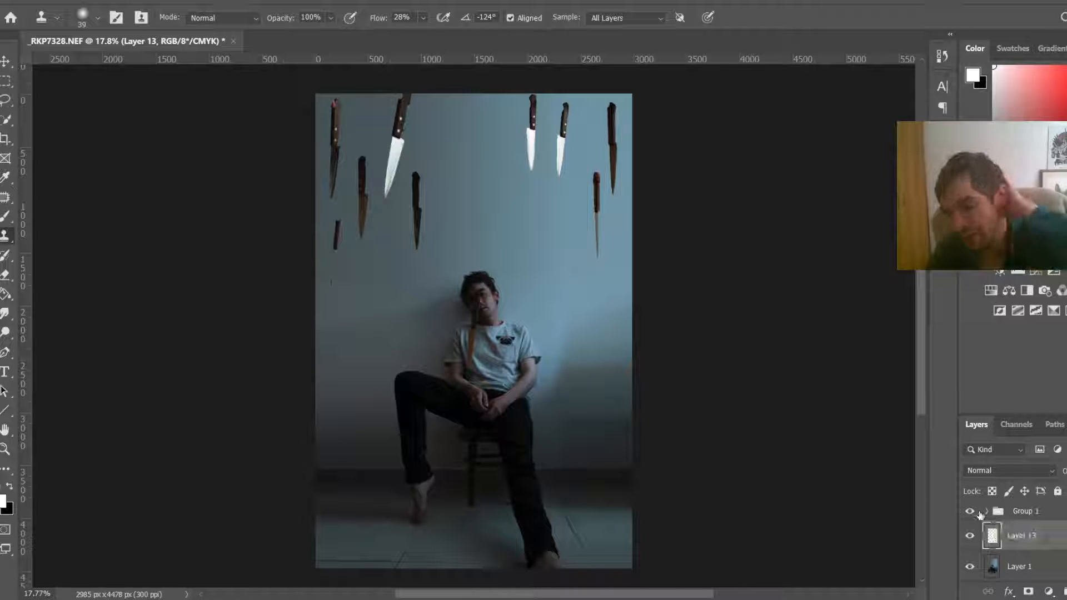
{"action": "left_click", "coordinate": [986, 512]}
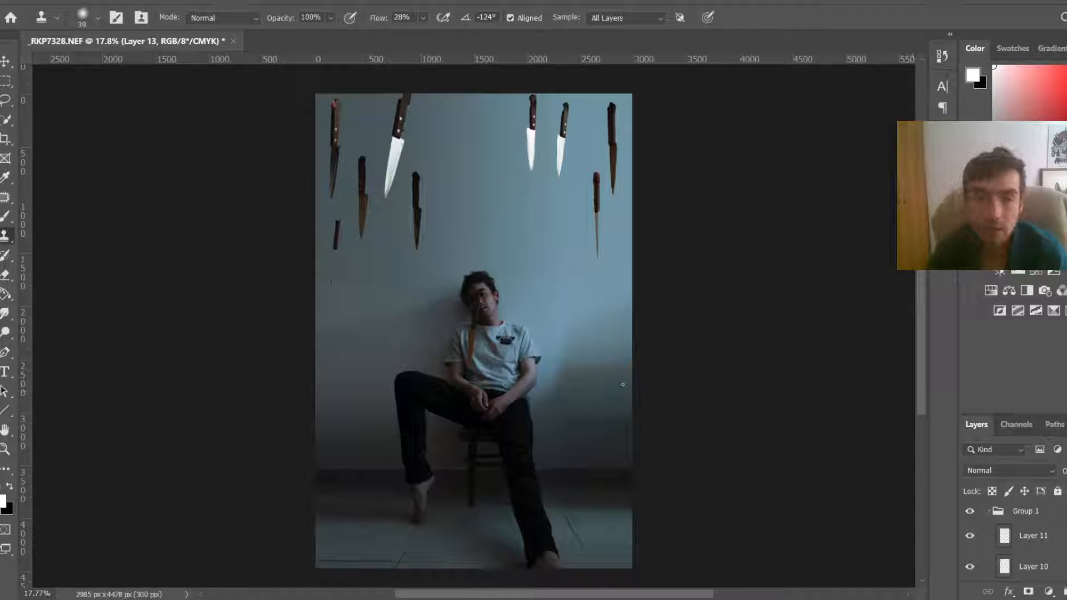
{"action": "key", "text": "v"}
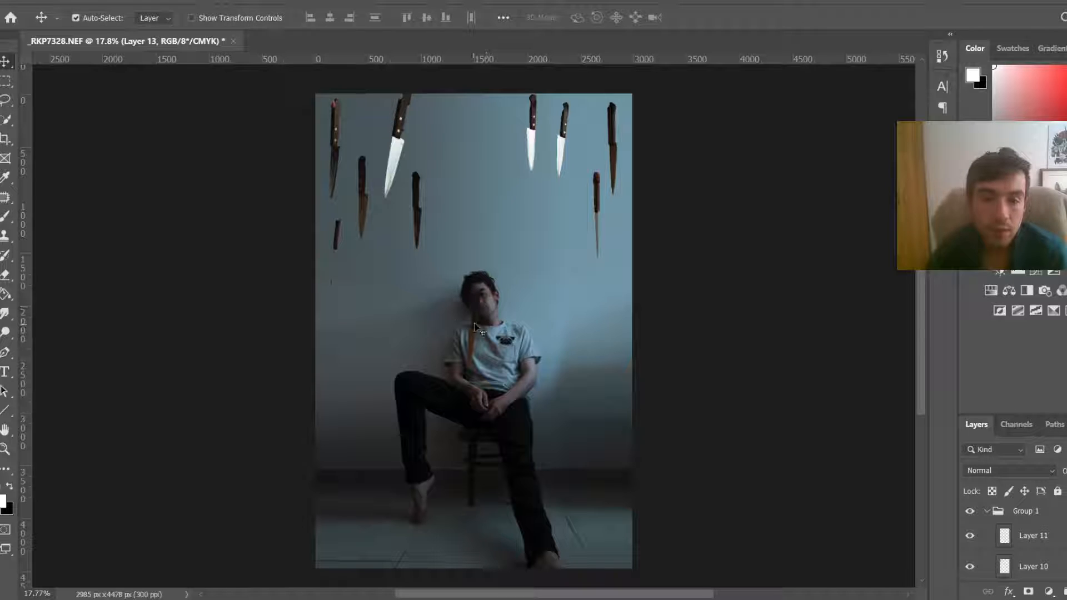
{"action": "mouse_move", "coordinate": [482, 324]}
{"action": "left_mouse_down"}
{"action": "mouse_move", "coordinate": [481, 265]}
{"action": "mouse_move", "coordinate": [532, 253]}
{"action": "left_mouse_up"}
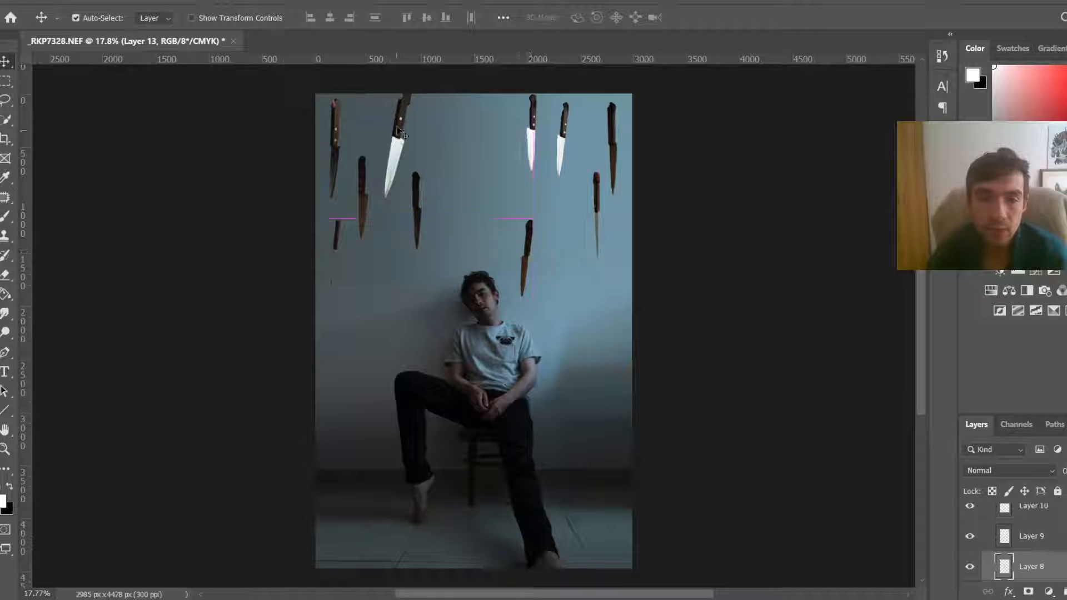
{"action": "left_click_drag", "start_coordinate": [400, 129], "coordinate": [389, 295]}
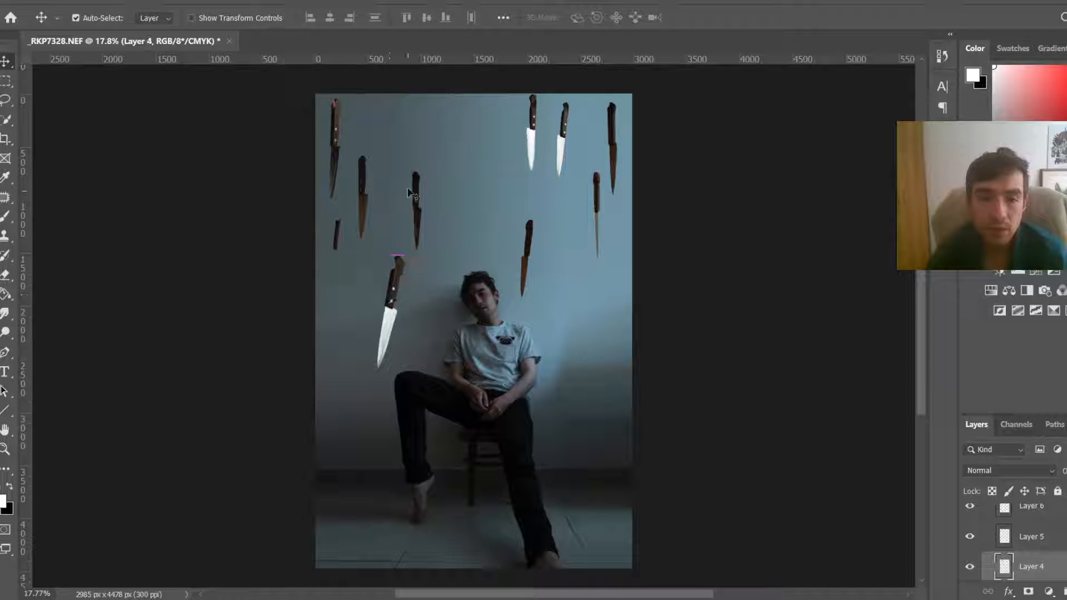
{"action": "left_click_drag", "start_coordinate": [416, 188], "coordinate": [432, 188]}
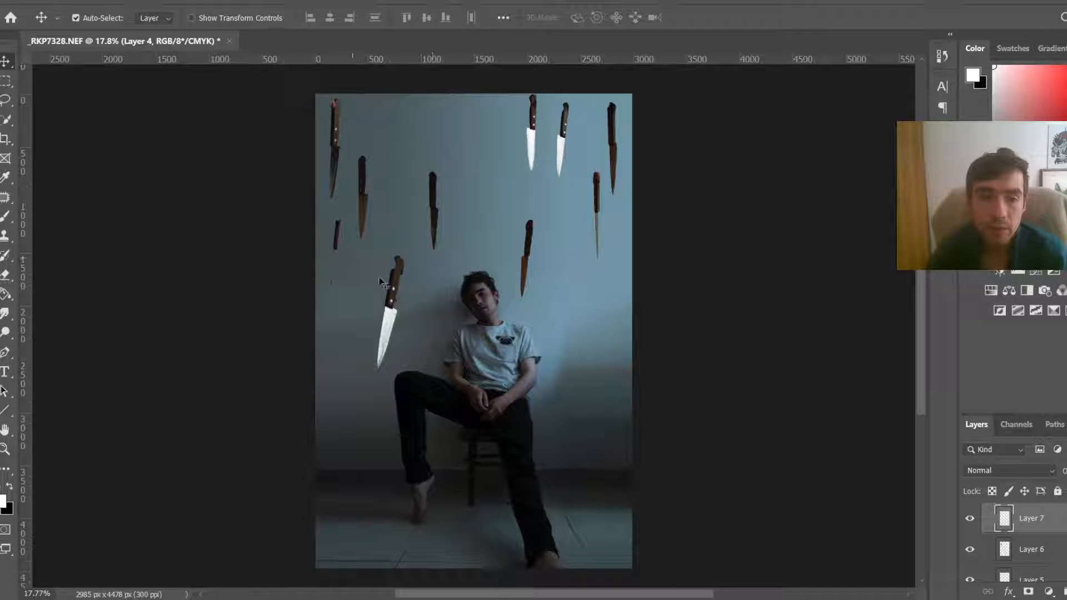
{"action": "left_click_drag", "start_coordinate": [380, 282], "coordinate": [514, 331]}
{"action": "key", "text": "ctrl+z"}
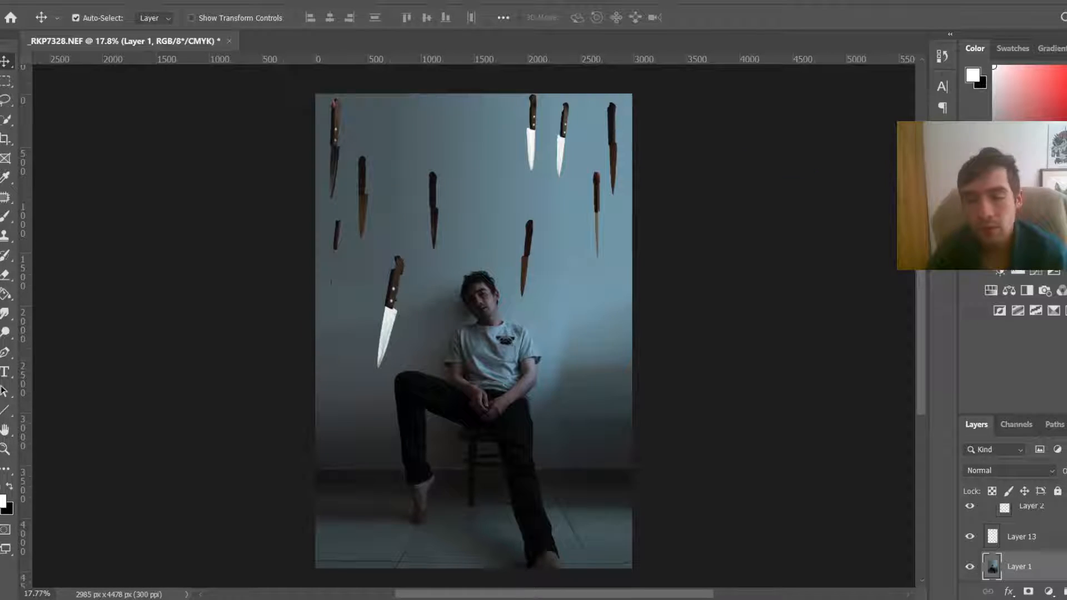
Step: Lock all pixels on the base photo layer so it cannot be moved accidentally
{"action": "left_click", "coordinate": [1056, 490]}
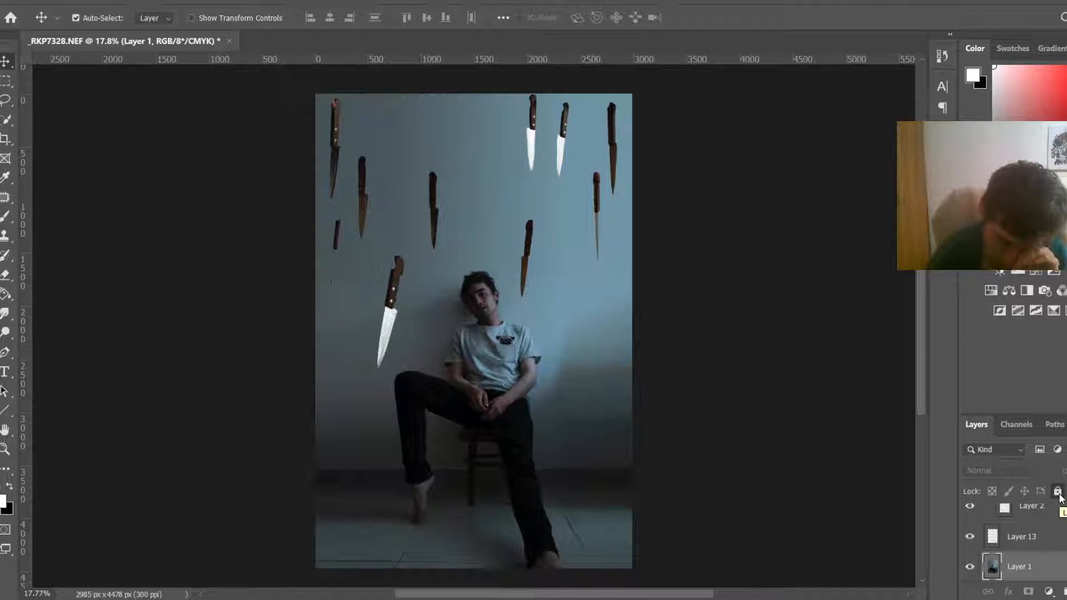
{"action": "left_click", "coordinate": [552, 486]}
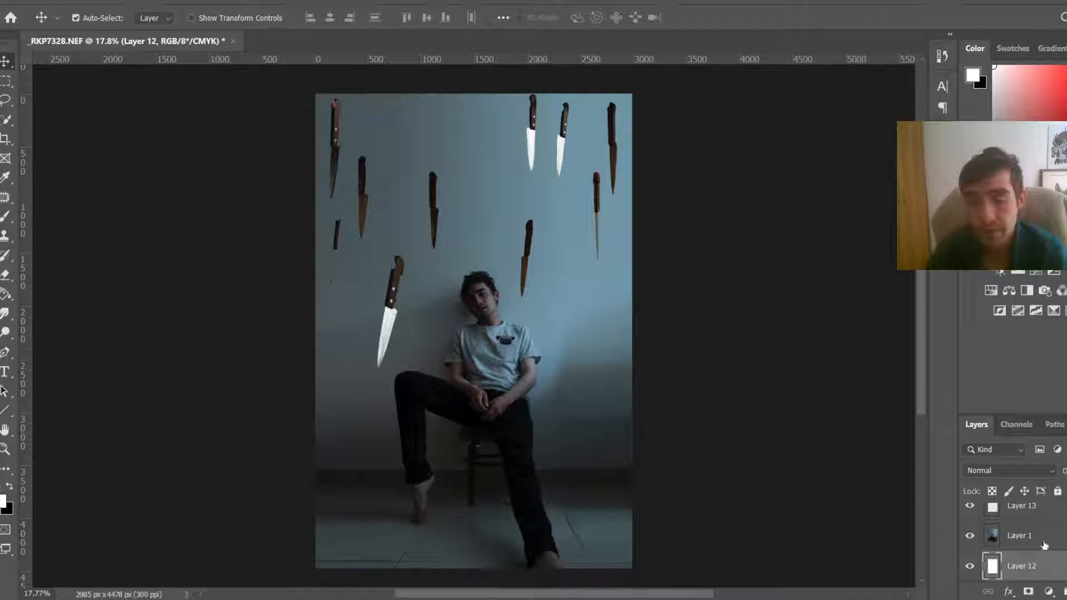
{"action": "scroll", "coordinate": [1045, 545], "scroll_direction": "up", "scroll_amount": 1}
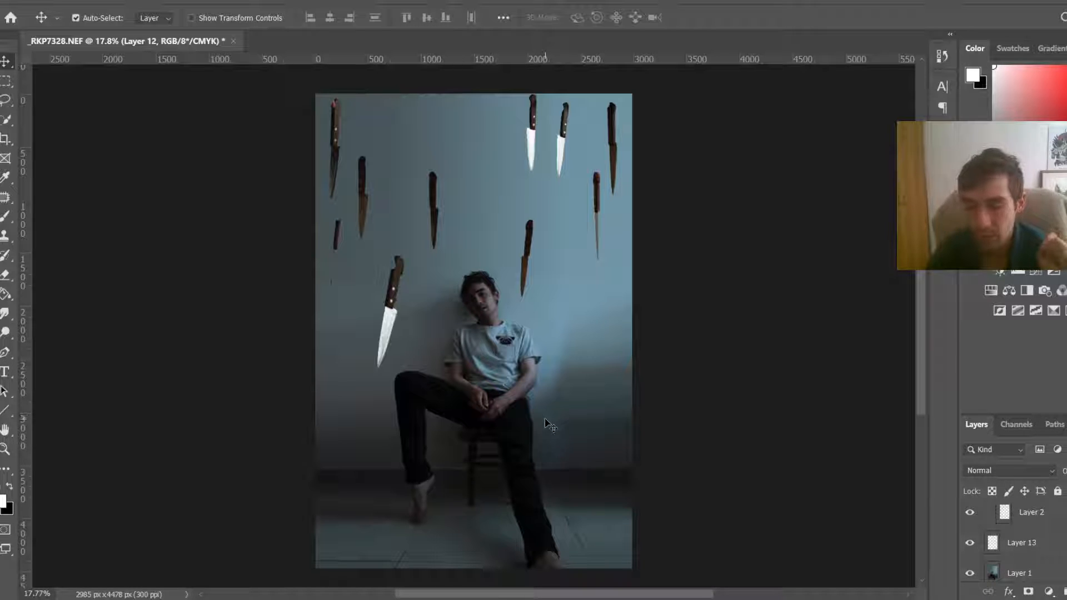
{"action": "scroll", "coordinate": [1059, 495], "scroll_direction": "down", "scroll_amount": 2}
{"action": "scroll", "coordinate": [1060, 496], "scroll_direction": "up", "scroll_amount": 1}
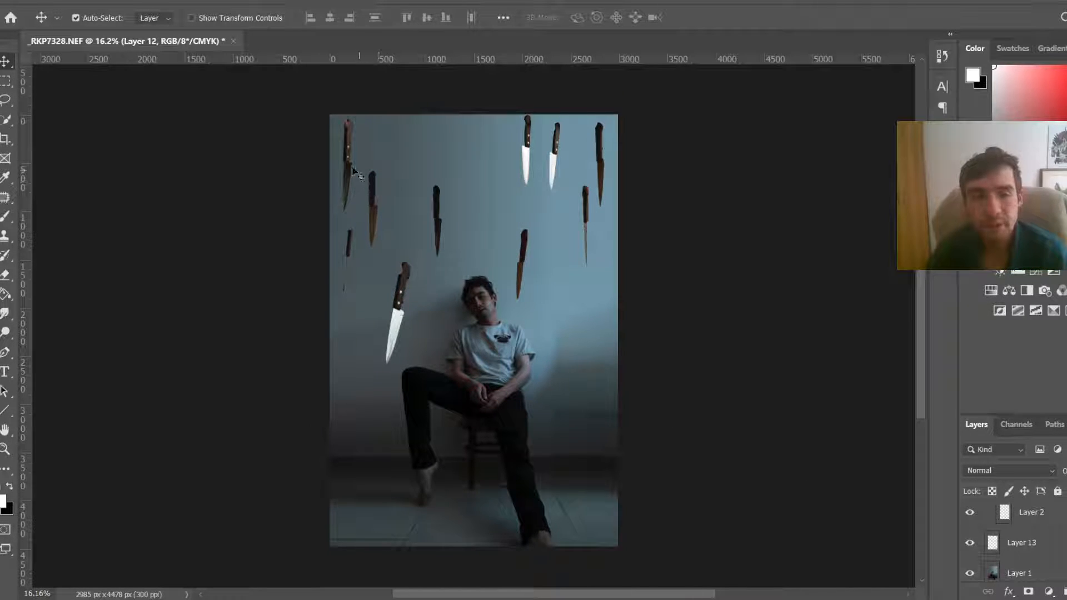
Step: Move the large knife down beside the figure's right side and shift several upper knives across the top
{"action": "left_click_drag", "start_coordinate": [352, 167], "coordinate": [563, 307]}
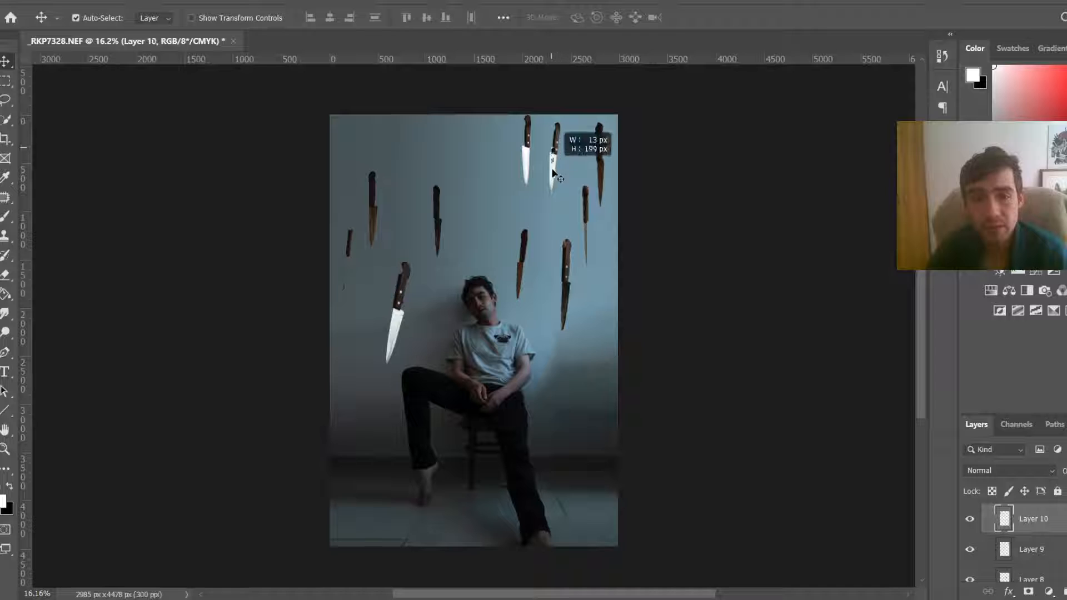
{"action": "left_click_drag", "start_coordinate": [554, 174], "coordinate": [550, 211]}
{"action": "left_click_drag", "start_coordinate": [406, 290], "coordinate": [567, 387]}
{"action": "left_click_drag", "start_coordinate": [570, 268], "coordinate": [481, 155]}
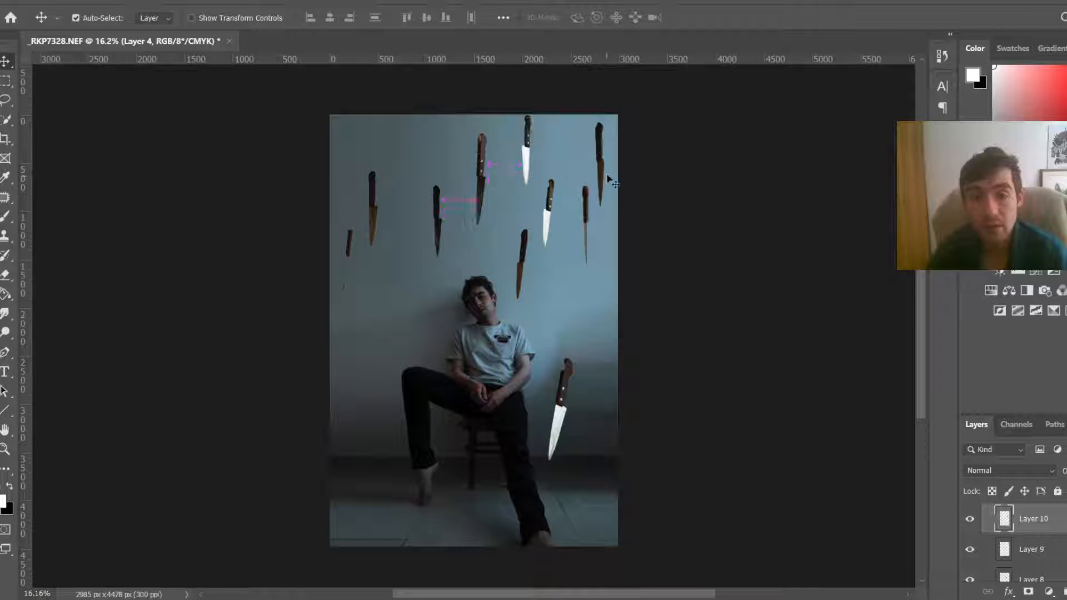
{"action": "left_click_drag", "start_coordinate": [610, 179], "coordinate": [574, 167]}
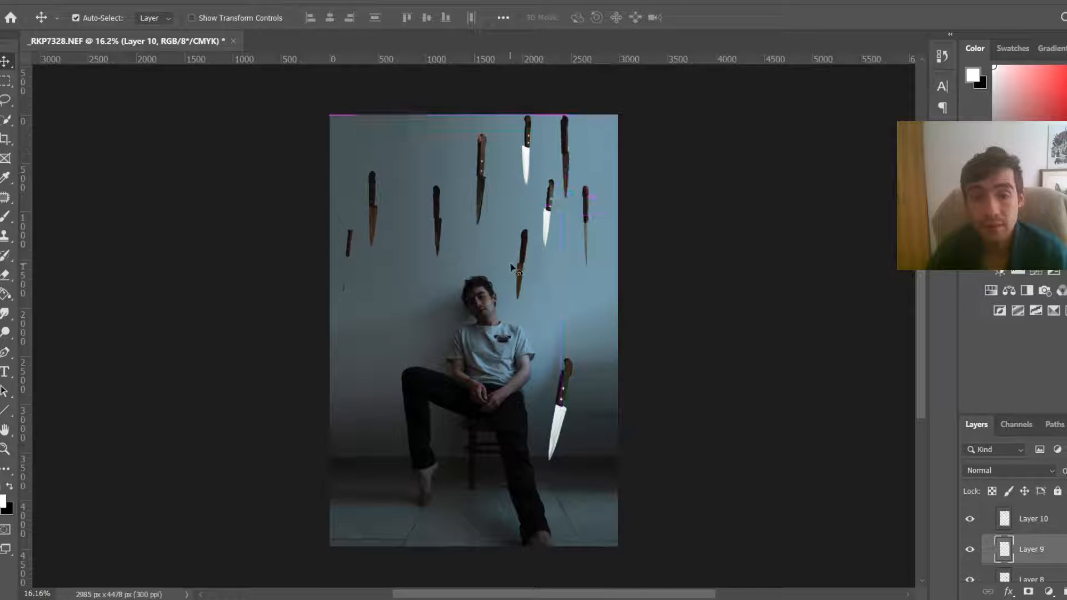
{"action": "left_click_drag", "start_coordinate": [511, 244], "coordinate": [423, 150]}
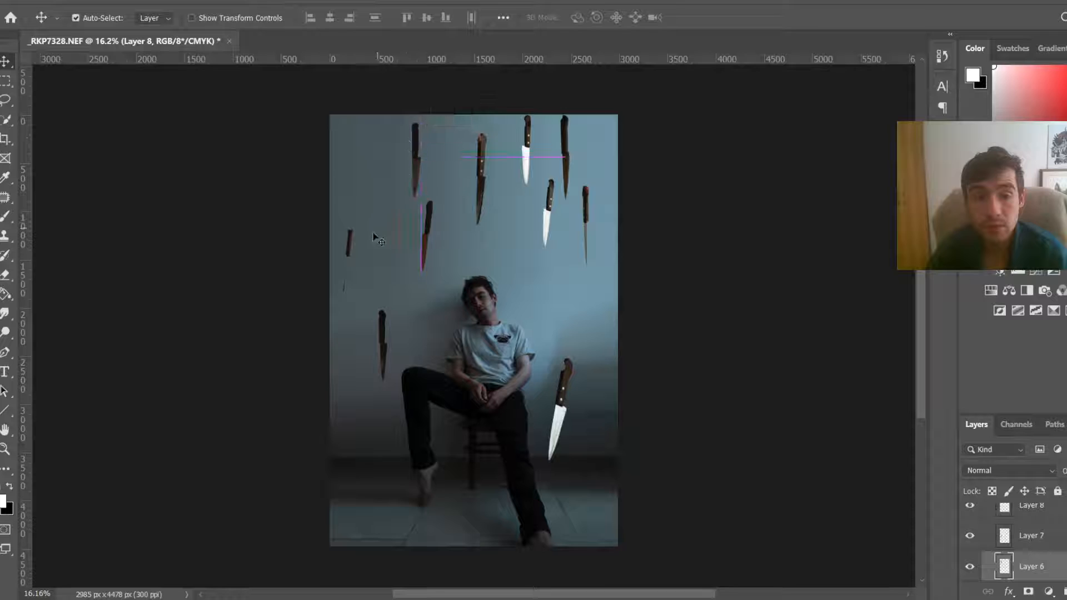
Step: Reposition the left-side knives around the figure and nudge the right-side knives to new heights
{"action": "left_click_drag", "start_coordinate": [354, 247], "coordinate": [403, 286]}
{"action": "left_click_drag", "start_coordinate": [352, 239], "coordinate": [392, 265]}
{"action": "left_click_drag", "start_coordinate": [429, 220], "coordinate": [364, 151]}
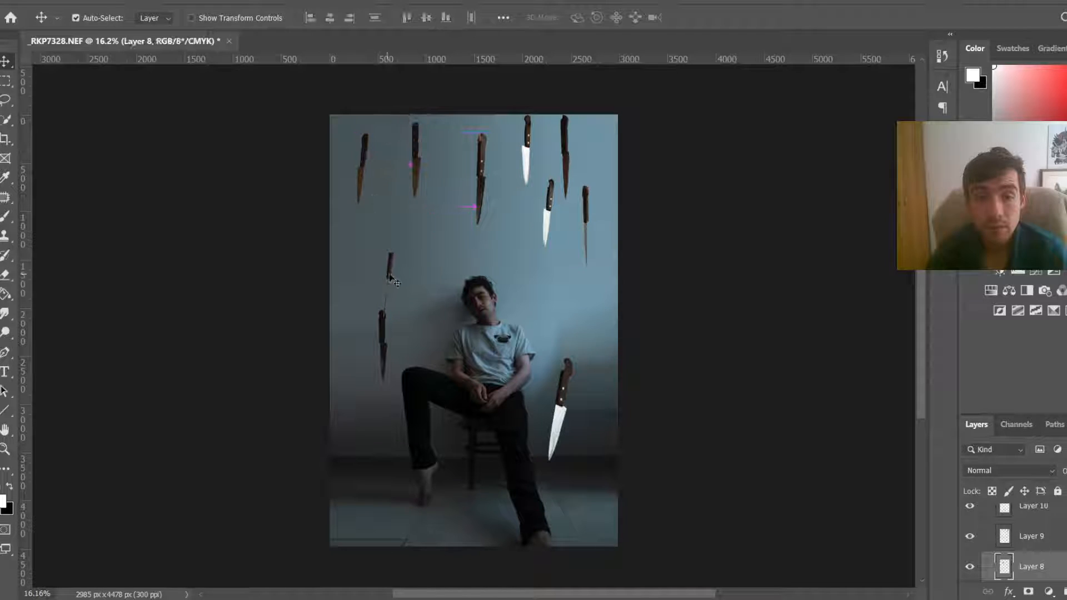
{"action": "left_click_drag", "start_coordinate": [390, 278], "coordinate": [419, 292]}
{"action": "left_click_drag", "start_coordinate": [553, 230], "coordinate": [563, 307]}
{"action": "left_click_drag", "start_coordinate": [569, 394], "coordinate": [577, 375]}
{"action": "left_click_drag", "start_coordinate": [566, 281], "coordinate": [559, 270]}
{"action": "left_click", "coordinate": [587, 209]}
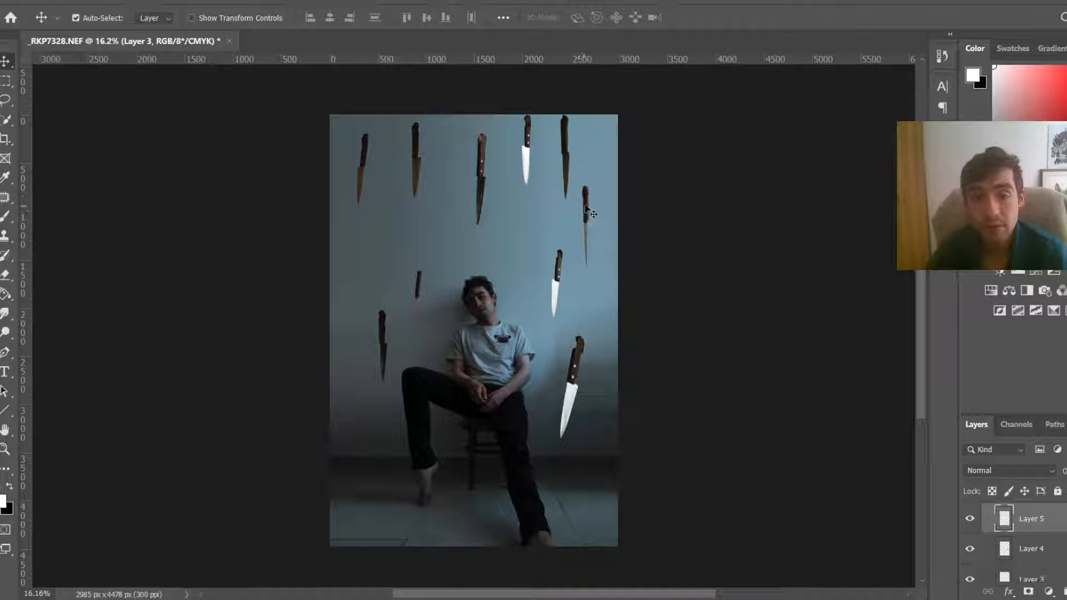
{"action": "left_click", "coordinate": [526, 155]}
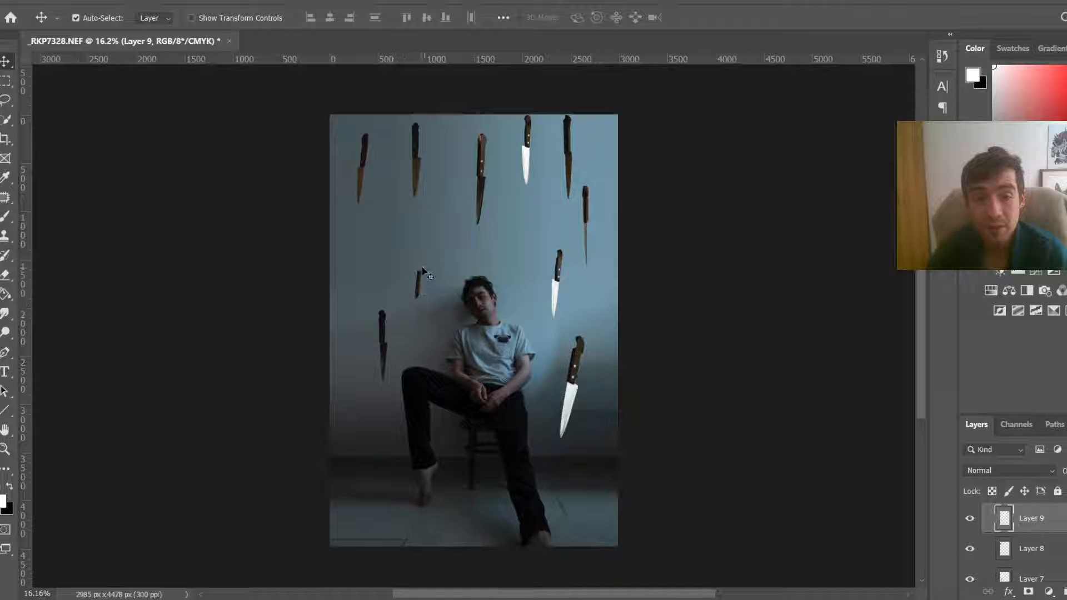
{"action": "left_click", "coordinate": [560, 270]}
{"action": "left_click_drag", "start_coordinate": [562, 272], "coordinate": [561, 279]}
Step: Switch to the Clone Stamp tool and name the new empty layer at the top of the knives group fix
{"action": "scroll", "coordinate": [581, 345], "scroll_direction": "up", "scroll_amount": 3}
{"action": "scroll", "coordinate": [581, 345], "scroll_direction": "up", "scroll_amount": 8}
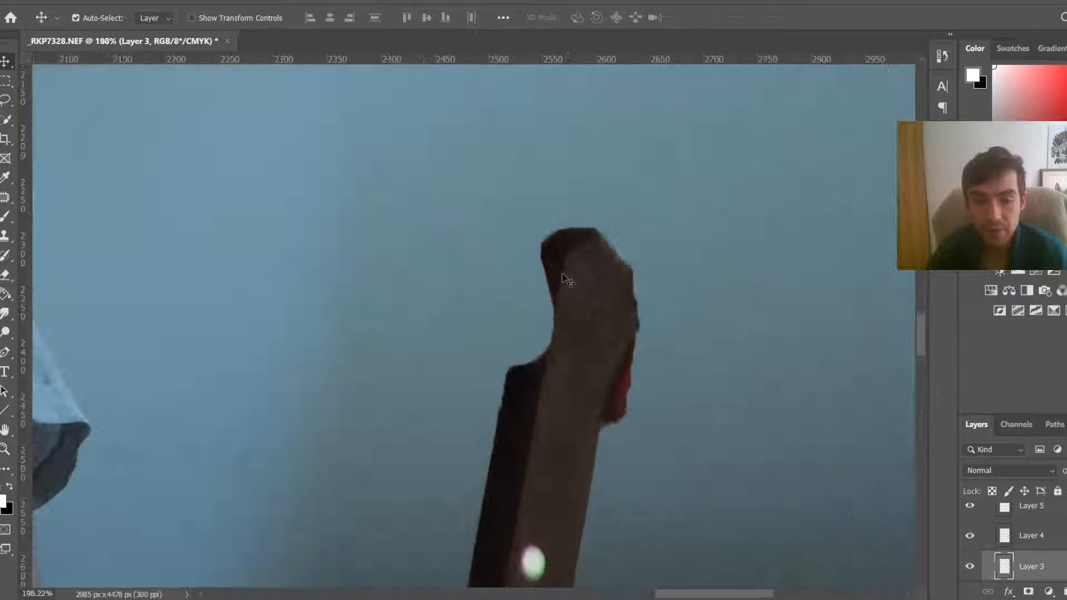
{"action": "key", "text": "s"}
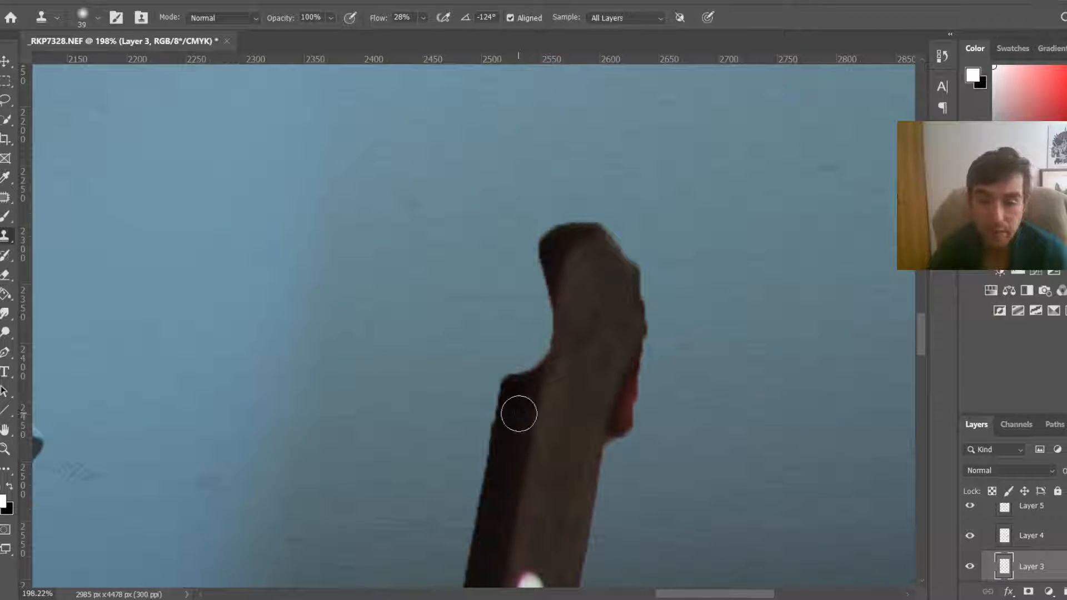
{"action": "scroll", "coordinate": [1062, 540], "scroll_direction": "up", "scroll_amount": 5}
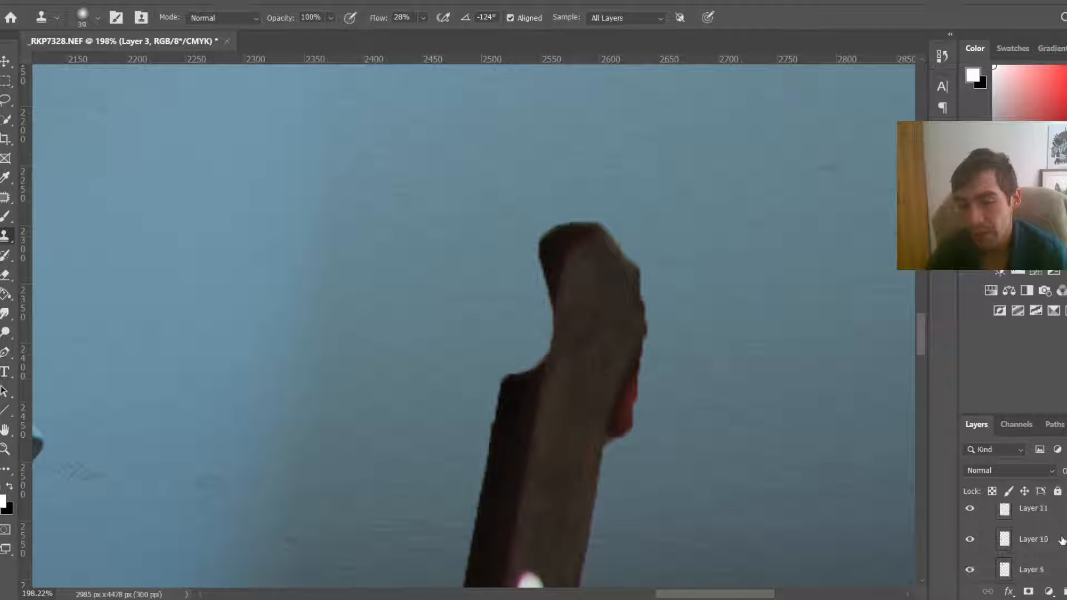
{"action": "left_click", "coordinate": [1062, 541]}
{"action": "scroll", "coordinate": [1028, 540], "scroll_direction": "down", "scroll_amount": 2}
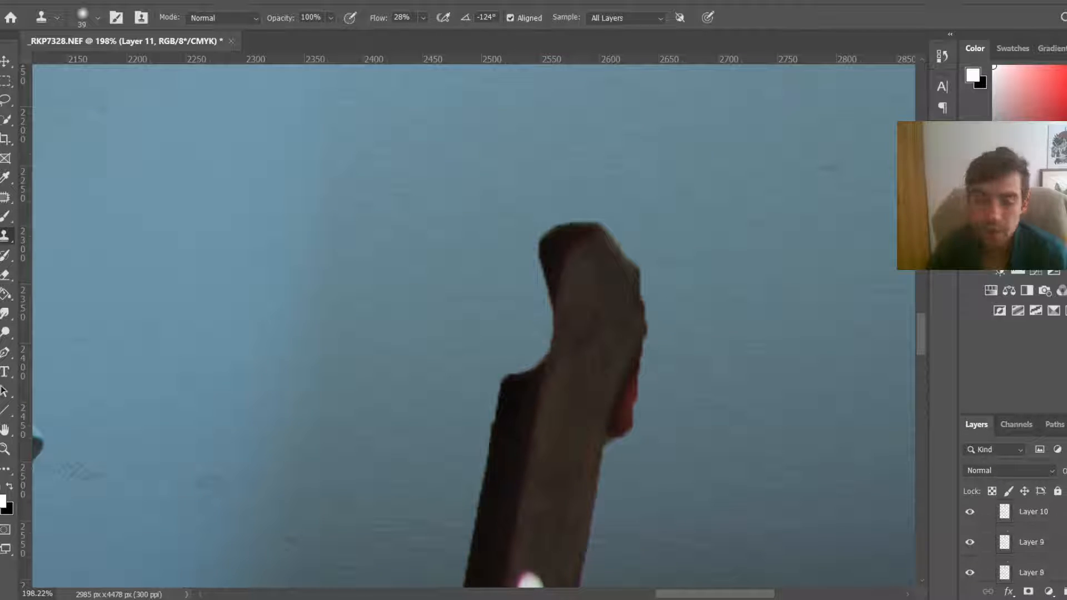
{"action": "key", "text": "ctrl+0"}
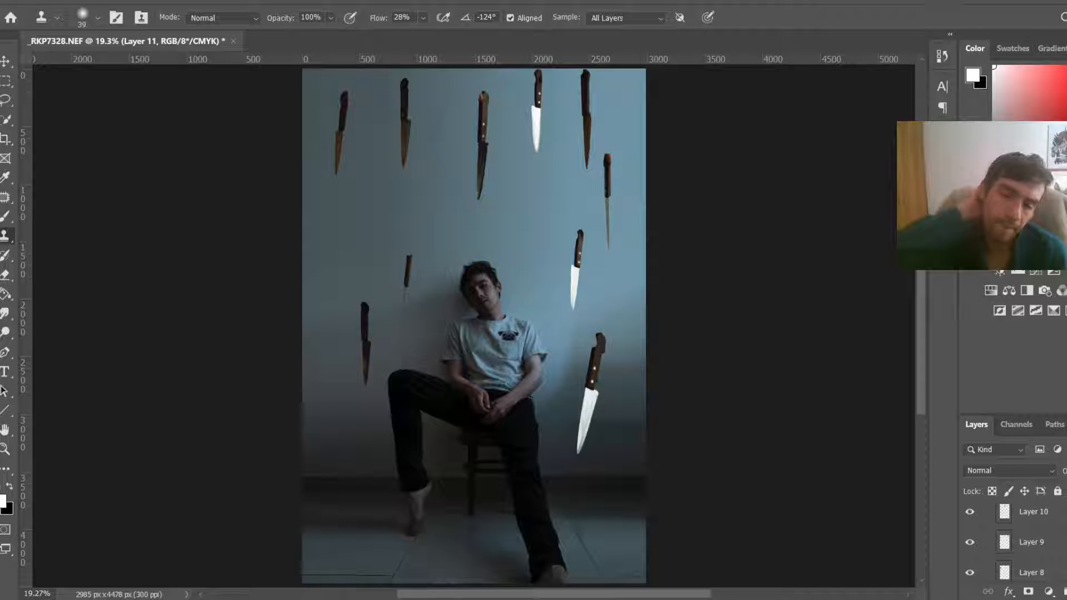
{"action": "scroll", "coordinate": [1016, 541], "scroll_direction": "up", "scroll_amount": 2}
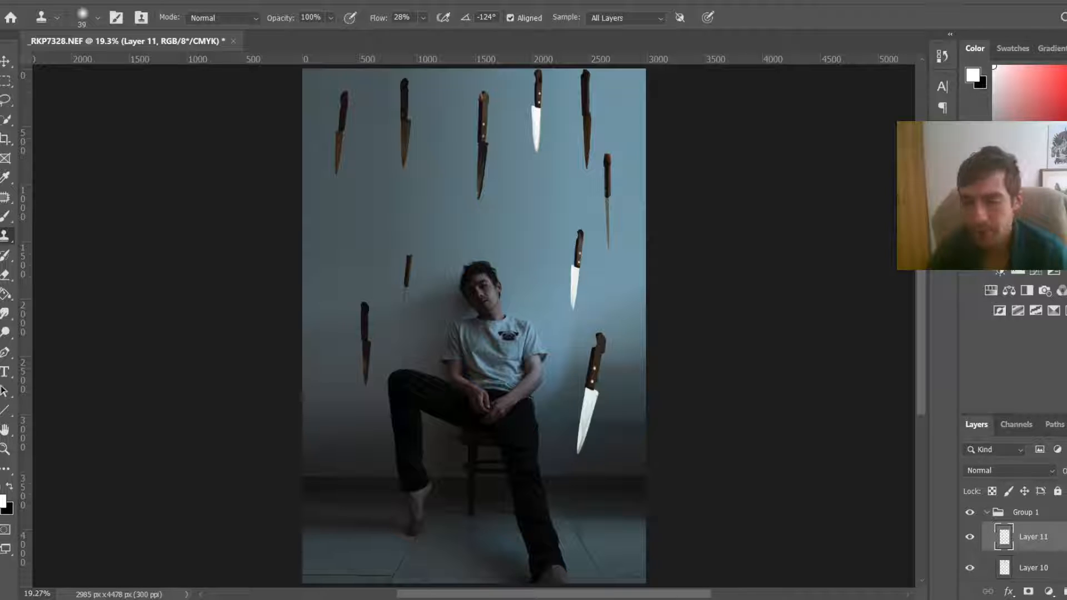
{"action": "double_click", "coordinate": [1034, 537]}
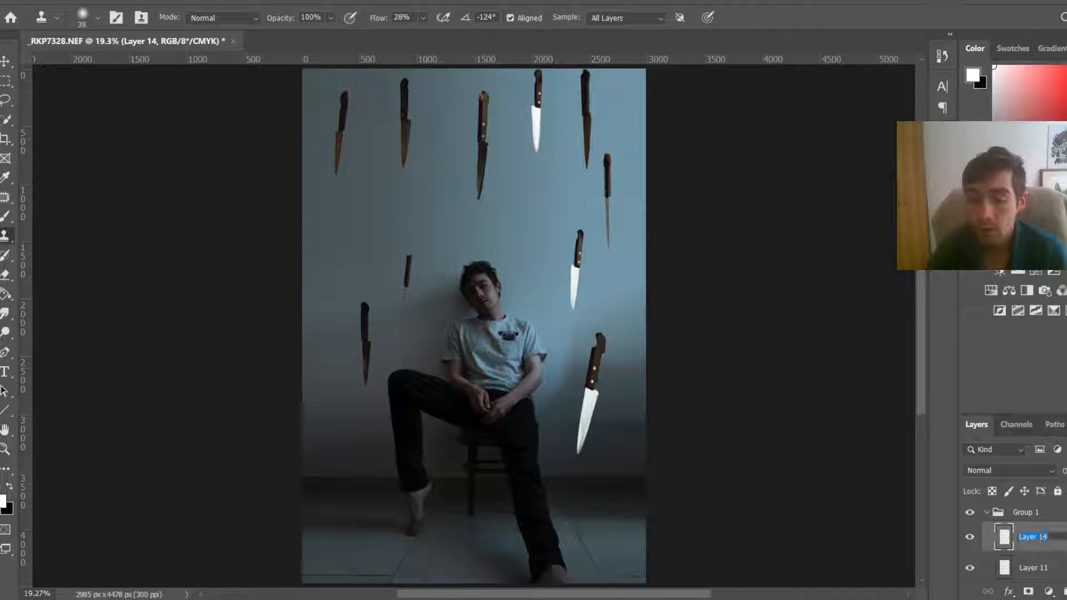
{"action": "type", "text": "fix"}
{"action": "key", "text": "Return"}
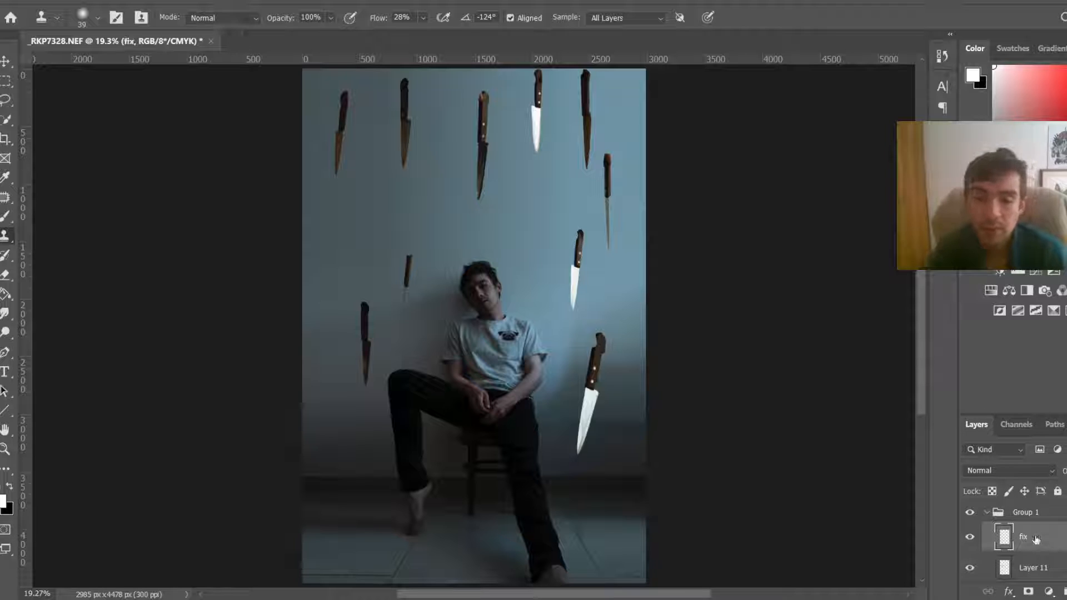
Step: Set the Clone Stamp flow to 100% and clone wall over the ragged left edge of a knife handle beside the figure
{"action": "scroll", "coordinate": [583, 362], "scroll_direction": "up", "scroll_amount": 6}
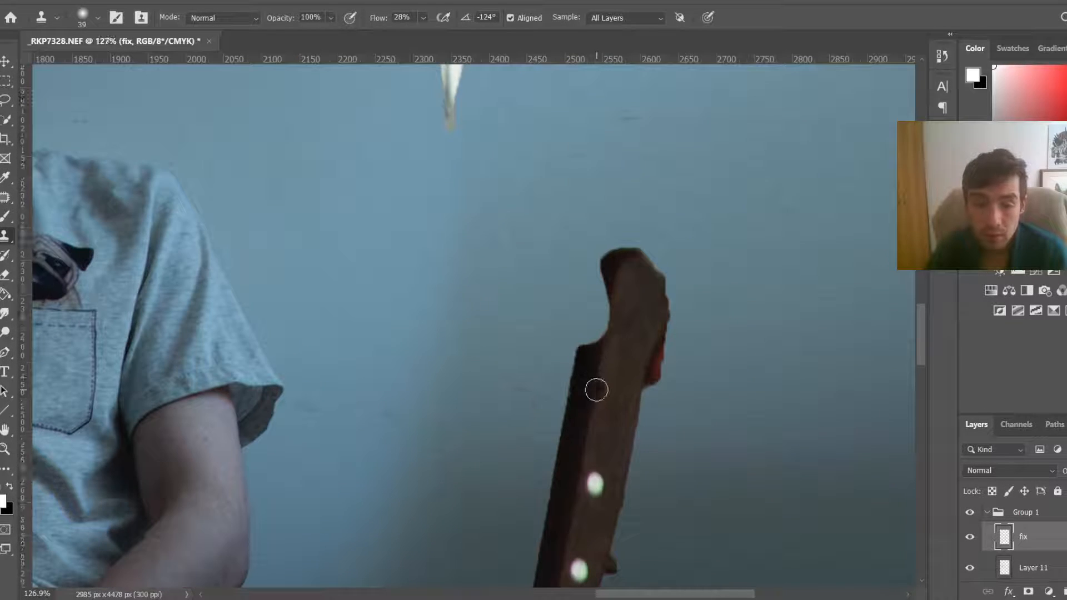
{"action": "left_click", "coordinate": [423, 17]}
{"action": "left_click_drag", "start_coordinate": [427, 32], "coordinate": [489, 25]}
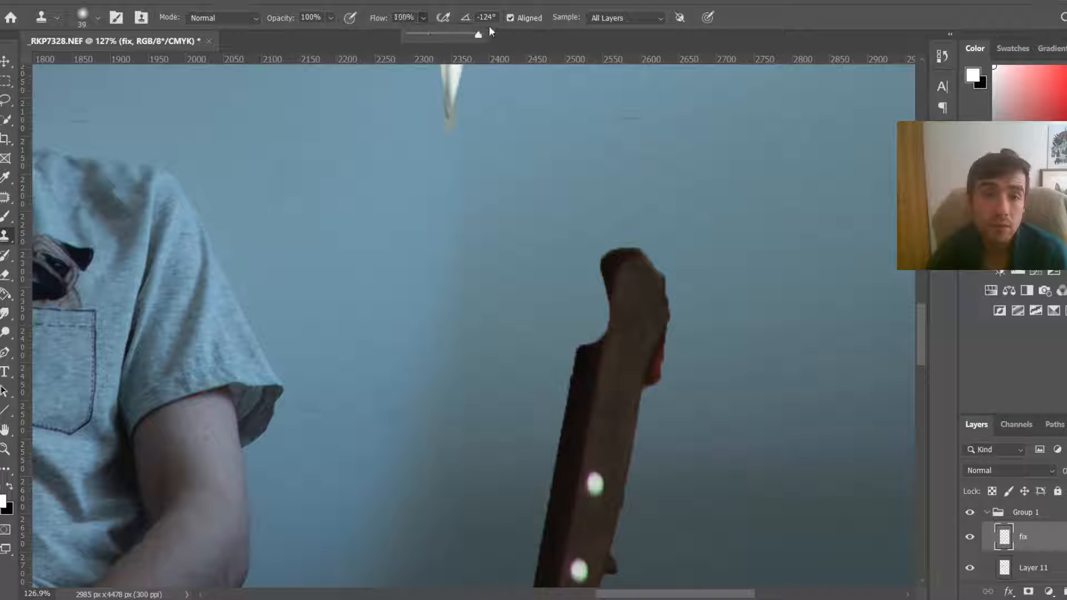
{"action": "scroll", "coordinate": [581, 375], "scroll_direction": "up", "scroll_amount": 1}
{"action": "scroll", "coordinate": [588, 384], "scroll_direction": "up", "scroll_amount": 2}
{"action": "key", "text": "bracketleft"}
{"action": "key", "text": "bracketleft"}
{"action": "key", "text": "bracketleft"}
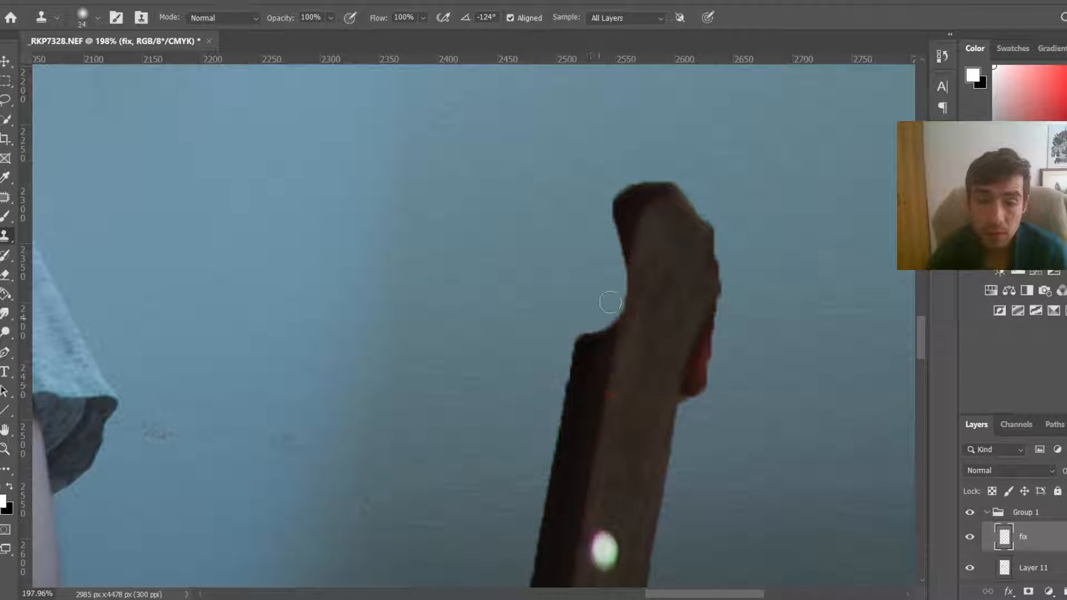
{"action": "mouse_move", "coordinate": [593, 352]}
{"action": "left_mouse_down"}
{"action": "mouse_move", "coordinate": [624, 261]}
{"action": "mouse_move", "coordinate": [574, 373]}
{"action": "mouse_move", "coordinate": [611, 267]}
{"action": "left_mouse_up"}
{"action": "mouse_move", "coordinate": [627, 202]}
{"action": "left_mouse_down"}
{"action": "mouse_move", "coordinate": [613, 262]}
{"action": "mouse_move", "coordinate": [625, 259]}
{"action": "mouse_move", "coordinate": [606, 280]}
{"action": "mouse_move", "coordinate": [595, 338]}
{"action": "mouse_move", "coordinate": [607, 276]}
{"action": "mouse_move", "coordinate": [589, 362]}
{"action": "left_mouse_up"}
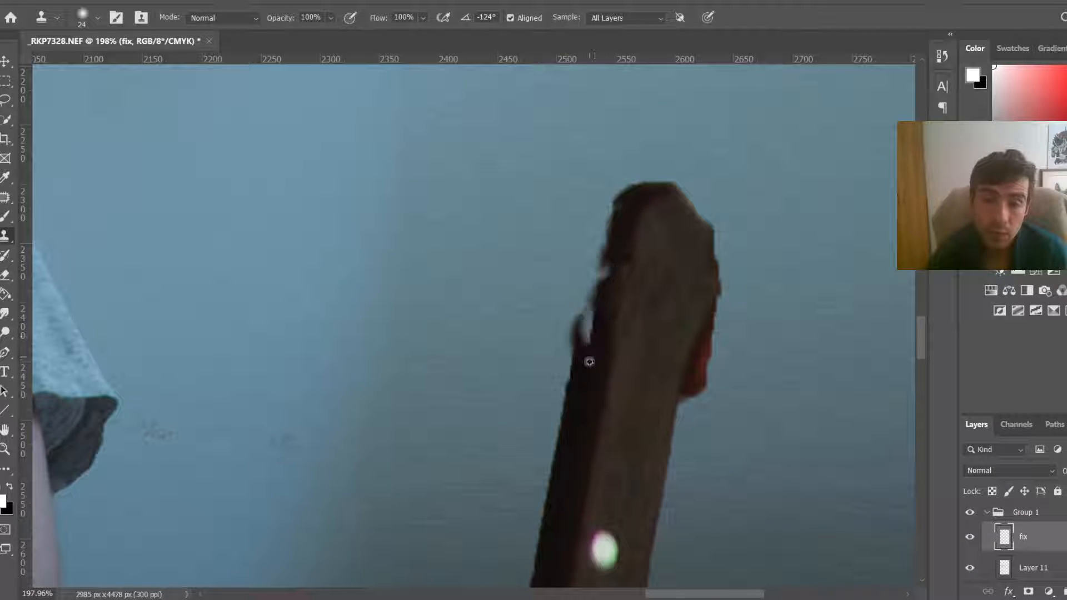
{"action": "key", "text": "ctrl+z"}
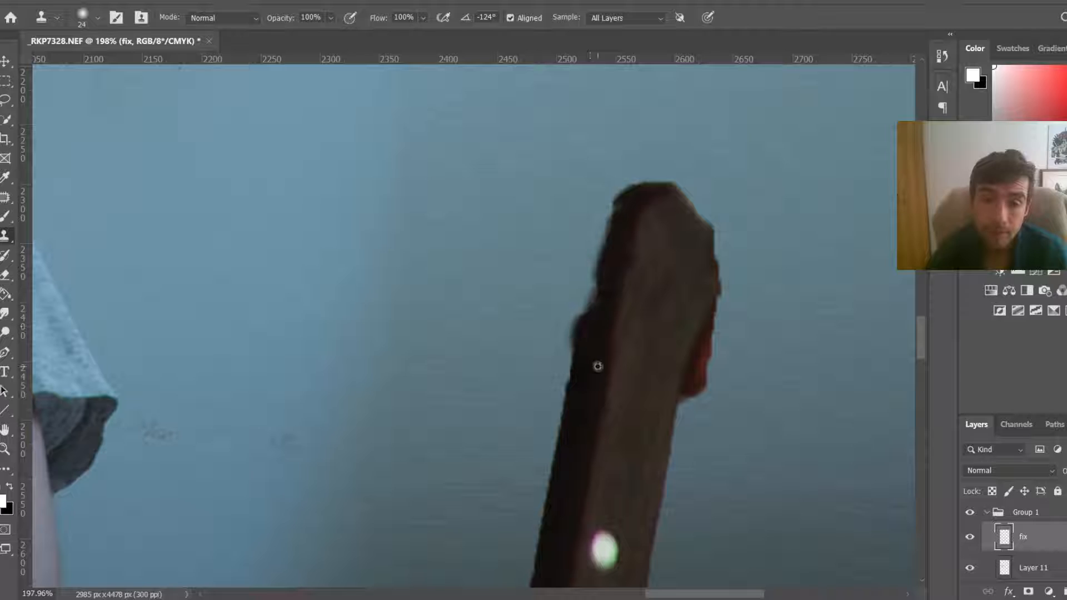
{"action": "left_click_drag", "start_coordinate": [591, 349], "coordinate": [586, 355]}
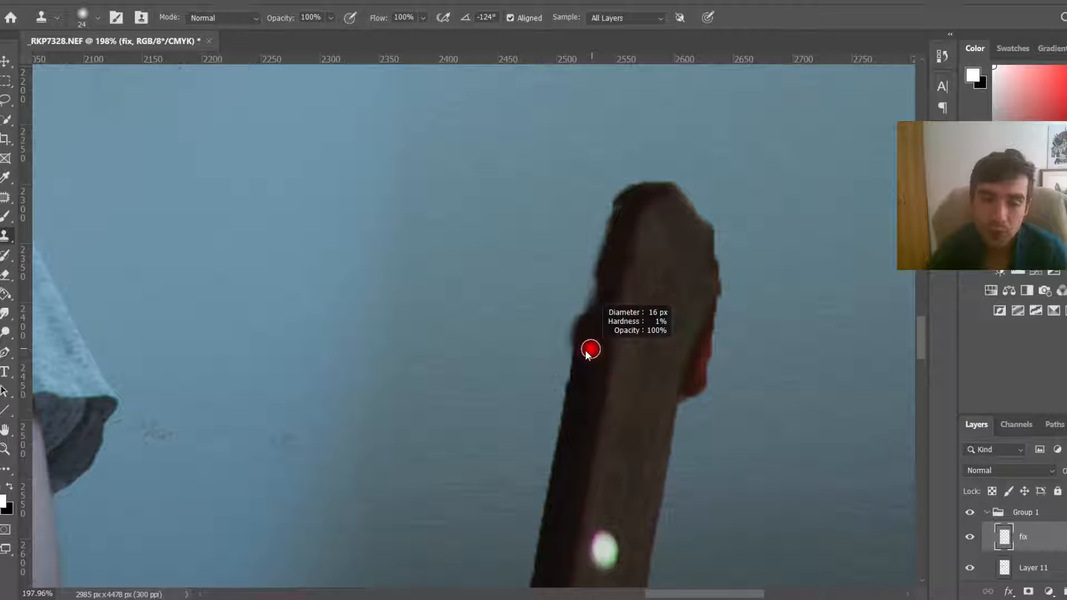
{"action": "mouse_move", "coordinate": [607, 280]}
{"action": "left_mouse_down"}
{"action": "mouse_move", "coordinate": [596, 333]}
{"action": "mouse_move", "coordinate": [576, 312]}
{"action": "mouse_move", "coordinate": [562, 359]}
{"action": "left_mouse_up"}
{"action": "left_click", "coordinate": [545, 259], "text": "alt"}
Step: Clone wall texture over the red patch on the right side of that knife handle
{"action": "scroll", "coordinate": [638, 356], "scroll_direction": "down", "scroll_amount": 4}
{"action": "scroll", "coordinate": [734, 372], "scroll_direction": "up", "scroll_amount": 3}
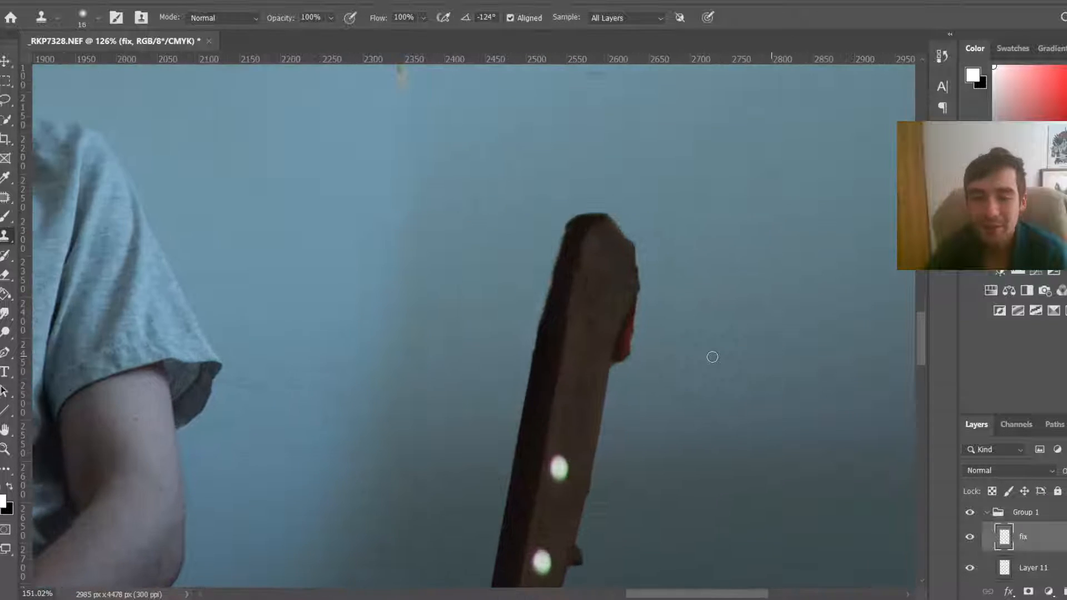
{"action": "scroll", "coordinate": [712, 357], "scroll_direction": "up", "scroll_amount": 2}
{"action": "key", "text": "bracketright"}
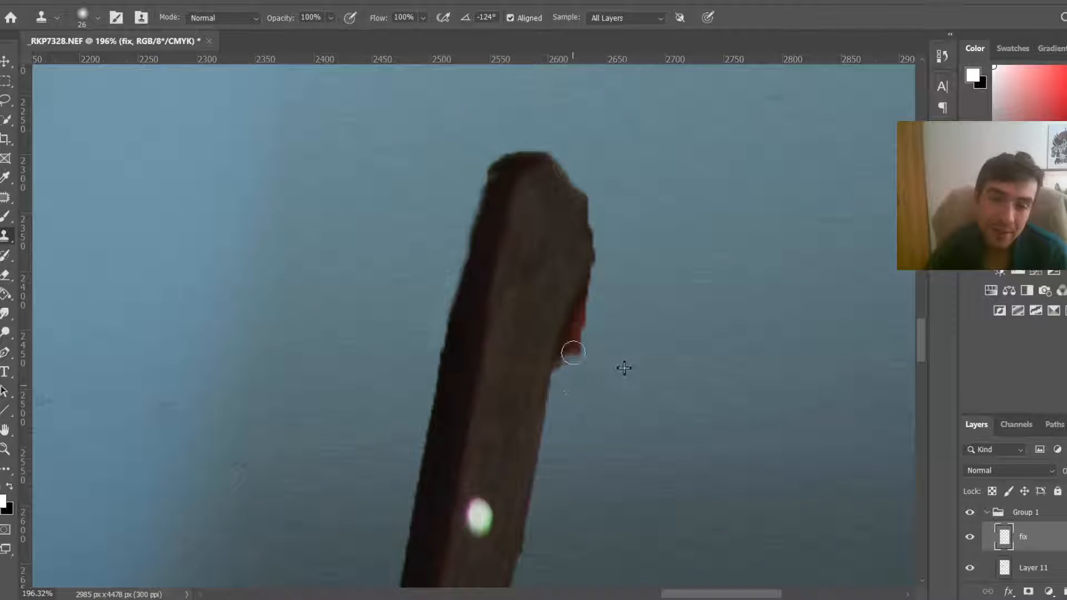
{"action": "mouse_move", "coordinate": [573, 352]}
{"action": "left_mouse_down"}
{"action": "mouse_move", "coordinate": [621, 252]}
{"action": "mouse_move", "coordinate": [567, 385]}
{"action": "left_mouse_up"}
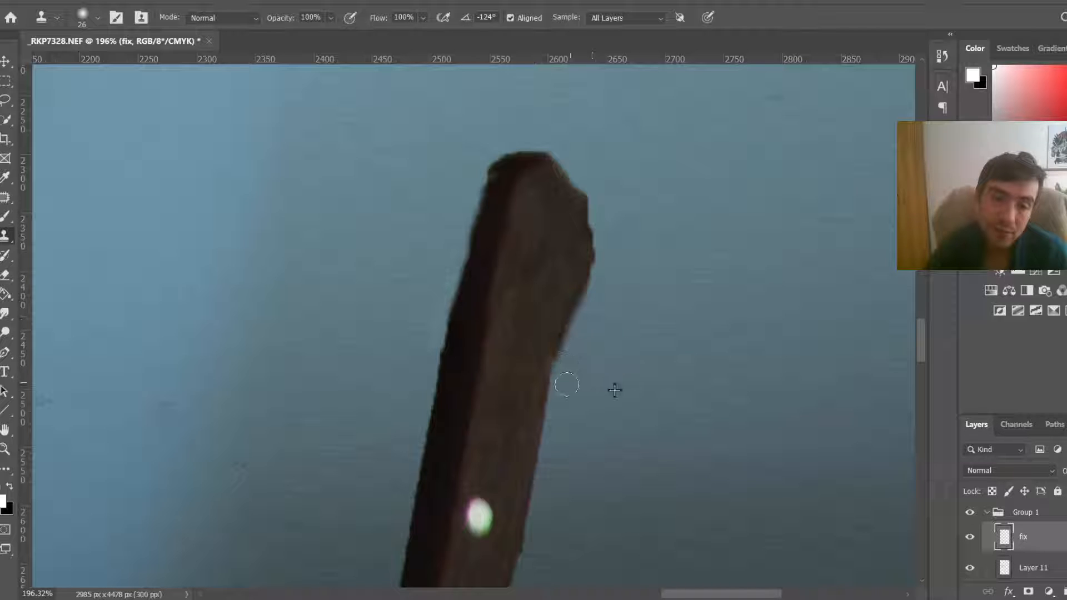
Step: Switch the clone brush to Hard Round at 100% hardness and touch up the handle's lower edge
{"action": "right_click", "coordinate": [634, 238]}
{"action": "left_click", "coordinate": [715, 411]}
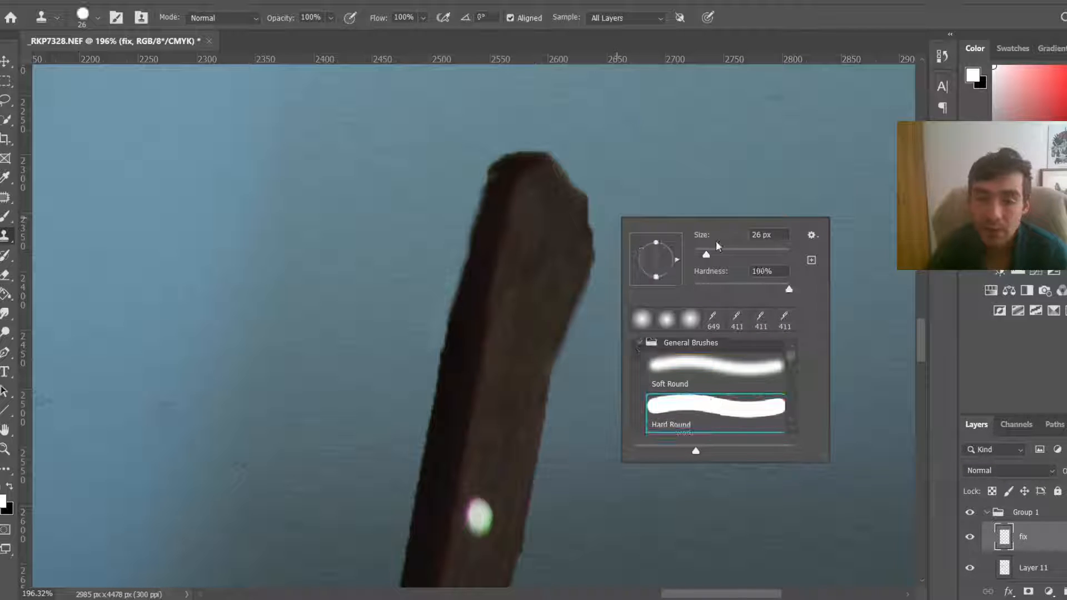
{"action": "scroll", "coordinate": [492, 320], "scroll_direction": "down", "scroll_amount": 5}
{"action": "left_click", "coordinate": [491, 342]}
{"action": "scroll", "coordinate": [492, 344], "scroll_direction": "down", "scroll_amount": 4}
{"action": "scroll", "coordinate": [508, 367], "scroll_direction": "up", "scroll_amount": 7}
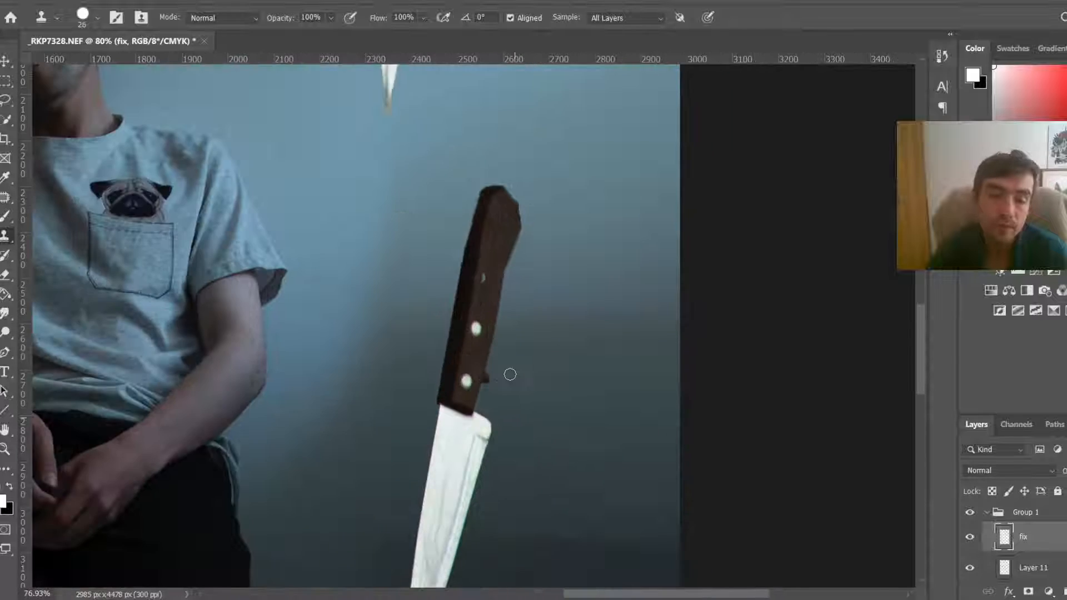
{"action": "scroll", "coordinate": [506, 360], "scroll_direction": "up", "scroll_amount": 3}
{"action": "mouse_move", "coordinate": [488, 407]}
{"action": "left_mouse_down"}
{"action": "mouse_move", "coordinate": [490, 373]}
{"action": "mouse_move", "coordinate": [482, 397]}
{"action": "left_mouse_up"}
{"action": "scroll", "coordinate": [605, 311], "scroll_direction": "down", "scroll_amount": 8}
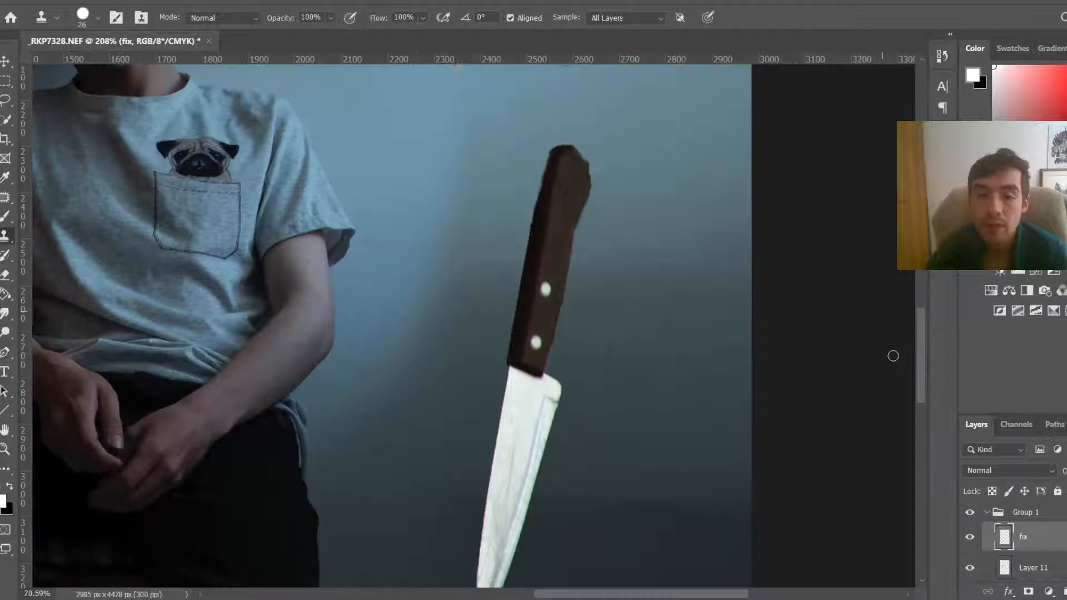
Step: Smooth the left edge of the upper knife's handle tip with smaller clone strokes
{"action": "left_click_drag", "start_coordinate": [924, 372], "coordinate": [900, 320]}
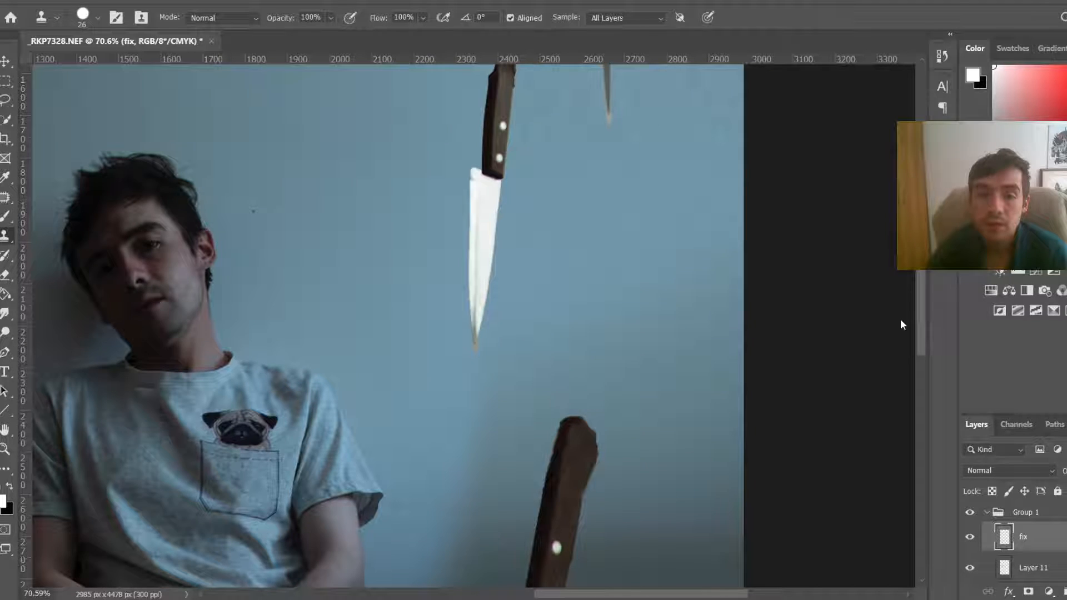
{"action": "scroll", "coordinate": [578, 478], "scroll_direction": "up", "scroll_amount": 6}
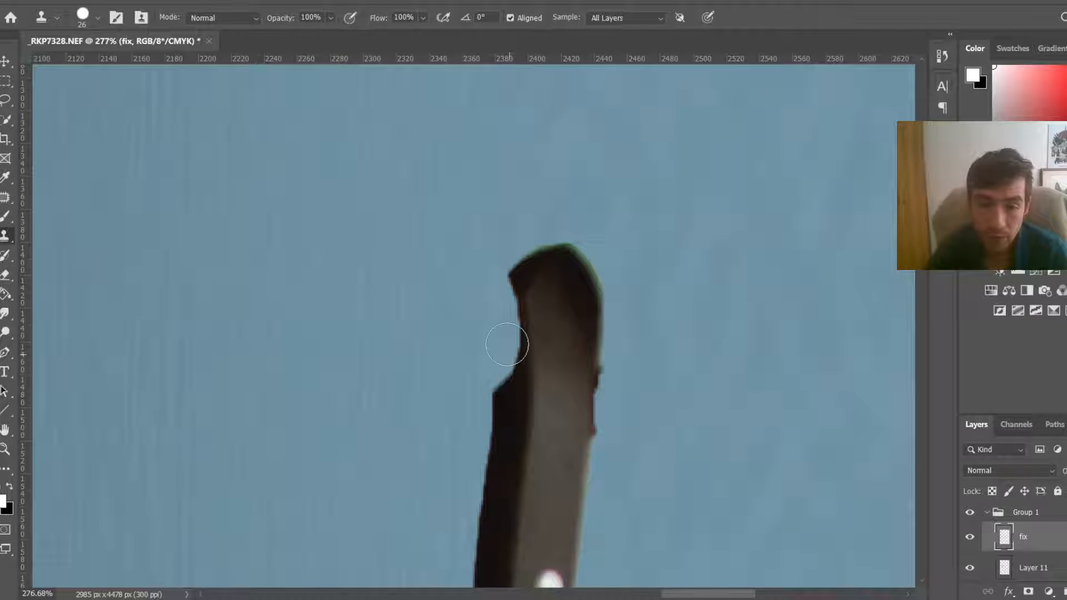
{"action": "left_click_drag", "start_coordinate": [507, 347], "coordinate": [507, 442]}
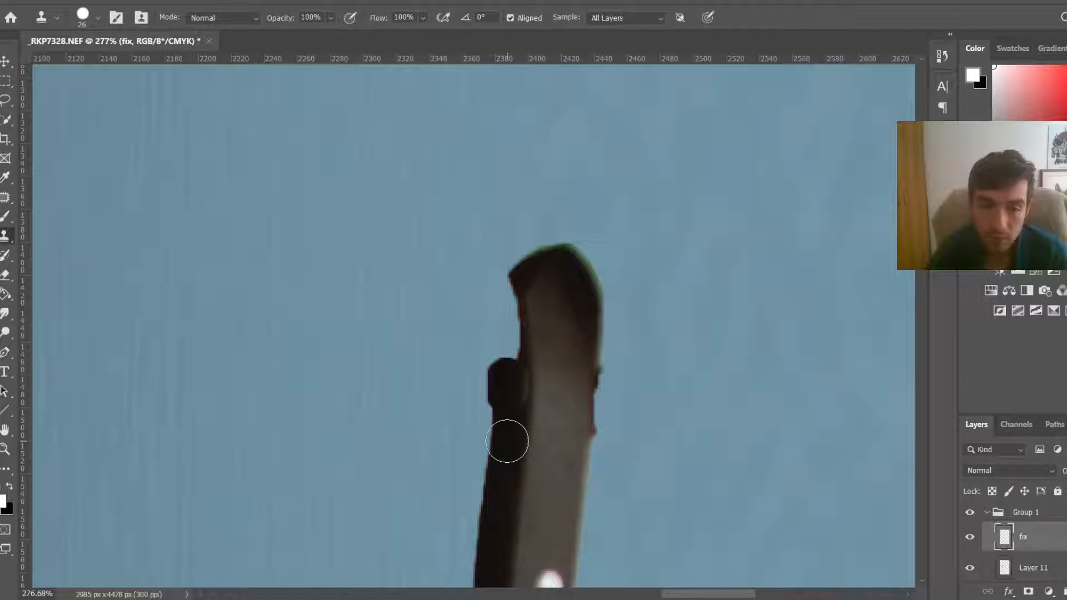
{"action": "key", "text": "ctrl+z"}
{"action": "key", "text": "bracketleft"}
{"action": "key", "text": "bracketleft"}
{"action": "key", "text": "bracketleft"}
{"action": "left_click", "coordinate": [512, 405], "text": "alt"}
{"action": "mouse_move", "coordinate": [520, 382]}
{"action": "left_mouse_down"}
{"action": "mouse_move", "coordinate": [506, 390]}
{"action": "mouse_move", "coordinate": [515, 364]}
{"action": "mouse_move", "coordinate": [515, 374]}
{"action": "mouse_move", "coordinate": [510, 393]}
{"action": "mouse_move", "coordinate": [510, 289]}
{"action": "left_mouse_up"}
{"action": "key", "text": "ctrl+z"}
{"action": "key", "text": "ctrl+z"}
{"action": "left_click", "coordinate": [507, 426], "text": "alt"}
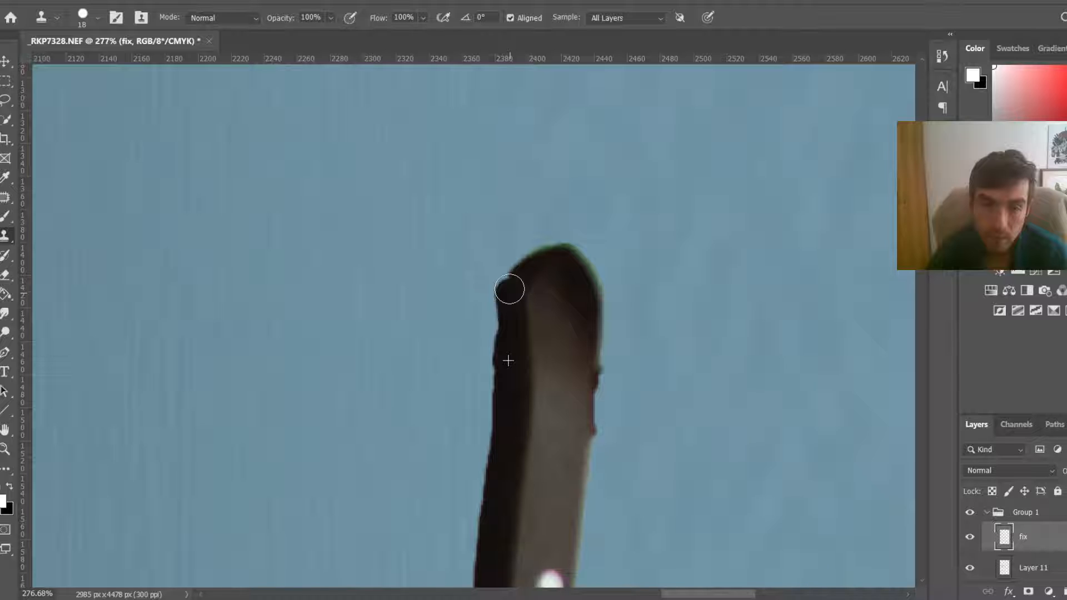
Step: Clone handle texture over the reddish top of the neighbouring knife's handle
{"action": "scroll", "coordinate": [509, 288], "scroll_direction": "down", "scroll_amount": 10}
{"action": "scroll", "coordinate": [578, 167], "scroll_direction": "up", "scroll_amount": 9}
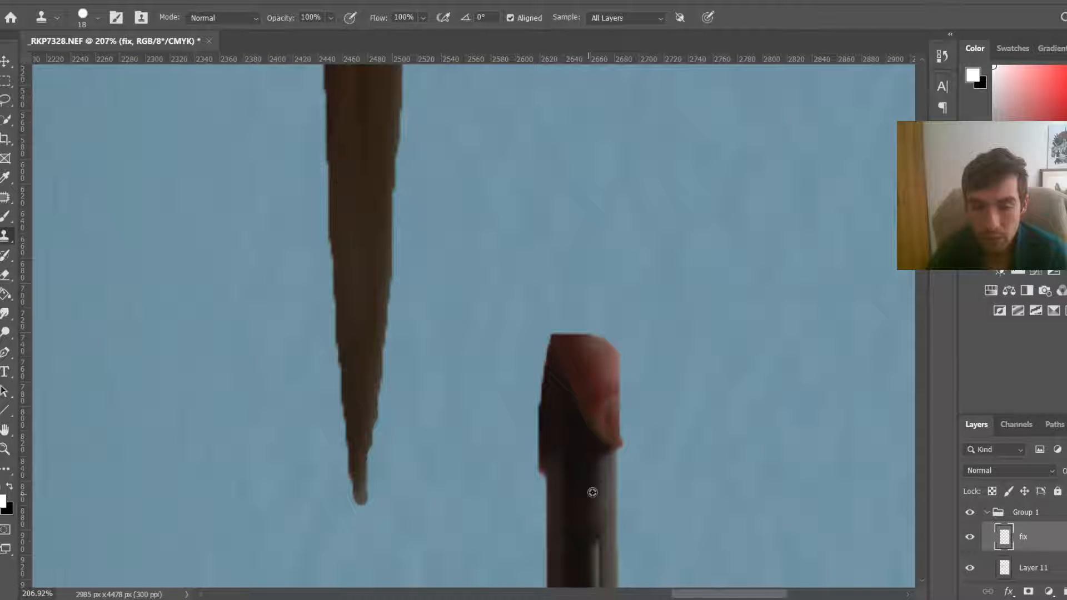
{"action": "left_click", "coordinate": [592, 492], "text": "alt"}
{"action": "key", "text": "bracketright"}
{"action": "key", "text": "bracketright"}
{"action": "key", "text": "bracketright"}
{"action": "mouse_move", "coordinate": [604, 424]}
{"action": "left_mouse_down"}
{"action": "mouse_move", "coordinate": [607, 440]}
{"action": "mouse_move", "coordinate": [578, 361]}
{"action": "left_mouse_up"}
{"action": "left_click", "coordinate": [596, 485], "text": "alt"}
{"action": "left_click", "coordinate": [600, 454]}
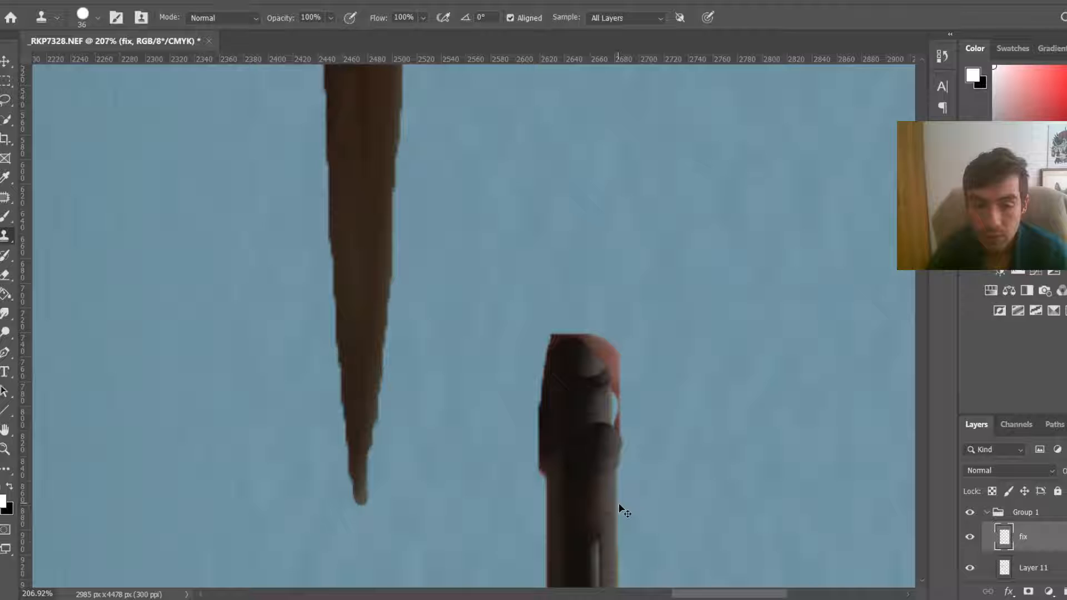
{"action": "left_click", "coordinate": [595, 484], "text": "alt"}
{"action": "key", "text": "bracketleft"}
{"action": "key", "text": "bracketleft"}
{"action": "key", "text": "bracketleft"}
{"action": "key", "text": "bracketleft"}
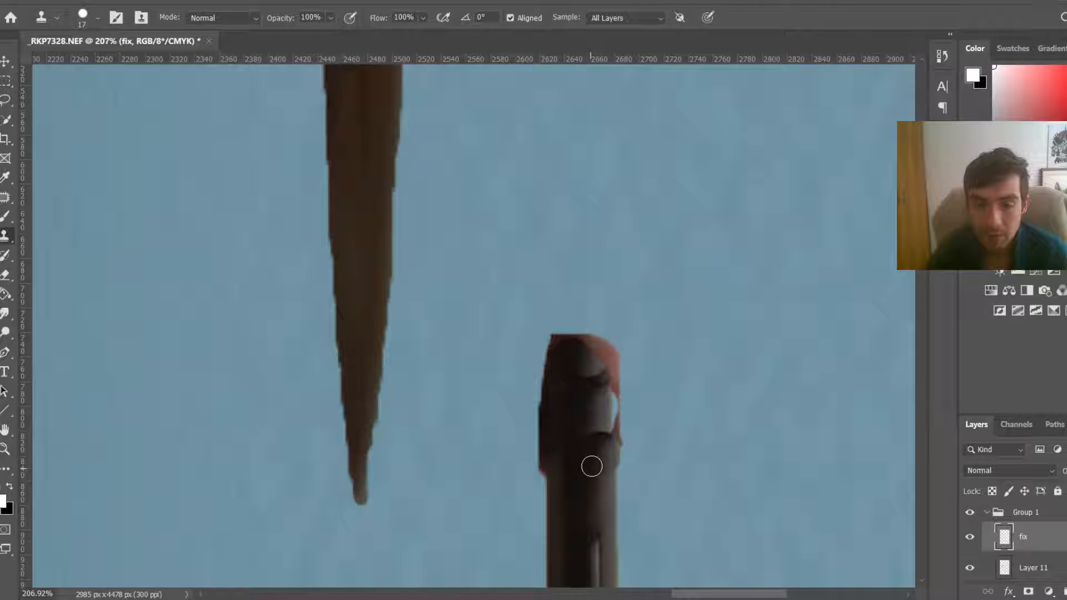
{"action": "key", "text": "bracketright"}
{"action": "key", "text": "bracketright"}
{"action": "key", "text": "bracketright"}
{"action": "key", "text": "bracketright"}
{"action": "scroll", "coordinate": [593, 463], "scroll_direction": "up", "scroll_amount": 5}
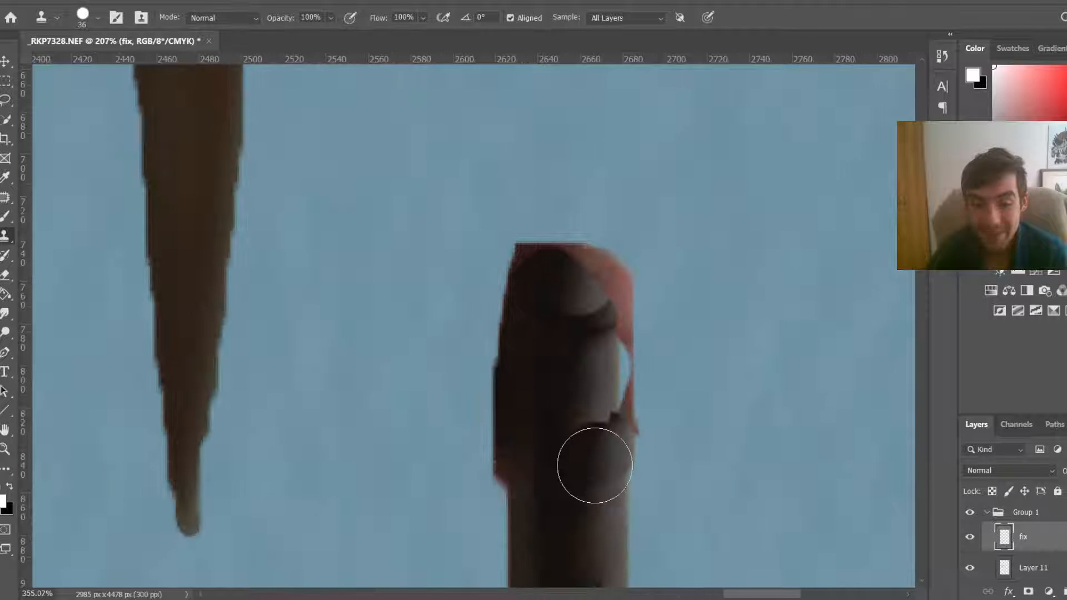
{"action": "left_click_drag", "start_coordinate": [607, 480], "coordinate": [580, 478]}
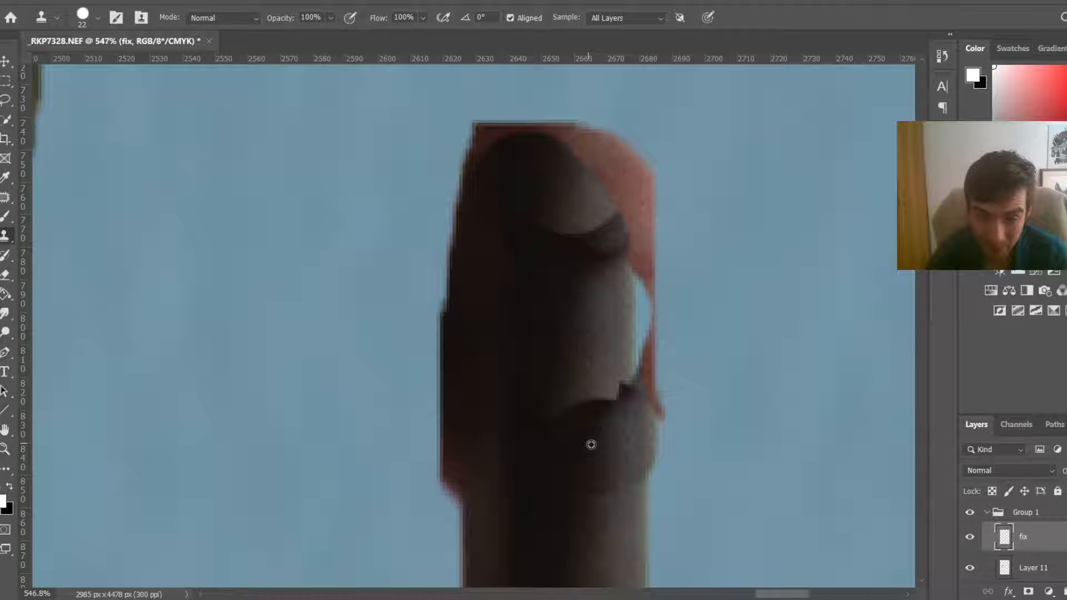
{"action": "left_click", "coordinate": [591, 445], "text": "alt"}
{"action": "left_click", "coordinate": [586, 376]}
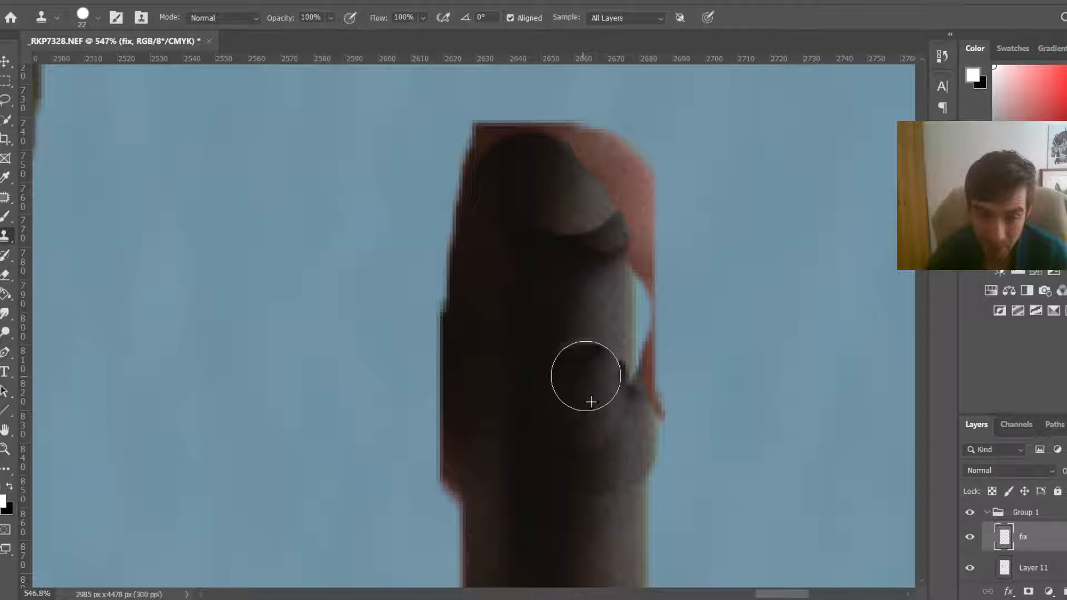
{"action": "key", "text": "ctrl+z"}
Step: Try soft-round clone strokes over the dent on the handle's right side
{"action": "right_click", "coordinate": [655, 503]}
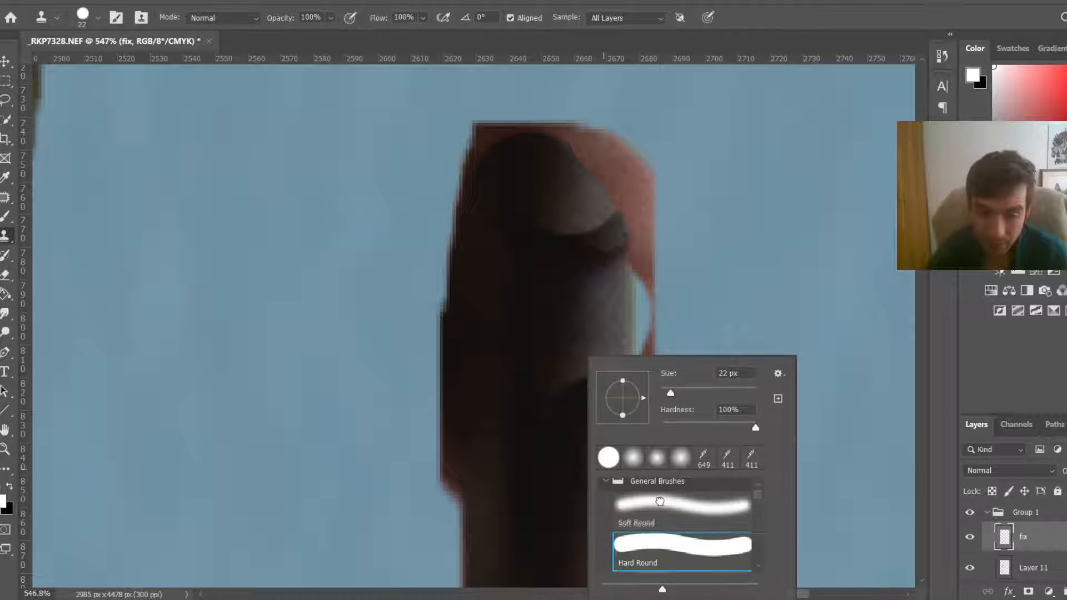
{"action": "double_click", "coordinate": [660, 501]}
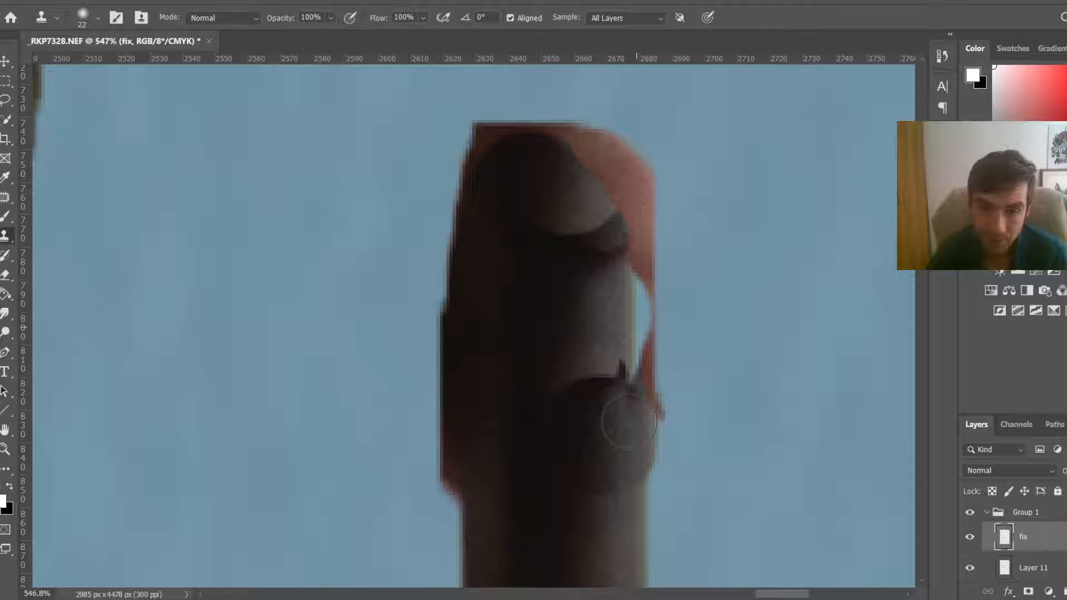
{"action": "key", "text": "bracketleft"}
{"action": "left_click_drag", "start_coordinate": [600, 422], "coordinate": [597, 399]}
{"action": "left_click", "coordinate": [724, 381]}
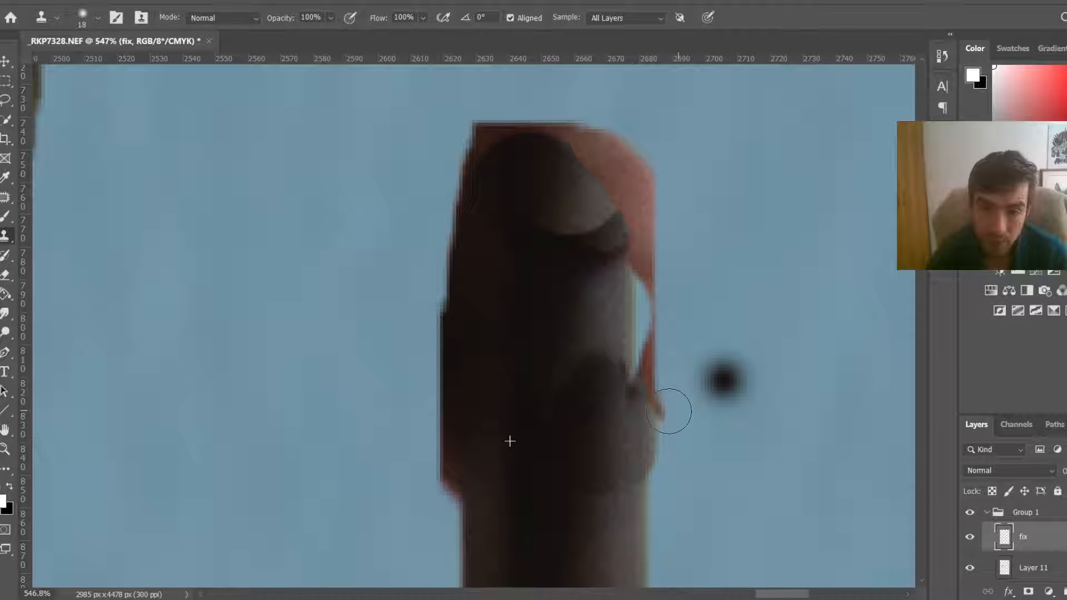
{"action": "left_click_drag", "start_coordinate": [674, 412], "coordinate": [661, 375]}
{"action": "left_click", "coordinate": [647, 430]}
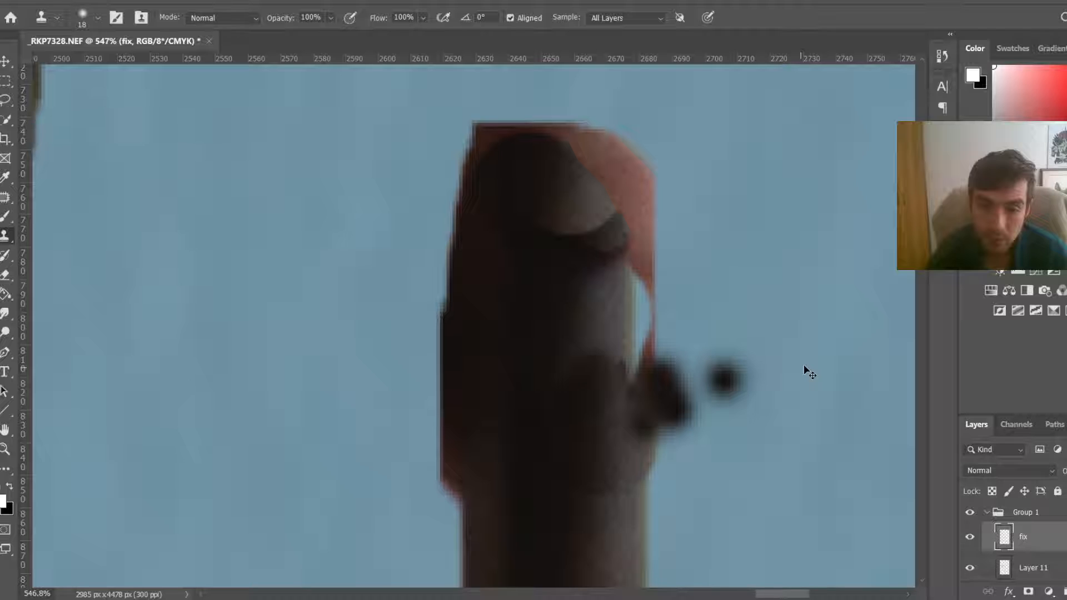
{"action": "key", "text": "ctrl+z"}
{"action": "key", "text": "ctrl+z"}
{"action": "key", "text": "ctrl+z"}
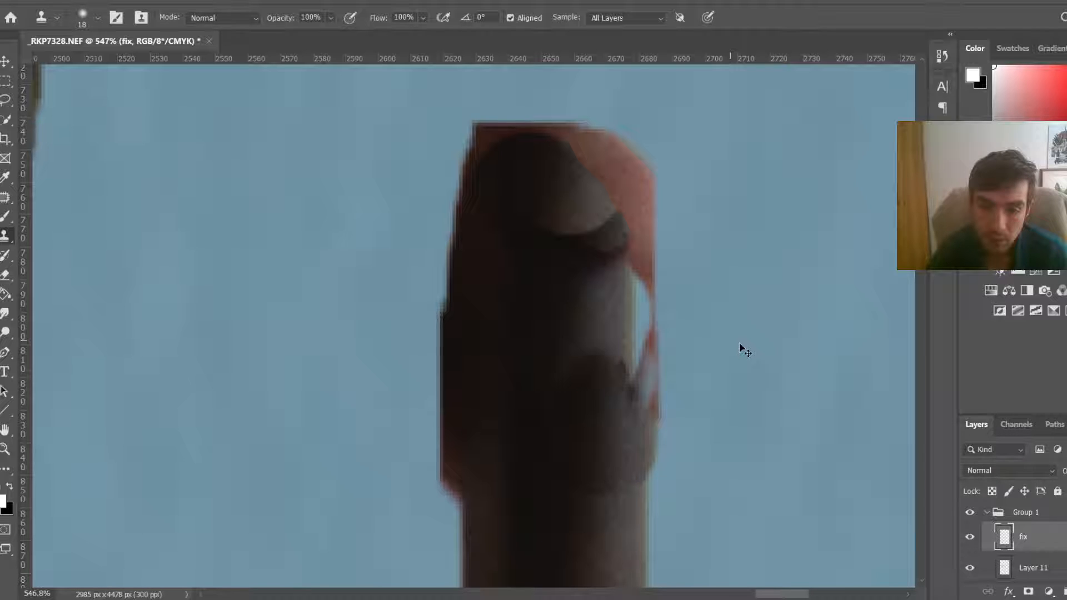
{"action": "key", "text": "ctrl+z"}
Step: Clone wall texture over the reddish top edge of that handle
{"action": "mouse_move", "coordinate": [704, 395]}
{"action": "left_mouse_down"}
{"action": "mouse_move", "coordinate": [675, 402]}
{"action": "mouse_move", "coordinate": [621, 134]}
{"action": "mouse_move", "coordinate": [585, 107]}
{"action": "mouse_move", "coordinate": [505, 103]}
{"action": "mouse_move", "coordinate": [460, 151]}
{"action": "left_mouse_up"}
{"action": "left_click", "coordinate": [741, 367], "text": "alt"}
{"action": "mouse_move", "coordinate": [695, 255]}
{"action": "left_mouse_down"}
{"action": "mouse_move", "coordinate": [654, 232]}
{"action": "mouse_move", "coordinate": [616, 127]}
{"action": "left_mouse_up"}
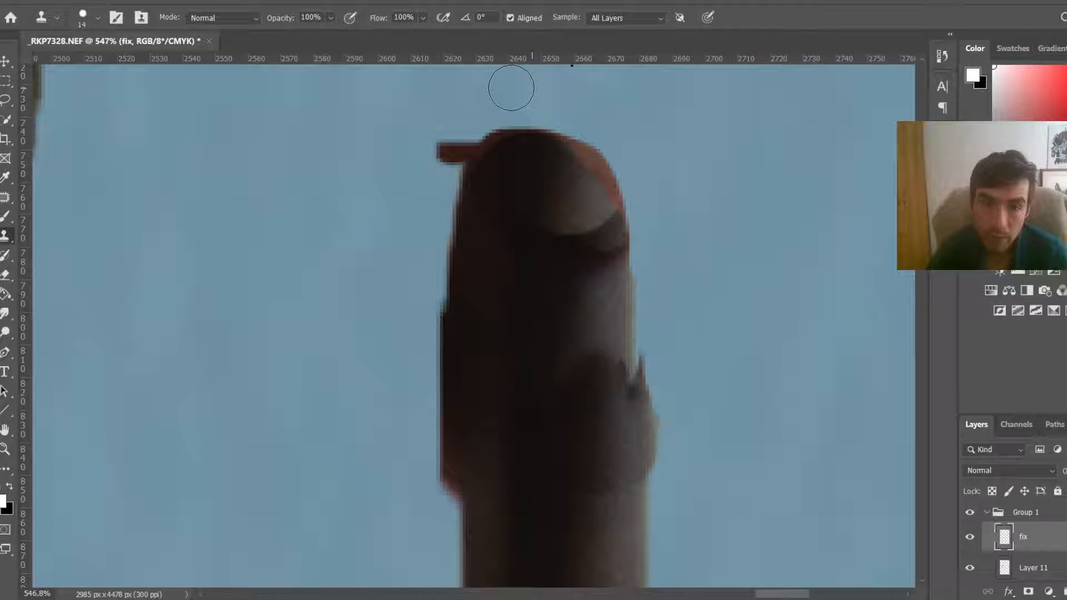
Step: Clone wall texture along the handle tip's left edge to remove the reddish fringe
{"action": "mouse_move", "coordinate": [451, 148]}
{"action": "left_mouse_down"}
{"action": "mouse_move", "coordinate": [408, 353]}
{"action": "mouse_move", "coordinate": [421, 395]}
{"action": "mouse_move", "coordinate": [422, 554]}
{"action": "left_mouse_up"}
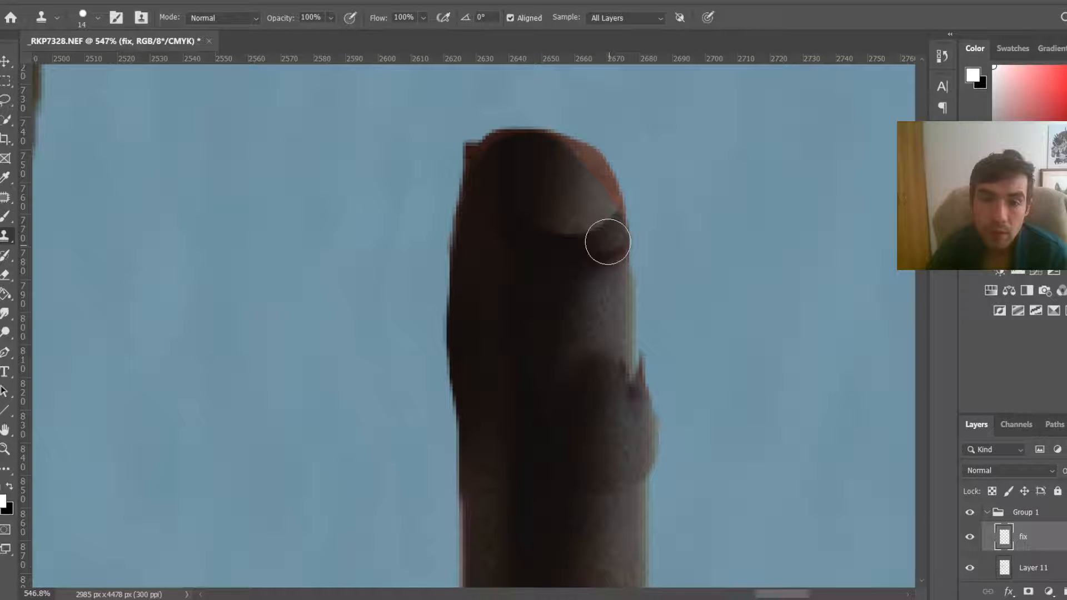
{"action": "mouse_move", "coordinate": [529, 157]}
{"action": "left_mouse_down"}
{"action": "mouse_move", "coordinate": [489, 166]}
{"action": "mouse_move", "coordinate": [480, 198]}
{"action": "left_mouse_up"}
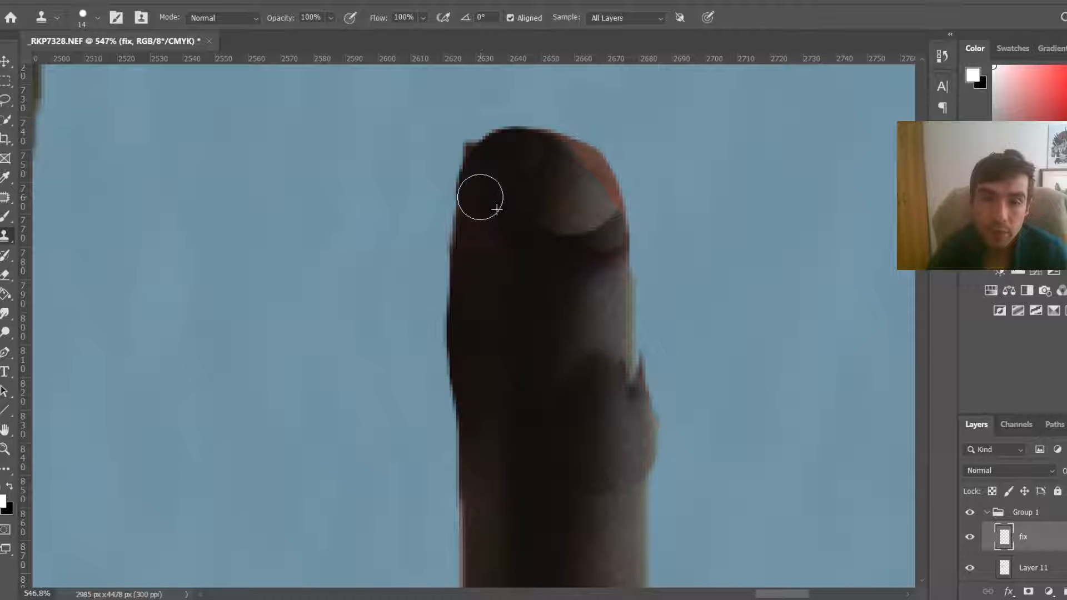
Step: Lower the clone flow to 39% and clone over the reddish top right of the handle tip
{"action": "mouse_move", "coordinate": [603, 203]}
{"action": "left_mouse_down"}
{"action": "mouse_move", "coordinate": [581, 167]}
{"action": "mouse_move", "coordinate": [566, 178]}
{"action": "left_mouse_up"}
{"action": "key", "text": "ctrl+z"}
{"action": "left_click", "coordinate": [423, 18]}
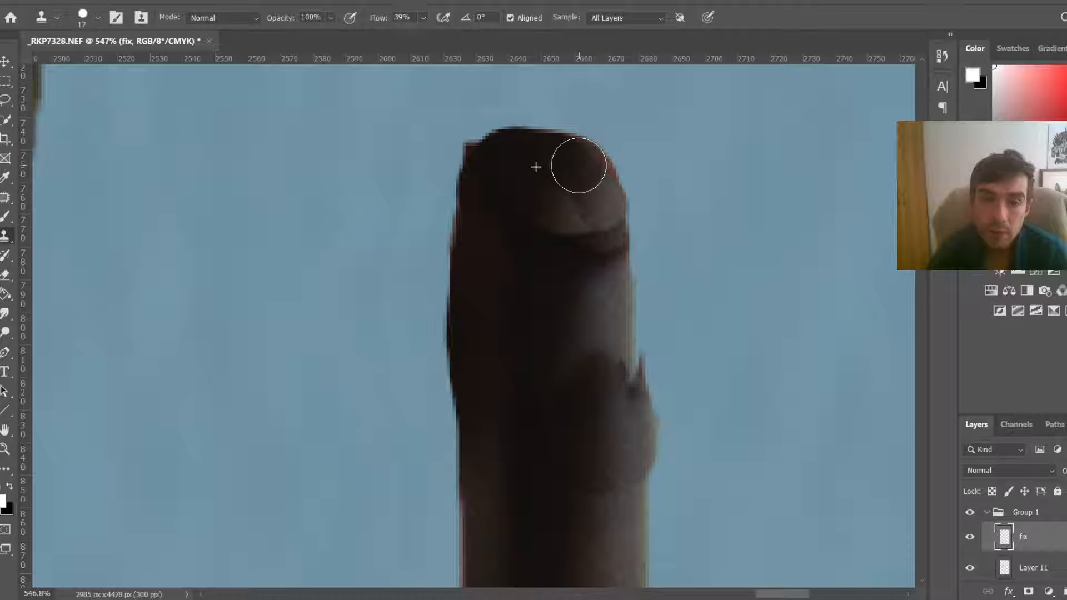
{"action": "left_click_drag", "start_coordinate": [579, 165], "coordinate": [600, 197]}
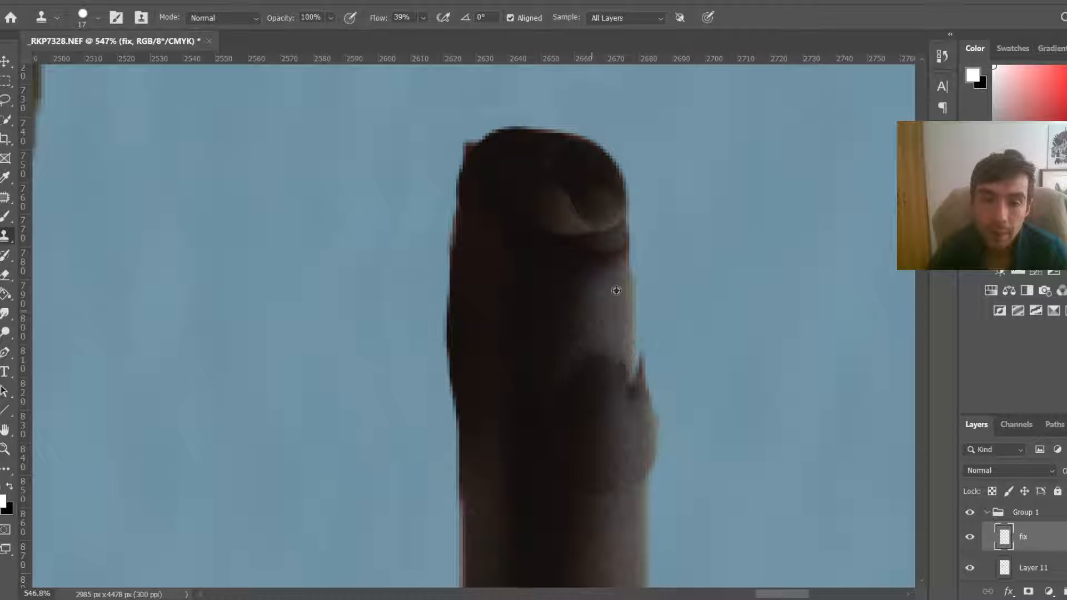
Step: With a smaller clone brush, smooth the handle's upper right edge and the notch on its side
{"action": "key", "text": "bracketleft"}
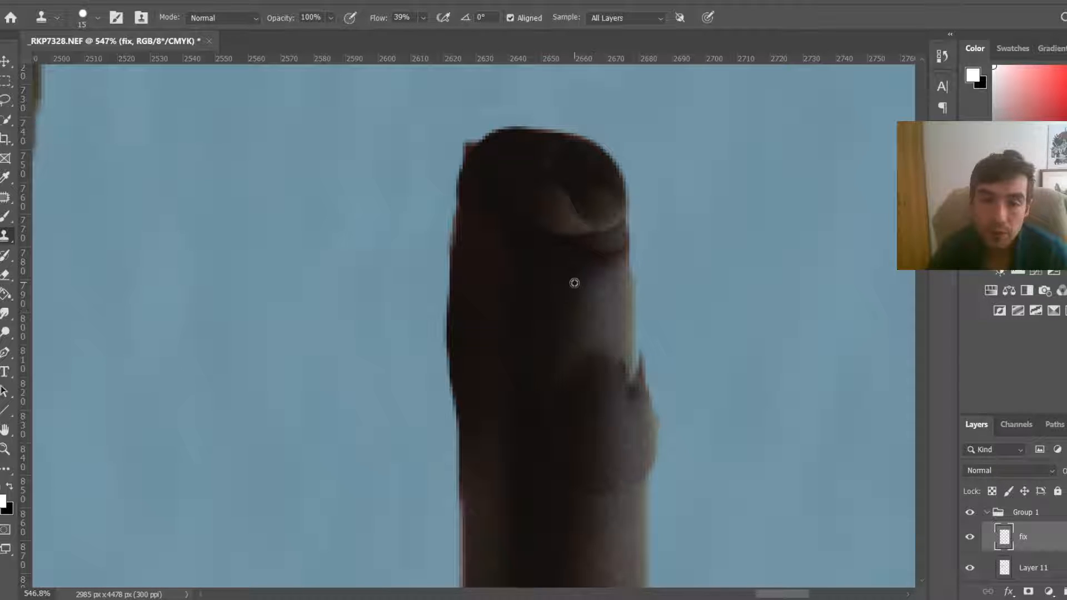
{"action": "left_click", "coordinate": [575, 283], "text": "alt"}
{"action": "left_click_drag", "start_coordinate": [610, 245], "coordinate": [604, 215]}
{"action": "left_click_drag", "start_coordinate": [634, 386], "coordinate": [651, 460]}
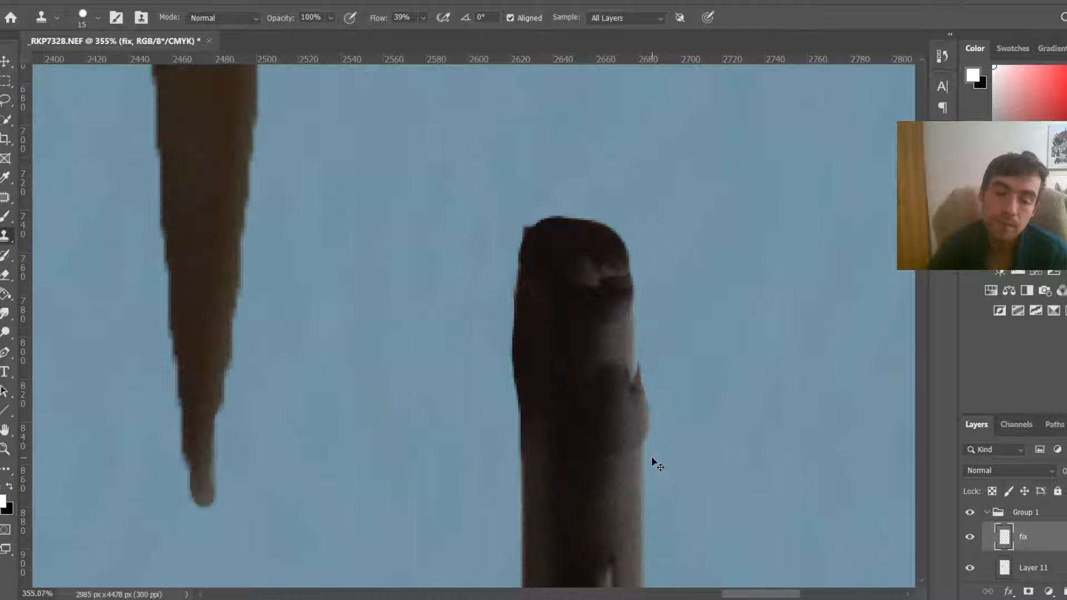
Step: Smooth the top-left corner of another upper knife handle with a clone stroke
{"action": "key", "text": "ctrl+0"}
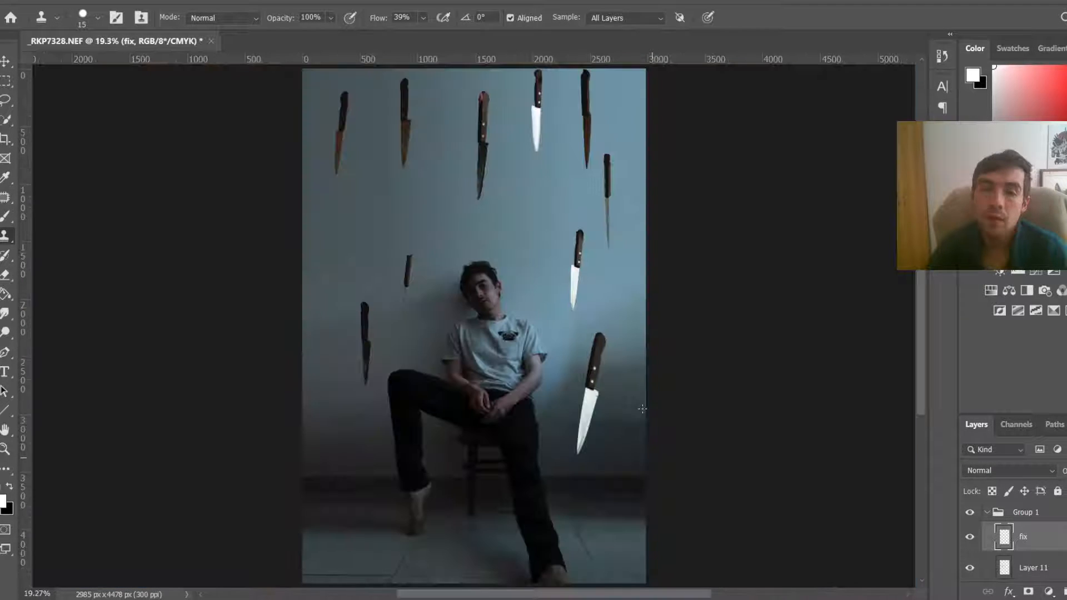
{"action": "scroll", "coordinate": [526, 82], "scroll_direction": "up", "scroll_amount": 2}
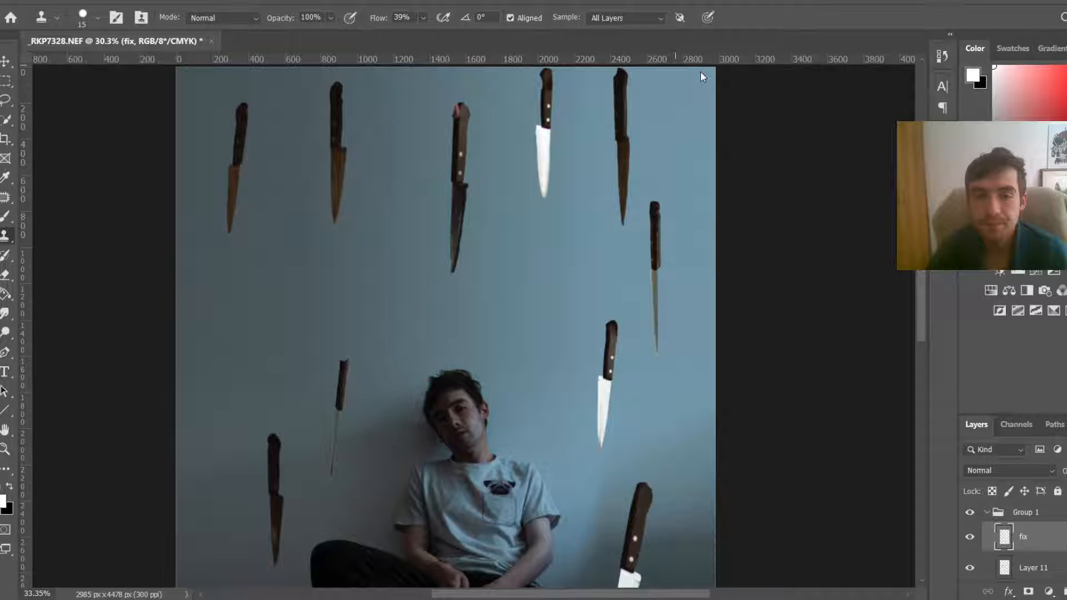
{"action": "scroll", "coordinate": [701, 71], "scroll_direction": "up", "scroll_amount": 3}
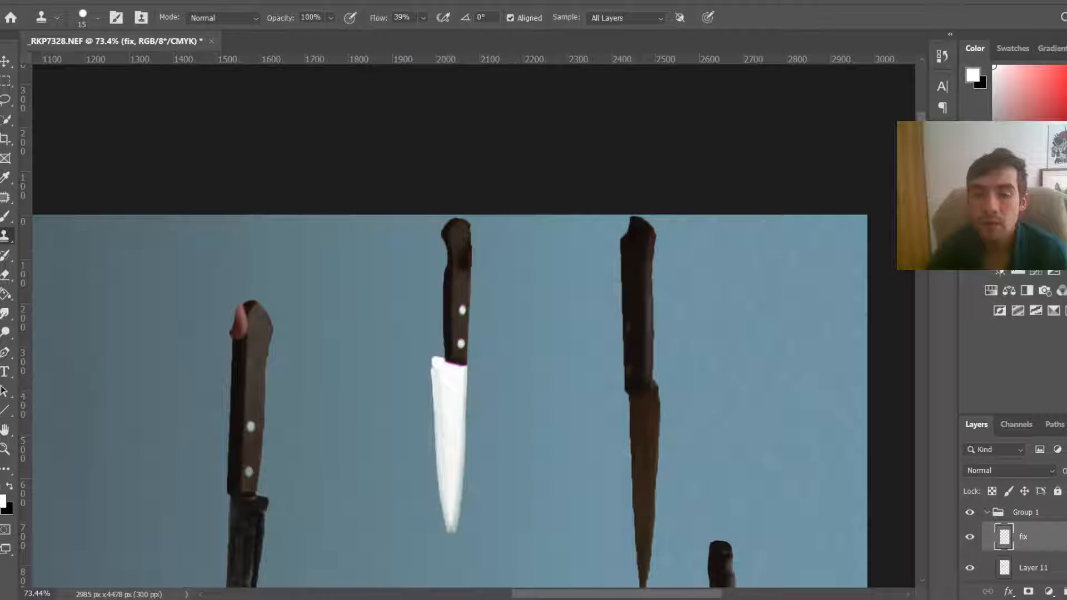
{"action": "scroll", "coordinate": [643, 173], "scroll_direction": "up", "scroll_amount": 3}
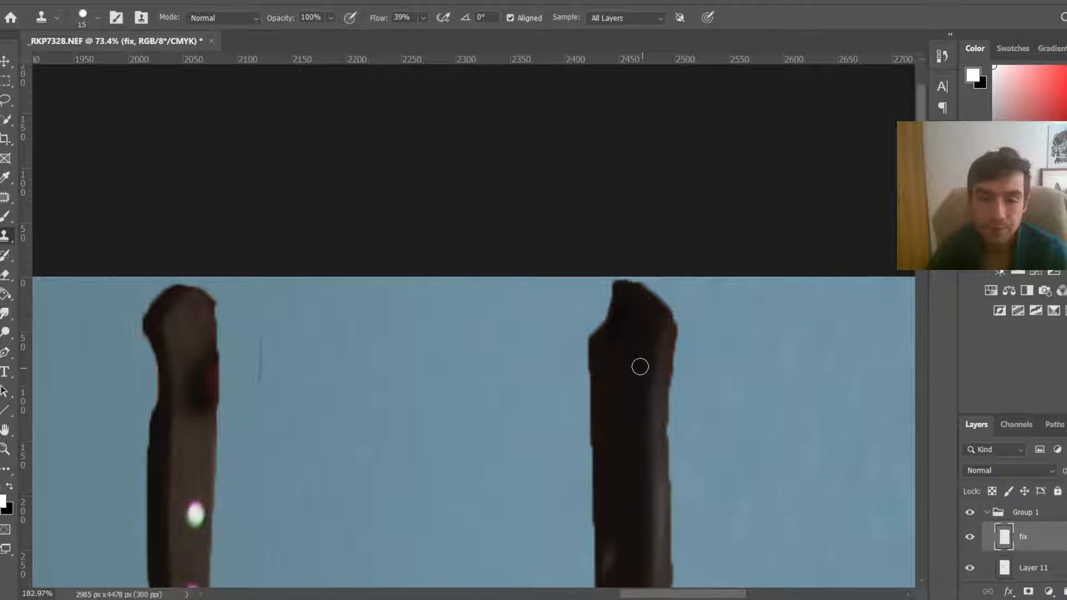
{"action": "mouse_move", "coordinate": [596, 335]}
{"action": "left_mouse_down"}
{"action": "mouse_move", "coordinate": [612, 324]}
{"action": "mouse_move", "coordinate": [614, 295]}
{"action": "mouse_move", "coordinate": [605, 302]}
{"action": "left_mouse_up"}
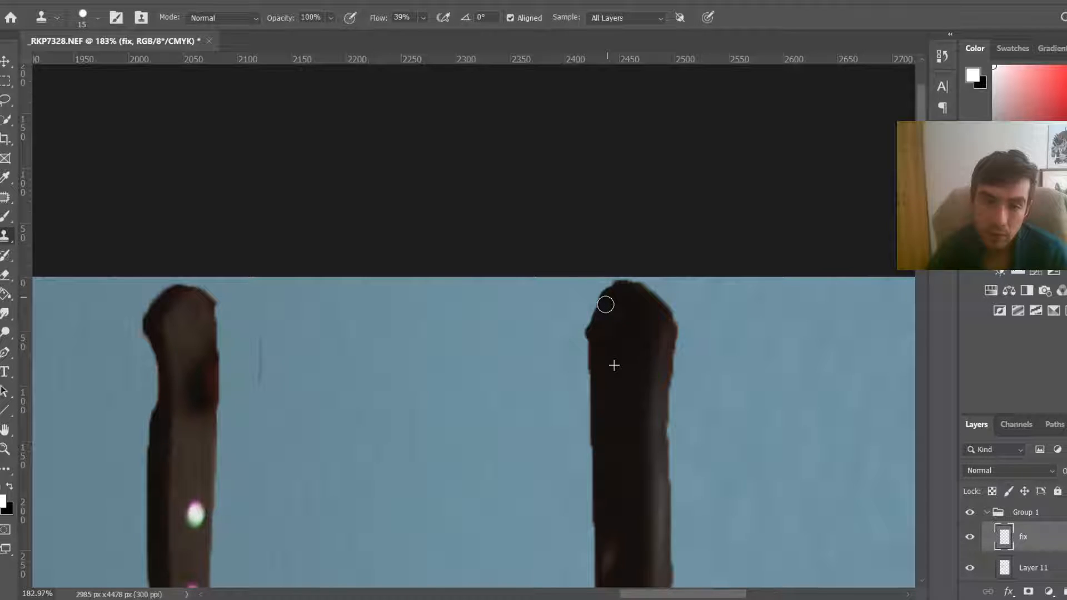
Step: Enlarge the clone brush to 24 and clone over the dark patch on that handle's right side
{"action": "scroll", "coordinate": [605, 304], "scroll_direction": "down", "scroll_amount": 5}
{"action": "scroll", "coordinate": [804, 382], "scroll_direction": "up", "scroll_amount": 3}
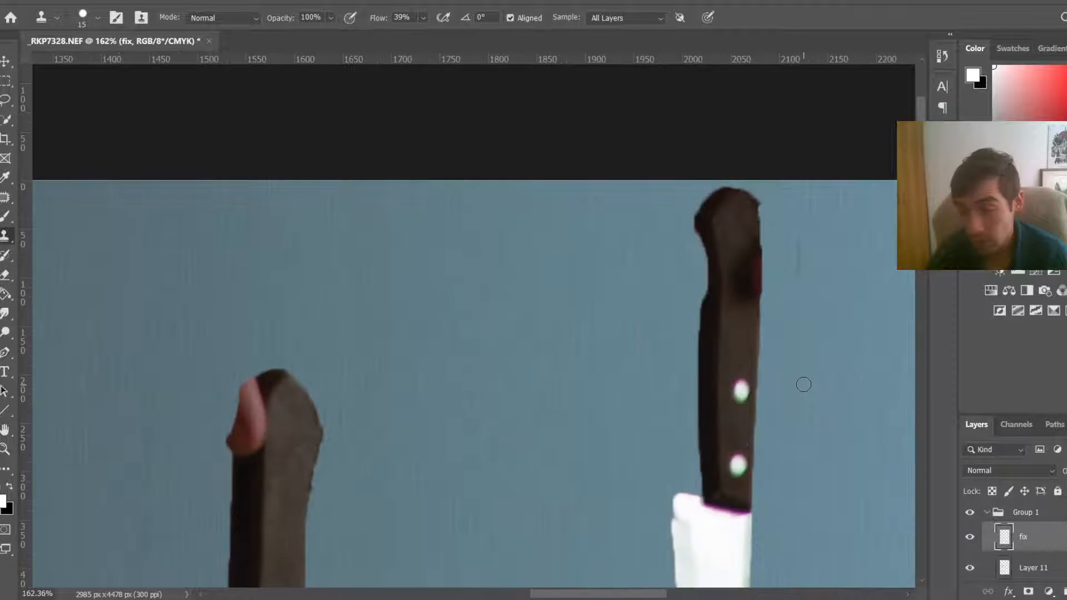
{"action": "scroll", "coordinate": [802, 384], "scroll_direction": "up", "scroll_amount": 1}
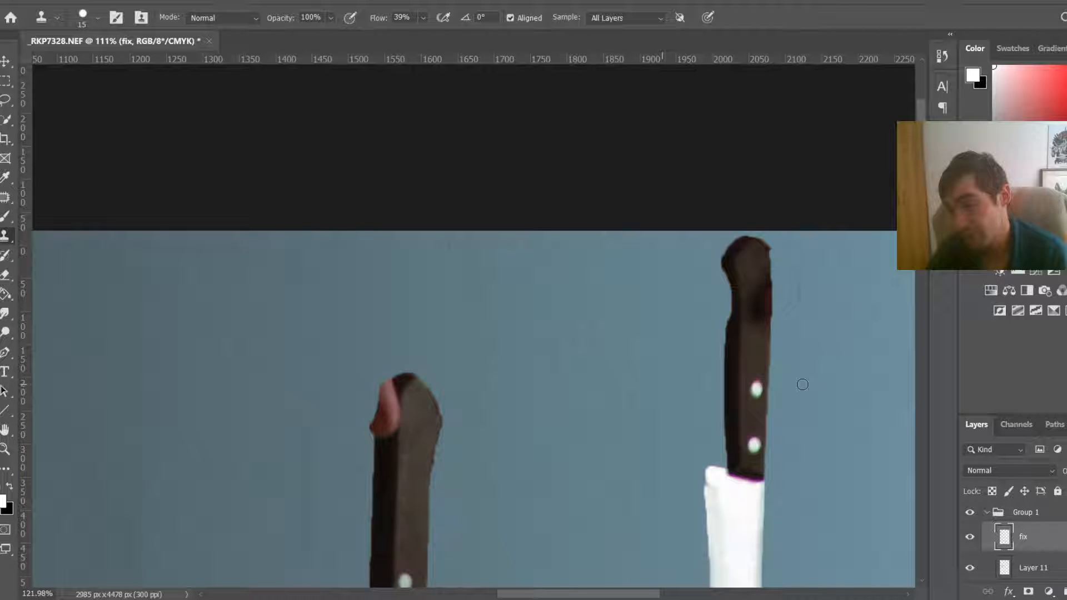
{"action": "scroll", "coordinate": [803, 385], "scroll_direction": "up", "scroll_amount": 5}
{"action": "scroll", "coordinate": [765, 302], "scroll_direction": "up", "scroll_amount": 4}
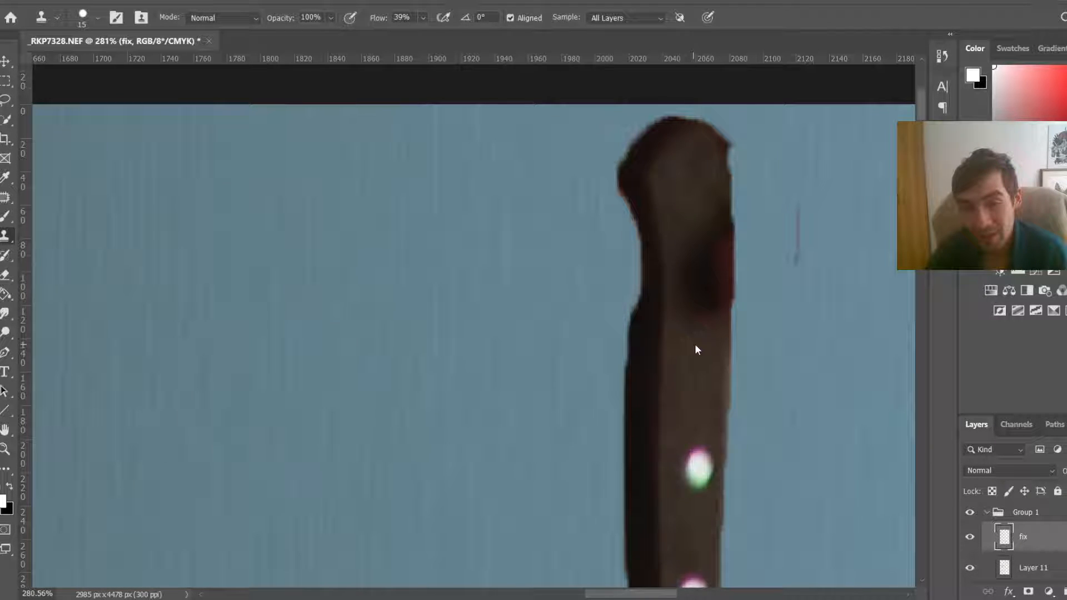
{"action": "key", "text": "bracketright"}
{"action": "key", "text": "bracketright"}
{"action": "key", "text": "bracketright"}
{"action": "mouse_move", "coordinate": [695, 265]}
{"action": "left_mouse_down"}
{"action": "mouse_move", "coordinate": [684, 375]}
{"action": "mouse_move", "coordinate": [706, 235]}
{"action": "mouse_move", "coordinate": [706, 338]}
{"action": "mouse_move", "coordinate": [708, 231]}
{"action": "mouse_move", "coordinate": [807, 225]}
{"action": "mouse_move", "coordinate": [802, 281]}
{"action": "mouse_move", "coordinate": [748, 297]}
{"action": "mouse_move", "coordinate": [754, 343]}
{"action": "left_mouse_up"}
{"action": "left_click", "coordinate": [685, 376], "text": "alt"}
{"action": "left_click", "coordinate": [807, 224], "text": "alt"}
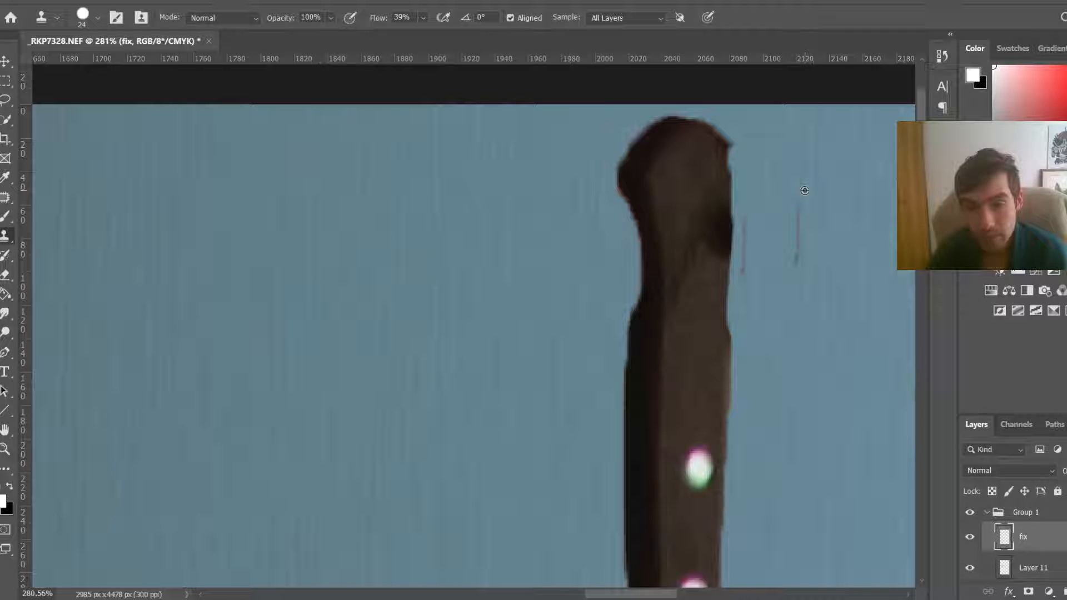
Step: Clone wall texture over the pink top and left edge of the neighbouring knife's handle
{"action": "scroll", "coordinate": [357, 510], "scroll_direction": "down", "scroll_amount": 5}
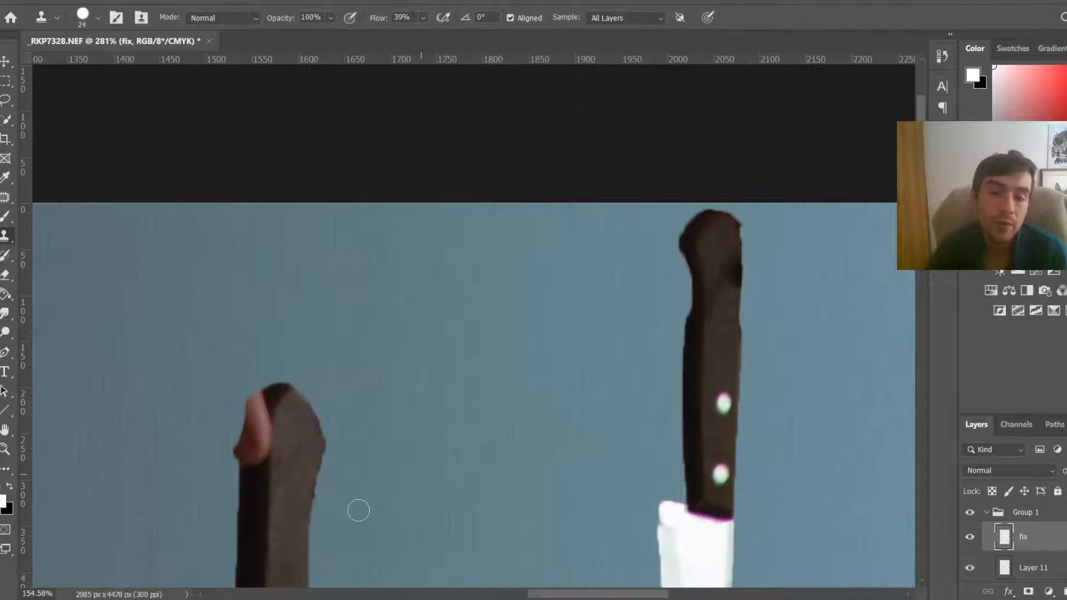
{"action": "scroll", "coordinate": [204, 489], "scroll_direction": "up", "scroll_amount": 5}
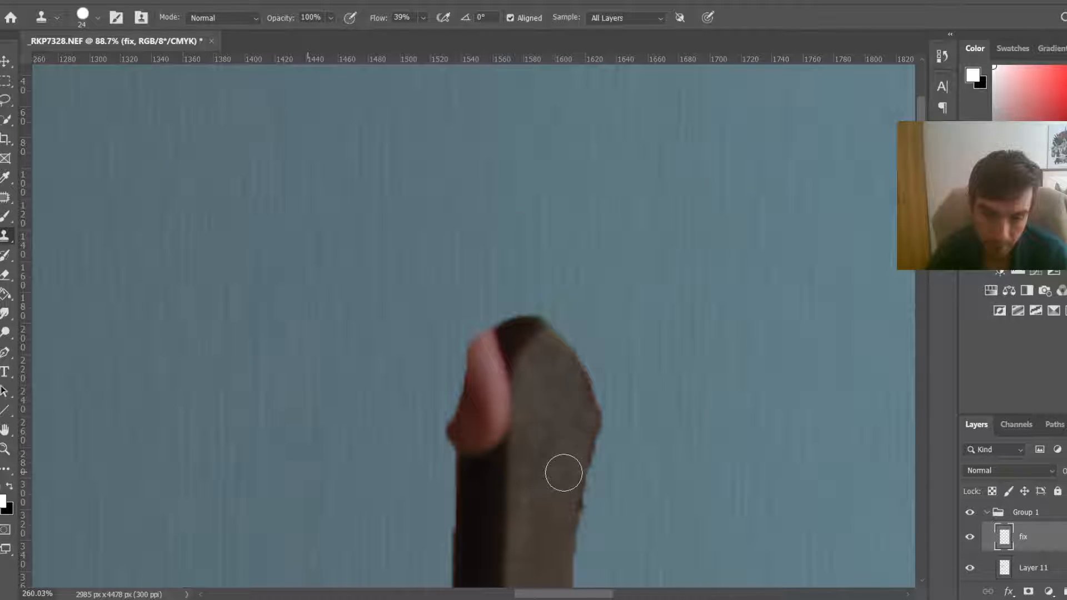
{"action": "scroll", "coordinate": [563, 473], "scroll_direction": "up", "scroll_amount": 2}
{"action": "mouse_move", "coordinate": [469, 383]}
{"action": "left_mouse_down"}
{"action": "mouse_move", "coordinate": [441, 417]}
{"action": "mouse_move", "coordinate": [467, 358]}
{"action": "left_mouse_up"}
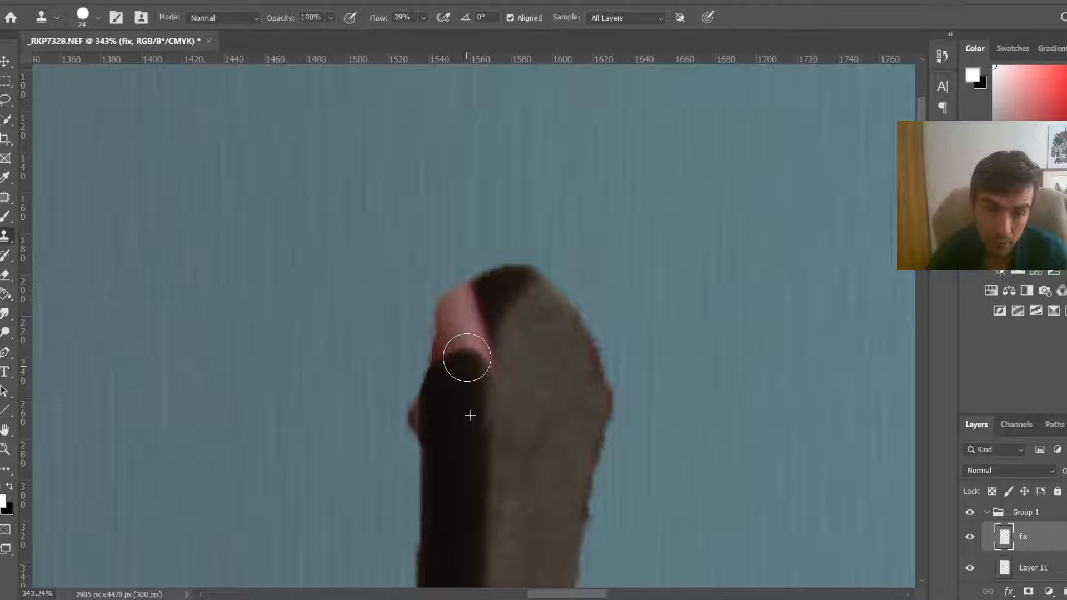
{"action": "left_click_drag", "start_coordinate": [467, 358], "coordinate": [462, 365]}
{"action": "left_click", "coordinate": [438, 212], "text": "alt"}
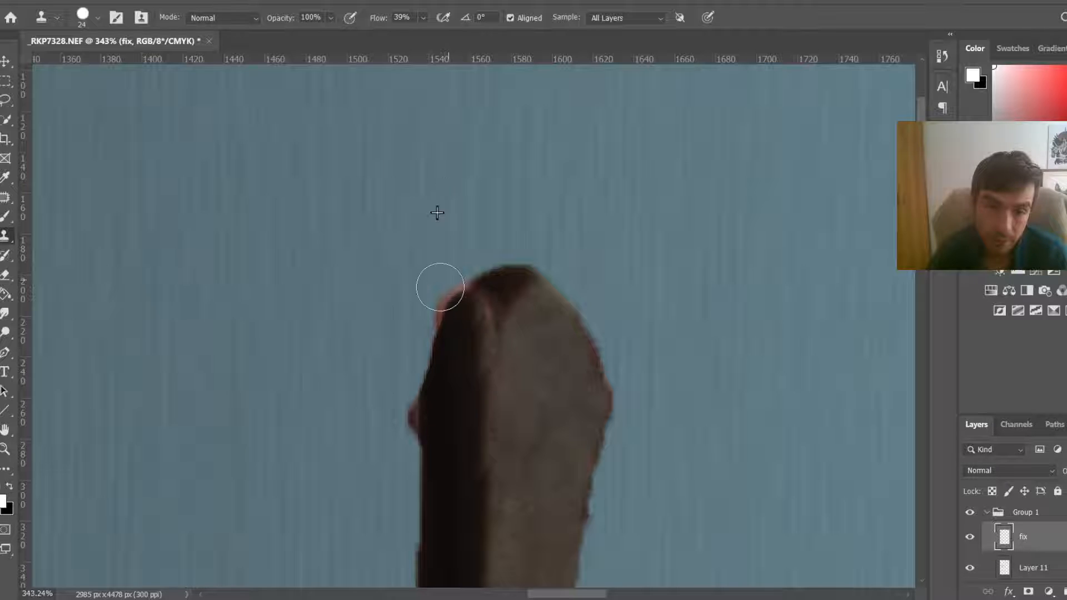
{"action": "mouse_move", "coordinate": [440, 287]}
{"action": "left_mouse_down"}
{"action": "mouse_move", "coordinate": [417, 319]}
{"action": "mouse_move", "coordinate": [392, 444]}
{"action": "left_mouse_up"}
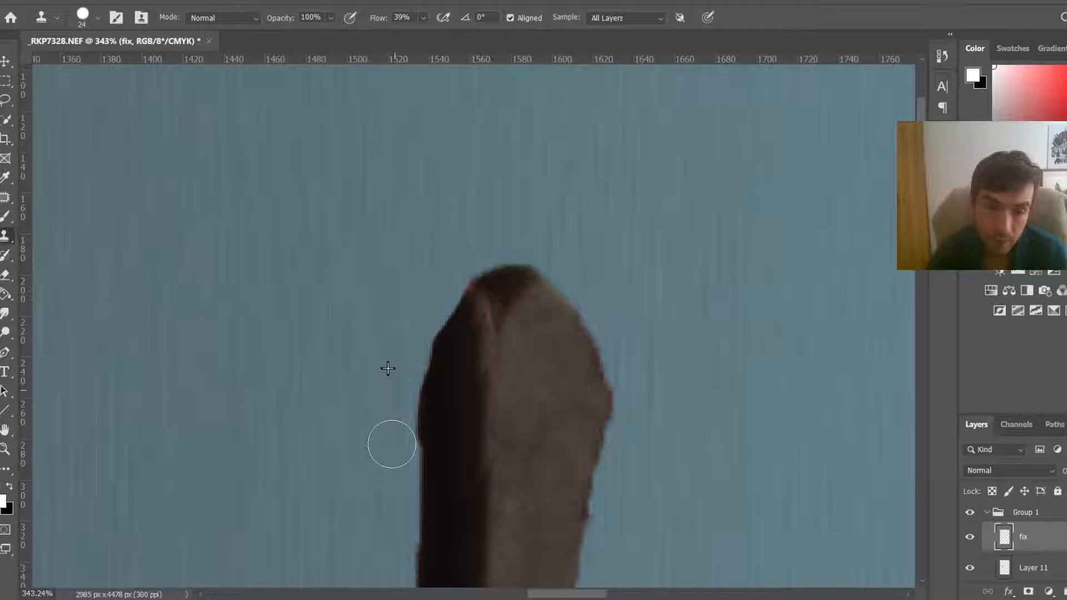
Step: Clone over the notched top of the lower-left knife handle to flatten its end
{"action": "scroll", "coordinate": [391, 445], "scroll_direction": "down", "scroll_amount": 5}
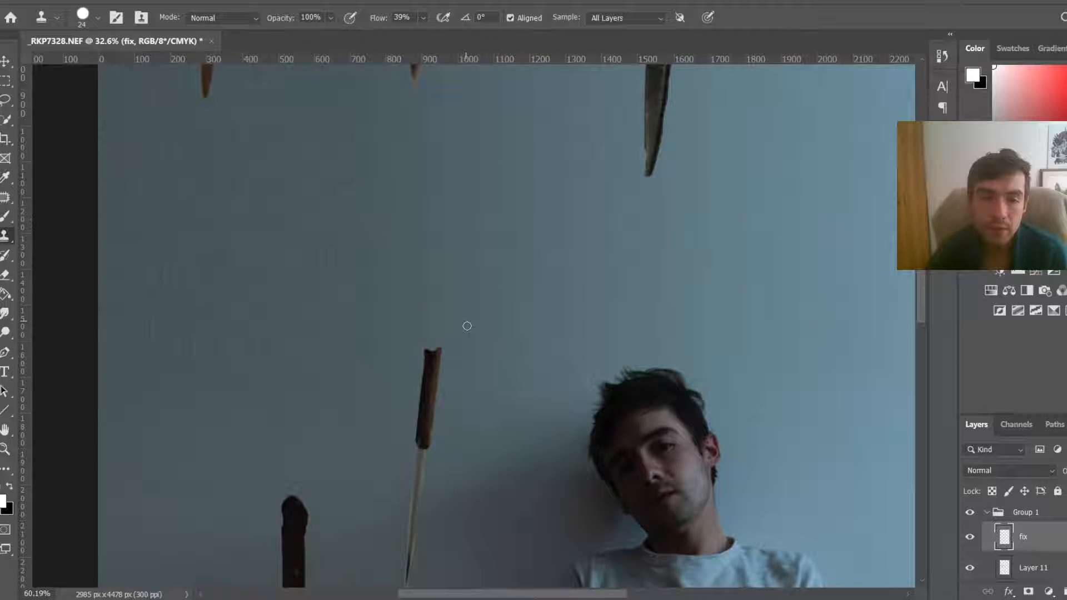
{"action": "scroll", "coordinate": [435, 390], "scroll_direction": "up", "scroll_amount": 5}
{"action": "scroll", "coordinate": [477, 184], "scroll_direction": "down", "scroll_amount": 1}
{"action": "left_click", "coordinate": [450, 136], "text": "alt"}
{"action": "left_click_drag", "start_coordinate": [438, 150], "coordinate": [462, 157]}
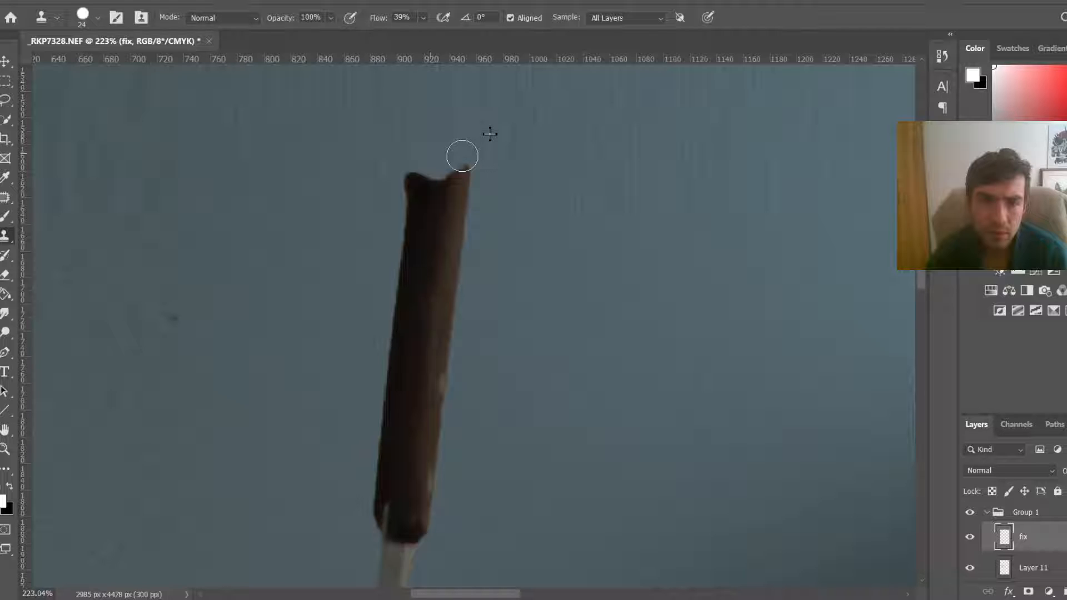
{"action": "left_click", "coordinate": [360, 178], "text": "alt"}
{"action": "mouse_move", "coordinate": [408, 184]}
{"action": "left_mouse_down"}
{"action": "mouse_move", "coordinate": [372, 188]}
{"action": "mouse_move", "coordinate": [419, 167]}
{"action": "mouse_move", "coordinate": [479, 178]}
{"action": "left_mouse_up"}
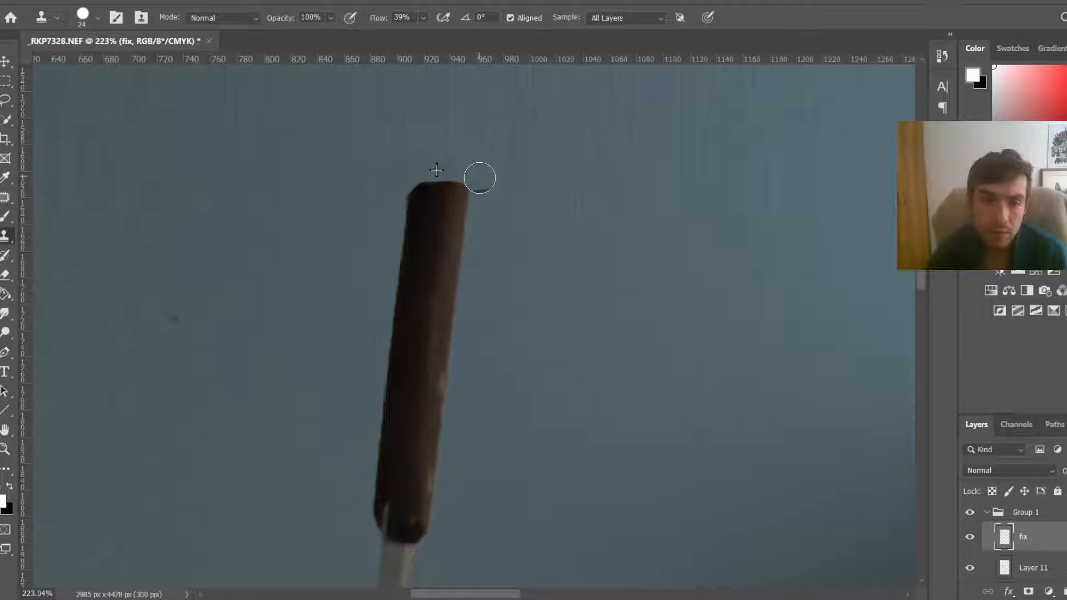
{"action": "left_click", "coordinate": [578, 152], "text": "alt"}
{"action": "left_click_drag", "start_coordinate": [485, 188], "coordinate": [485, 189]}
Step: Rename the layer group as knife
{"action": "scroll", "coordinate": [617, 214], "scroll_direction": "down", "scroll_amount": 3}
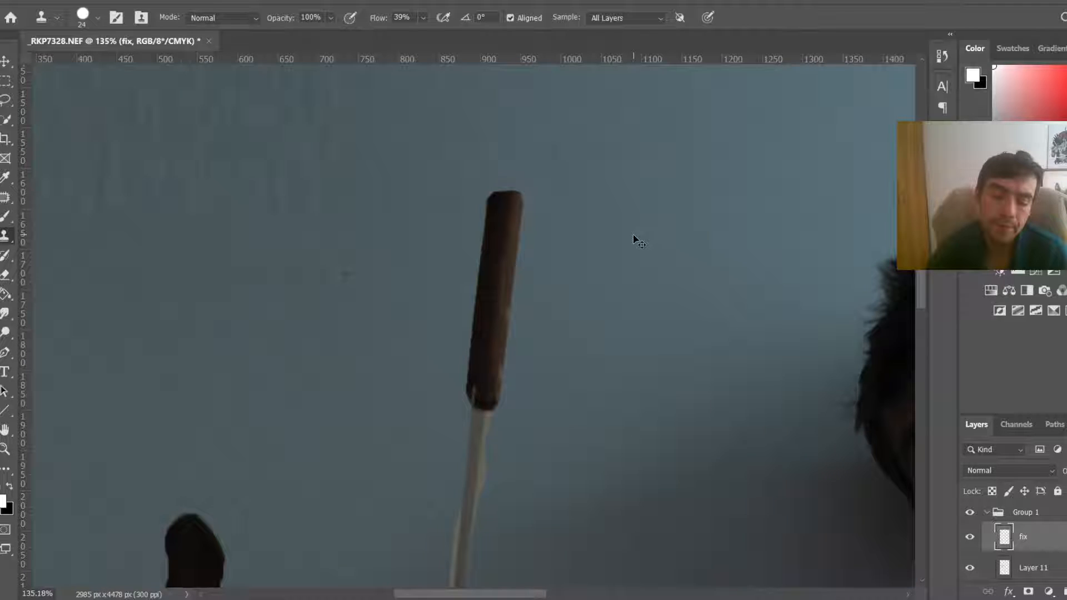
{"action": "scroll", "coordinate": [638, 242], "scroll_direction": "down", "scroll_amount": 8}
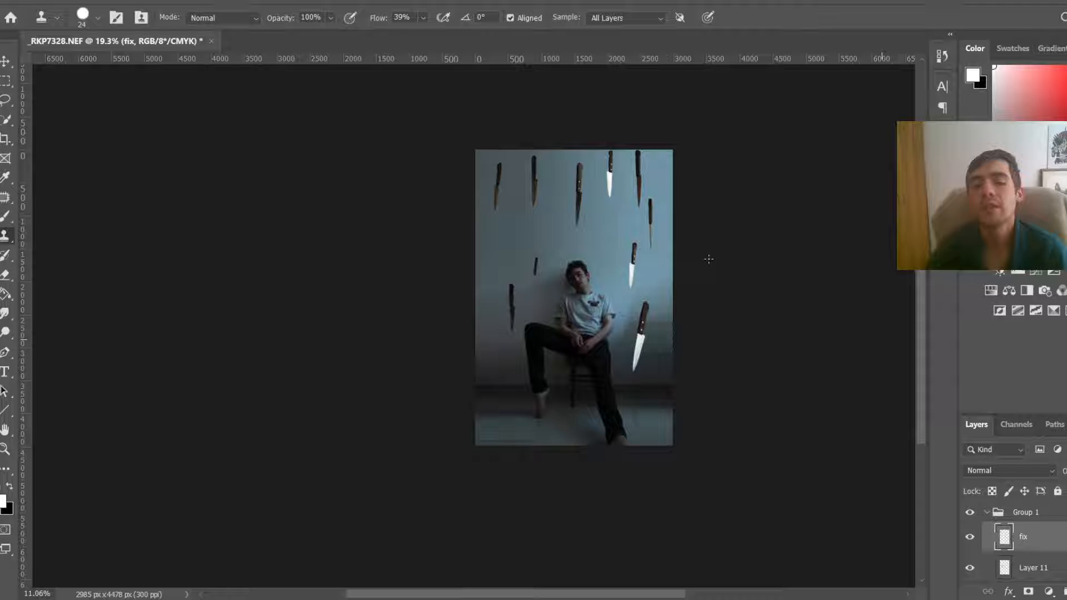
{"action": "scroll", "coordinate": [709, 258], "scroll_direction": "up", "scroll_amount": 1}
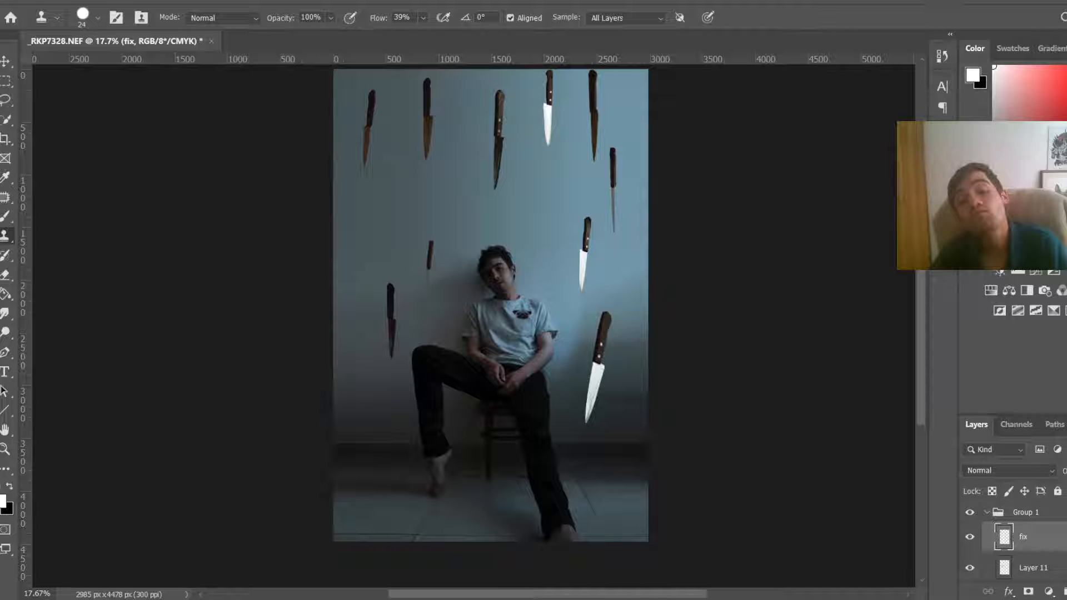
{"action": "left_click", "coordinate": [1049, 592]}
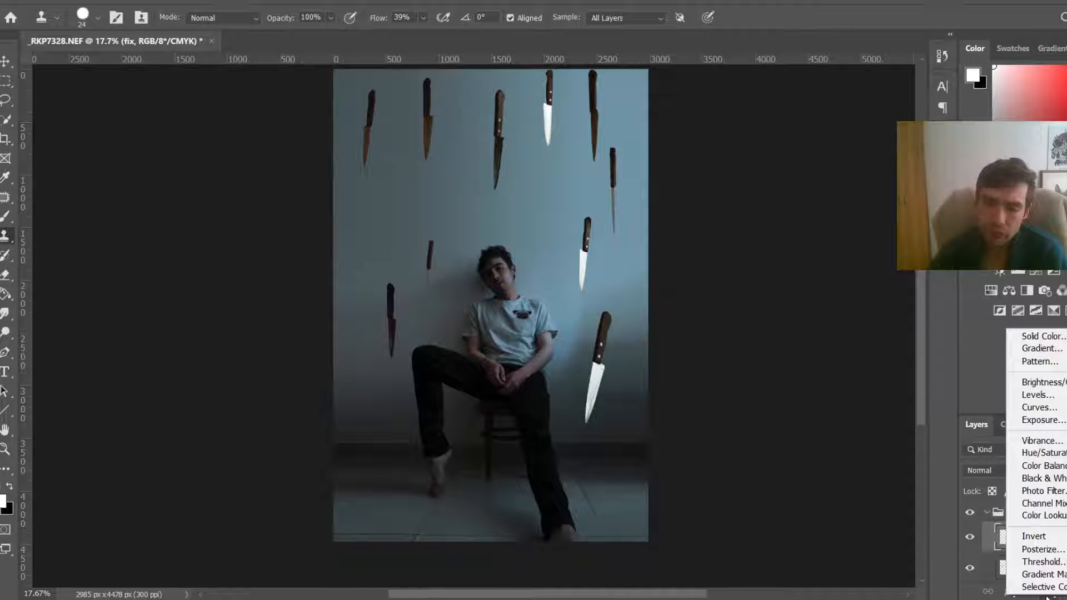
{"action": "left_click", "coordinate": [956, 512]}
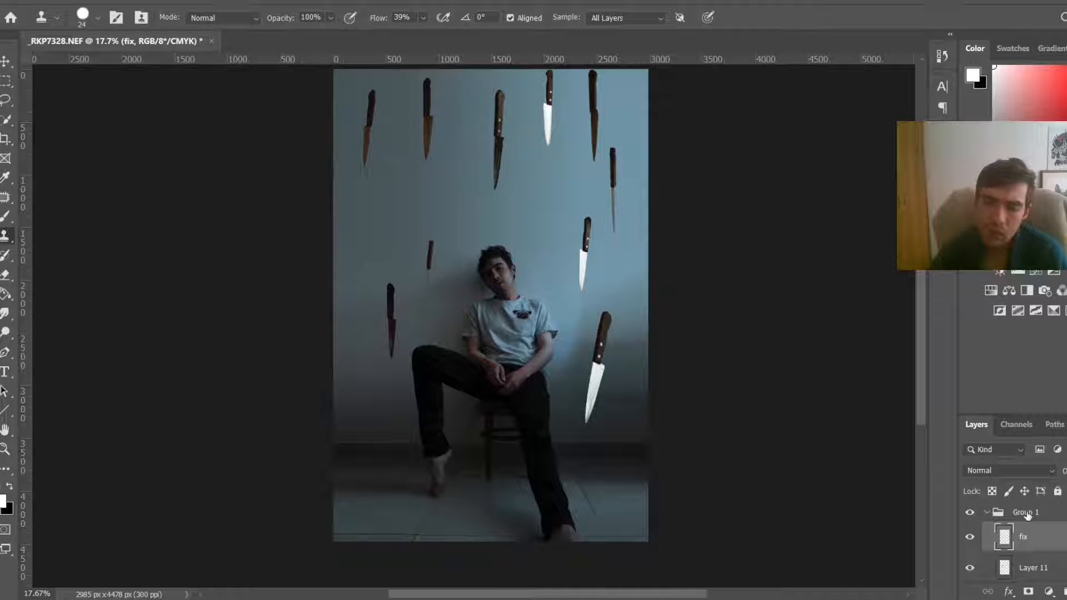
{"action": "left_click", "coordinate": [1026, 514]}
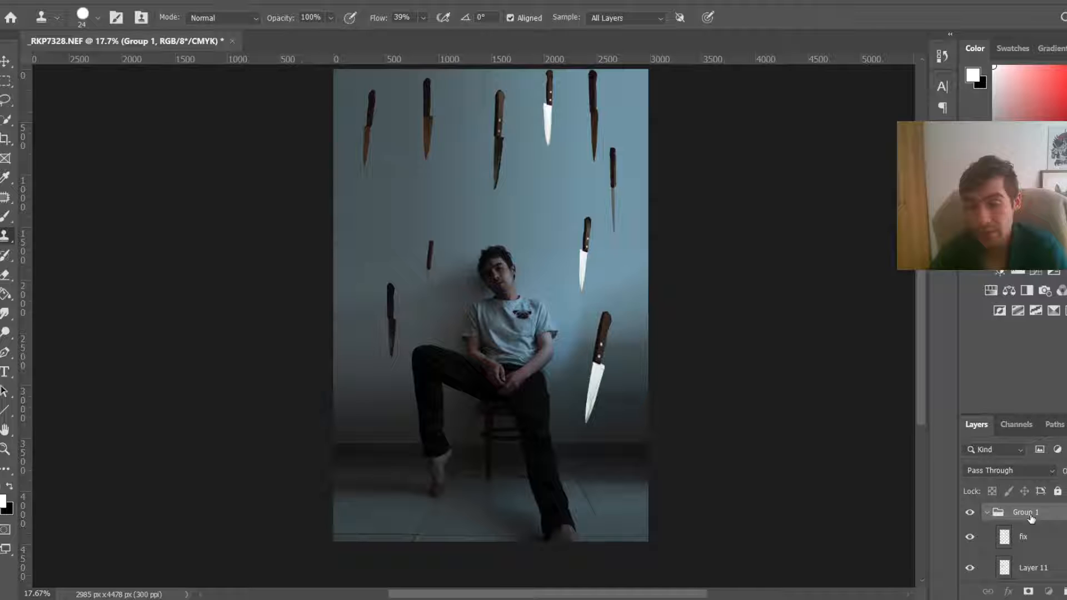
{"action": "type", "text": "knife"}
{"action": "key", "text": "Return"}
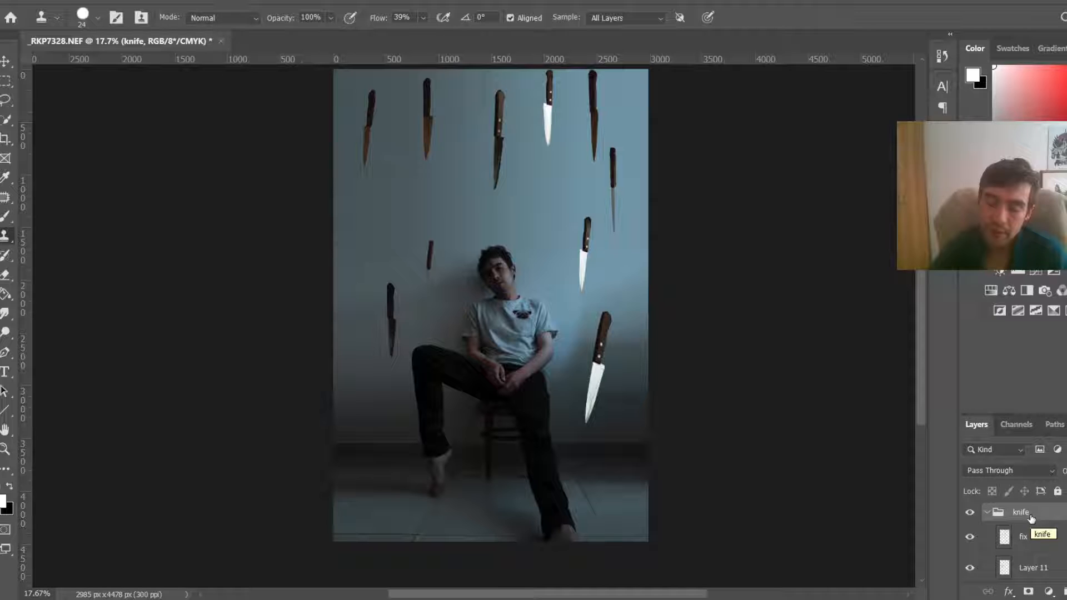
Step: Add a Color Balance adjustment in the knife group and set the midtones Yellow–Blue to +22
{"action": "left_click", "coordinate": [1049, 591]}
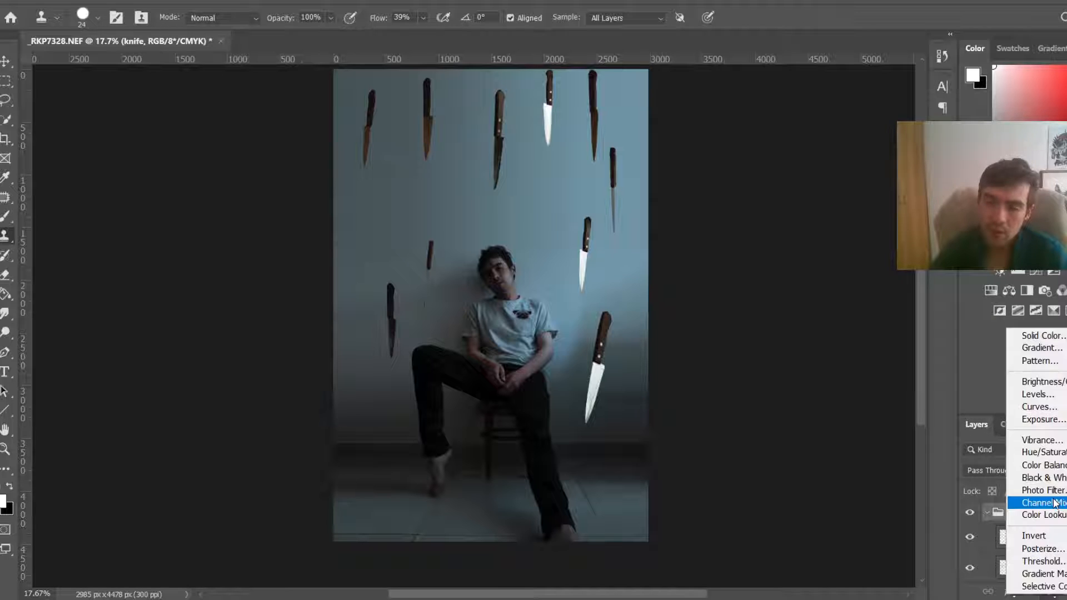
{"action": "left_click", "coordinate": [1059, 470]}
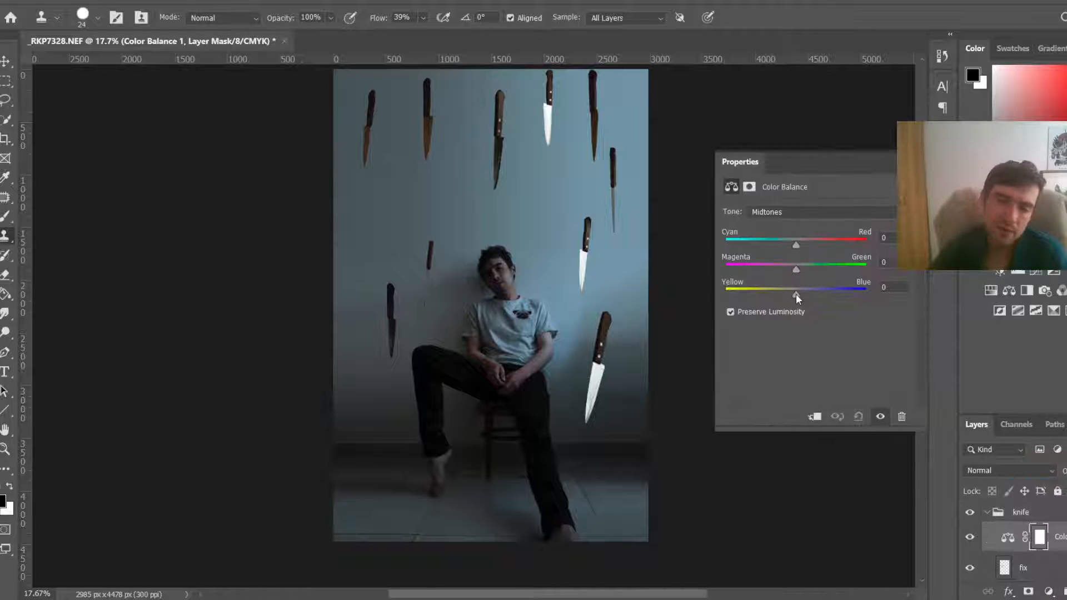
{"action": "left_click", "coordinate": [815, 416]}
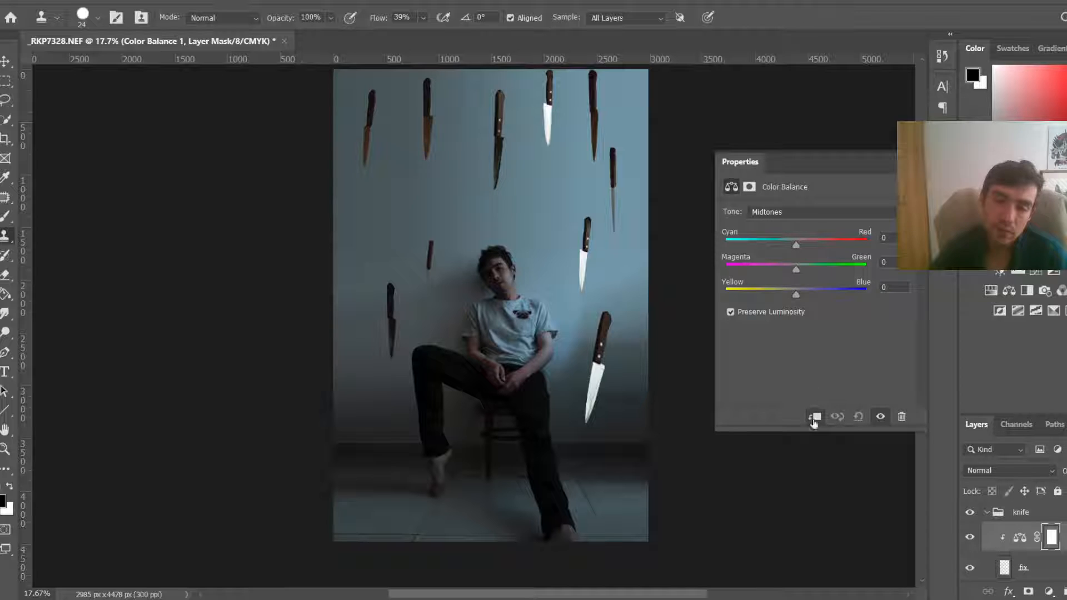
{"action": "left_click", "coordinate": [814, 416]}
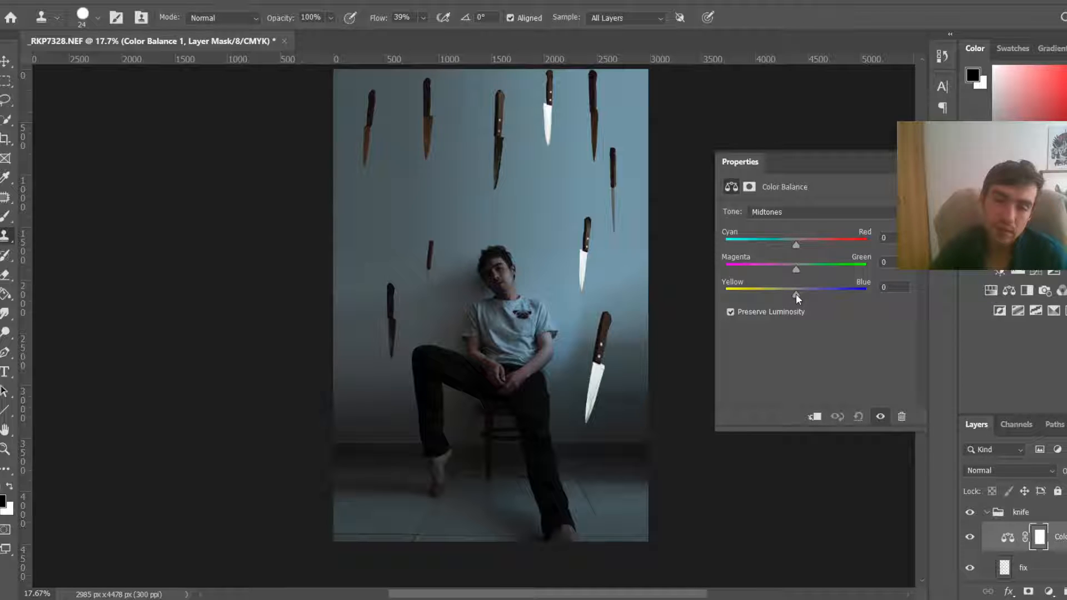
{"action": "left_click_drag", "start_coordinate": [796, 295], "coordinate": [811, 295]}
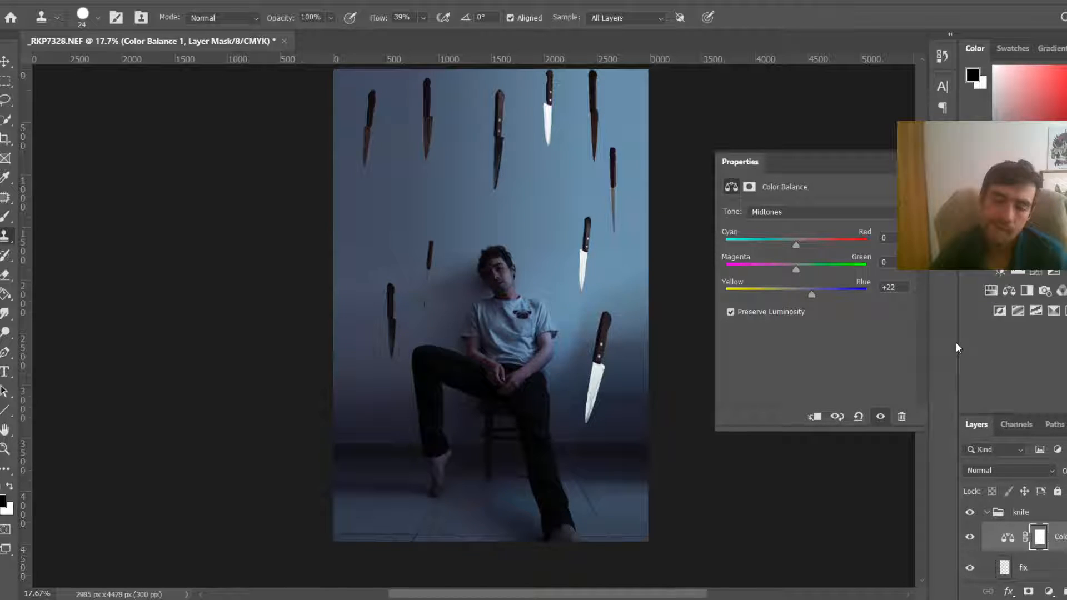
Step: Undo the Color Balance Yellow–Blue midtone adjustment
{"action": "key", "text": "ctrl+minus"}
{"action": "scroll", "coordinate": [1034, 533], "scroll_direction": "down", "scroll_amount": 1}
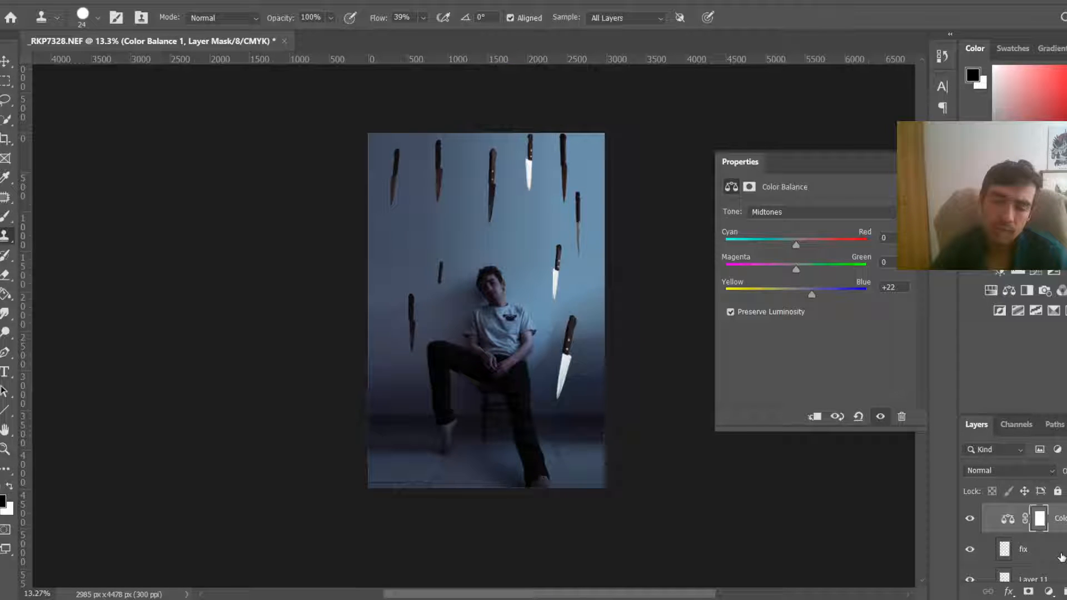
{"action": "key", "text": "ctrl+z"}
{"action": "scroll", "coordinate": [1033, 556], "scroll_direction": "up", "scroll_amount": 1}
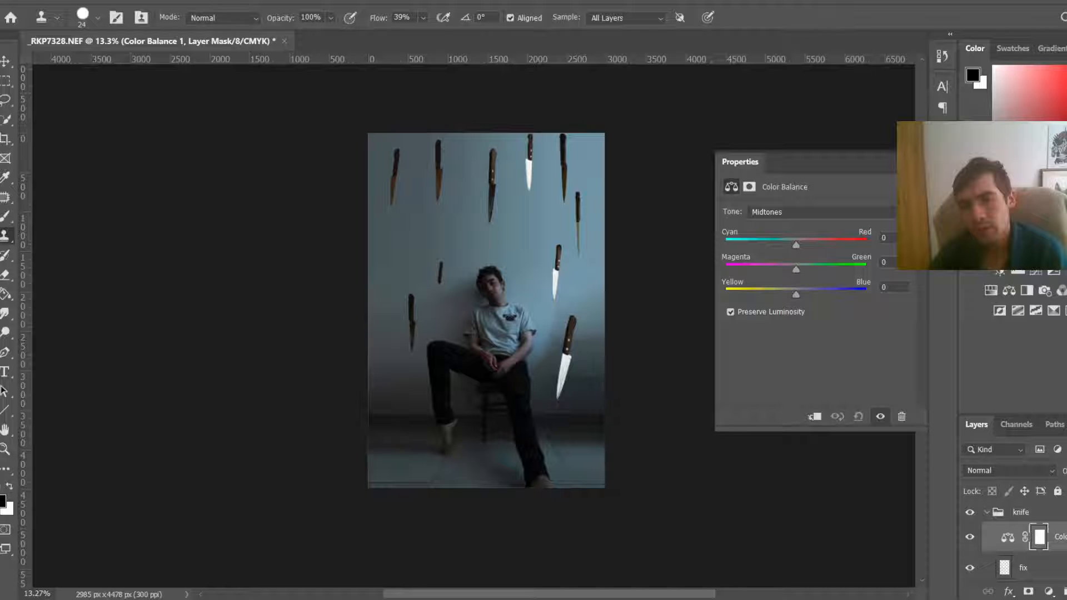
Step: Try merging the knife layers into the fix layer and toggling its visibility, then undo the merge
{"action": "left_click", "coordinate": [905, 161]}
{"action": "scroll", "coordinate": [475, 326], "scroll_direction": "down", "scroll_amount": 4}
{"action": "scroll", "coordinate": [1058, 570], "scroll_direction": "down", "scroll_amount": 1}
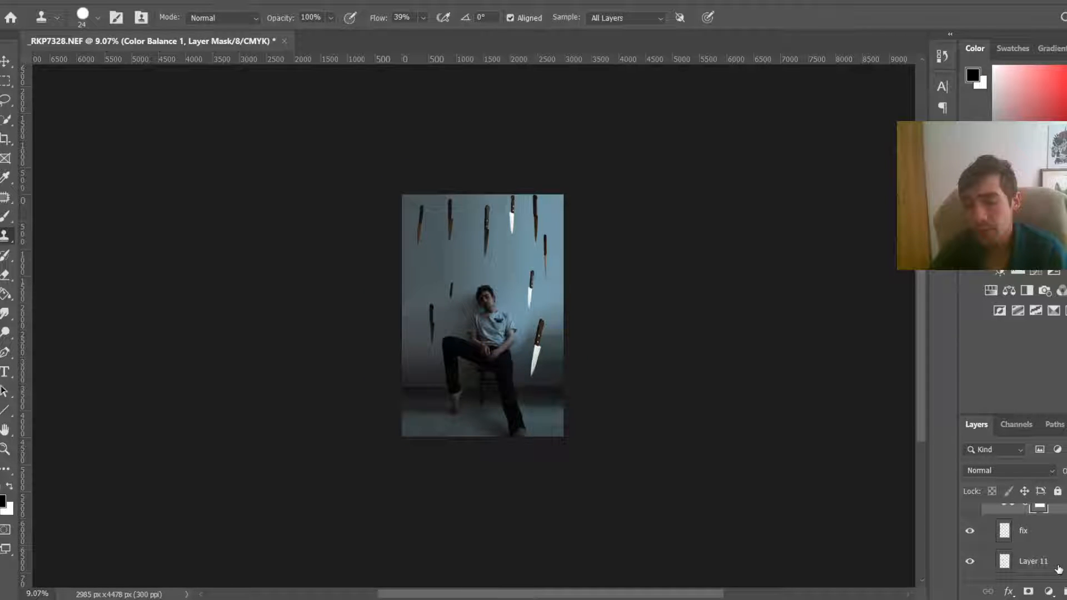
{"action": "left_click", "coordinate": [1055, 541]}
{"action": "scroll", "coordinate": [1054, 542], "scroll_direction": "down", "scroll_amount": 3}
{"action": "scroll", "coordinate": [1054, 542], "scroll_direction": "down", "scroll_amount": 4}
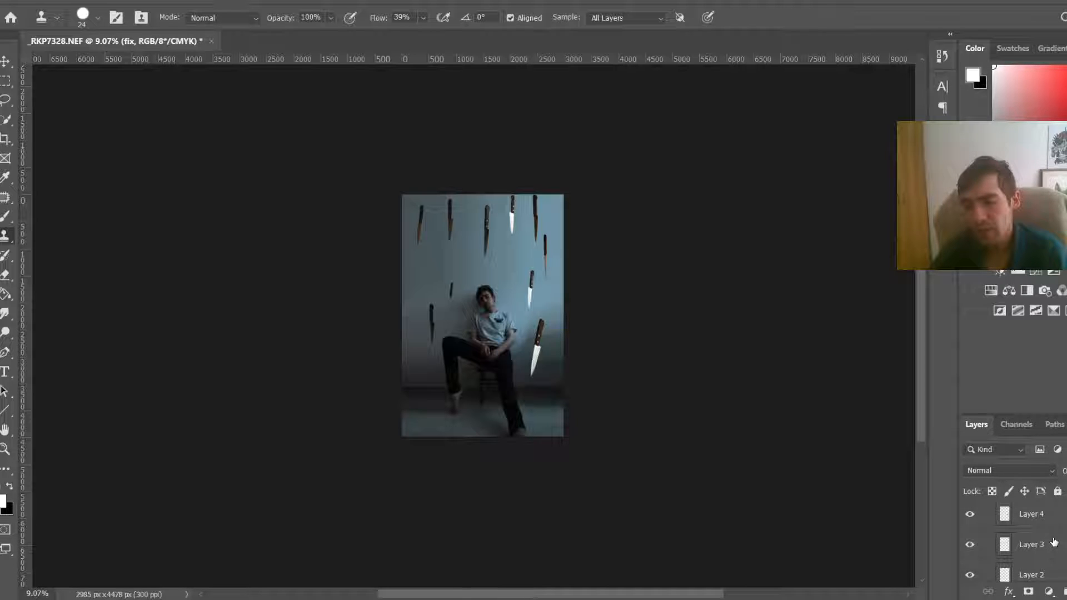
{"action": "scroll", "coordinate": [1054, 541], "scroll_direction": "down", "scroll_amount": 3}
{"action": "left_click", "coordinate": [1060, 525]}
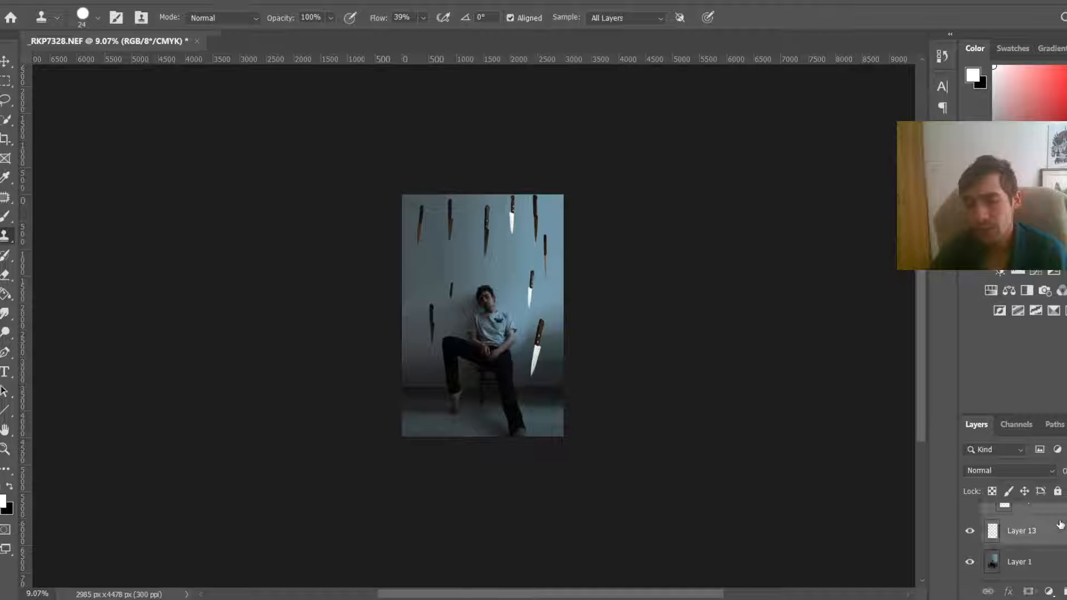
{"action": "right_click", "coordinate": [1060, 524]}
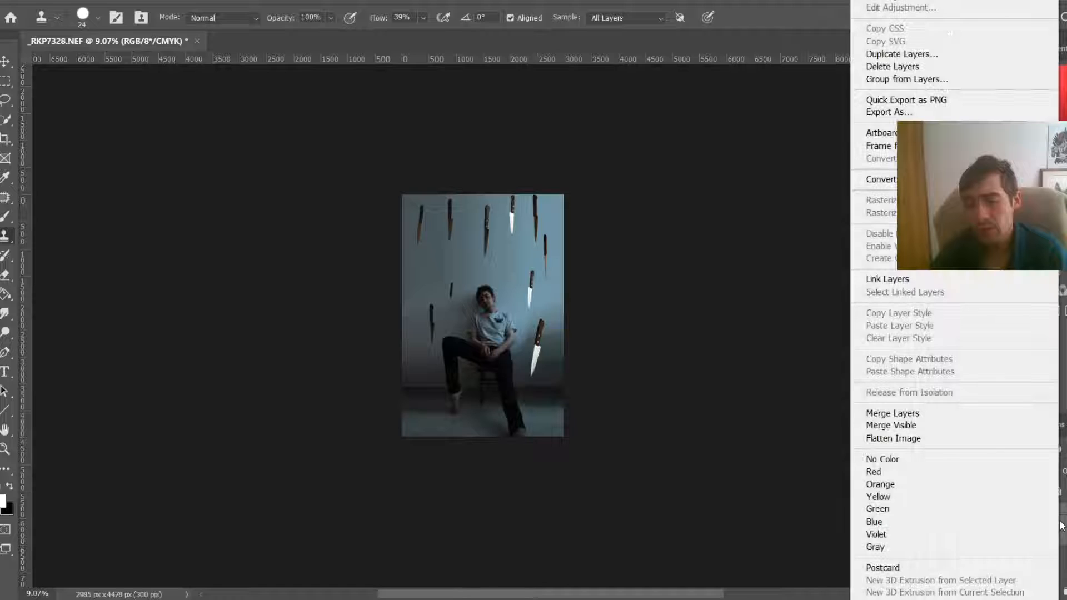
{"action": "left_click", "coordinate": [984, 416]}
{"action": "left_click", "coordinate": [969, 568]}
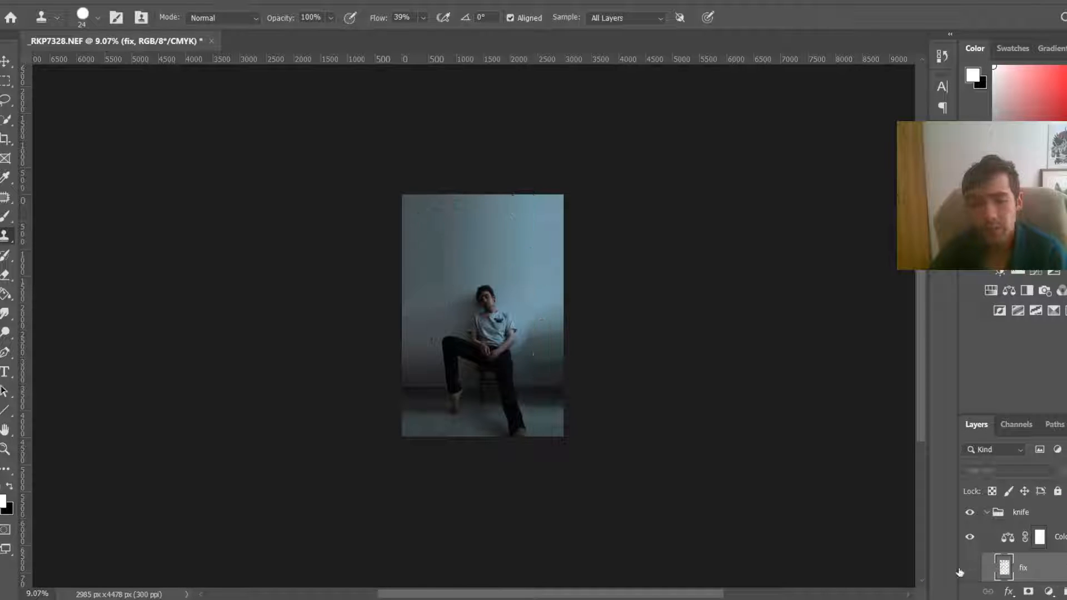
{"action": "left_click", "coordinate": [969, 568]}
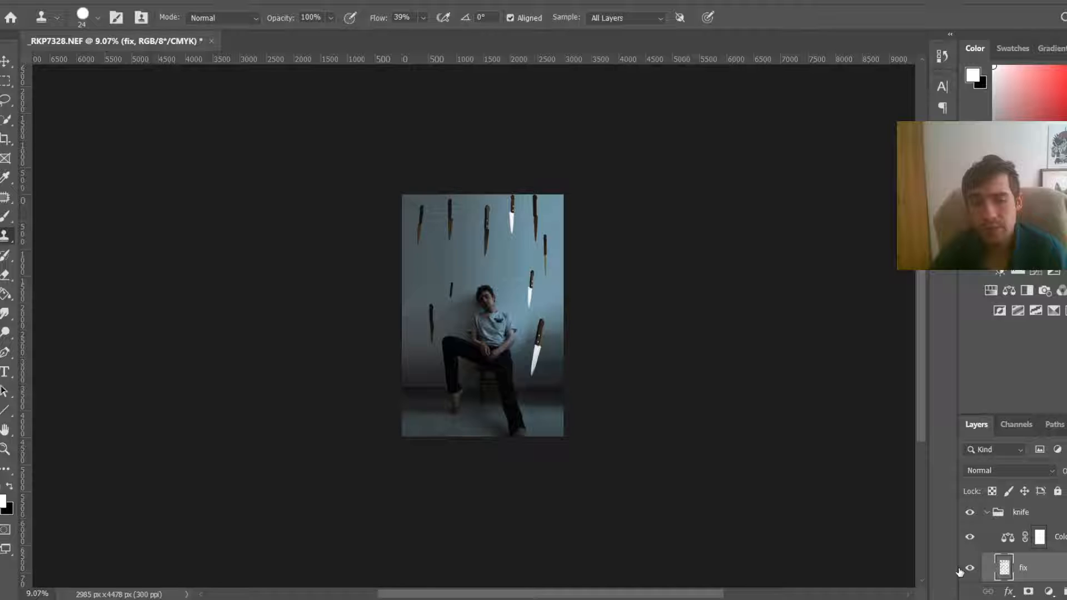
{"action": "left_click", "coordinate": [968, 569]}
{"action": "left_click", "coordinate": [968, 569]}
{"action": "left_click", "coordinate": [968, 568]}
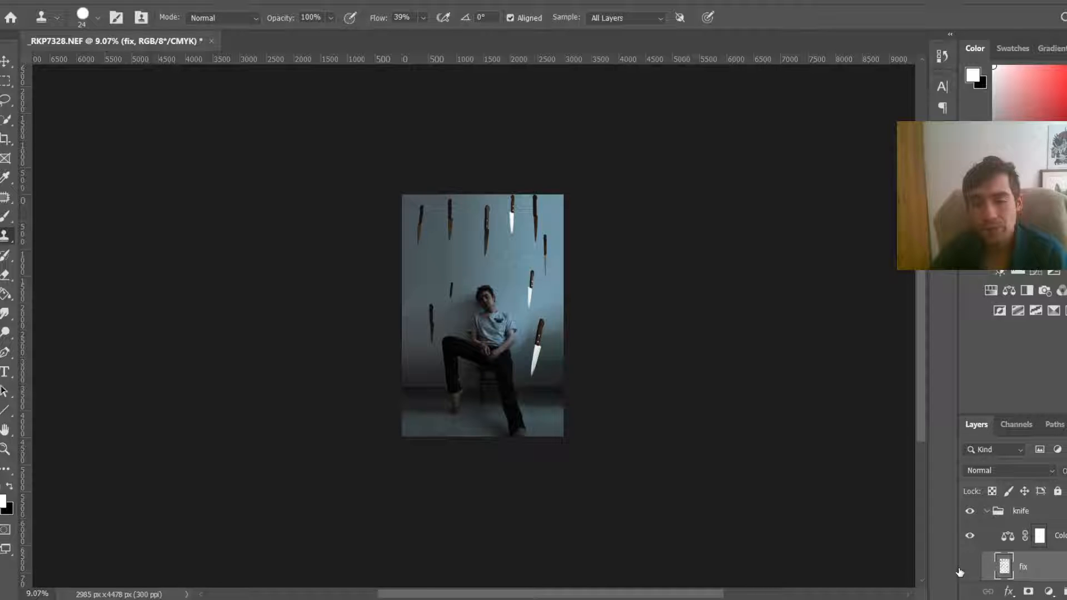
{"action": "left_click", "coordinate": [961, 569]}
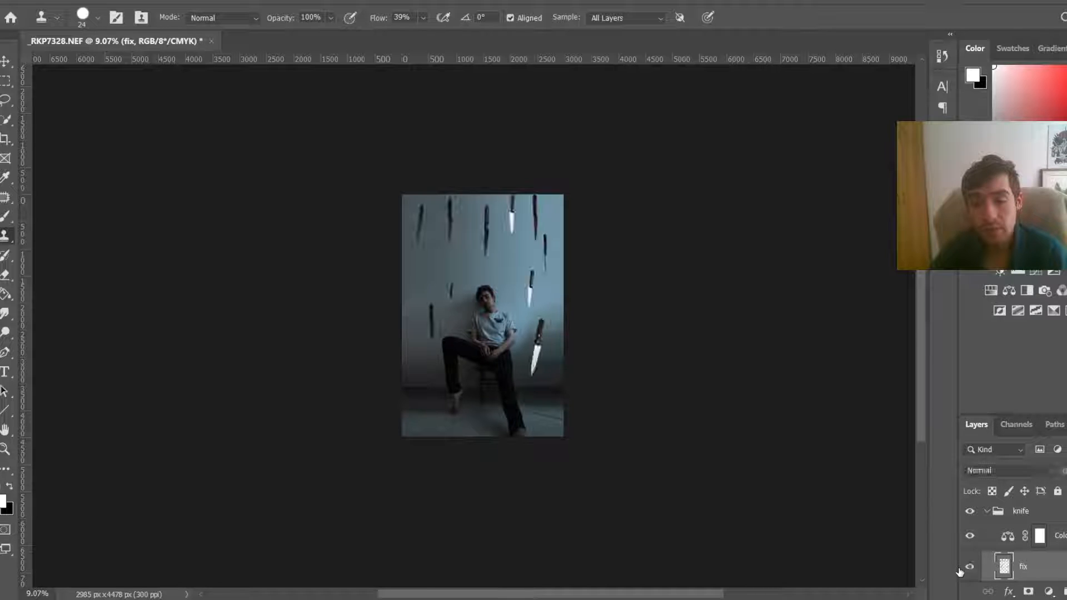
{"action": "key", "text": "ctrl+z"}
{"action": "key", "text": "ctrl+z"}
Step: Toggle the visibility of individual knife layers to inspect them
{"action": "scroll", "coordinate": [1000, 550], "scroll_direction": "down", "scroll_amount": 4}
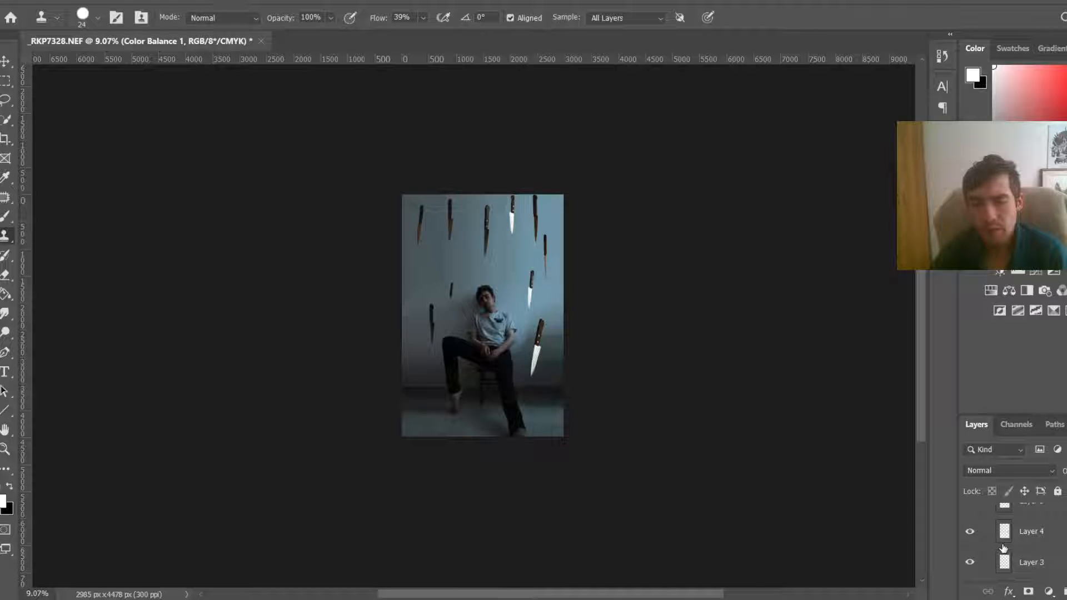
{"action": "scroll", "coordinate": [1004, 549], "scroll_direction": "down", "scroll_amount": 1}
{"action": "left_click", "coordinate": [972, 545]}
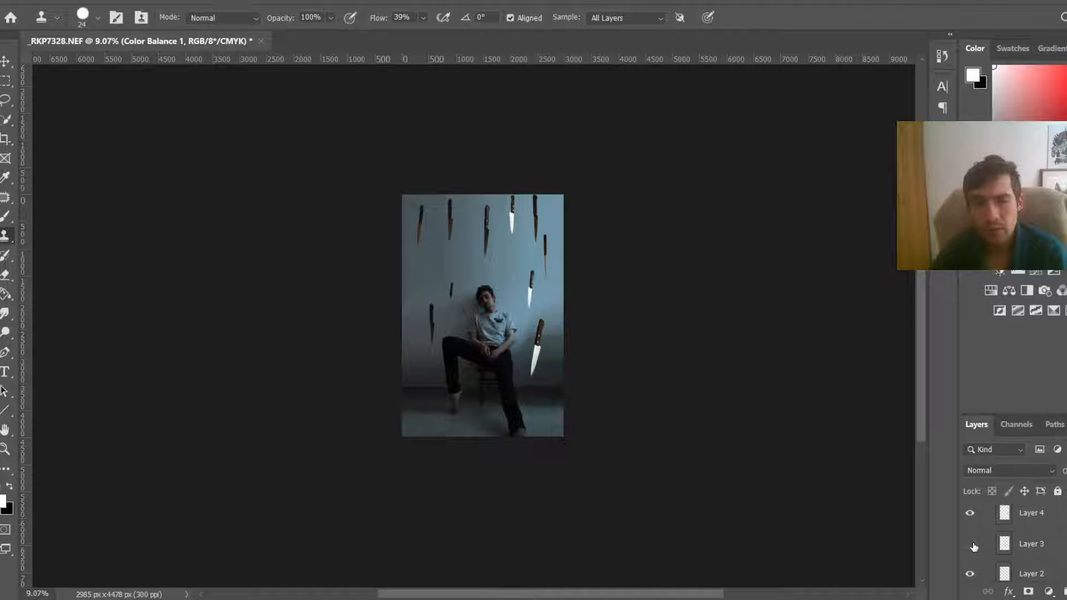
{"action": "left_click", "coordinate": [973, 547]}
{"action": "scroll", "coordinate": [972, 566], "scroll_direction": "down", "scroll_amount": 1}
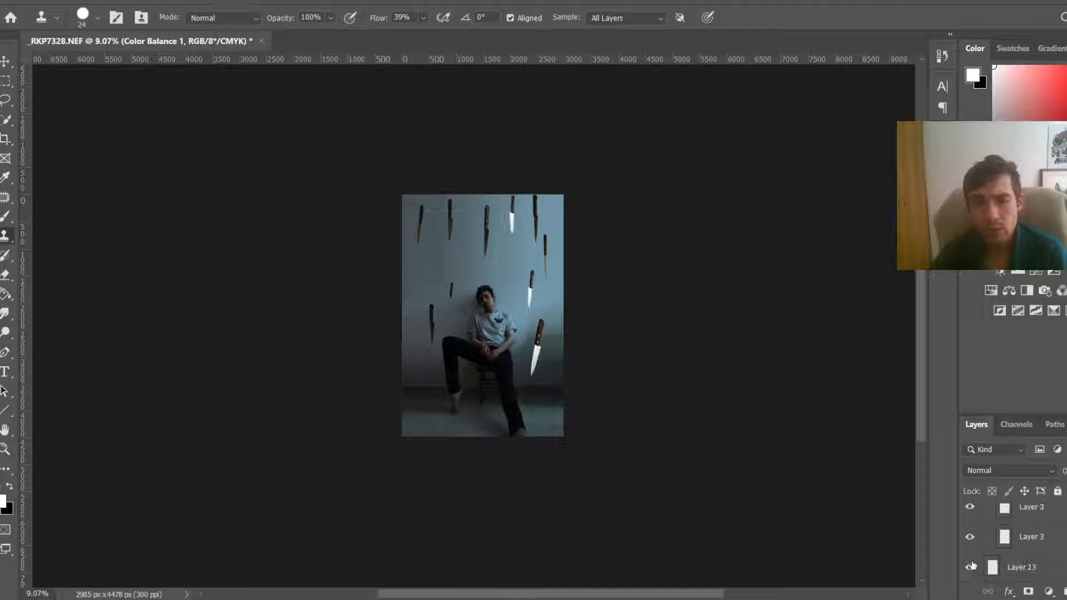
{"action": "left_click", "coordinate": [970, 566]}
{"action": "left_click", "coordinate": [1062, 537]}
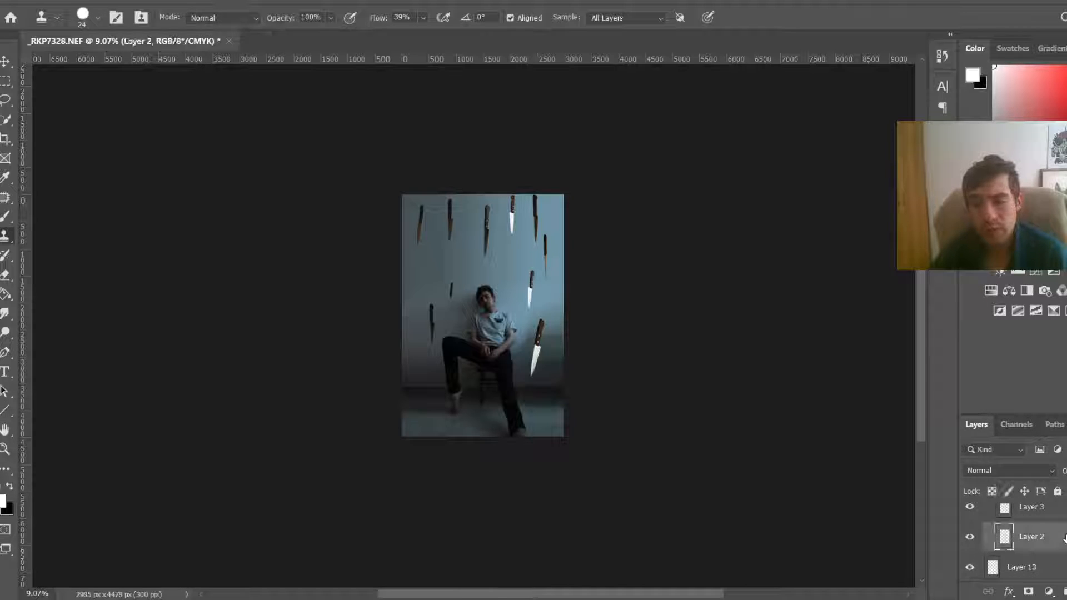
Step: Clip the Color Balance adjustment to the fix layer beneath it in the knife group
{"action": "scroll", "coordinate": [1064, 539], "scroll_direction": "down", "scroll_amount": 3}
{"action": "scroll", "coordinate": [1065, 540], "scroll_direction": "up", "scroll_amount": 3}
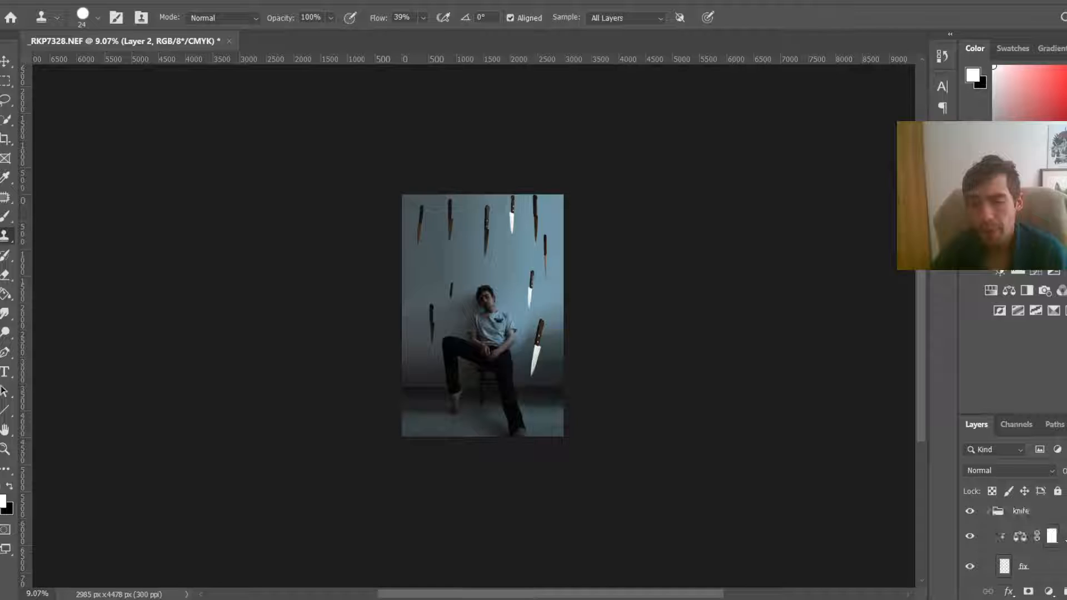
{"action": "left_click", "coordinate": [1064, 537], "text": "shift"}
{"action": "right_click", "coordinate": [1064, 537]}
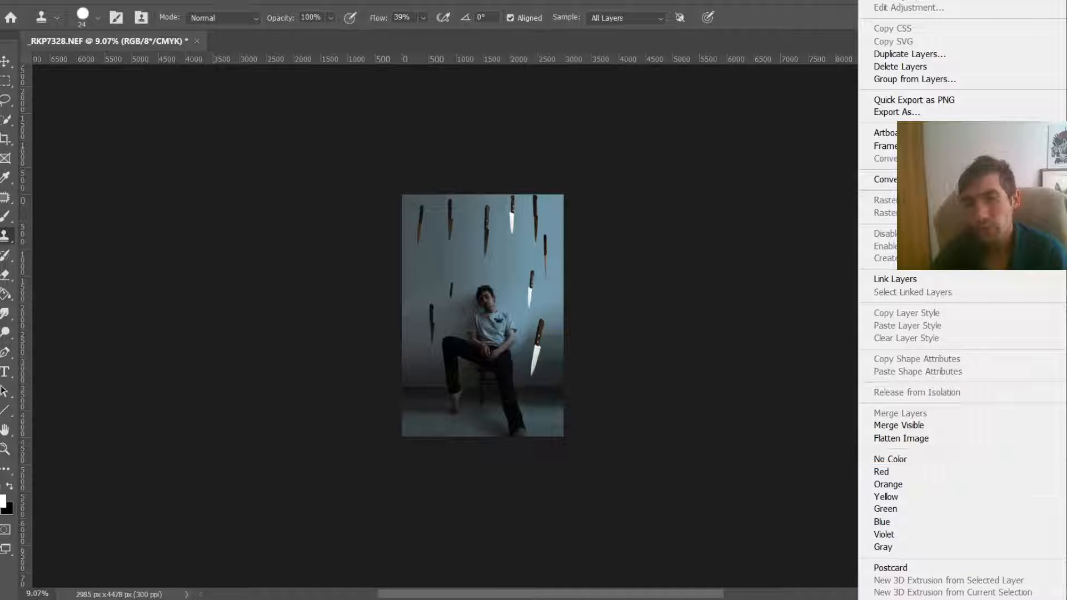
{"action": "left_click", "coordinate": [1011, 460]}
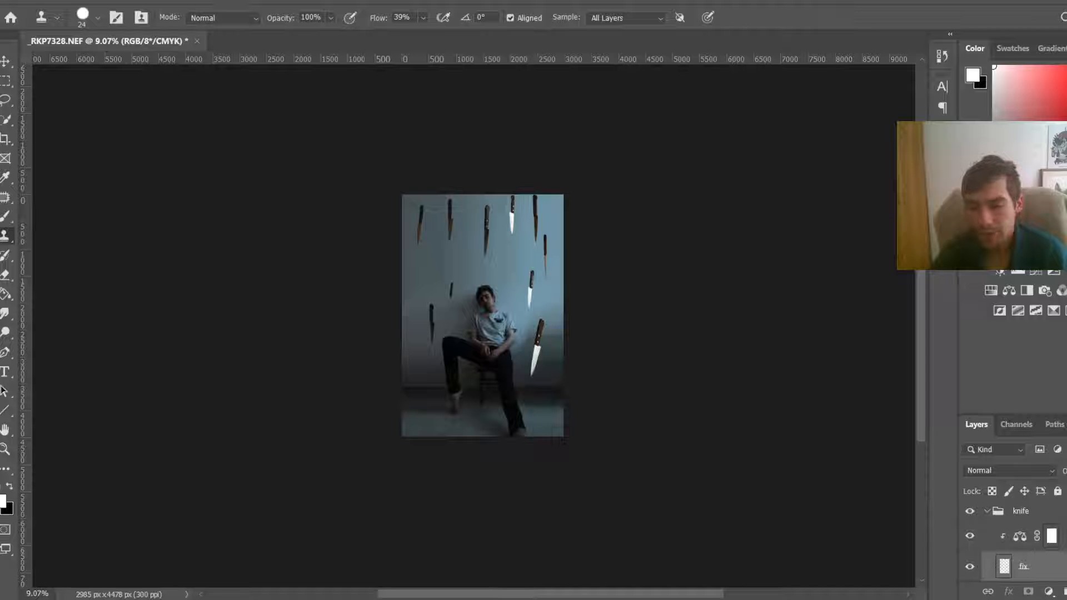
Step: Merge the knife layers from the fix layer down to Layer 2 into one layer
{"action": "left_click", "coordinate": [1014, 548], "text": "alt"}
{"action": "left_click", "coordinate": [1028, 567]}
{"action": "scroll", "coordinate": [1028, 567], "scroll_direction": "down", "scroll_amount": 3}
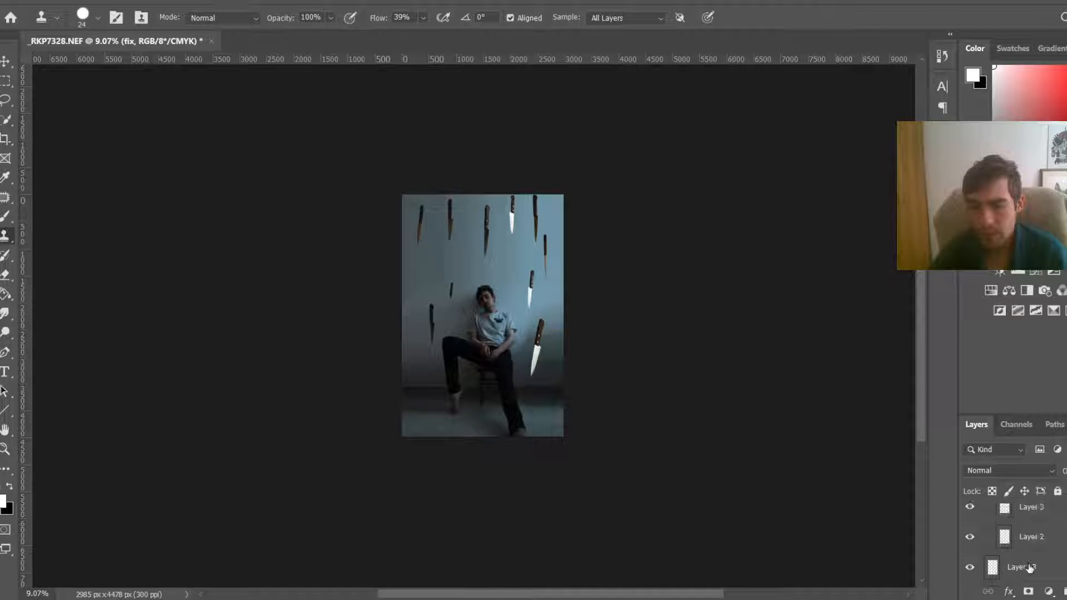
{"action": "right_click", "coordinate": [1050, 537]}
{"action": "left_click", "coordinate": [958, 414]}
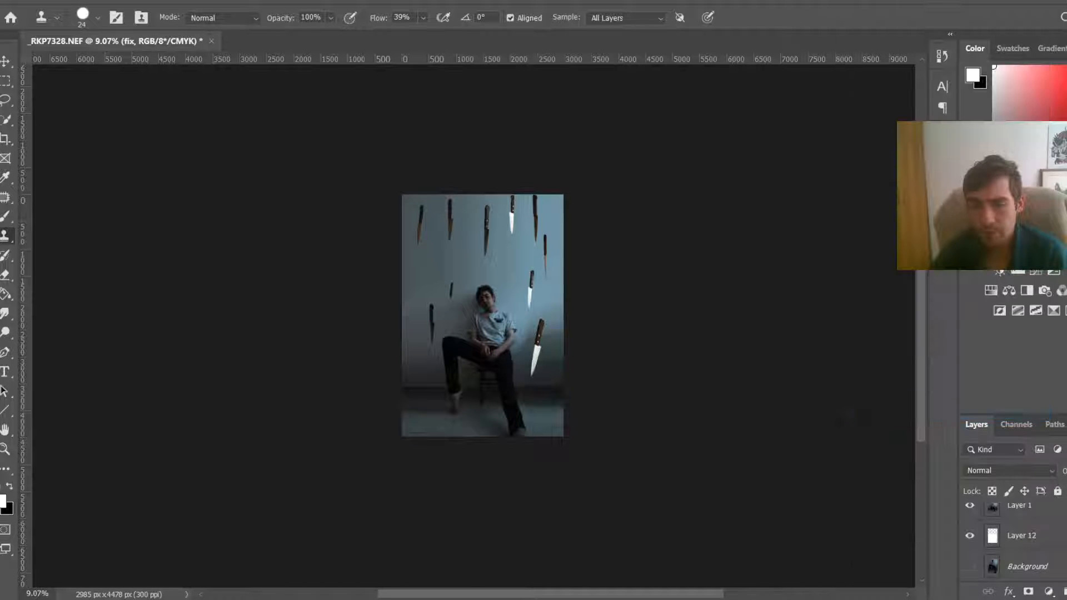
Step: Toggle the fix layer's visibility to compare the image with and without the knives
{"action": "scroll", "coordinate": [1034, 572], "scroll_direction": "up", "scroll_amount": 2}
{"action": "scroll", "coordinate": [1034, 572], "scroll_direction": "up", "scroll_amount": 1}
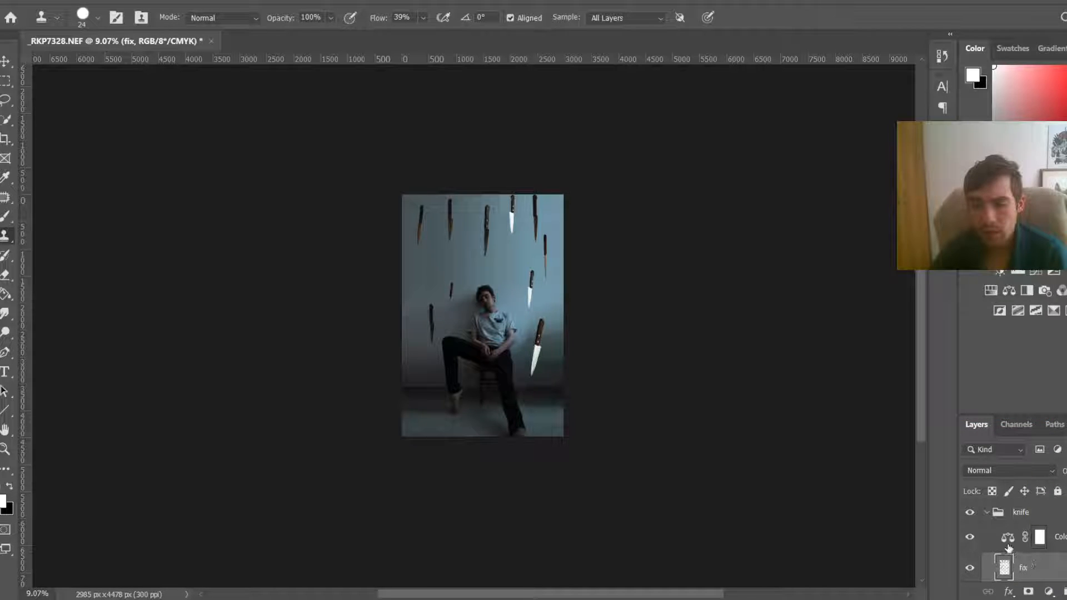
{"action": "left_click", "coordinate": [1007, 546], "text": "alt"}
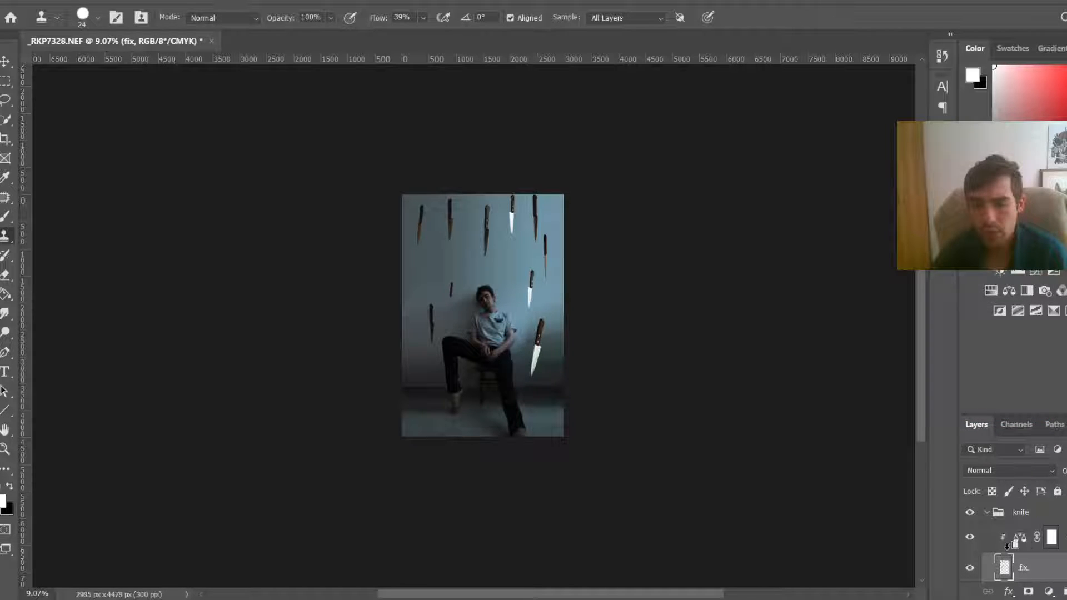
{"action": "left_click", "coordinate": [970, 568]}
{"action": "left_click", "coordinate": [969, 569]}
{"action": "left_click", "coordinate": [969, 569]}
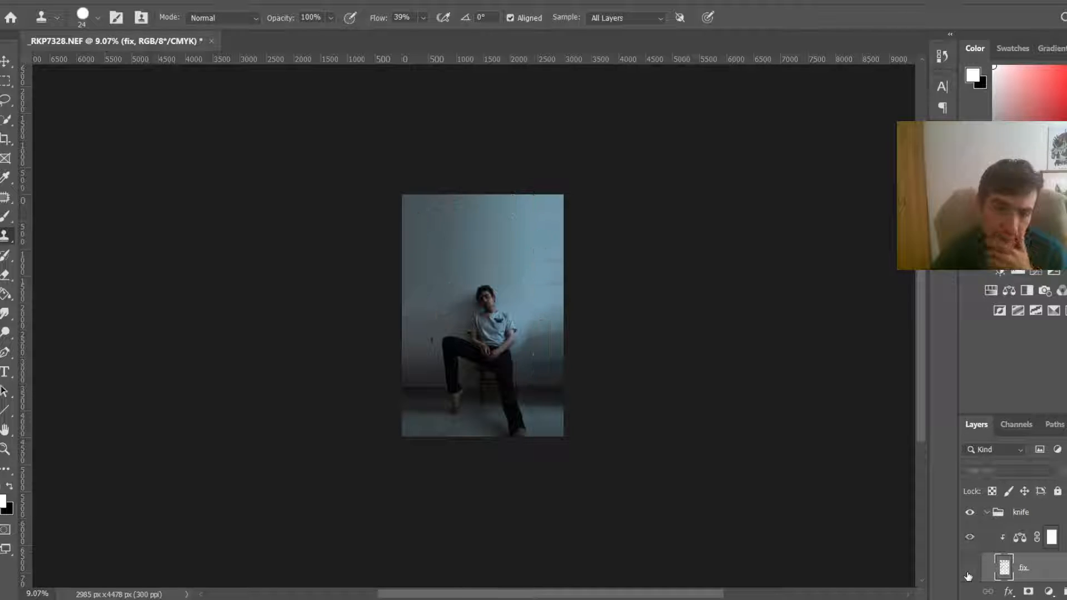
{"action": "left_click", "coordinate": [969, 569]}
Step: Set the Color Balance midtones Magenta–Green to +14 and Yellow–Blue to +21
{"action": "double_click", "coordinate": [1020, 538]}
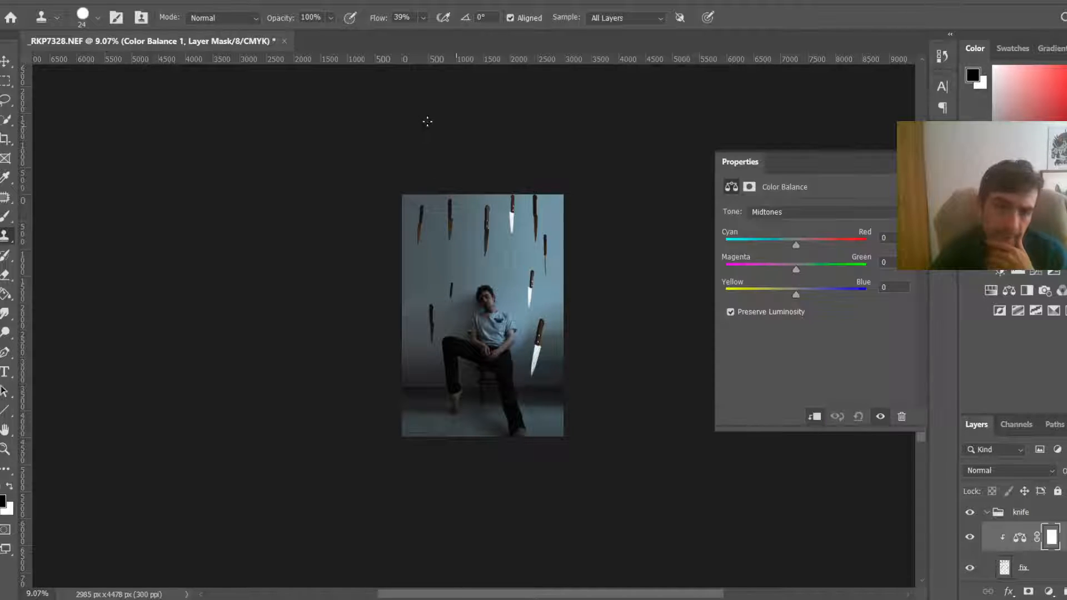
{"action": "scroll", "coordinate": [535, 223], "scroll_direction": "up", "scroll_amount": 3}
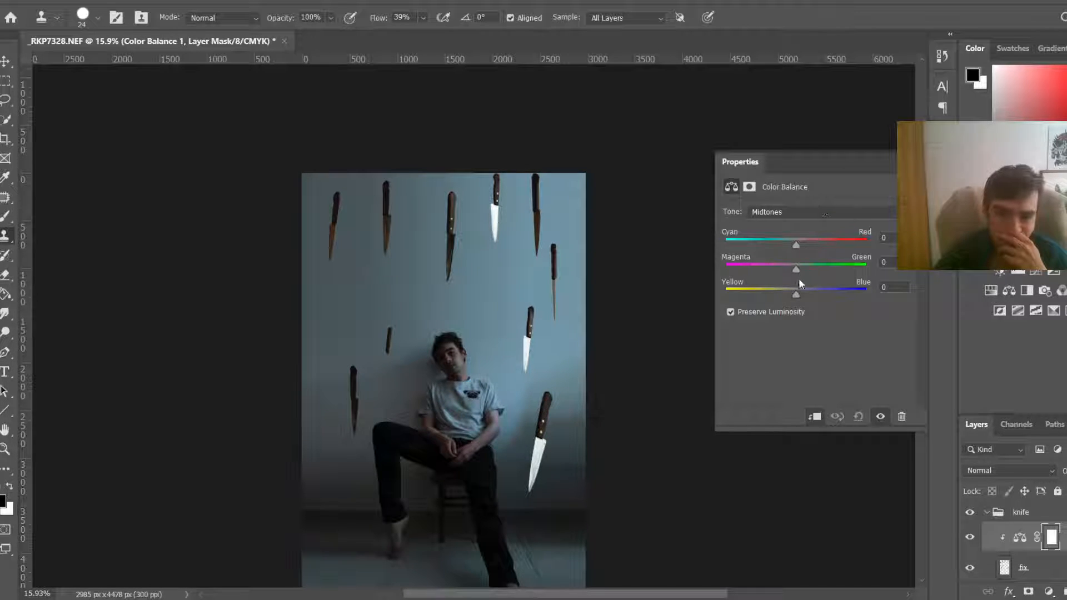
{"action": "left_click_drag", "start_coordinate": [795, 292], "coordinate": [806, 269]}
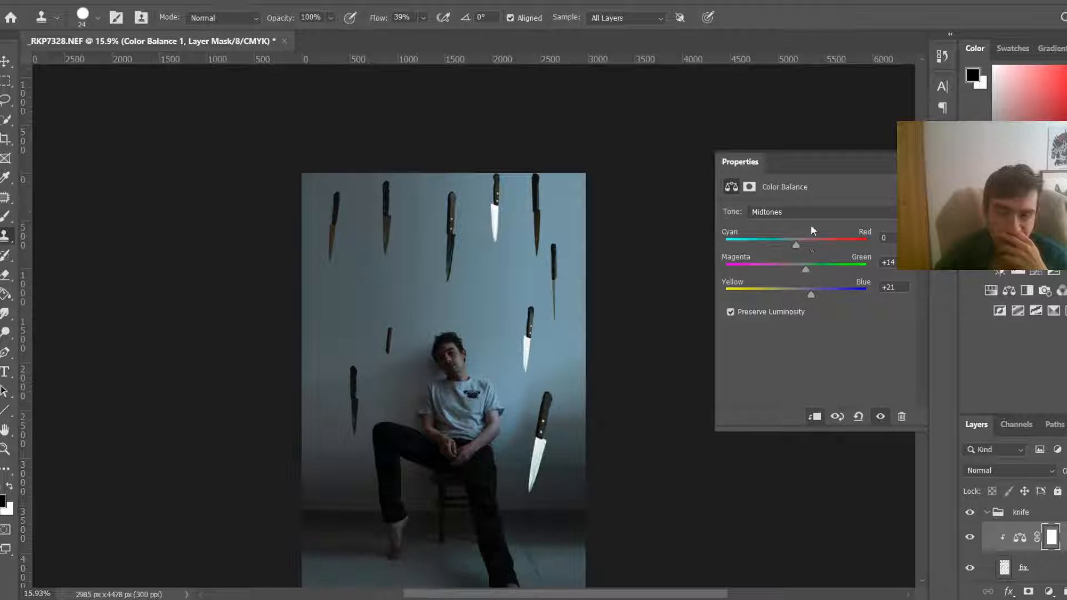
{"action": "left_click", "coordinate": [905, 162]}
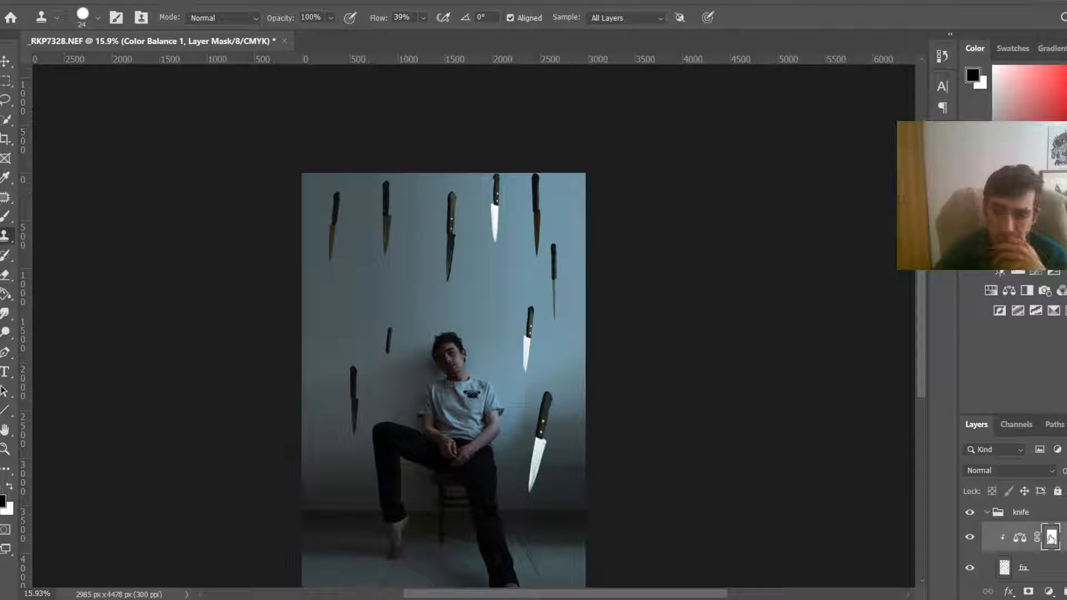
Step: Add a Levels adjustment layer above the colour-balanced knife layer
{"action": "left_click", "coordinate": [1049, 591]}
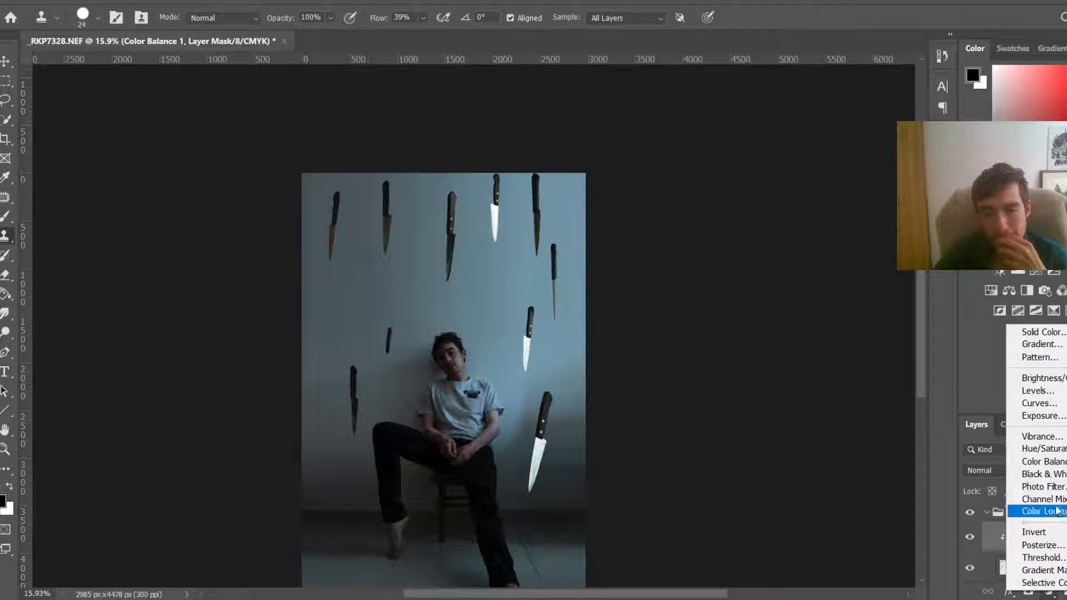
{"action": "left_click", "coordinate": [1037, 391]}
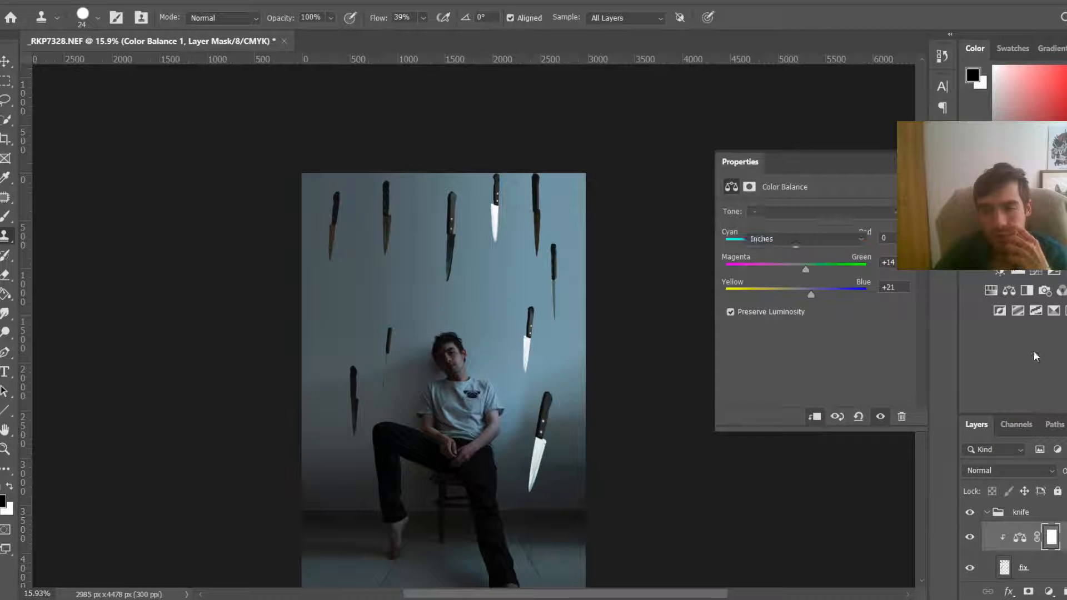
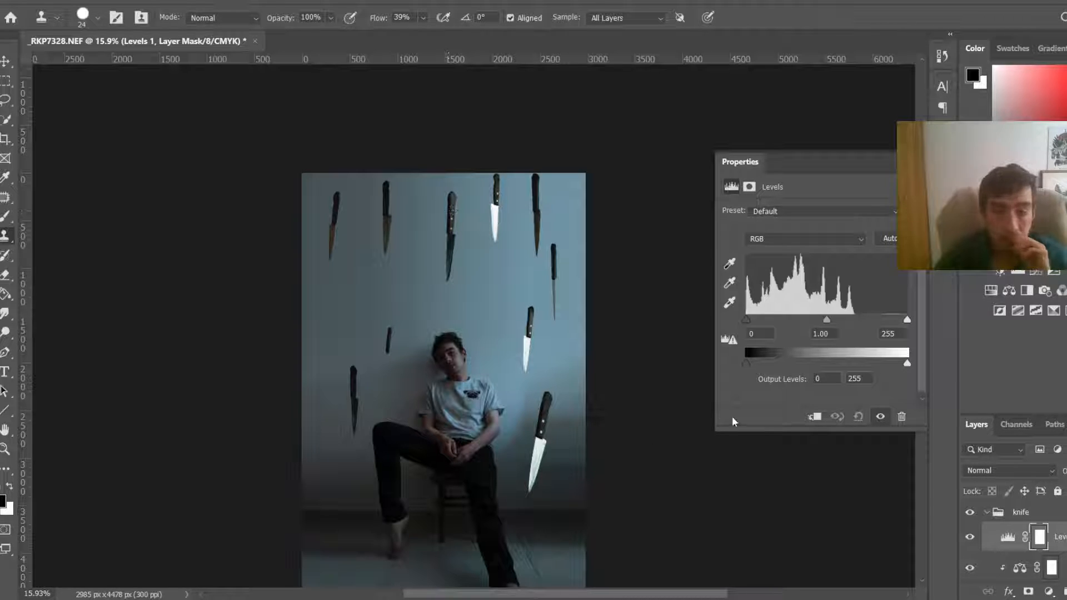
Step: Try Levels midtone and output highlight adjustments on the knife group, then delete the Levels adjustment layer
{"action": "left_click_drag", "start_coordinate": [825, 324], "coordinate": [854, 314]}
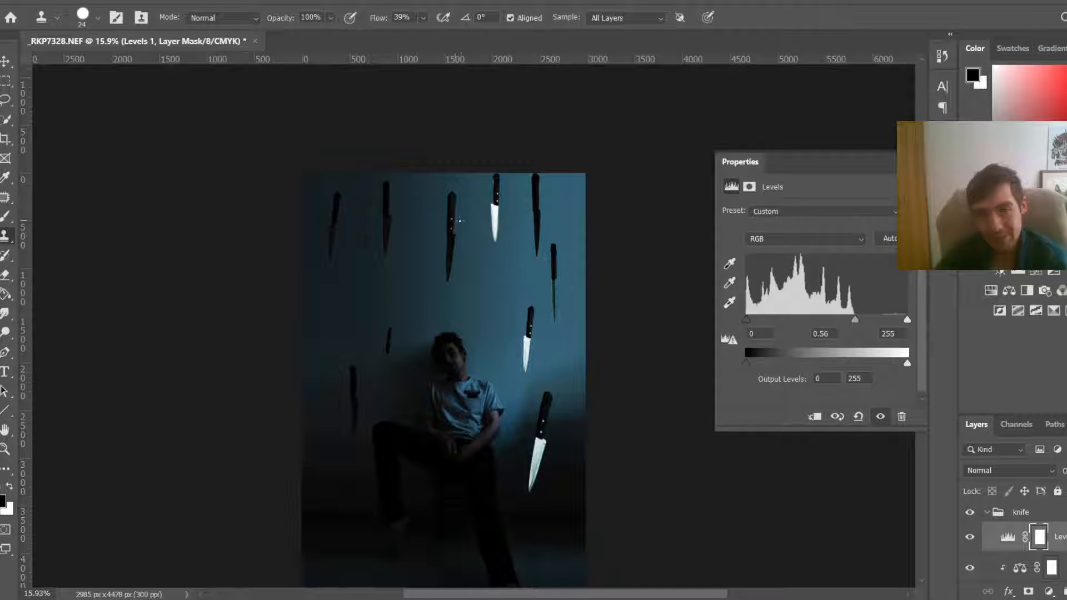
{"action": "left_click", "coordinate": [858, 416]}
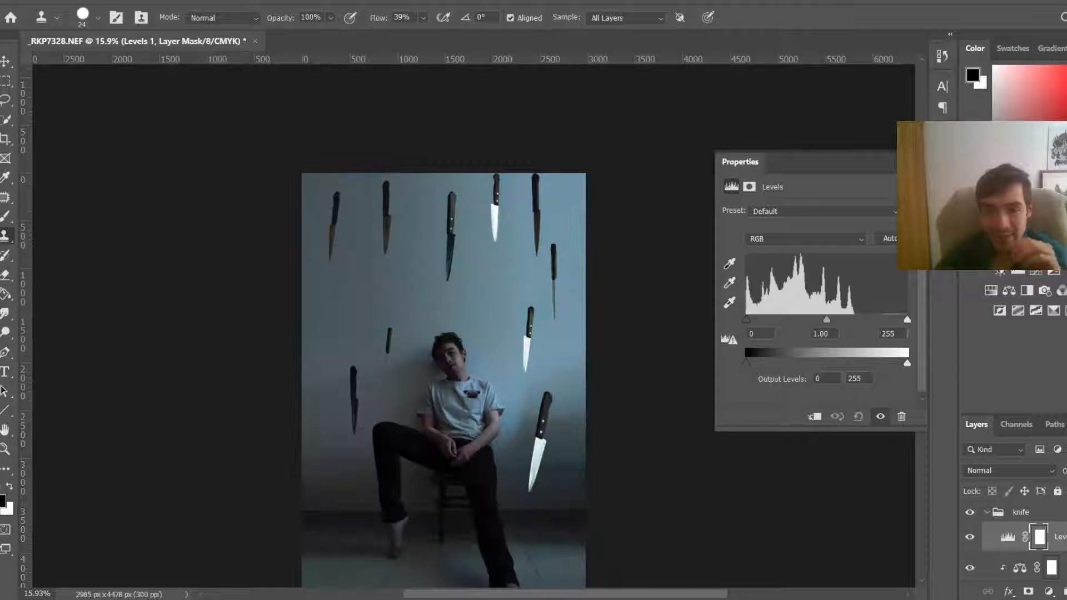
{"action": "mouse_move", "coordinate": [908, 320]}
{"action": "left_mouse_down"}
{"action": "mouse_move", "coordinate": [893, 320]}
{"action": "mouse_move", "coordinate": [910, 320]}
{"action": "left_mouse_up"}
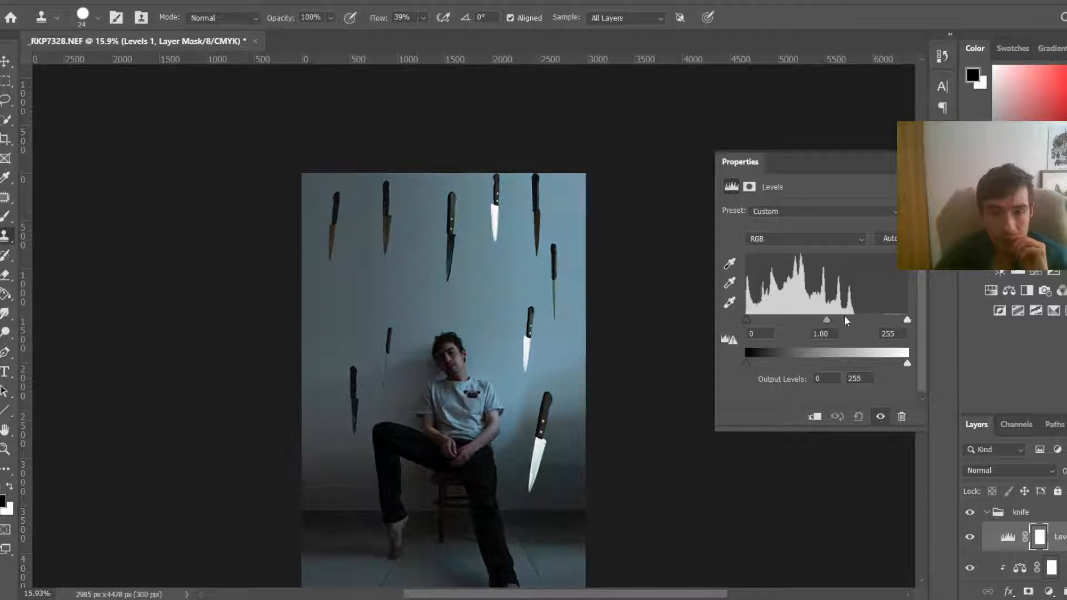
{"action": "left_click_drag", "start_coordinate": [824, 322], "coordinate": [828, 319]}
{"action": "mouse_move", "coordinate": [906, 364]}
{"action": "left_mouse_down"}
{"action": "mouse_move", "coordinate": [755, 360]}
{"action": "mouse_move", "coordinate": [914, 360]}
{"action": "left_mouse_up"}
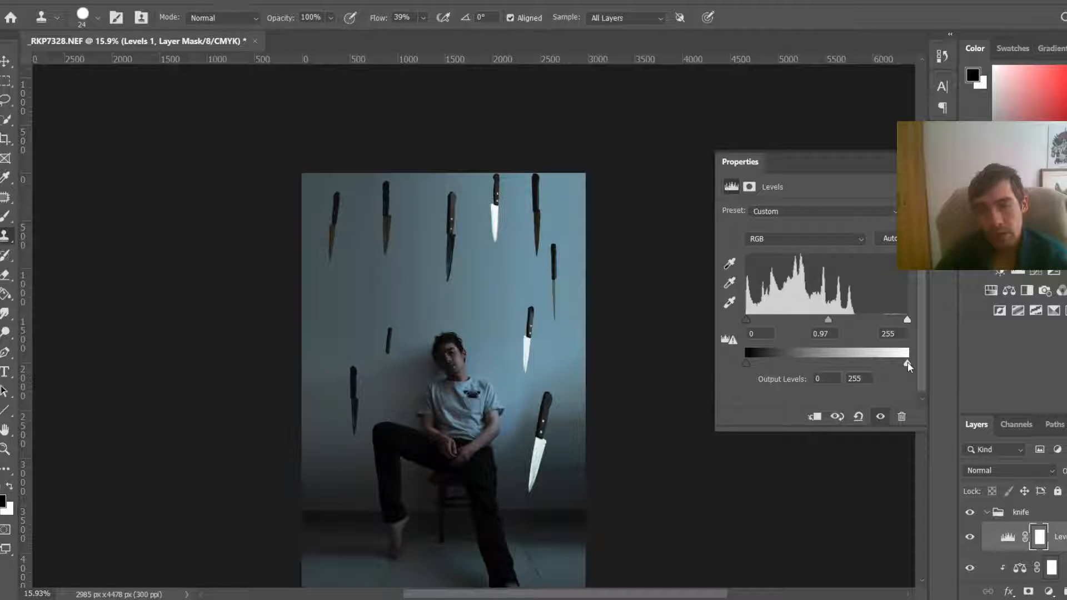
{"action": "left_click_drag", "start_coordinate": [905, 362], "coordinate": [932, 361]}
{"action": "left_click", "coordinate": [917, 162]}
{"action": "left_click", "coordinate": [1007, 537]}
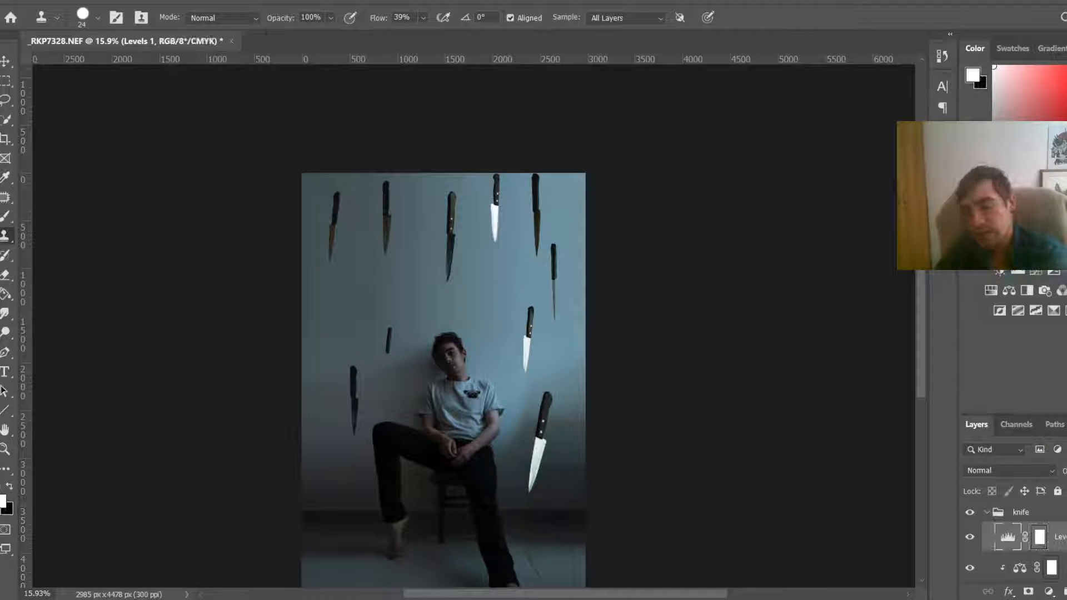
{"action": "key", "text": "Delete"}
Step: Adjust the fix layer's Blend If highlight sliders for Underlying Layer and This Layer in Blending Options
{"action": "scroll", "coordinate": [1024, 538], "scroll_direction": "down", "scroll_amount": 2}
{"action": "left_click", "coordinate": [1028, 531]}
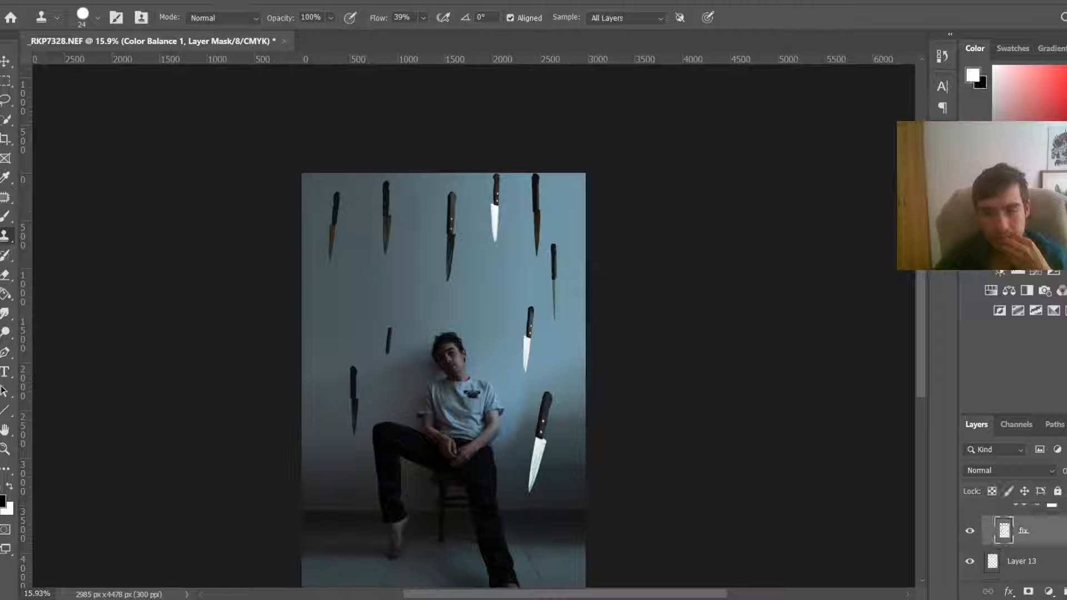
{"action": "double_click", "coordinate": [1042, 532]}
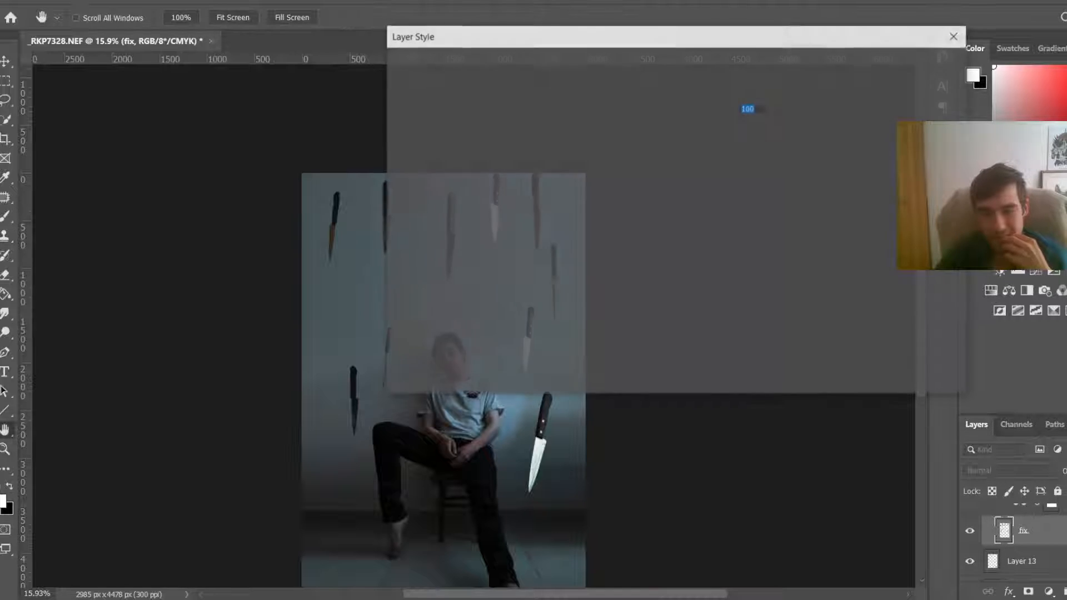
{"action": "left_click_drag", "start_coordinate": [706, 36], "coordinate": [928, 18]}
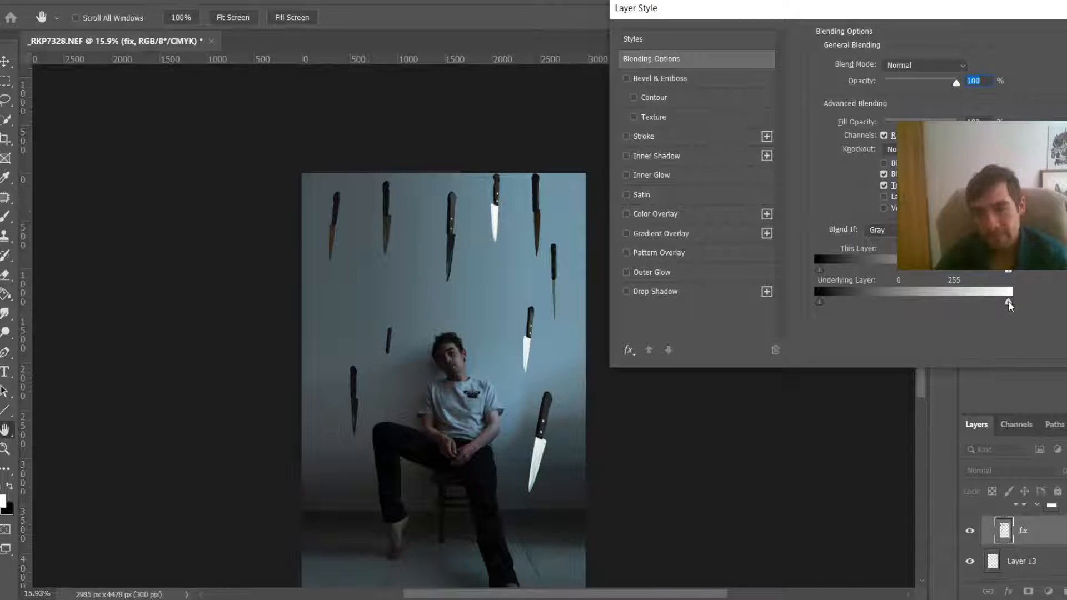
{"action": "left_click_drag", "start_coordinate": [1008, 303], "coordinate": [929, 305]}
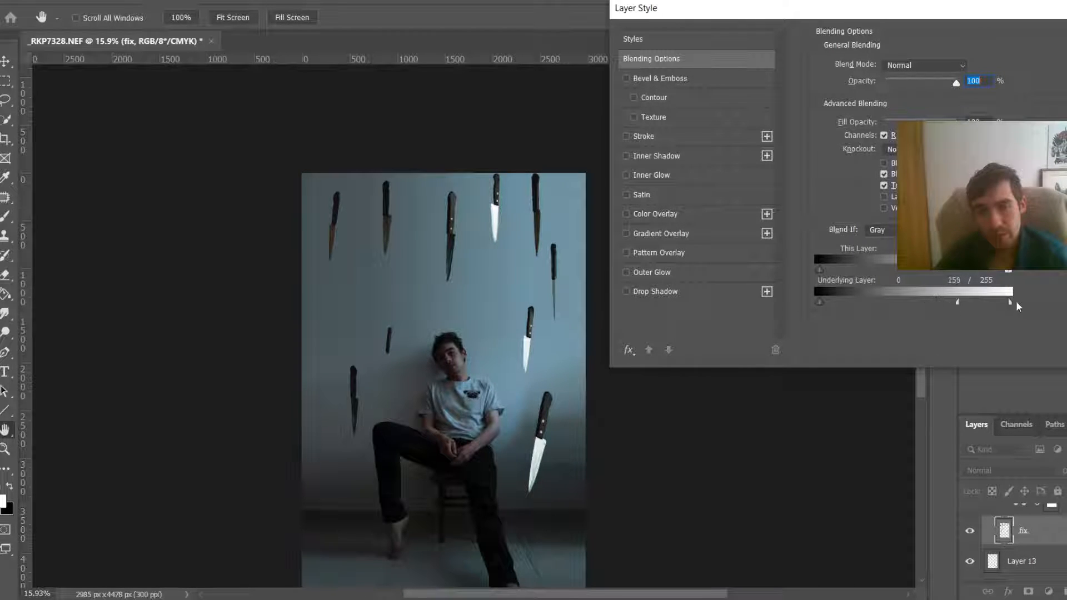
{"action": "left_click_drag", "start_coordinate": [1005, 272], "coordinate": [968, 275]}
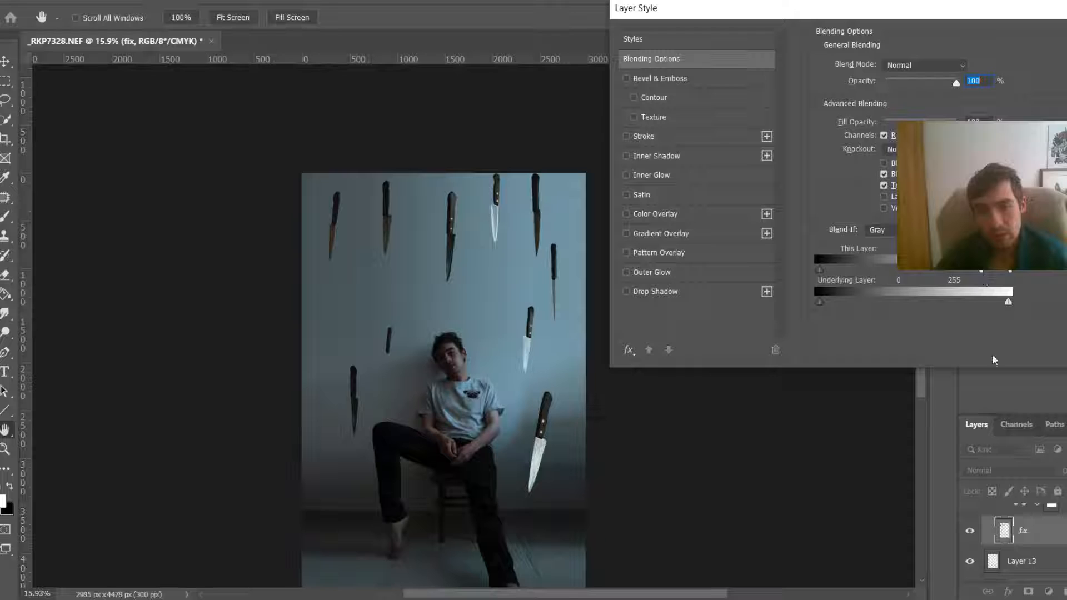
{"action": "key", "text": "Return"}
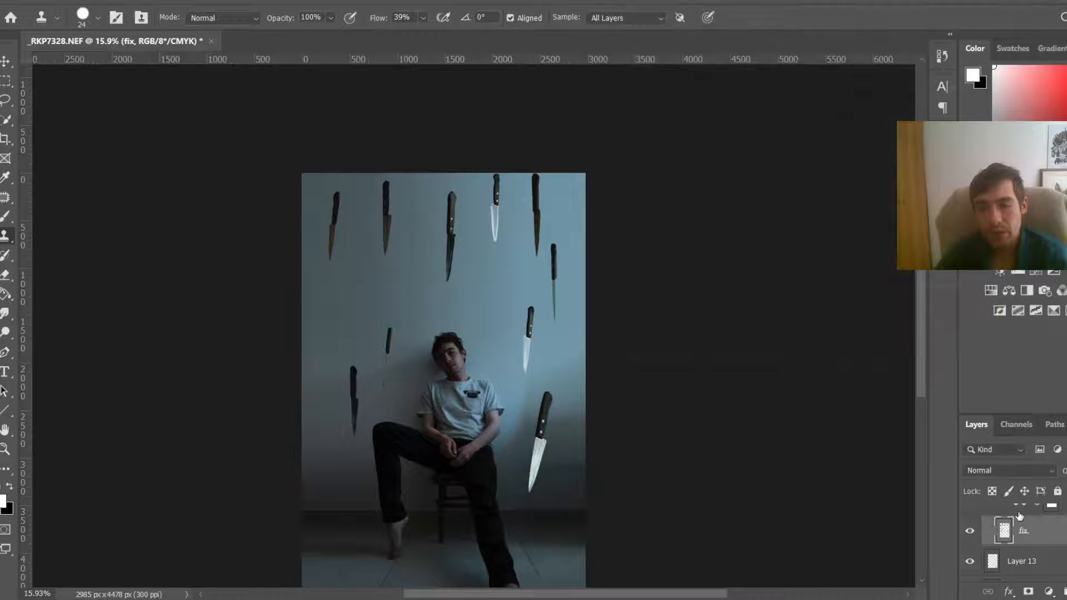
Step: Add a Brightness/Contrast adjustment above the fix layer with brightness -70 and contrast -20
{"action": "scroll", "coordinate": [1019, 555], "scroll_direction": "up", "scroll_amount": 1}
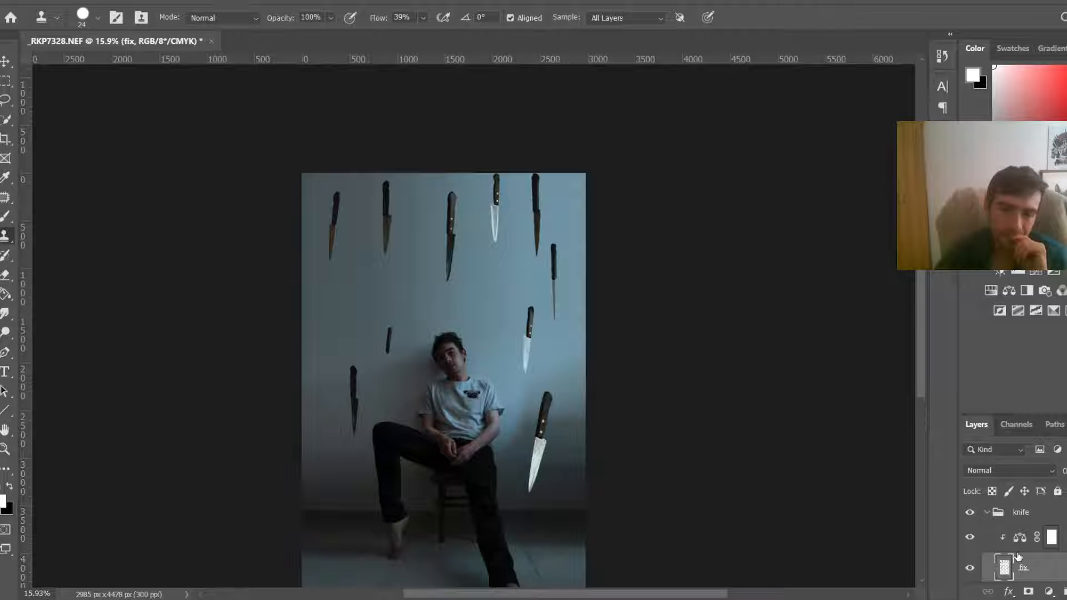
{"action": "left_click", "coordinate": [1050, 538]}
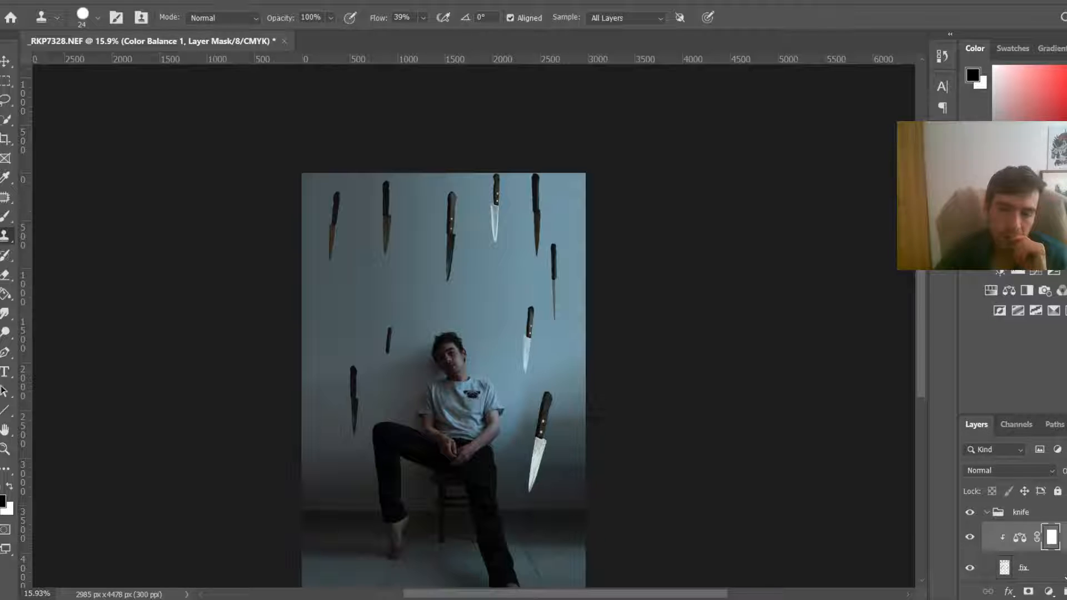
{"action": "left_click", "coordinate": [1050, 568]}
{"action": "left_click", "coordinate": [1049, 591]}
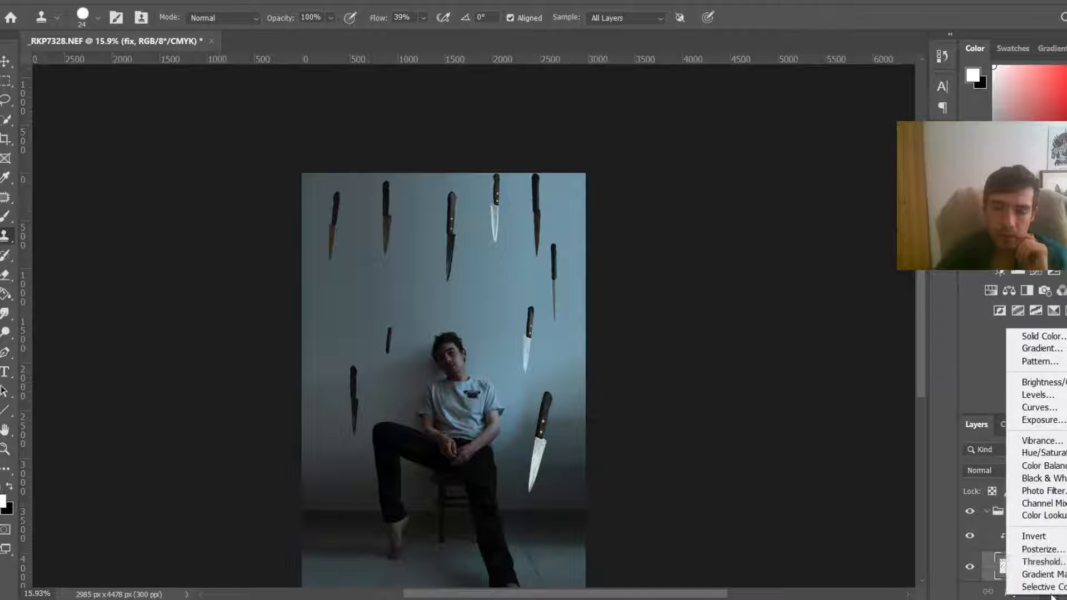
{"action": "left_click", "coordinate": [1062, 383]}
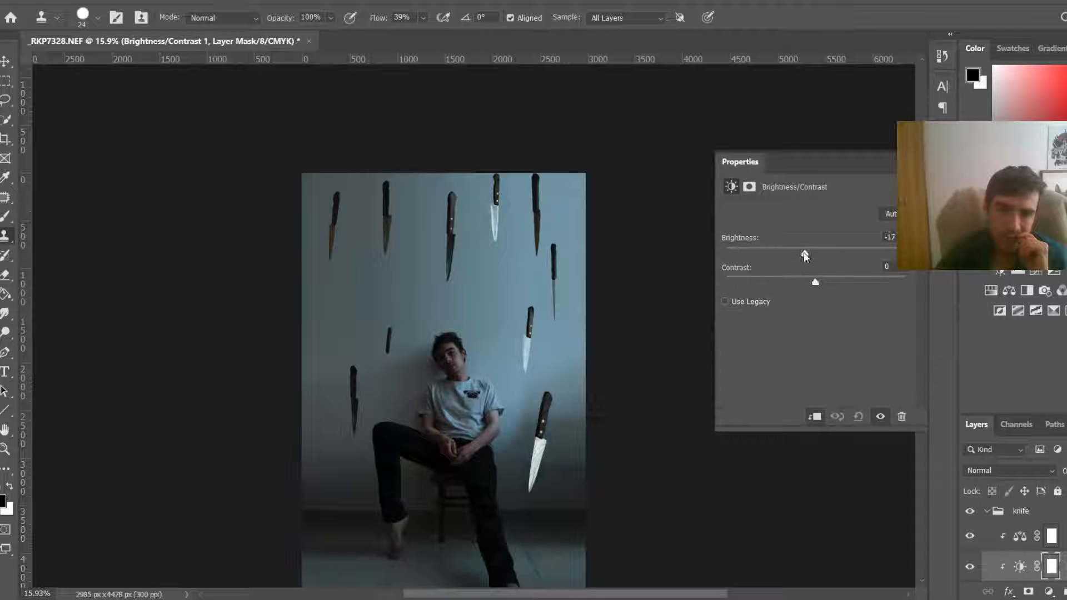
{"action": "left_click_drag", "start_coordinate": [805, 255], "coordinate": [773, 255]}
{"action": "left_click_drag", "start_coordinate": [815, 281], "coordinate": [776, 283]}
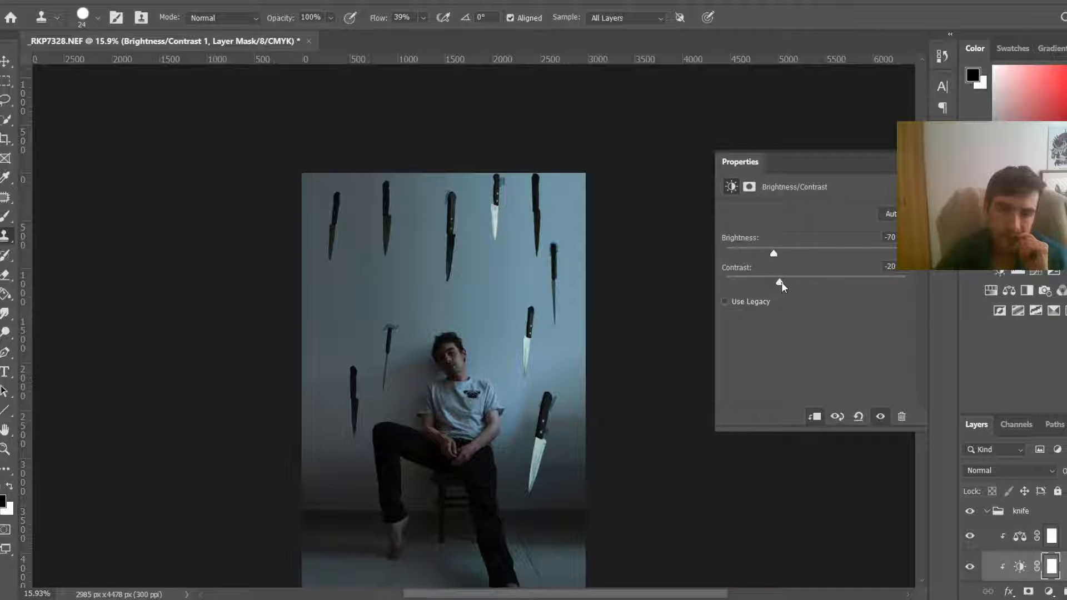
{"action": "left_click", "coordinate": [907, 162]}
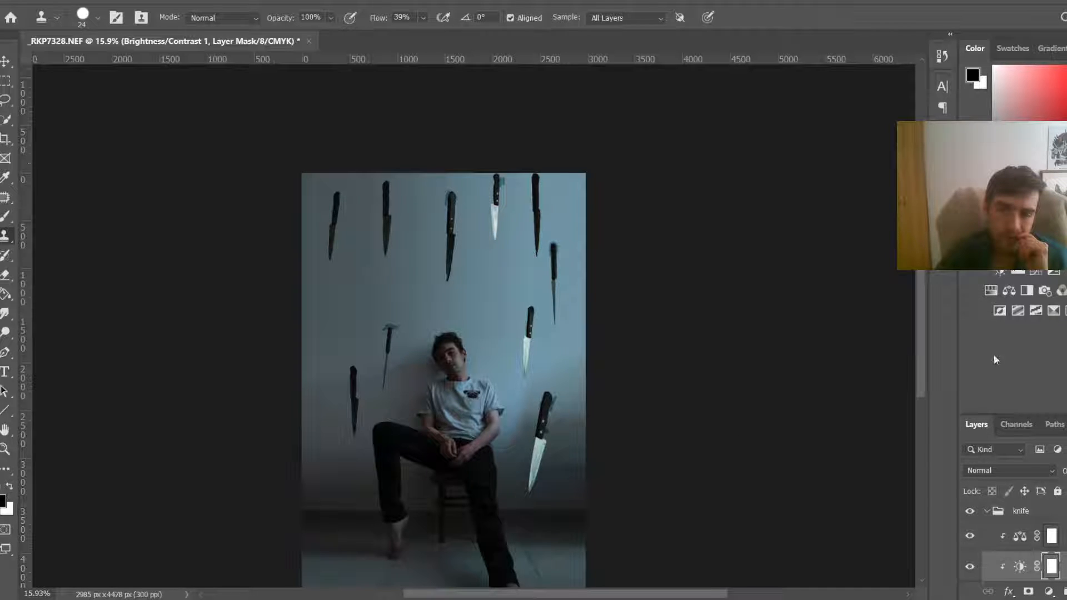
Step: Swap the foreground and background colours and delete the Brightness/Contrast adjustment layer
{"action": "scroll", "coordinate": [380, 323], "scroll_direction": "up", "scroll_amount": 5}
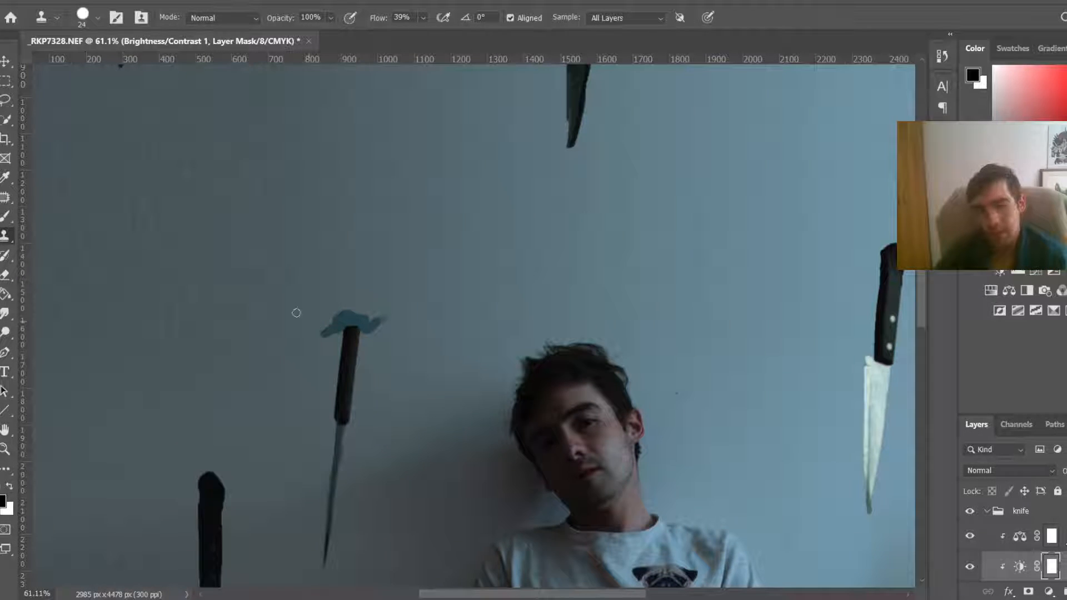
{"action": "scroll", "coordinate": [374, 328], "scroll_direction": "down", "scroll_amount": 3}
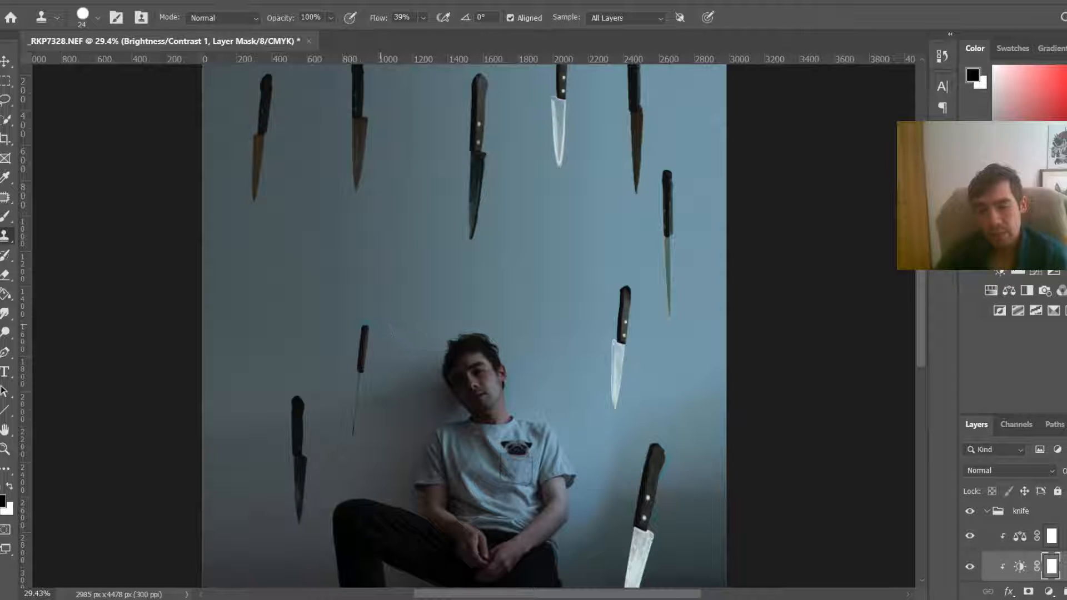
{"action": "scroll", "coordinate": [804, 454], "scroll_direction": "down", "scroll_amount": 2}
{"action": "key", "text": "x"}
{"action": "key", "text": "Delete"}
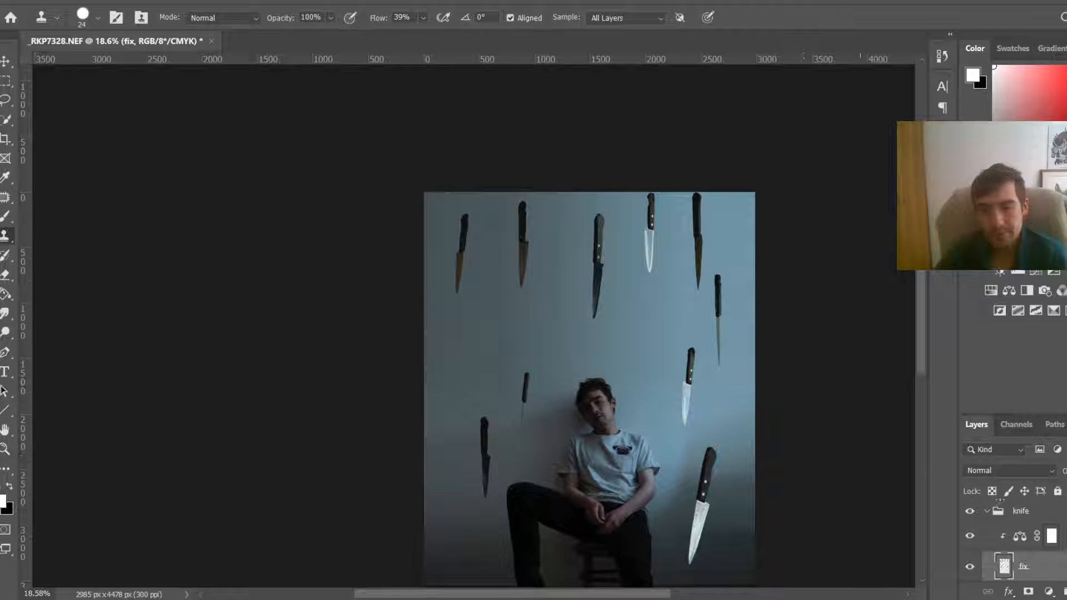
Step: Enlarge the clone brush and try cloning over the blue halo above the small knife's handle
{"action": "scroll", "coordinate": [497, 327], "scroll_direction": "up", "scroll_amount": 4}
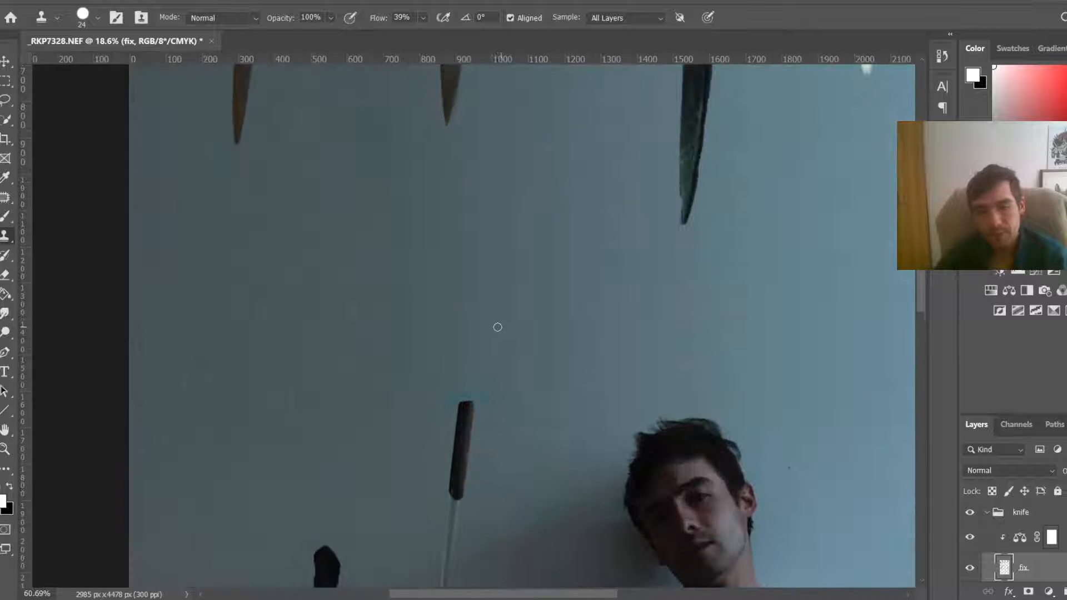
{"action": "left_click", "coordinate": [491, 329], "text": "alt"}
{"action": "key", "text": "bracketright"}
{"action": "key", "text": "bracketright"}
{"action": "key", "text": "bracketright"}
{"action": "key", "text": "bracketright"}
{"action": "key", "text": "bracketright"}
{"action": "key", "text": "bracketright"}
{"action": "key", "text": "bracketright"}
{"action": "key", "text": "bracketright"}
{"action": "left_click_drag", "start_coordinate": [513, 402], "coordinate": [492, 378]}
{"action": "key", "text": "ctrl+z"}
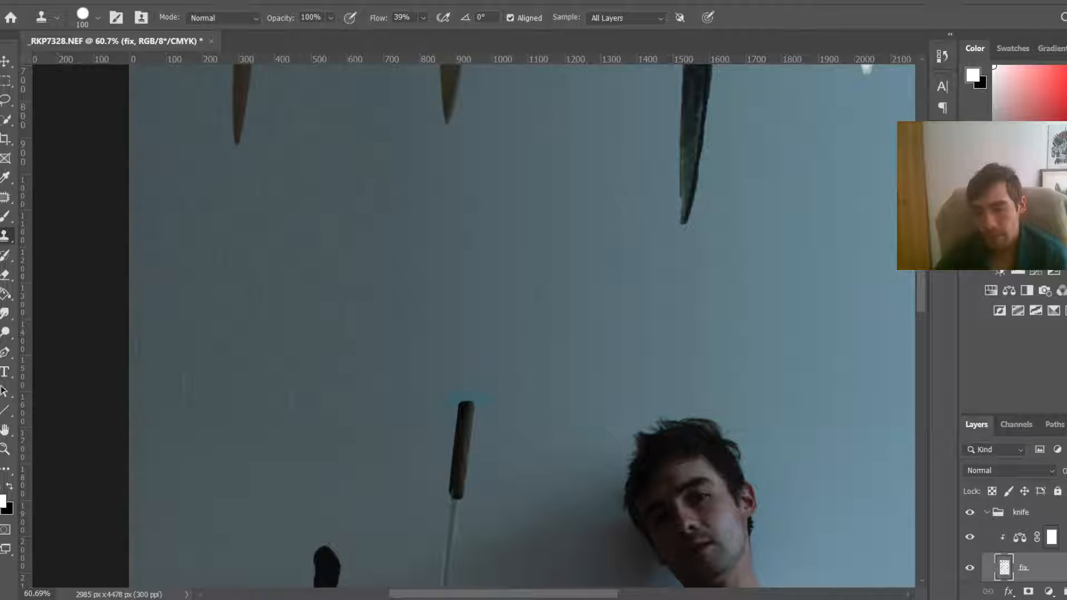
Step: Create a new layer, Layer 14, above and clone wall texture over the blue halo above the knife handle
{"action": "key", "text": "alt+bracketright"}
{"action": "key", "text": "ctrl+shift+alt+n"}
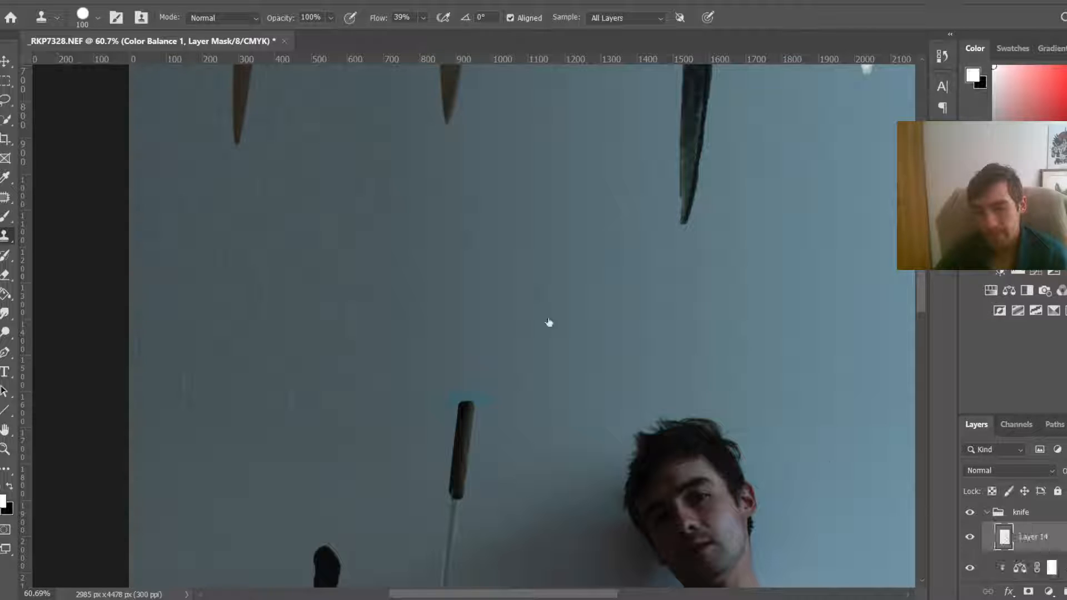
{"action": "left_click_drag", "start_coordinate": [530, 337], "coordinate": [540, 336]}
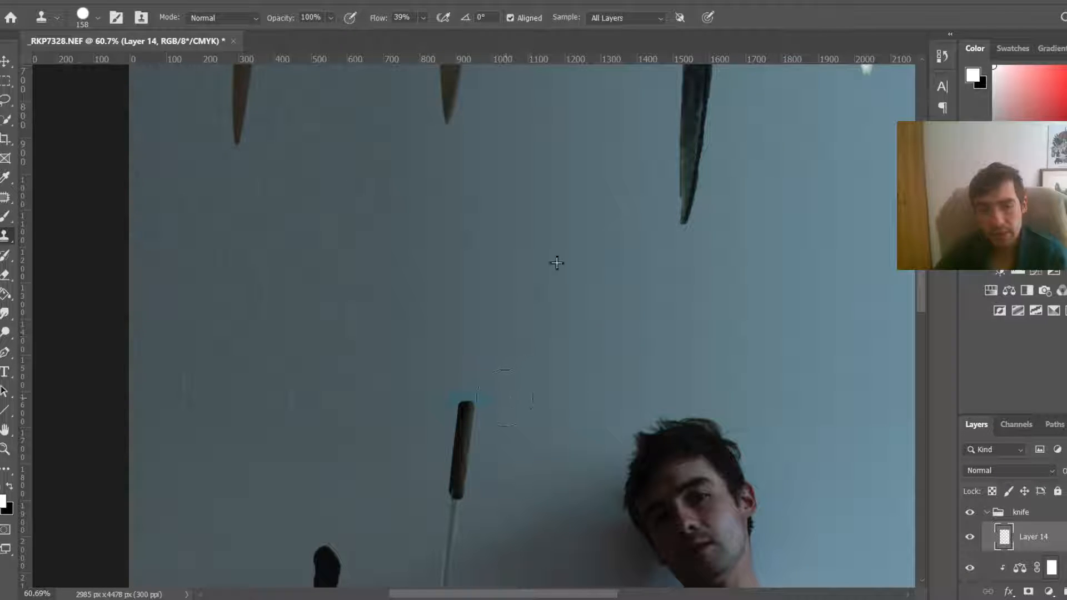
{"action": "mouse_move", "coordinate": [505, 397]}
{"action": "left_mouse_down"}
{"action": "mouse_move", "coordinate": [486, 373]}
{"action": "mouse_move", "coordinate": [427, 389]}
{"action": "mouse_move", "coordinate": [489, 392]}
{"action": "mouse_move", "coordinate": [477, 403]}
{"action": "left_mouse_up"}
{"action": "key", "text": "ctrl+z"}
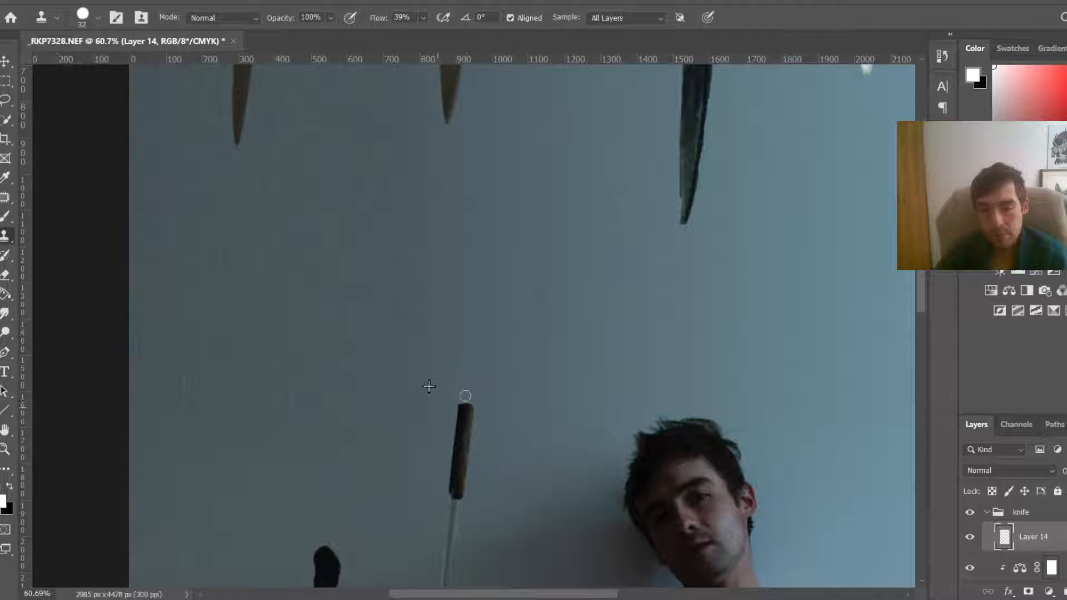
Step: Zoom around the knives and toggle the fix layer's visibility to compare the retouching
{"action": "scroll", "coordinate": [576, 380], "scroll_direction": "down", "scroll_amount": 3}
{"action": "scroll", "coordinate": [576, 380], "scroll_direction": "down", "scroll_amount": 2}
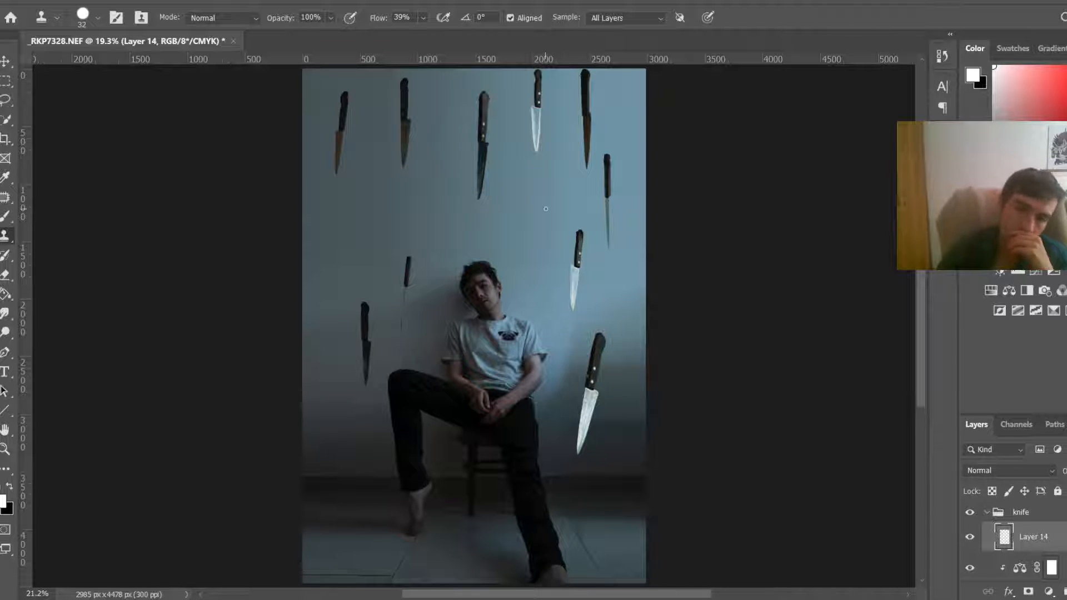
{"action": "scroll", "coordinate": [547, 190], "scroll_direction": "up", "scroll_amount": 3}
{"action": "scroll", "coordinate": [423, 325], "scroll_direction": "up", "scroll_amount": 5}
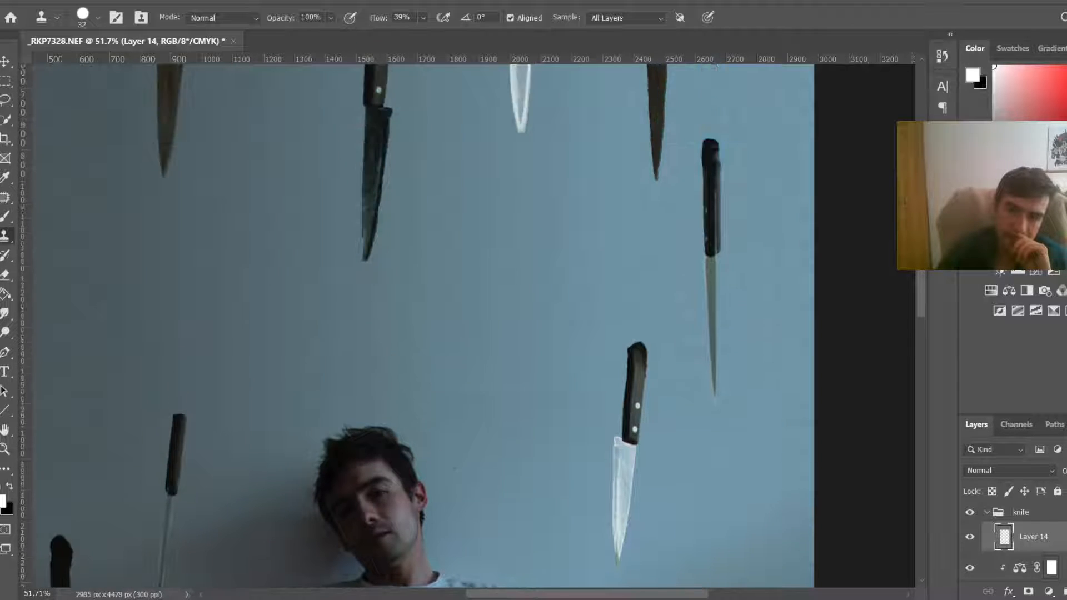
{"action": "scroll", "coordinate": [423, 325], "scroll_direction": "down", "scroll_amount": 5}
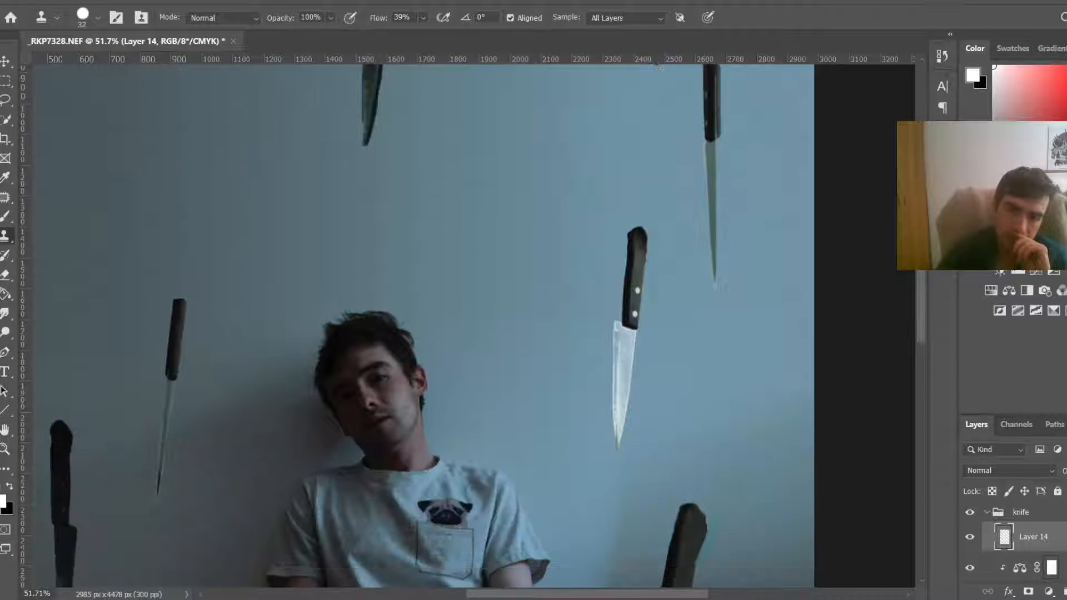
{"action": "scroll", "coordinate": [1017, 542], "scroll_direction": "down", "scroll_amount": 1}
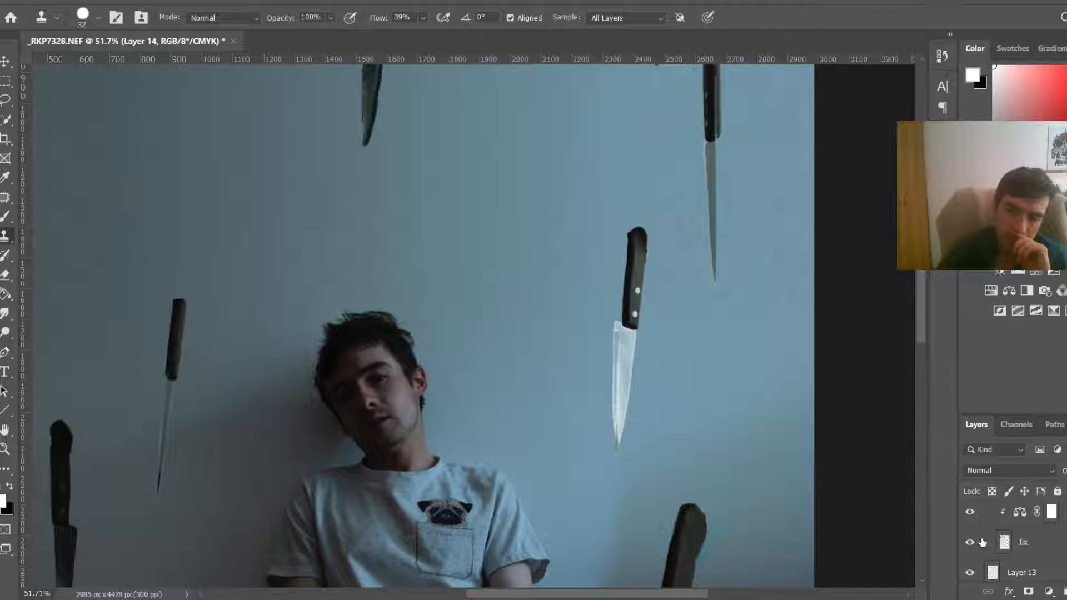
{"action": "left_click", "coordinate": [970, 543]}
{"action": "left_click", "coordinate": [971, 542]}
Step: Apply Levels to the fix layer with midtone 1.09 and output white level 143
{"action": "left_click", "coordinate": [1055, 547]}
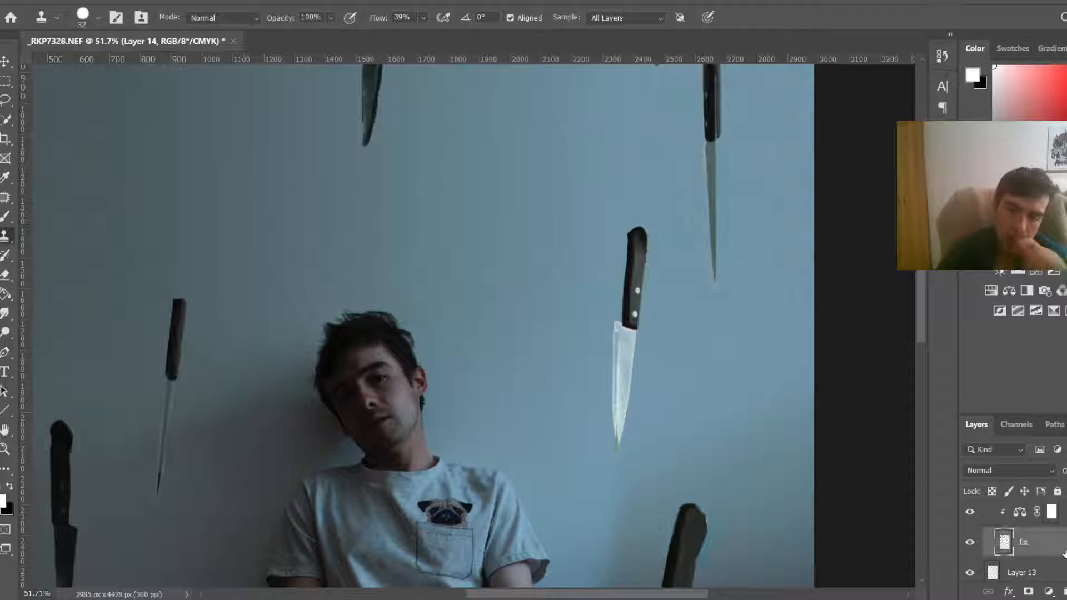
{"action": "key", "text": "ctrl+0"}
{"action": "key", "text": "ctrl+l"}
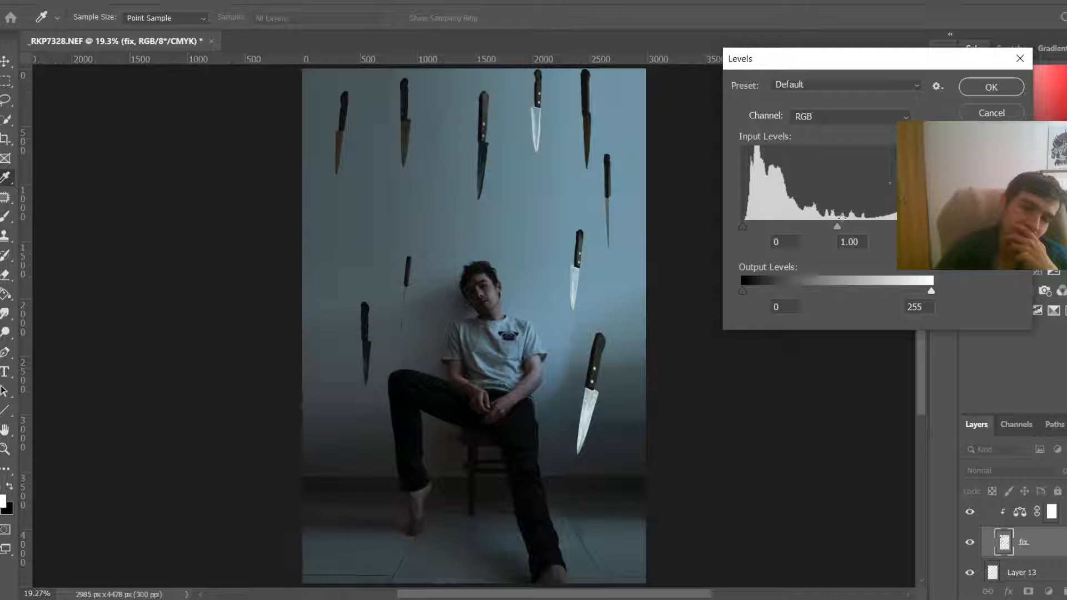
{"action": "left_click_drag", "start_coordinate": [856, 221], "coordinate": [831, 223]}
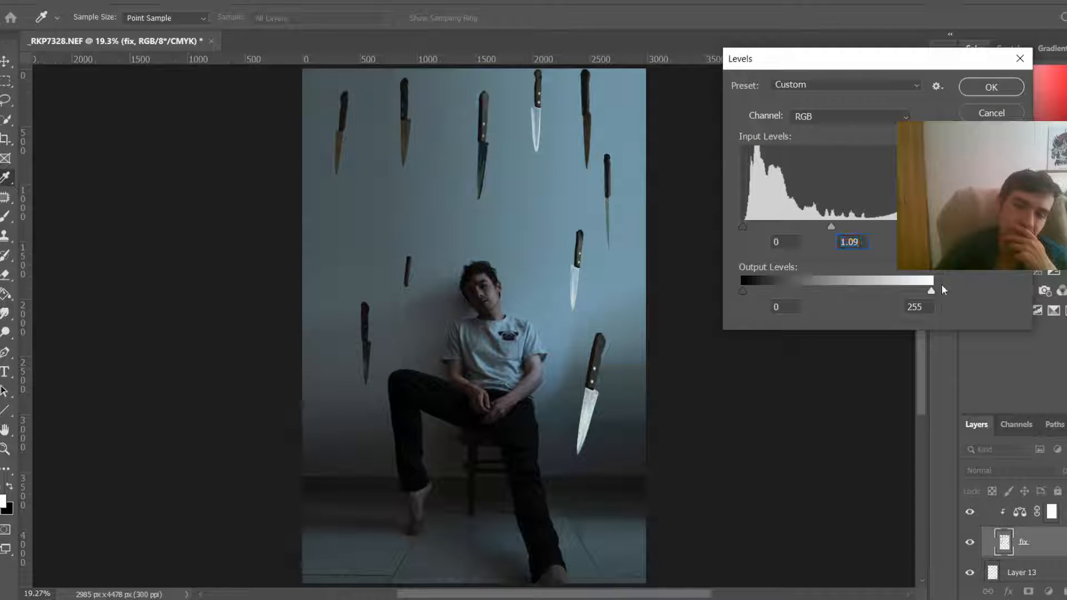
{"action": "left_click_drag", "start_coordinate": [931, 291], "coordinate": [849, 275]}
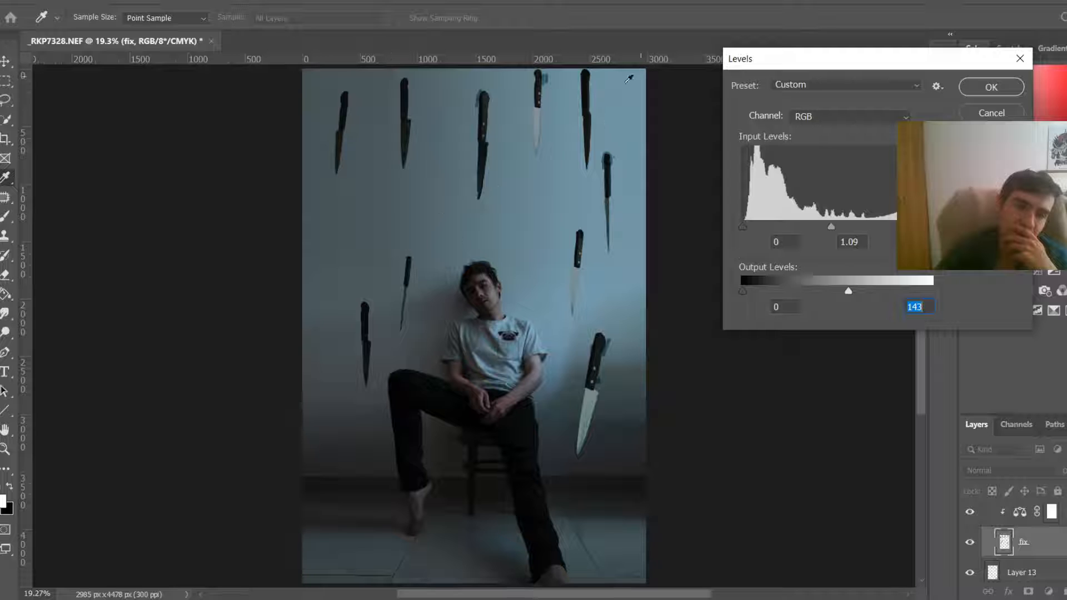
{"action": "left_click", "coordinate": [992, 88]}
Step: With the Clone Stamp on Layer 14, clone wall texture over the blue halo beside the top white-bladed knife's handle
{"action": "key", "text": "s"}
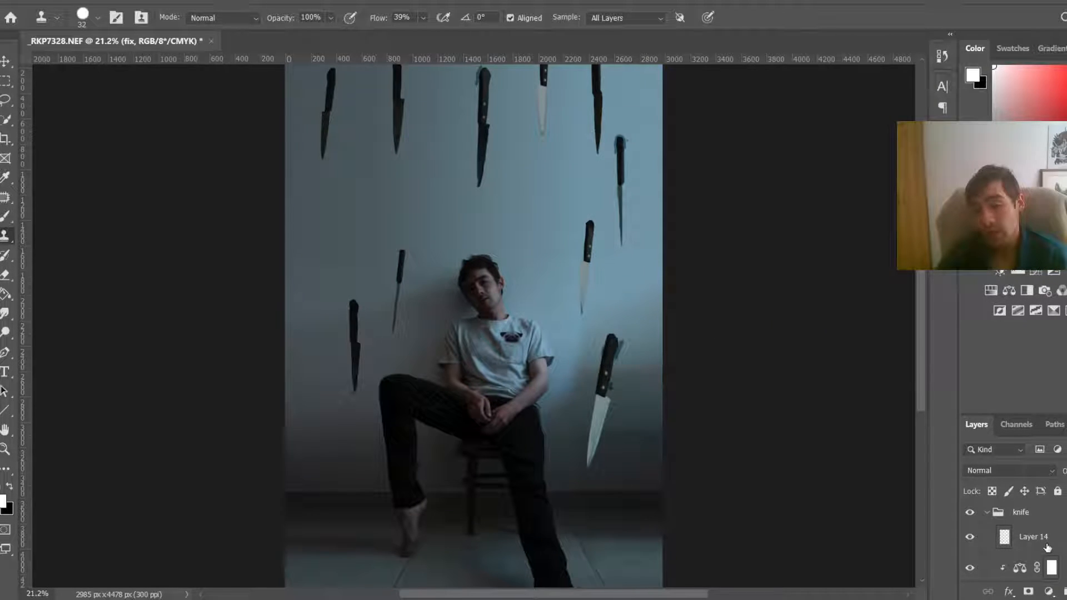
{"action": "left_click", "coordinate": [1046, 547]}
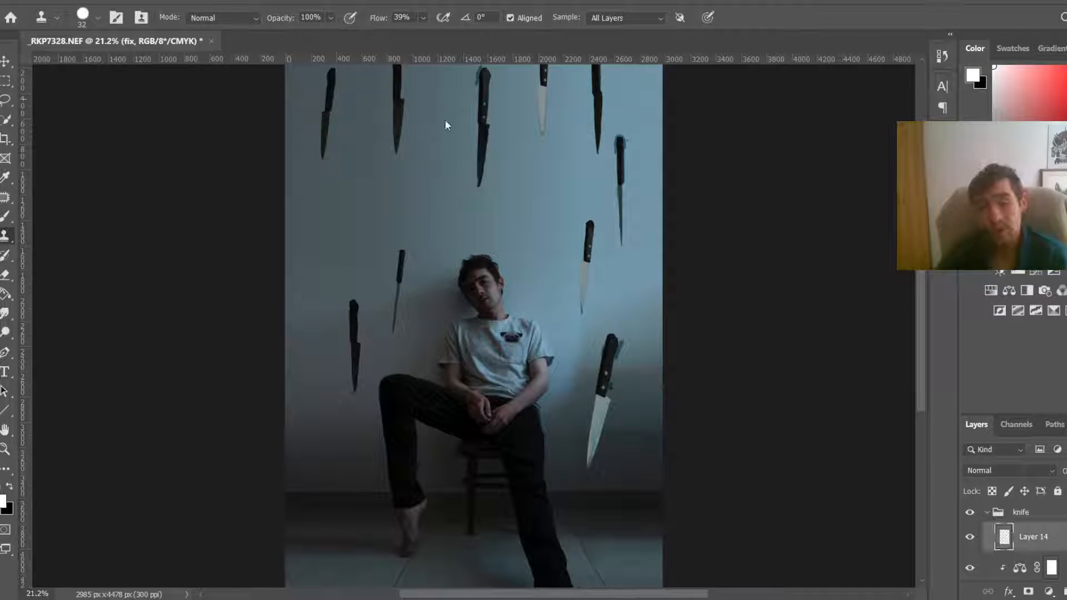
{"action": "scroll", "coordinate": [500, 191], "scroll_direction": "up", "scroll_amount": 4}
{"action": "scroll", "coordinate": [738, 353], "scroll_direction": "down", "scroll_amount": 3}
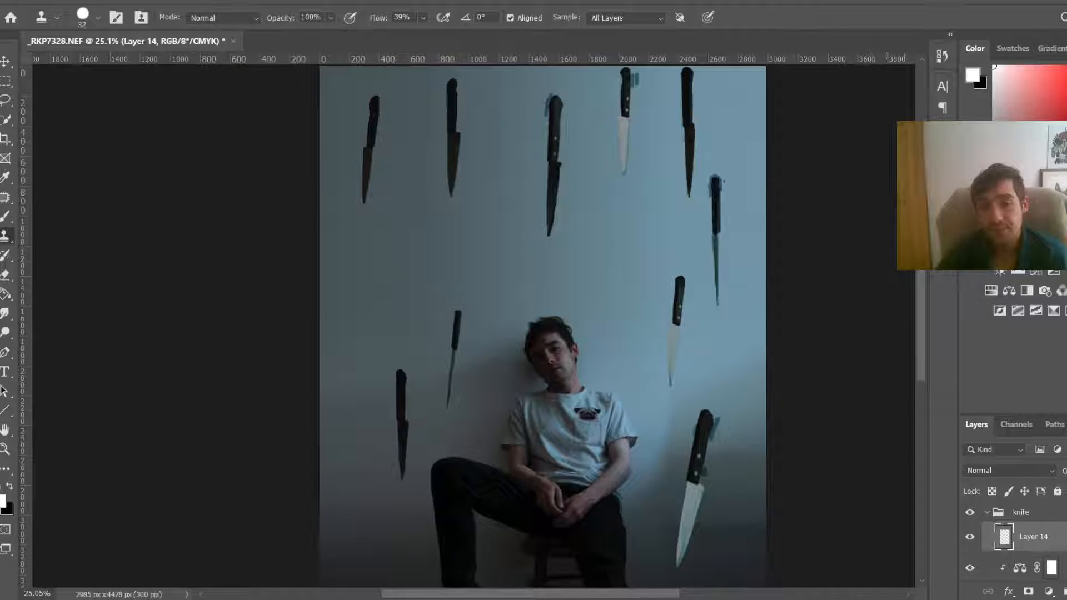
{"action": "scroll", "coordinate": [643, 336], "scroll_direction": "up", "scroll_amount": 3}
{"action": "scroll", "coordinate": [644, 336], "scroll_direction": "up", "scroll_amount": 3}
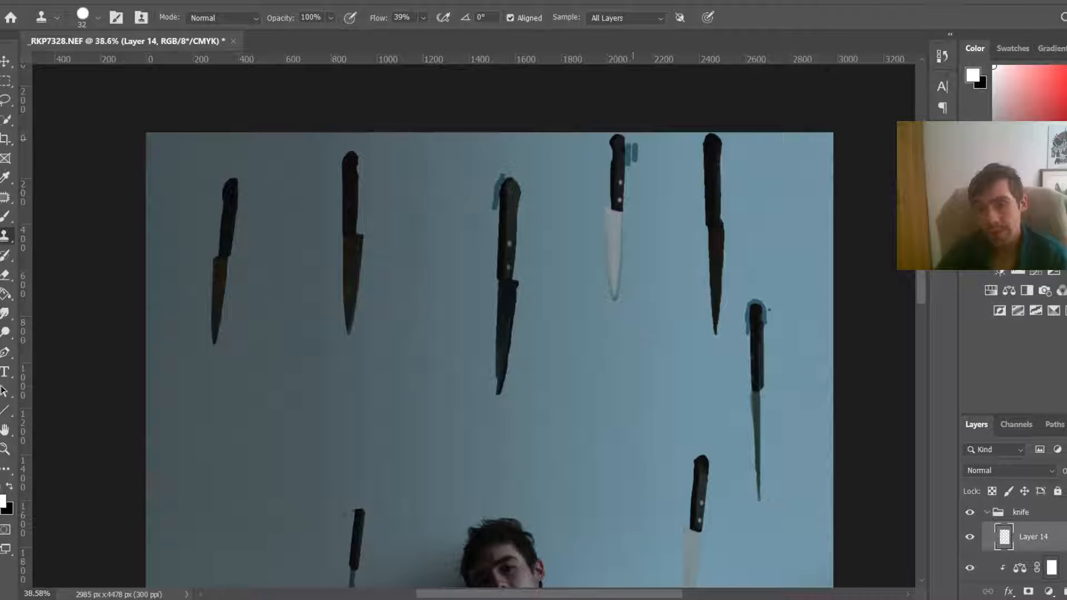
{"action": "mouse_move", "coordinate": [658, 196]}
{"action": "left_mouse_down"}
{"action": "mouse_move", "coordinate": [685, 192]}
{"action": "mouse_move", "coordinate": [643, 180]}
{"action": "mouse_move", "coordinate": [614, 142]}
{"action": "mouse_move", "coordinate": [662, 137]}
{"action": "mouse_move", "coordinate": [593, 136]}
{"action": "mouse_move", "coordinate": [591, 161]}
{"action": "left_mouse_up"}
Step: Undo a first stroke and re-clone wall texture over the blue halo left of the neighbouring knife's handle
{"action": "scroll", "coordinate": [671, 180], "scroll_direction": "up", "scroll_amount": 5}
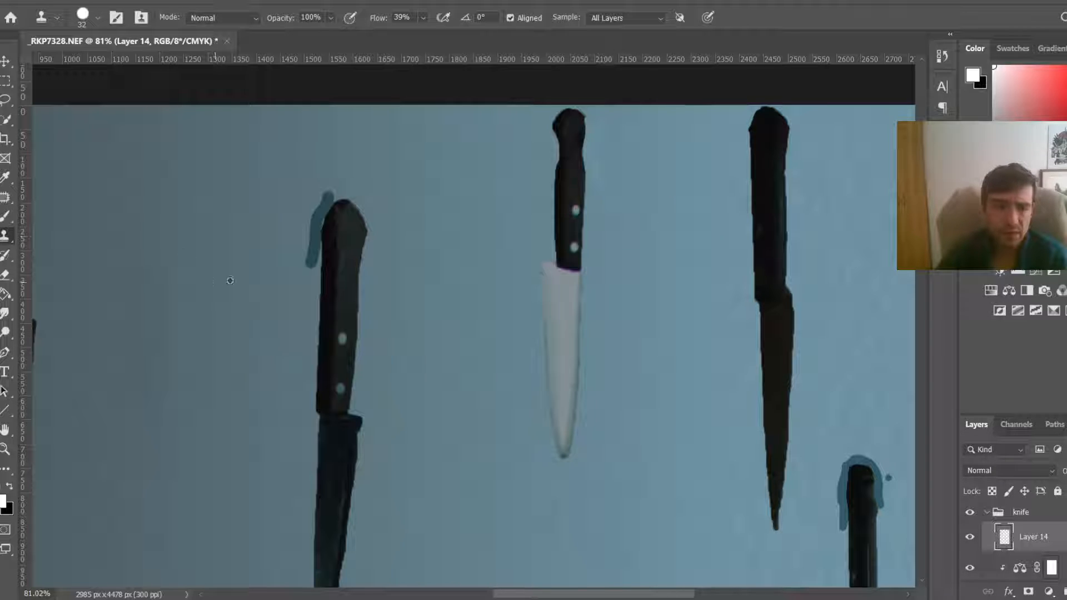
{"action": "left_click_drag", "start_coordinate": [304, 267], "coordinate": [309, 248]}
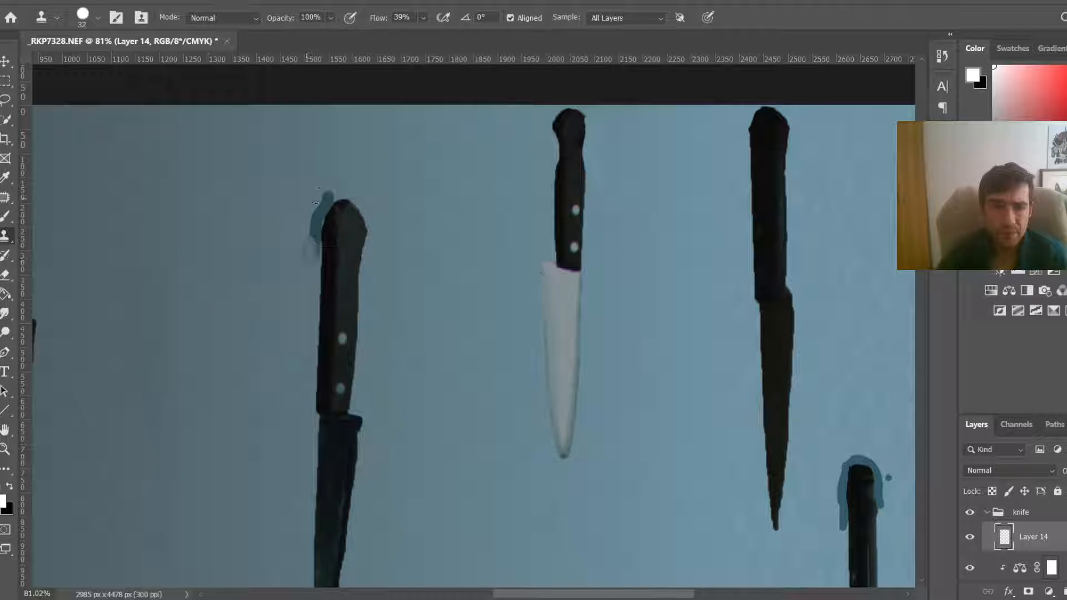
{"action": "key", "text": "ctrl+z"}
{"action": "left_click_drag", "start_coordinate": [328, 182], "coordinate": [310, 262]}
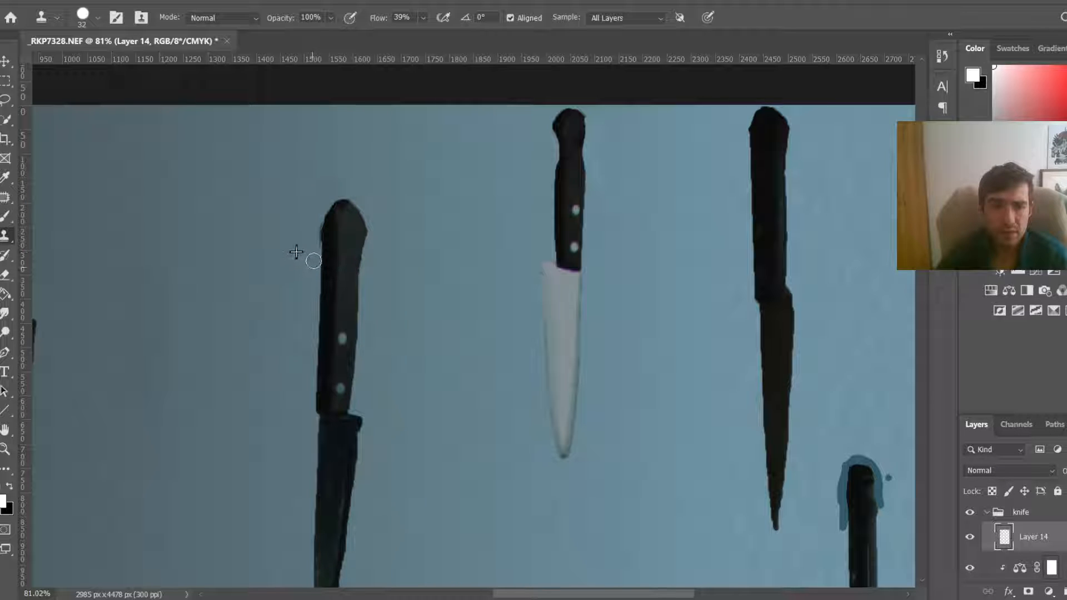
Step: Clone wall texture over the blue halos around the handle of the large lower-right knife
{"action": "scroll", "coordinate": [861, 361], "scroll_direction": "down", "scroll_amount": 3}
{"action": "scroll", "coordinate": [951, 405], "scroll_direction": "up", "scroll_amount": 3}
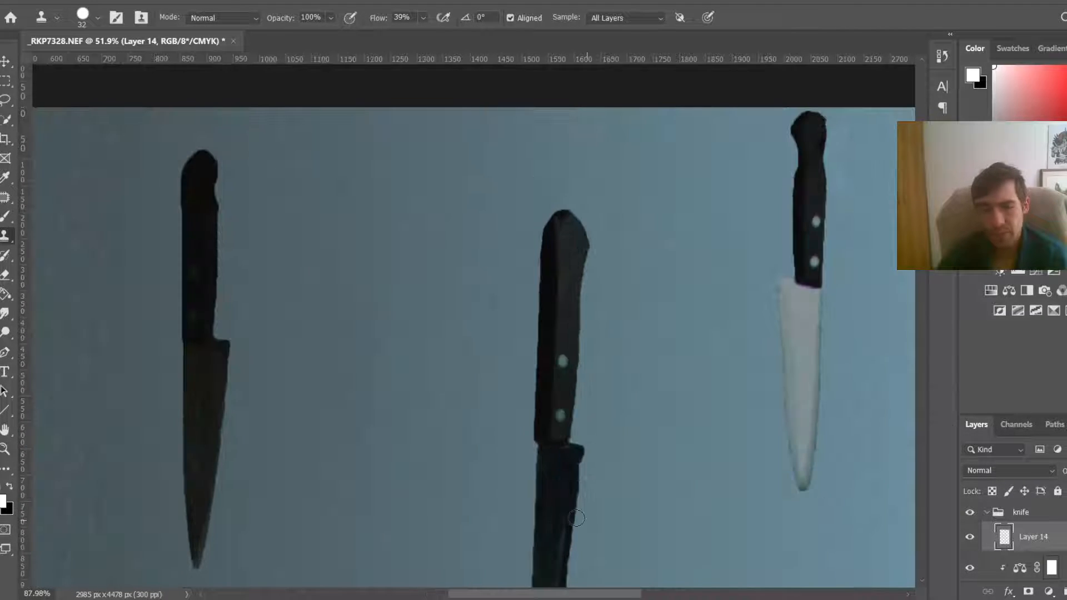
{"action": "scroll", "coordinate": [574, 489], "scroll_direction": "down", "scroll_amount": 5}
{"action": "left_click_drag", "start_coordinate": [921, 244], "coordinate": [933, 297]}
{"action": "key", "text": "ctrl+0"}
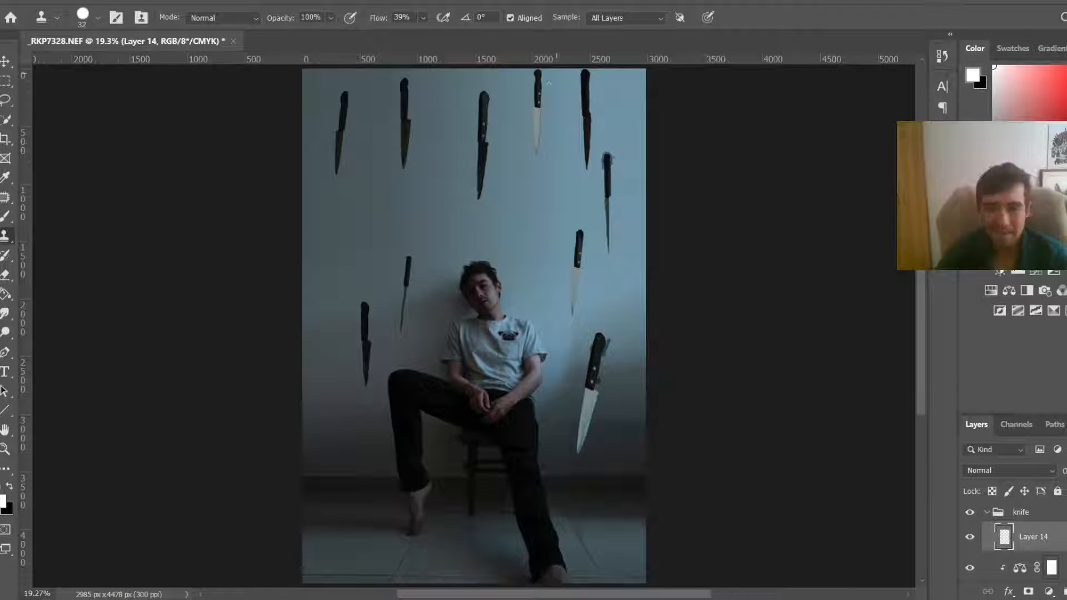
{"action": "scroll", "coordinate": [589, 312], "scroll_direction": "up", "scroll_amount": 6}
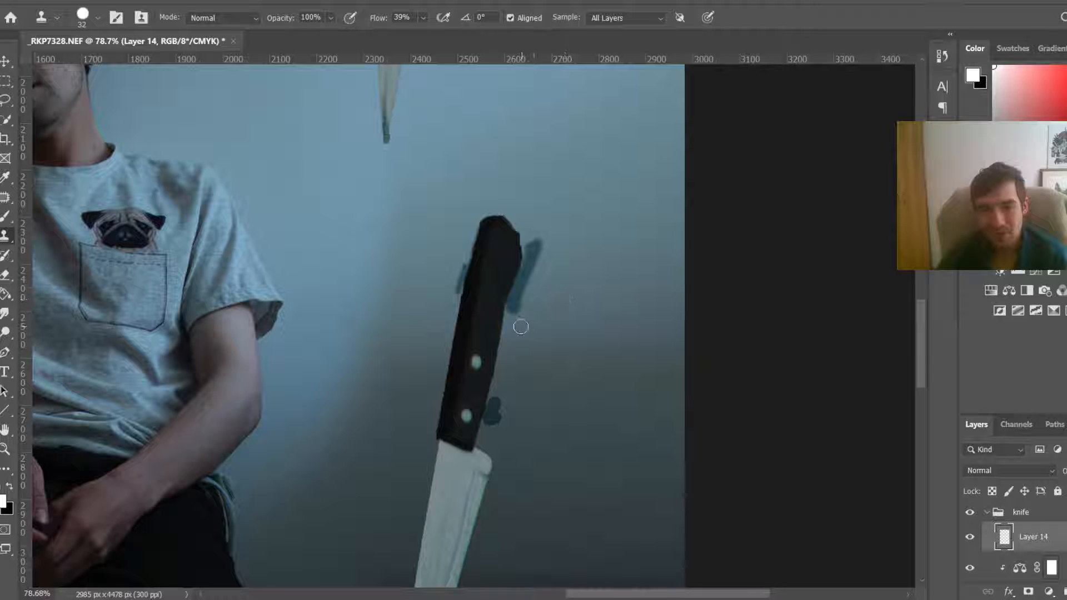
{"action": "mouse_move", "coordinate": [521, 327]}
{"action": "left_mouse_down"}
{"action": "mouse_move", "coordinate": [512, 303]}
{"action": "mouse_move", "coordinate": [531, 249]}
{"action": "mouse_move", "coordinate": [509, 351]}
{"action": "left_mouse_up"}
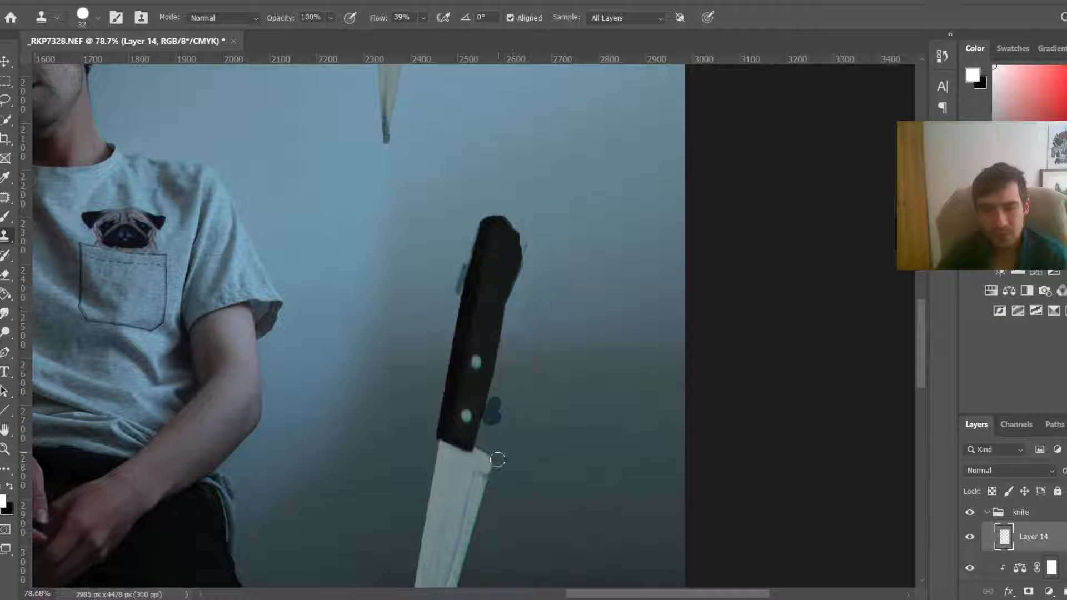
{"action": "left_click_drag", "start_coordinate": [492, 431], "coordinate": [500, 401]}
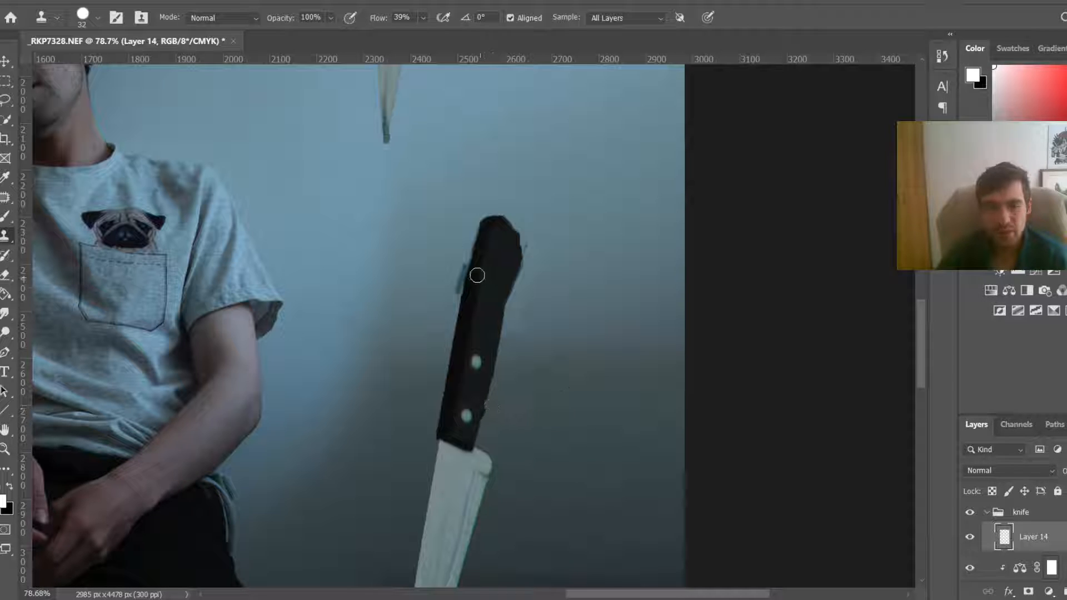
{"action": "mouse_move", "coordinate": [444, 293]}
{"action": "left_mouse_down"}
{"action": "mouse_move", "coordinate": [458, 245]}
{"action": "mouse_move", "coordinate": [451, 293]}
{"action": "left_mouse_up"}
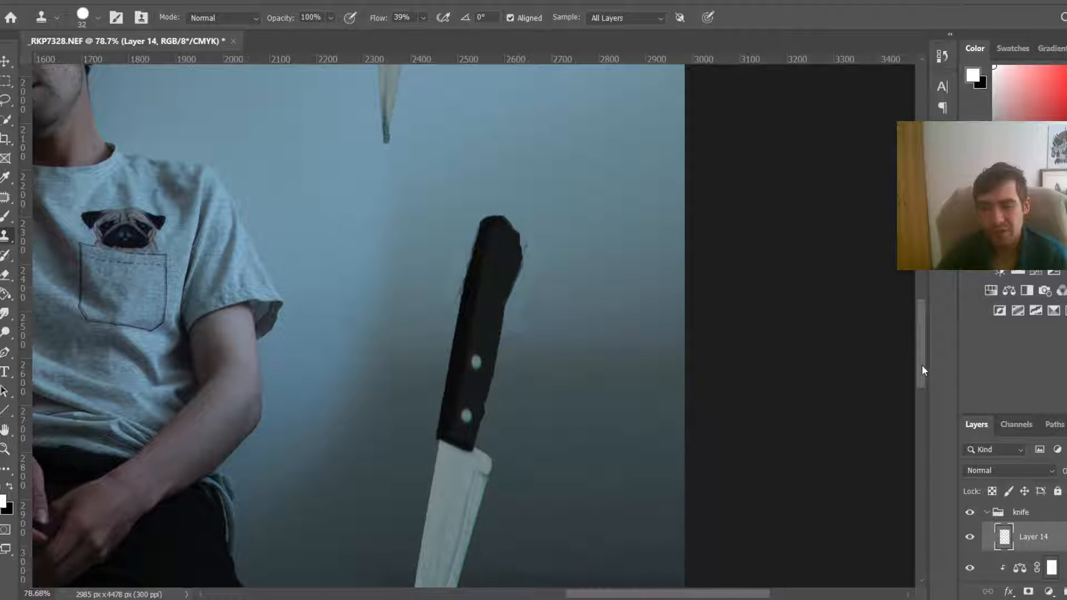
Step: Clone away the blue halo around the top of the tall right-hand knife's handle
{"action": "mouse_move", "coordinate": [921, 370]}
{"action": "left_mouse_down"}
{"action": "mouse_move", "coordinate": [907, 281]}
{"action": "mouse_move", "coordinate": [920, 139]}
{"action": "left_mouse_up"}
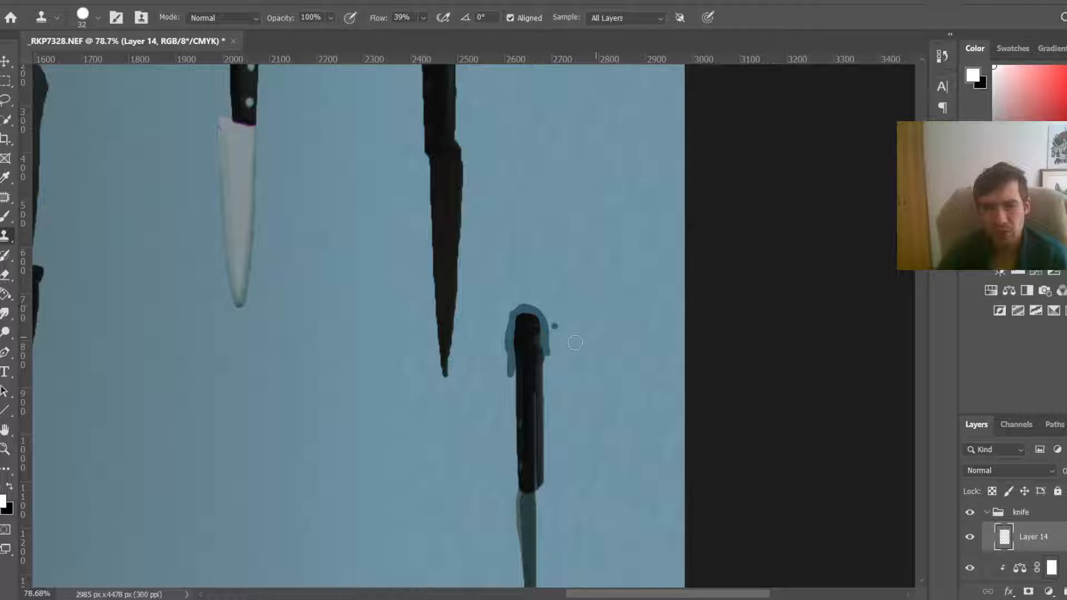
{"action": "mouse_move", "coordinate": [560, 354]}
{"action": "left_mouse_down"}
{"action": "mouse_move", "coordinate": [564, 320]}
{"action": "mouse_move", "coordinate": [556, 348]}
{"action": "left_mouse_up"}
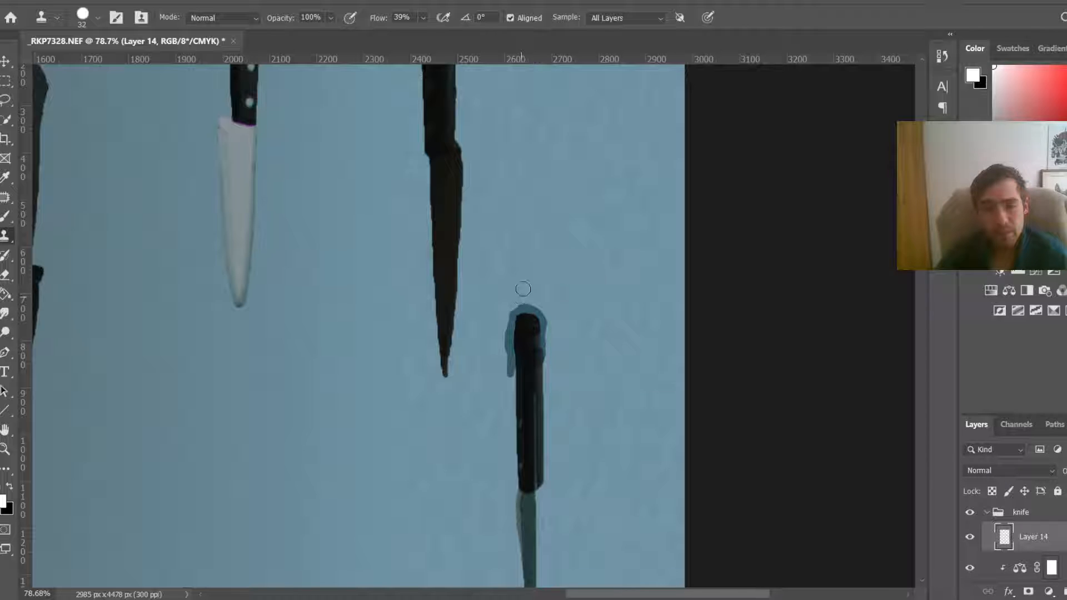
{"action": "mouse_move", "coordinate": [520, 300]}
{"action": "left_mouse_down"}
{"action": "mouse_move", "coordinate": [502, 345]}
{"action": "mouse_move", "coordinate": [511, 366]}
{"action": "mouse_move", "coordinate": [508, 343]}
{"action": "mouse_move", "coordinate": [530, 307]}
{"action": "mouse_move", "coordinate": [549, 324]}
{"action": "mouse_move", "coordinate": [546, 342]}
{"action": "mouse_move", "coordinate": [543, 305]}
{"action": "mouse_move", "coordinate": [524, 311]}
{"action": "mouse_move", "coordinate": [550, 313]}
{"action": "left_mouse_up"}
Step: Zoom out and toggle Layer 14 and the layer below on and off to compare the cleanup
{"action": "scroll", "coordinate": [549, 313], "scroll_direction": "down", "scroll_amount": 10}
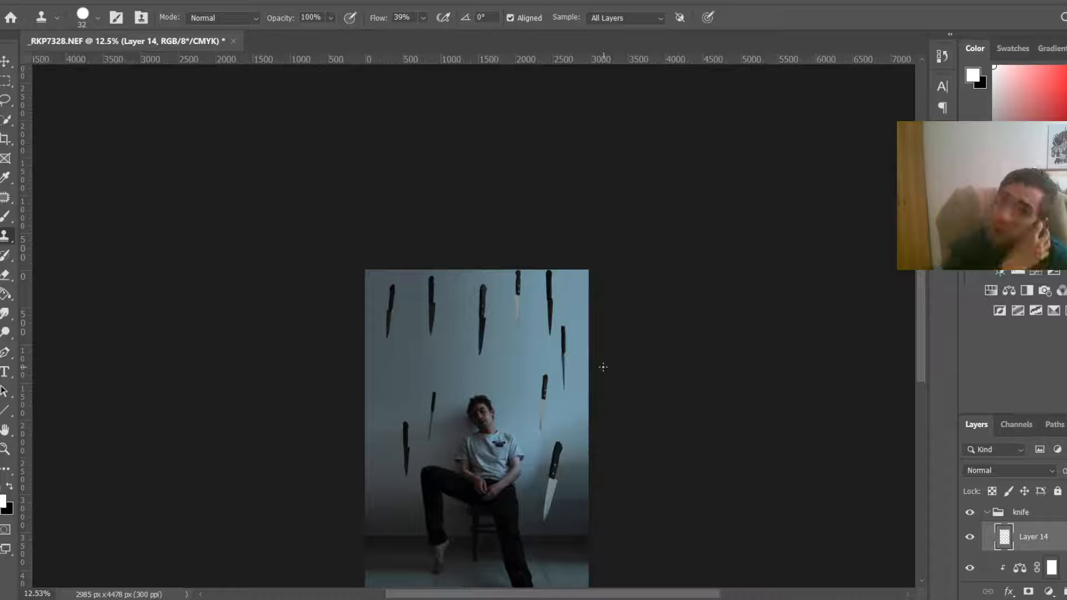
{"action": "scroll", "coordinate": [603, 367], "scroll_direction": "up", "scroll_amount": 2}
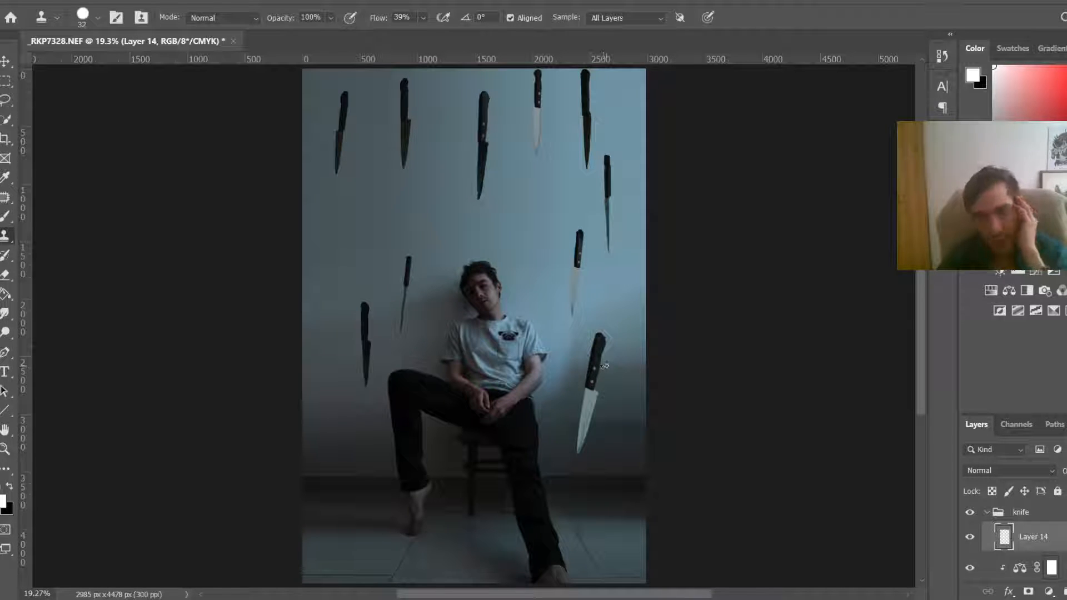
{"action": "scroll", "coordinate": [608, 364], "scroll_direction": "down", "scroll_amount": 4}
{"action": "scroll", "coordinate": [608, 364], "scroll_direction": "up", "scroll_amount": 2}
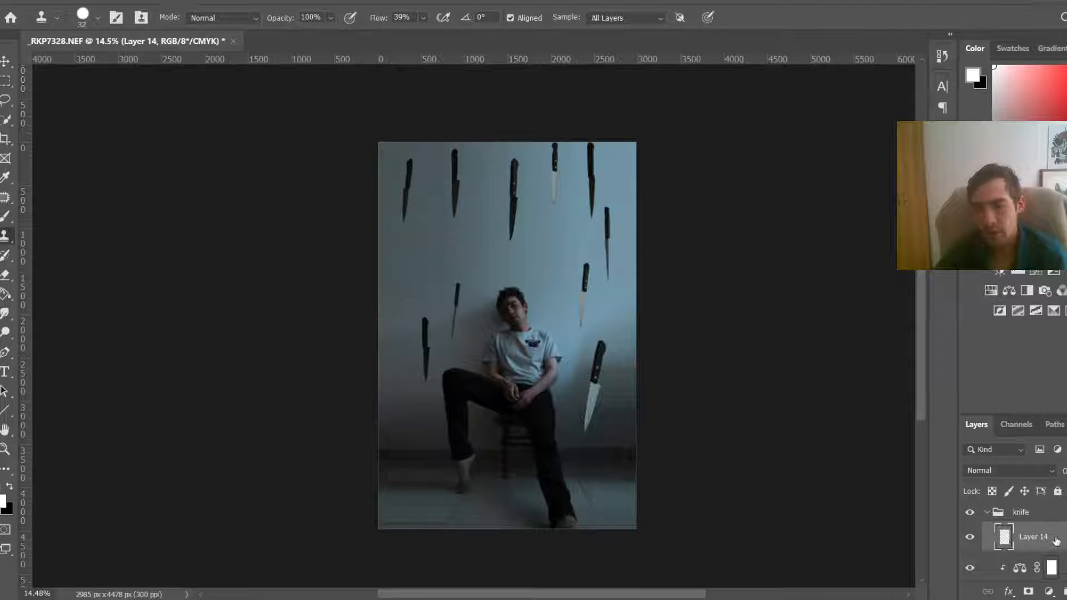
{"action": "left_click", "coordinate": [973, 538]}
{"action": "left_click", "coordinate": [972, 537]}
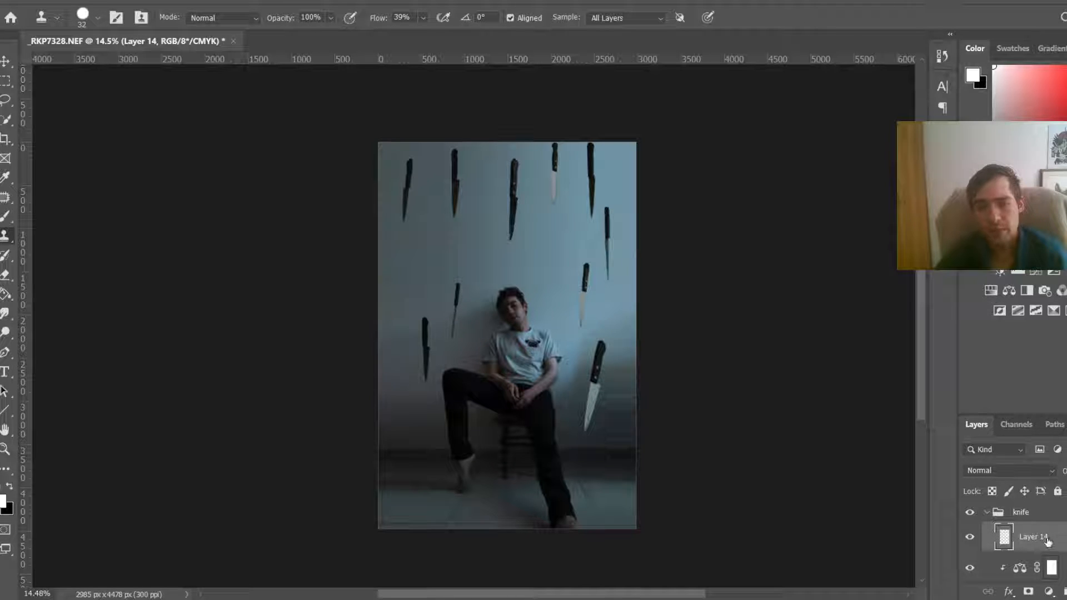
{"action": "scroll", "coordinate": [1048, 542], "scroll_direction": "down", "scroll_amount": 2}
{"action": "left_click", "coordinate": [972, 563]}
{"action": "left_click", "coordinate": [972, 562]}
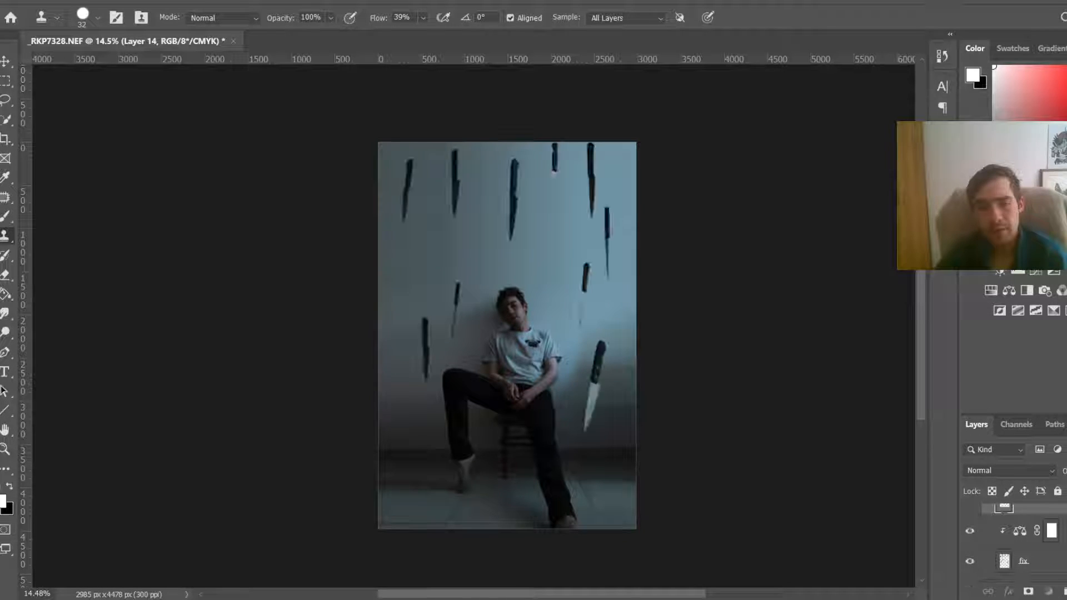
{"action": "left_click", "coordinate": [1038, 553]}
{"action": "left_click", "coordinate": [213, 5]}
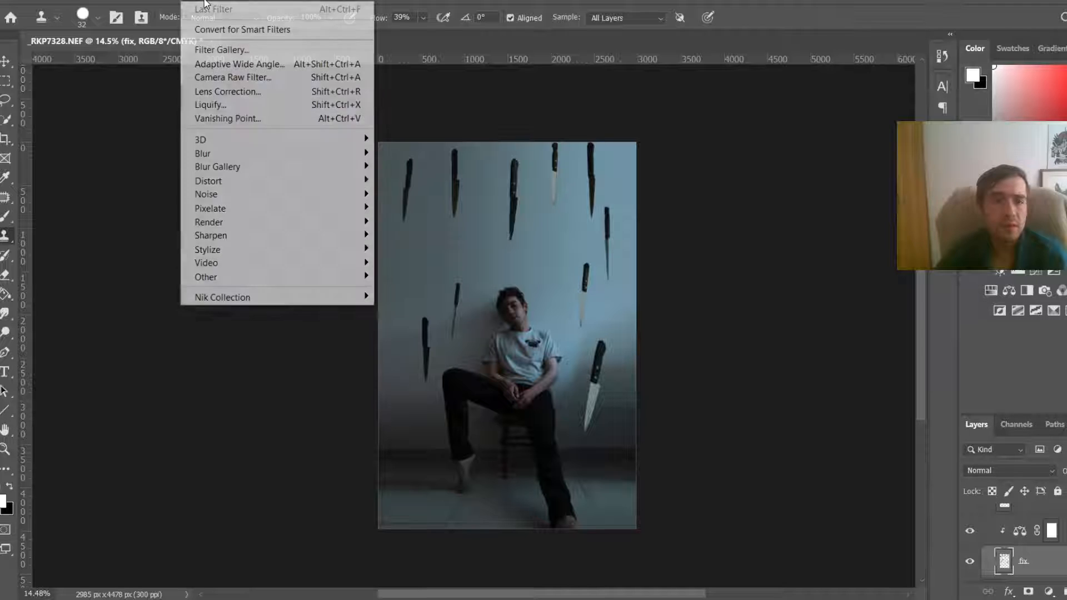
{"action": "mouse_move", "coordinate": [279, 156]}
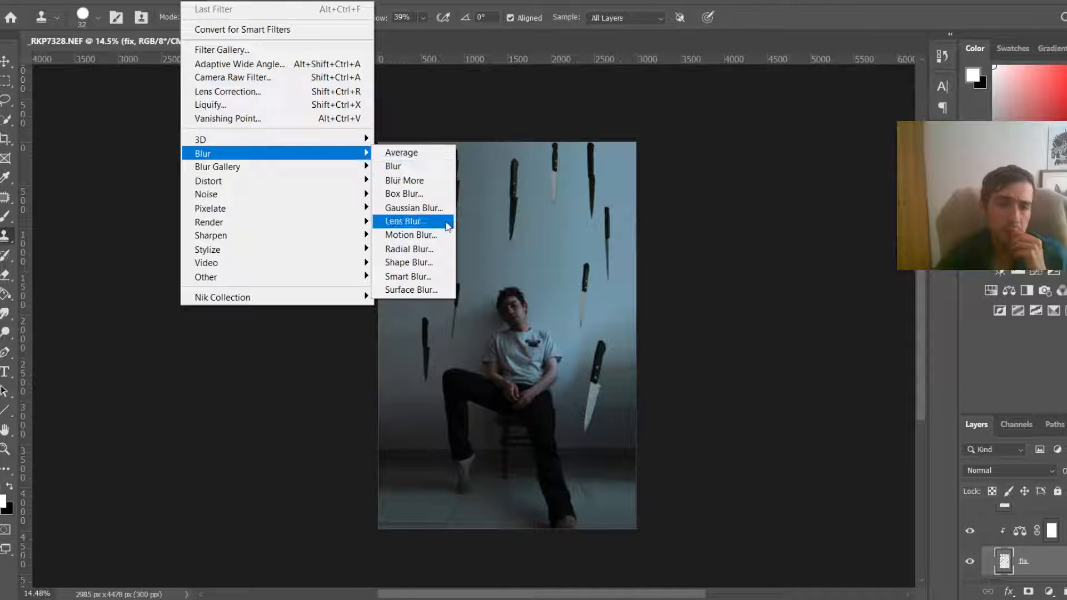
{"action": "left_click", "coordinate": [448, 235]}
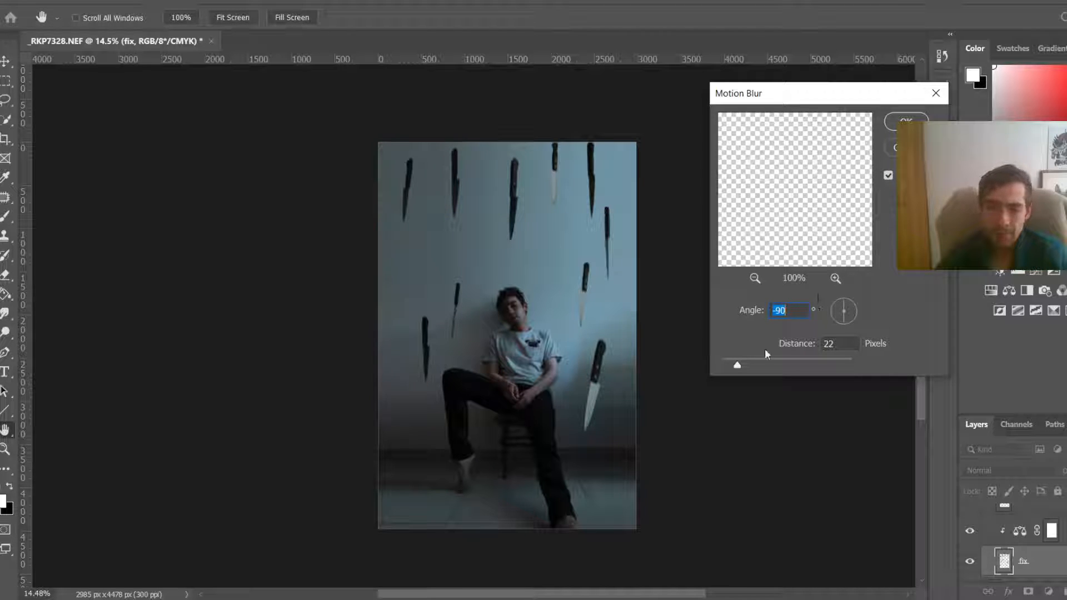
{"action": "left_click_drag", "start_coordinate": [729, 366], "coordinate": [785, 365]}
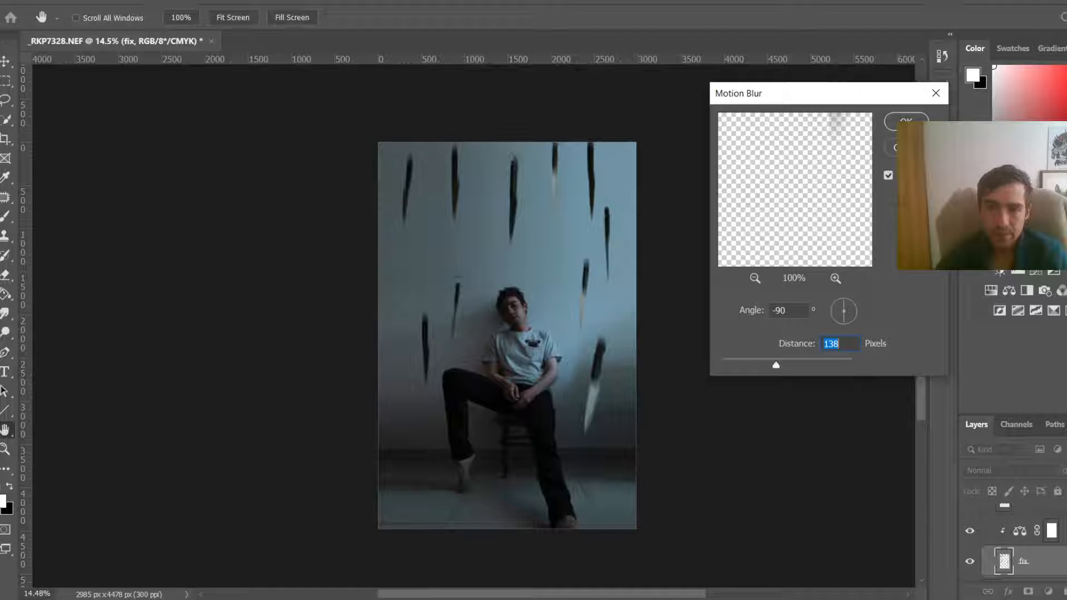
{"action": "key", "text": "Escape"}
Step: Duplicate the fix layer and reselect the original fix layer
{"action": "key", "text": "s"}
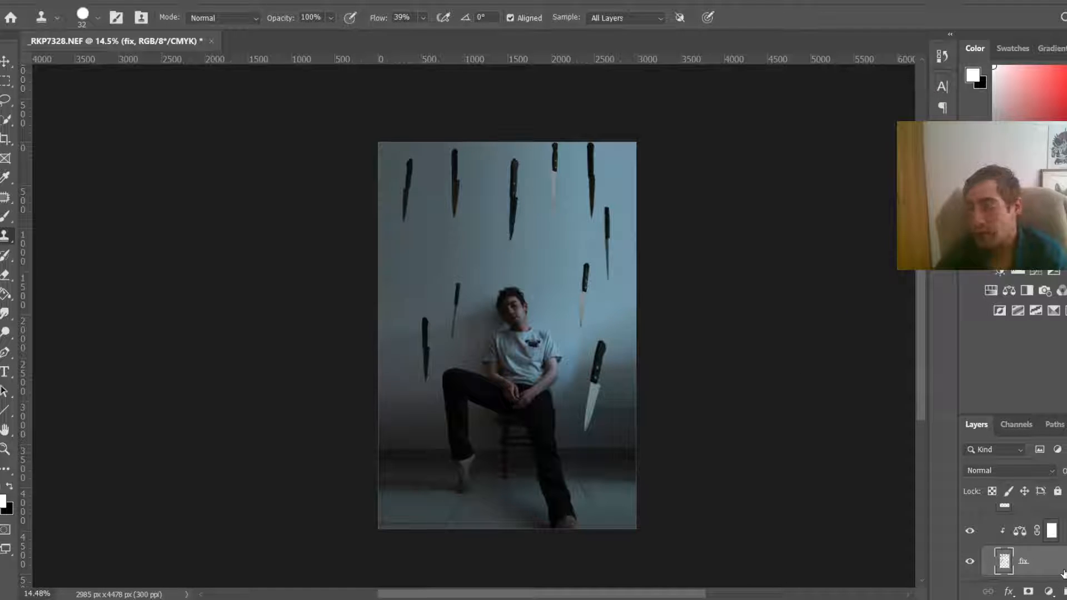
{"action": "key", "text": "ctrl+j"}
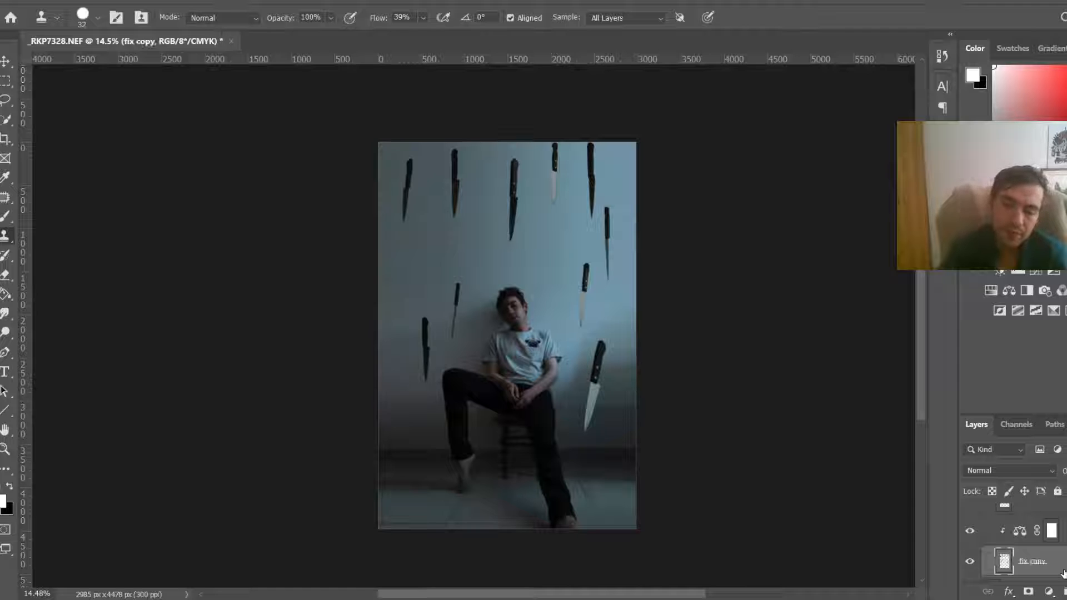
{"action": "scroll", "coordinate": [1063, 573], "scroll_direction": "down", "scroll_amount": 1}
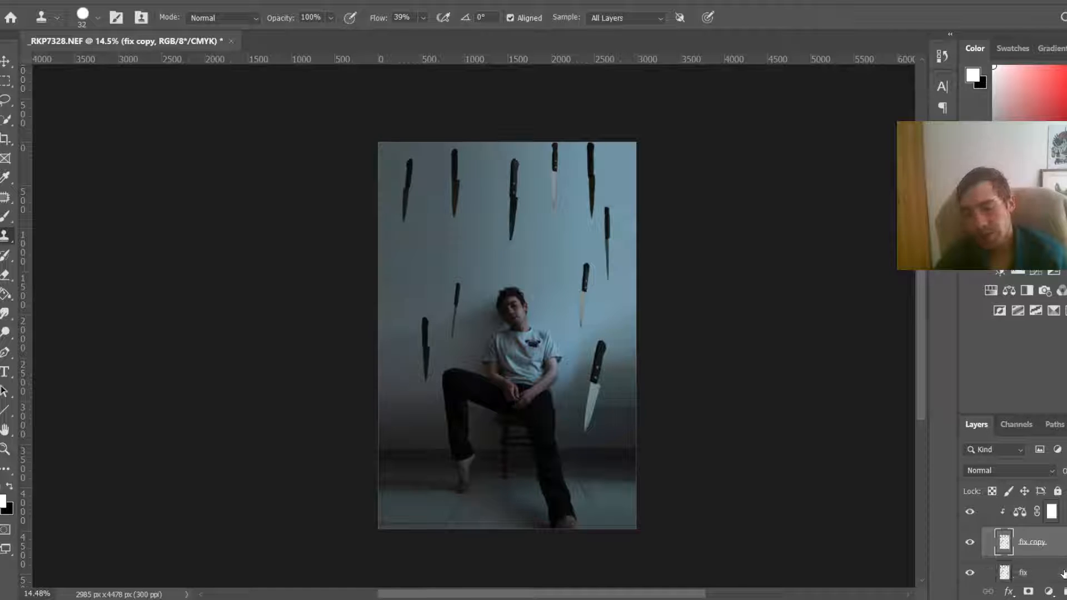
{"action": "left_click", "coordinate": [1063, 574]}
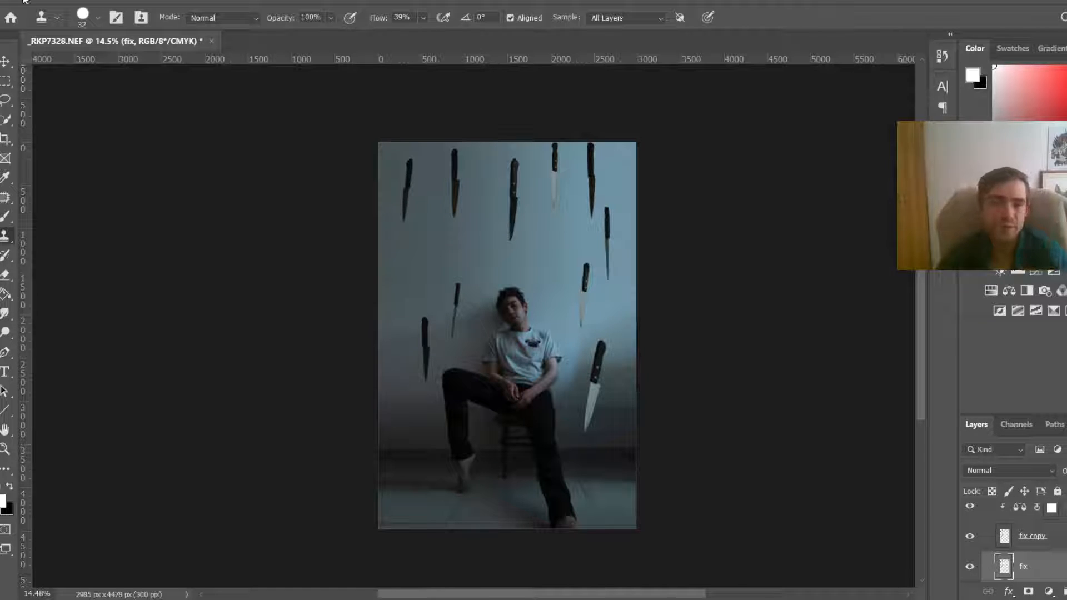
{"action": "left_click", "coordinate": [192, 1]}
{"action": "mouse_move", "coordinate": [275, 155]}
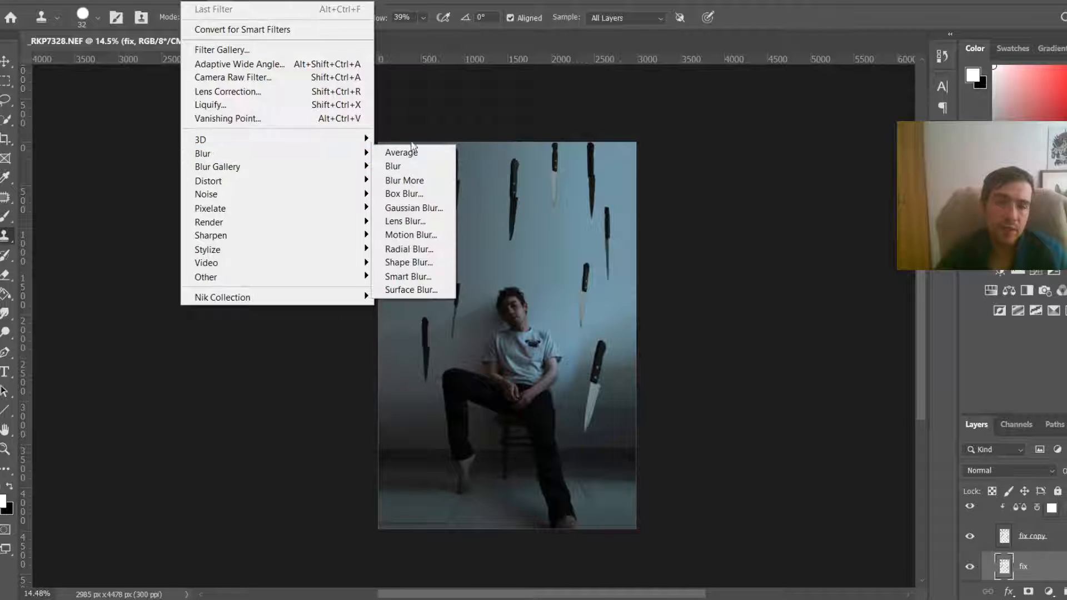
{"action": "left_click", "coordinate": [446, 233]}
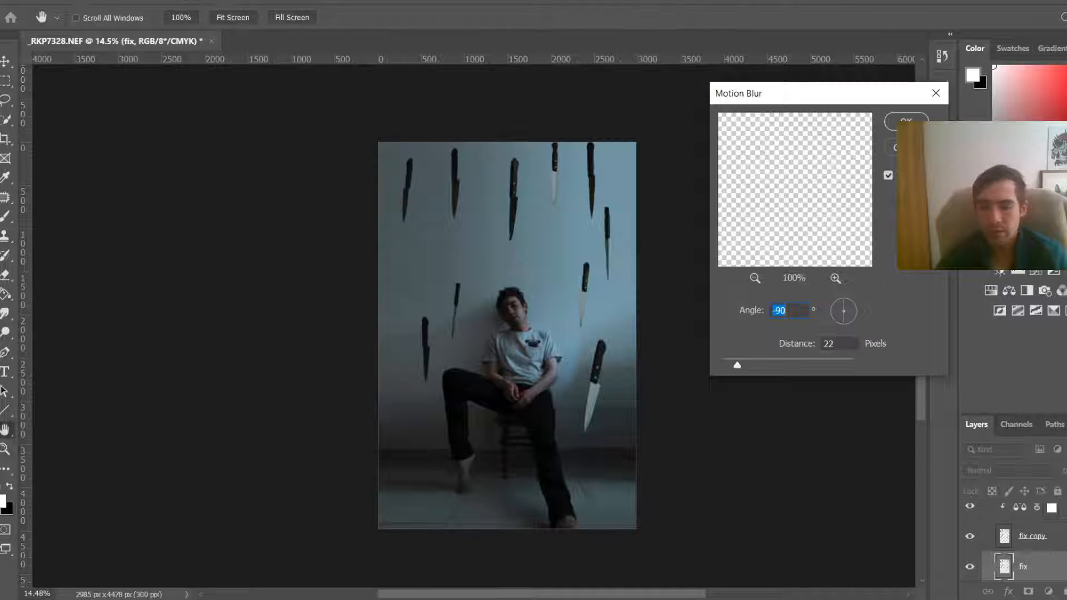
{"action": "key", "text": "Escape"}
{"action": "key", "text": "s"}
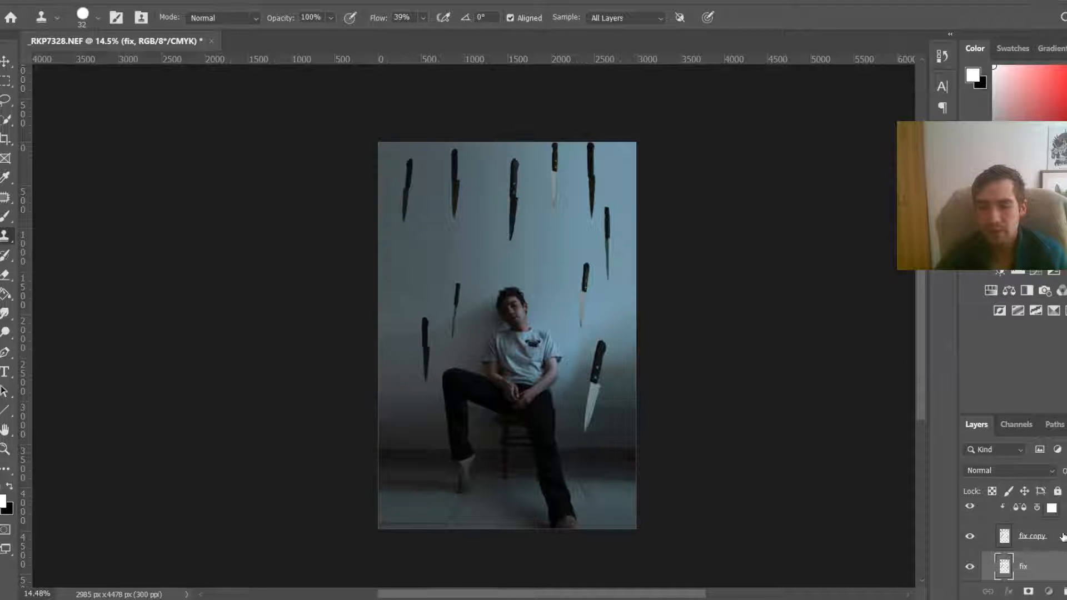
Step: Apply a Motion Blur to the fix copy layer with angle -90 and distance 145 pixels
{"action": "left_click", "coordinate": [1045, 537]}
{"action": "left_click", "coordinate": [184, 1]}
{"action": "mouse_move", "coordinate": [269, 153]}
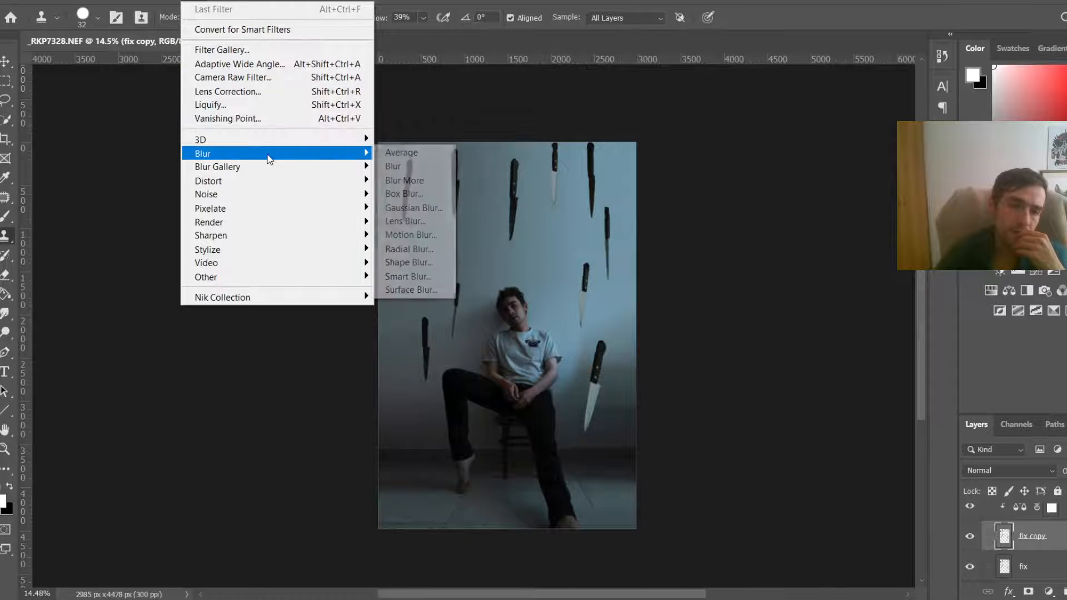
{"action": "left_click", "coordinate": [425, 236]}
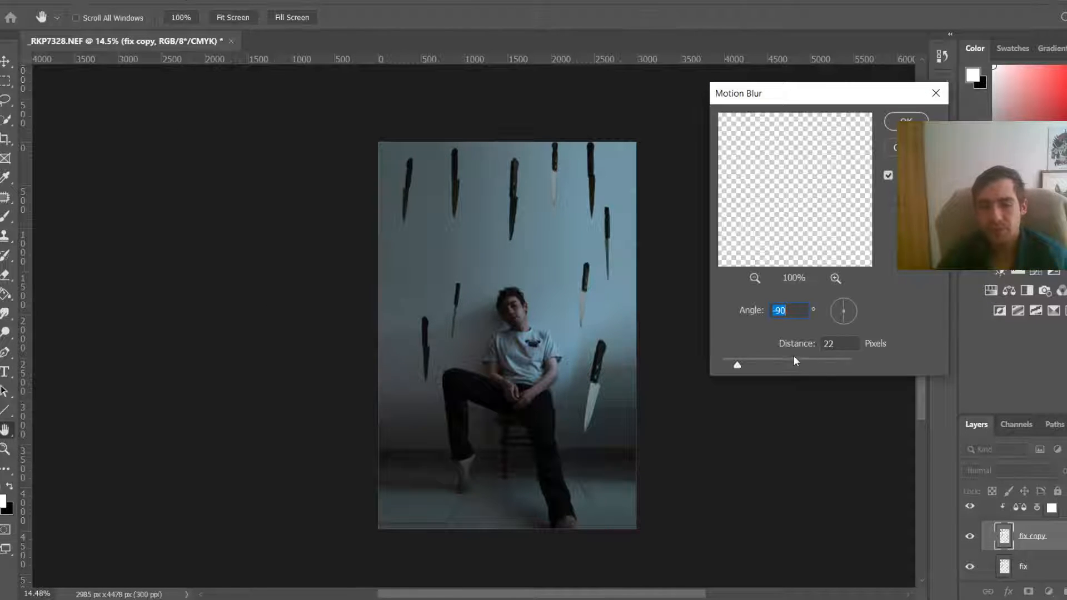
{"action": "mouse_move", "coordinate": [778, 361]}
{"action": "left_mouse_down"}
{"action": "mouse_move", "coordinate": [763, 363]}
{"action": "mouse_move", "coordinate": [793, 359]}
{"action": "mouse_move", "coordinate": [782, 359]}
{"action": "left_mouse_up"}
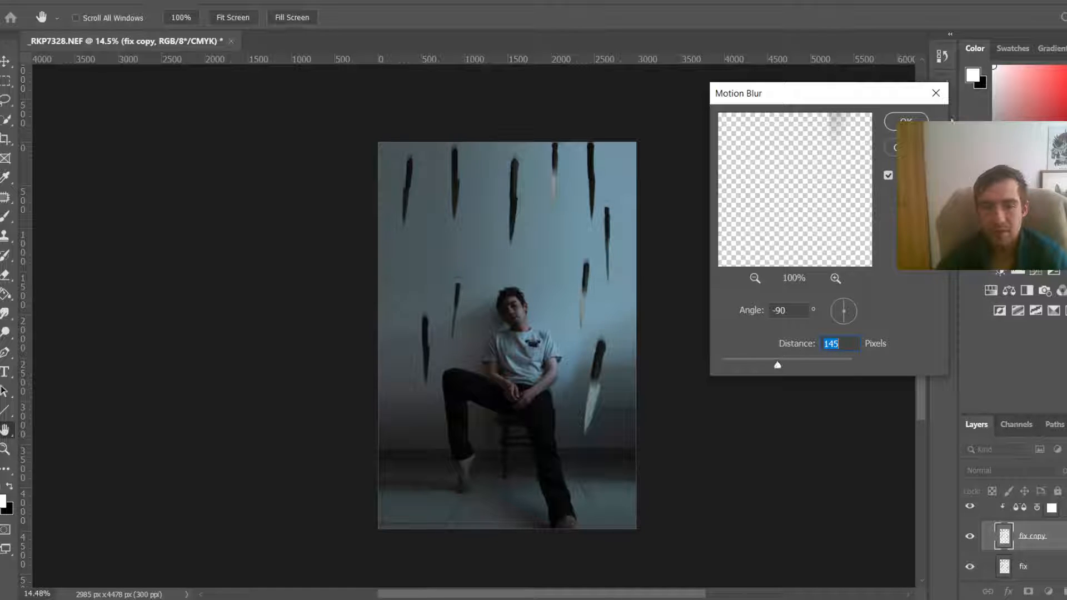
{"action": "key", "text": "Return"}
{"action": "key", "text": "s"}
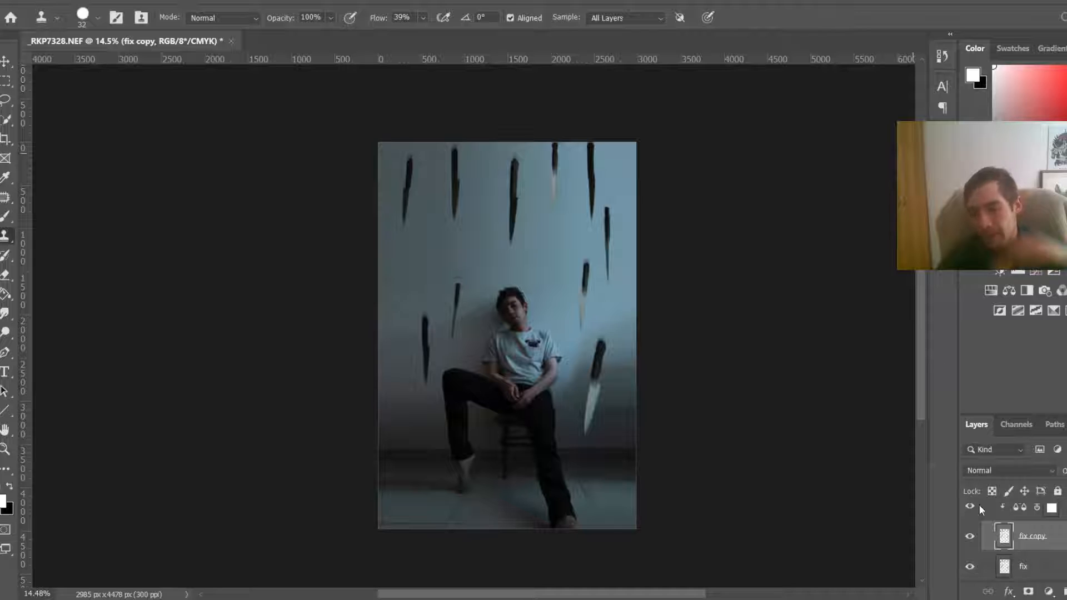
Step: Add a layer mask to the fix copy layer and paint it with a soft round brush at 38% opacity to reduce blur on the right-hand knives
{"action": "left_click", "coordinate": [1028, 593]}
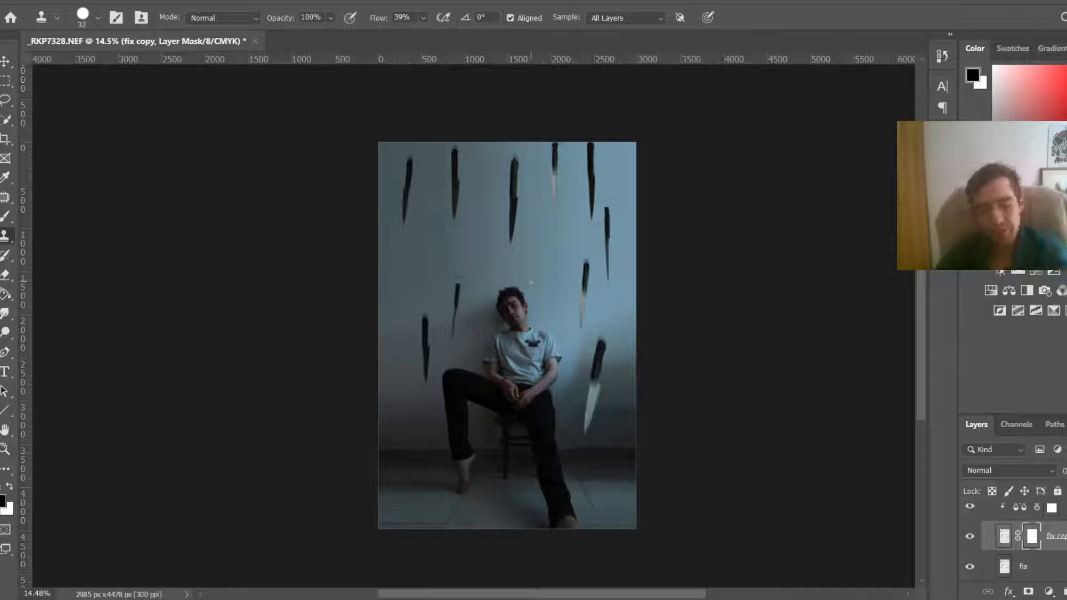
{"action": "key", "text": "b"}
{"action": "right_click", "coordinate": [587, 357]}
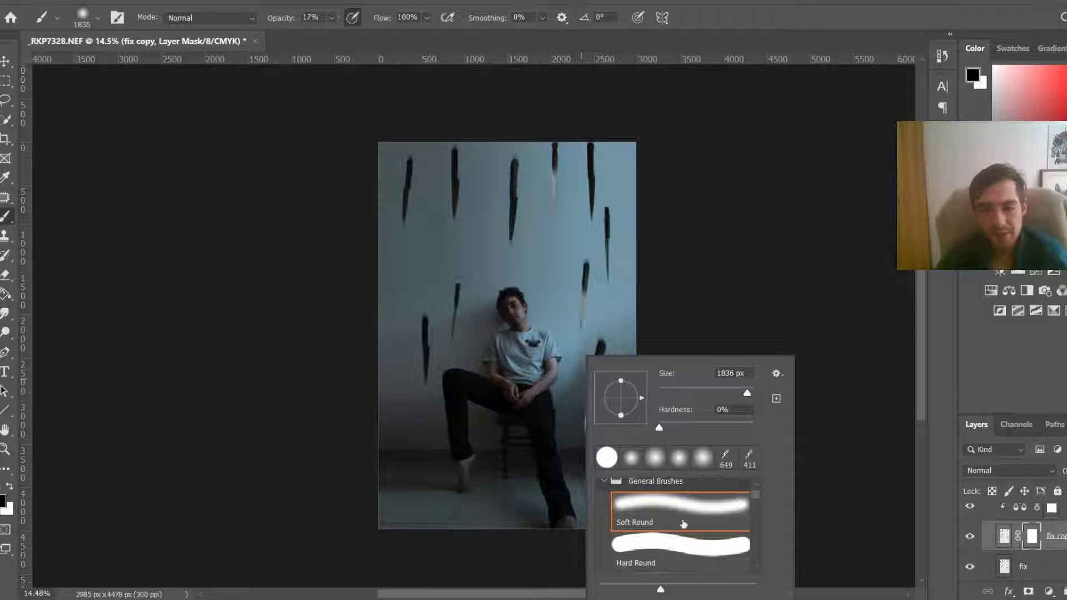
{"action": "key", "text": "Escape"}
{"action": "scroll", "coordinate": [556, 426], "scroll_direction": "up", "scroll_amount": 2}
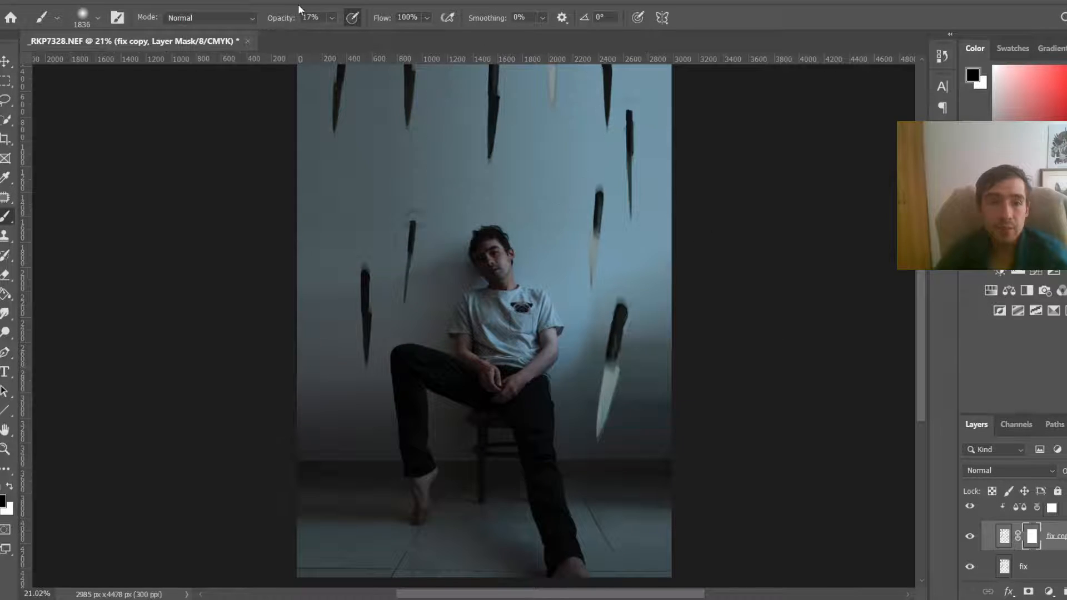
{"action": "left_click_drag", "start_coordinate": [331, 17], "coordinate": [332, 34]}
{"action": "mouse_move", "coordinate": [650, 447]}
{"action": "left_mouse_down"}
{"action": "mouse_move", "coordinate": [634, 448]}
{"action": "mouse_move", "coordinate": [617, 396]}
{"action": "mouse_move", "coordinate": [595, 381]}
{"action": "left_mouse_up"}
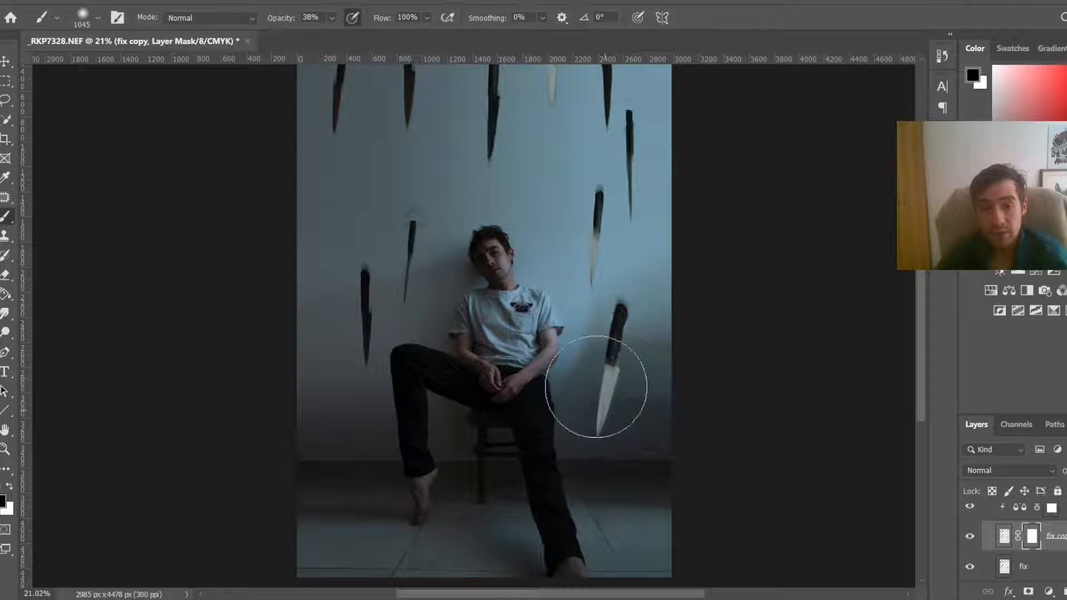
{"action": "mouse_move", "coordinate": [611, 239]}
{"action": "left_mouse_down"}
{"action": "mouse_move", "coordinate": [580, 250]}
{"action": "mouse_move", "coordinate": [599, 251]}
{"action": "mouse_move", "coordinate": [598, 229]}
{"action": "left_mouse_up"}
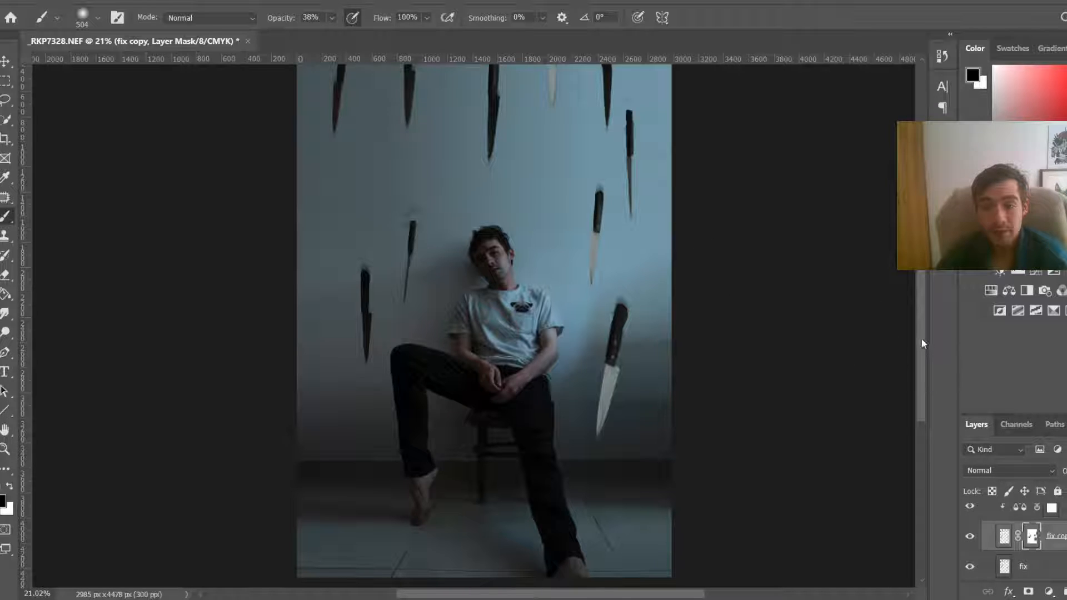
Step: Zoom out and undo and redo the last mask stroke to compare the blur on the knives
{"action": "left_click_drag", "start_coordinate": [921, 338], "coordinate": [918, 297]}
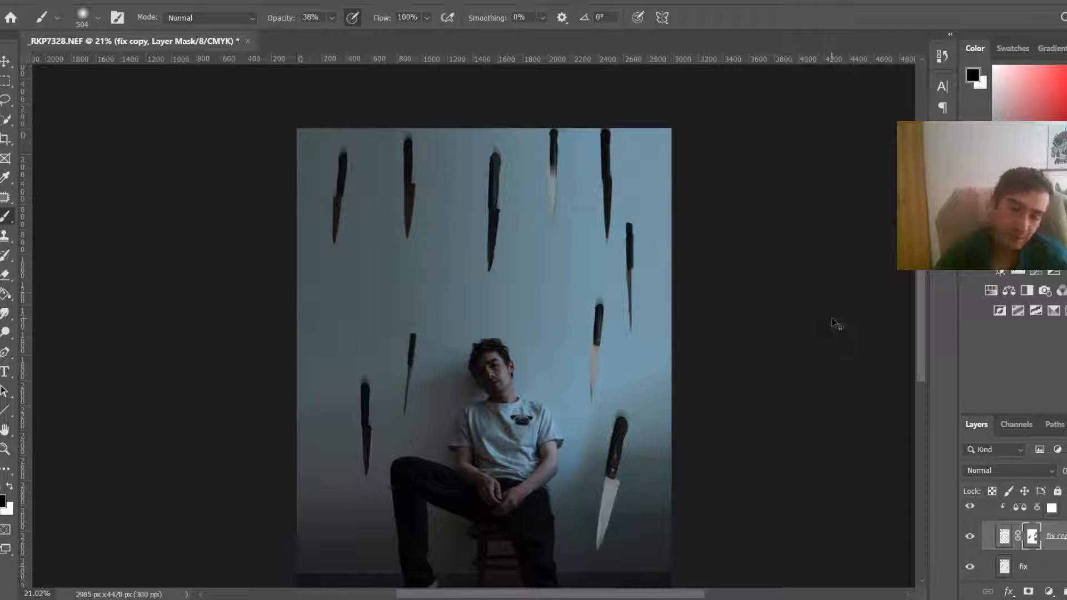
{"action": "key", "text": "ctrl+2"}
{"action": "key", "text": "ctrl+0"}
{"action": "scroll", "coordinate": [572, 295], "scroll_direction": "down", "scroll_amount": 7}
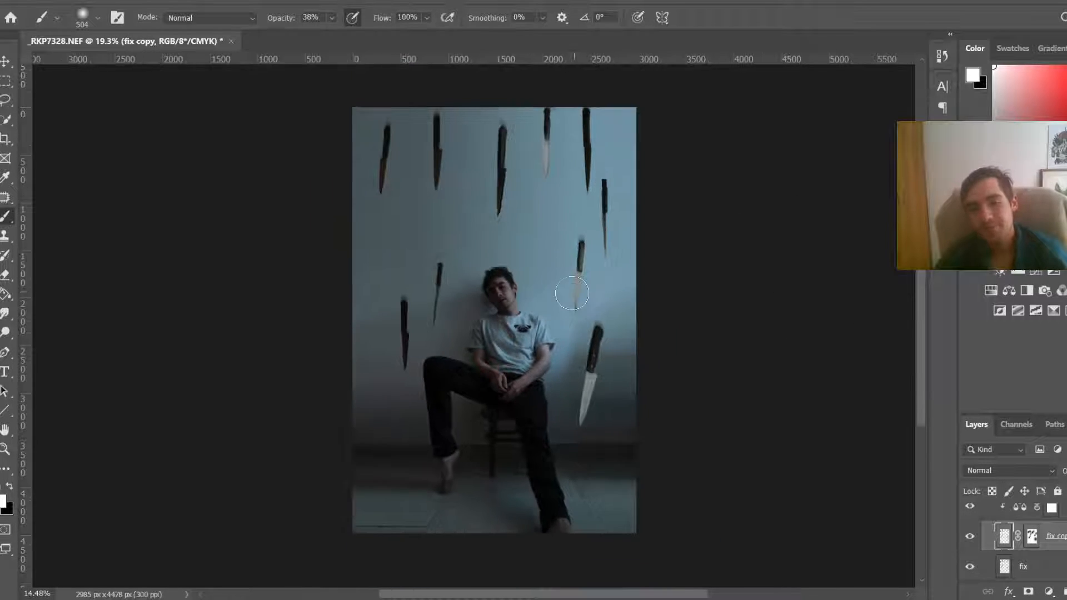
{"action": "scroll", "coordinate": [571, 297], "scroll_direction": "up", "scroll_amount": 2}
{"action": "key", "text": "ctrl+z"}
{"action": "key", "text": "ctrl+shift+z"}
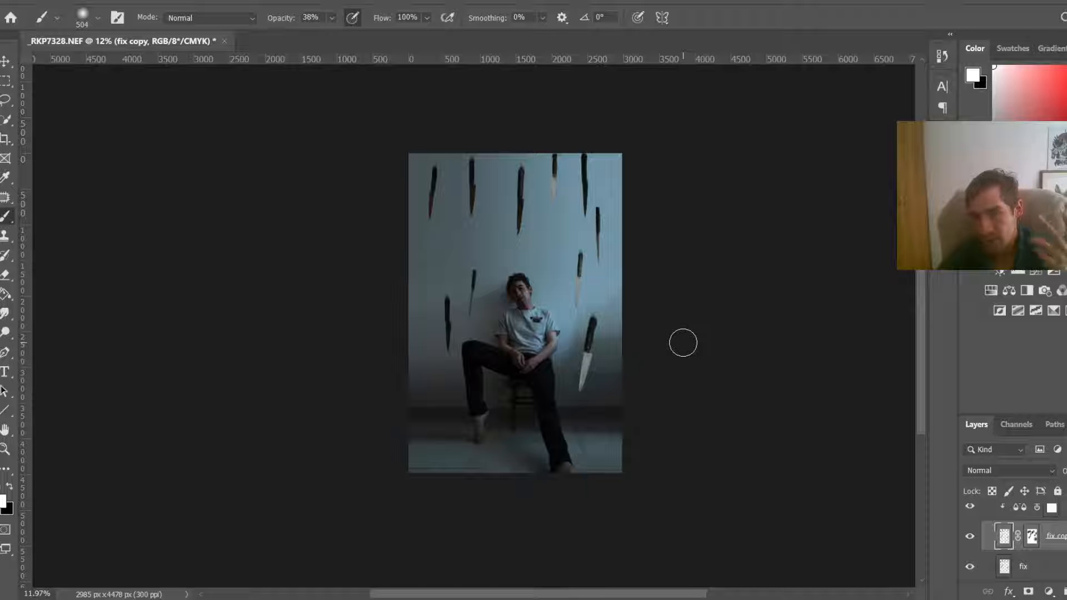
{"action": "scroll", "coordinate": [578, 214], "scroll_direction": "up", "scroll_amount": 3}
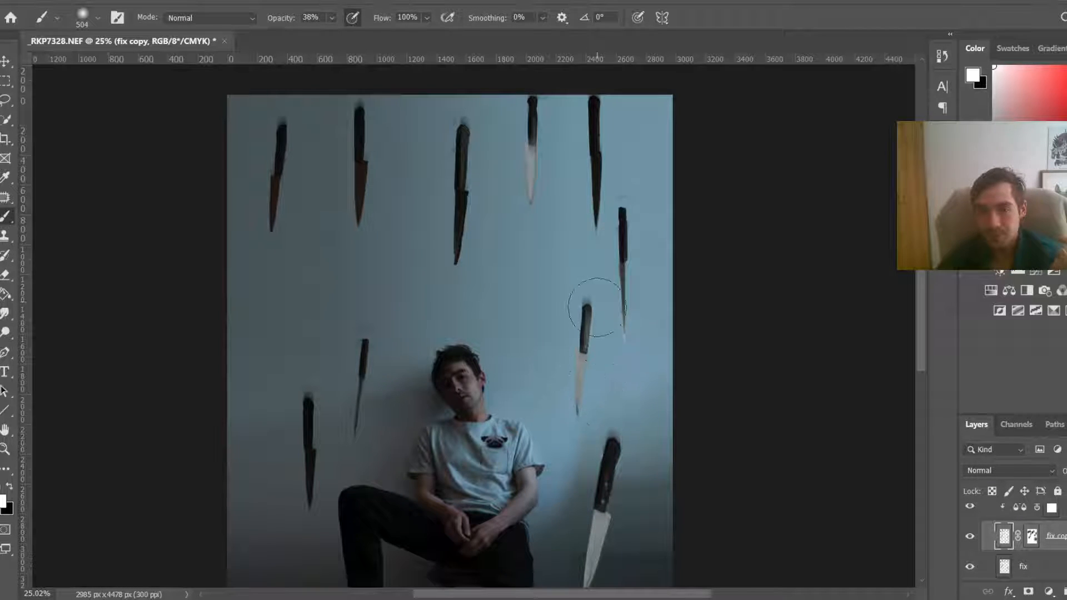
{"action": "scroll", "coordinate": [566, 357], "scroll_direction": "down", "scroll_amount": 2}
{"action": "scroll", "coordinate": [428, 311], "scroll_direction": "up", "scroll_amount": 4}
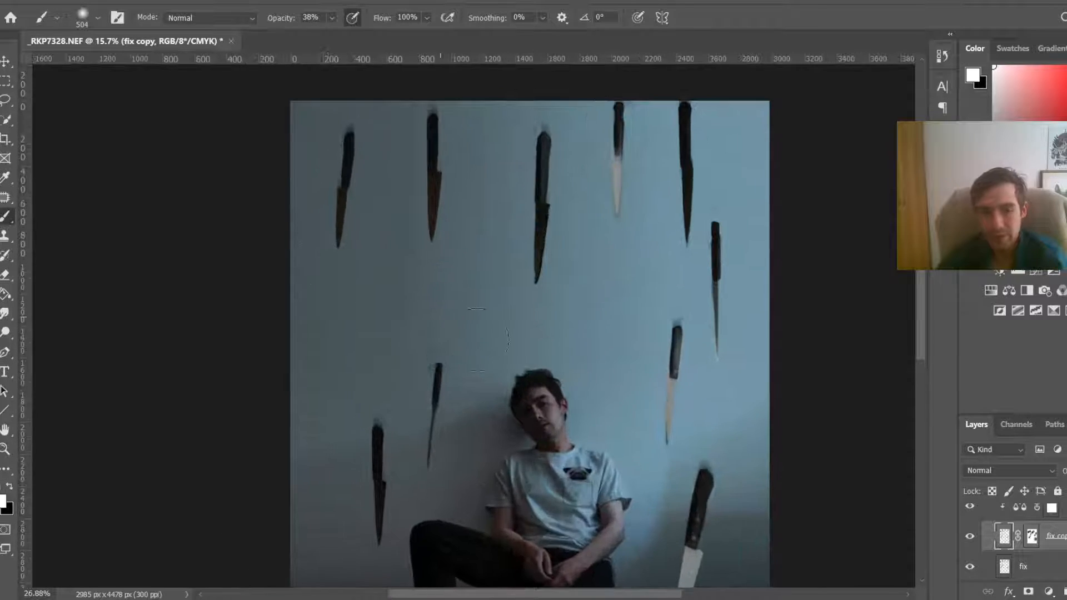
Step: Try to clone away the smudge above the small middle-left knife on Layer 14
{"action": "left_click", "coordinate": [424, 298], "text": "alt"}
{"action": "scroll", "coordinate": [424, 298], "scroll_direction": "up", "scroll_amount": 2}
{"action": "scroll", "coordinate": [1034, 533], "scroll_direction": "up", "scroll_amount": 5}
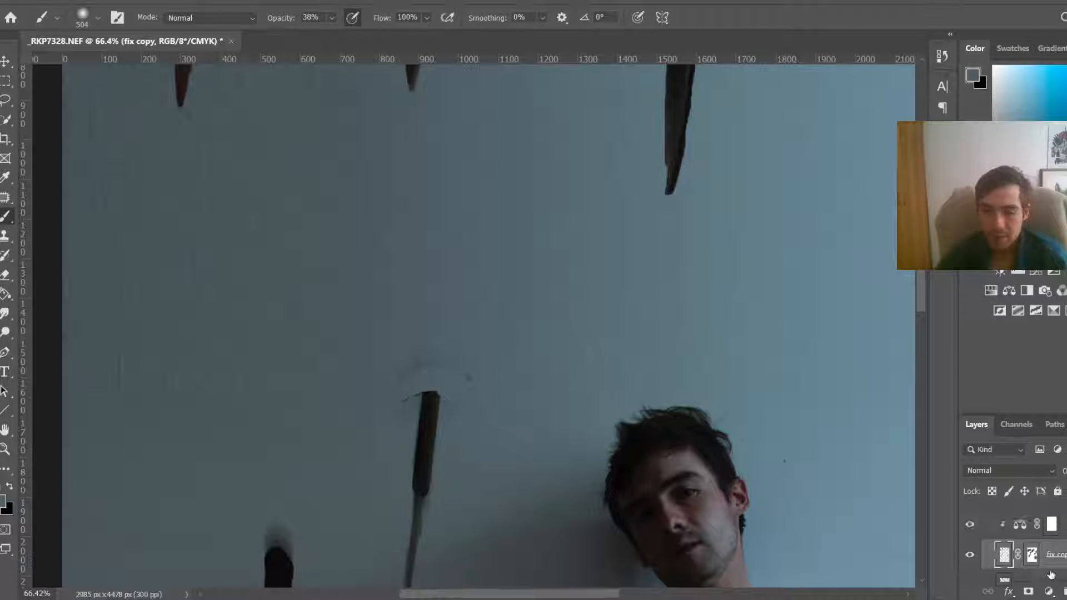
{"action": "left_click", "coordinate": [1037, 526]}
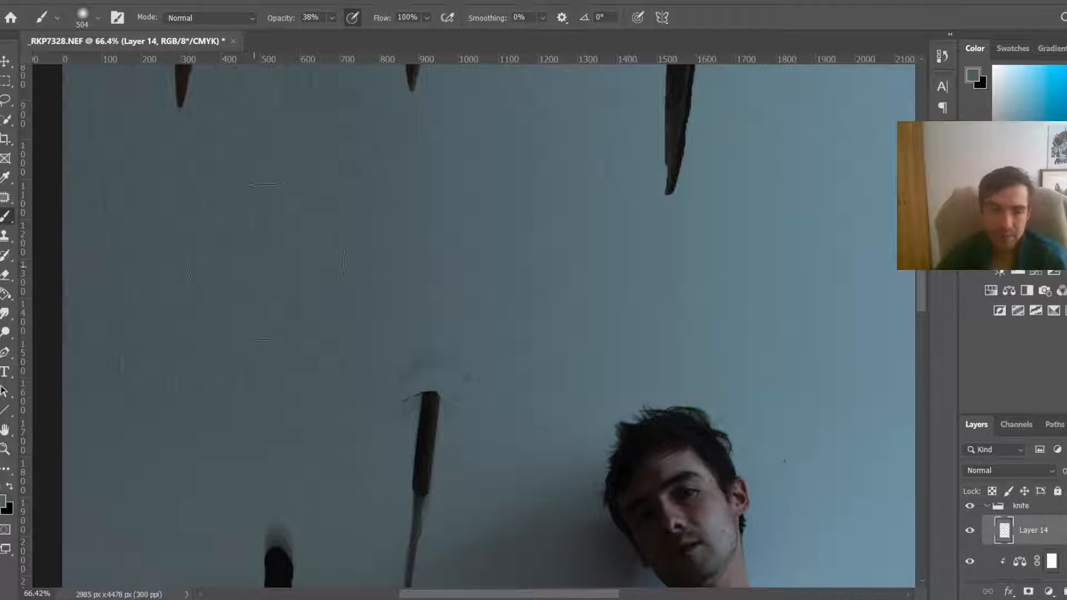
{"action": "key", "text": "s"}
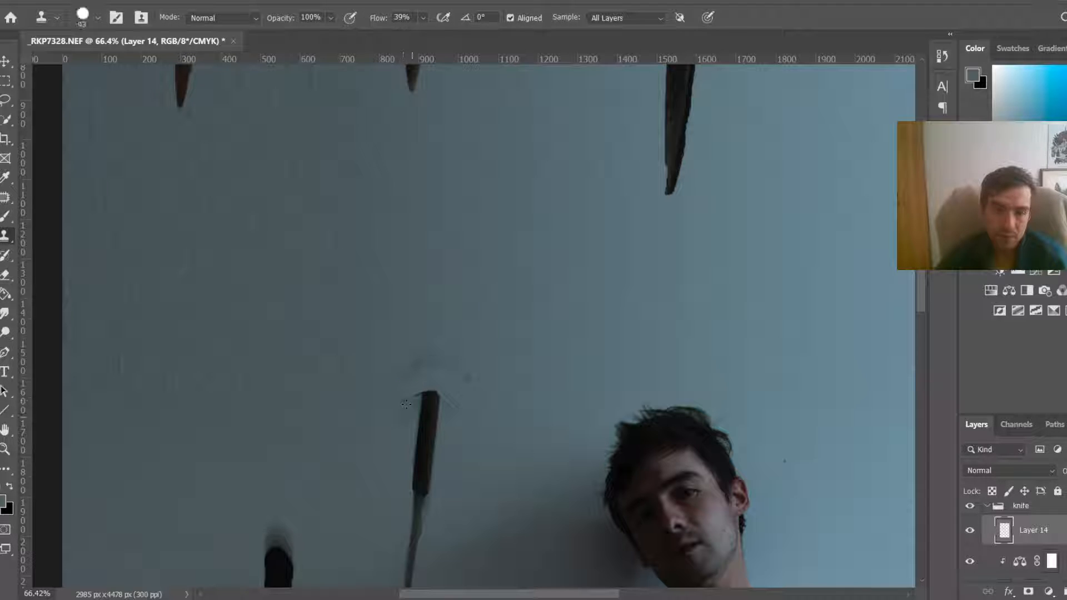
{"action": "left_click", "coordinate": [378, 417], "text": "alt"}
{"action": "mouse_move", "coordinate": [413, 409]}
{"action": "left_mouse_down"}
{"action": "mouse_move", "coordinate": [424, 369]}
{"action": "mouse_move", "coordinate": [457, 368]}
{"action": "mouse_move", "coordinate": [470, 381]}
{"action": "mouse_move", "coordinate": [452, 370]}
{"action": "mouse_move", "coordinate": [407, 375]}
{"action": "mouse_move", "coordinate": [411, 399]}
{"action": "mouse_move", "coordinate": [414, 380]}
{"action": "mouse_move", "coordinate": [405, 422]}
{"action": "left_mouse_up"}
{"action": "key", "text": "ctrl+z"}
{"action": "right_click", "coordinate": [402, 405], "text": "alt"}
{"action": "key", "text": "ctrl+z"}
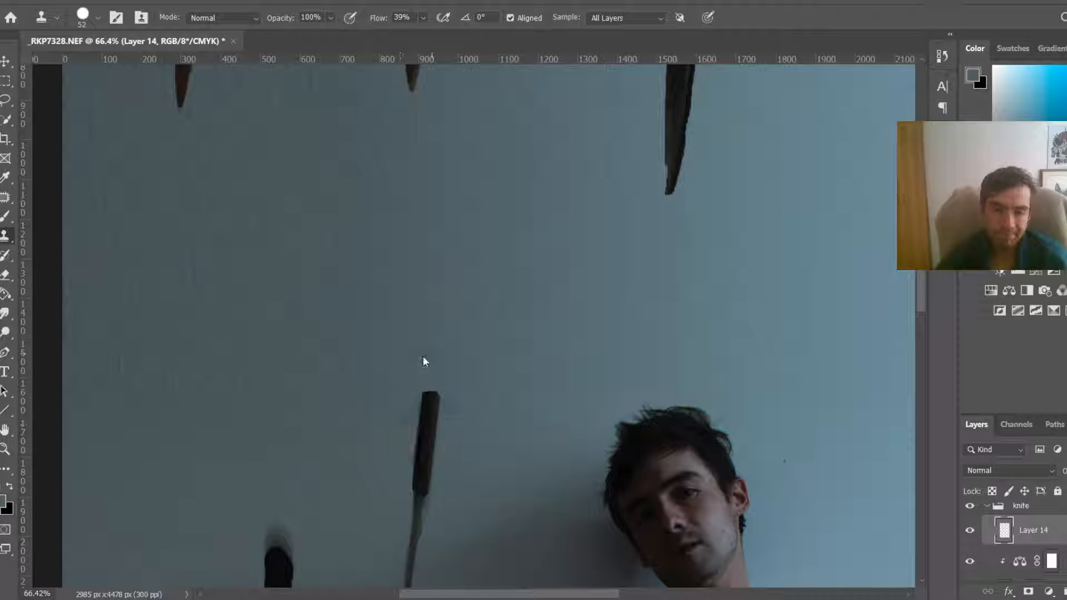
Step: Hide the blurred fix copy layer, keep the fix layer visible, and select the fix layer
{"action": "scroll", "coordinate": [508, 352], "scroll_direction": "down", "scroll_amount": 5}
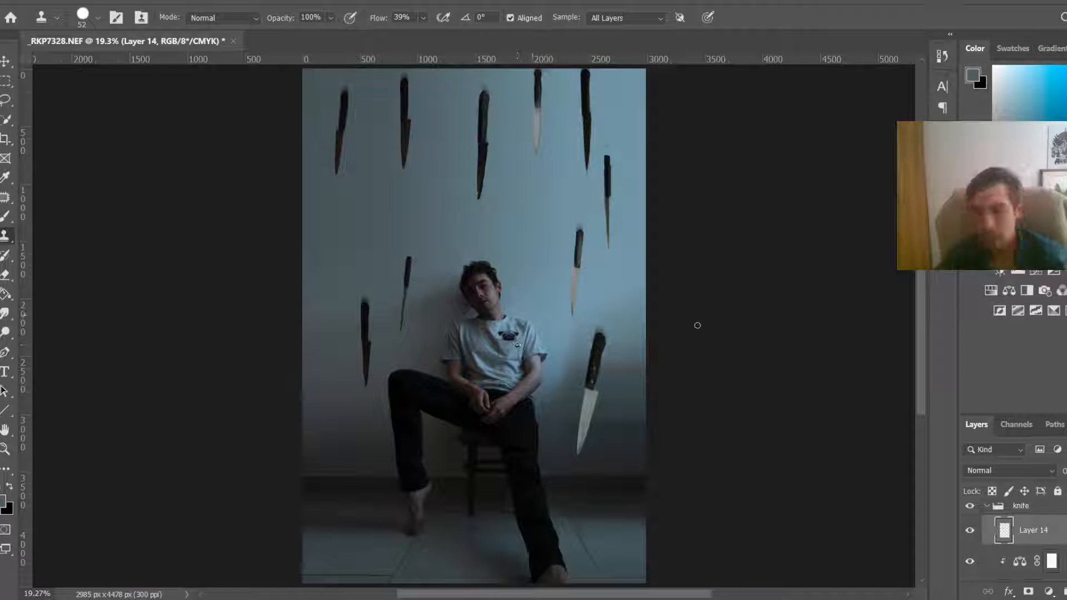
{"action": "scroll", "coordinate": [1044, 570], "scroll_direction": "down", "scroll_amount": 1}
{"action": "scroll", "coordinate": [1044, 570], "scroll_direction": "down", "scroll_amount": 1}
{"action": "left_click", "coordinate": [1005, 566]}
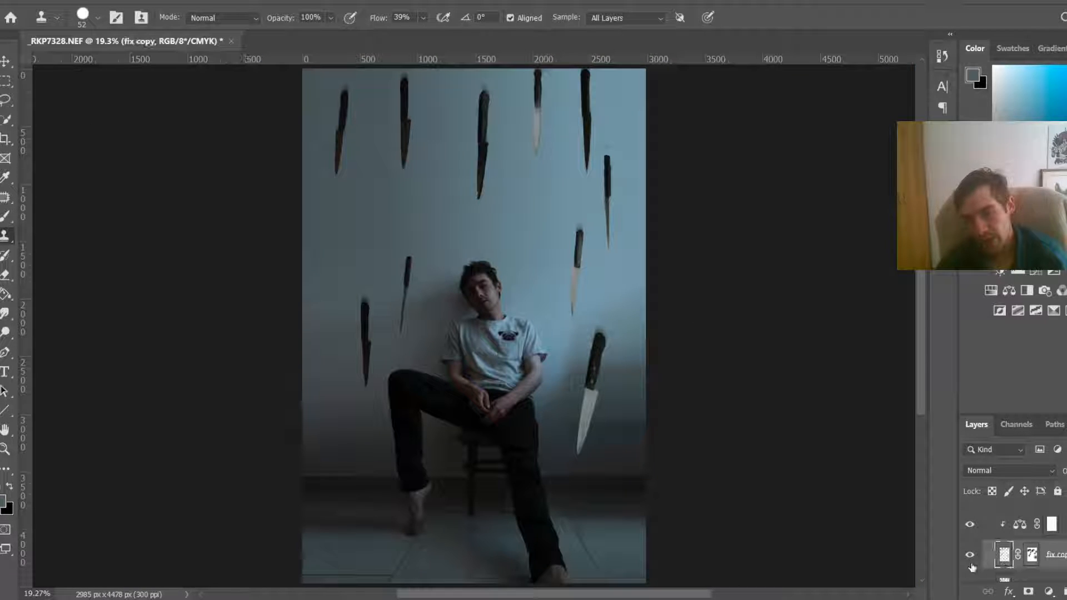
{"action": "scroll", "coordinate": [971, 566], "scroll_direction": "down", "scroll_amount": 1}
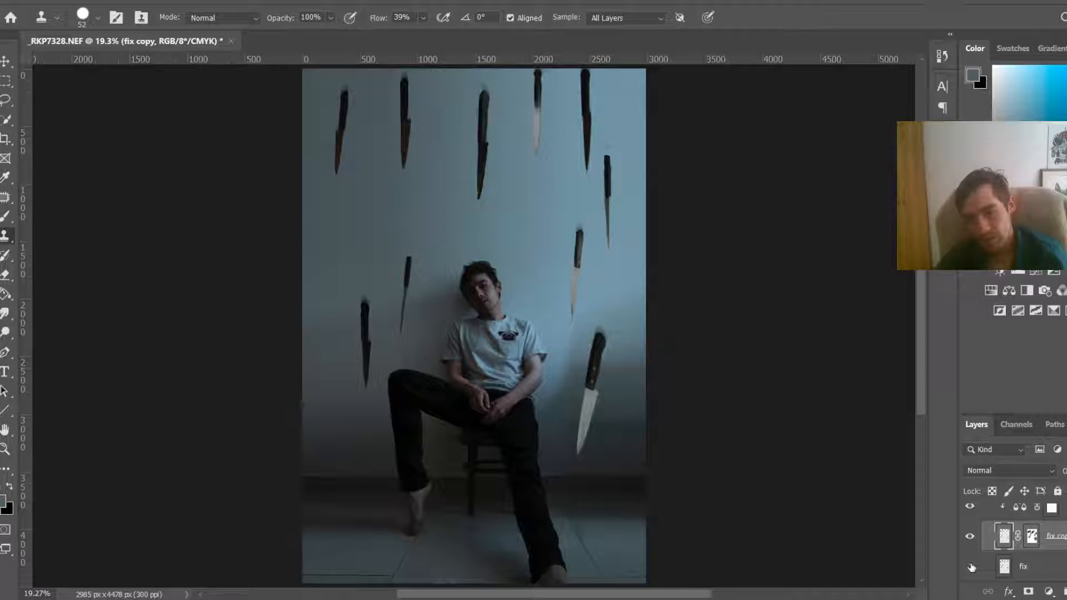
{"action": "left_click", "coordinate": [971, 567]}
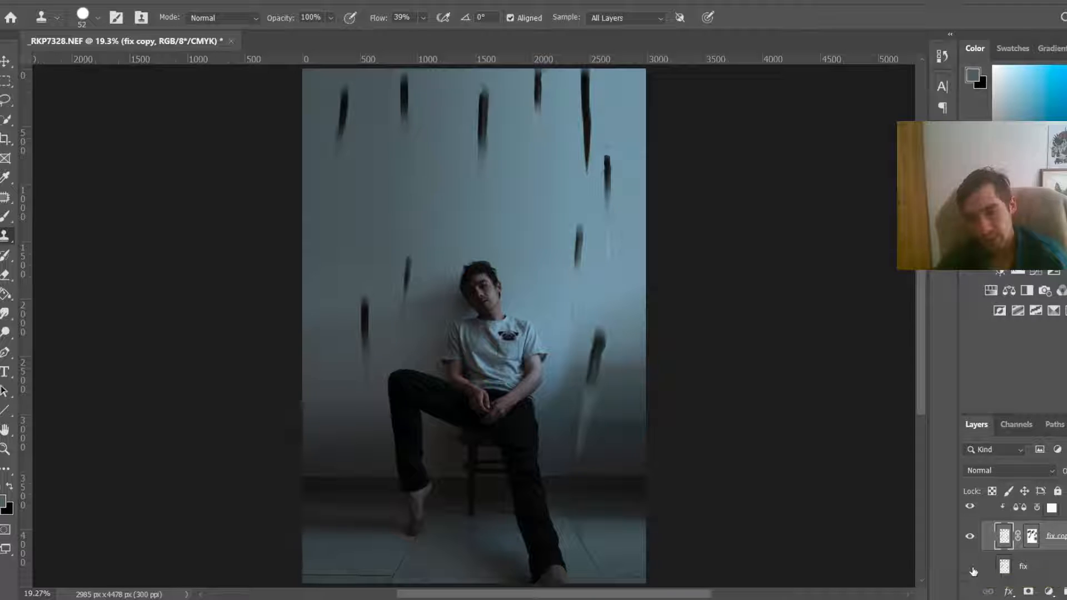
{"action": "left_click", "coordinate": [968, 539]}
{"action": "left_click", "coordinate": [970, 567]}
{"action": "left_click", "coordinate": [1007, 571]}
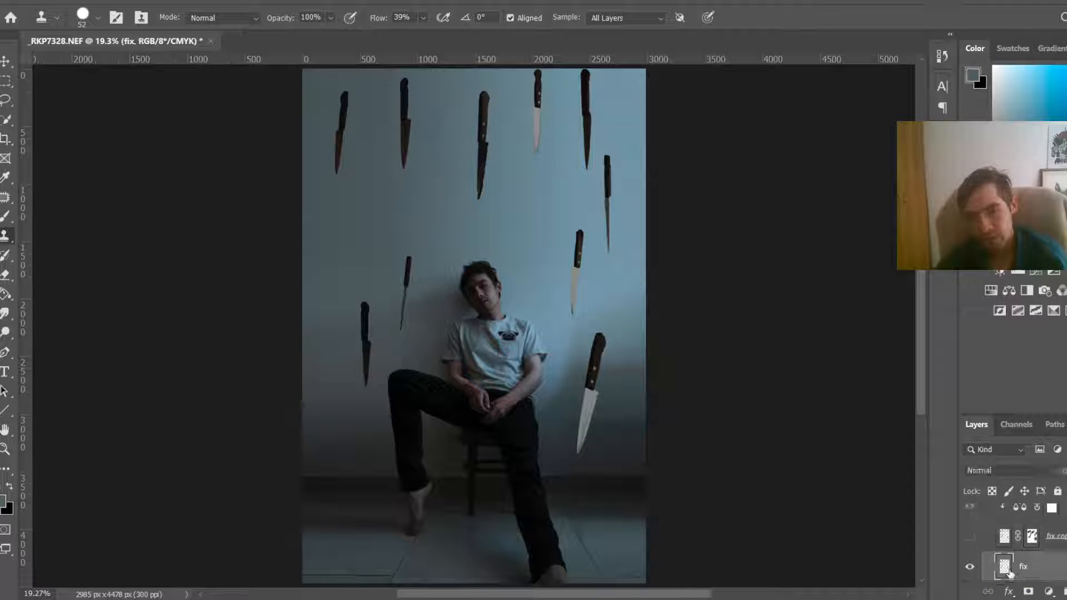
{"action": "scroll", "coordinate": [1008, 571], "scroll_direction": "down", "scroll_amount": 3}
{"action": "scroll", "coordinate": [1017, 541], "scroll_direction": "up", "scroll_amount": 1}
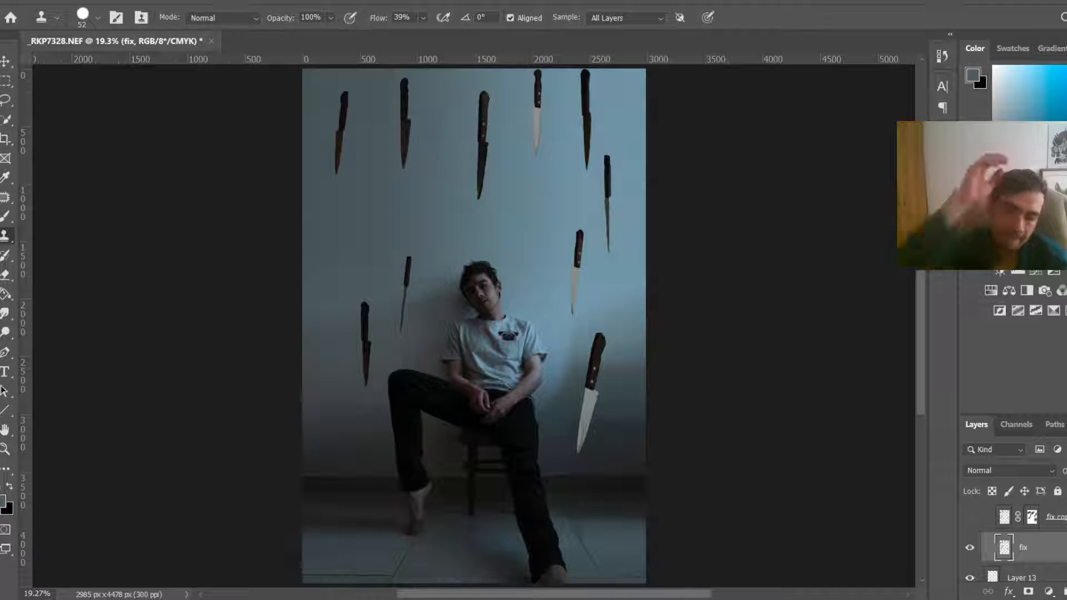
Step: Duplicate the fix layer and move the new fix copy 2 layer below the fix layer
{"action": "key", "text": "ctrl+j"}
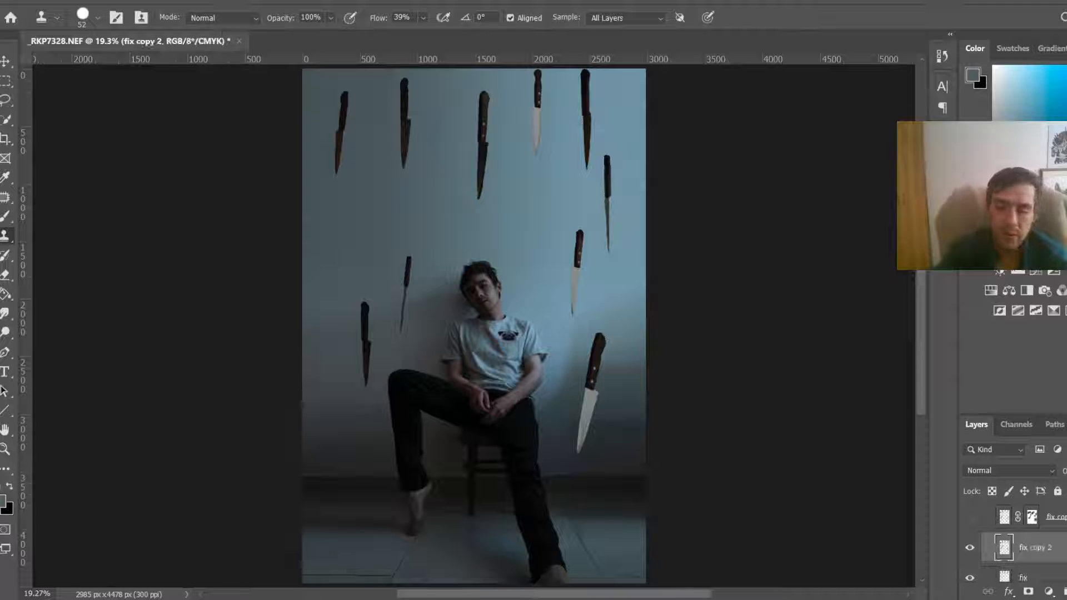
{"action": "scroll", "coordinate": [1017, 542], "scroll_direction": "down", "scroll_amount": 2}
{"action": "scroll", "coordinate": [1016, 542], "scroll_direction": "up", "scroll_amount": 1}
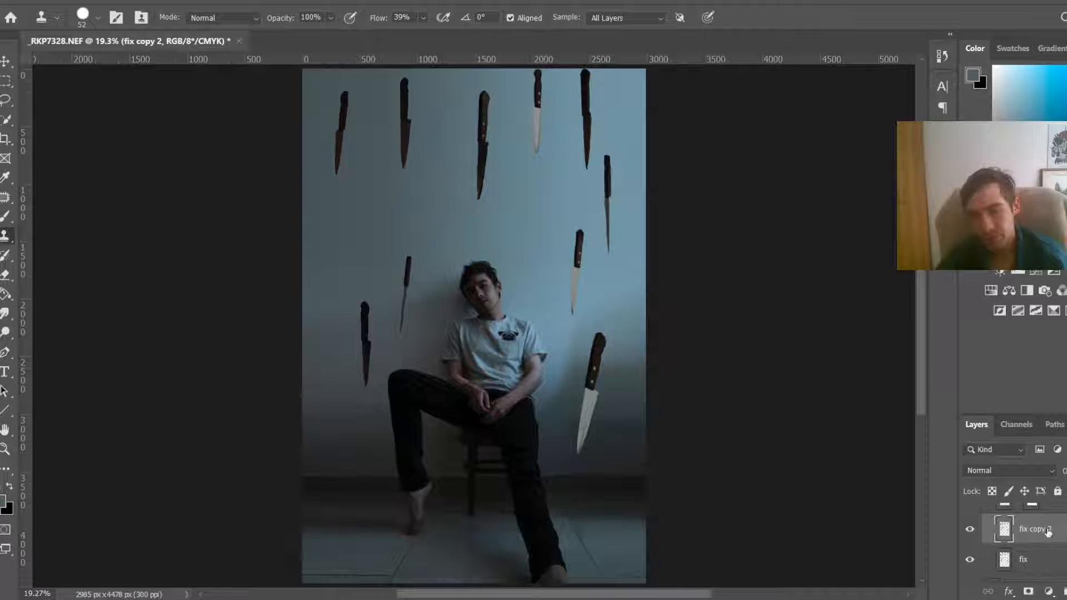
{"action": "mouse_move", "coordinate": [1048, 533]}
{"action": "left_mouse_down"}
{"action": "mouse_move", "coordinate": [1049, 583]}
{"action": "mouse_move", "coordinate": [1048, 525]}
{"action": "left_mouse_up"}
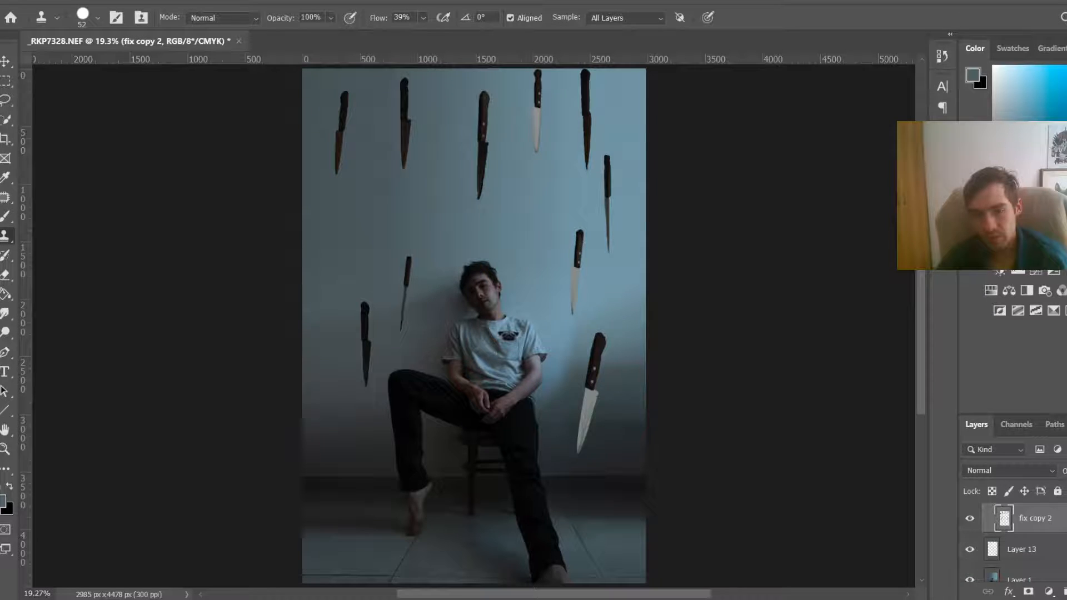
{"action": "scroll", "coordinate": [1017, 541], "scroll_direction": "up", "scroll_amount": 2}
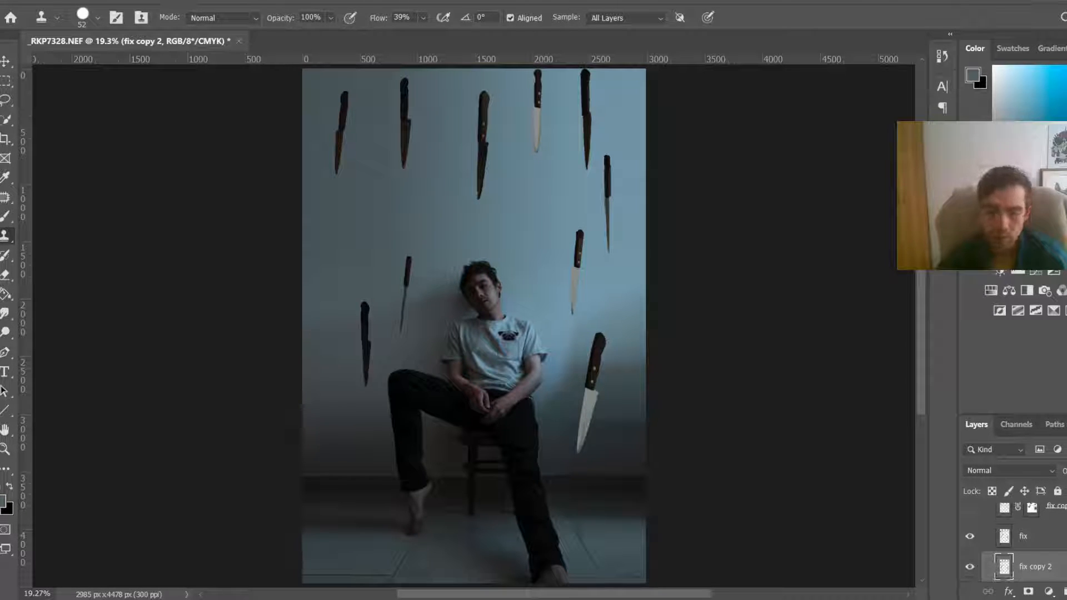
{"action": "key", "text": "ctrl+l"}
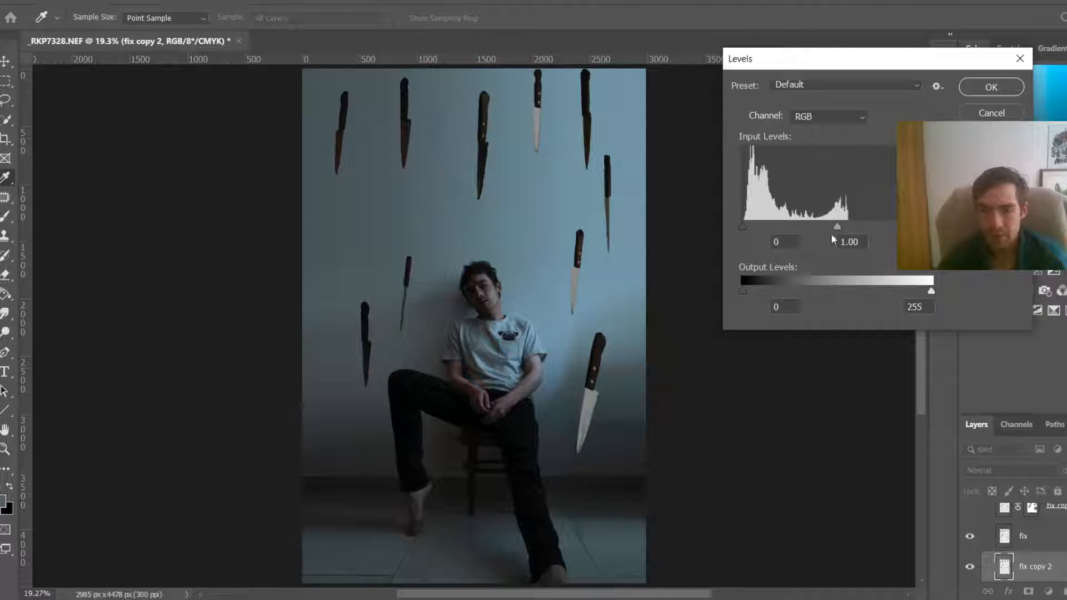
{"action": "left_click_drag", "start_coordinate": [839, 226], "coordinate": [956, 576]}
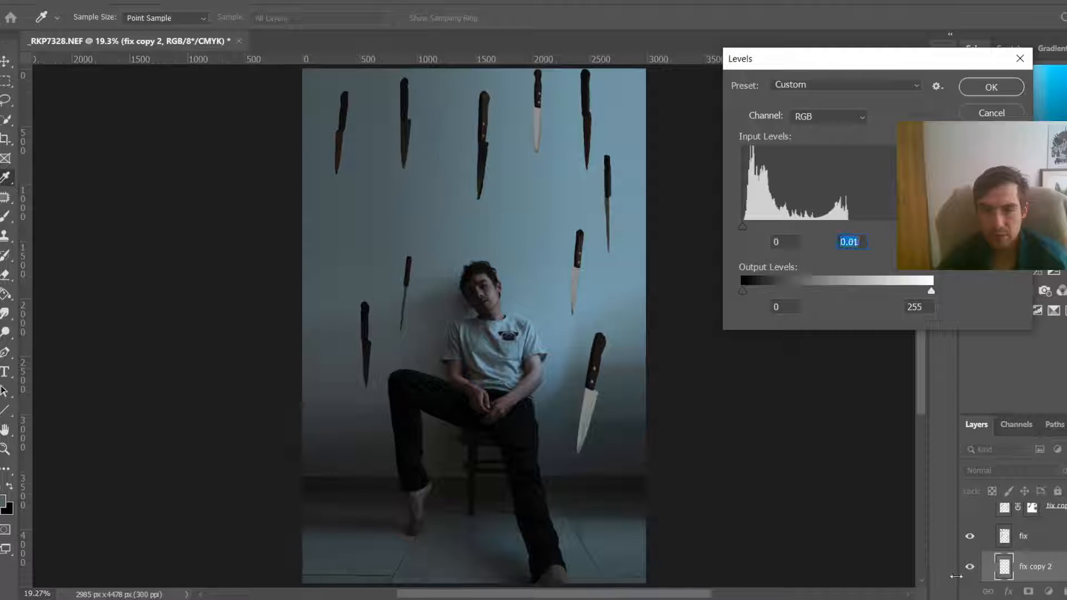
{"action": "key", "text": "Escape"}
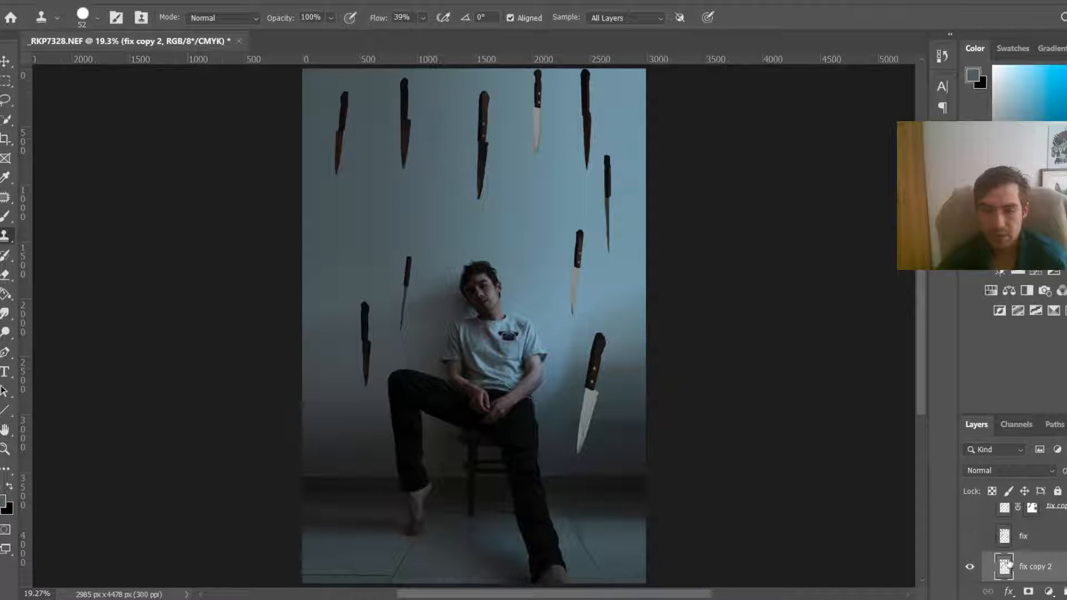
Step: Darken fix copy 2 with Levels by setting the midtone input to 0.01, then show the fix layer again
{"action": "key", "text": "ctrl+l"}
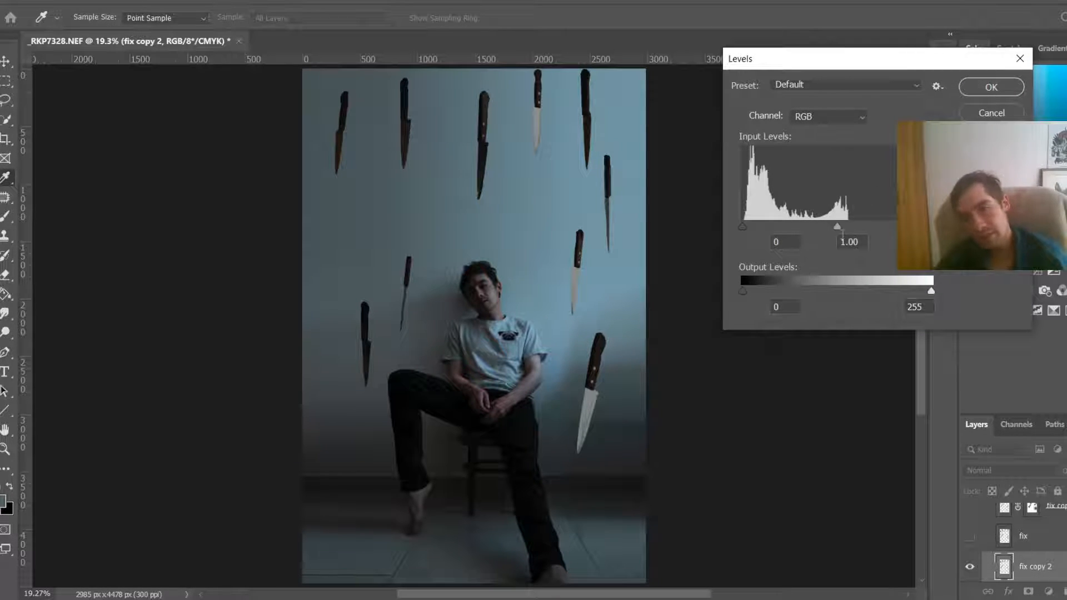
{"action": "left_click_drag", "start_coordinate": [836, 228], "coordinate": [926, 228]}
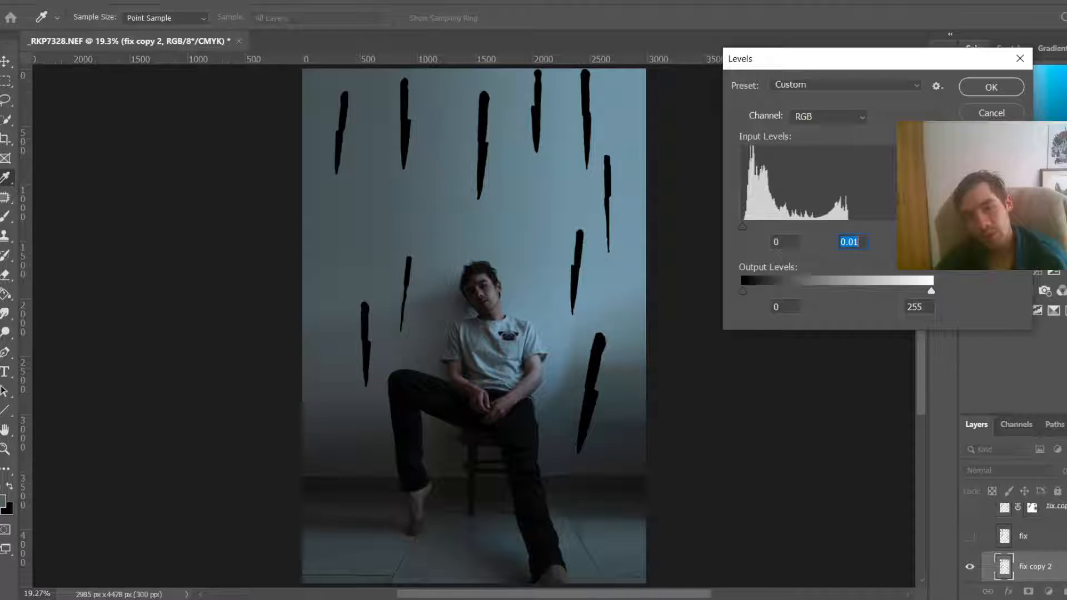
{"action": "left_click", "coordinate": [1011, 88]}
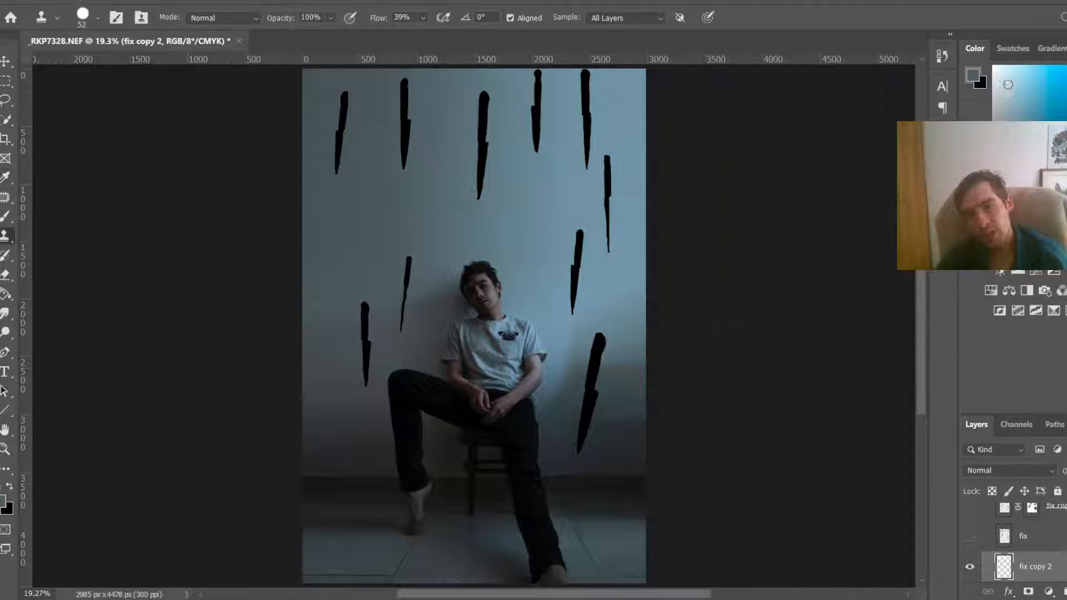
{"action": "left_click", "coordinate": [972, 535]}
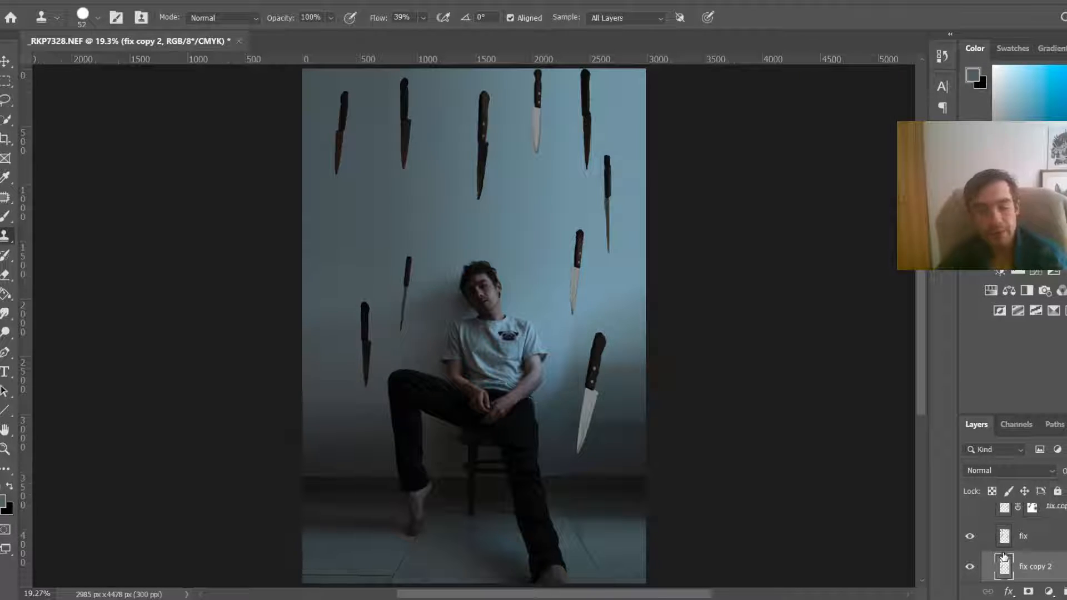
{"action": "key", "text": "ctrl+t"}
{"action": "right_click", "coordinate": [421, 221]}
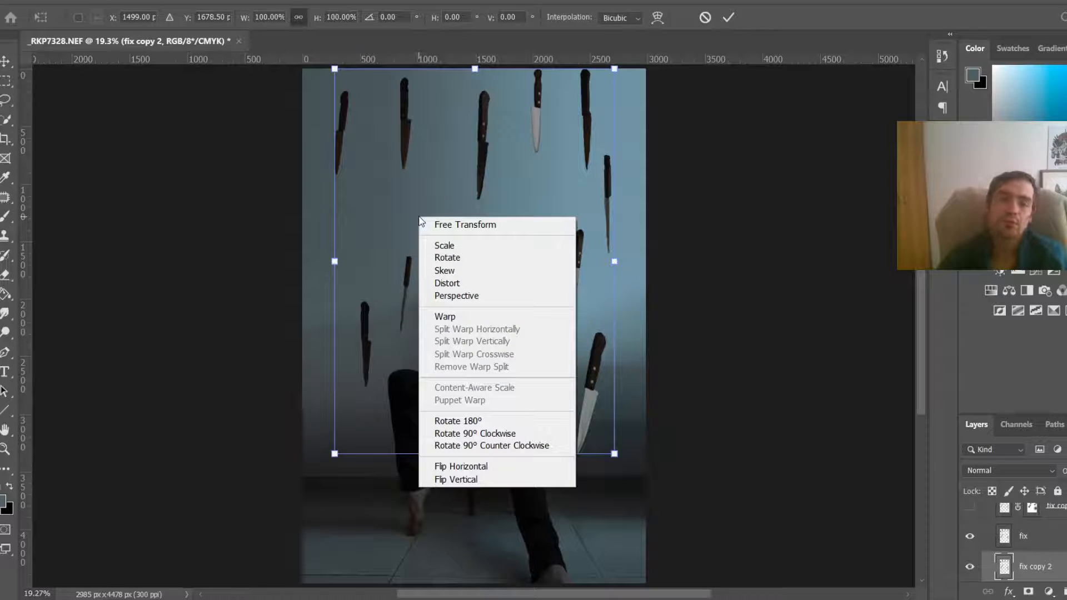
{"action": "left_click", "coordinate": [449, 283]}
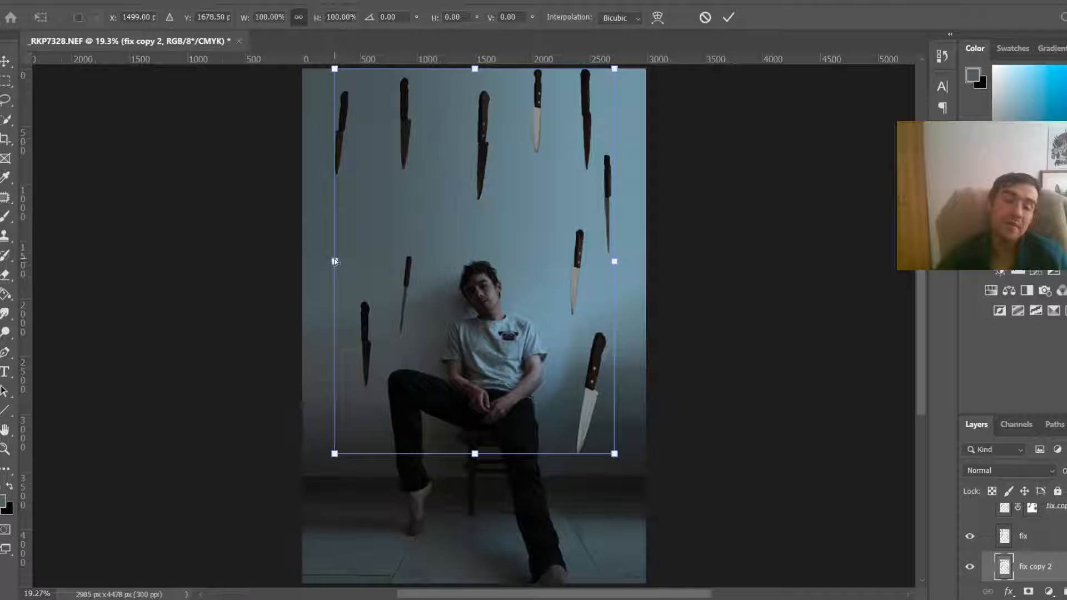
{"action": "mouse_move", "coordinate": [333, 261]}
{"action": "left_mouse_down"}
{"action": "mouse_move", "coordinate": [312, 262]}
{"action": "mouse_move", "coordinate": [323, 262]}
{"action": "left_mouse_up"}
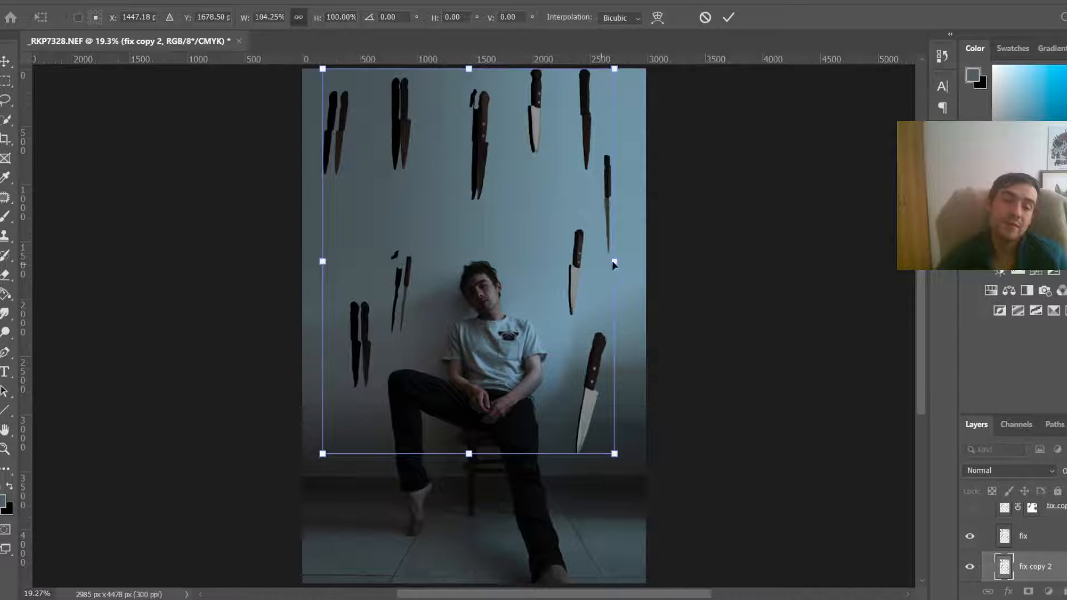
{"action": "mouse_move", "coordinate": [613, 261]}
{"action": "left_mouse_down"}
{"action": "mouse_move", "coordinate": [641, 258]}
{"action": "mouse_move", "coordinate": [613, 264]}
{"action": "left_mouse_up"}
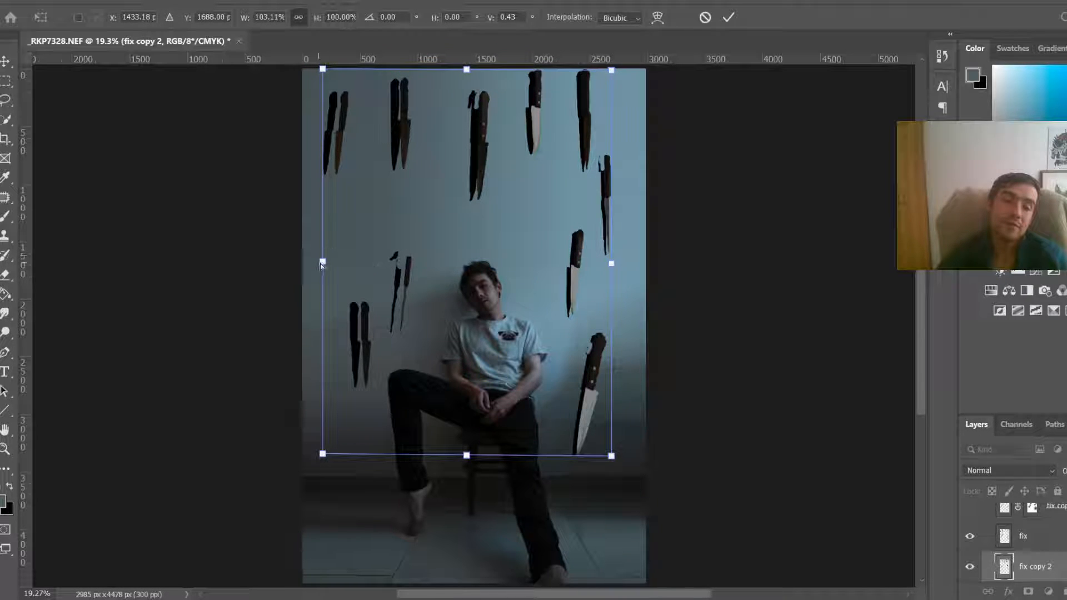
{"action": "left_click_drag", "start_coordinate": [322, 262], "coordinate": [328, 262]}
{"action": "right_click", "coordinate": [460, 221]}
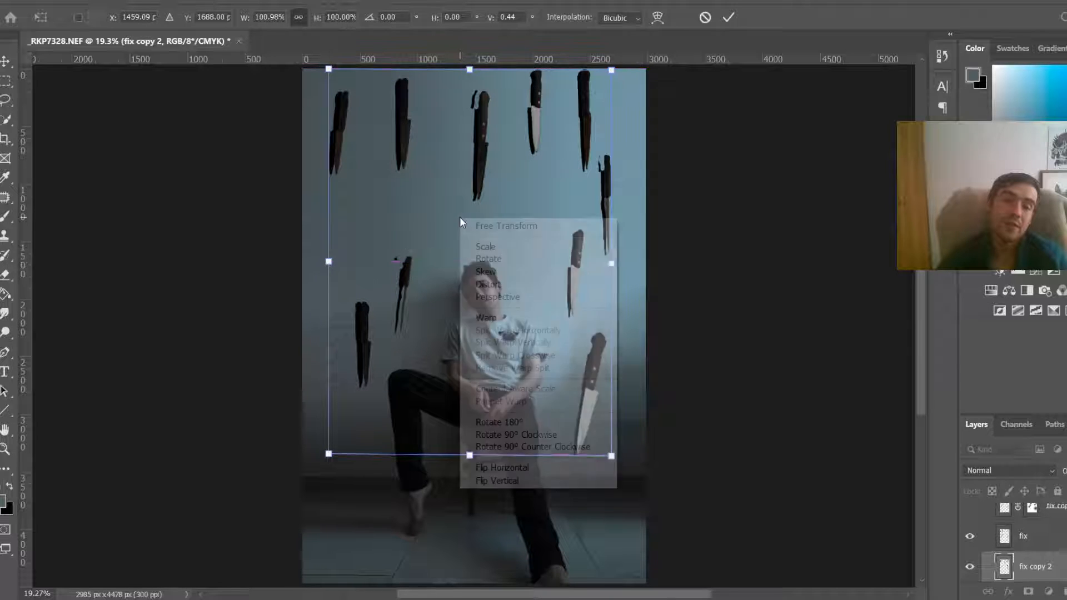
{"action": "key", "text": "Escape"}
{"action": "key", "text": "ctrl+z"}
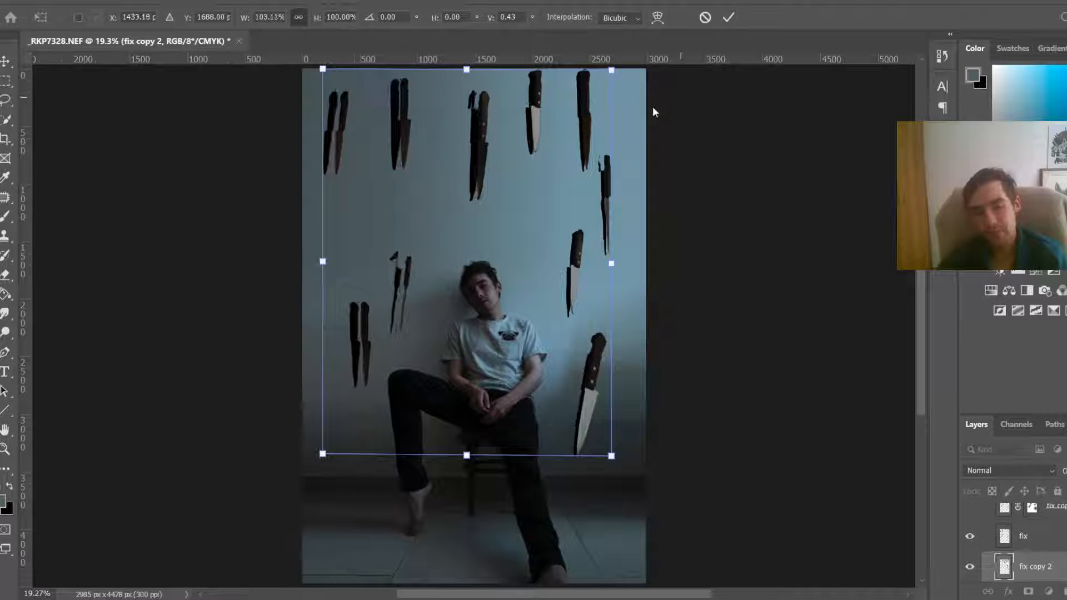
{"action": "key", "text": "ctrl+z"}
{"action": "key", "text": "ctrl+z"}
Step: Warp the fix copy 2 layer so its dark knife shapes sit offset beside the knives as shadows, and commit the warp
{"action": "right_click", "coordinate": [465, 236]}
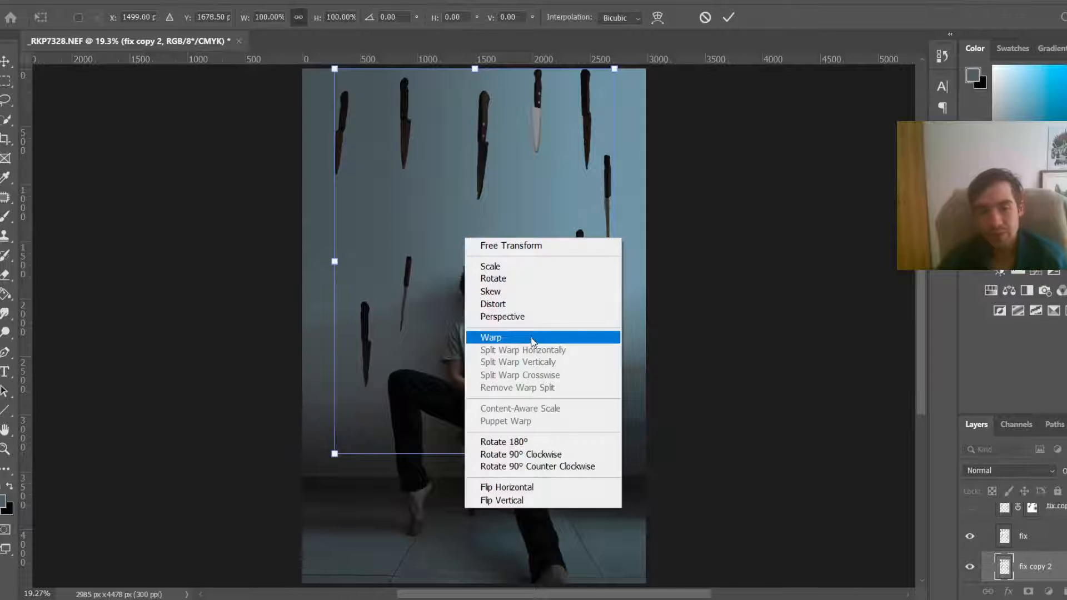
{"action": "left_click", "coordinate": [532, 339]}
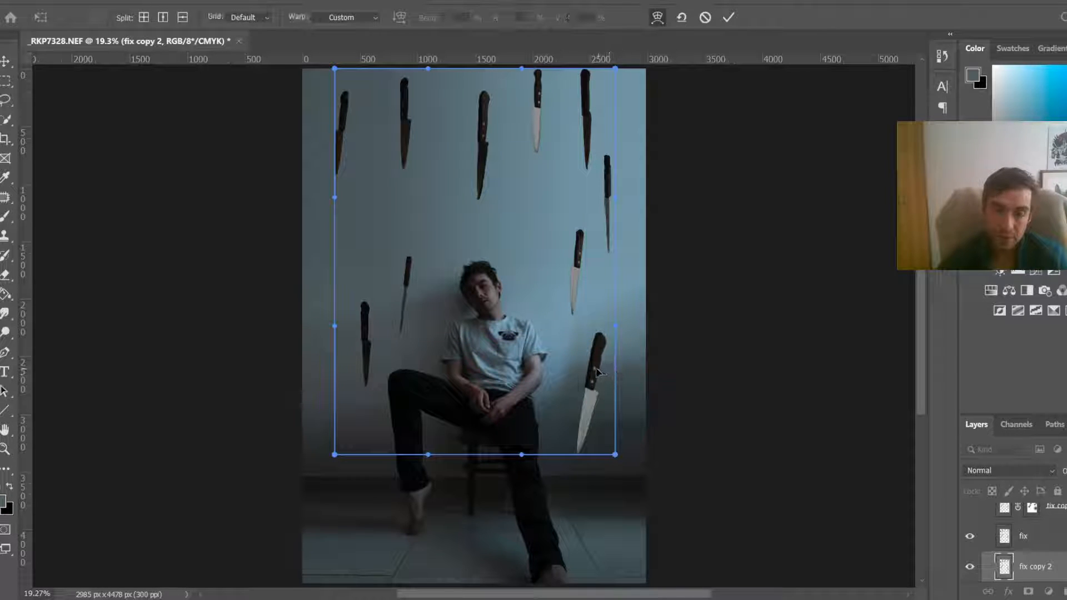
{"action": "mouse_move", "coordinate": [593, 371]}
{"action": "left_mouse_down"}
{"action": "mouse_move", "coordinate": [586, 394]}
{"action": "mouse_move", "coordinate": [584, 383]}
{"action": "left_mouse_up"}
{"action": "key", "text": "ctrl+z"}
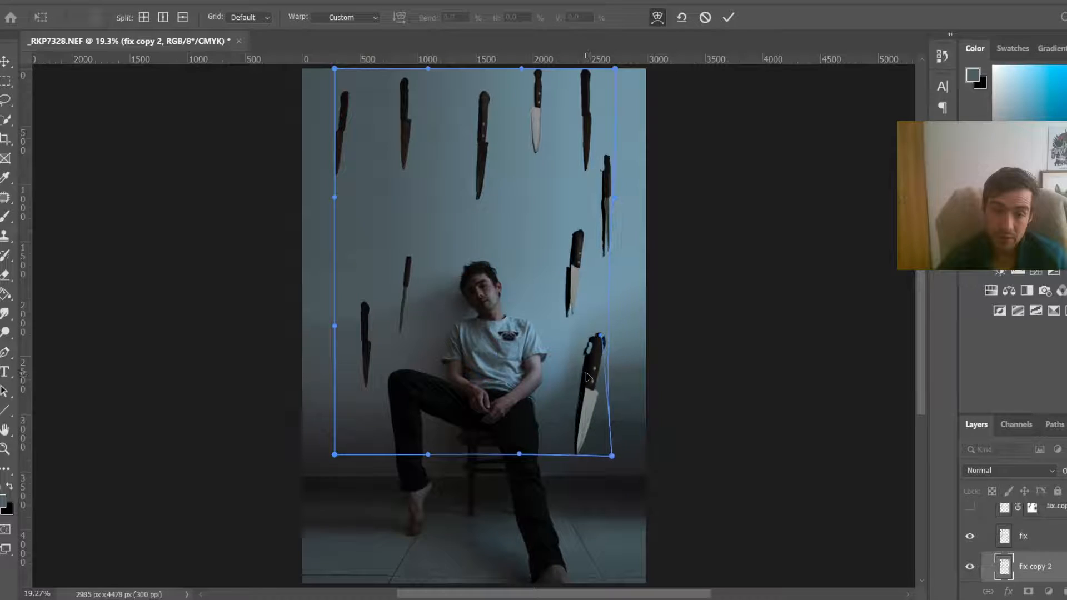
{"action": "left_click_drag", "start_coordinate": [545, 114], "coordinate": [529, 118]}
{"action": "left_click_drag", "start_coordinate": [405, 129], "coordinate": [403, 131]}
{"action": "left_click_drag", "start_coordinate": [345, 102], "coordinate": [337, 102]}
{"action": "left_click_drag", "start_coordinate": [335, 454], "coordinate": [360, 452]}
{"action": "left_click_drag", "start_coordinate": [376, 365], "coordinate": [367, 362]}
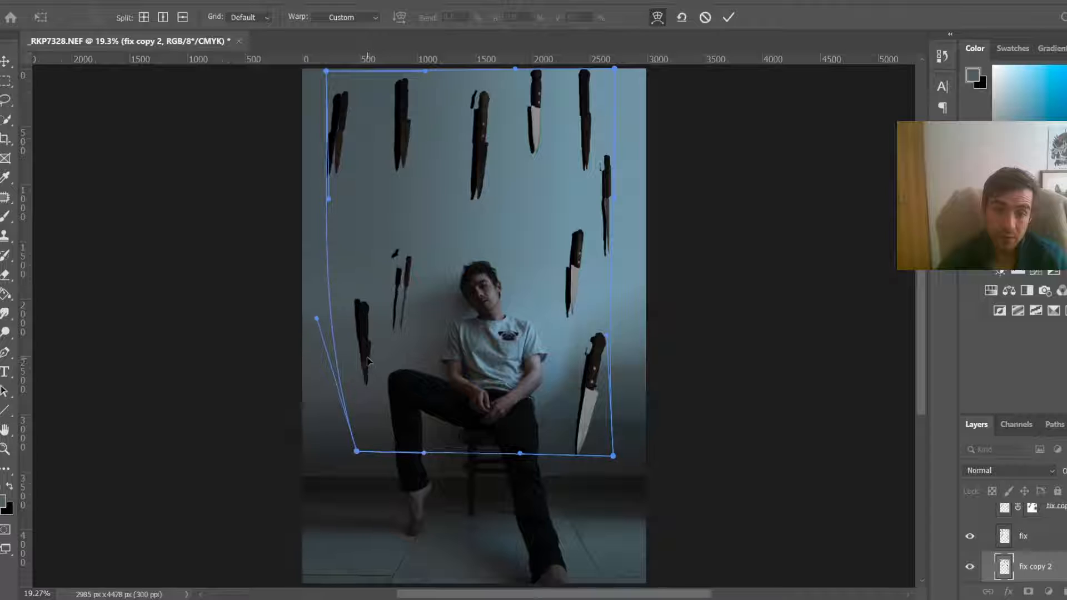
{"action": "left_click_drag", "start_coordinate": [395, 325], "coordinate": [398, 326]}
{"action": "mouse_move", "coordinate": [421, 453]}
{"action": "left_mouse_down"}
{"action": "mouse_move", "coordinate": [456, 451]}
{"action": "mouse_move", "coordinate": [421, 455]}
{"action": "left_mouse_up"}
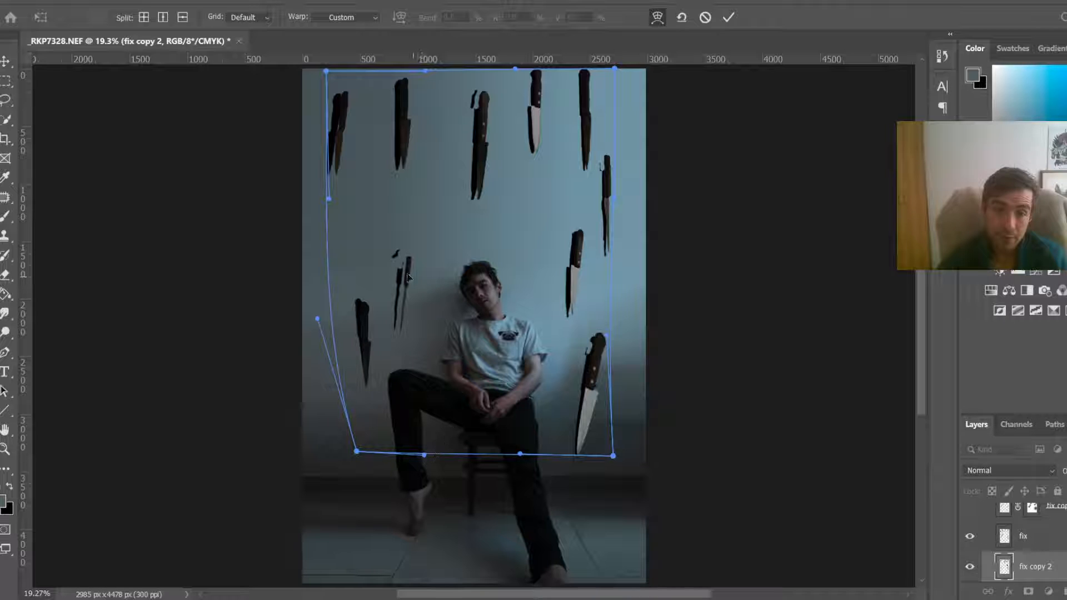
{"action": "left_click_drag", "start_coordinate": [409, 271], "coordinate": [415, 273]}
{"action": "key", "text": "Return"}
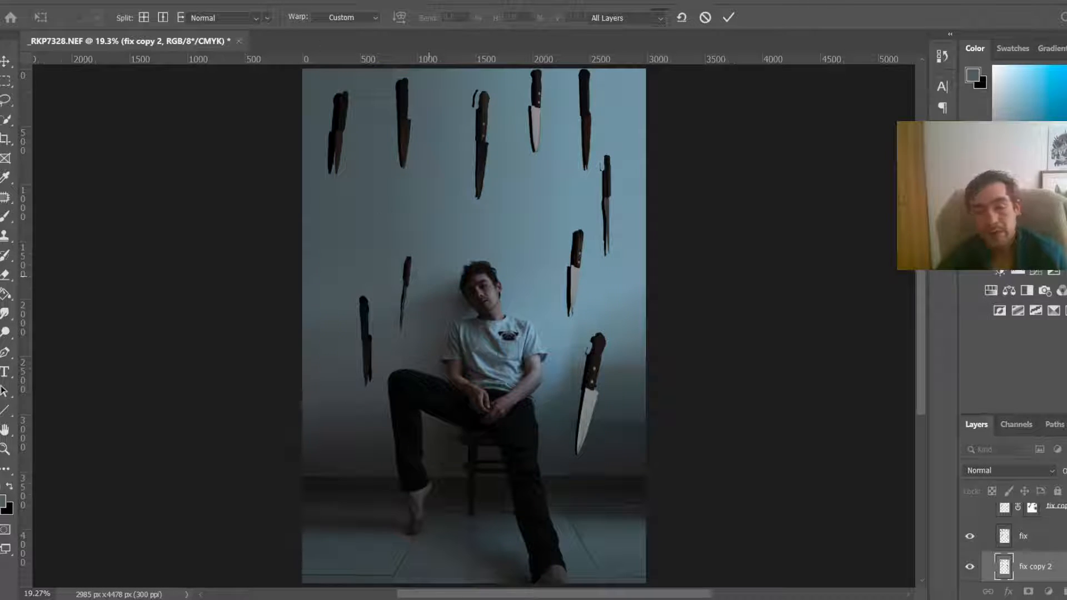
Step: Apply a Gaussian Blur with a 22.2 pixel radius to the fix copy 2 shadow layer
{"action": "left_click", "coordinate": [200, 2]}
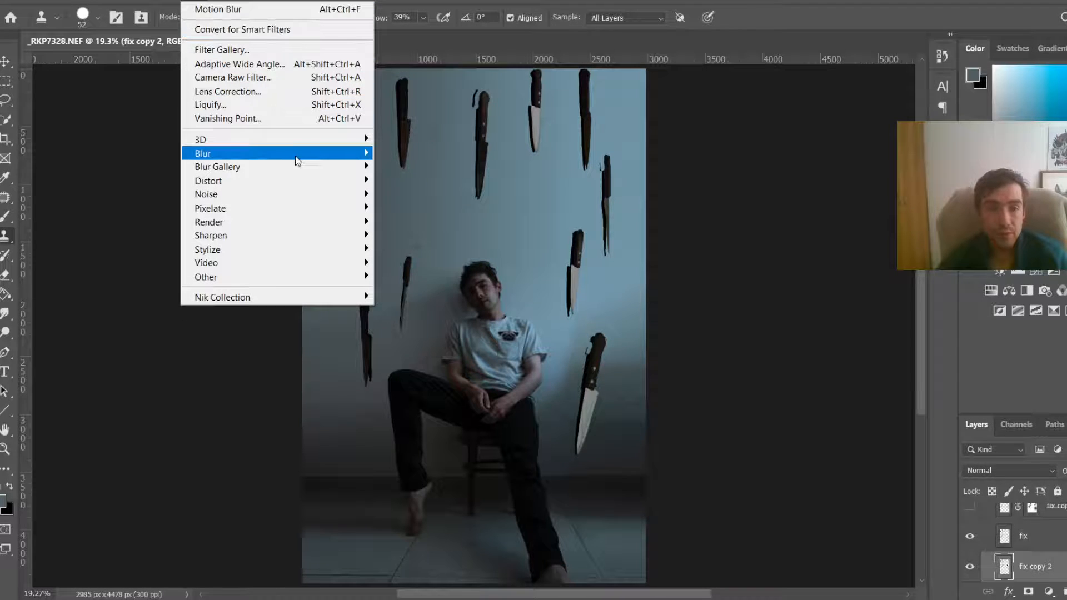
{"action": "mouse_move", "coordinate": [294, 153]}
{"action": "left_click", "coordinate": [410, 208]}
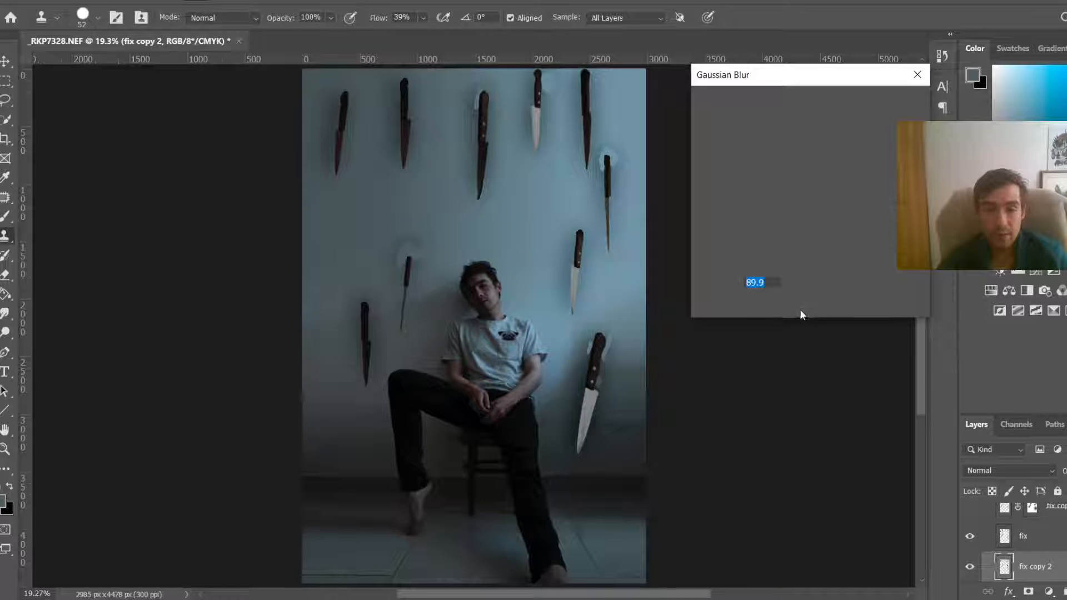
{"action": "mouse_move", "coordinate": [780, 305]}
{"action": "left_mouse_down"}
{"action": "mouse_move", "coordinate": [742, 307]}
{"action": "mouse_move", "coordinate": [784, 304]}
{"action": "mouse_move", "coordinate": [769, 304]}
{"action": "left_mouse_up"}
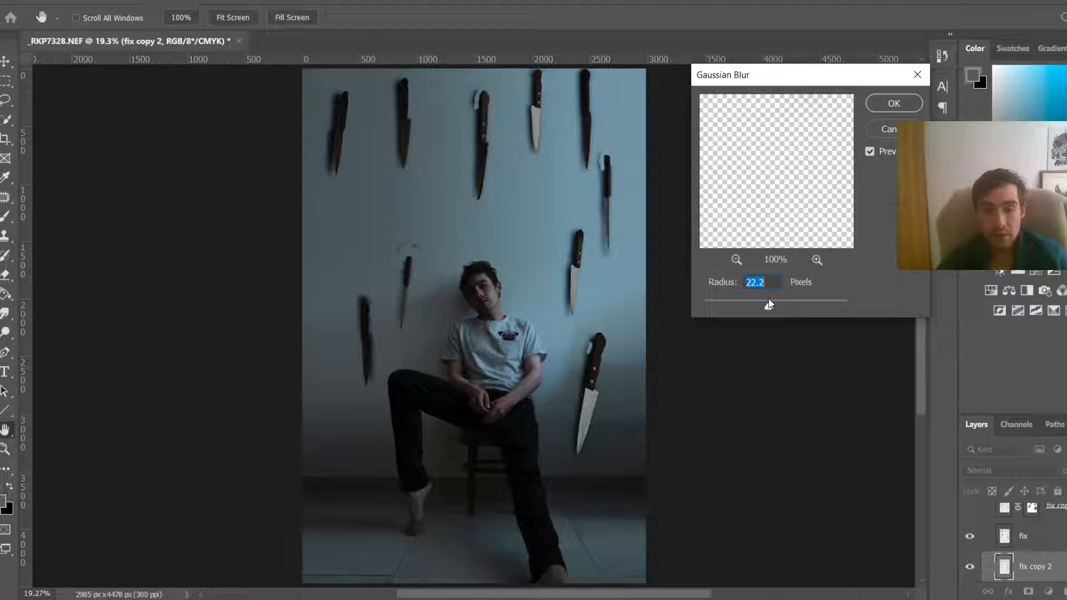
{"action": "left_click", "coordinate": [905, 110]}
Step: Add a layer mask to fix copy 2 and paint on it around the top knives with a 38% opacity brush
{"action": "key", "text": "s"}
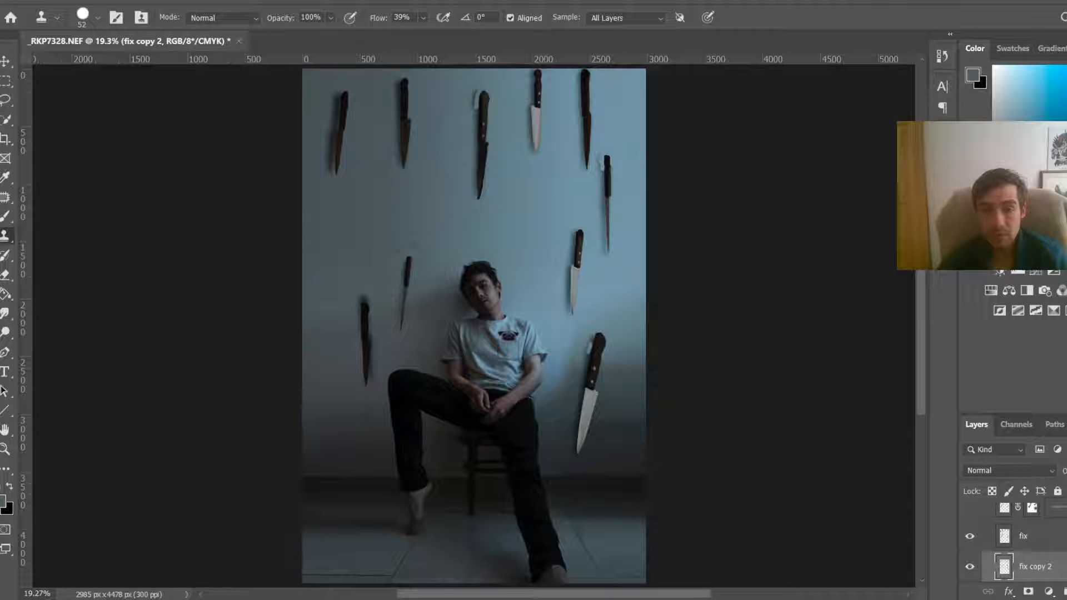
{"action": "left_click", "coordinate": [1037, 593]}
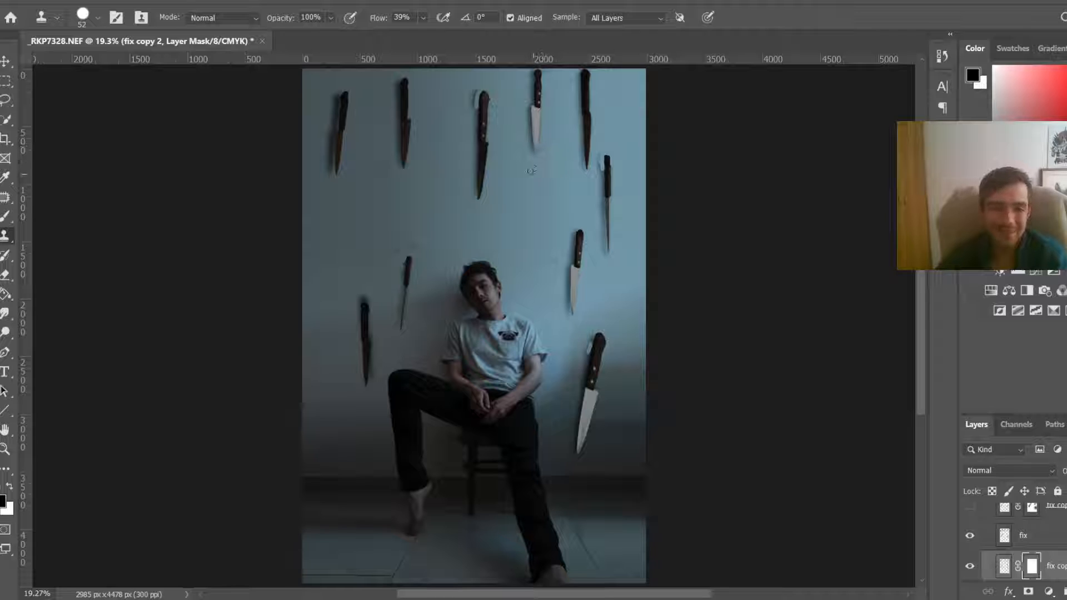
{"action": "left_click_drag", "start_coordinate": [532, 170], "coordinate": [563, 97]}
{"action": "left_click_drag", "start_coordinate": [488, 83], "coordinate": [483, 93]}
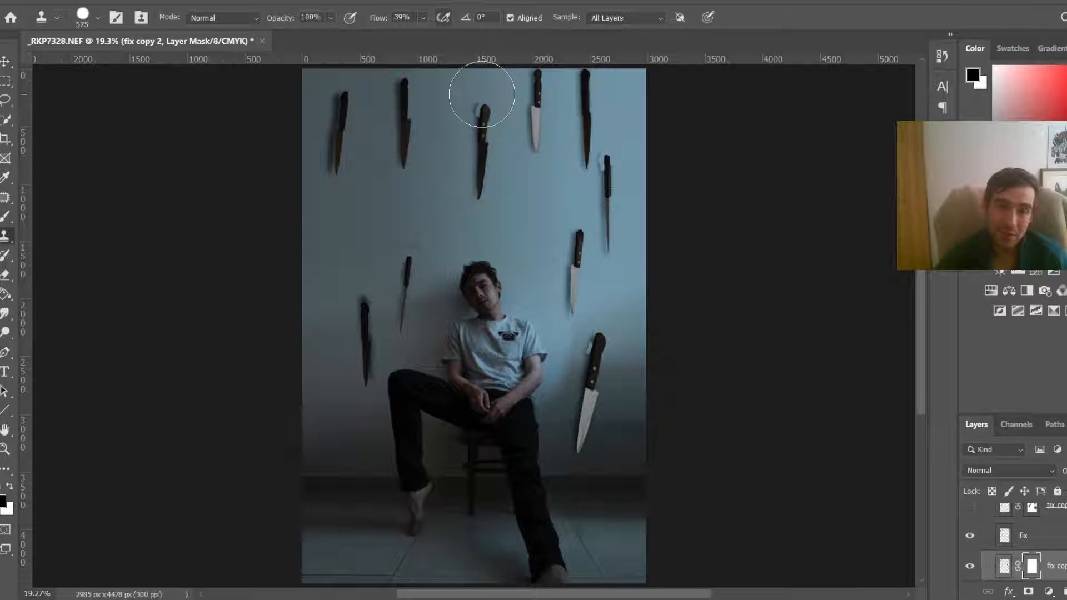
{"action": "key", "text": "ctrl+z"}
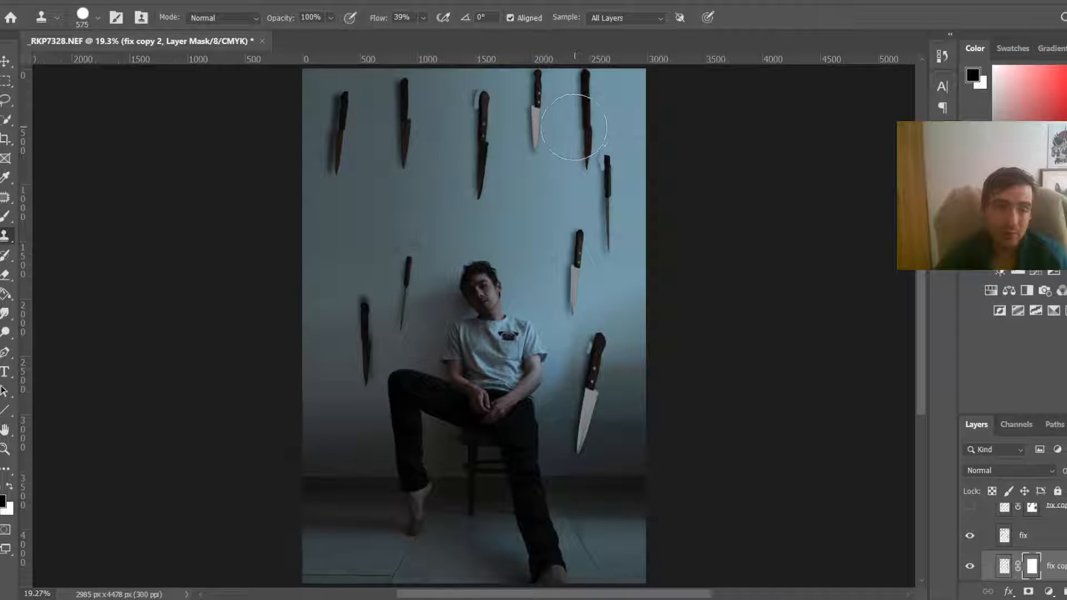
{"action": "key", "text": "b"}
{"action": "left_click_drag", "start_coordinate": [477, 104], "coordinate": [479, 104]}
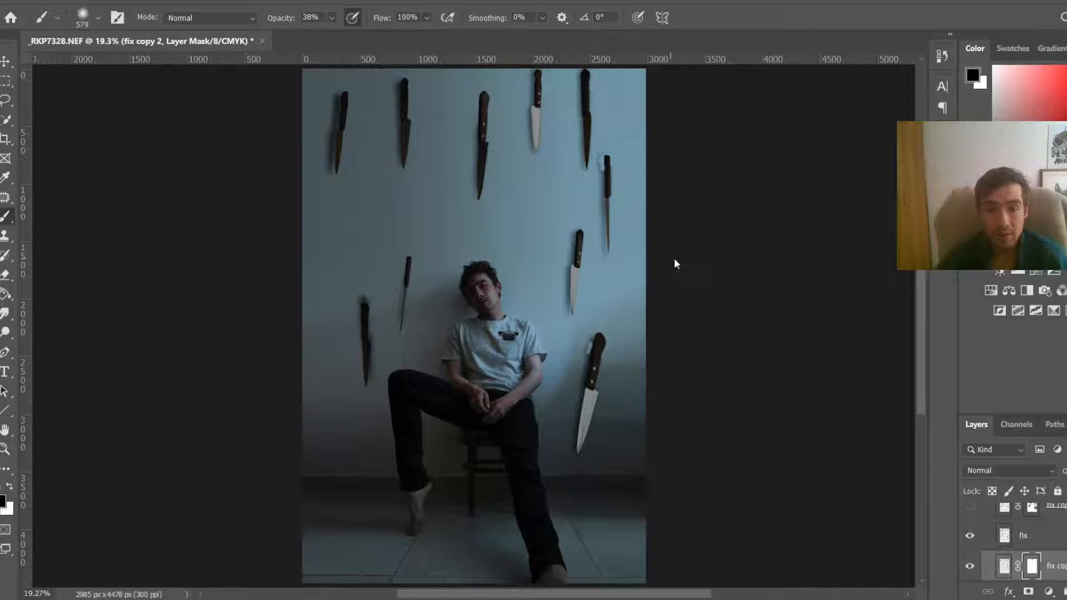
Step: Select the fix copy 2 layer content and reshape it with Perspective and Warp to reposition the knife shadows, then commit
{"action": "left_click", "coordinate": [971, 567]}
{"action": "left_click", "coordinate": [972, 567]}
{"action": "left_click", "coordinate": [1004, 566]}
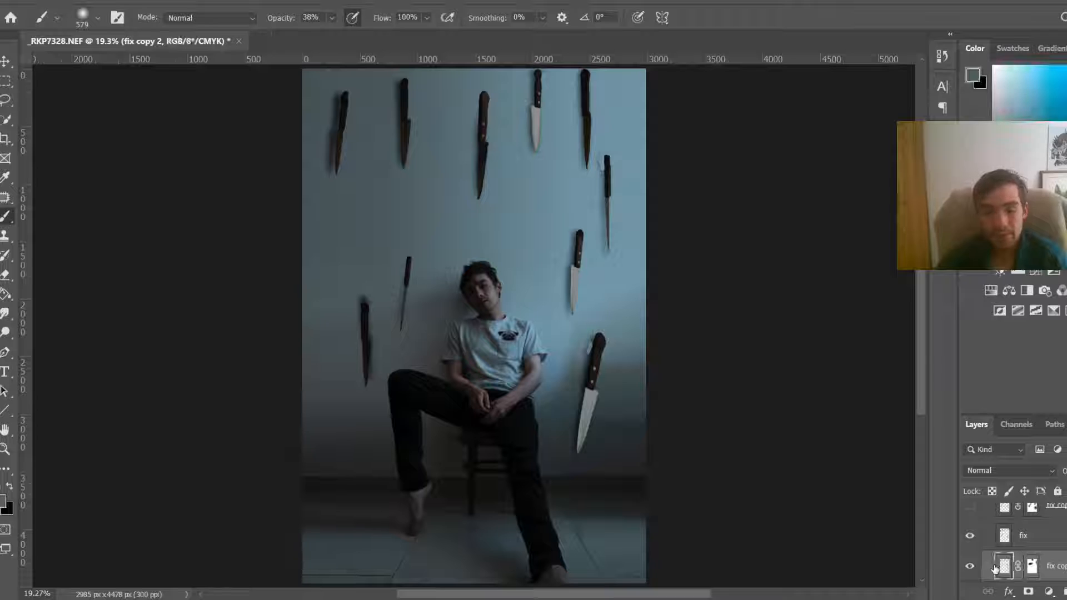
{"action": "key", "text": "ctrl+t"}
{"action": "right_click", "coordinate": [473, 207]}
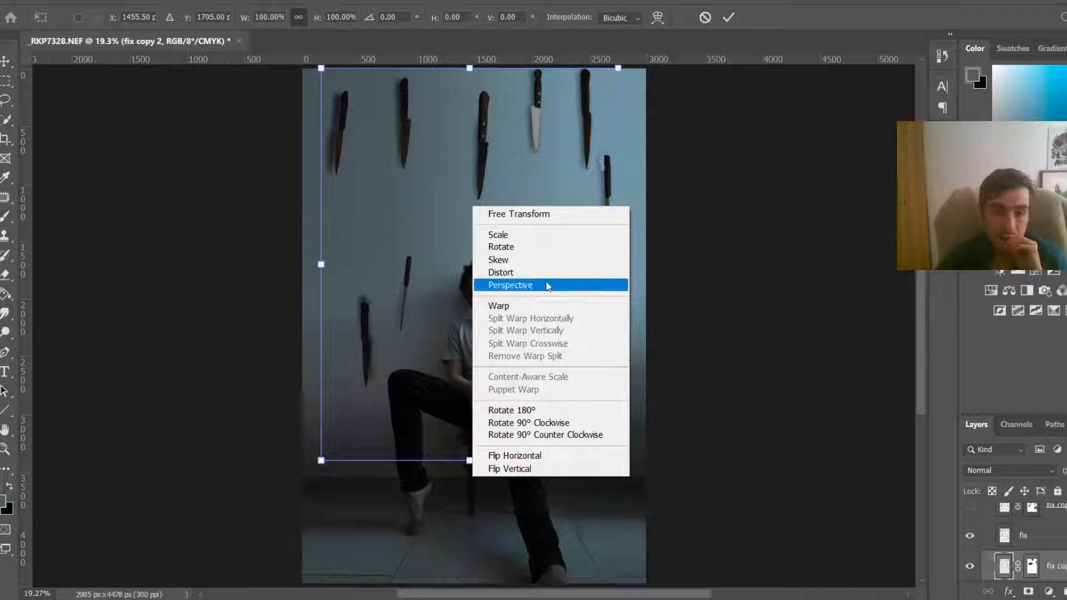
{"action": "left_click", "coordinate": [534, 284]}
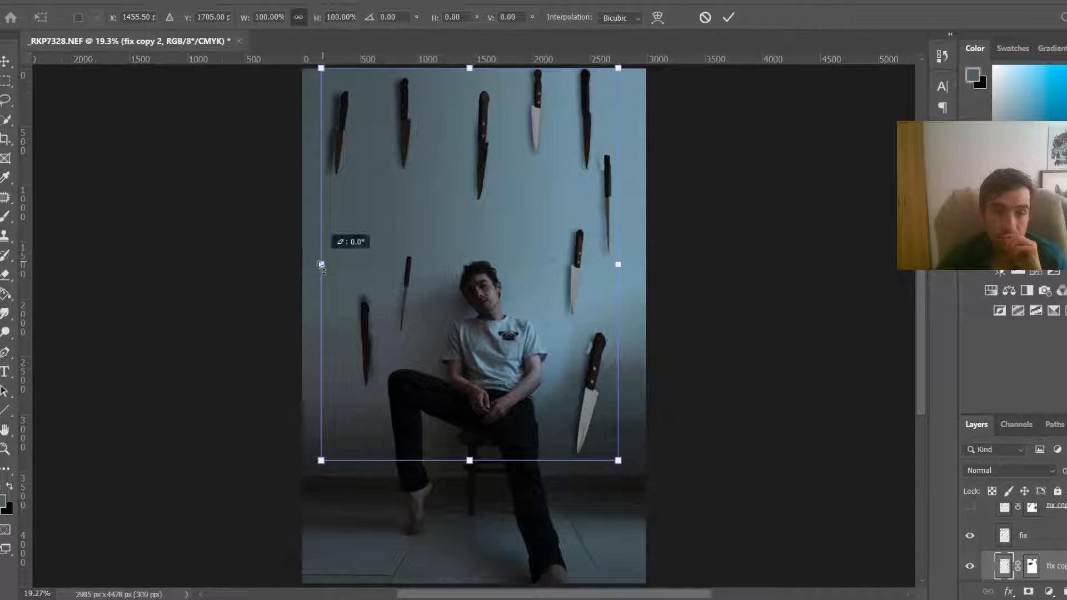
{"action": "mouse_move", "coordinate": [321, 265]}
{"action": "left_mouse_down"}
{"action": "mouse_move", "coordinate": [292, 265]}
{"action": "mouse_move", "coordinate": [320, 267]}
{"action": "mouse_move", "coordinate": [305, 270]}
{"action": "left_mouse_up"}
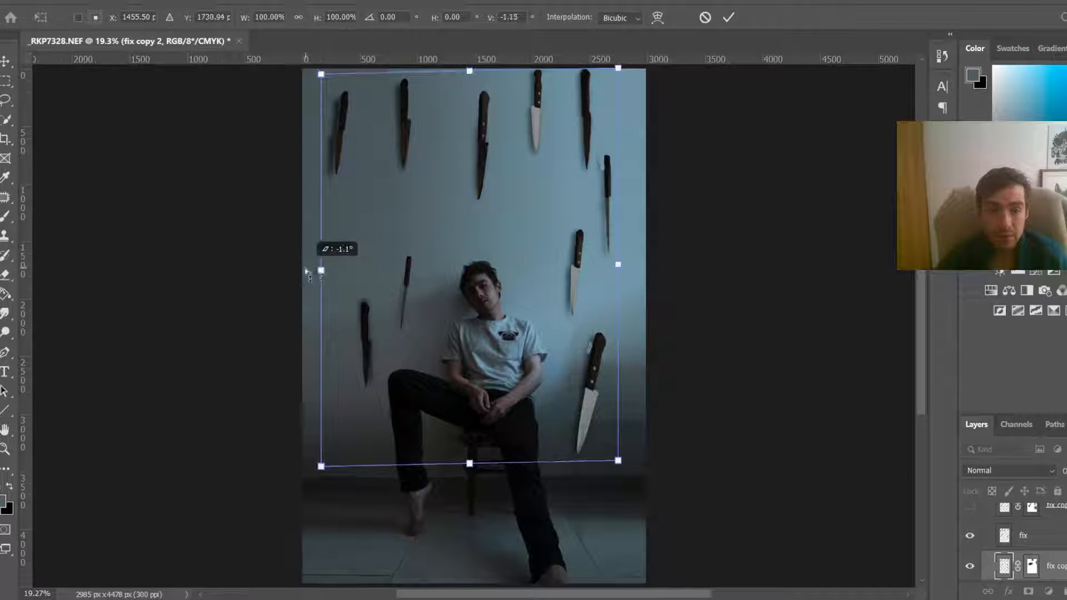
{"action": "right_click", "coordinate": [358, 275]}
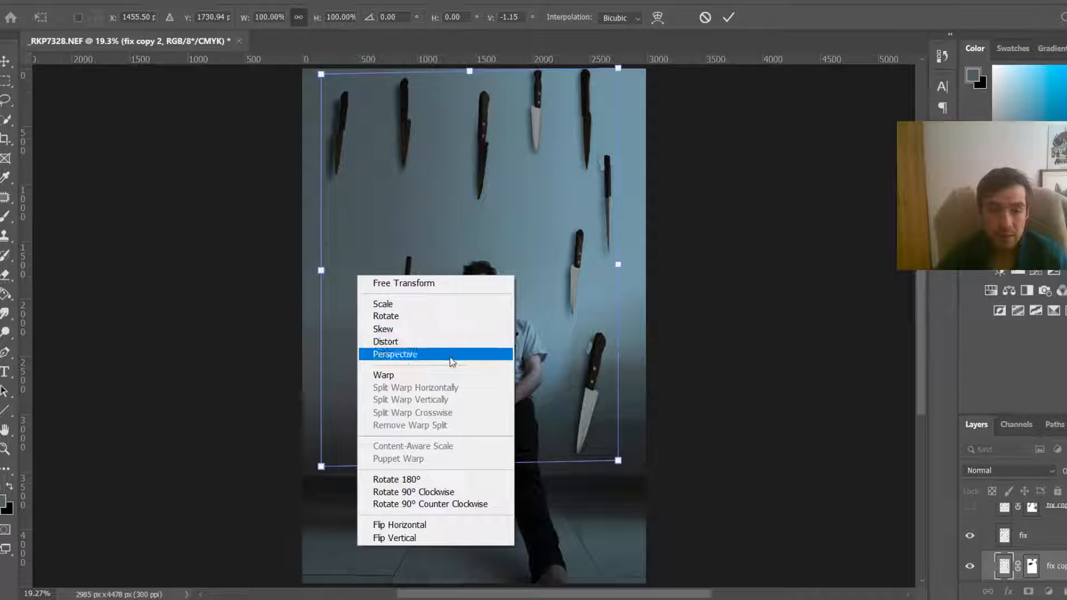
{"action": "left_click", "coordinate": [450, 357]}
{"action": "left_click_drag", "start_coordinate": [321, 270], "coordinate": [300, 271]}
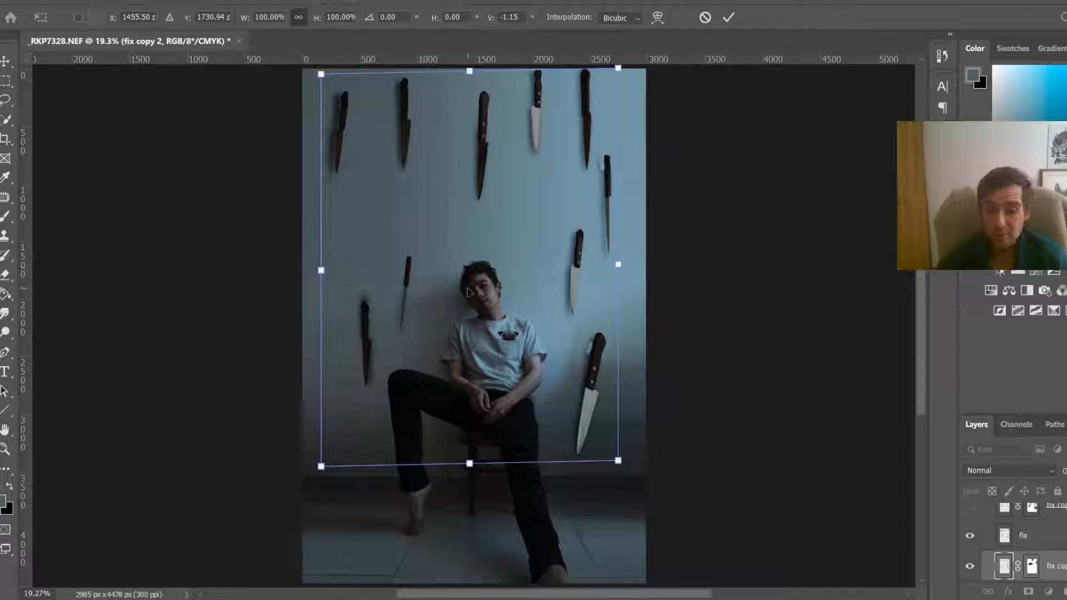
{"action": "right_click", "coordinate": [431, 297]}
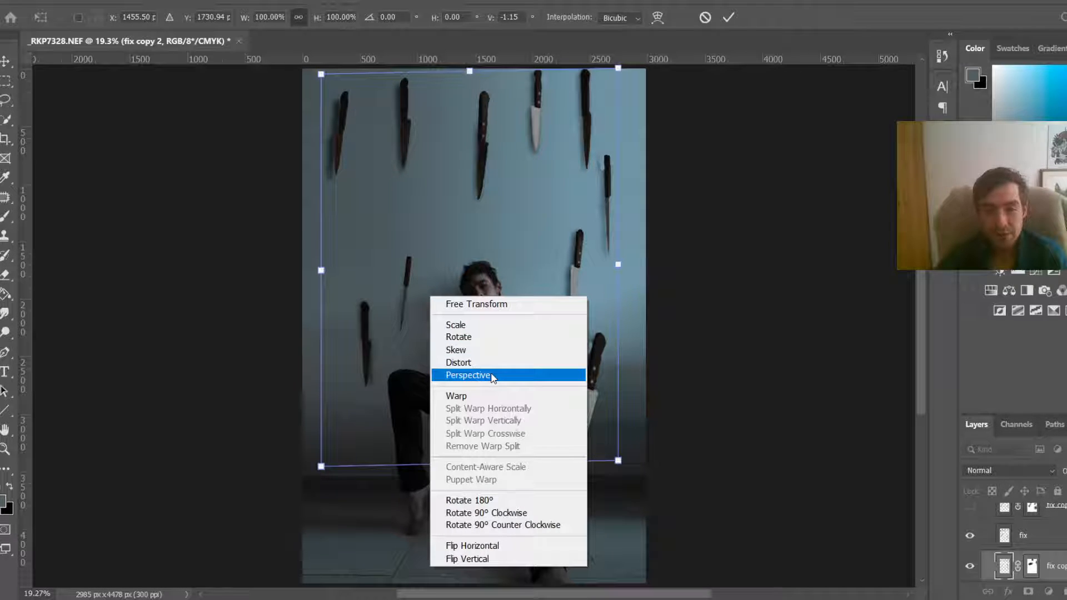
{"action": "left_click", "coordinate": [493, 395]}
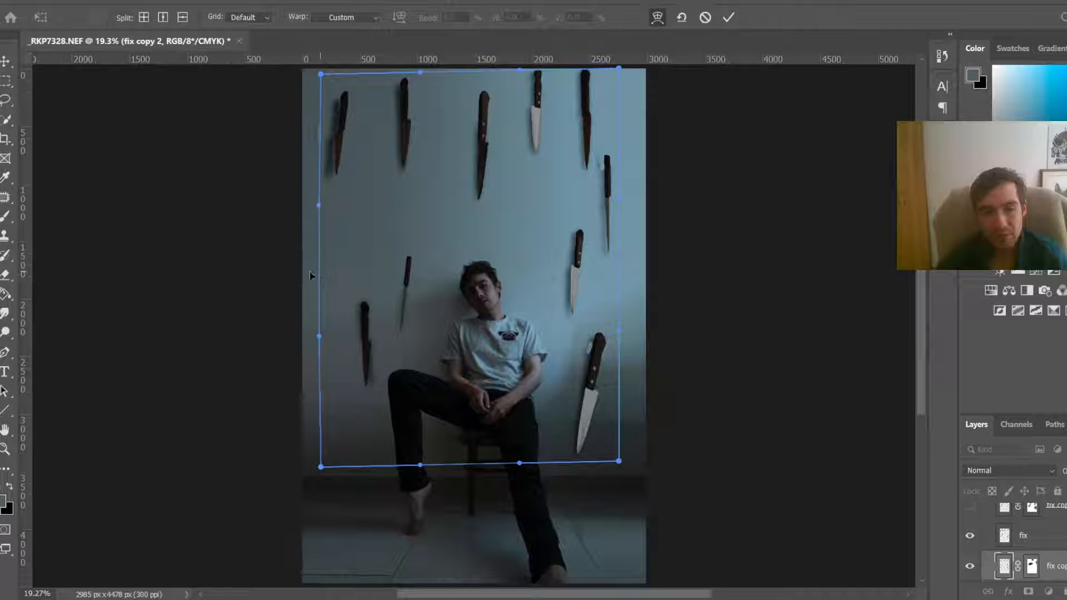
{"action": "left_click_drag", "start_coordinate": [310, 271], "coordinate": [327, 265]}
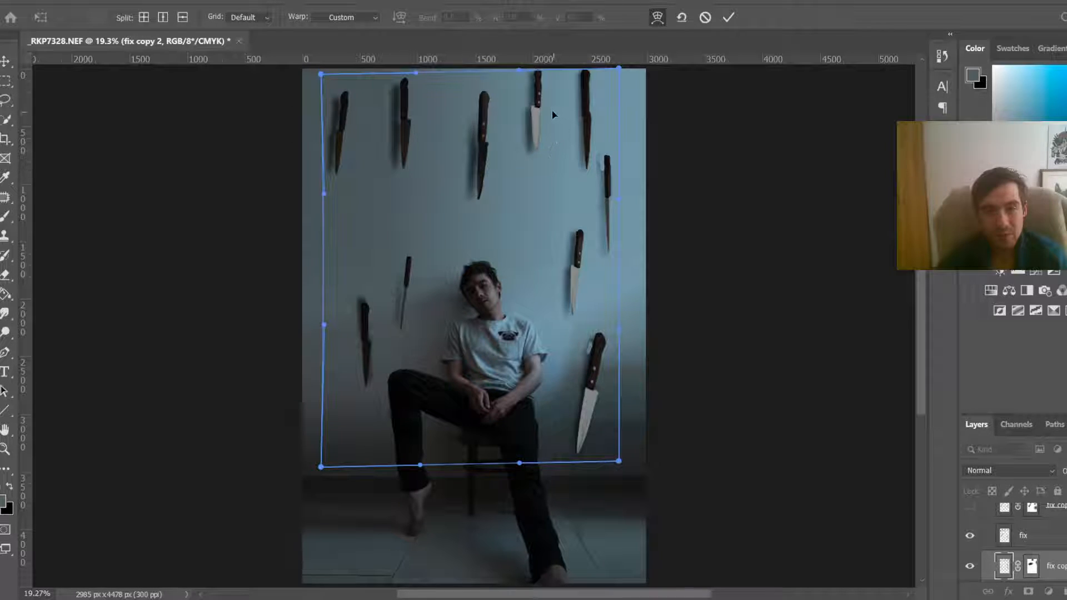
{"action": "left_click_drag", "start_coordinate": [552, 111], "coordinate": [550, 151]}
{"action": "mouse_move", "coordinate": [383, 285]}
{"action": "left_mouse_down"}
{"action": "mouse_move", "coordinate": [358, 286]}
{"action": "mouse_move", "coordinate": [379, 287]}
{"action": "mouse_move", "coordinate": [362, 304]}
{"action": "mouse_move", "coordinate": [384, 297]}
{"action": "mouse_move", "coordinate": [372, 297]}
{"action": "left_mouse_up"}
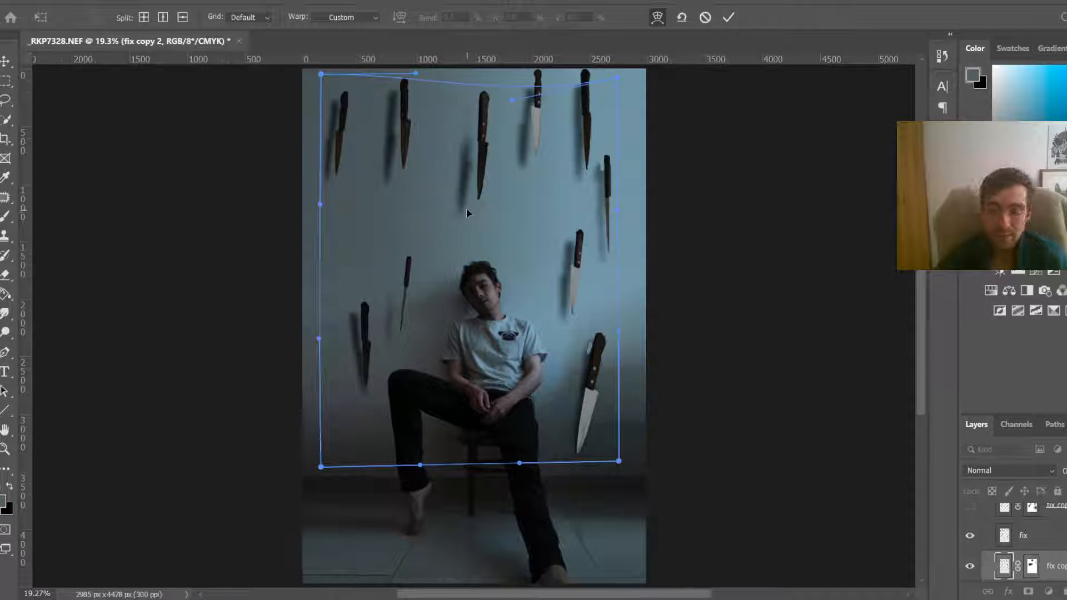
{"action": "key", "text": "Return"}
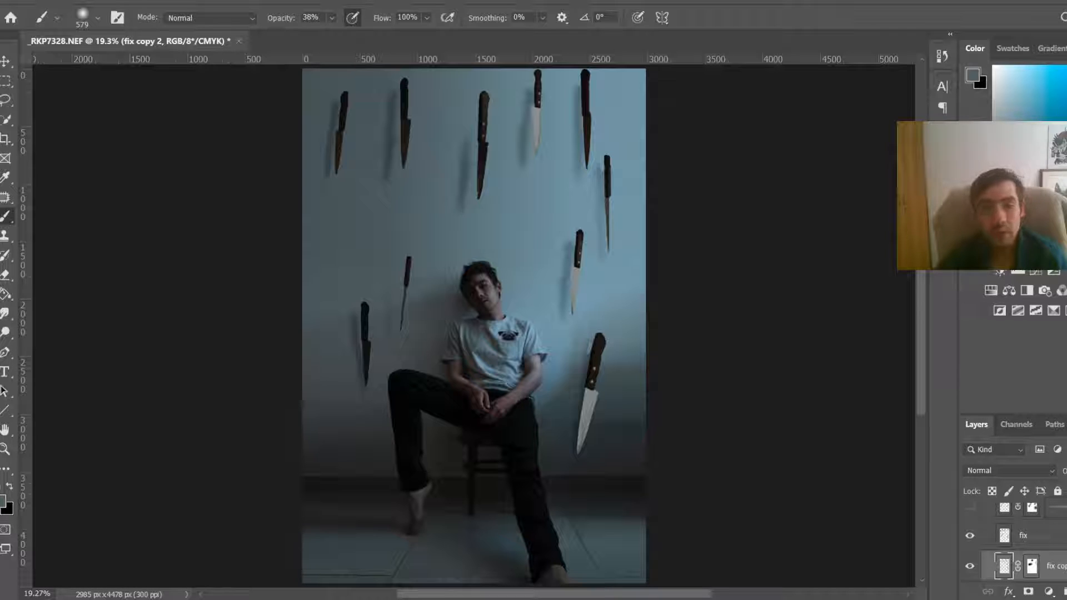
Step: Apply a Motion Blur with a -90° angle and 99 pixel distance to the fix copy 2 shadow layer
{"action": "left_click", "coordinate": [199, 3]}
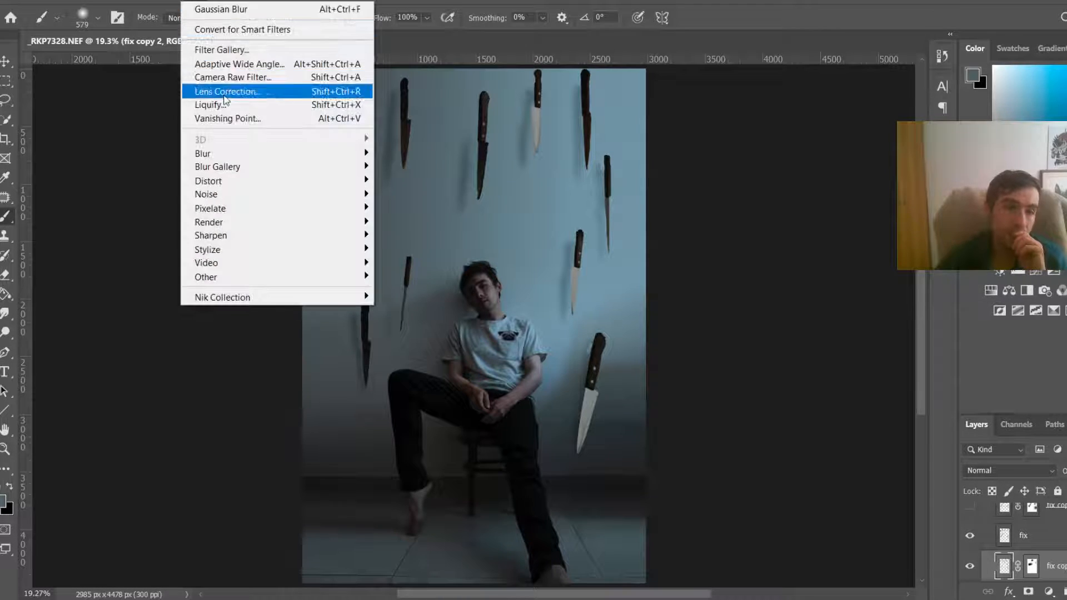
{"action": "mouse_move", "coordinate": [272, 158]}
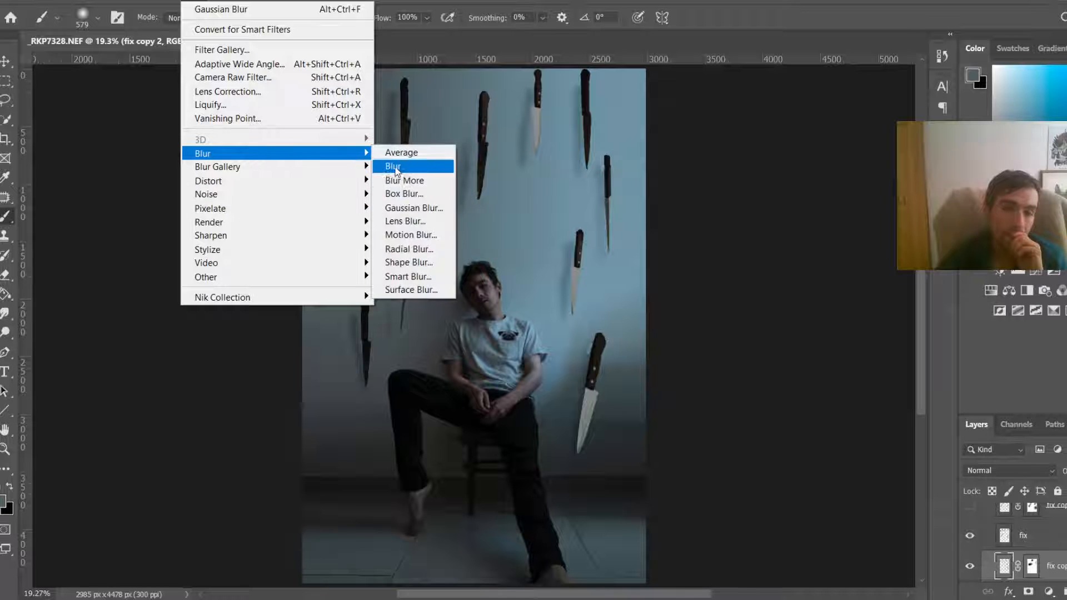
{"action": "left_click", "coordinate": [446, 235]}
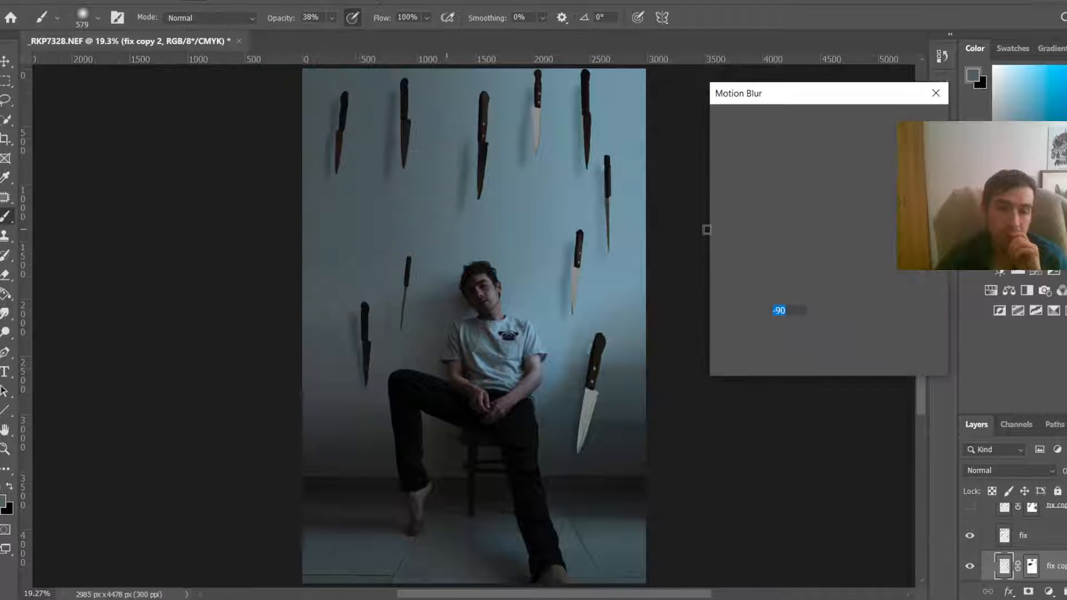
{"action": "mouse_move", "coordinate": [777, 365]}
{"action": "left_mouse_down"}
{"action": "mouse_move", "coordinate": [806, 359]}
{"action": "mouse_move", "coordinate": [769, 358]}
{"action": "left_mouse_up"}
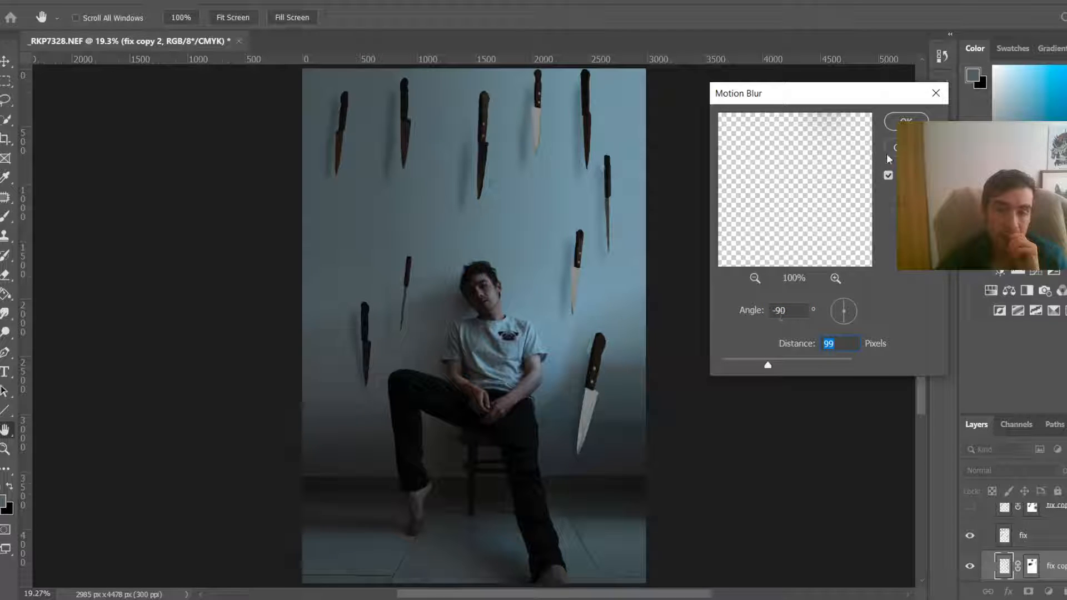
{"action": "left_click", "coordinate": [907, 121]}
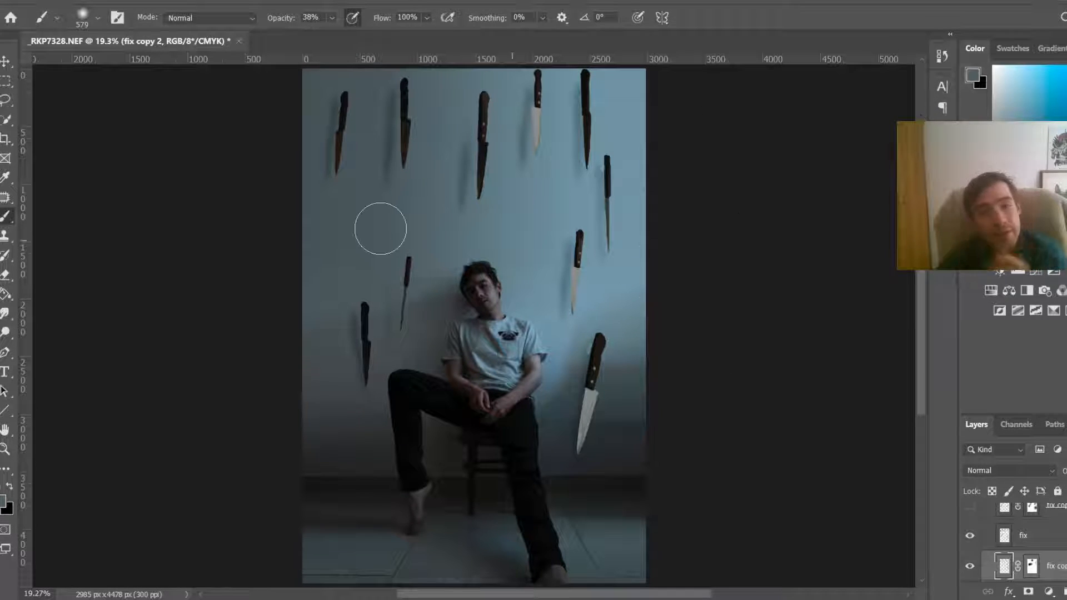
Step: Add a Brightness/Contrast adjustment layer above Layer 14 in the knife group
{"action": "scroll", "coordinate": [428, 239], "scroll_direction": "down", "scroll_amount": 3}
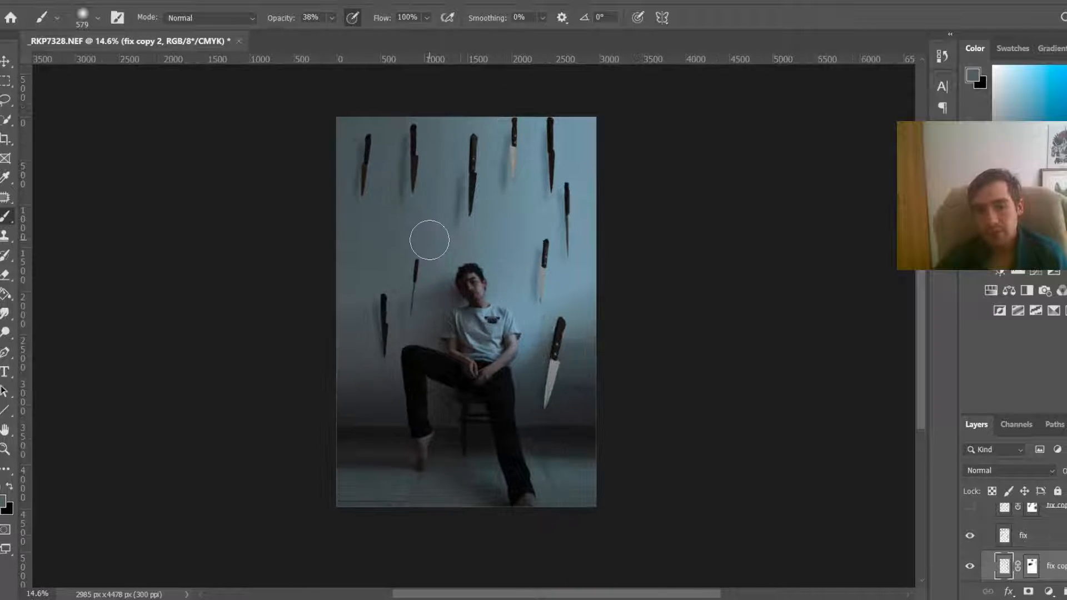
{"action": "scroll", "coordinate": [429, 240], "scroll_direction": "down", "scroll_amount": 1}
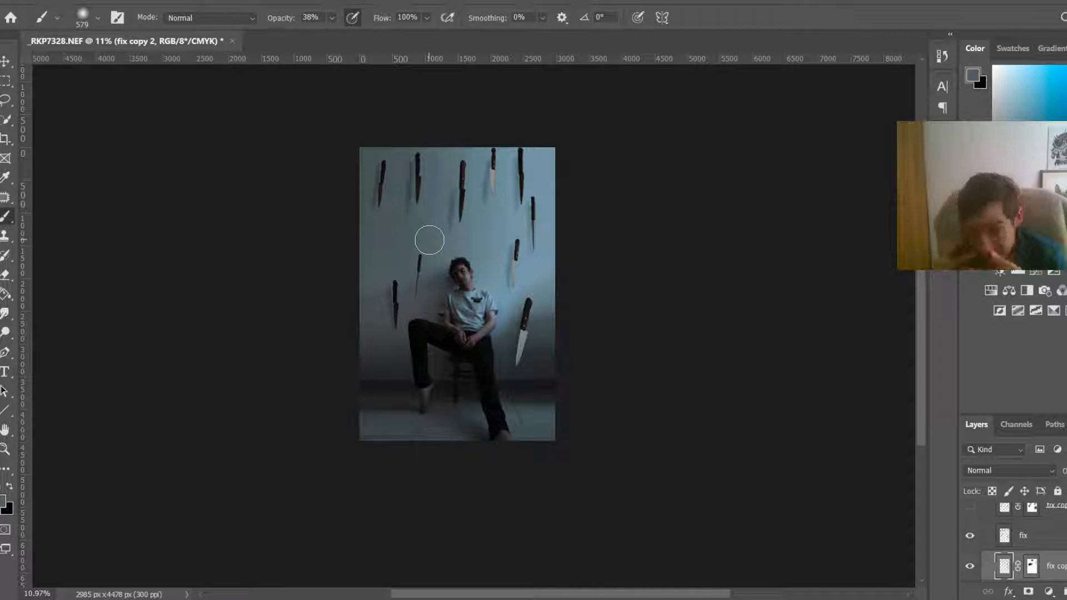
{"action": "scroll", "coordinate": [1014, 542], "scroll_direction": "up", "scroll_amount": 5}
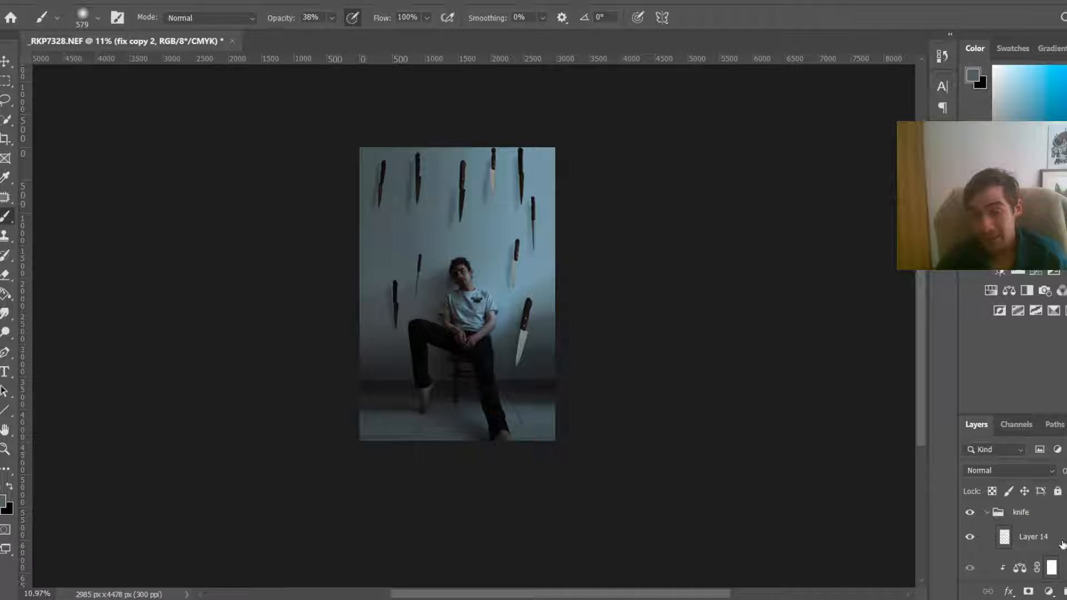
{"action": "left_click", "coordinate": [1030, 533]}
{"action": "left_click", "coordinate": [1048, 592]}
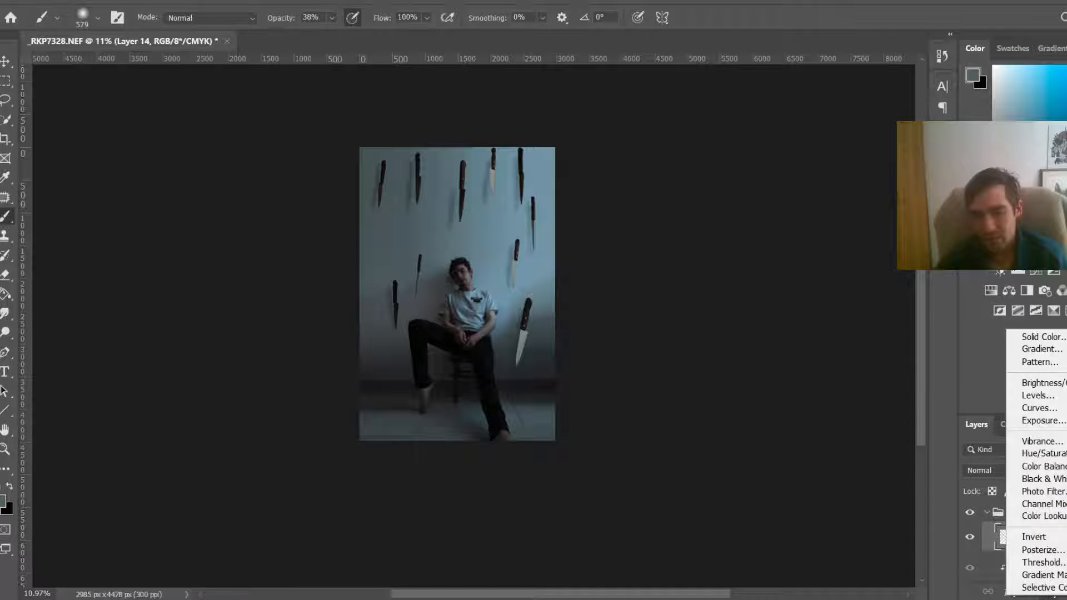
{"action": "left_click", "coordinate": [1036, 382]}
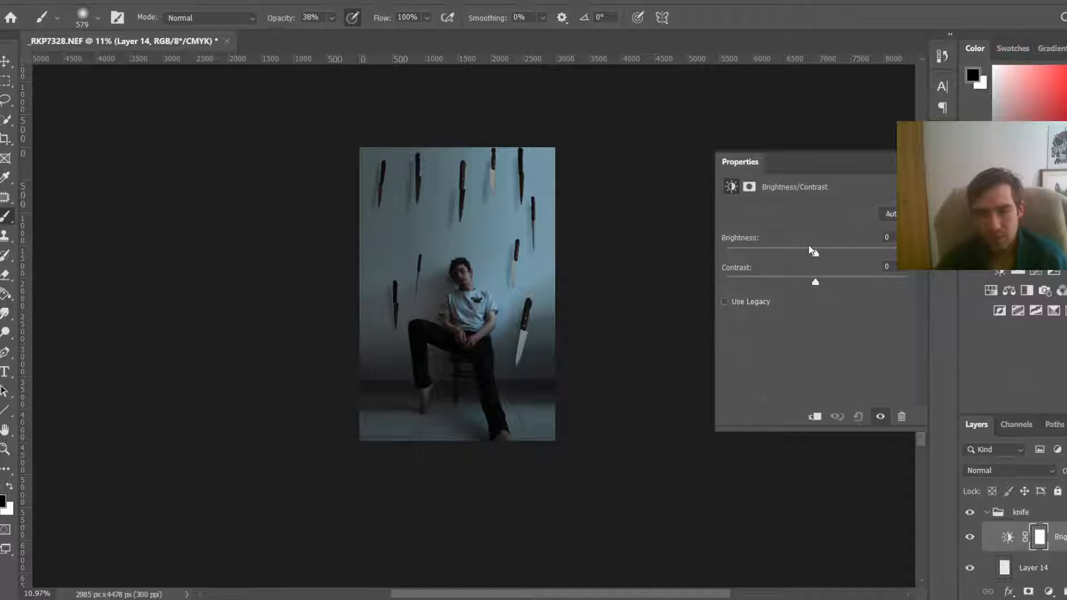
Step: Try lowering brightness to -96 with clipping, then raising it to 40, undoing each change
{"action": "left_click_drag", "start_coordinate": [815, 251], "coordinate": [758, 252]}
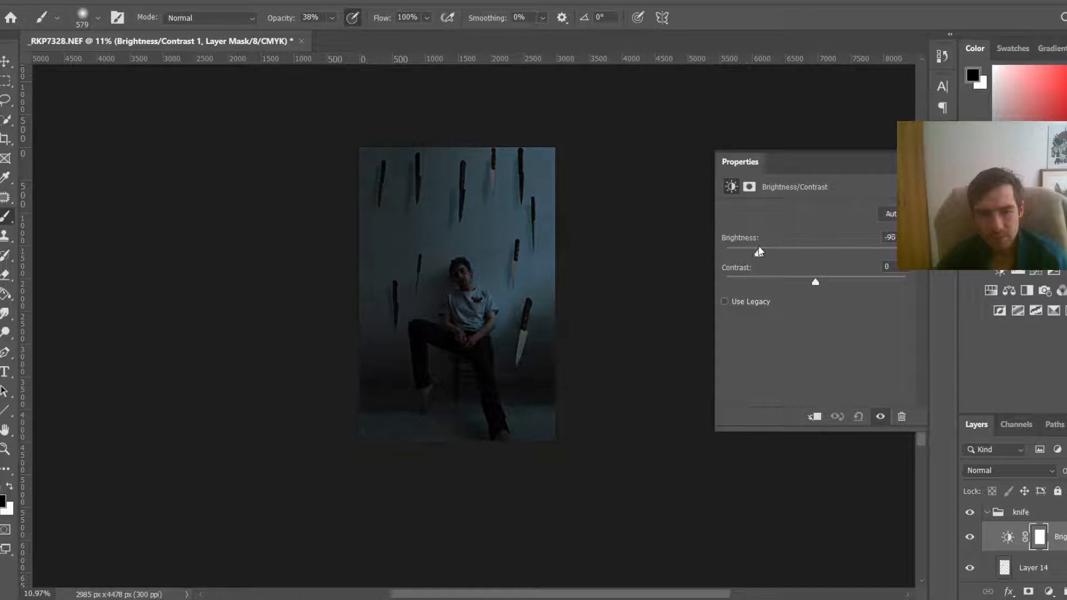
{"action": "left_click", "coordinate": [817, 418]}
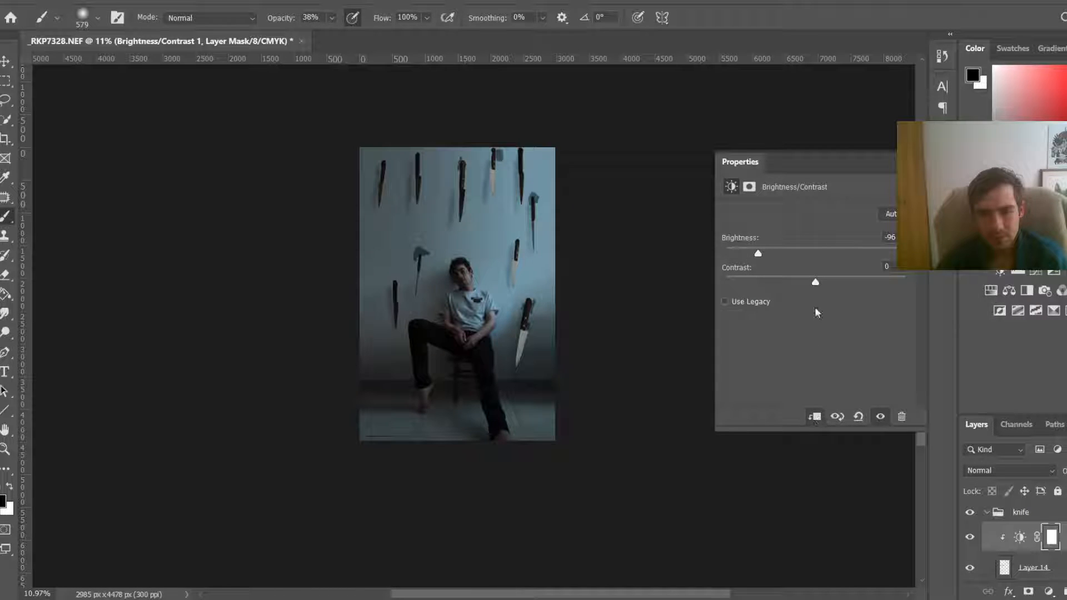
{"action": "key", "text": "ctrl+z"}
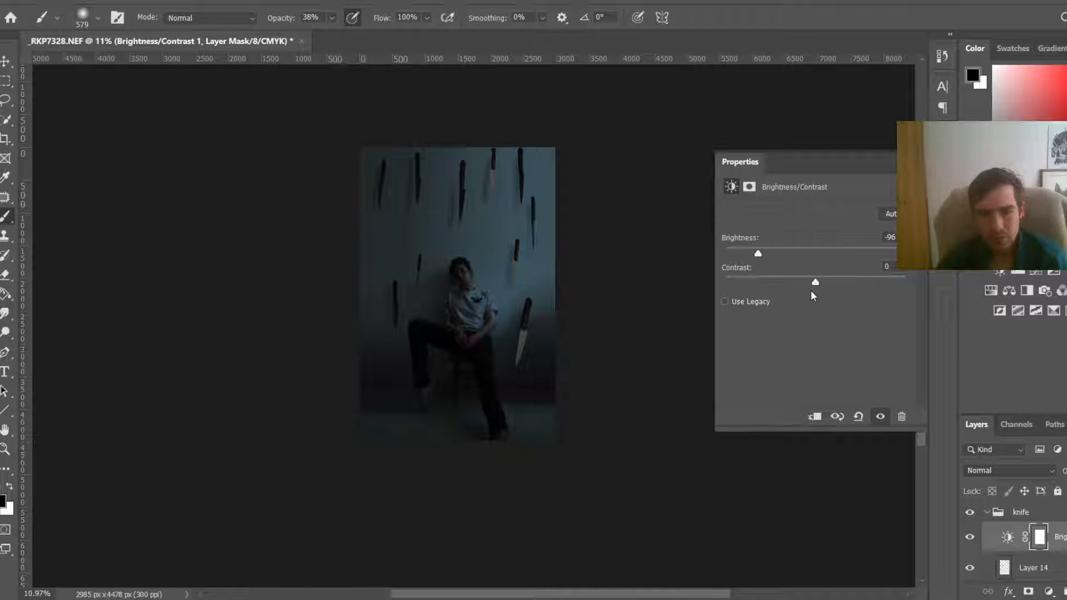
{"action": "key", "text": "ctrl+z"}
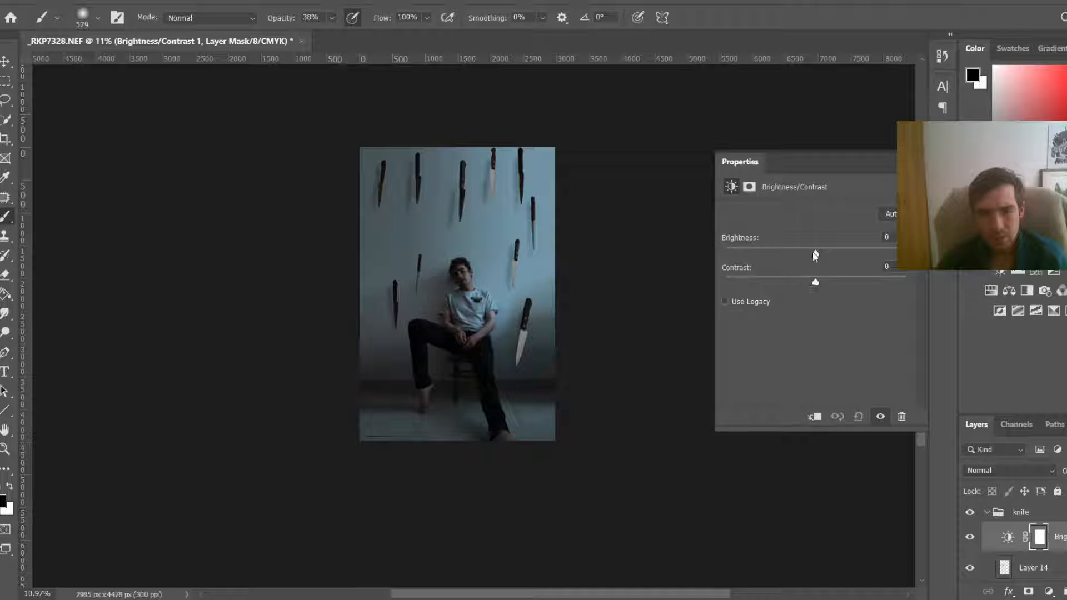
{"action": "left_click_drag", "start_coordinate": [816, 254], "coordinate": [839, 233]}
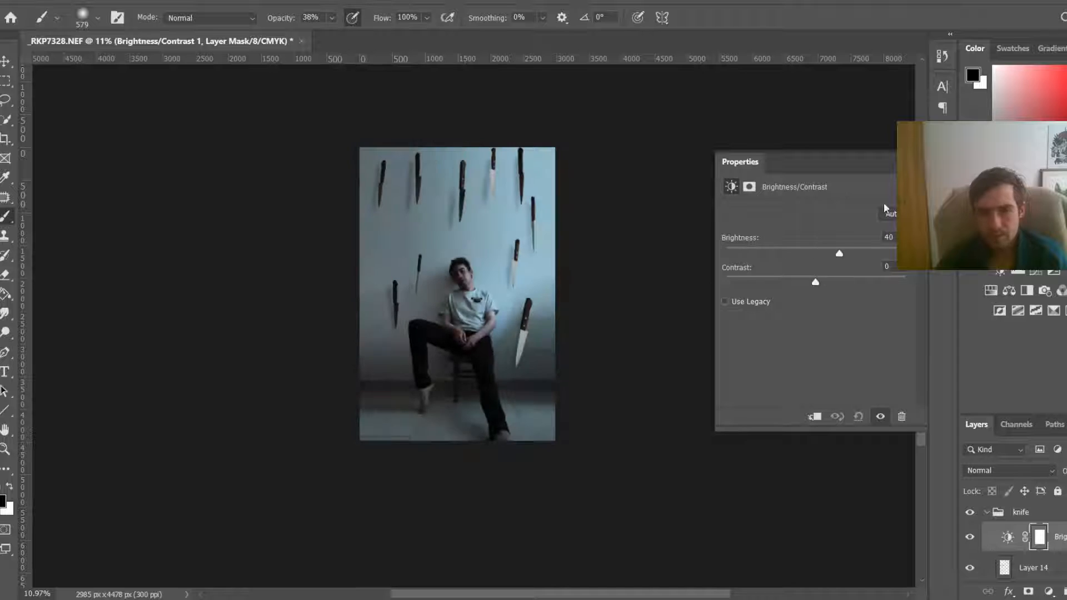
{"action": "key", "text": "ctrl+z"}
{"action": "left_click", "coordinate": [910, 162]}
Step: Add a Brightness/Contrast adjustment clipped to the fix layer and lower its brightness to darken the knives
{"action": "scroll", "coordinate": [1028, 533], "scroll_direction": "down", "scroll_amount": 3}
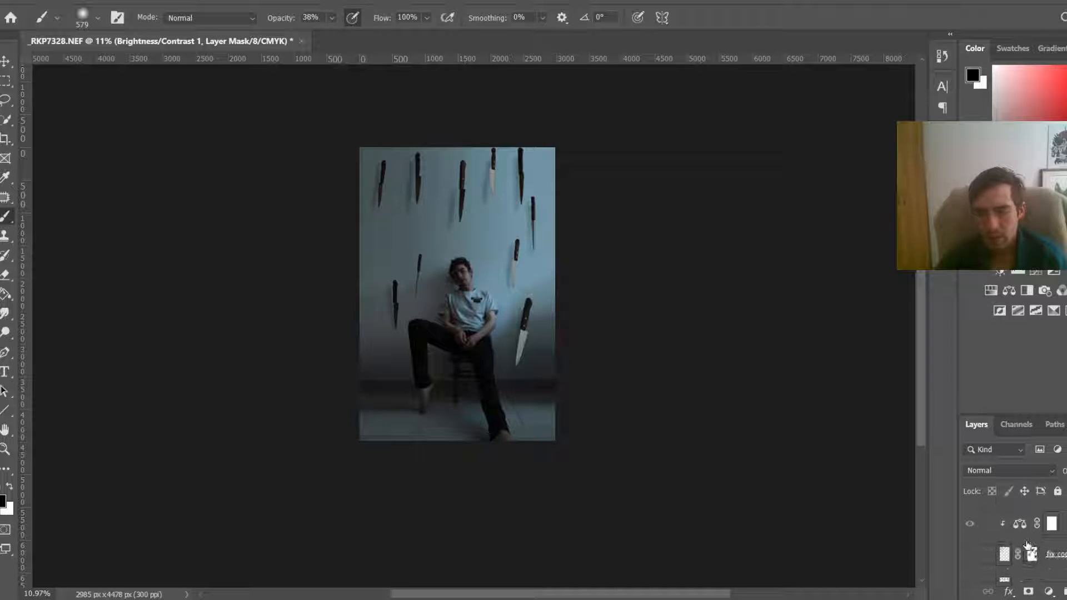
{"action": "scroll", "coordinate": [982, 561], "scroll_direction": "down", "scroll_amount": 1}
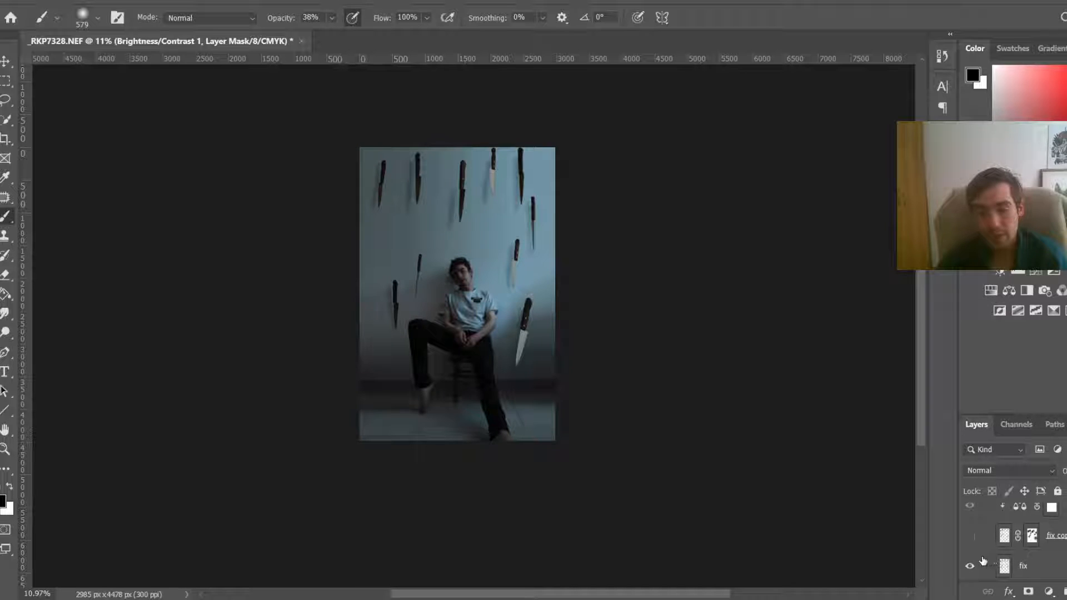
{"action": "left_click", "coordinate": [1053, 566]}
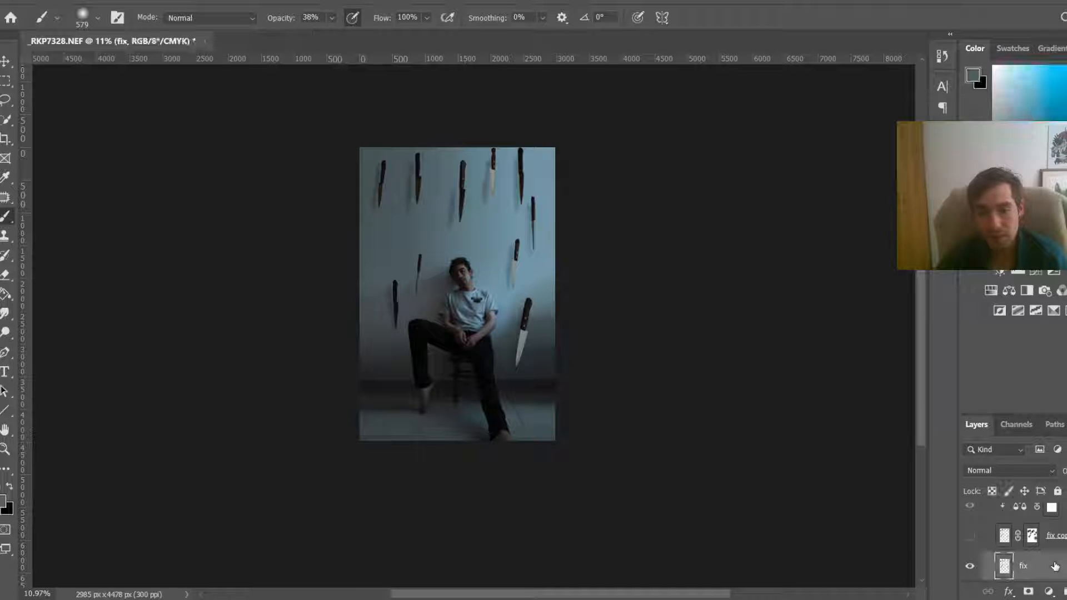
{"action": "left_click", "coordinate": [1048, 591]}
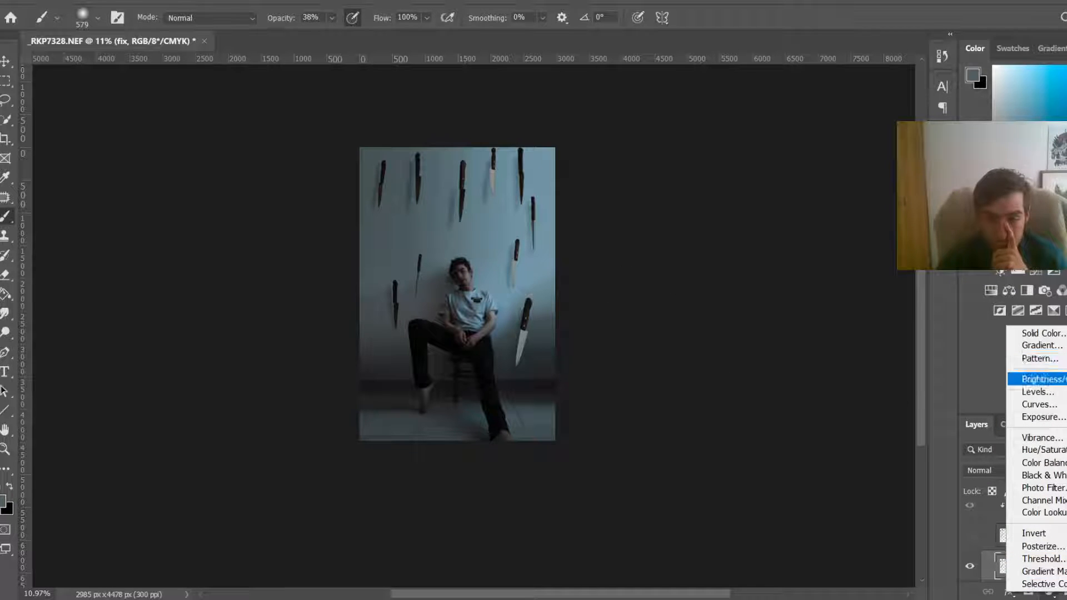
{"action": "left_click", "coordinate": [1040, 379]}
{"action": "left_click_drag", "start_coordinate": [815, 253], "coordinate": [744, 246]}
{"action": "left_click", "coordinate": [813, 418]}
{"action": "left_click", "coordinate": [910, 161]}
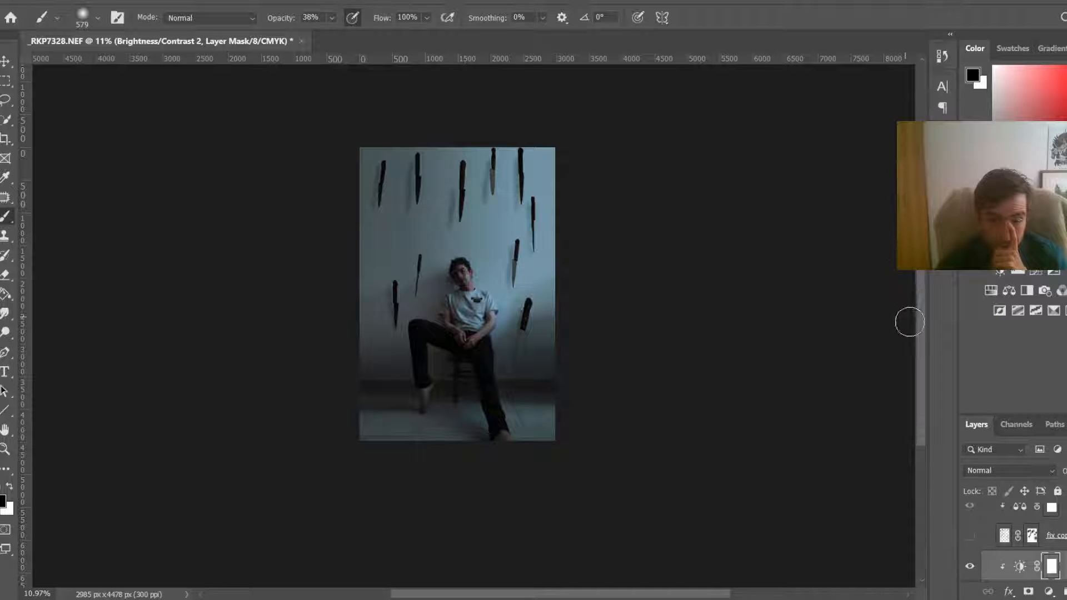
Step: Set the brush to 17% opacity and 39% flow and paint on the Brightness/Contrast 2 mask over the lower-right and top knives
{"action": "scroll", "coordinate": [360, 176], "scroll_direction": "up", "scroll_amount": 3}
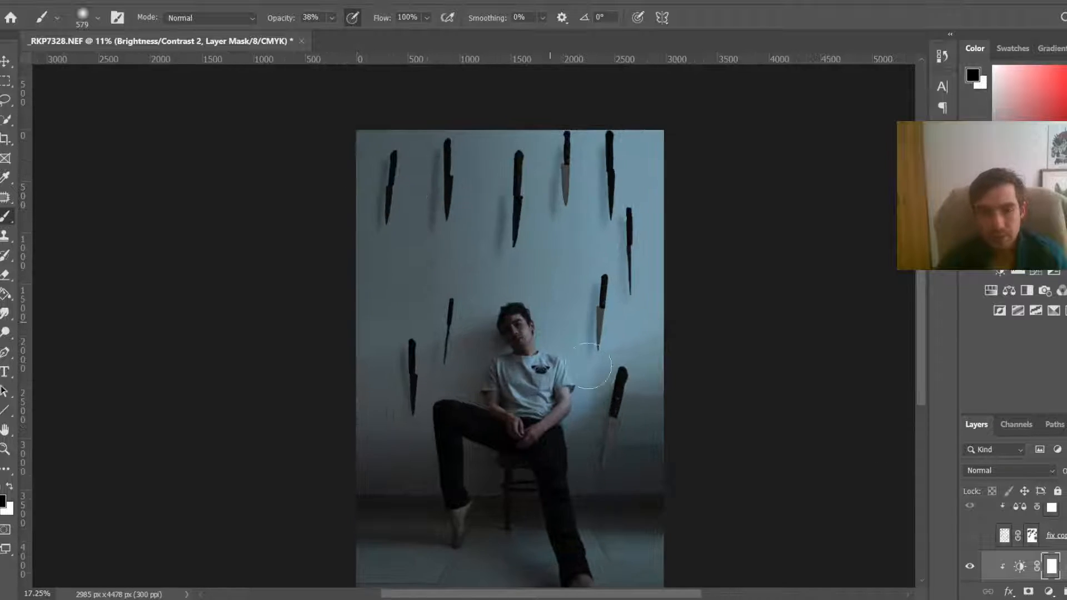
{"action": "scroll", "coordinate": [717, 456], "scroll_direction": "up", "scroll_amount": 3}
{"action": "left_click", "coordinate": [331, 17]}
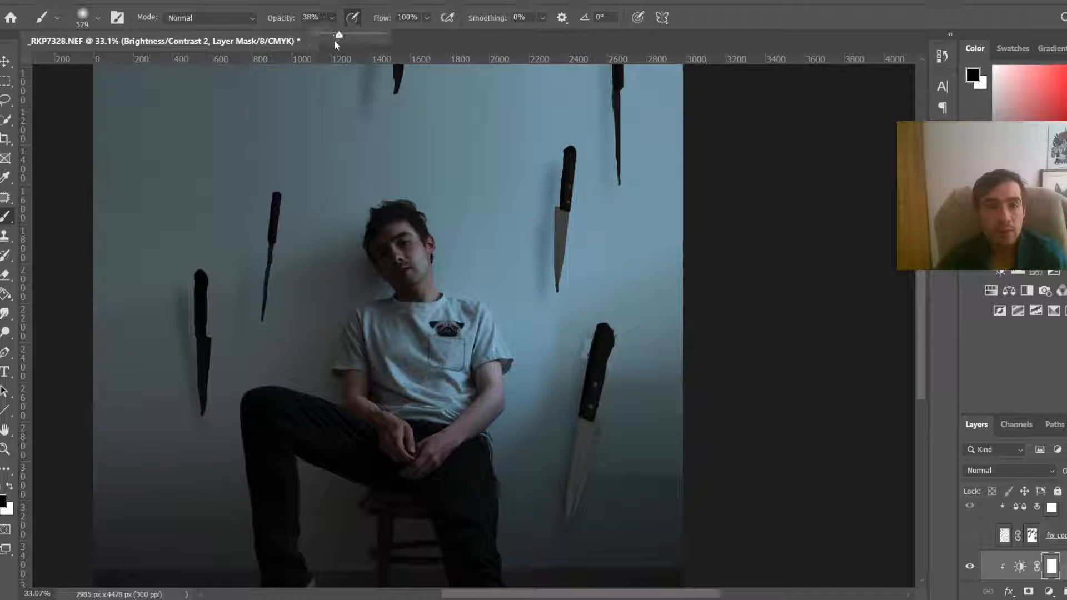
{"action": "left_click", "coordinate": [427, 18]}
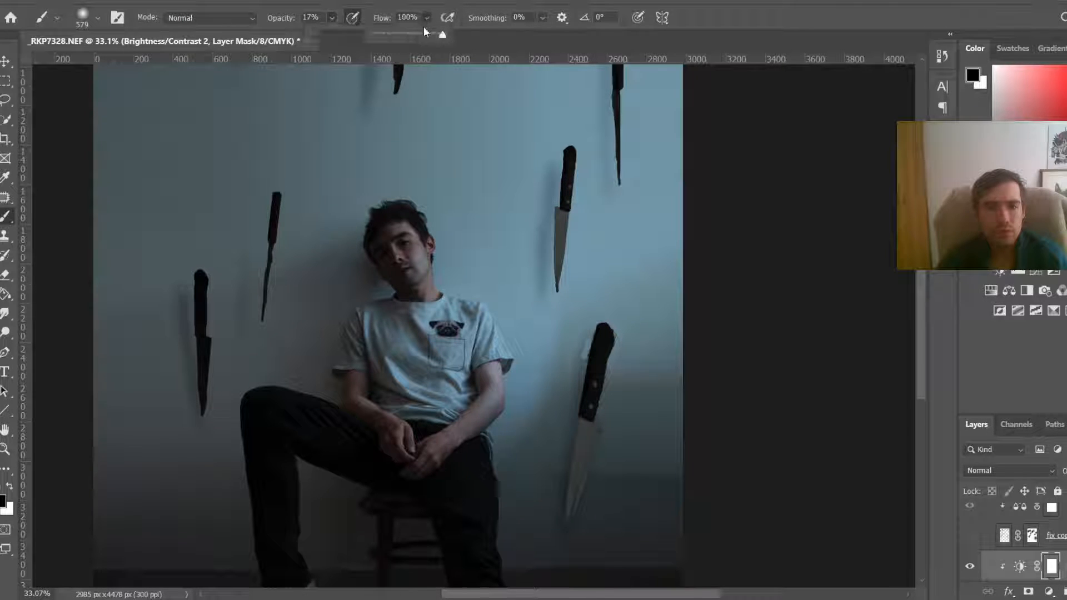
{"action": "left_click", "coordinate": [400, 34]}
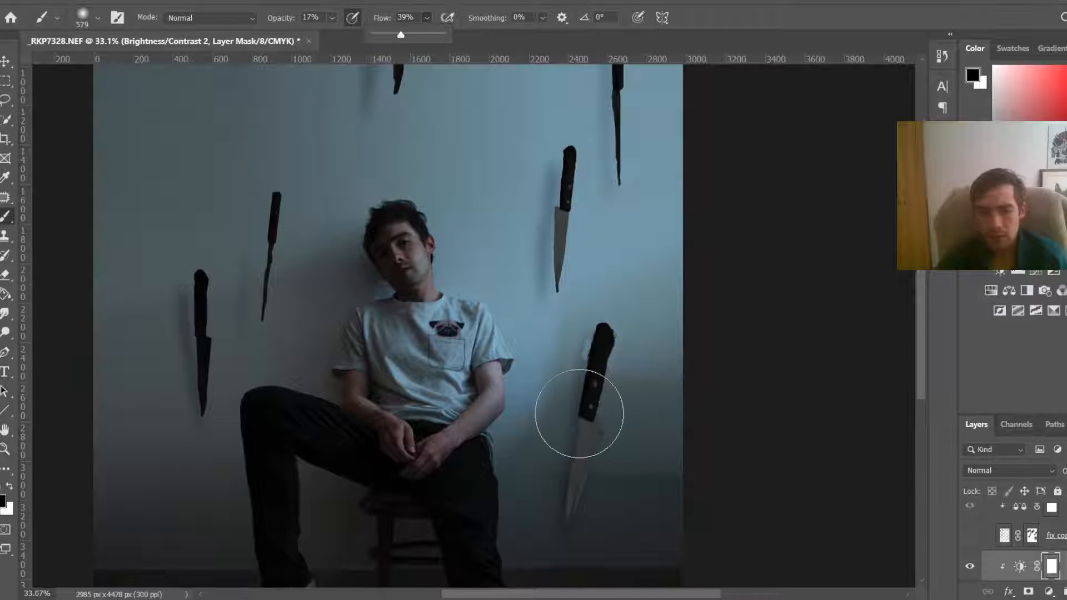
{"action": "mouse_move", "coordinate": [626, 402]}
{"action": "left_mouse_down"}
{"action": "mouse_move", "coordinate": [610, 417]}
{"action": "mouse_move", "coordinate": [610, 443]}
{"action": "mouse_move", "coordinate": [636, 445]}
{"action": "left_mouse_up"}
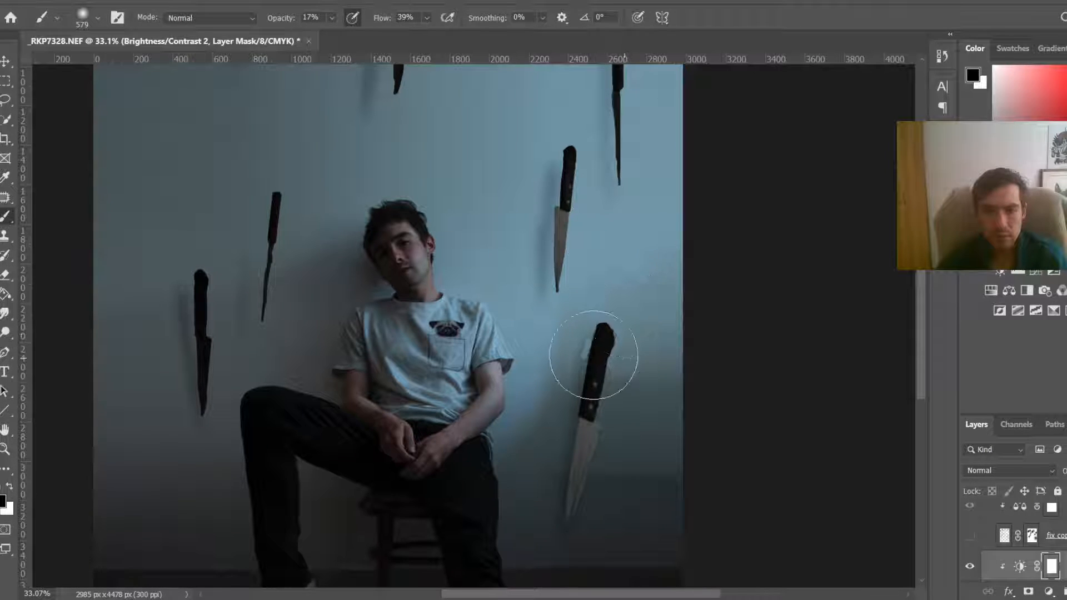
{"action": "scroll", "coordinate": [922, 321], "scroll_direction": "up", "scroll_amount": 5}
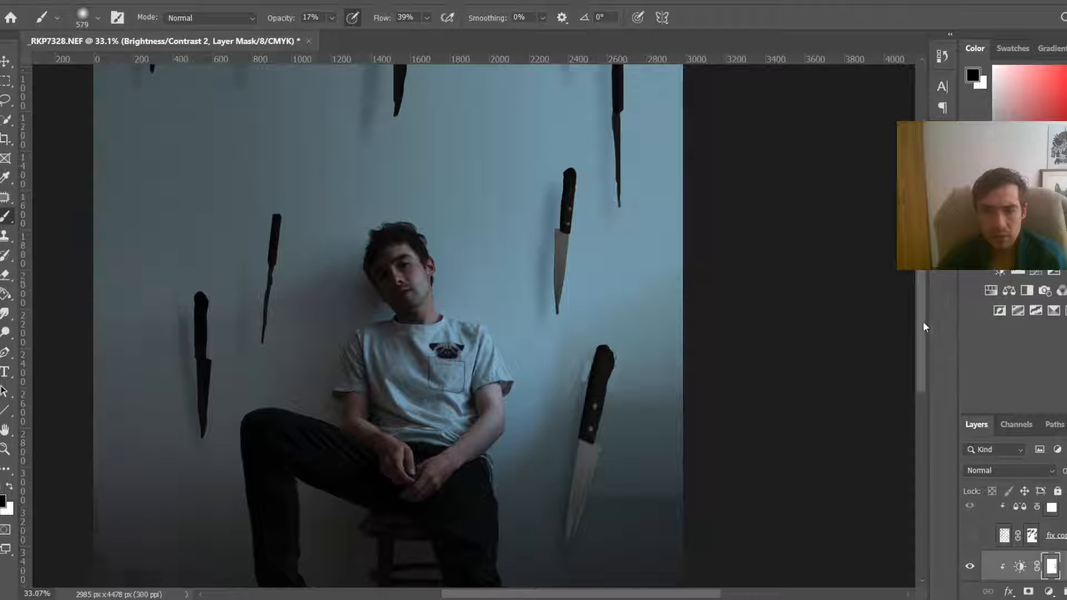
{"action": "left_click_drag", "start_coordinate": [921, 245], "coordinate": [921, 239]}
{"action": "right_click", "coordinate": [484, 209]}
{"action": "left_click_drag", "start_coordinate": [509, 169], "coordinate": [468, 172]}
{"action": "mouse_move", "coordinate": [516, 207]}
{"action": "left_mouse_down"}
{"action": "mouse_move", "coordinate": [520, 230]}
{"action": "mouse_move", "coordinate": [517, 206]}
{"action": "mouse_move", "coordinate": [528, 218]}
{"action": "left_mouse_up"}
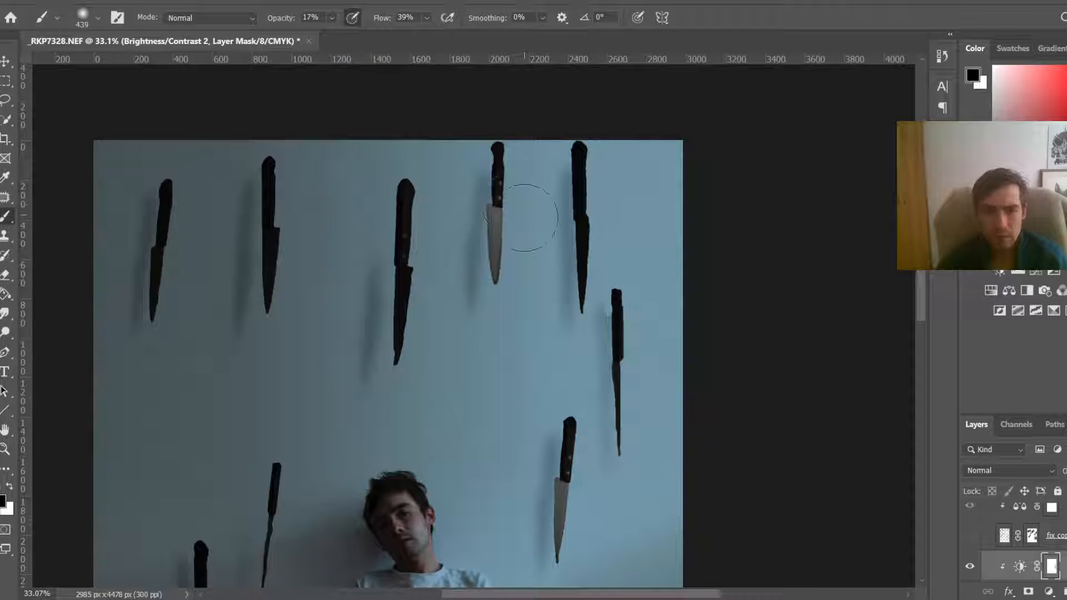
Step: Zoom out to inspect the whole composite and the knife layer group
{"action": "key", "text": "ctrl+0"}
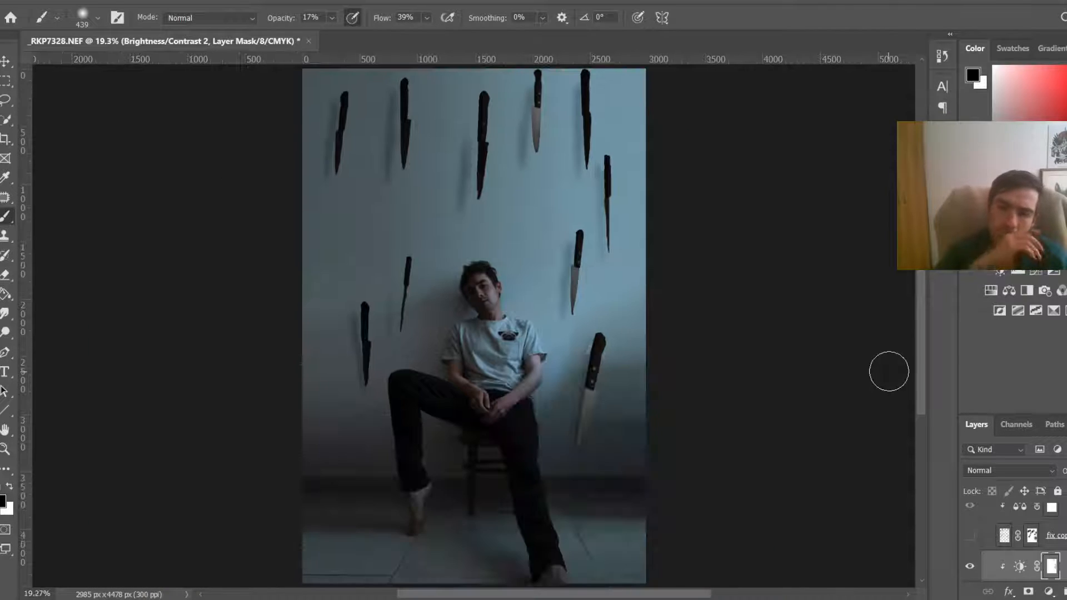
{"action": "scroll", "coordinate": [608, 309], "scroll_direction": "down", "scroll_amount": 5}
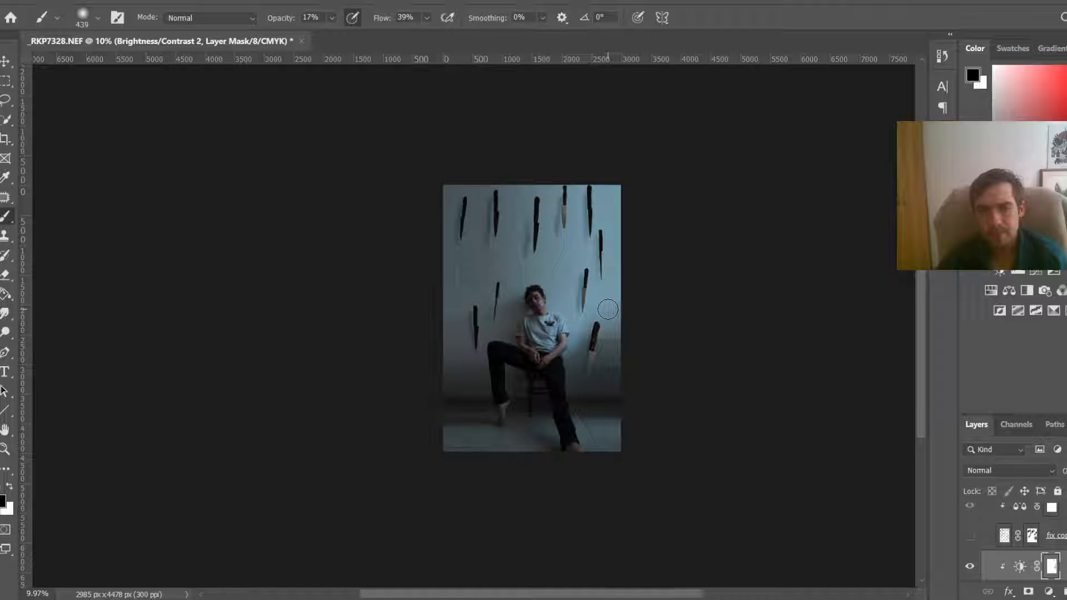
{"action": "scroll", "coordinate": [608, 310], "scroll_direction": "down", "scroll_amount": 1}
{"action": "key", "text": "ctrl+0"}
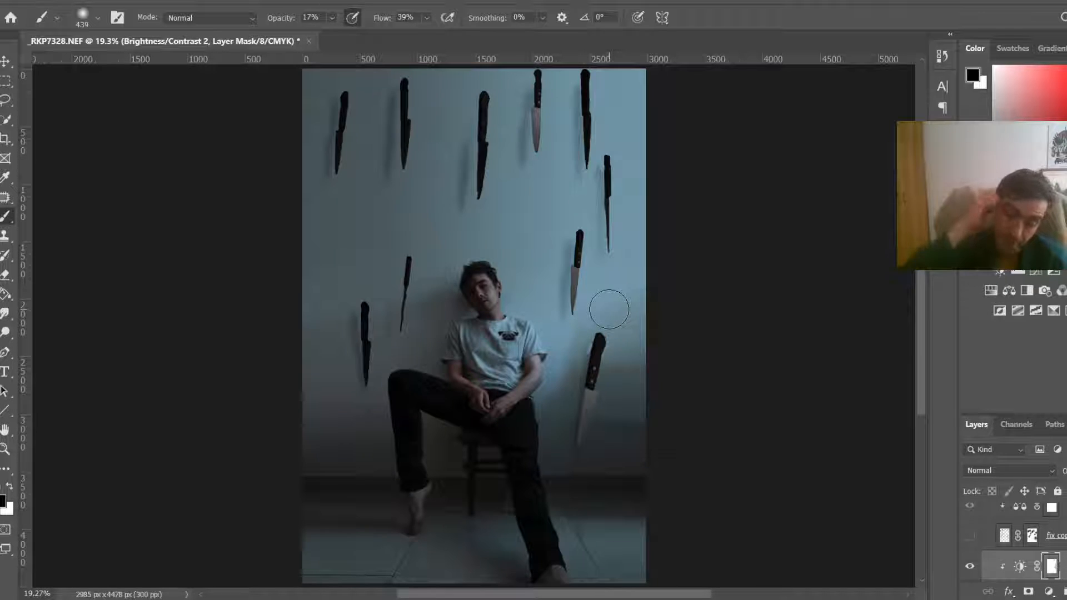
{"action": "scroll", "coordinate": [623, 280], "scroll_direction": "down", "scroll_amount": 1}
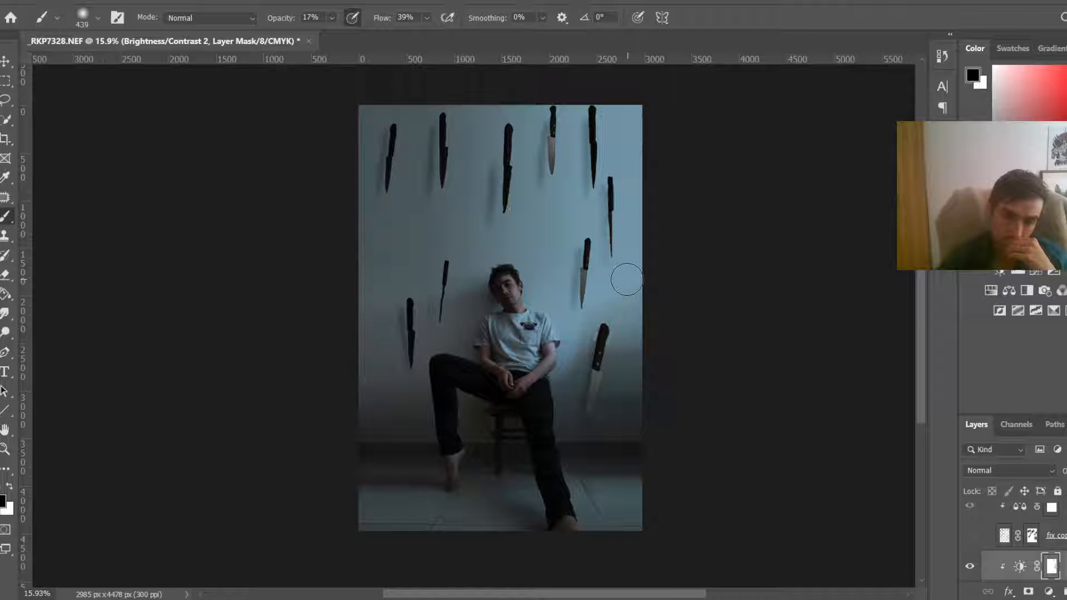
{"action": "scroll", "coordinate": [1010, 556], "scroll_direction": "down", "scroll_amount": 2}
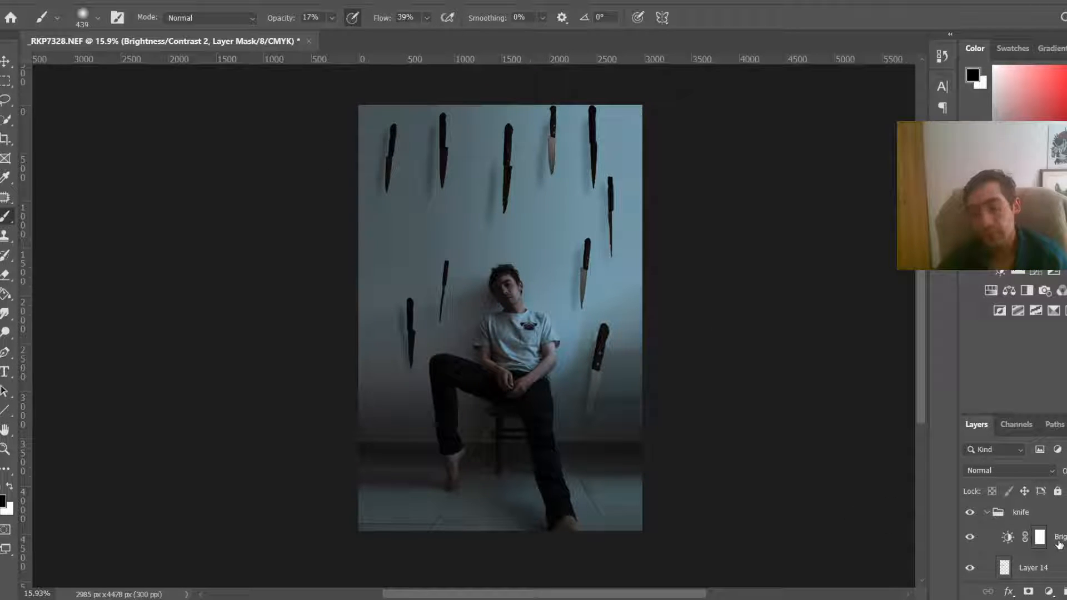
{"action": "left_click", "coordinate": [984, 513]}
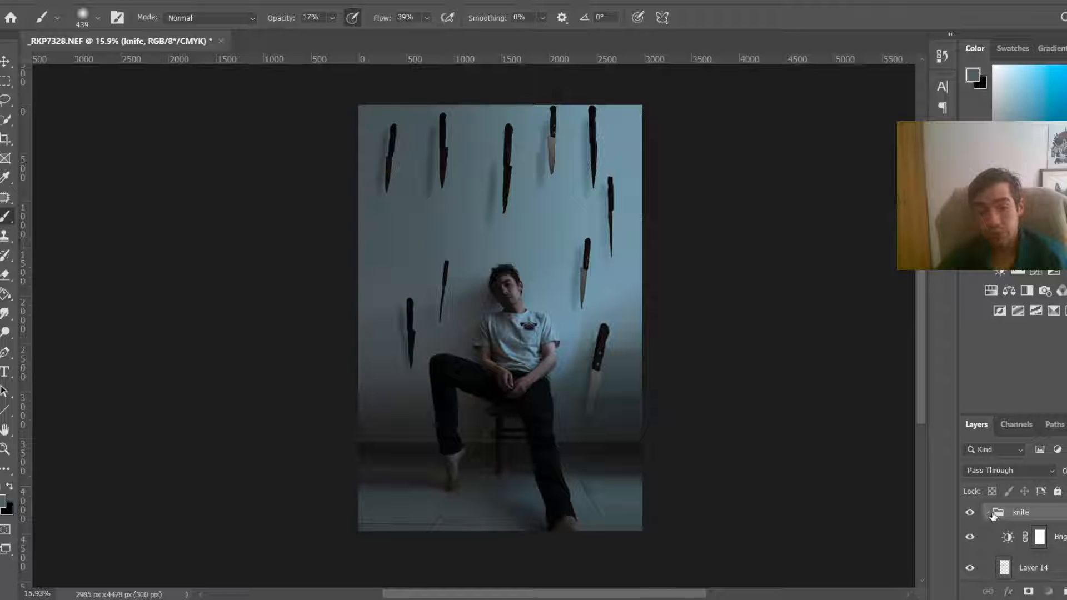
{"action": "left_click", "coordinate": [987, 514]}
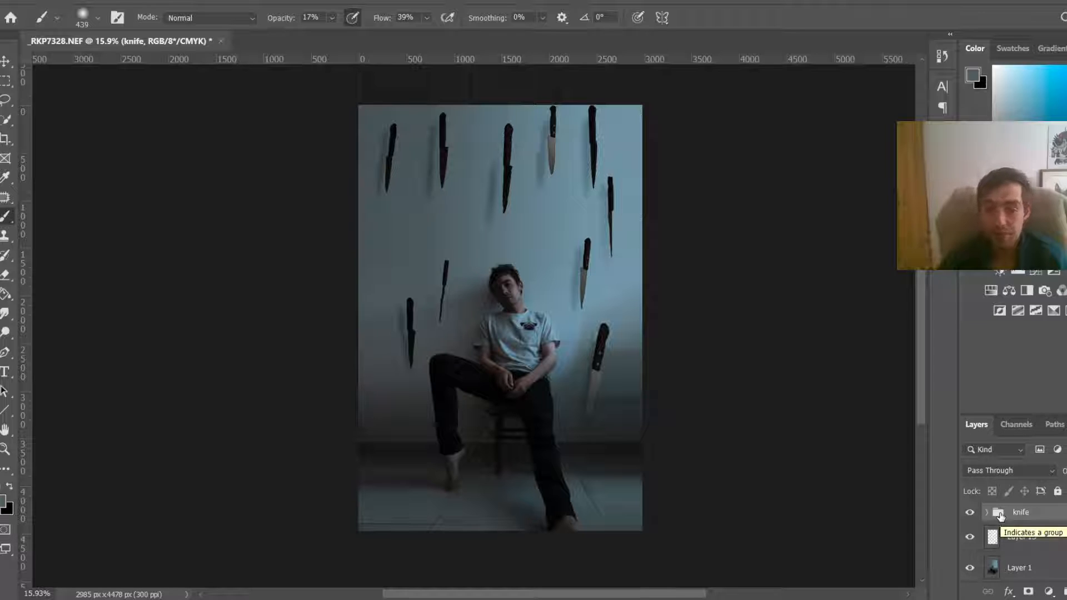
{"action": "left_click", "coordinate": [987, 513]}
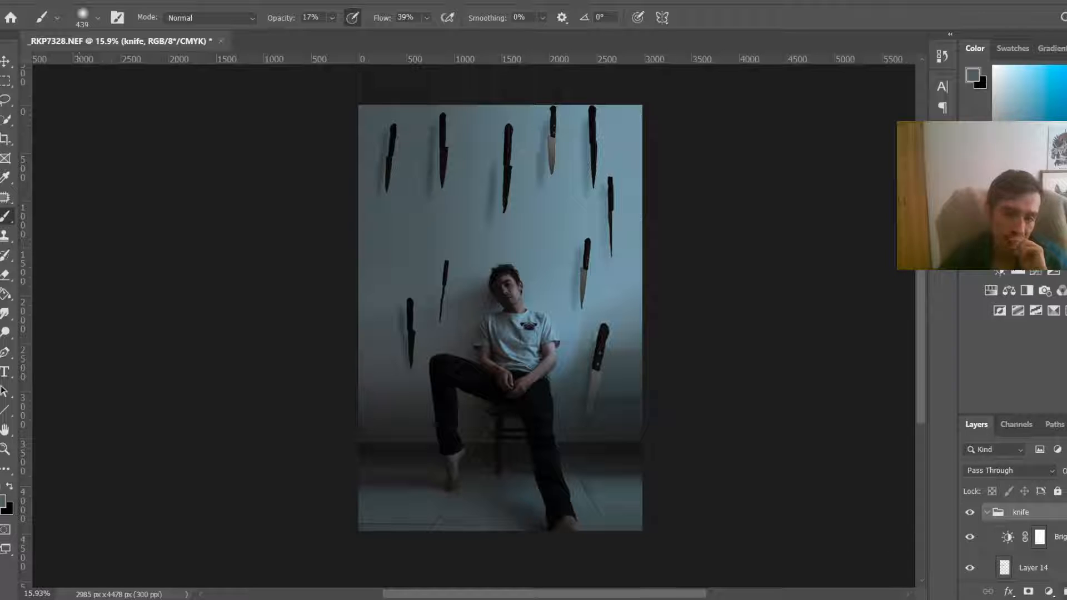
Step: Select the fx layer and apply a Gaussian Blur with a radius of 2.5 pixels
{"action": "scroll", "coordinate": [479, 330], "scroll_direction": "down", "scroll_amount": 1}
{"action": "scroll", "coordinate": [1017, 562], "scroll_direction": "down", "scroll_amount": 2}
{"action": "left_click", "coordinate": [969, 532]}
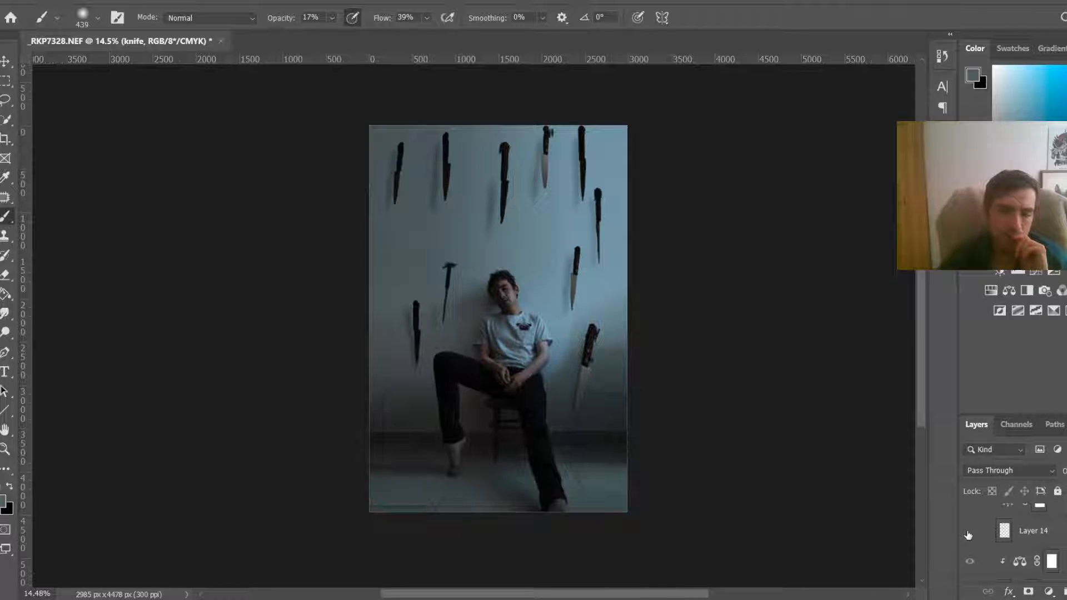
{"action": "left_click", "coordinate": [968, 532]}
{"action": "scroll", "coordinate": [967, 548], "scroll_direction": "down", "scroll_amount": 1}
{"action": "scroll", "coordinate": [967, 548], "scroll_direction": "down", "scroll_amount": 2}
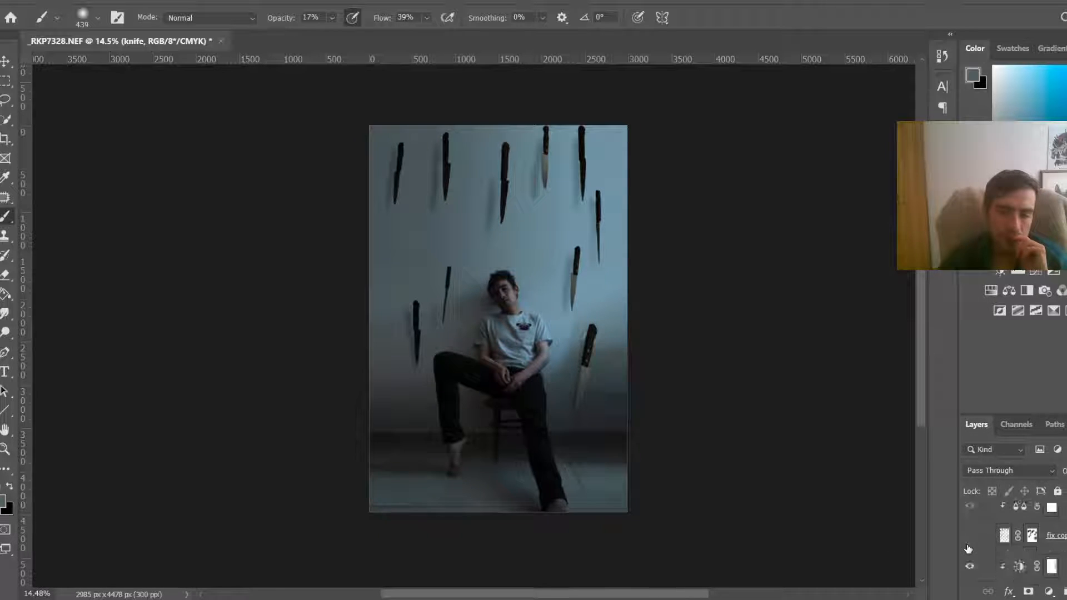
{"action": "scroll", "coordinate": [970, 561], "scroll_direction": "down", "scroll_amount": 3}
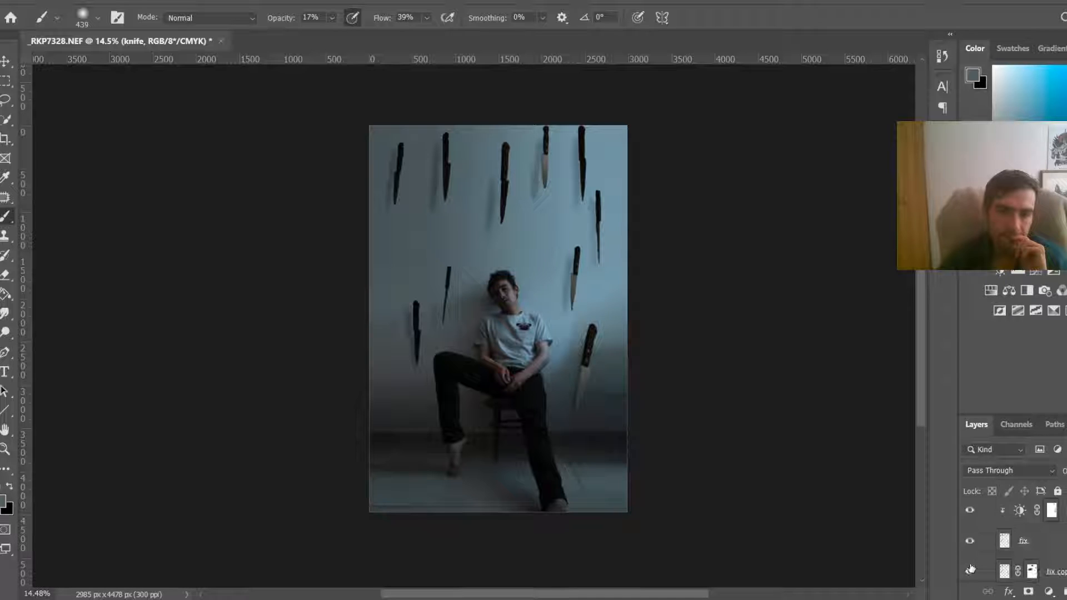
{"action": "left_click", "coordinate": [969, 542]}
{"action": "left_click", "coordinate": [969, 542]}
{"action": "left_click", "coordinate": [1034, 544]}
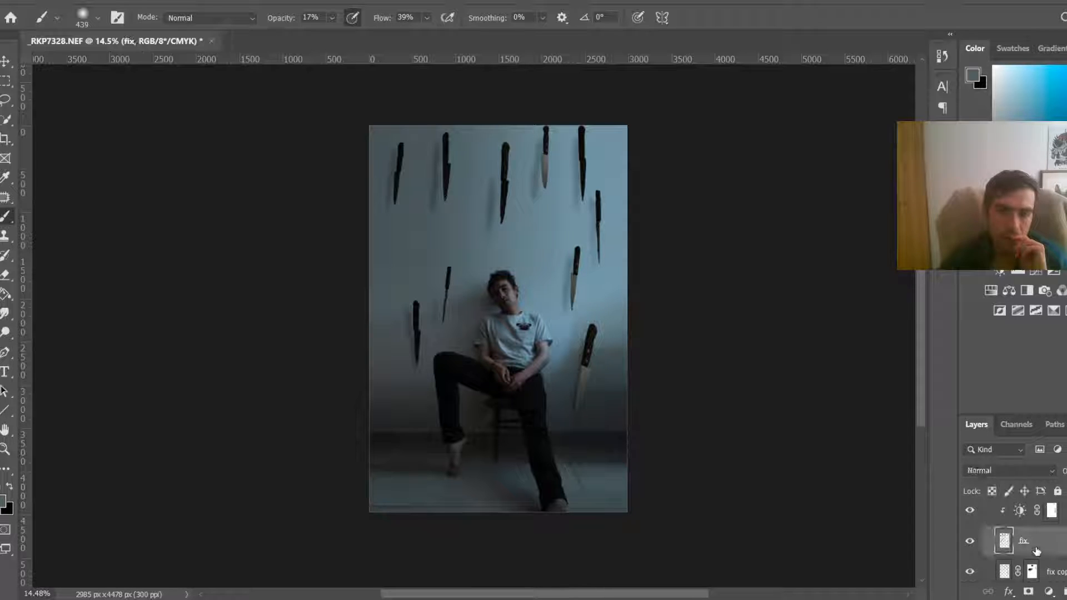
{"action": "left_click", "coordinate": [190, 1]}
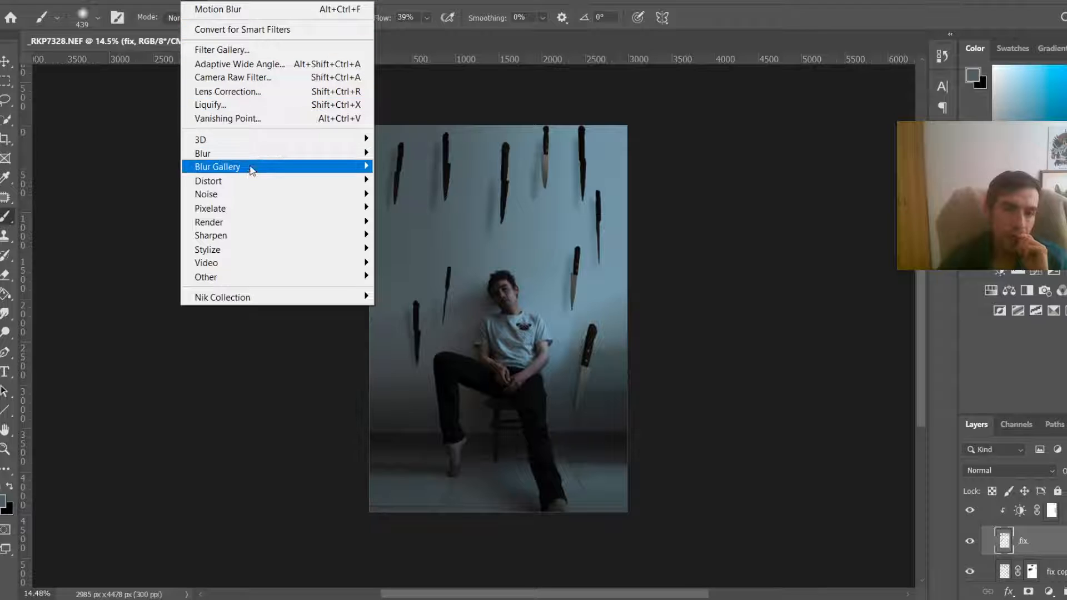
{"action": "mouse_move", "coordinate": [291, 155]}
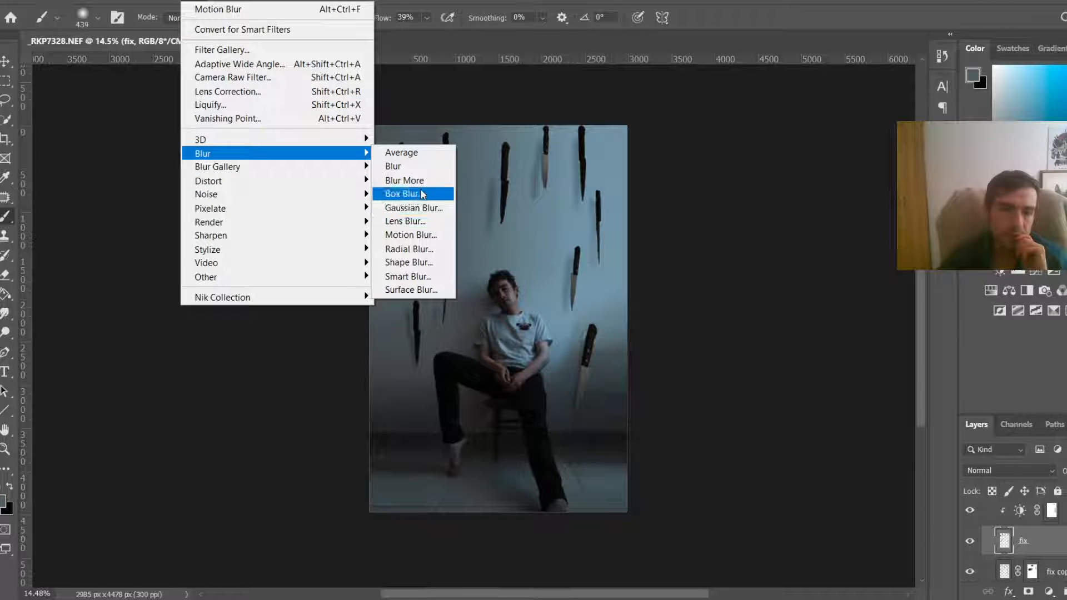
{"action": "left_click", "coordinate": [428, 207]}
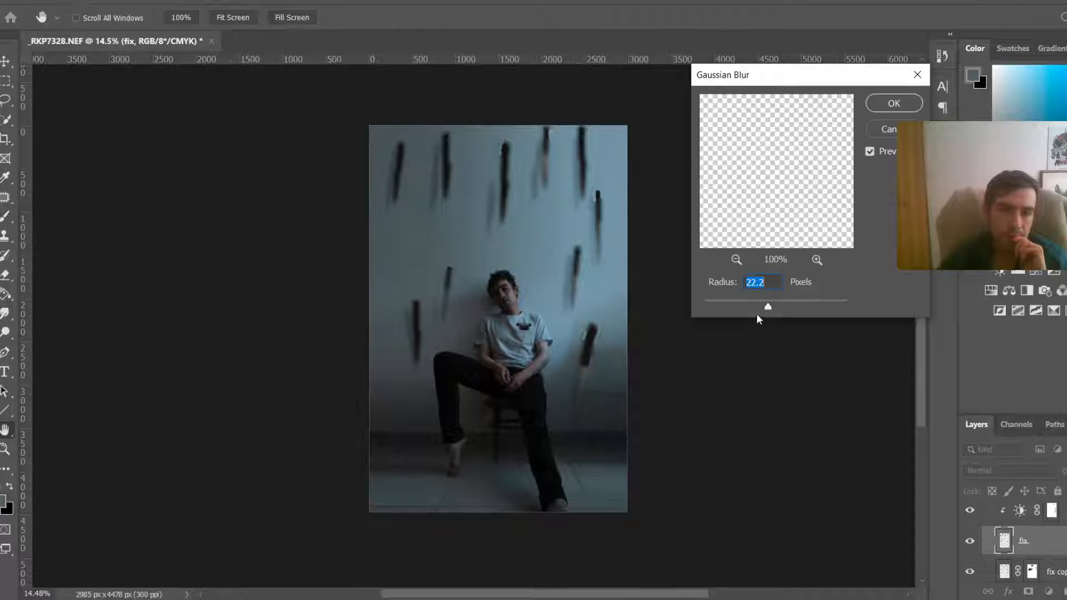
{"action": "left_click_drag", "start_coordinate": [748, 303], "coordinate": [724, 307]}
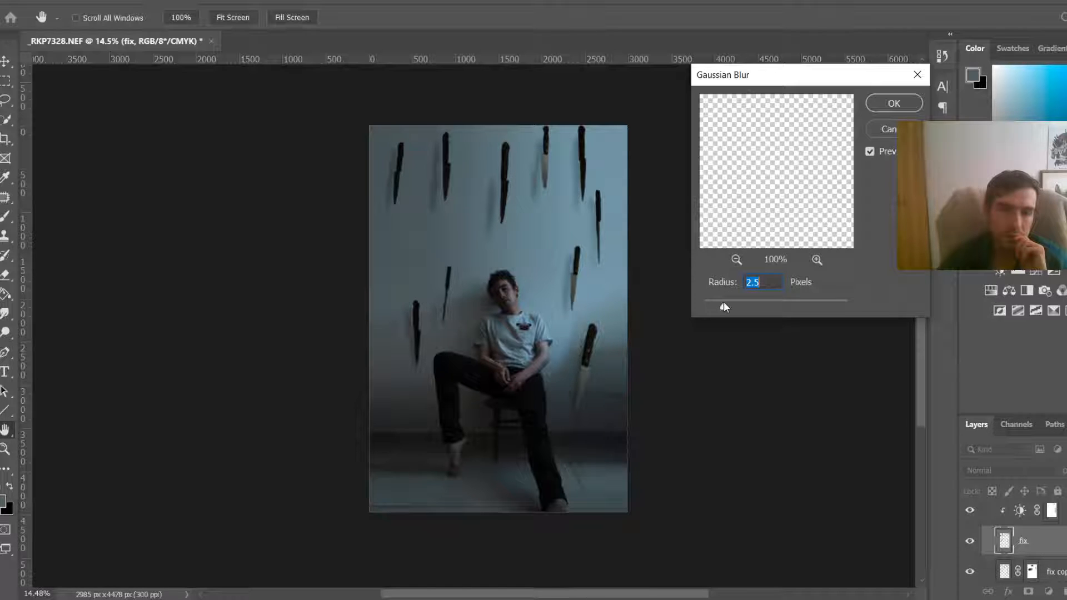
{"action": "left_click", "coordinate": [894, 103]}
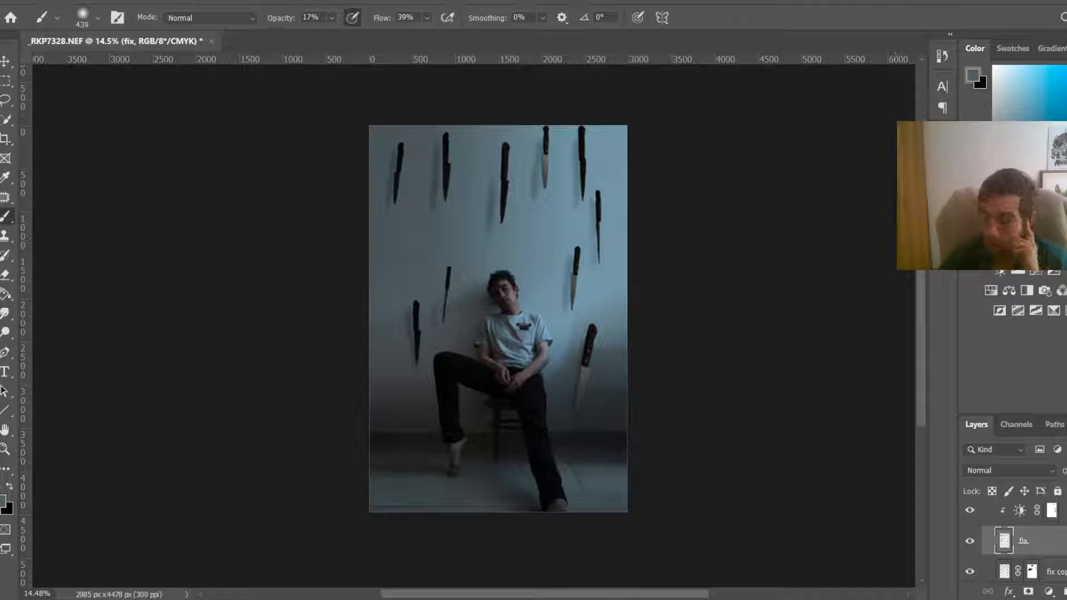
Step: Above the knife group, add a new Gray-tagged layer in Overlay mode filled with overlay-neutral 50% gray
{"action": "scroll", "coordinate": [1050, 525], "scroll_direction": "up", "scroll_amount": 2}
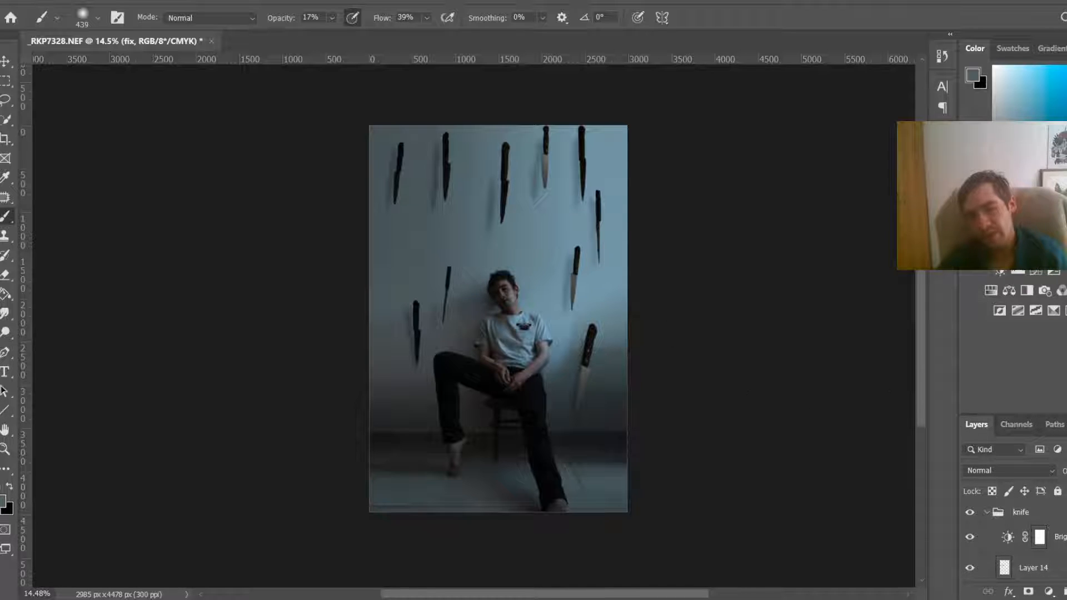
{"action": "left_click", "coordinate": [1023, 517]}
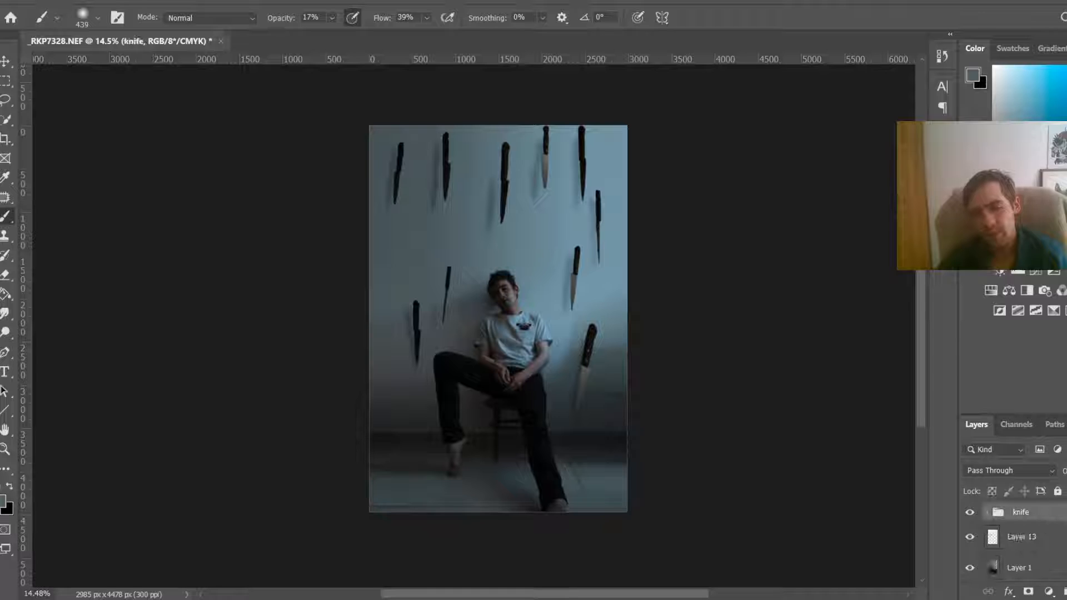
{"action": "left_click", "coordinate": [116, 0]}
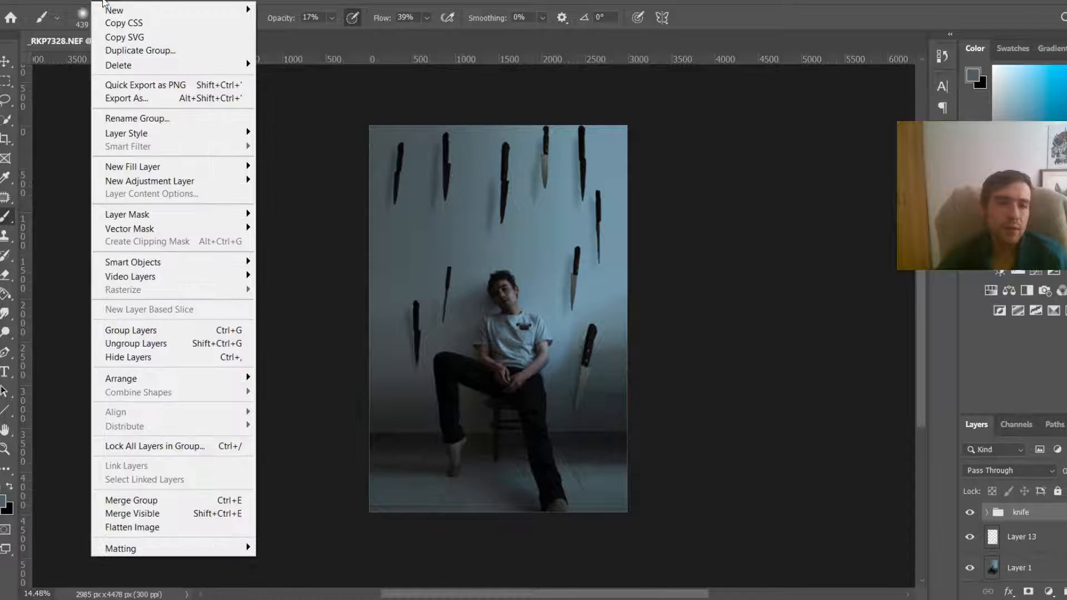
{"action": "mouse_move", "coordinate": [234, 10]}
{"action": "left_click", "coordinate": [348, 11]}
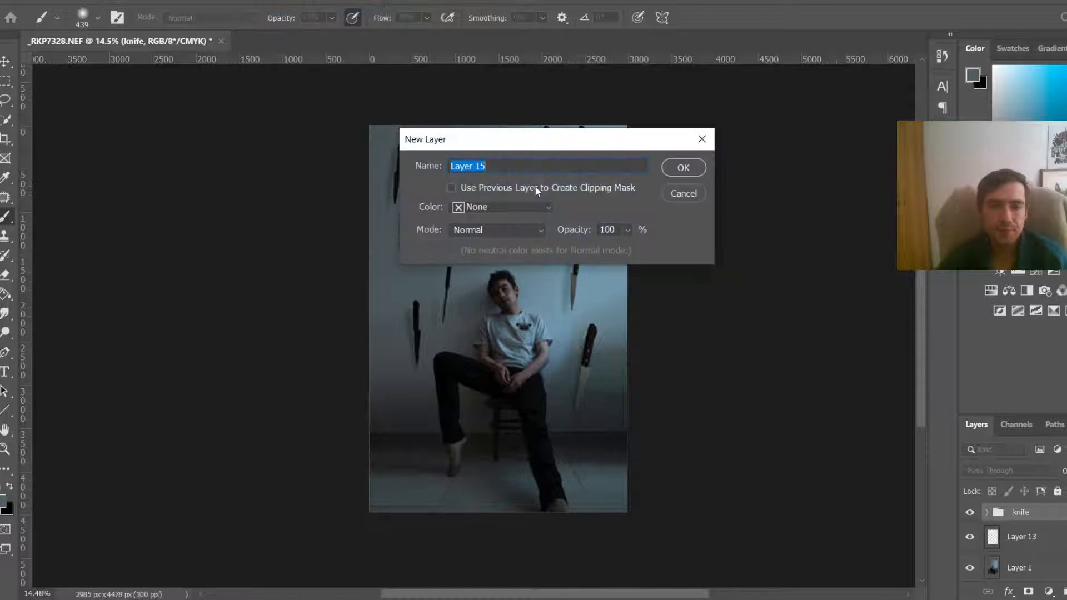
{"action": "left_click", "coordinate": [508, 205]}
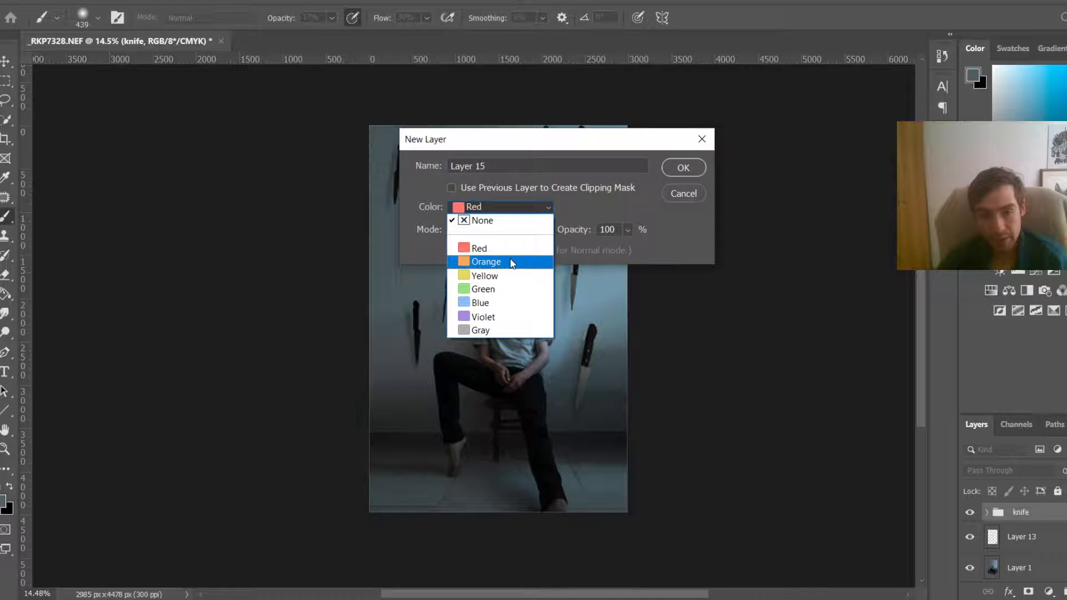
{"action": "left_click", "coordinate": [508, 333]}
{"action": "left_click", "coordinate": [508, 229]}
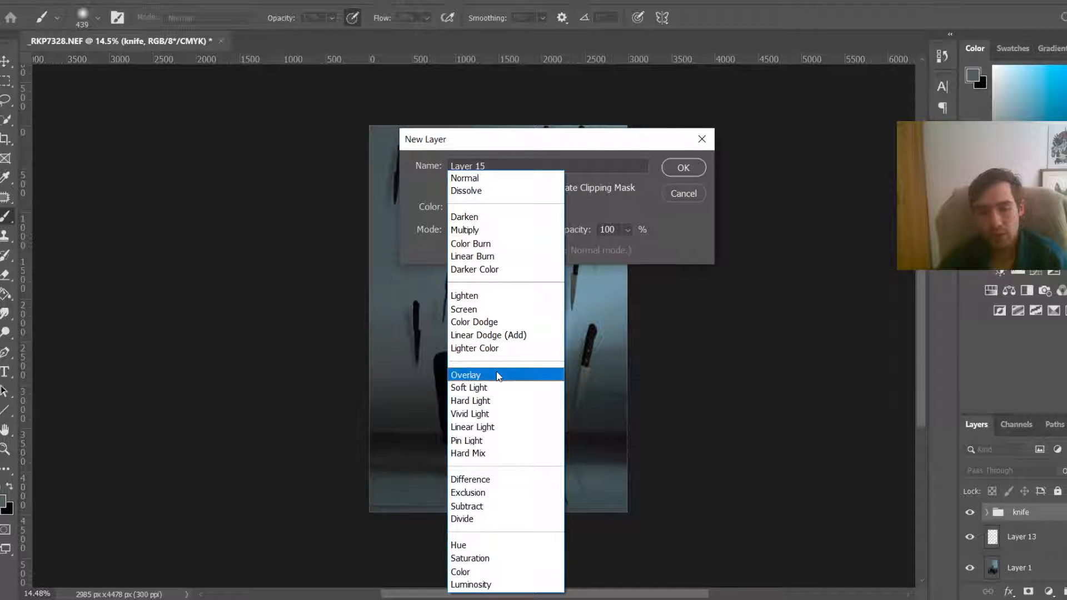
{"action": "left_click", "coordinate": [505, 372]}
{"action": "left_click", "coordinate": [505, 247]}
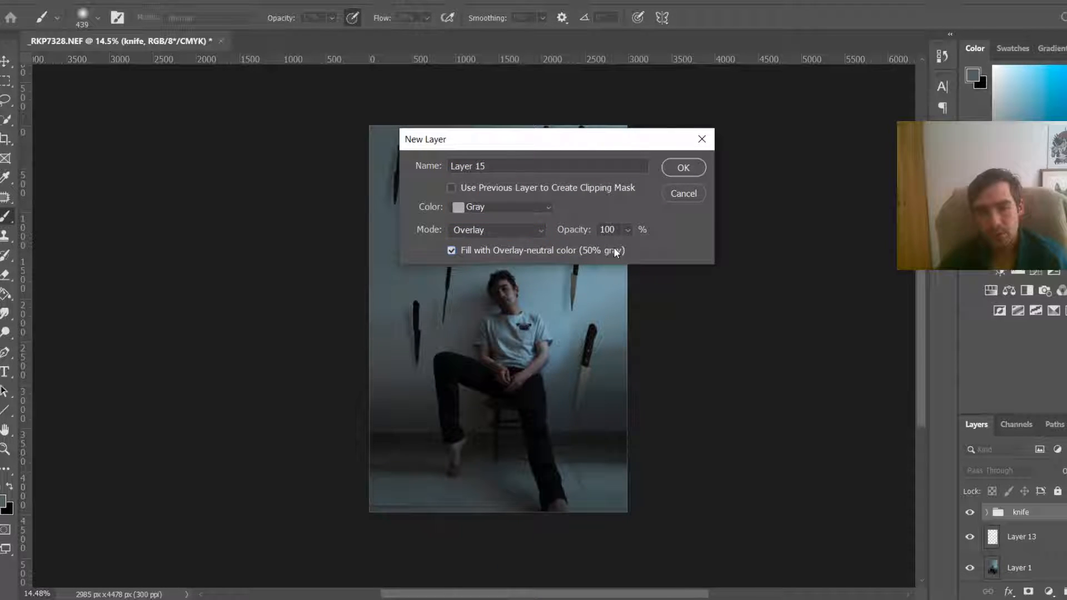
{"action": "left_click", "coordinate": [689, 166]}
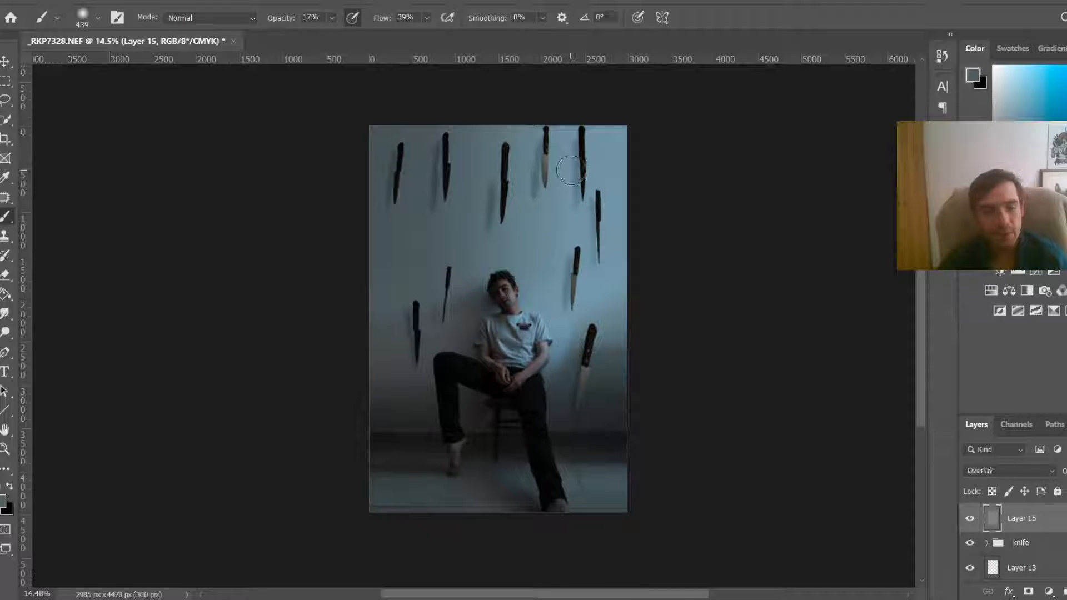
Step: Reset the default colours and set the brush to 5% opacity and 100% flow
{"action": "key", "text": "d"}
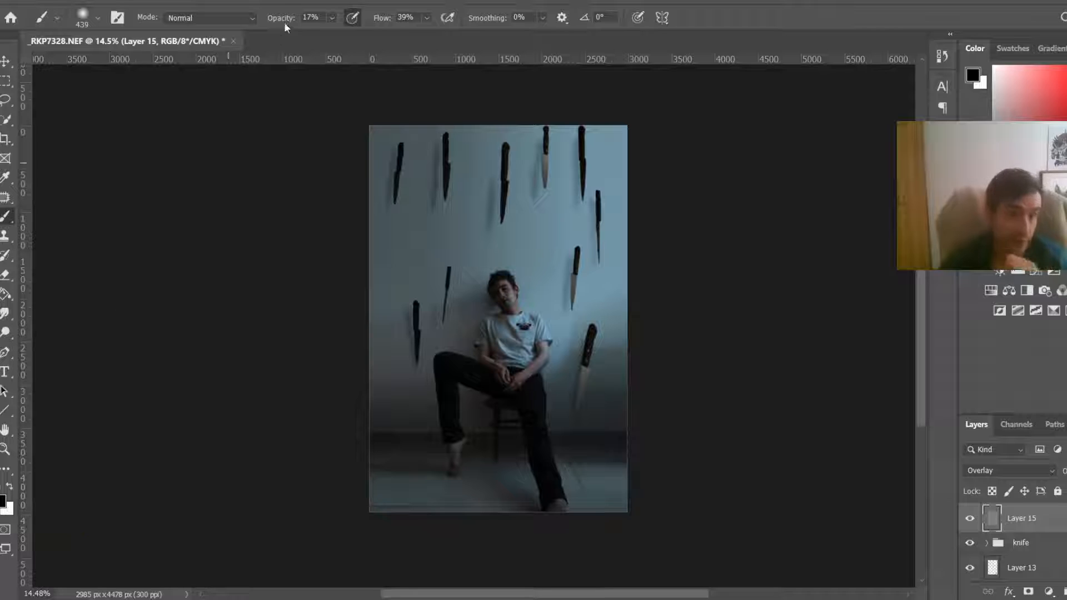
{"action": "left_click", "coordinate": [332, 18]}
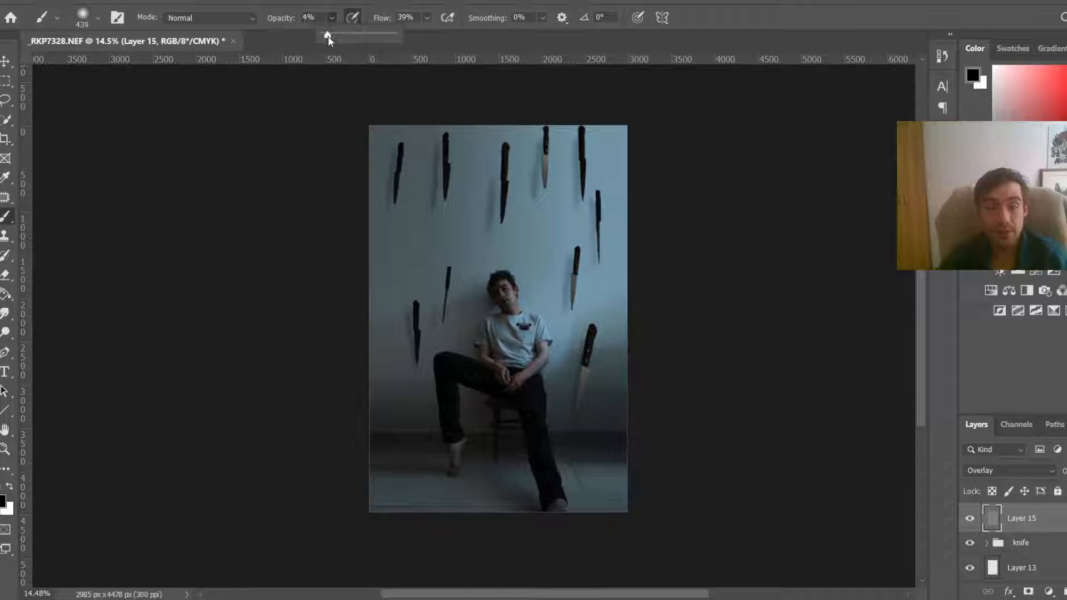
{"action": "left_click", "coordinate": [427, 18]}
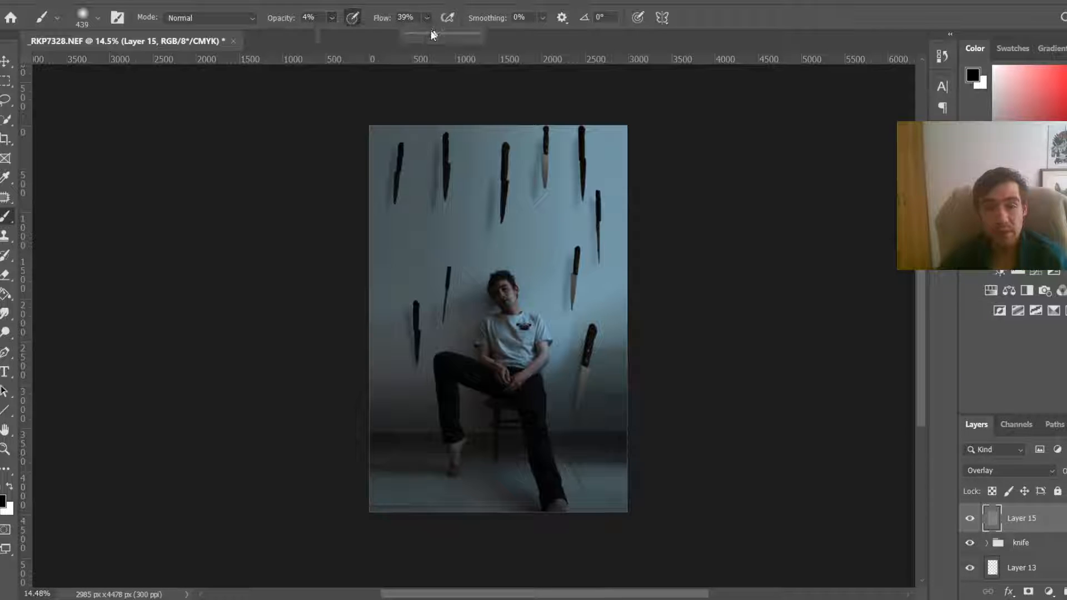
{"action": "left_click_drag", "start_coordinate": [434, 34], "coordinate": [480, 34]}
{"action": "left_click", "coordinate": [331, 18]}
{"action": "left_click_drag", "start_coordinate": [334, 34], "coordinate": [336, 34]}
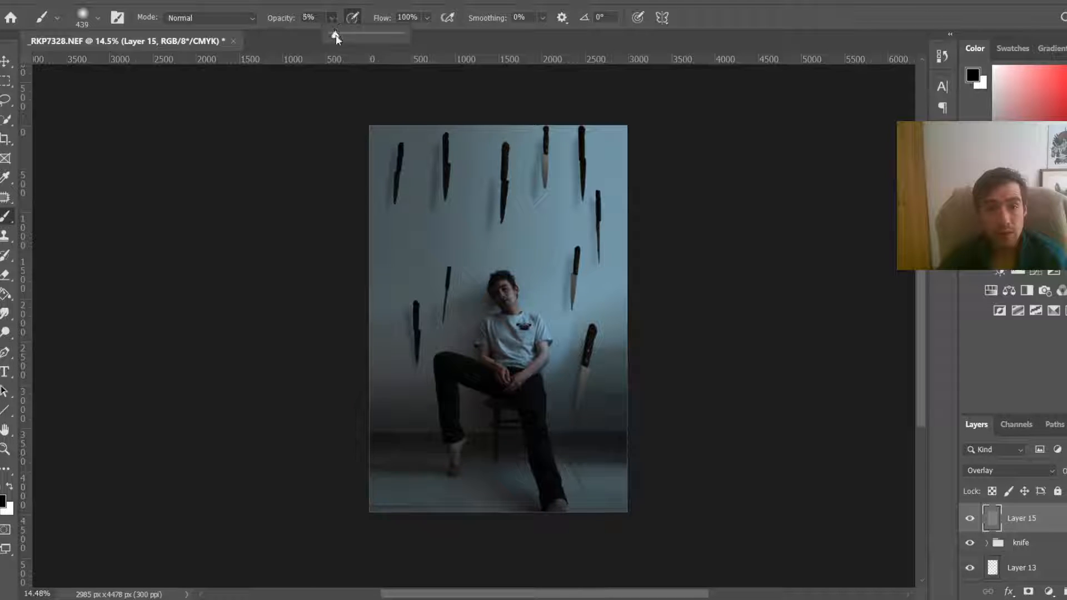
Step: Dodge and burn on the gray overlay layer with black and white strokes around the face, neck and shirt
{"action": "scroll", "coordinate": [495, 311], "scroll_direction": "up", "scroll_amount": 19}
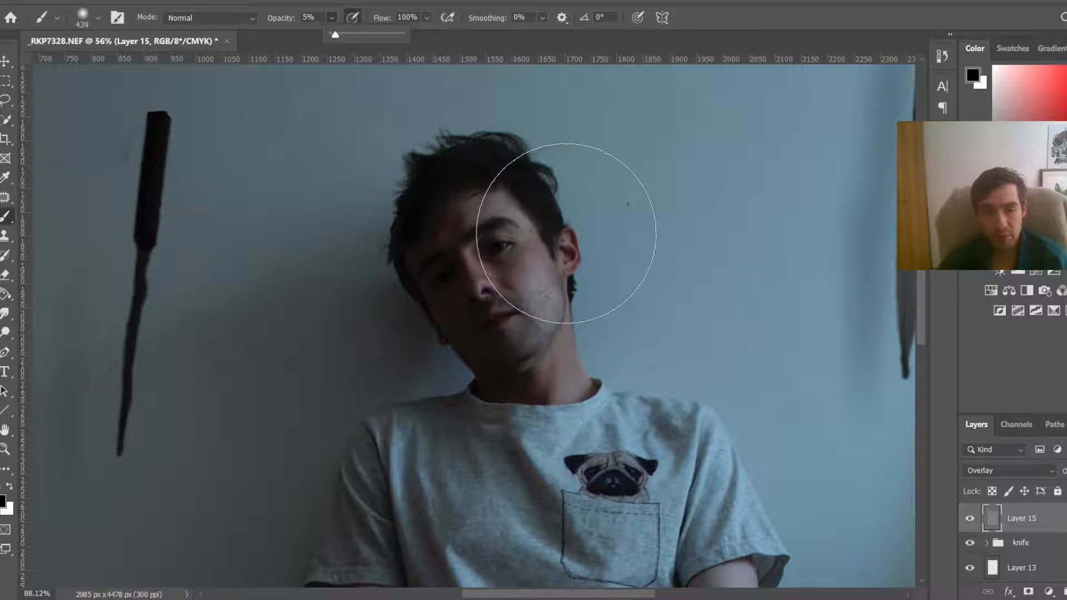
{"action": "left_click_drag", "start_coordinate": [565, 228], "coordinate": [433, 233]}
{"action": "key", "text": "x"}
{"action": "left_click_drag", "start_coordinate": [534, 249], "coordinate": [503, 247]}
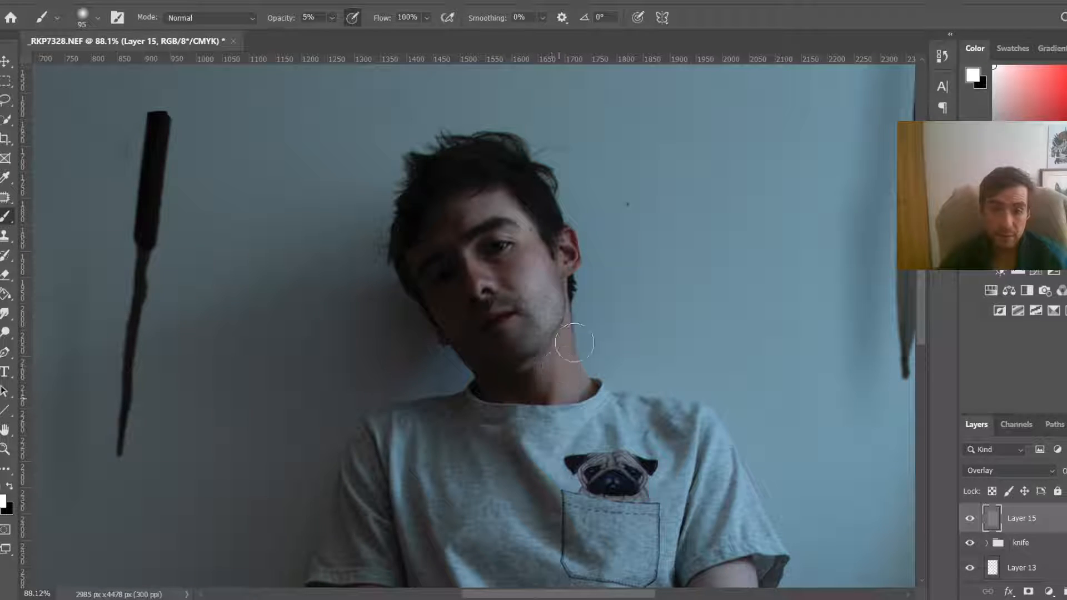
{"action": "right_click", "coordinate": [463, 268]}
{"action": "mouse_move", "coordinate": [472, 262]}
{"action": "left_mouse_down"}
{"action": "mouse_move", "coordinate": [460, 260]}
{"action": "mouse_move", "coordinate": [478, 289]}
{"action": "left_mouse_up"}
{"action": "scroll", "coordinate": [830, 298], "scroll_direction": "down", "scroll_amount": 3}
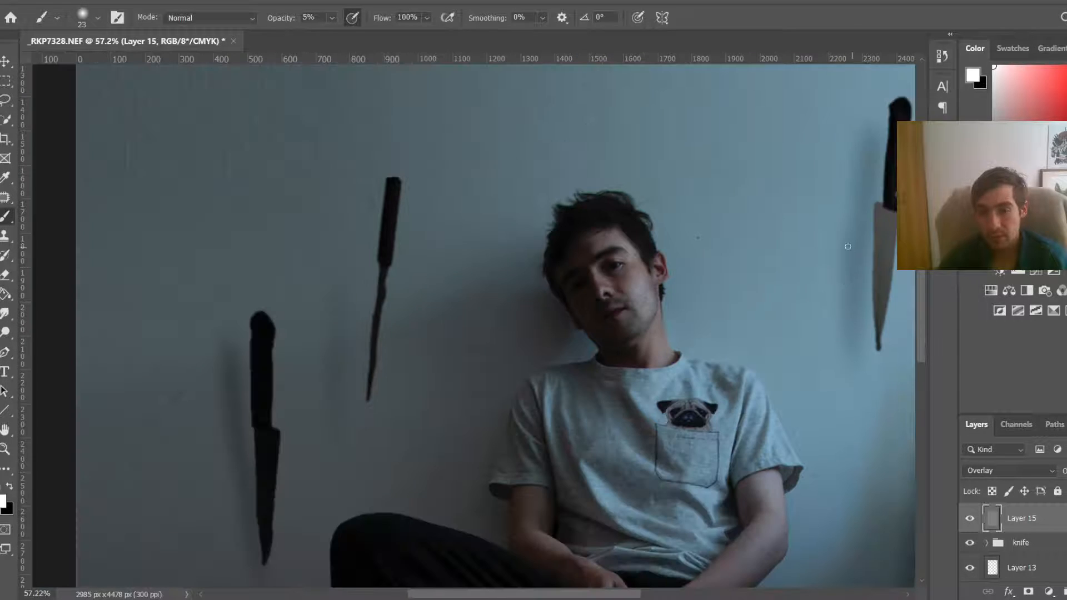
{"action": "left_click_drag", "start_coordinate": [920, 318], "coordinate": [920, 340]}
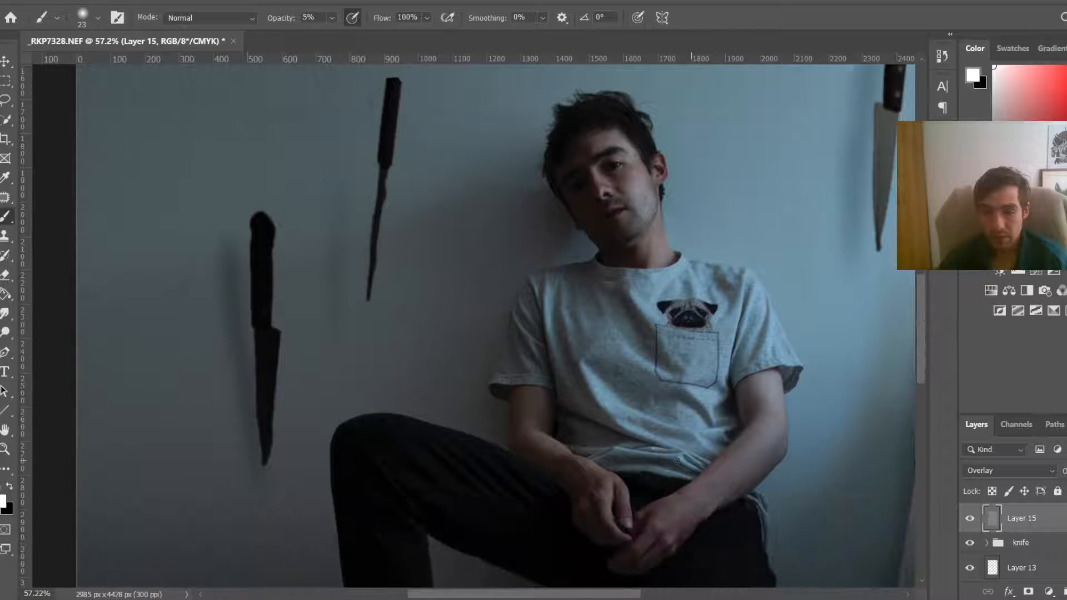
{"action": "left_click_drag", "start_coordinate": [687, 455], "coordinate": [704, 454]}
{"action": "left_click_drag", "start_coordinate": [769, 401], "coordinate": [764, 425]}
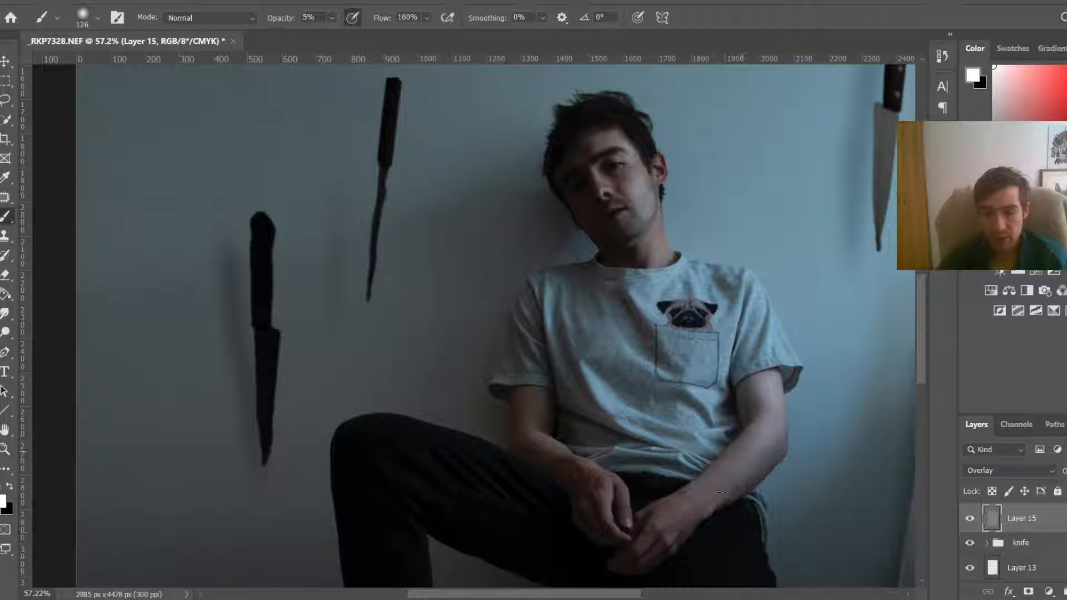
{"action": "left_click_drag", "start_coordinate": [558, 416], "coordinate": [534, 417]}
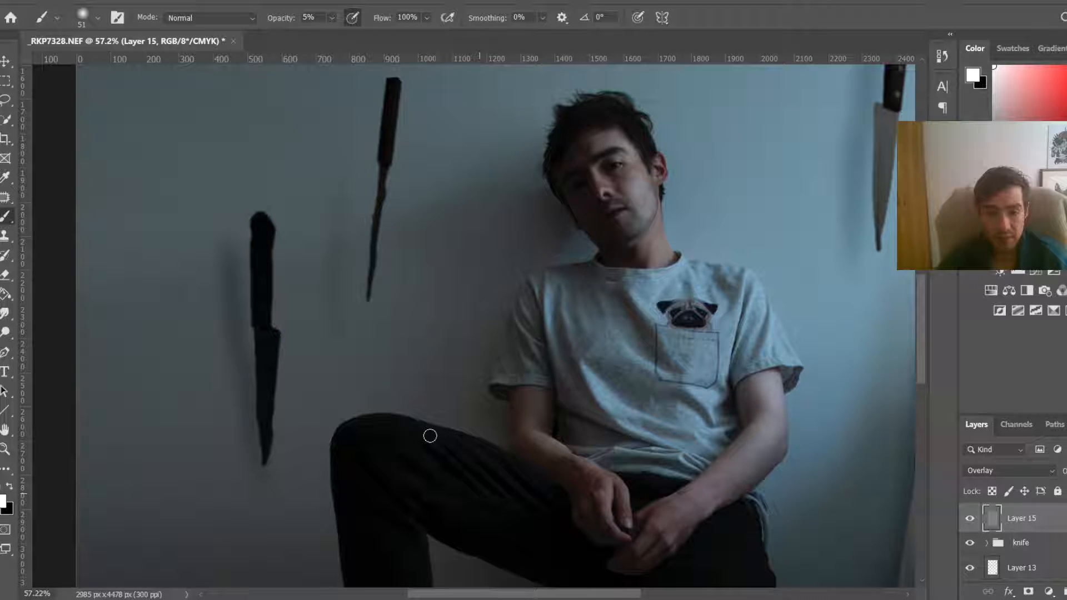
Step: Continue painting soft dodge and burn strokes on the overlay layer around the legs and chair
{"action": "scroll", "coordinate": [713, 242], "scroll_direction": "down", "scroll_amount": 1}
{"action": "left_click_drag", "start_coordinate": [704, 258], "coordinate": [714, 258]}
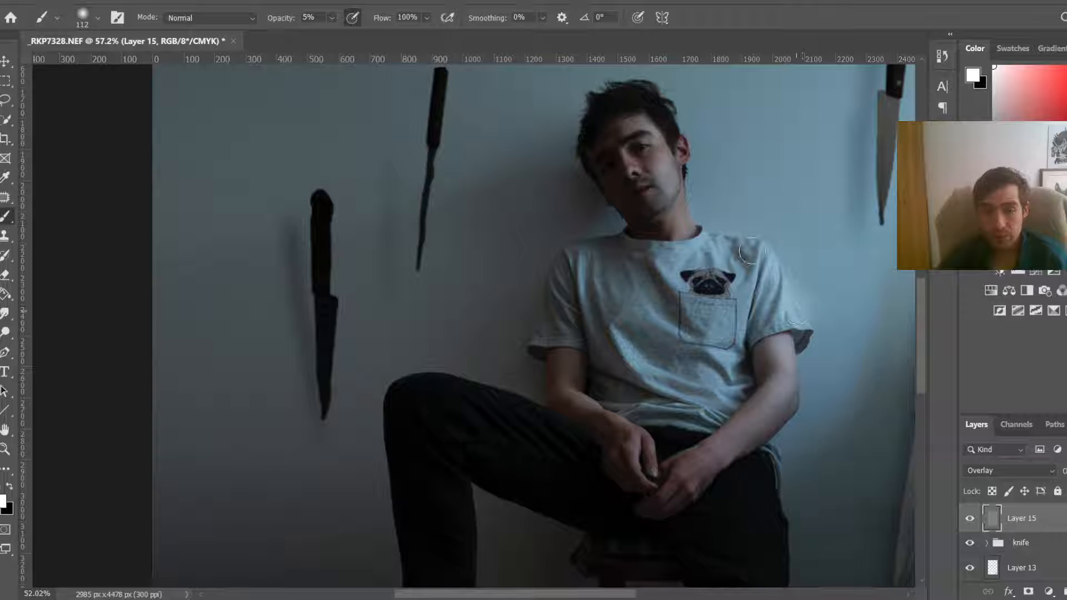
{"action": "scroll", "coordinate": [810, 544], "scroll_direction": "down", "scroll_amount": 2}
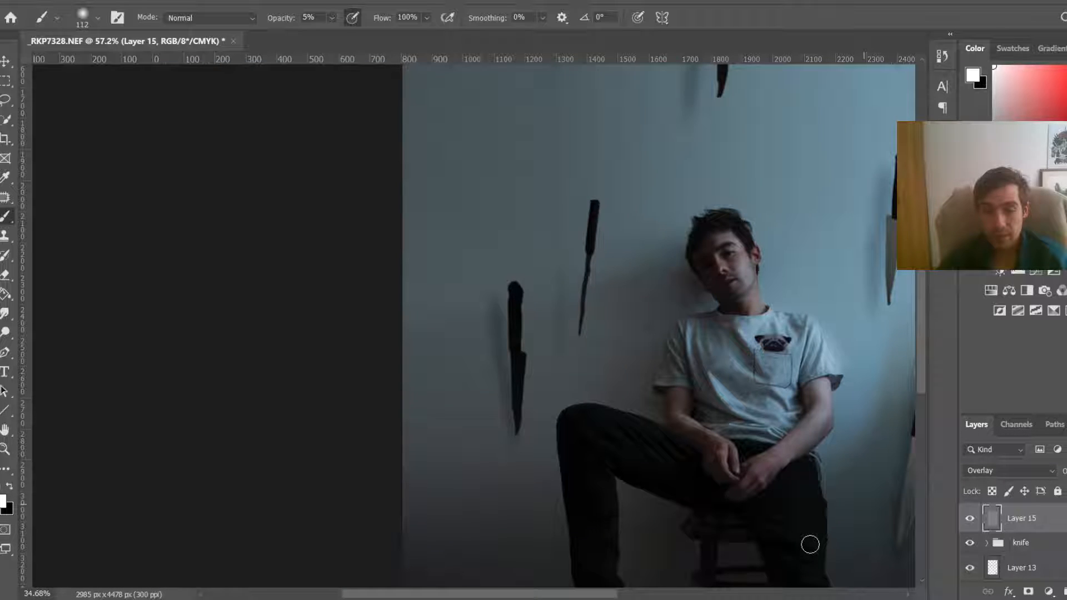
{"action": "scroll", "coordinate": [903, 400], "scroll_direction": "down", "scroll_amount": 1}
{"action": "scroll", "coordinate": [919, 367], "scroll_direction": "down", "scroll_amount": 2}
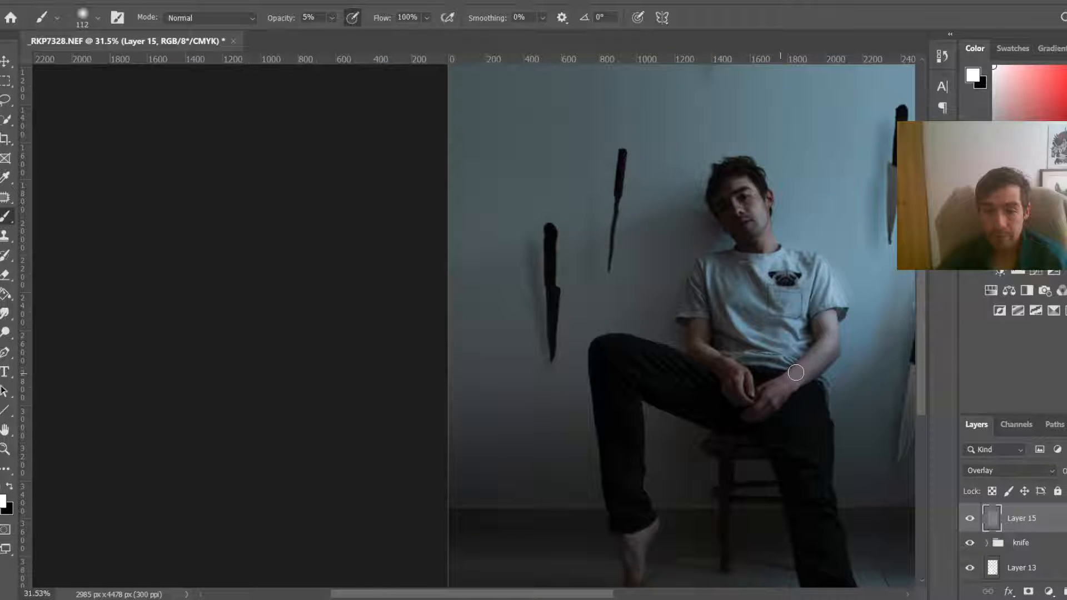
{"action": "scroll", "coordinate": [814, 487], "scroll_direction": "down", "scroll_amount": 3}
{"action": "scroll", "coordinate": [725, 466], "scroll_direction": "up", "scroll_amount": 5}
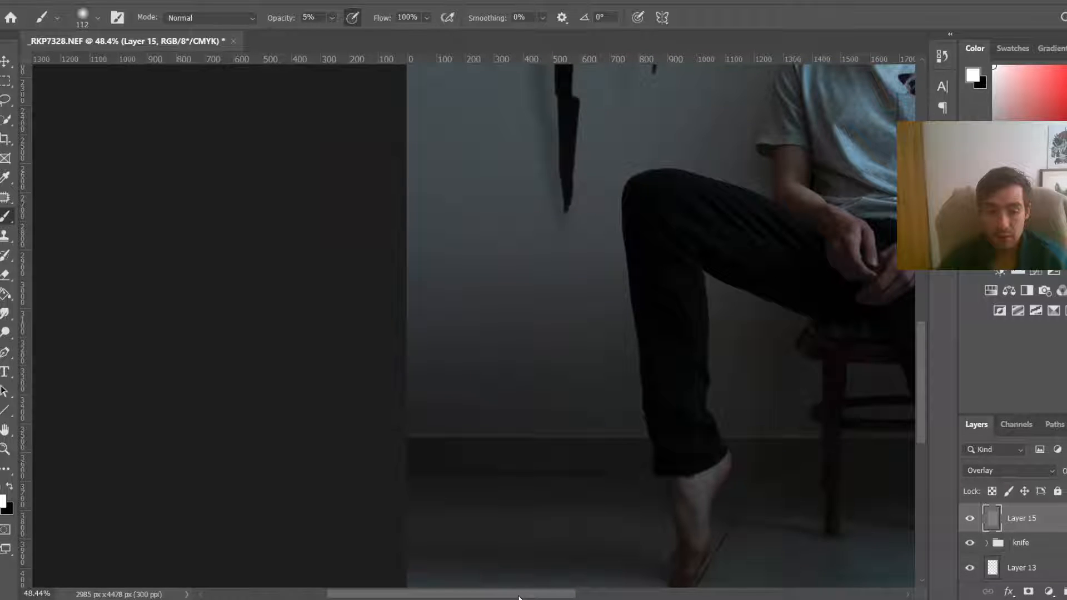
{"action": "left_click_drag", "start_coordinate": [519, 597], "coordinate": [631, 597]}
{"action": "scroll", "coordinate": [553, 436], "scroll_direction": "down", "scroll_amount": 1}
{"action": "scroll", "coordinate": [553, 435], "scroll_direction": "down", "scroll_amount": 1}
{"action": "left_click_drag", "start_coordinate": [553, 435], "coordinate": [588, 424]}
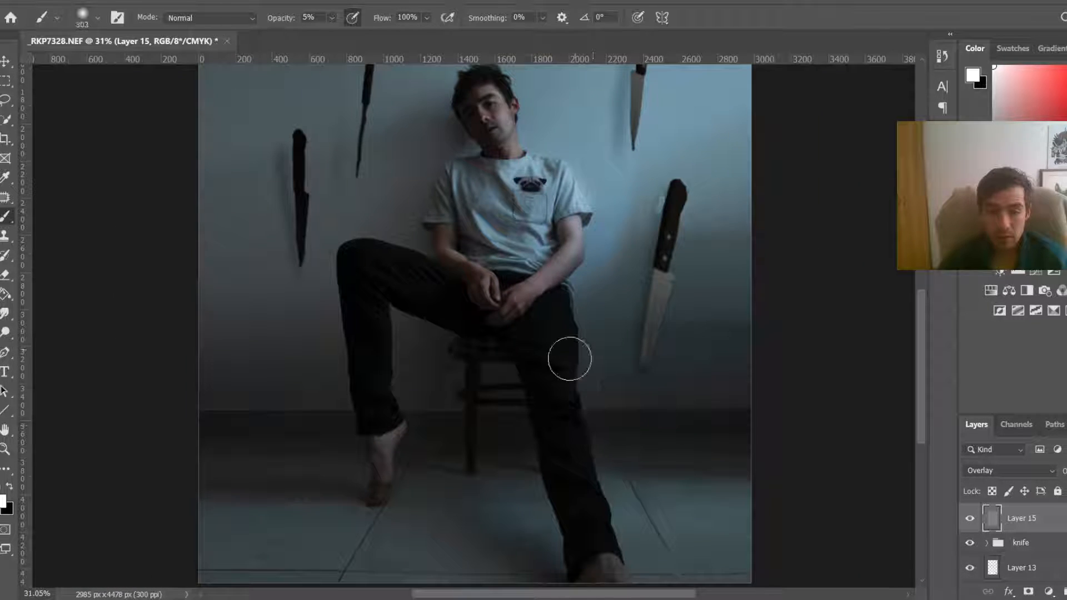
{"action": "left_click_drag", "start_coordinate": [548, 295], "coordinate": [484, 450]}
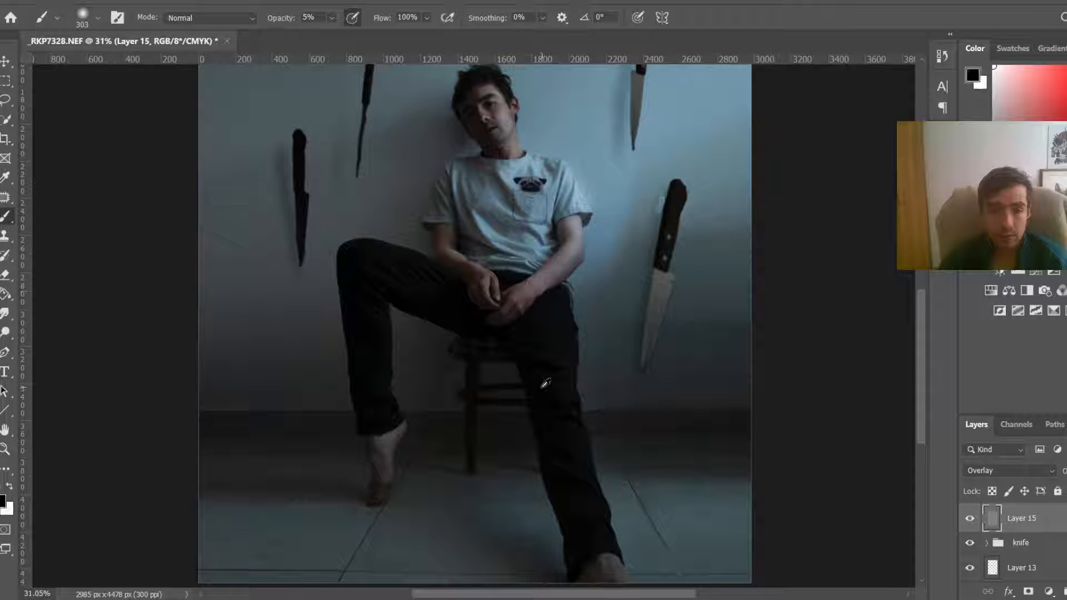
Step: Paint white dodge strokes on the overlay layer over the hair and beside the ear, using a smaller brush
{"action": "key", "text": "x"}
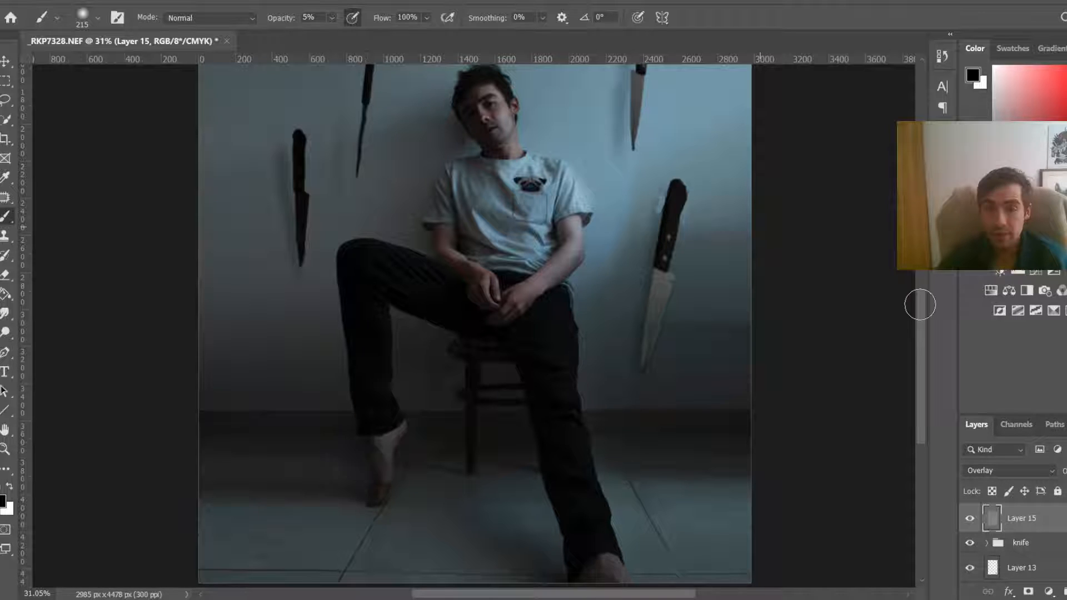
{"action": "scroll", "coordinate": [919, 311], "scroll_direction": "up", "scroll_amount": 3}
{"action": "scroll", "coordinate": [866, 333], "scroll_direction": "up", "scroll_amount": 3}
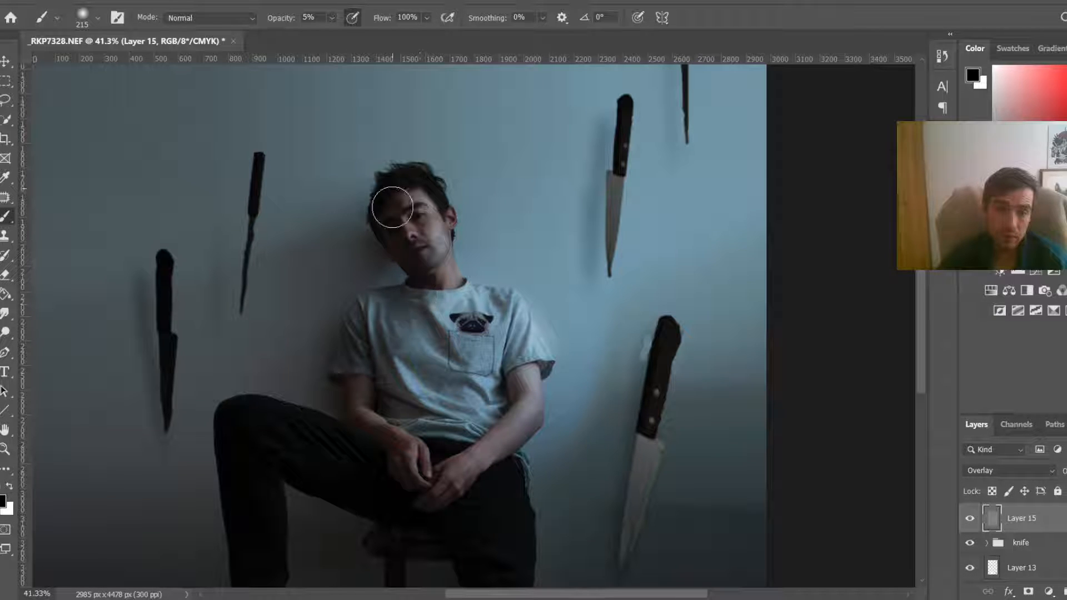
{"action": "key", "text": "x"}
{"action": "scroll", "coordinate": [408, 115], "scroll_direction": "up", "scroll_amount": 3}
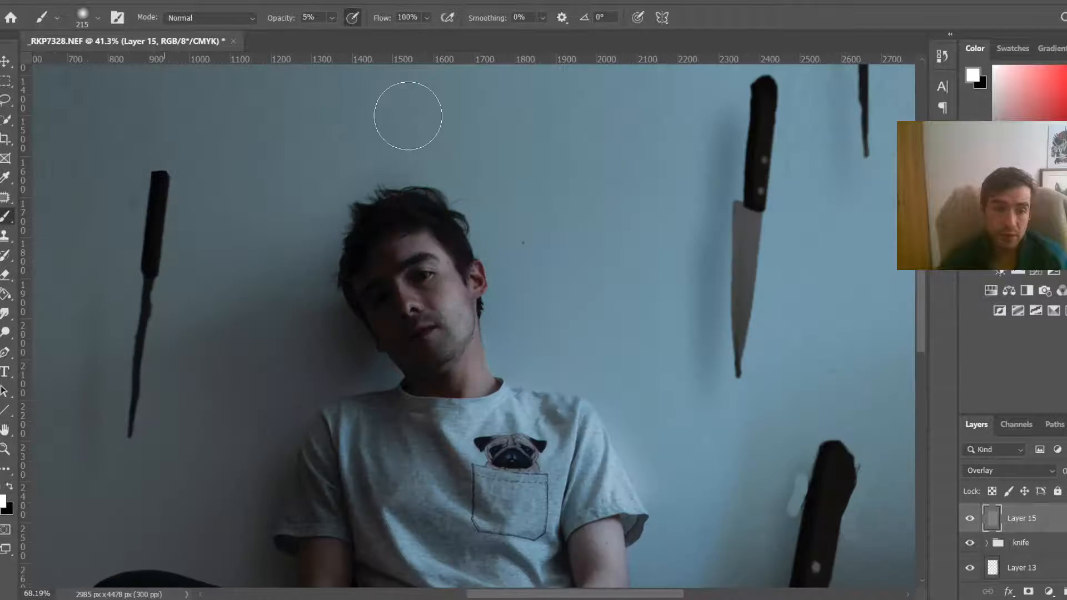
{"action": "scroll", "coordinate": [416, 136], "scroll_direction": "up", "scroll_amount": 5}
{"action": "left_click_drag", "start_coordinate": [448, 279], "coordinate": [370, 285]}
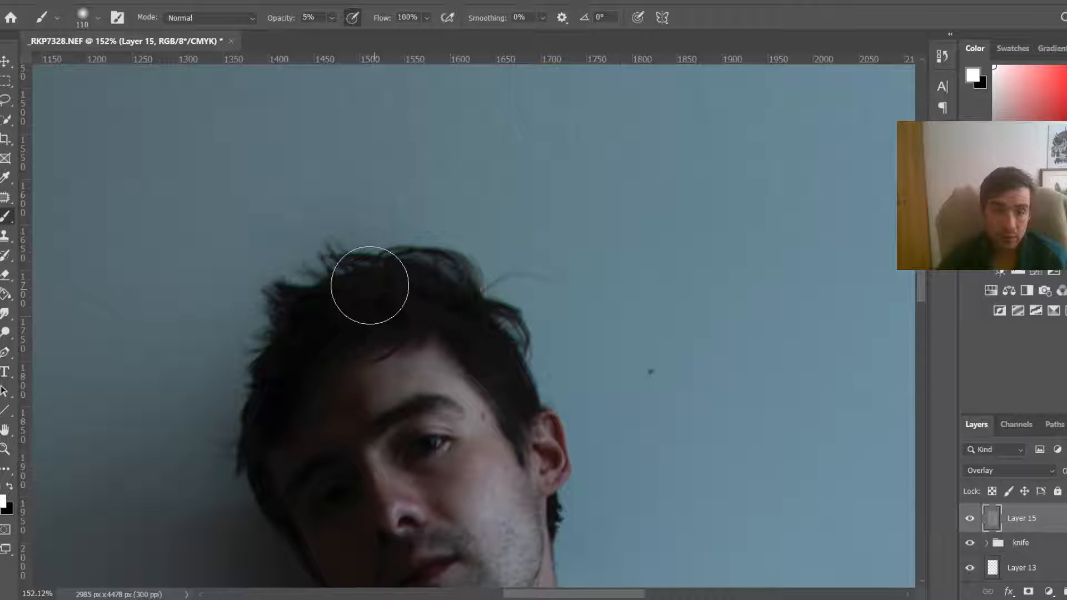
{"action": "key", "text": "bracketleft"}
{"action": "key", "text": "bracketleft"}
{"action": "key", "text": "bracketleft"}
{"action": "key", "text": "bracketleft"}
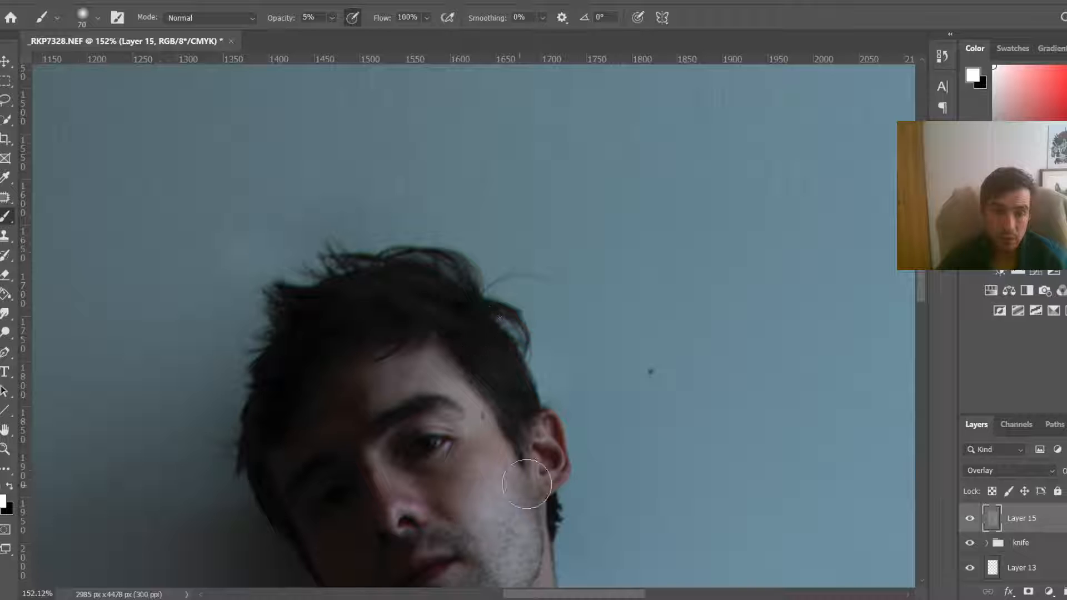
{"action": "left_click_drag", "start_coordinate": [527, 484], "coordinate": [549, 478]}
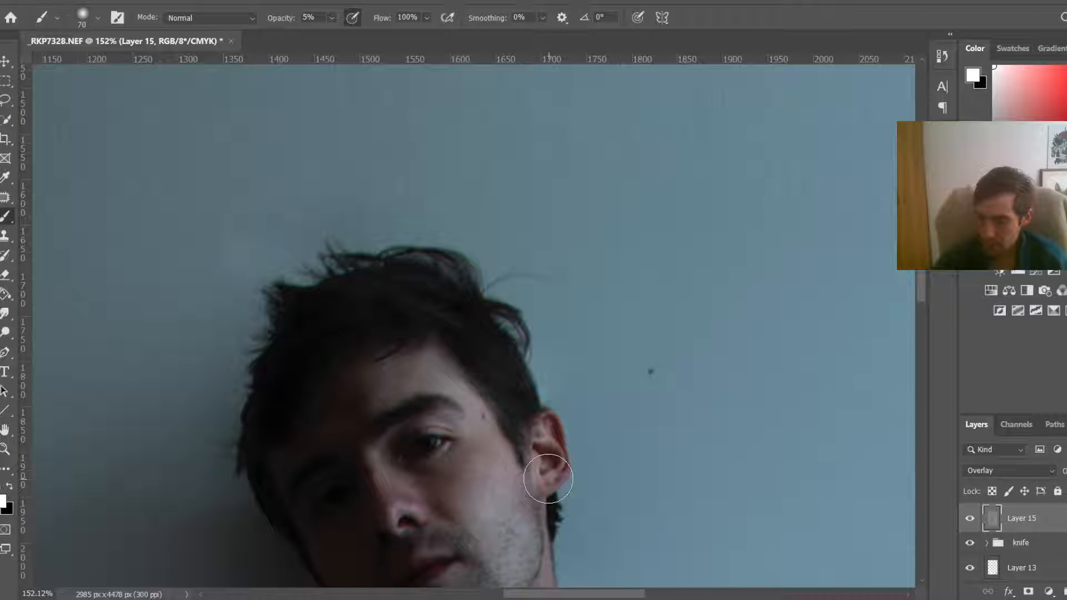
Step: Darken the lower part of the image with a large soft black stroke on the overlay layer
{"action": "key", "text": "ctrl+0"}
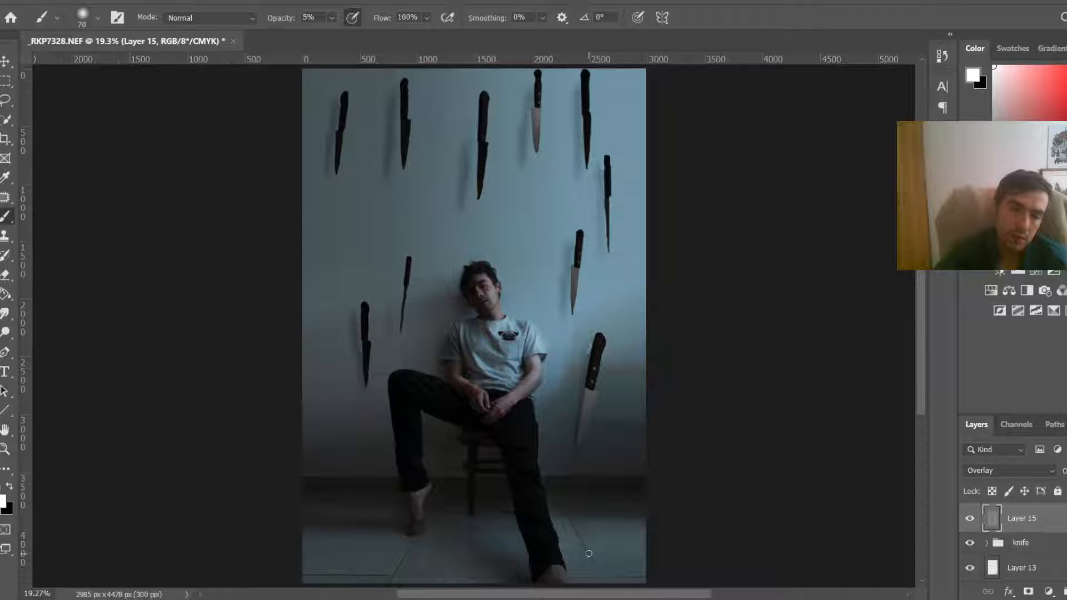
{"action": "scroll", "coordinate": [589, 554], "scroll_direction": "down", "scroll_amount": 3}
{"action": "left_click_drag", "start_coordinate": [406, 450], "coordinate": [468, 441]}
{"action": "key", "text": "x"}
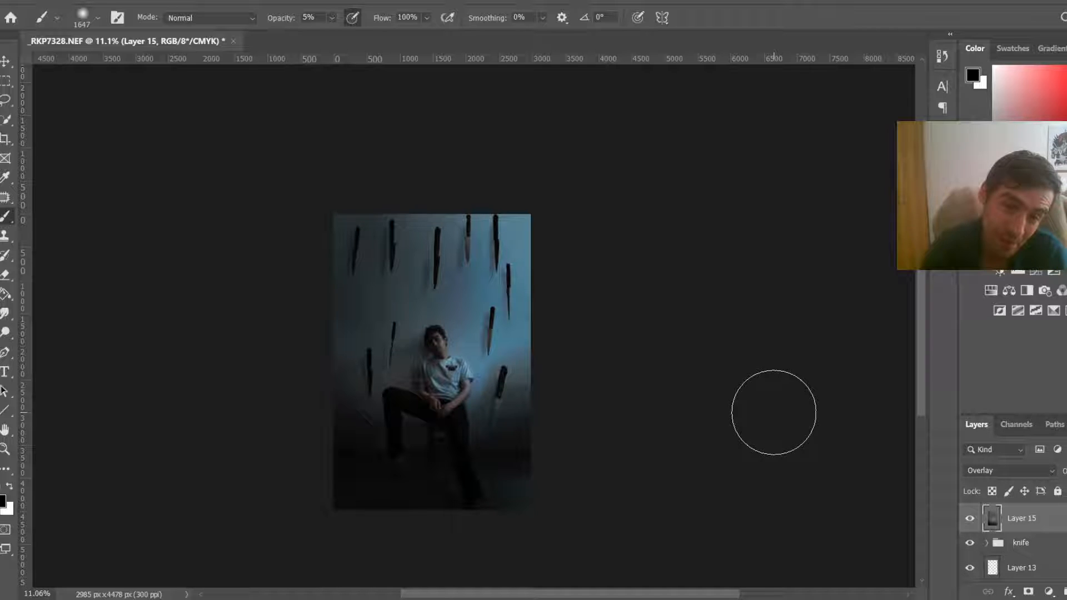
Step: Add a layer mask to the overlay layer and paint on it to soften the effect around the upper knives
{"action": "left_click", "coordinate": [1029, 592]}
{"action": "key", "text": "x"}
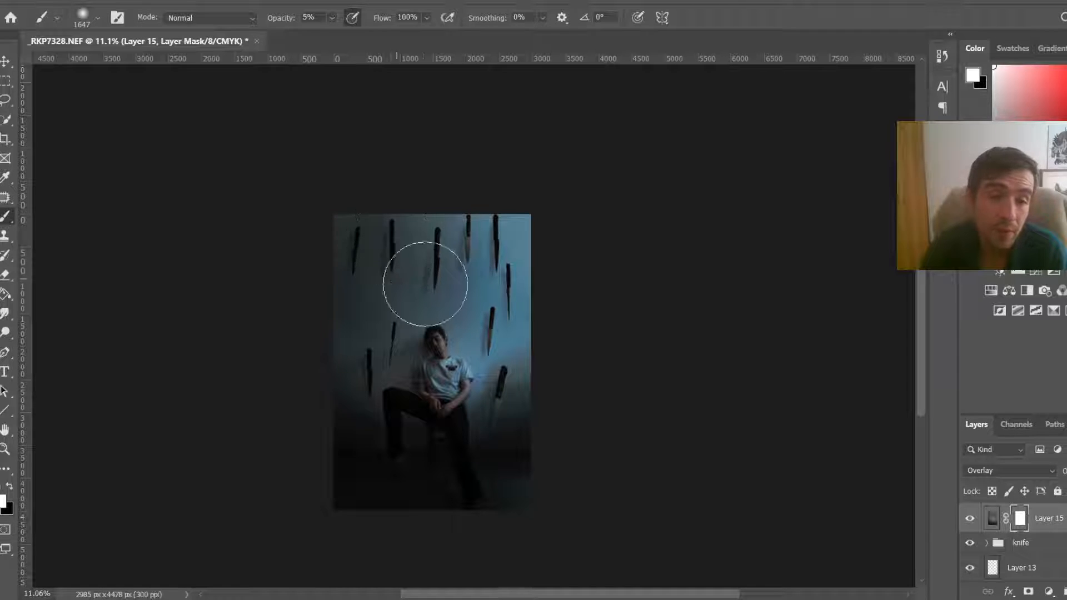
{"action": "left_click_drag", "start_coordinate": [454, 282], "coordinate": [470, 282]}
{"action": "key", "text": "x"}
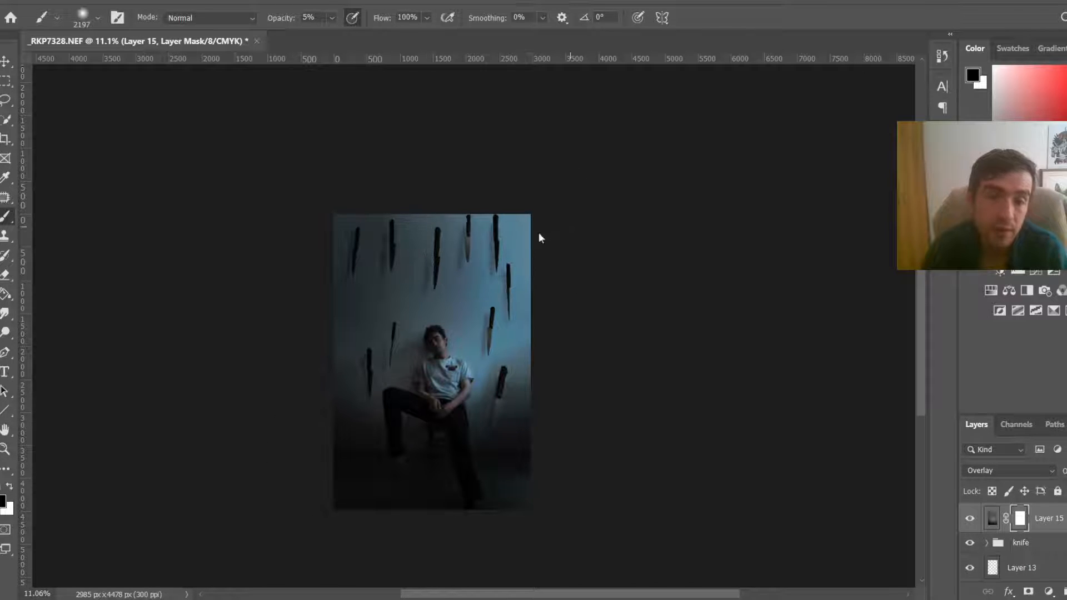
{"action": "left_click", "coordinate": [461, 290]}
{"action": "scroll", "coordinate": [461, 290], "scroll_direction": "down", "scroll_amount": 2}
{"action": "scroll", "coordinate": [461, 290], "scroll_direction": "up", "scroll_amount": 4}
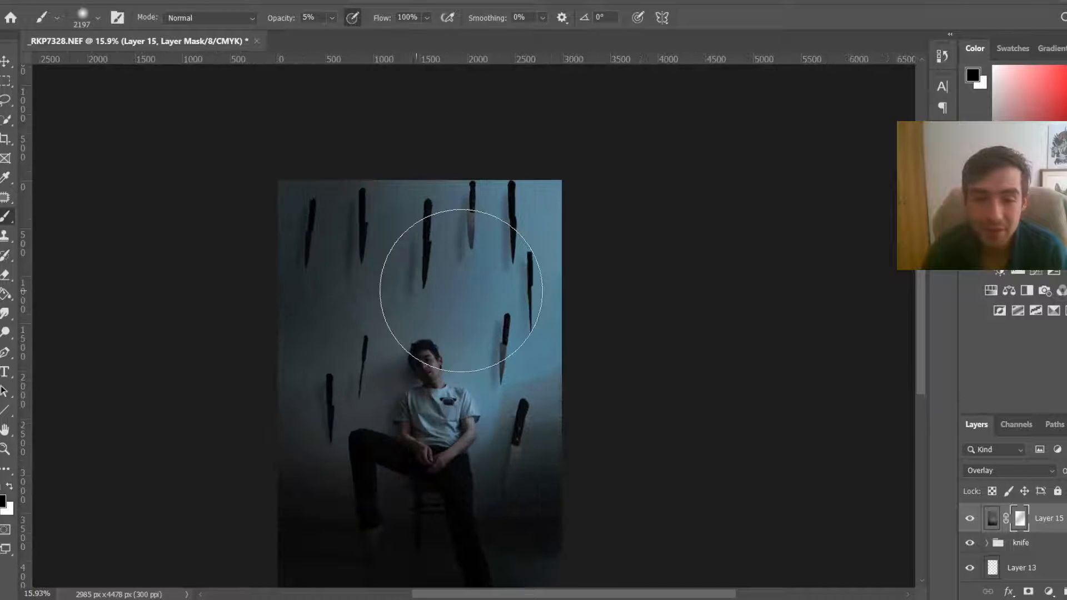
{"action": "left_click_drag", "start_coordinate": [461, 290], "coordinate": [415, 295]}
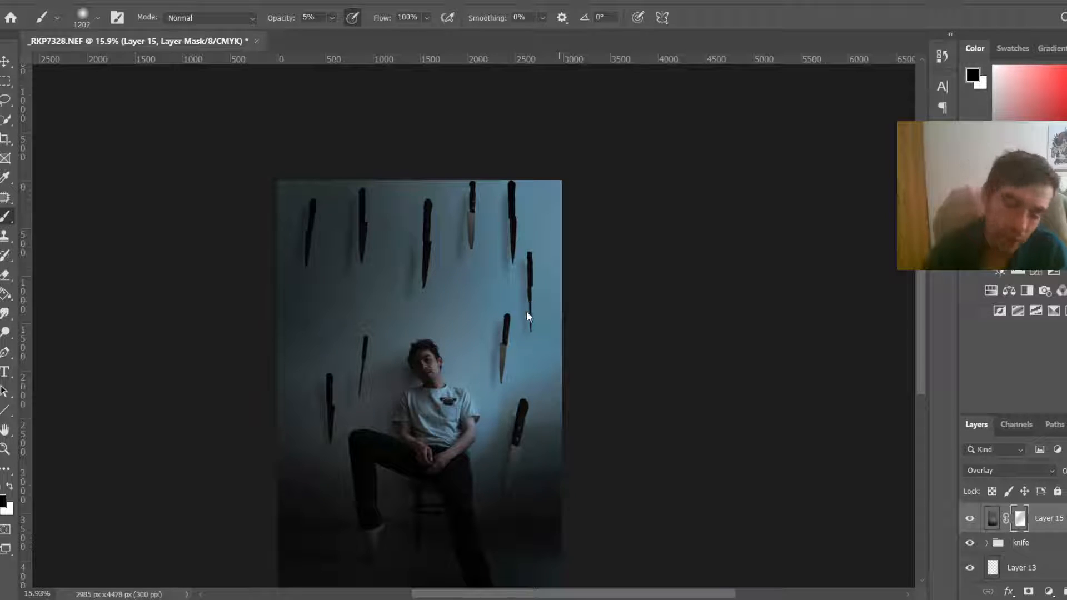
Step: Stamp all visible layers into a new merged layer at the top of the stack
{"action": "scroll", "coordinate": [527, 313], "scroll_direction": "down", "scroll_amount": 4}
{"action": "key", "text": "0"}
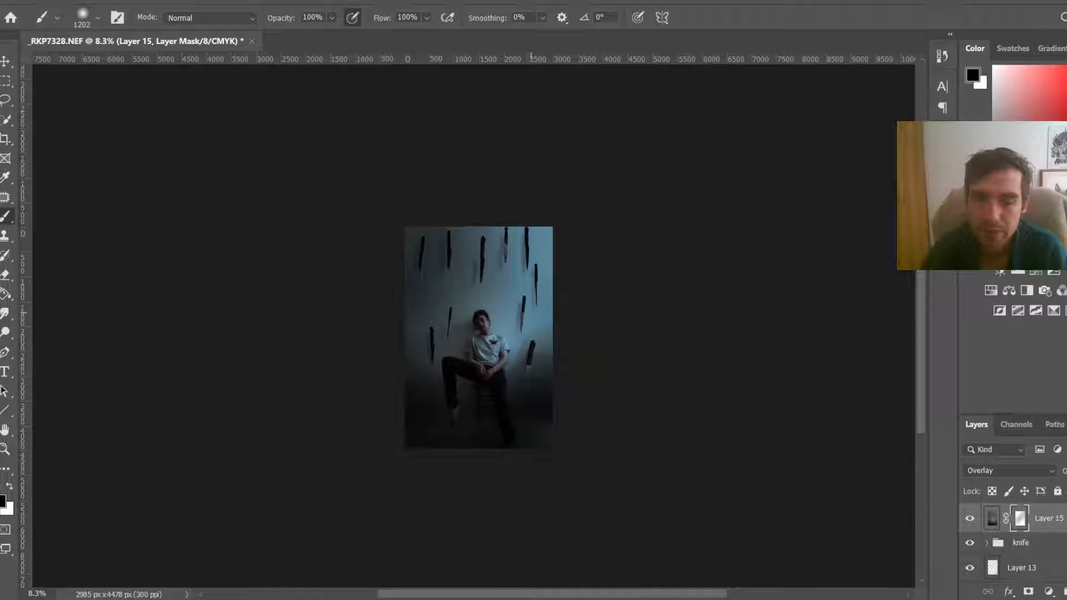
{"action": "key", "text": "z"}
{"action": "left_click", "coordinate": [992, 518]}
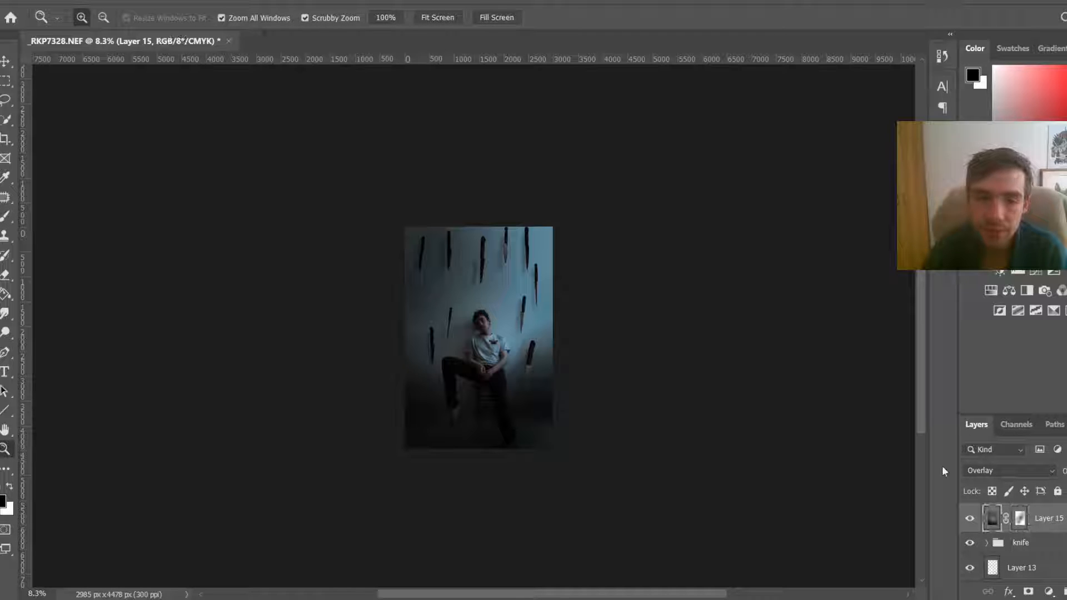
{"action": "scroll", "coordinate": [669, 349], "scroll_direction": "up", "scroll_amount": 5}
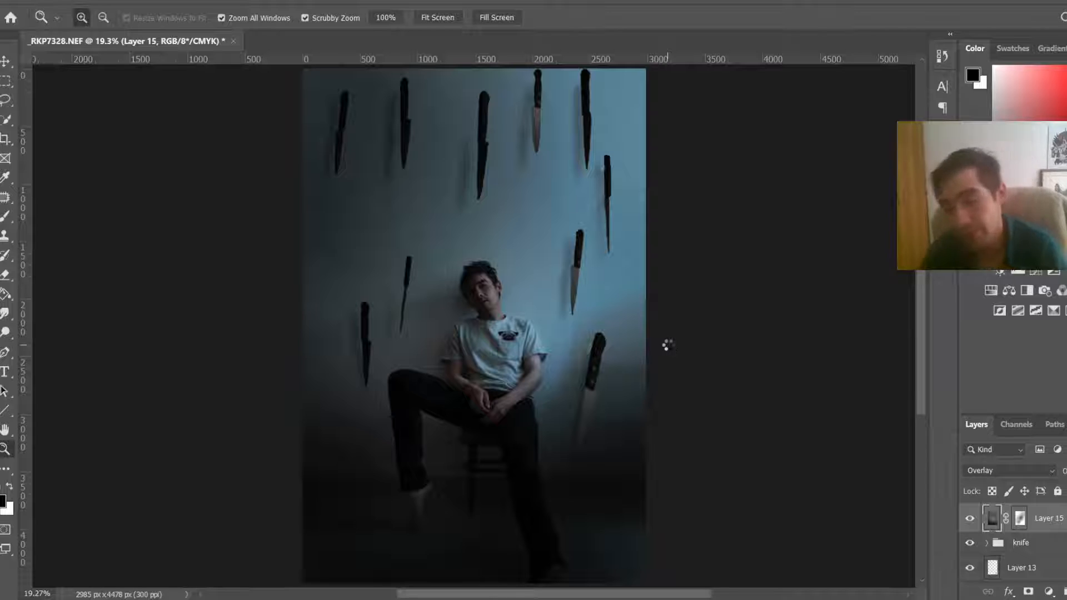
{"action": "key", "text": "ctrl+shift+alt+e"}
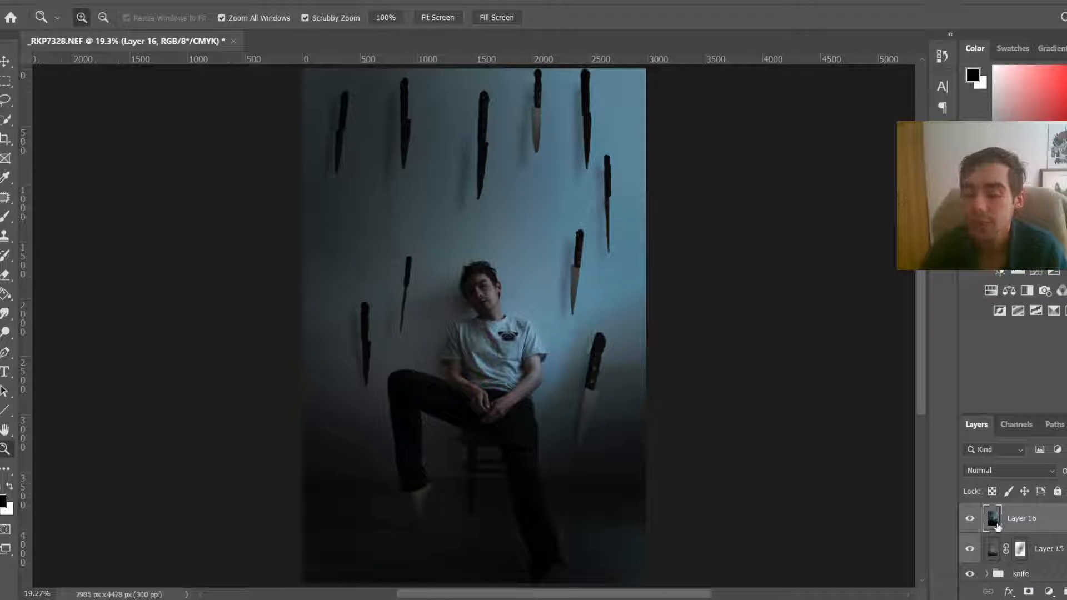
{"action": "scroll", "coordinate": [998, 538], "scroll_direction": "down", "scroll_amount": 5}
{"action": "scroll", "coordinate": [1062, 557], "scroll_direction": "up", "scroll_amount": 5}
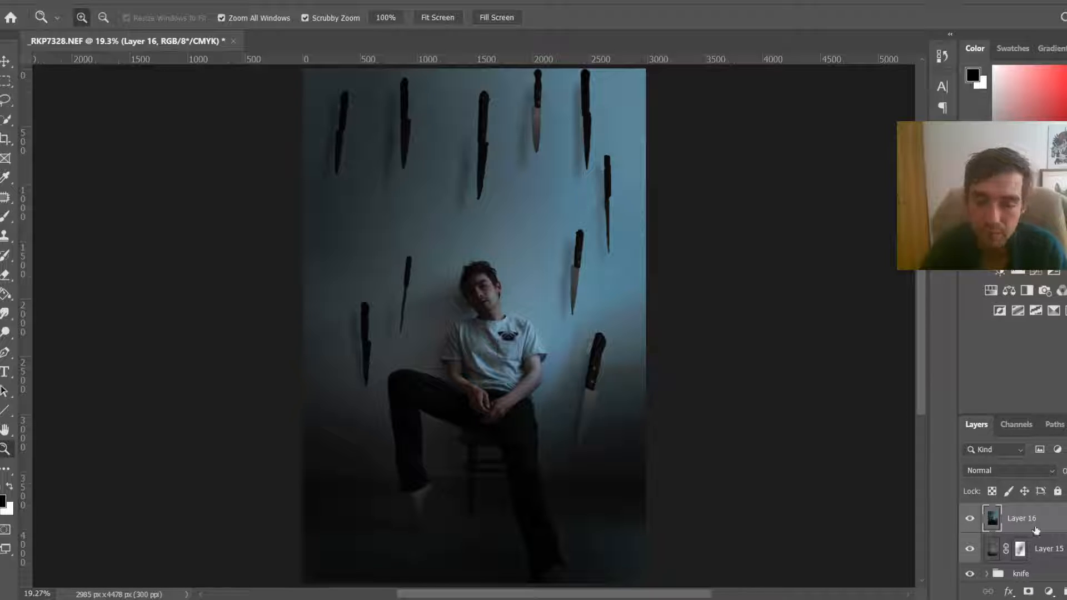
{"action": "scroll", "coordinate": [1036, 531], "scroll_direction": "down", "scroll_amount": 10}
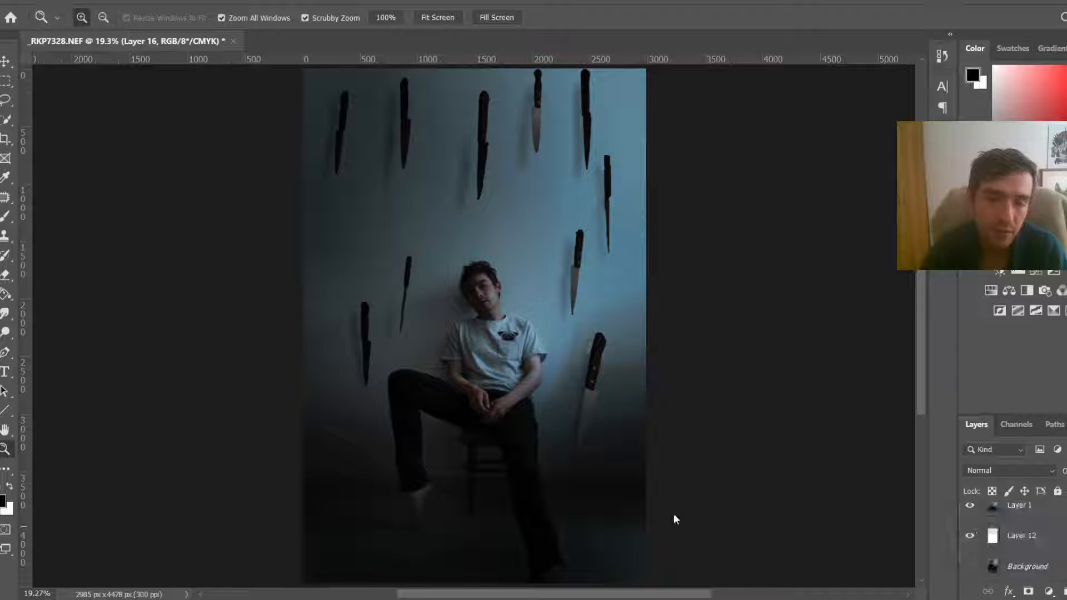
{"action": "scroll", "coordinate": [455, 445], "scroll_direction": "up", "scroll_amount": 5}
{"action": "scroll", "coordinate": [550, 420], "scroll_direction": "down", "scroll_amount": 3}
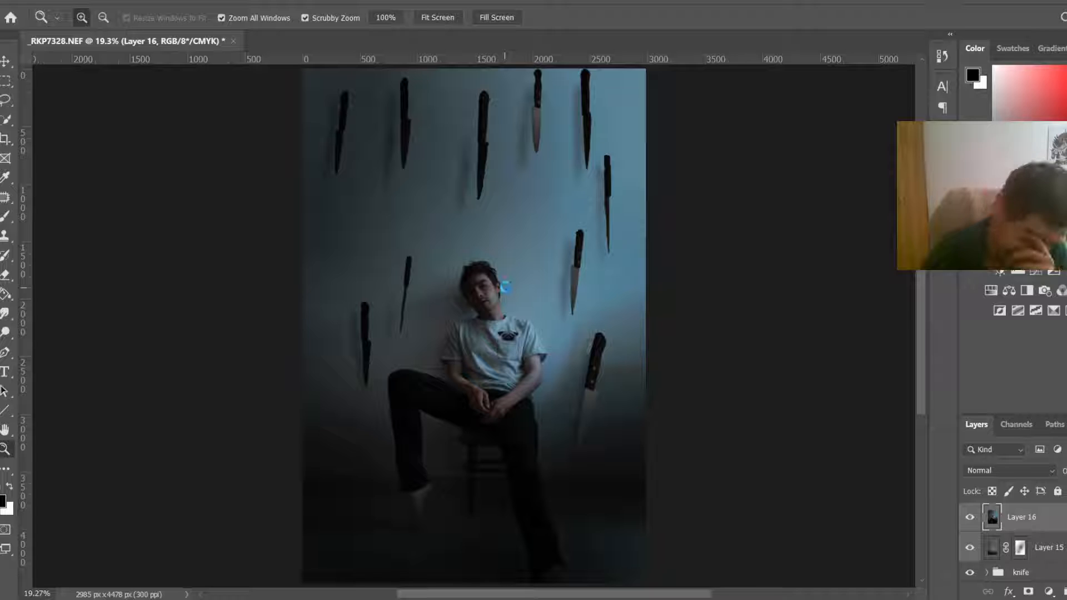
Step: Save the document as _RKP7328 in Photoshop format on the Desktop with Maximize Compatibility
{"action": "key", "text": "ctrl+shift+s"}
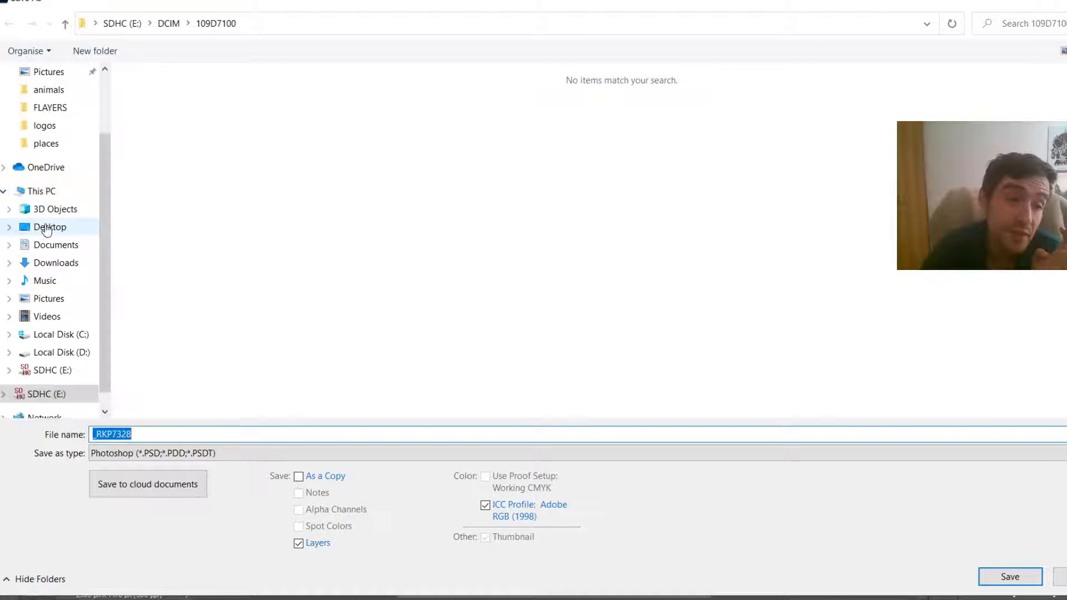
{"action": "left_click", "coordinate": [48, 228]}
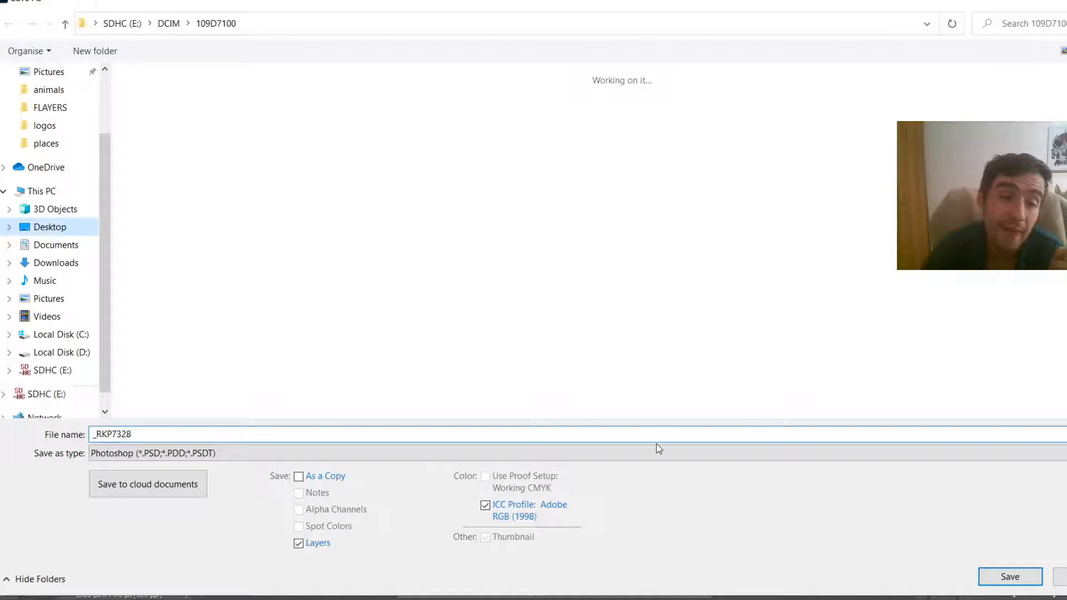
{"action": "left_click", "coordinate": [999, 579]}
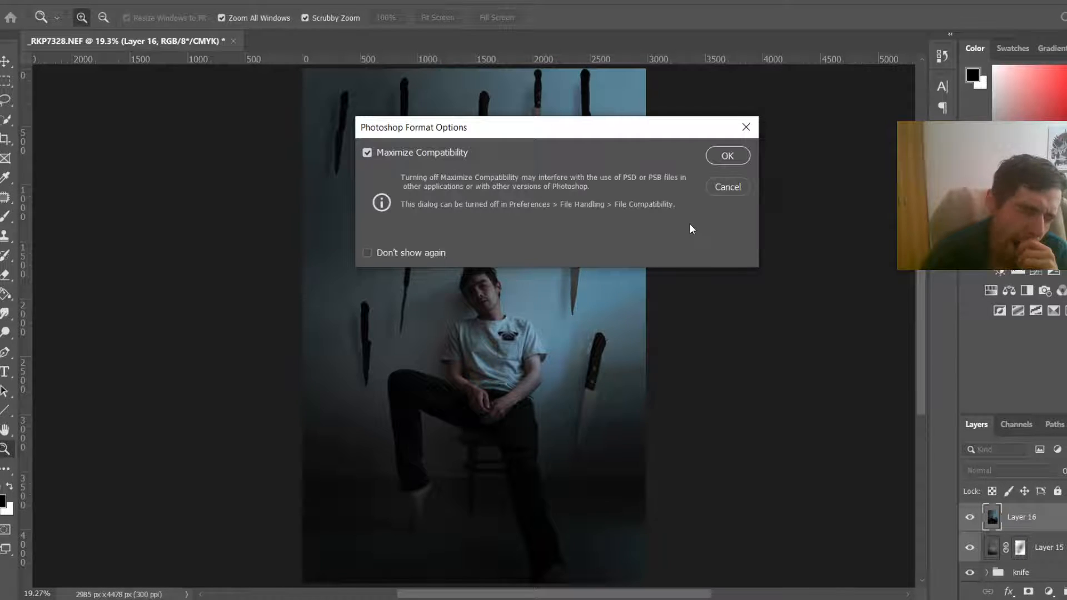
{"action": "left_click", "coordinate": [745, 158]}
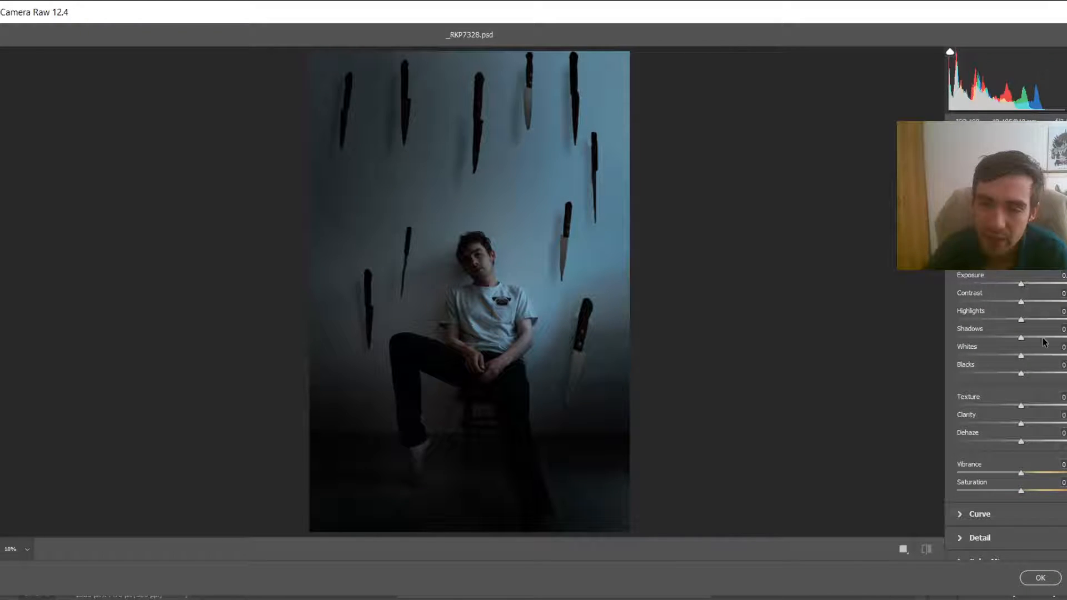
Step: In the Camera Raw filter, raise contrast, highlights, shadows and clarity, and cool the colour temperature slightly
{"action": "left_click", "coordinate": [1023, 302]}
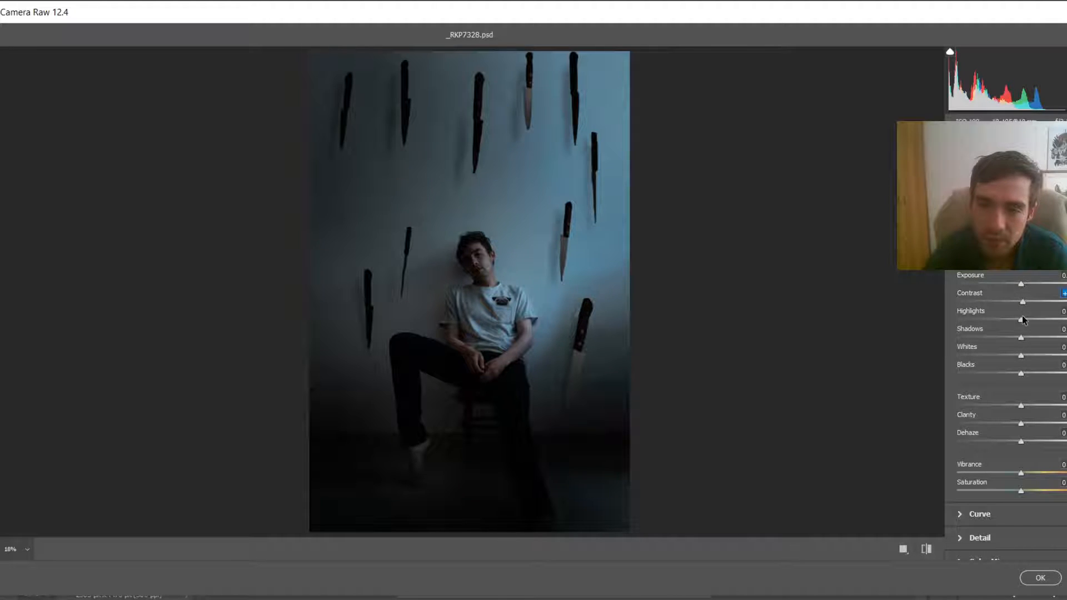
{"action": "left_click_drag", "start_coordinate": [1021, 316], "coordinate": [1040, 337]}
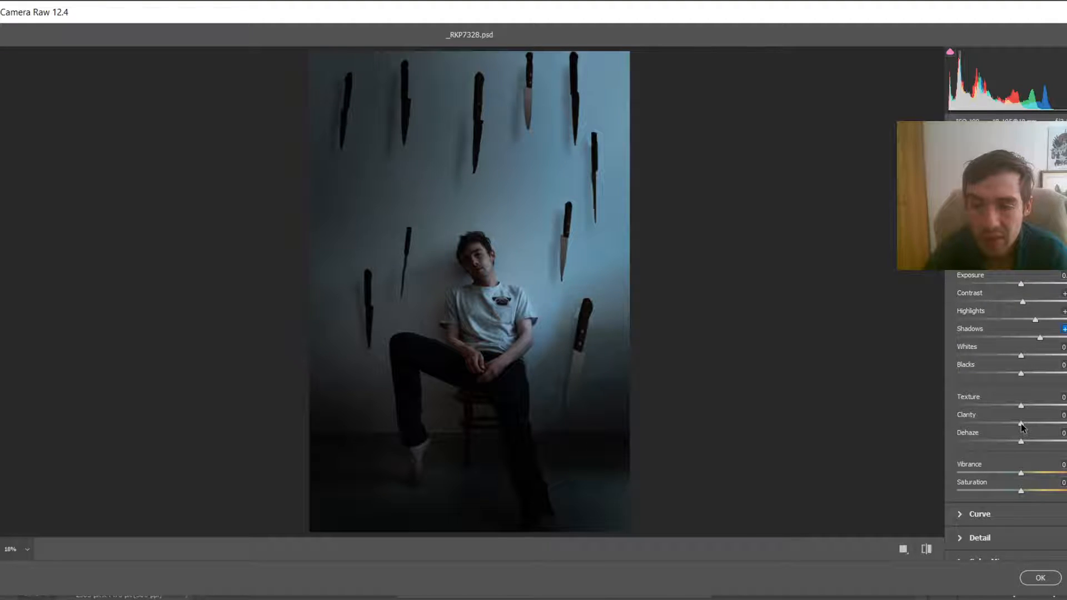
{"action": "mouse_move", "coordinate": [1021, 424]}
{"action": "left_mouse_down"}
{"action": "mouse_move", "coordinate": [1036, 424]}
{"action": "mouse_move", "coordinate": [1024, 424]}
{"action": "left_mouse_up"}
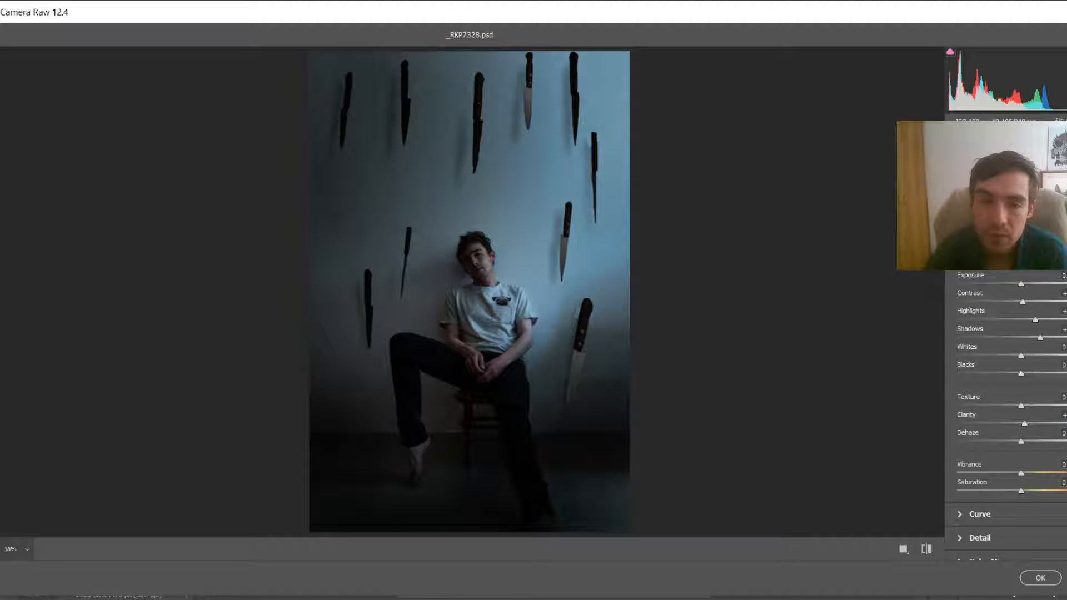
{"action": "mouse_move", "coordinate": [1020, 257]}
{"action": "left_mouse_down"}
{"action": "mouse_move", "coordinate": [1002, 257]}
{"action": "mouse_move", "coordinate": [1015, 257]}
{"action": "mouse_move", "coordinate": [1016, 239]}
{"action": "mouse_move", "coordinate": [1015, 258]}
{"action": "left_mouse_up"}
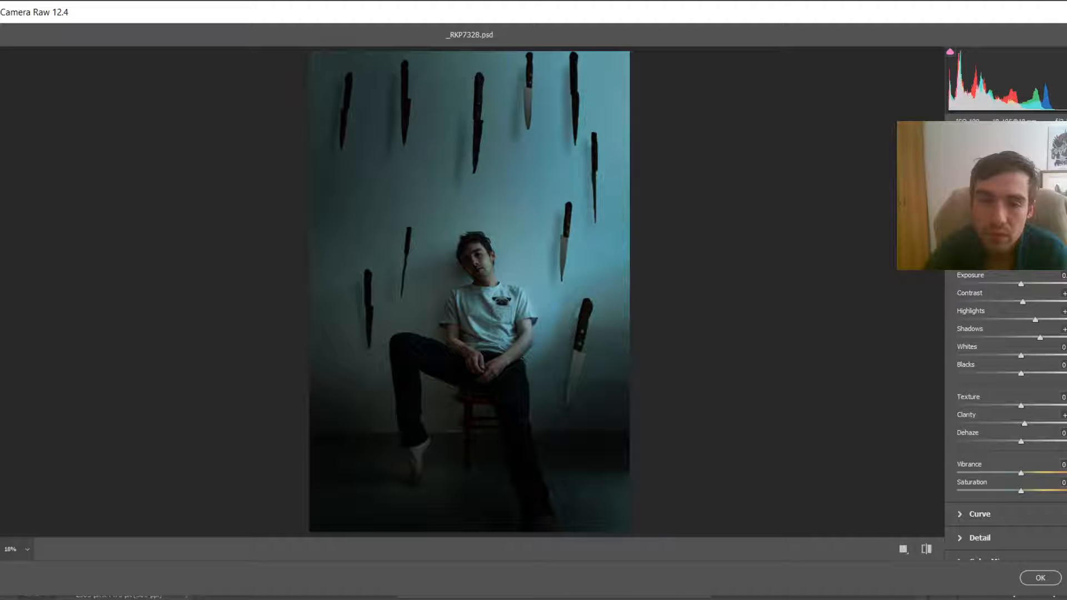
Step: Shape the RGB point curve with extra points and lift the black point for a faded look
{"action": "scroll", "coordinate": [1027, 366], "scroll_direction": "down", "scroll_amount": 1}
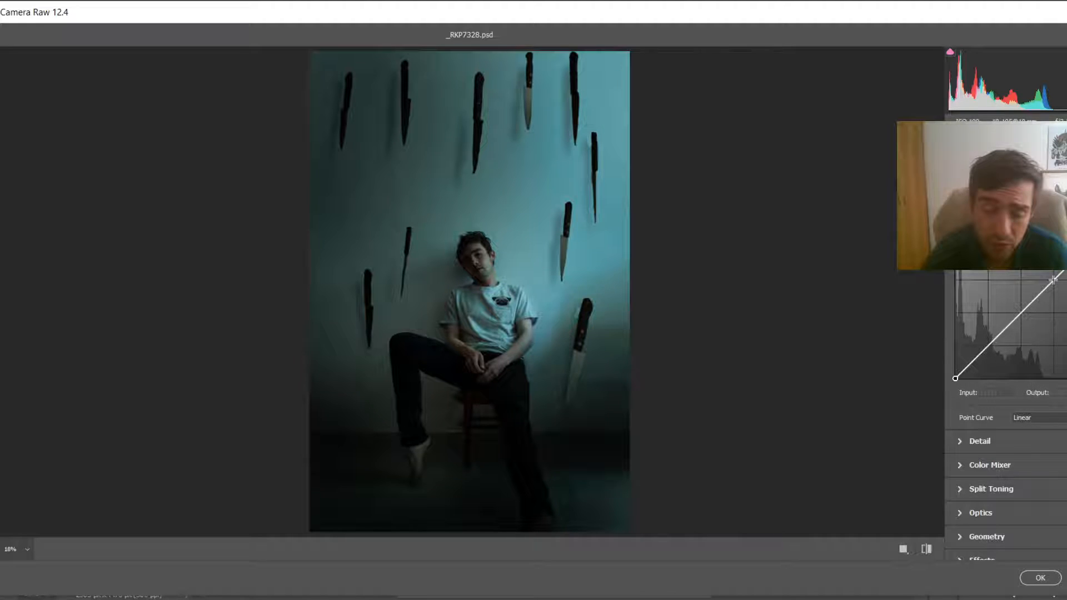
{"action": "left_click", "coordinate": [1053, 280]}
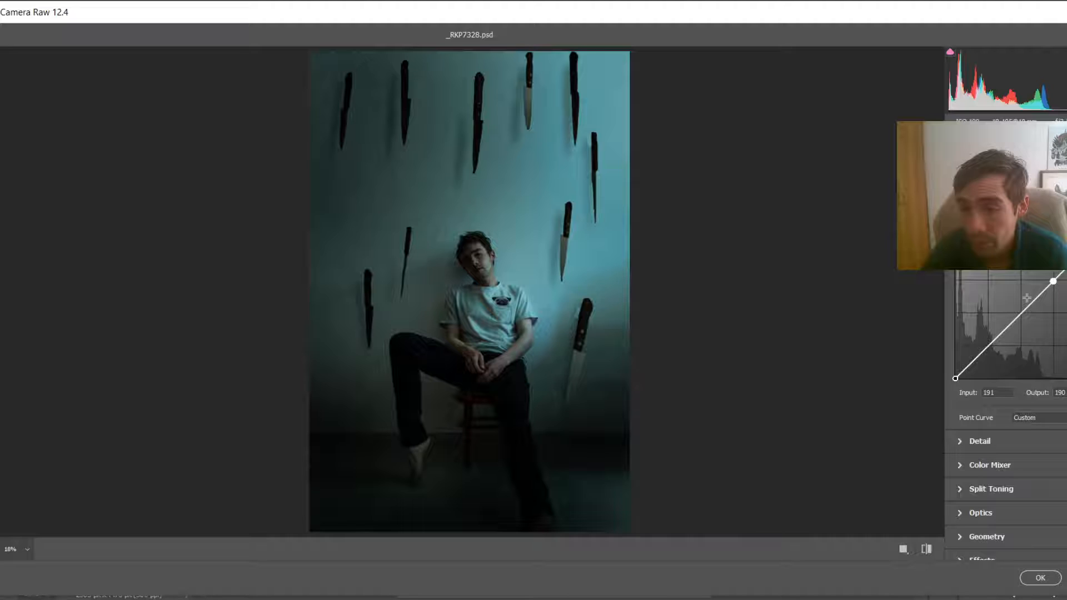
{"action": "left_click", "coordinate": [1021, 315]}
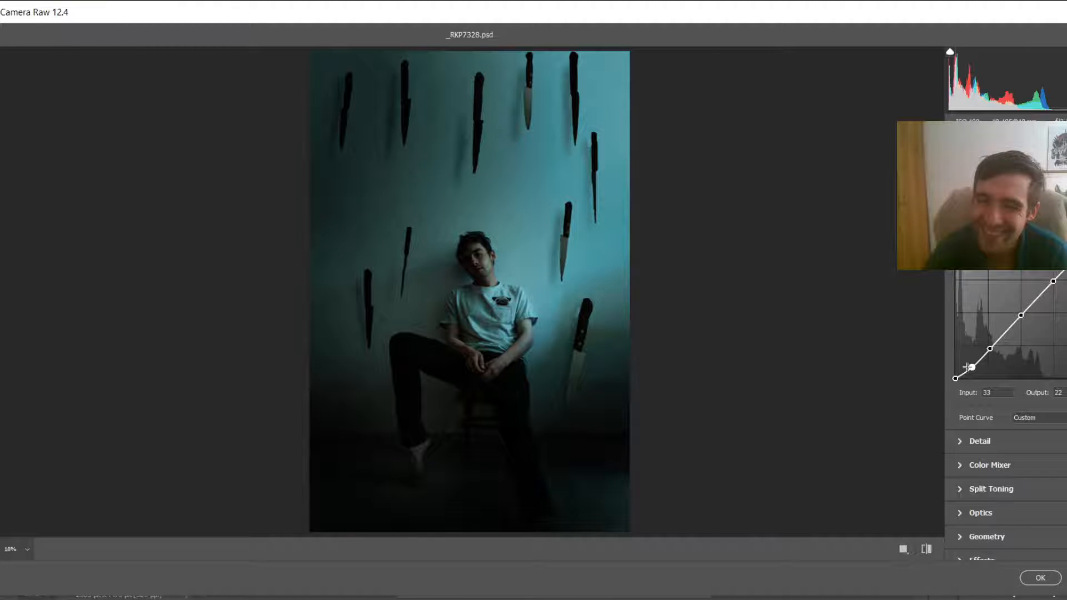
{"action": "left_click_drag", "start_coordinate": [955, 378], "coordinate": [956, 370]}
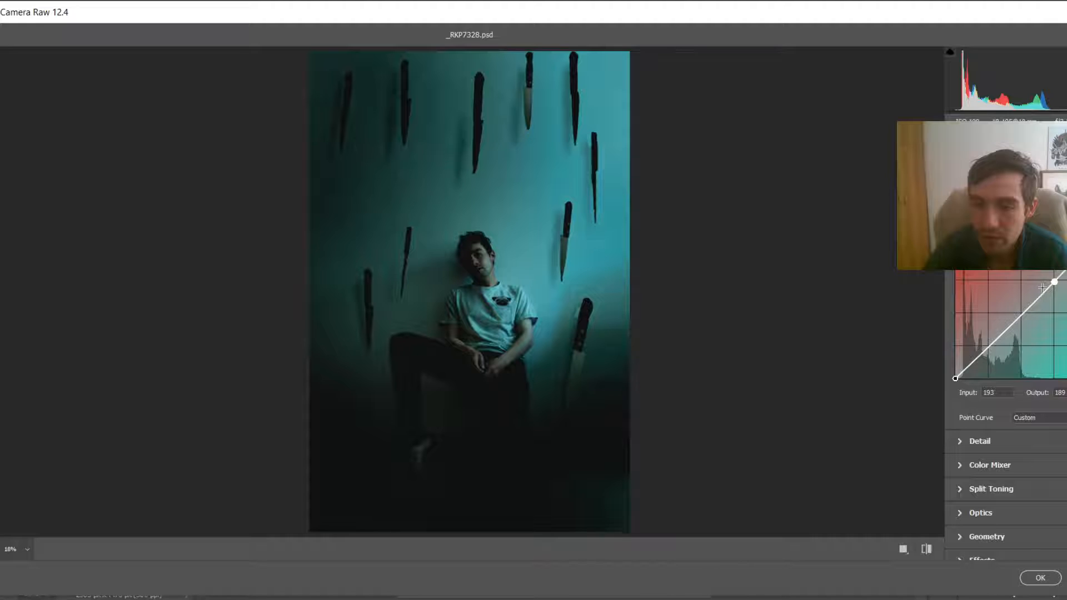
Step: Add points to the red channel curve and lift its black point slightly
{"action": "left_click", "coordinate": [1018, 315]}
{"action": "left_click", "coordinate": [986, 345]}
{"action": "left_click", "coordinate": [970, 362]}
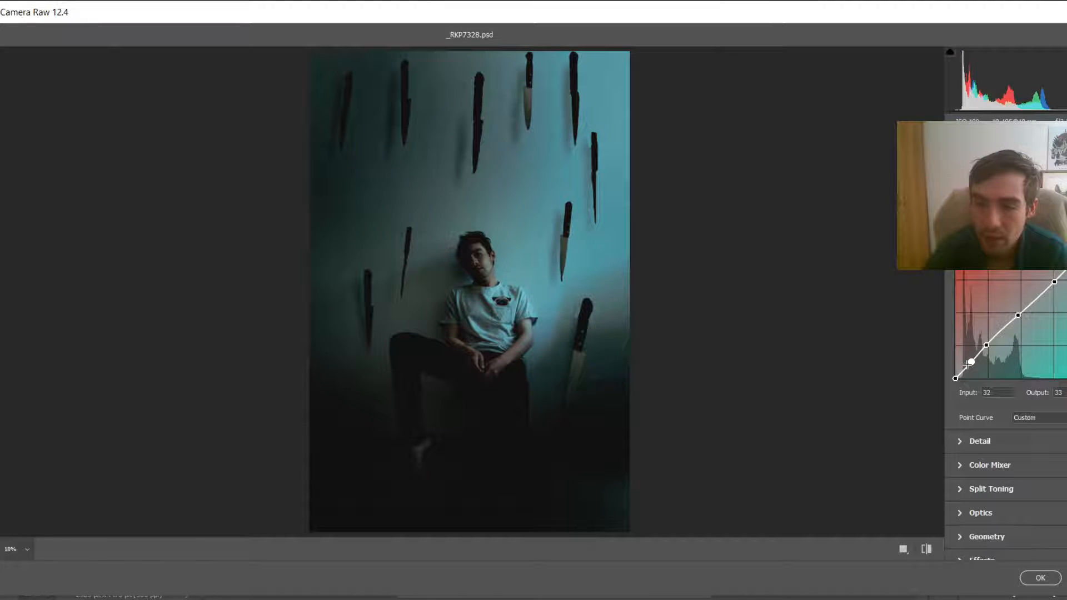
{"action": "left_click", "coordinate": [955, 377]}
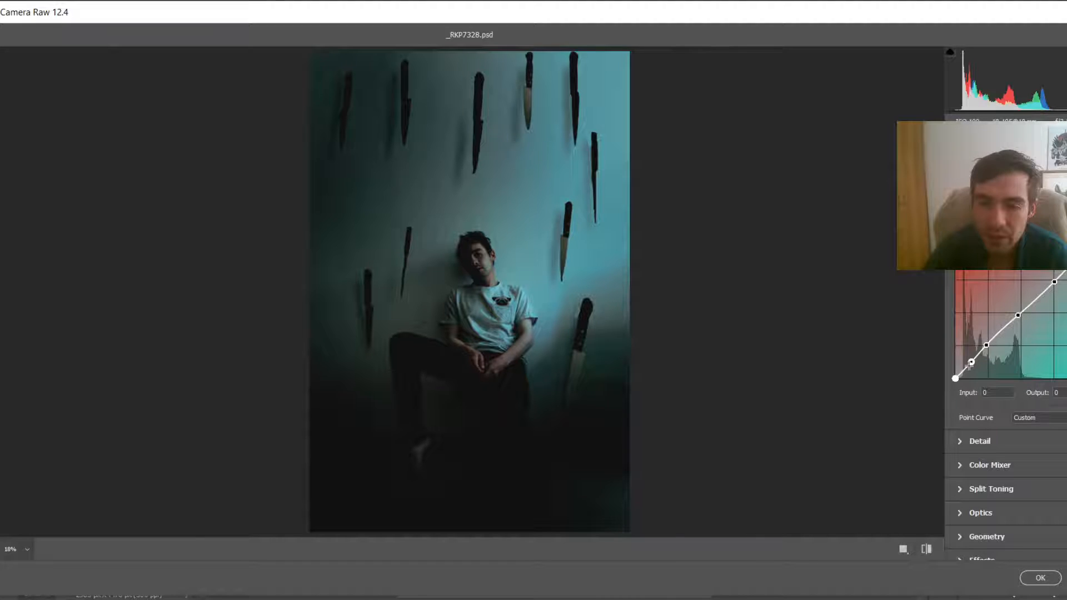
{"action": "left_click_drag", "start_coordinate": [971, 363], "coordinate": [969, 362]}
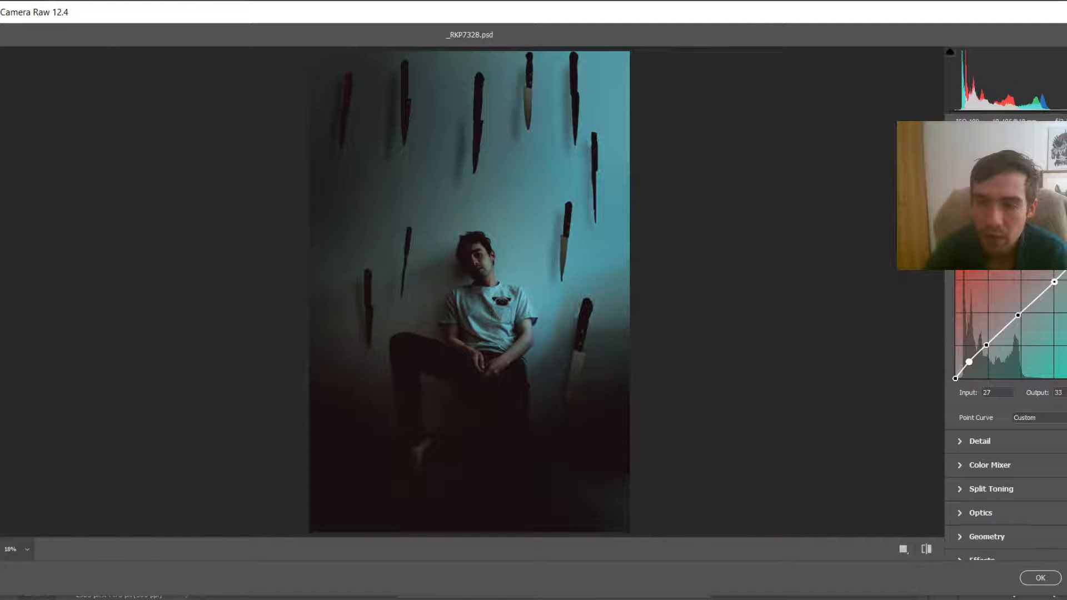
Step: Add midtone and shadow points to the green channel curve, nudging the shadow point up
{"action": "left_click", "coordinate": [1019, 314]}
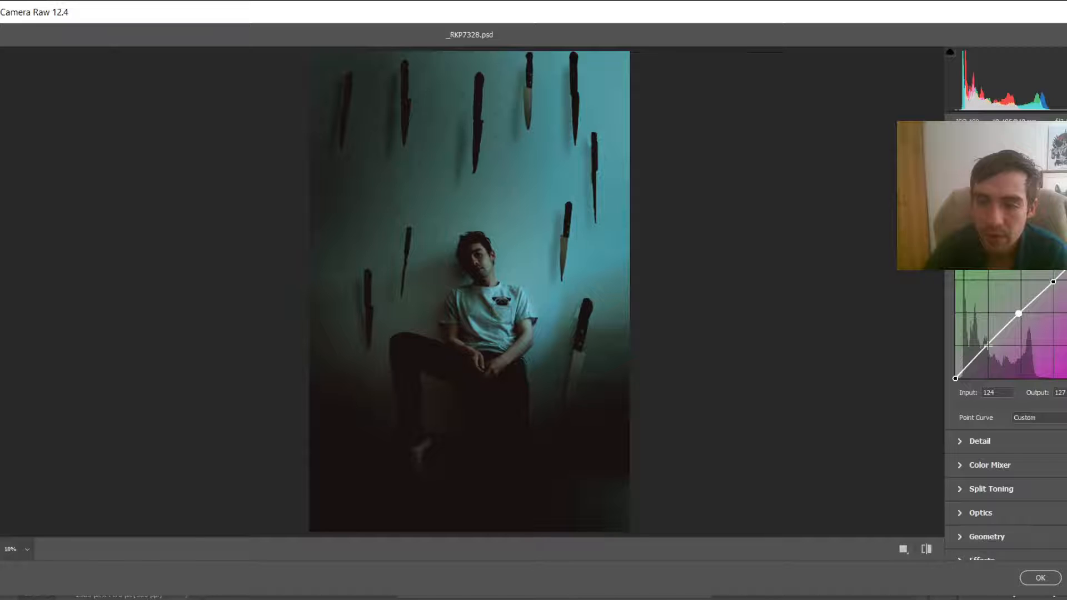
{"action": "left_click", "coordinate": [987, 345]}
{"action": "left_click_drag", "start_coordinate": [972, 361], "coordinate": [972, 363]}
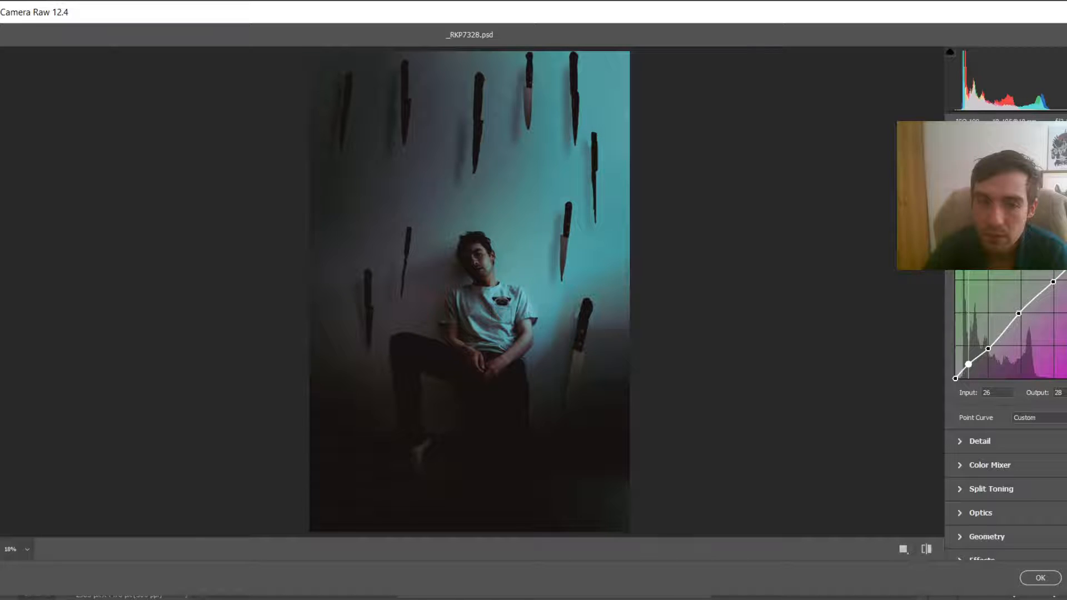
Step: Switch to the blue channel curve, add several points and raise the shadow point for a blue tint in the darks
{"action": "left_click", "coordinate": [1052, 230]}
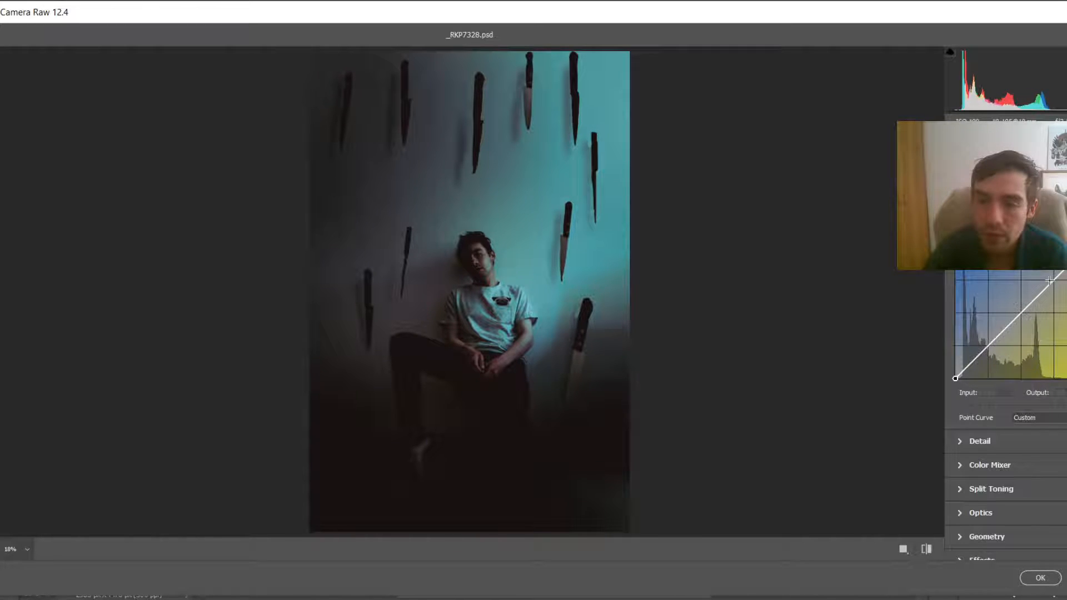
{"action": "left_click", "coordinate": [1052, 280]}
{"action": "left_click", "coordinate": [1020, 316]}
{"action": "left_click", "coordinate": [986, 349]}
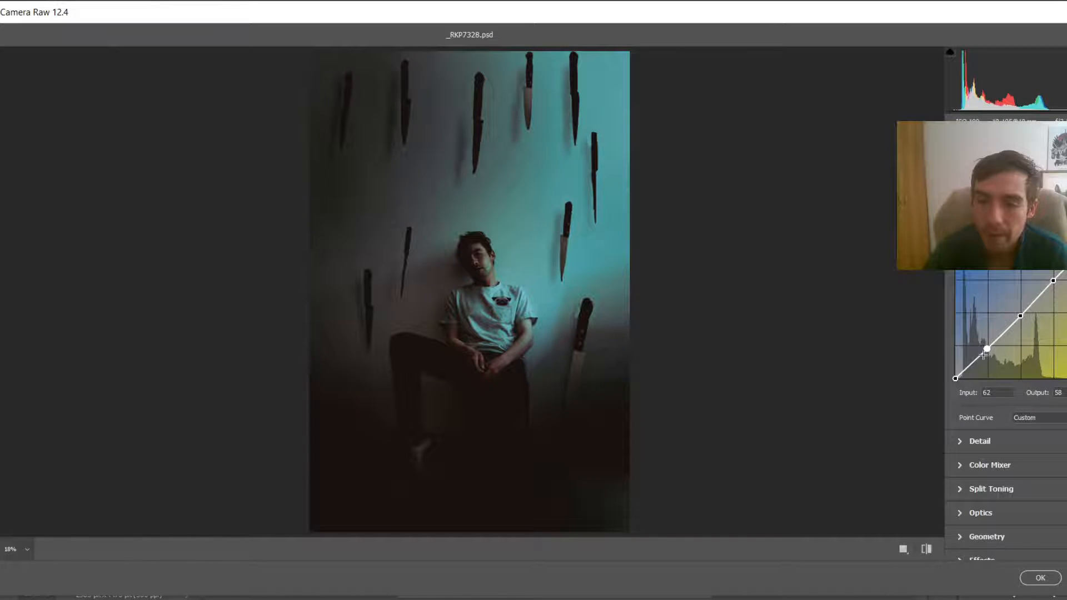
{"action": "left_click", "coordinate": [970, 365]}
{"action": "left_click_drag", "start_coordinate": [987, 349], "coordinate": [986, 351]}
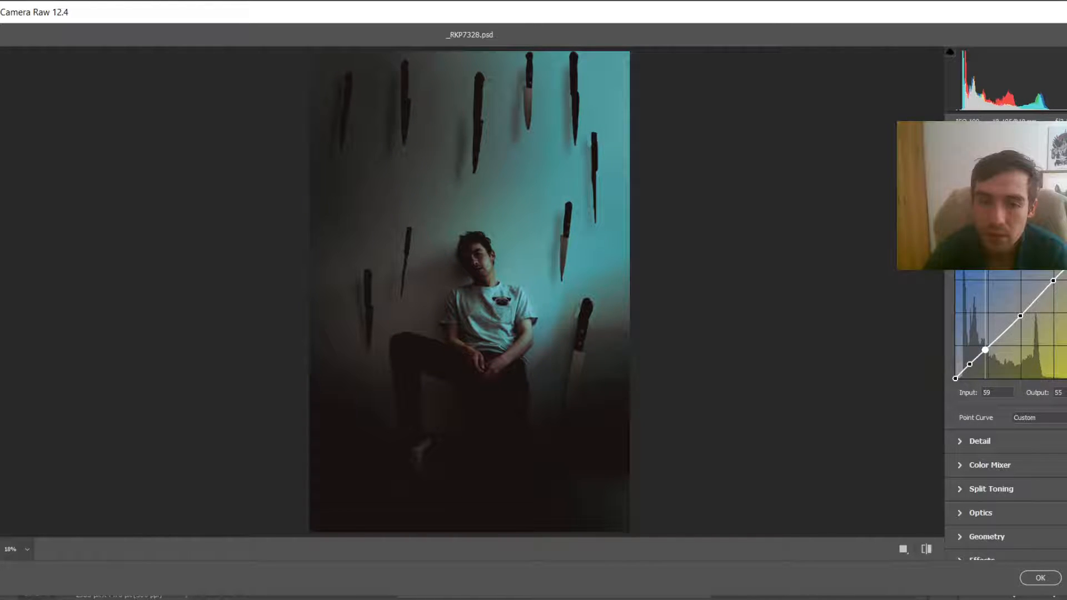
{"action": "left_click_drag", "start_coordinate": [985, 350], "coordinate": [990, 348]}
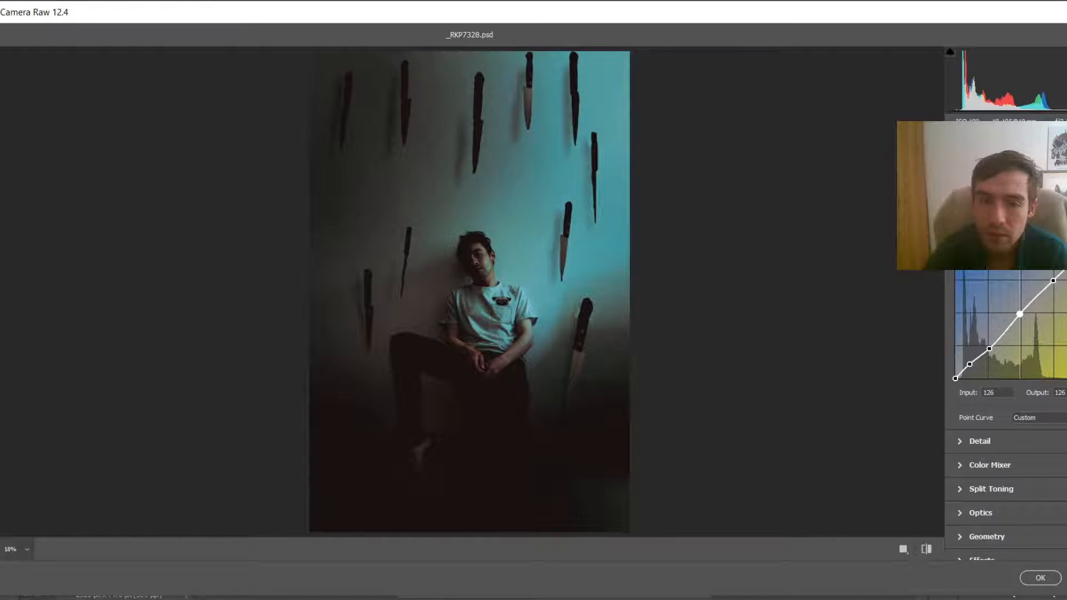
{"action": "left_click", "coordinate": [1021, 315]}
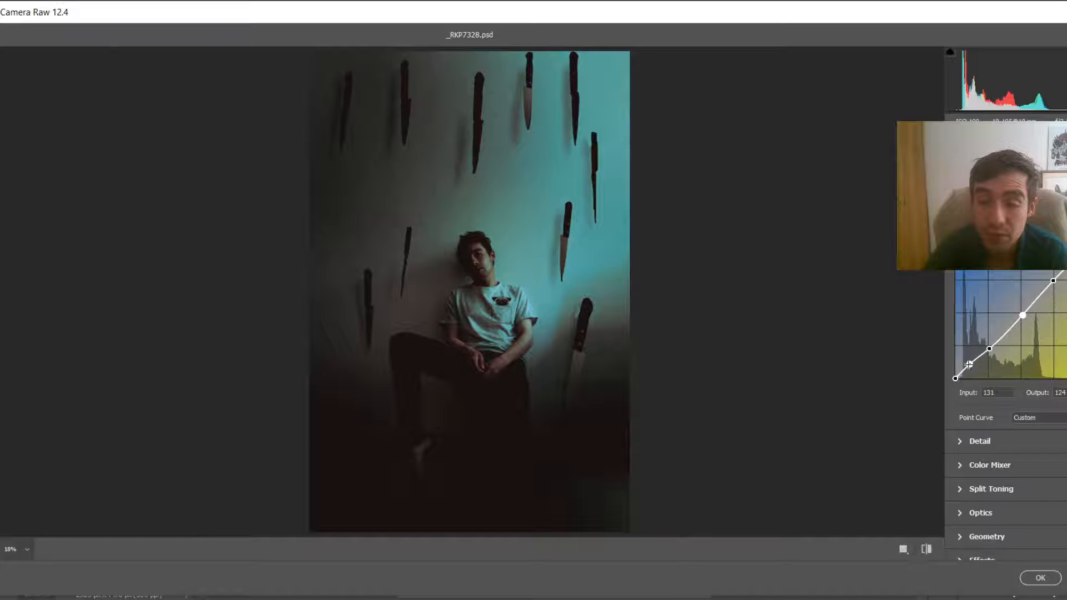
{"action": "left_click_drag", "start_coordinate": [969, 364], "coordinate": [970, 359]}
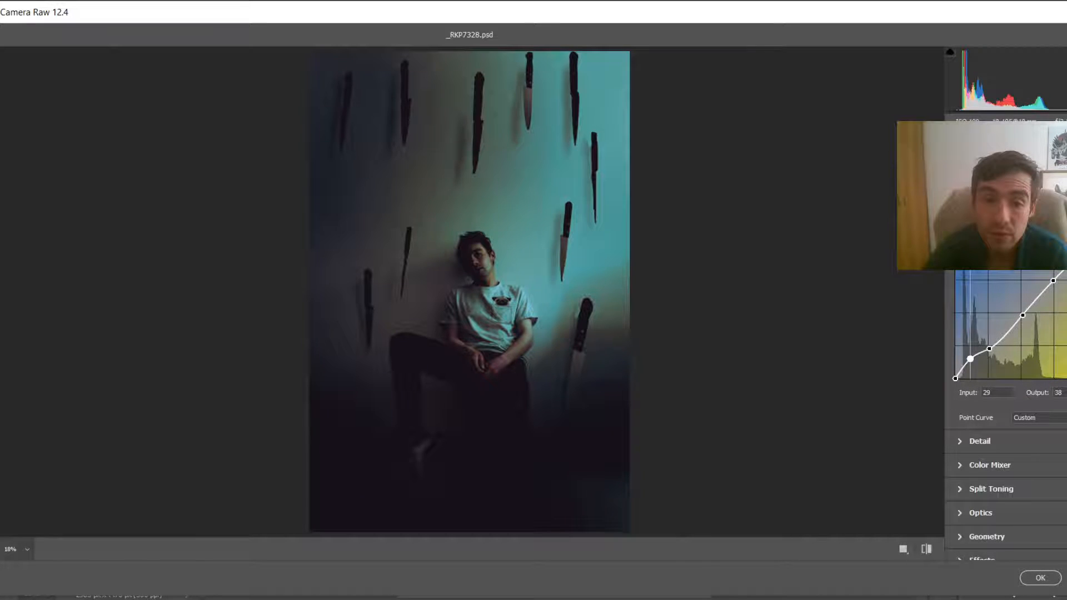
{"action": "left_click_drag", "start_coordinate": [970, 359], "coordinate": [972, 360]}
Step: Return to the red channel curve and raise its midtone point
{"action": "left_click", "coordinate": [1028, 233]}
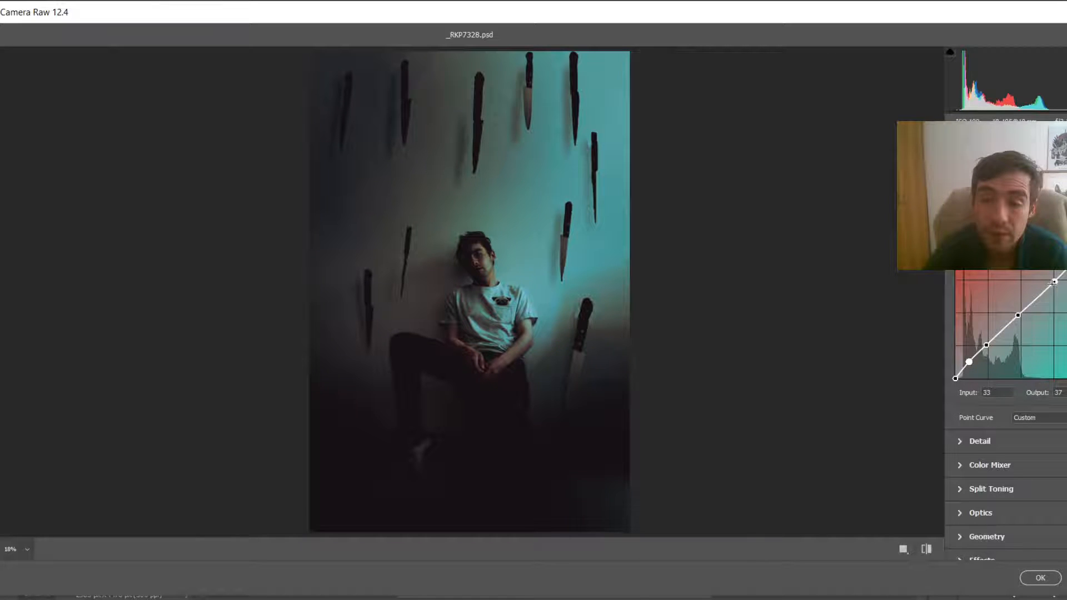
{"action": "left_click", "coordinate": [1018, 316]}
{"action": "left_click_drag", "start_coordinate": [1018, 315], "coordinate": [1017, 309]}
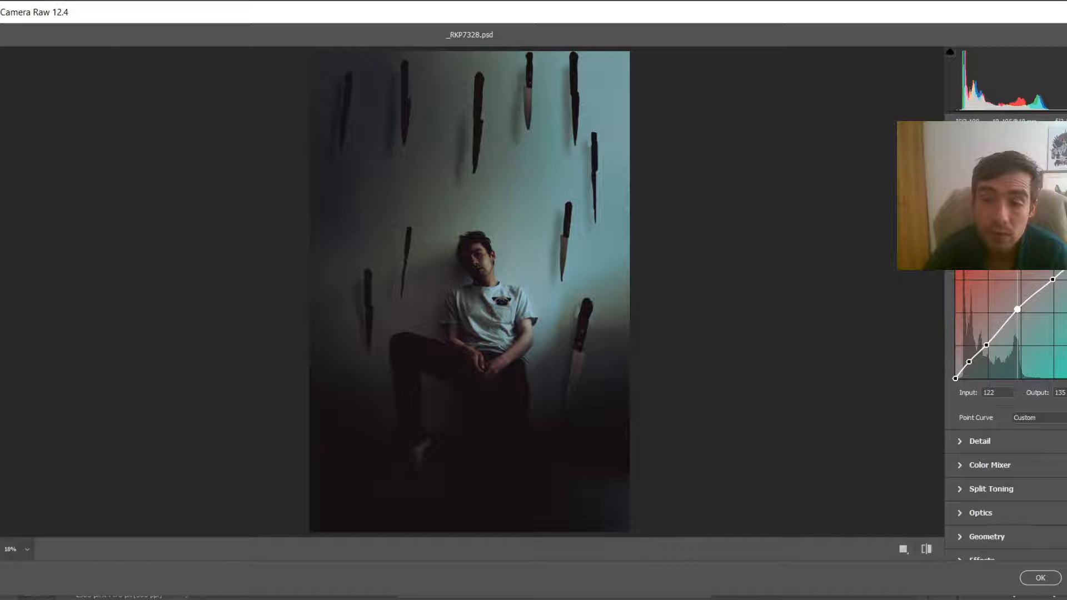
{"action": "left_click_drag", "start_coordinate": [1016, 309], "coordinate": [1017, 306]}
Step: Toggle the preview to compare the image before and after the grade
{"action": "key", "text": "ctrl+z"}
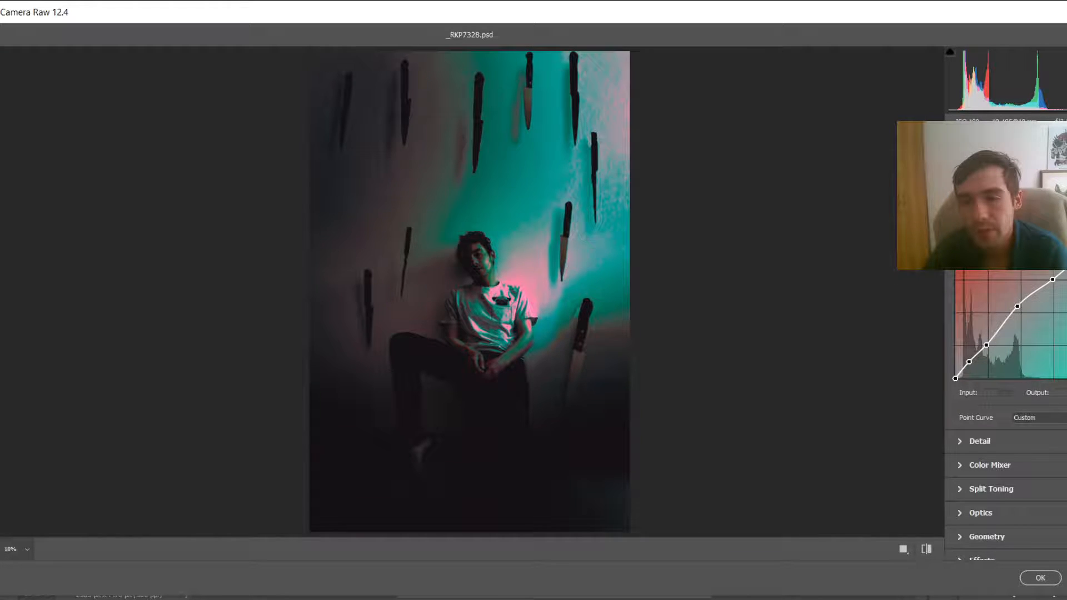
{"action": "key", "text": "p"}
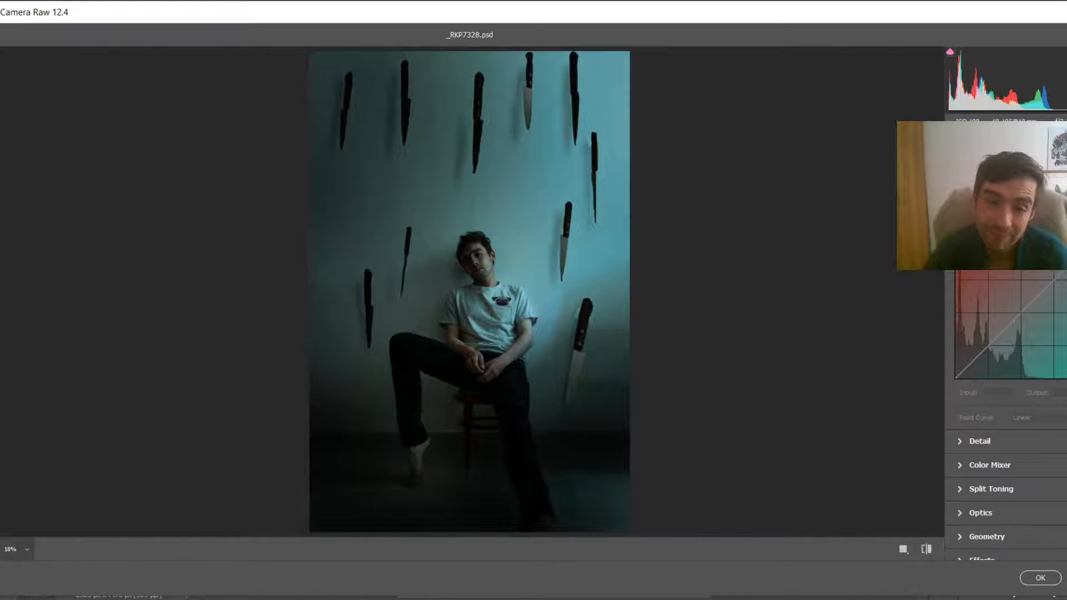
{"action": "key", "text": "p"}
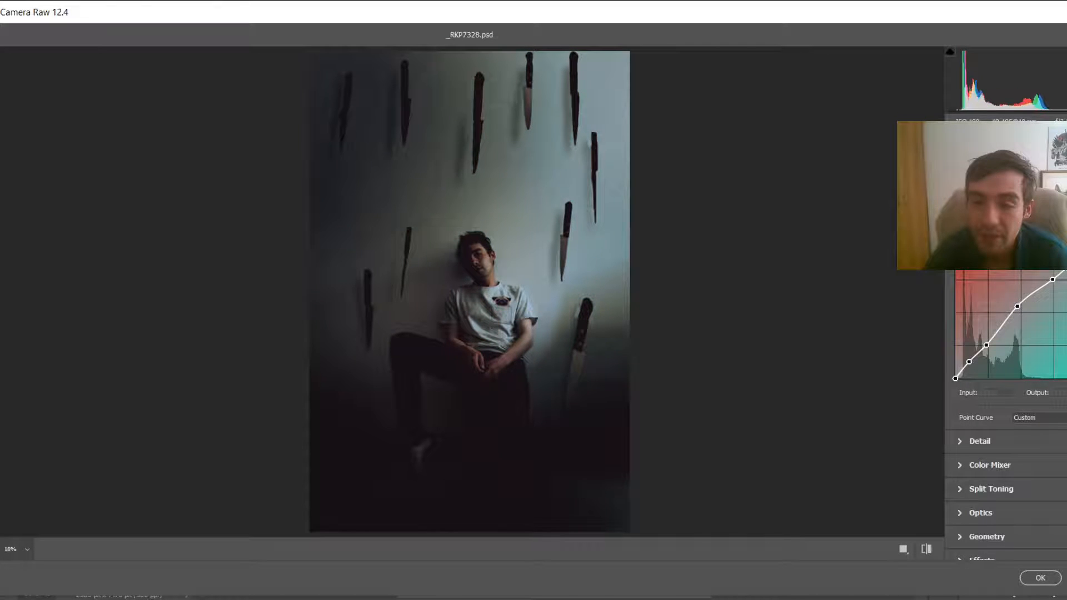
{"action": "left_click", "coordinate": [1050, 233]}
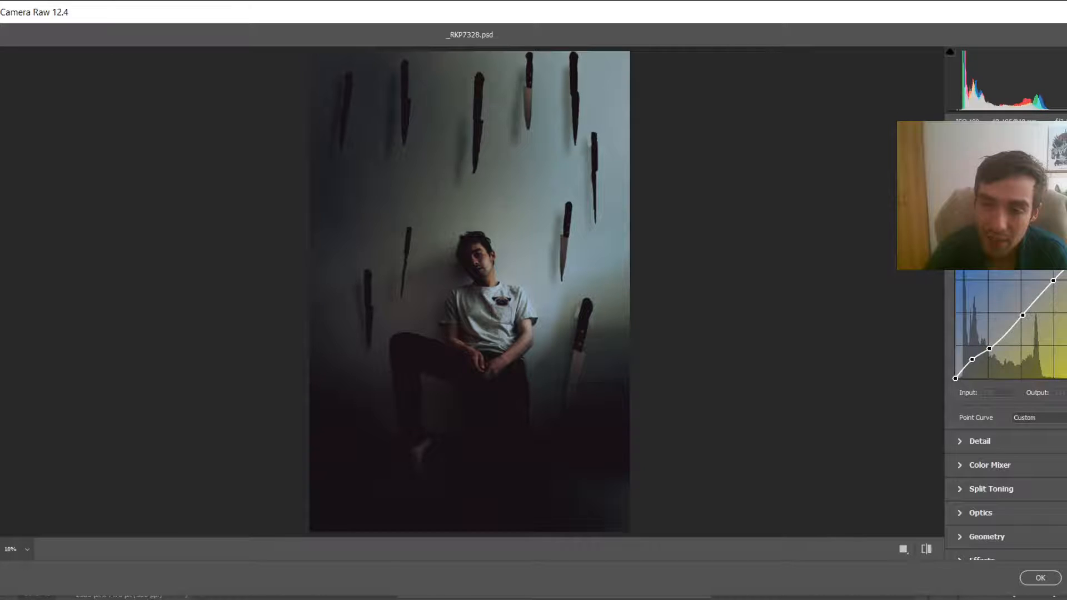
{"action": "left_click_drag", "start_coordinate": [1066, 248], "coordinate": [1066, 334]}
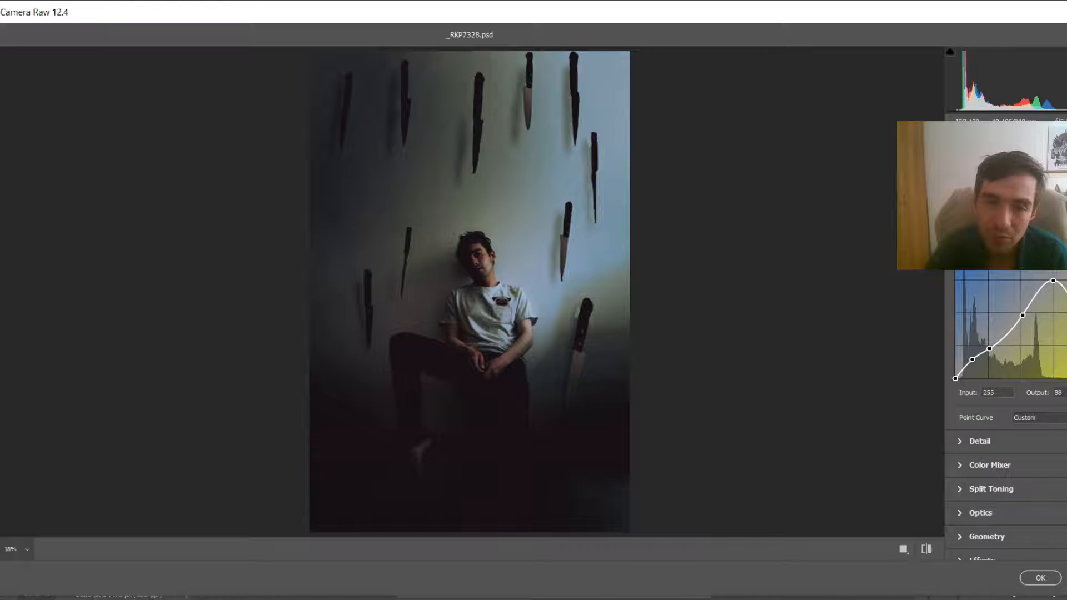
{"action": "left_click_drag", "start_coordinate": [1066, 333], "coordinate": [1066, 248]}
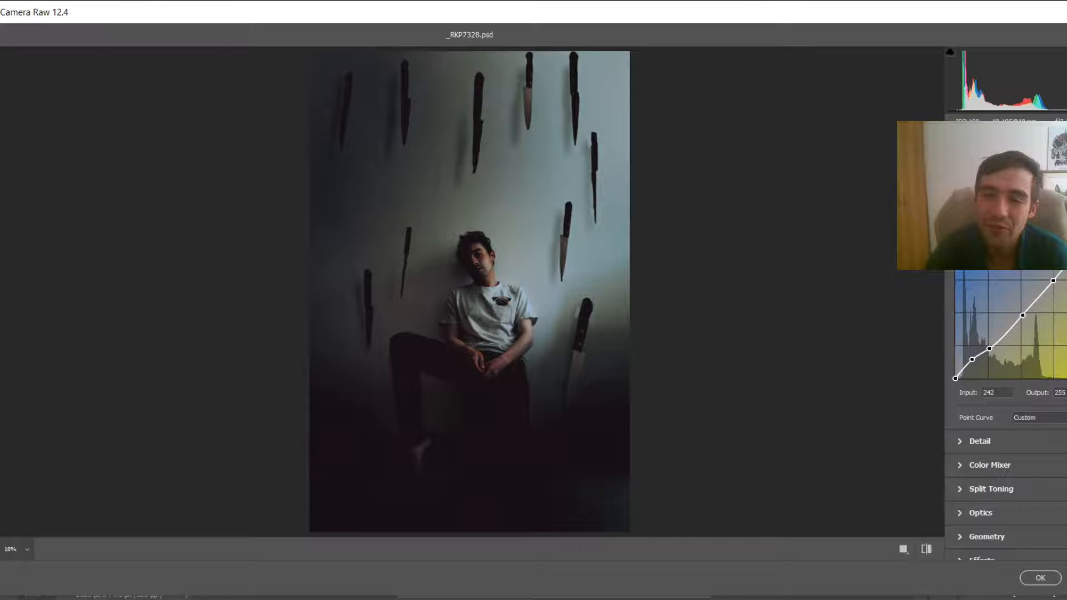
{"action": "left_click", "coordinate": [1028, 232]}
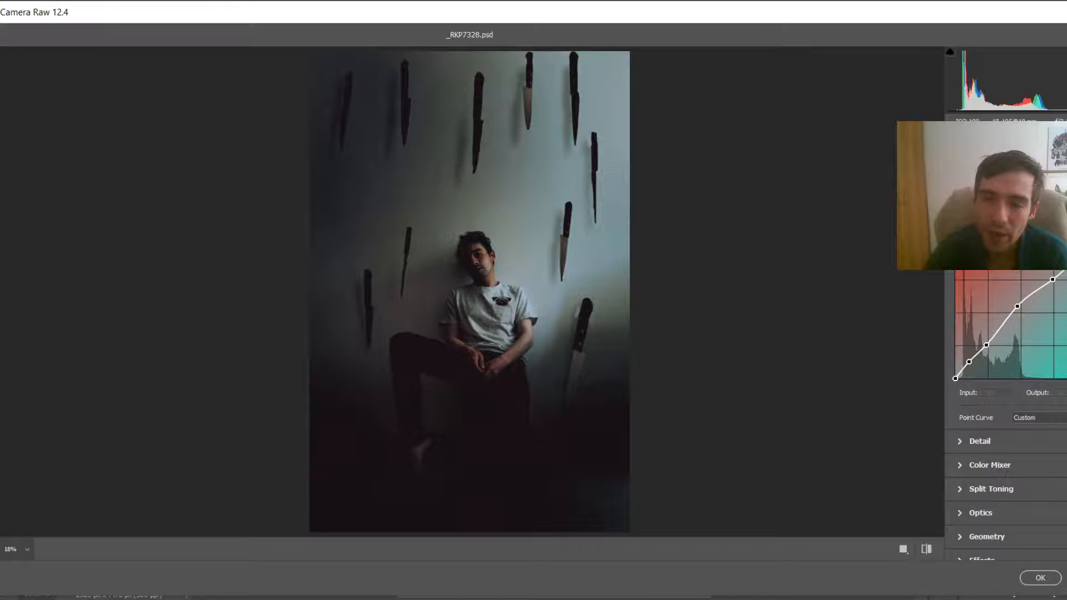
Step: In the Basic panel, push shadows to maximum, raise highlights and exposure slightly, and lower whites a little
{"action": "left_click", "coordinate": [981, 187]}
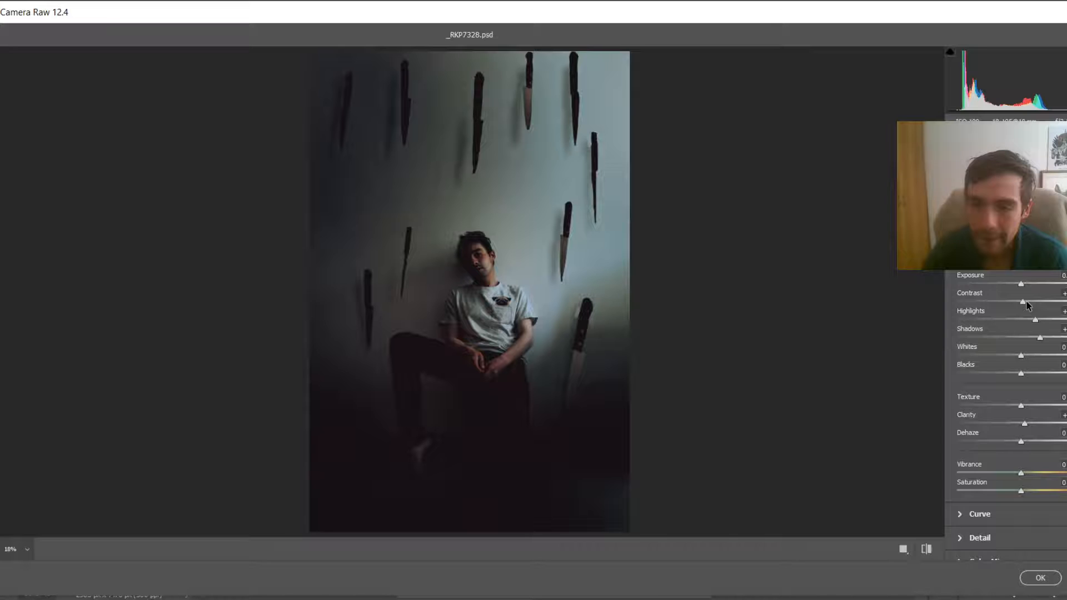
{"action": "left_click_drag", "start_coordinate": [1026, 301], "coordinate": [1028, 301]}
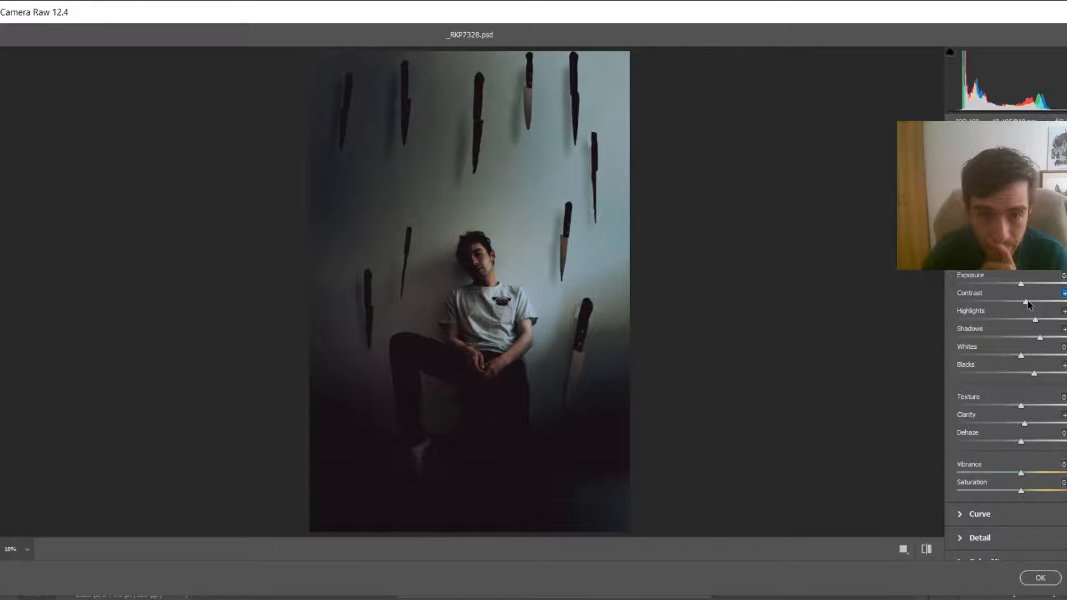
{"action": "left_click_drag", "start_coordinate": [1028, 301], "coordinate": [1026, 301]}
{"action": "left_click", "coordinate": [1035, 321]}
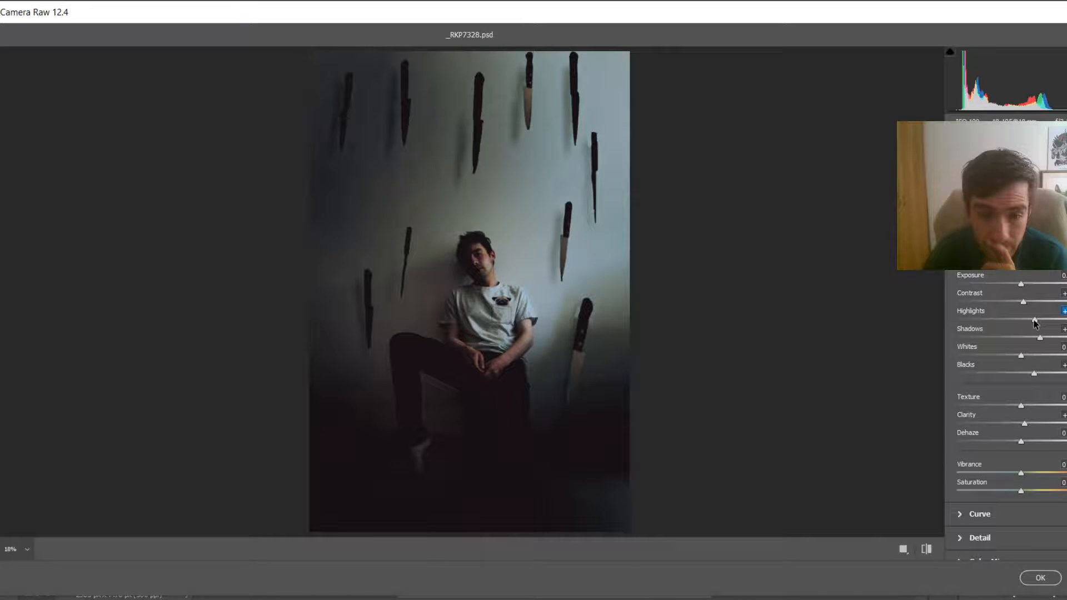
{"action": "left_click_drag", "start_coordinate": [1035, 321], "coordinate": [1037, 320]}
{"action": "left_click_drag", "start_coordinate": [1040, 338], "coordinate": [1066, 338]}
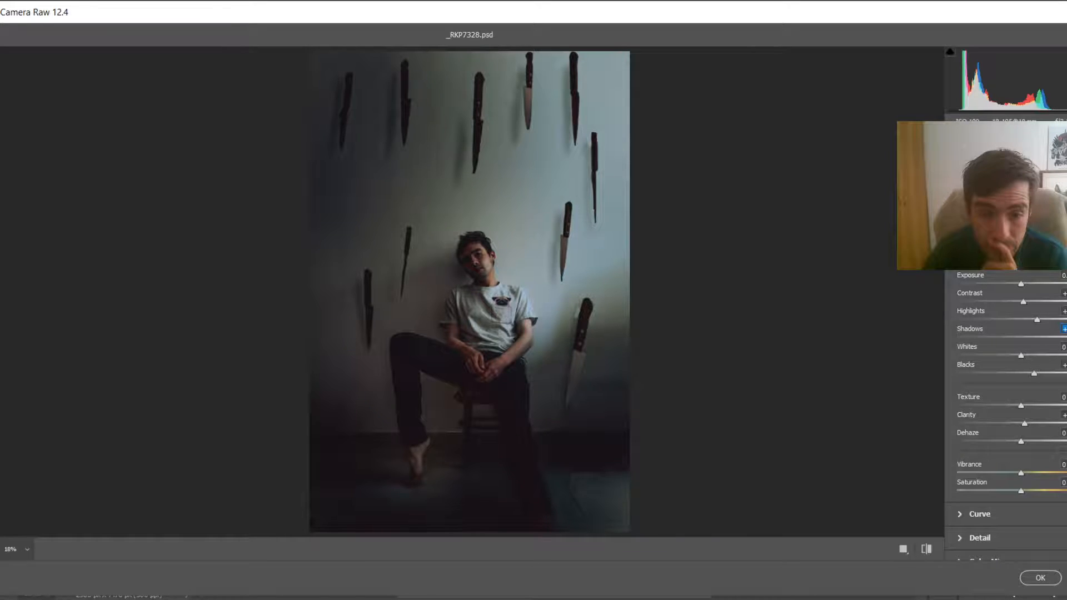
{"action": "left_click_drag", "start_coordinate": [1021, 355], "coordinate": [1018, 355]}
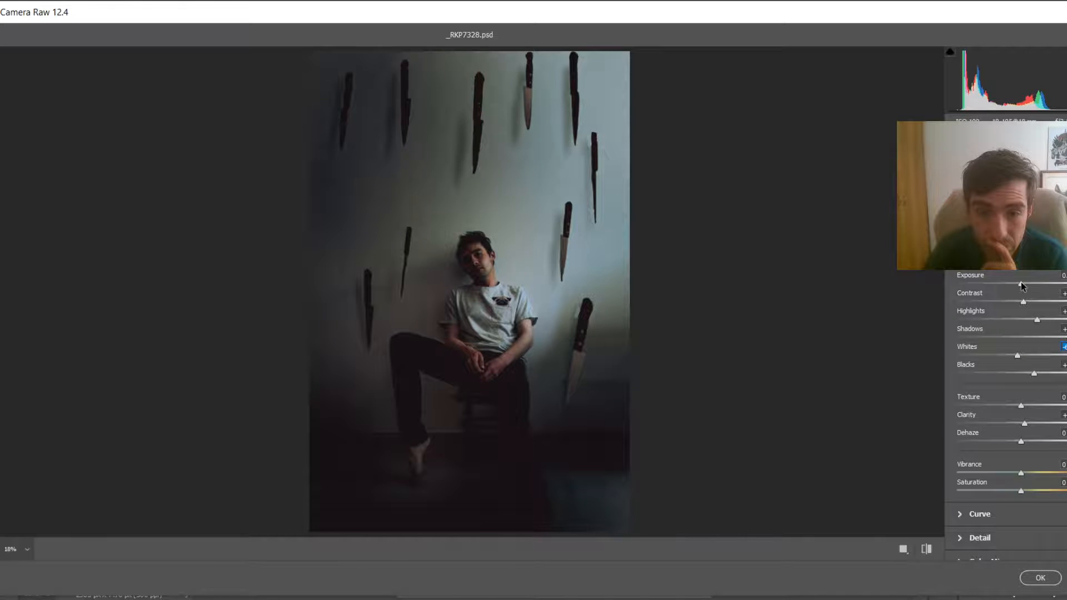
{"action": "left_click_drag", "start_coordinate": [1022, 284], "coordinate": [1024, 285]}
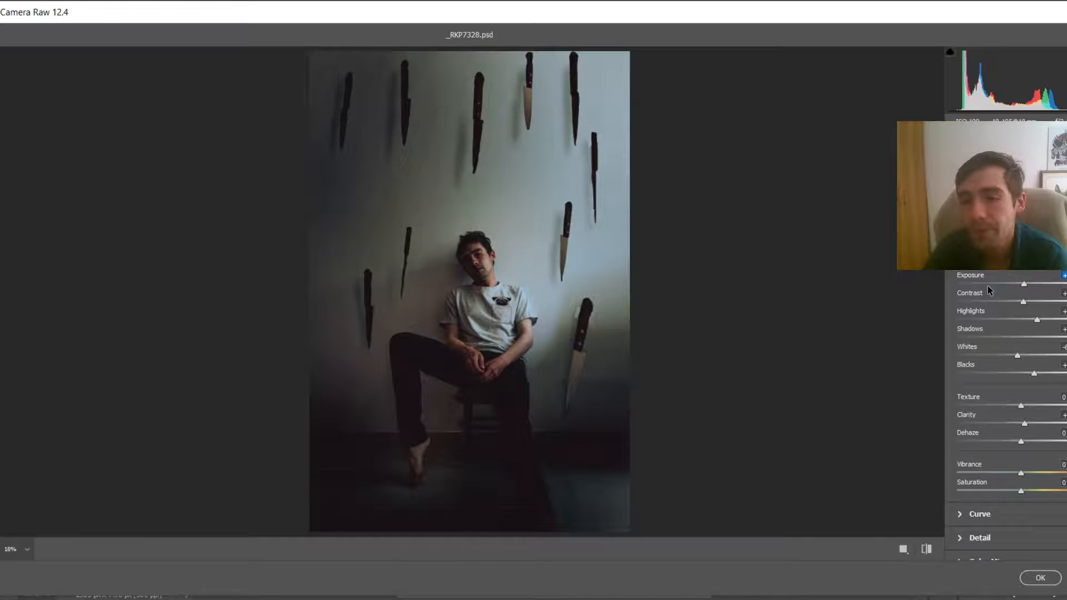
Step: Open Effects and add a slight dark vignette
{"action": "scroll", "coordinate": [988, 285], "scroll_direction": "down", "scroll_amount": 5}
{"action": "left_click", "coordinate": [1021, 406]}
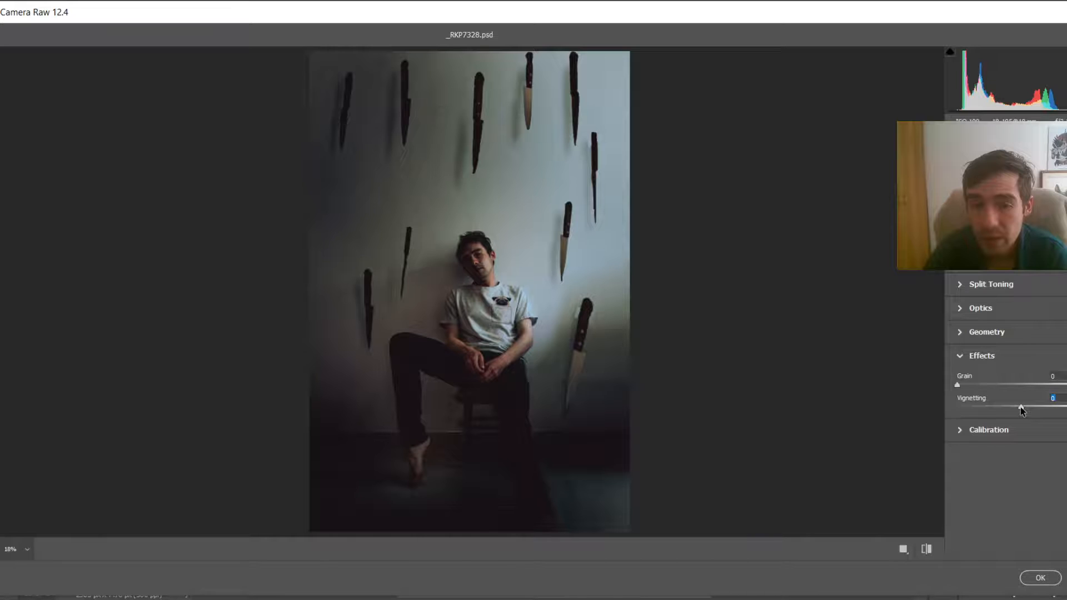
{"action": "left_click_drag", "start_coordinate": [1020, 407], "coordinate": [1014, 408]}
Step: In Calibration, shift the red primary hue down and raise its saturation
{"action": "left_click", "coordinate": [1013, 429]}
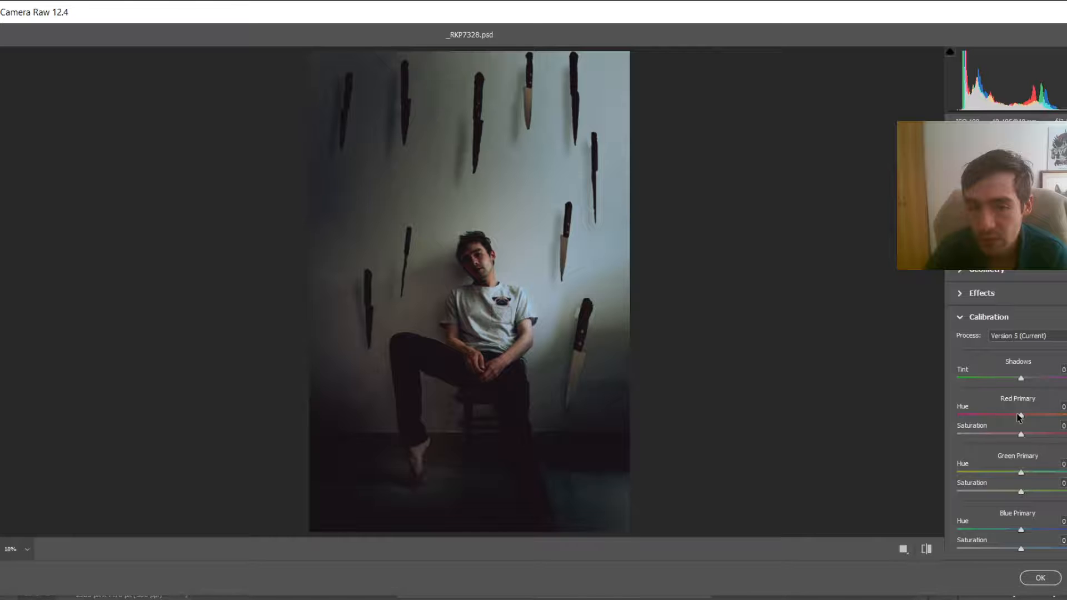
{"action": "left_click_drag", "start_coordinate": [1019, 417], "coordinate": [1038, 415]}
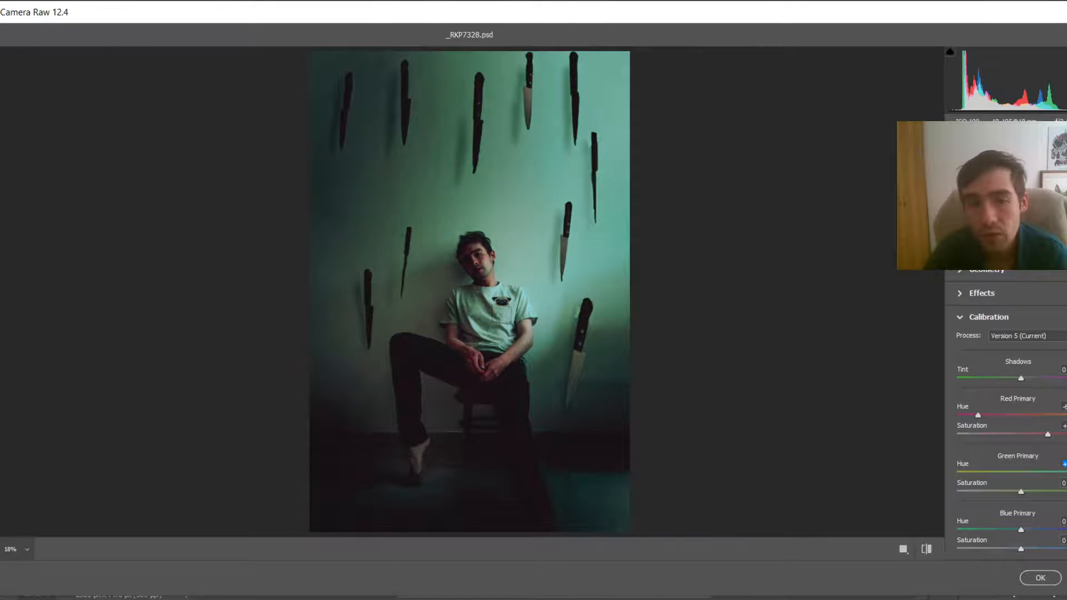
Step: Raise the green primary hue and lower the green primary saturation
{"action": "left_click_drag", "start_coordinate": [1066, 473], "coordinate": [986, 474]}
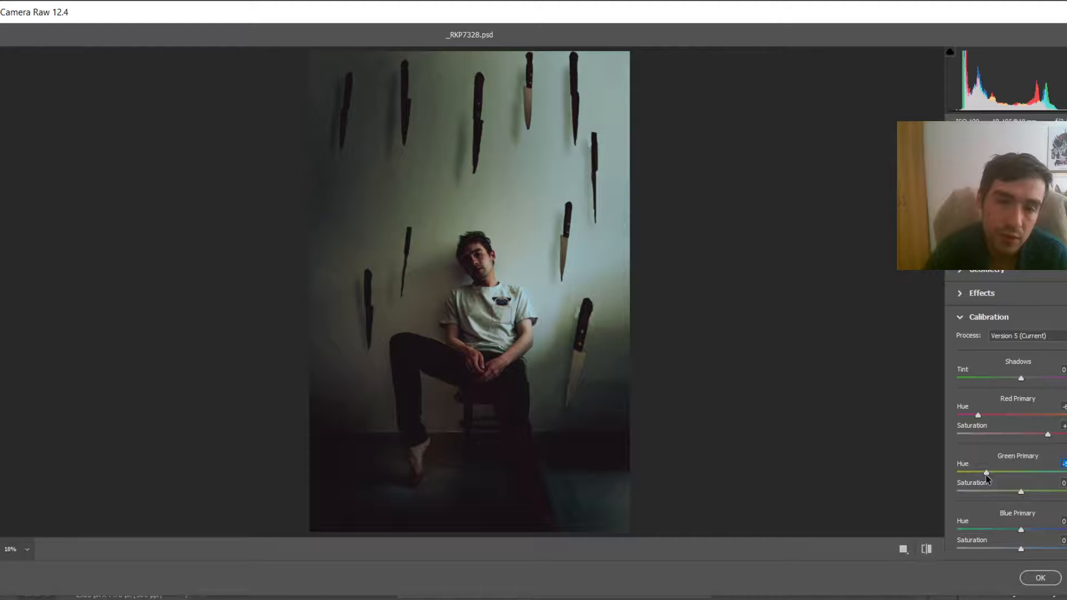
{"action": "left_click_drag", "start_coordinate": [986, 475], "coordinate": [1034, 473]}
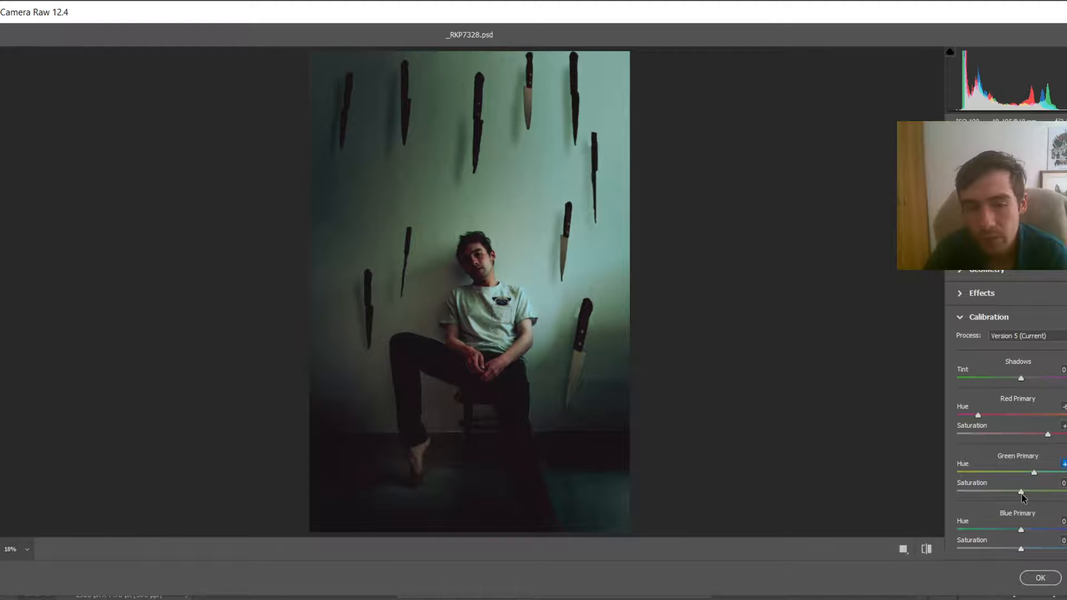
{"action": "left_click_drag", "start_coordinate": [1022, 493], "coordinate": [1011, 493]}
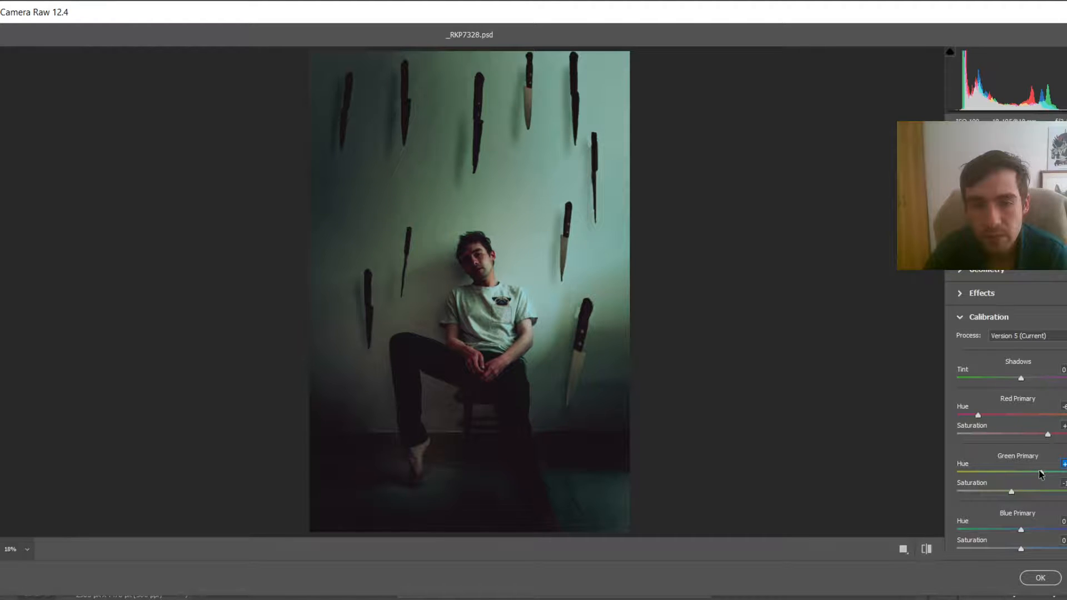
Step: Shift the blue primary hue down
{"action": "left_click_drag", "start_coordinate": [1021, 529], "coordinate": [1000, 553]}
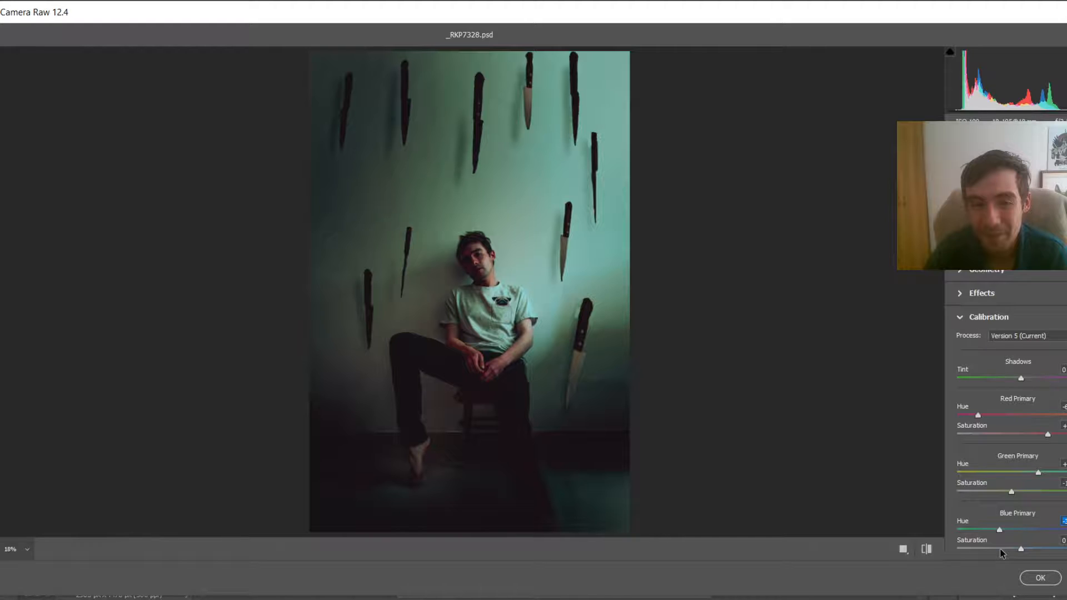
{"action": "left_click_drag", "start_coordinate": [1000, 549], "coordinate": [1016, 549]}
{"action": "left_click", "coordinate": [1021, 548]}
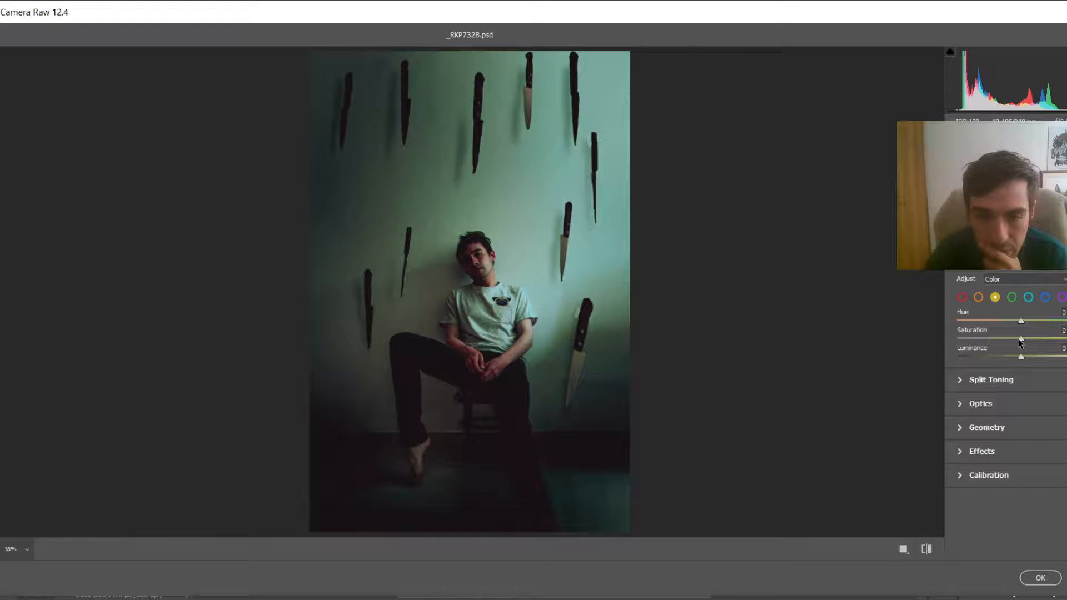
Step: Open the colour mixer, select the red colour and adjust its hue and saturation
{"action": "left_click_drag", "start_coordinate": [1021, 339], "coordinate": [989, 345]}
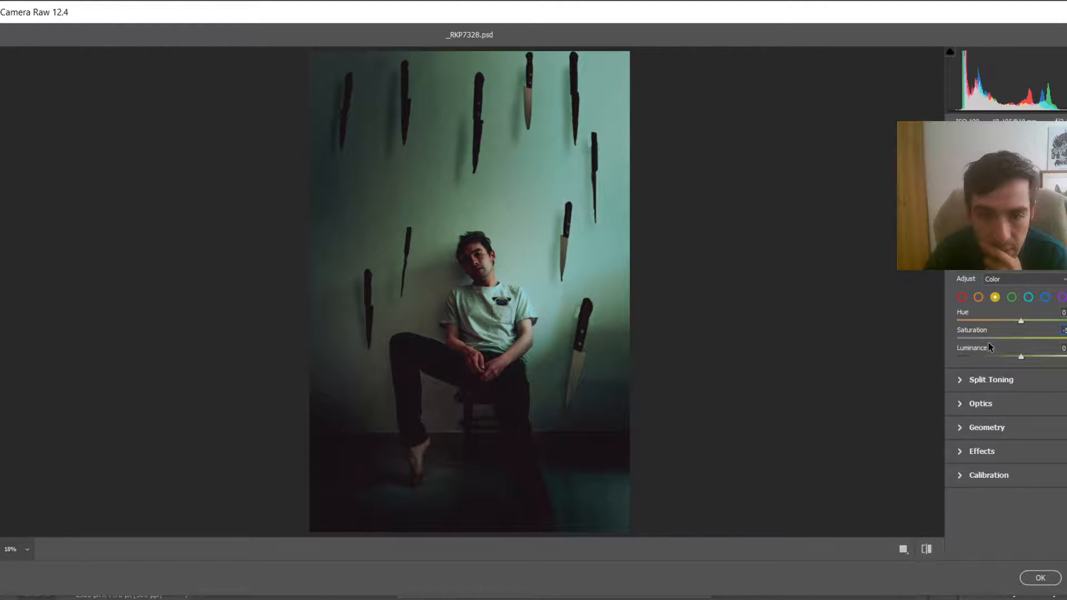
{"action": "left_click", "coordinate": [988, 342]}
{"action": "left_click", "coordinate": [962, 297]}
{"action": "left_click", "coordinate": [1054, 320]}
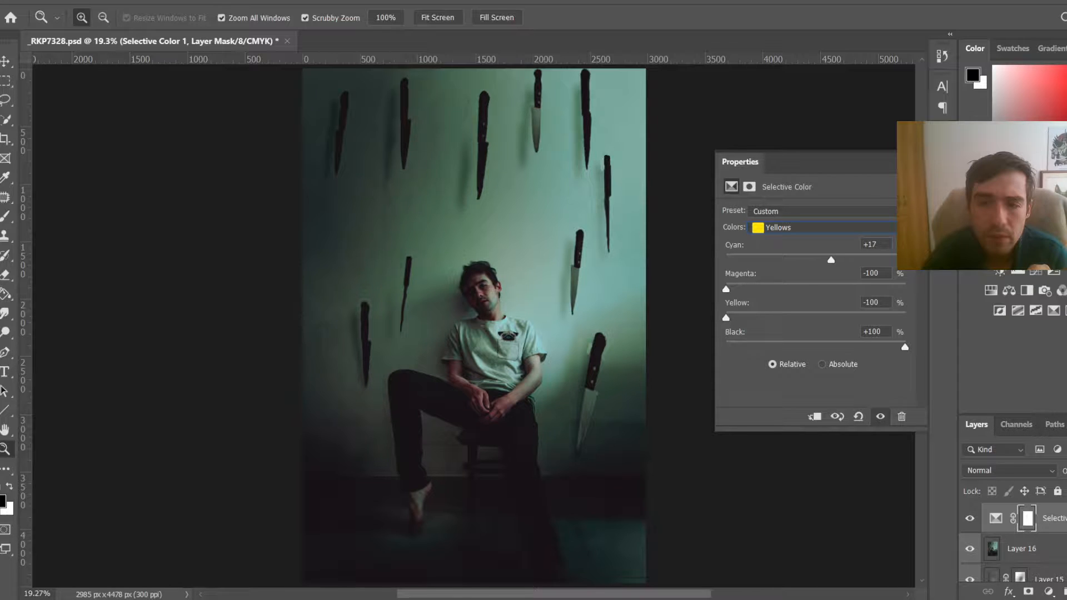
Step: With the Brush tool on the light-ray layer, swap colours, add a layer mask and choose a soft round brush
{"action": "key", "text": "b"}
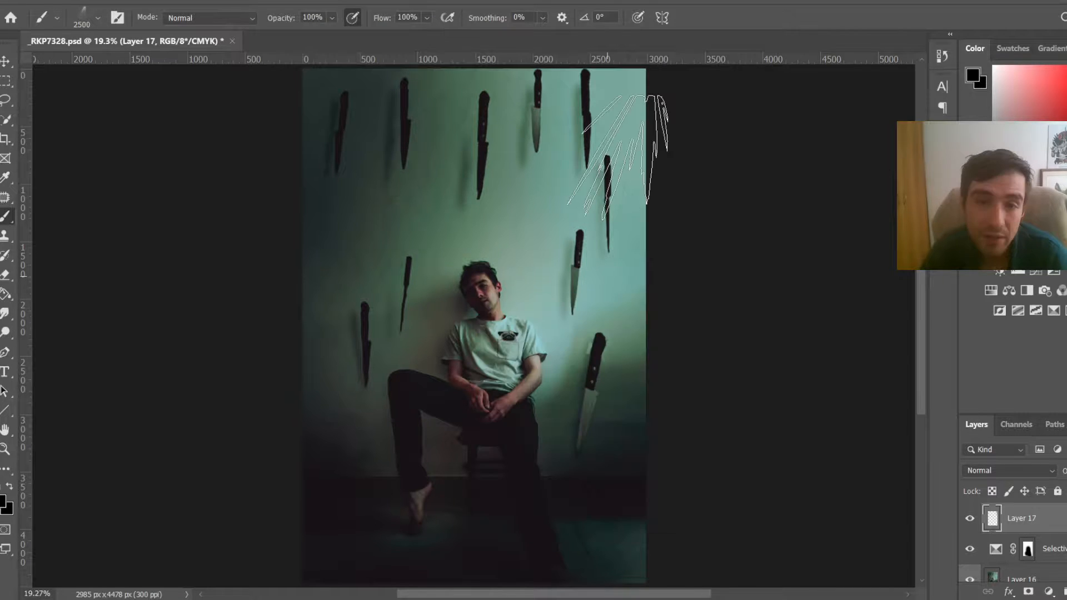
{"action": "key", "text": "x"}
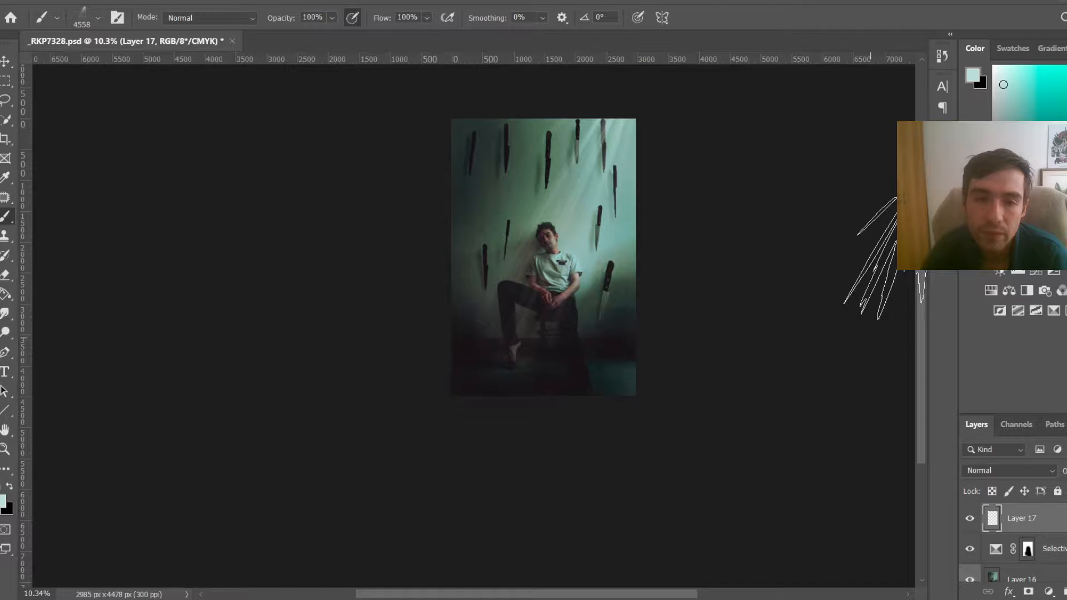
{"action": "left_click", "coordinate": [1029, 593]}
{"action": "right_click", "coordinate": [636, 430]}
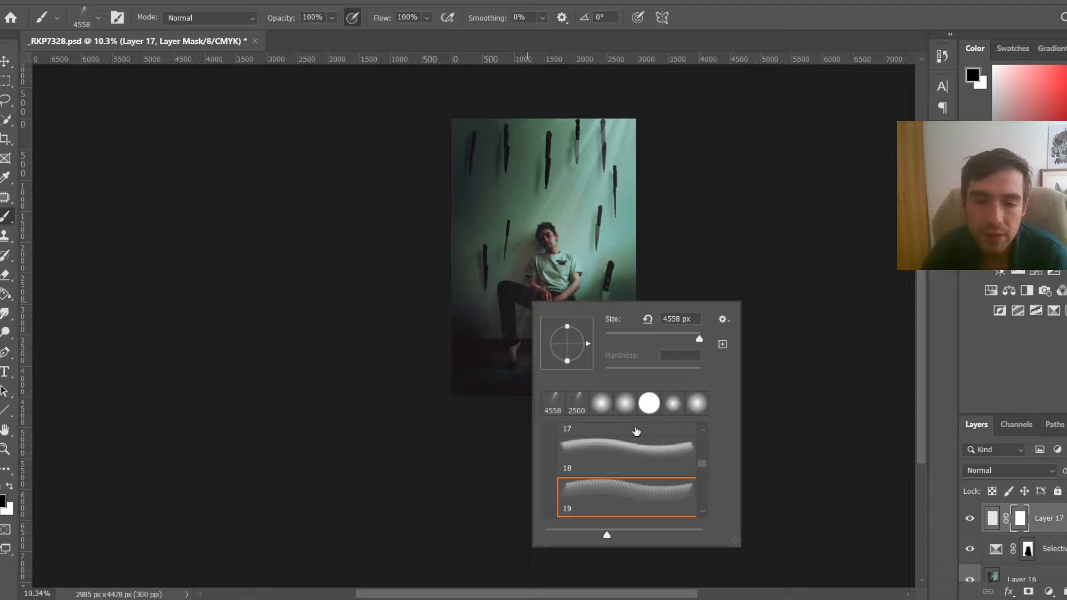
{"action": "double_click", "coordinate": [637, 430]}
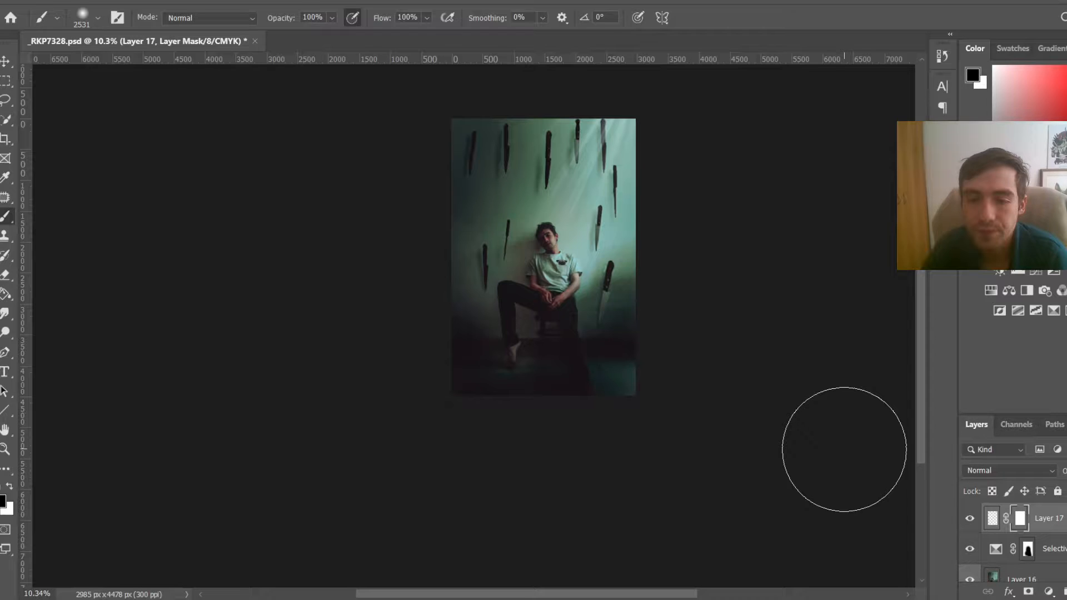
Step: On a new layer, pick a brush from the Free Fog Photoshop Brushes set and stamp fog near the floor
{"action": "right_click", "coordinate": [691, 334]}
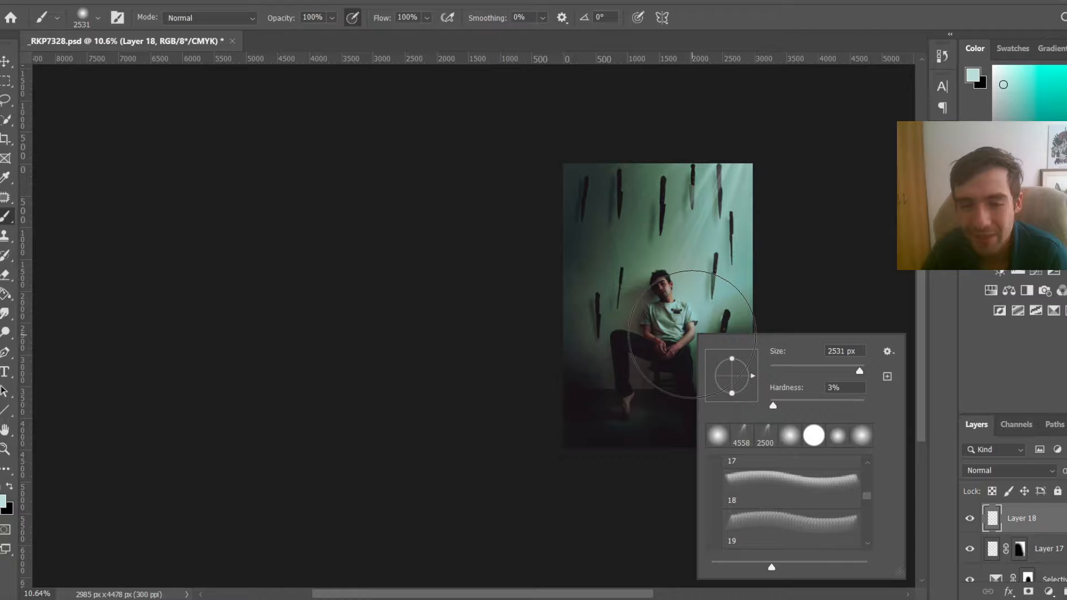
{"action": "scroll", "coordinate": [755, 528], "scroll_direction": "down", "scroll_amount": 3}
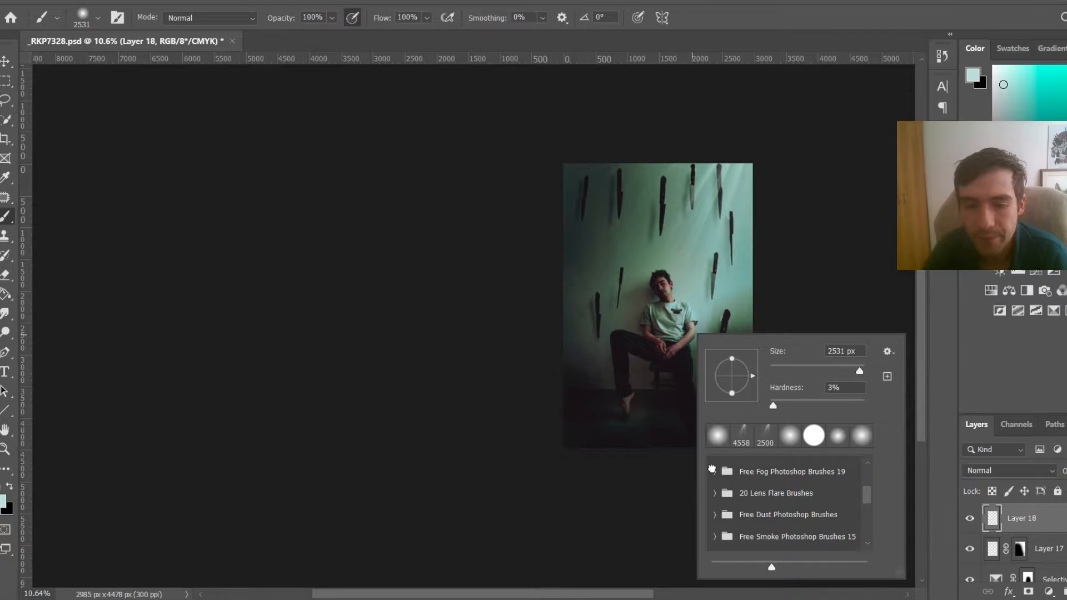
{"action": "left_click", "coordinate": [712, 469]}
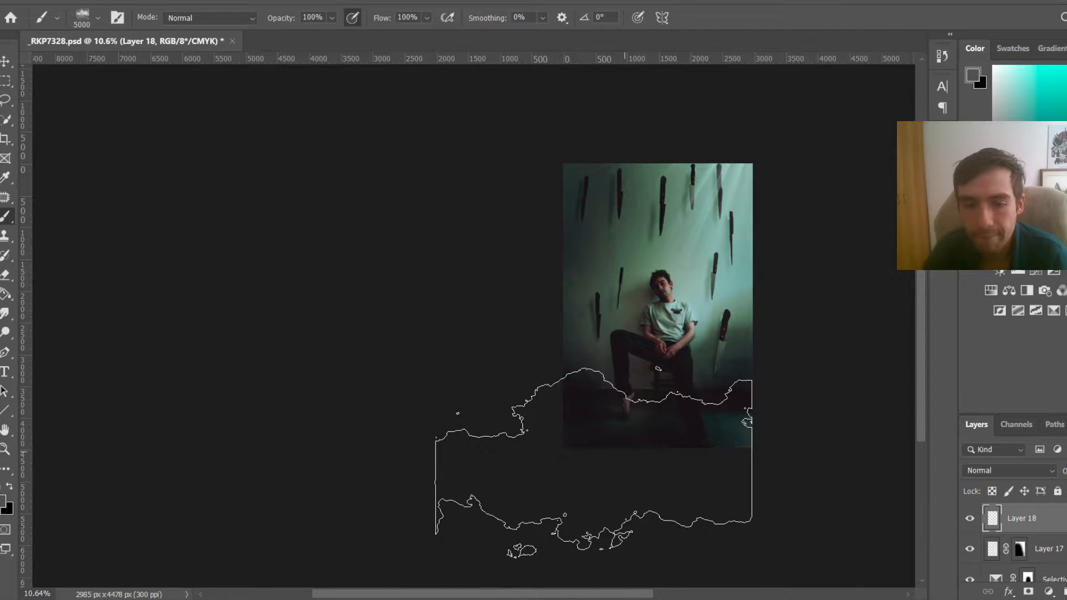
{"action": "left_click", "coordinate": [594, 461]}
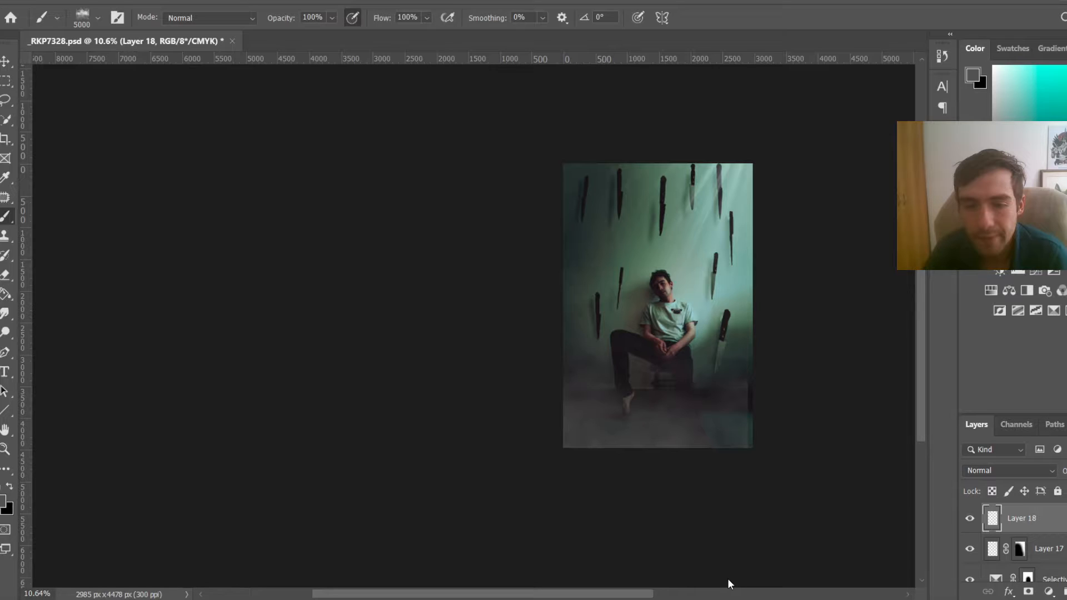
{"action": "key", "text": "ctrl+z"}
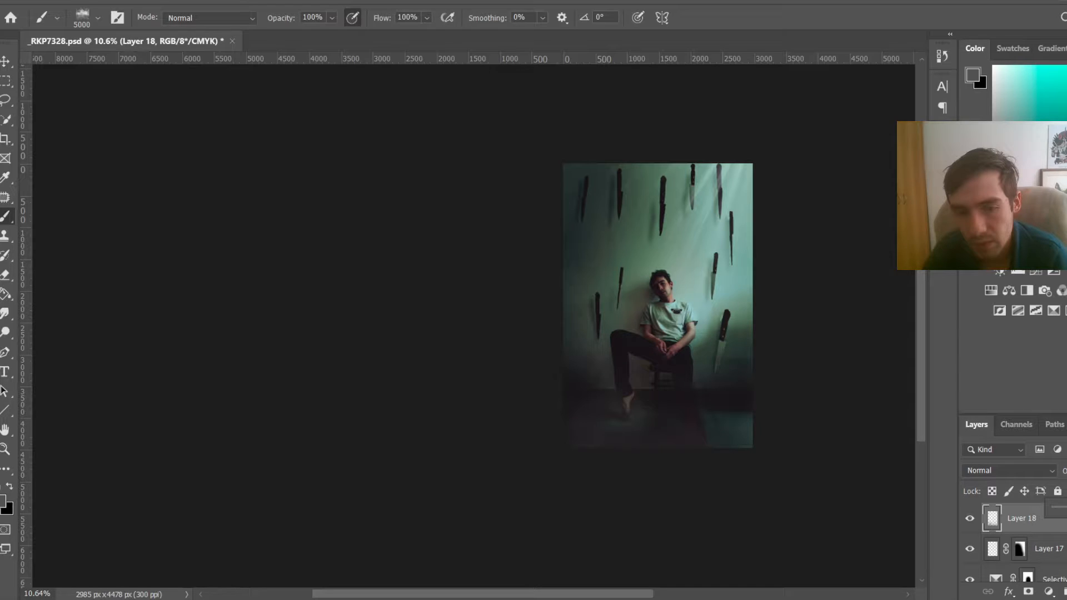
{"action": "left_click_drag", "start_coordinate": [664, 441], "coordinate": [638, 440]}
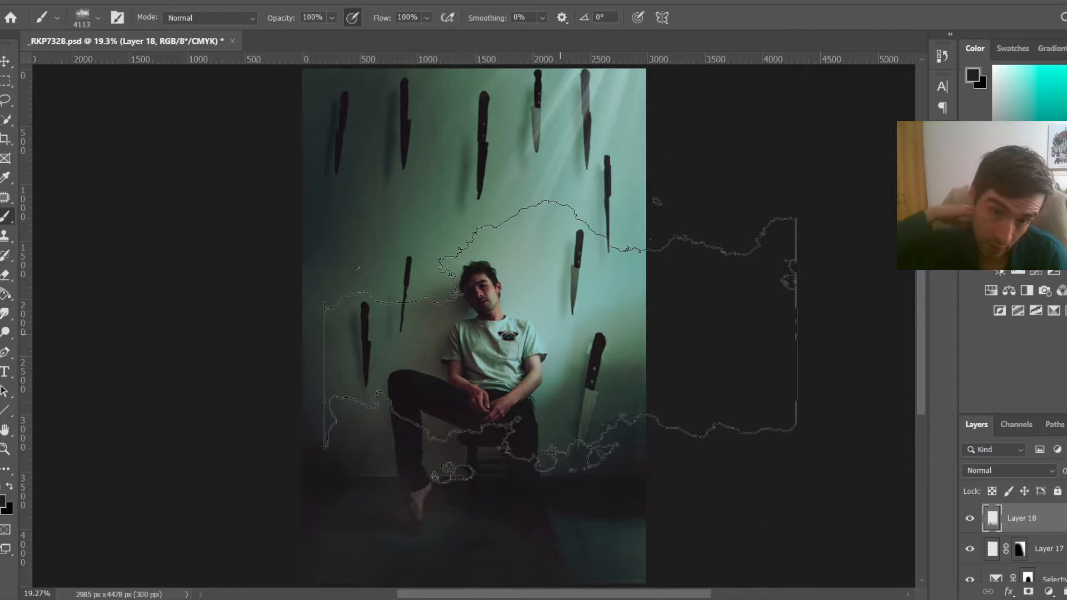
Step: Open the signature.png file from the Pictures folder
{"action": "scroll", "coordinate": [602, 336], "scroll_direction": "down", "scroll_amount": 1}
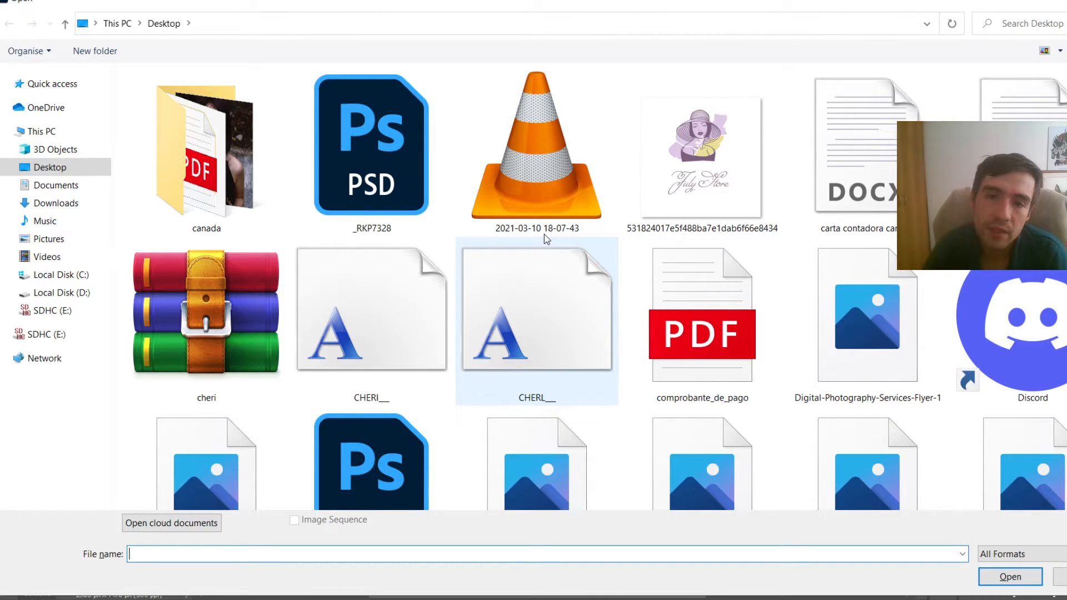
{"action": "left_click", "coordinate": [63, 239]}
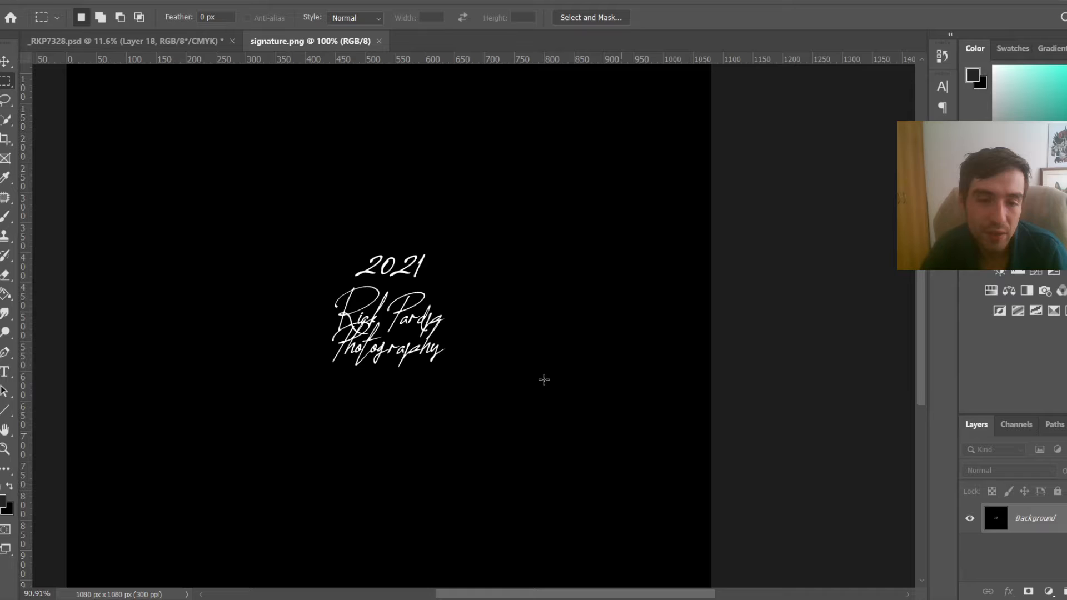
{"action": "scroll", "coordinate": [544, 379], "scroll_direction": "down", "scroll_amount": 2}
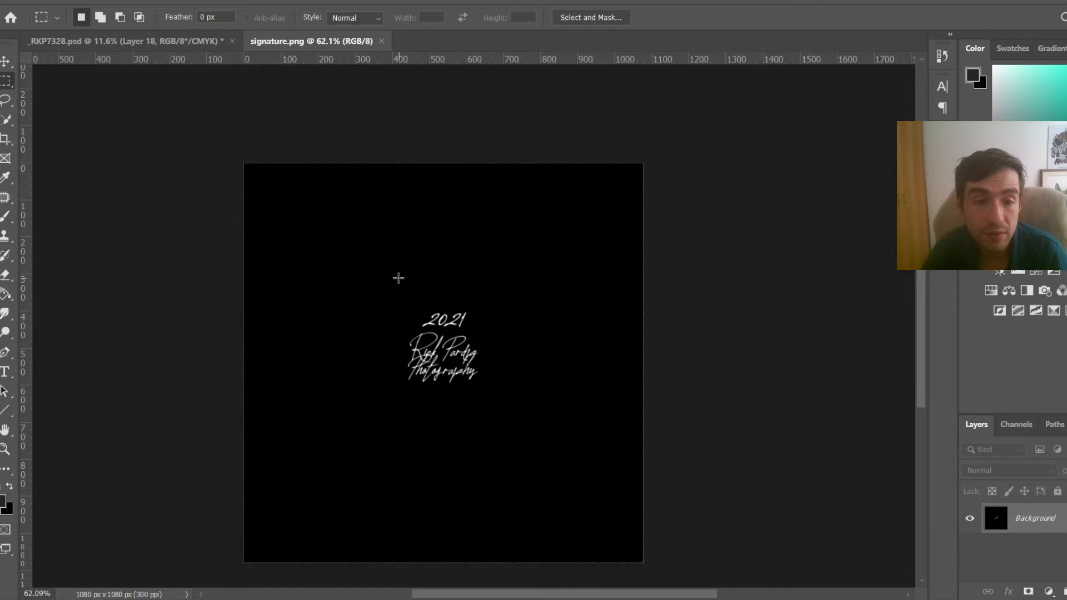
Step: Paste the signature into the knife composite as a new layer, accepting the paste profile mismatch
{"action": "key", "text": "ctrl+Tab"}
{"action": "key", "text": "ctrl+v"}
{"action": "left_click", "coordinate": [698, 258]}
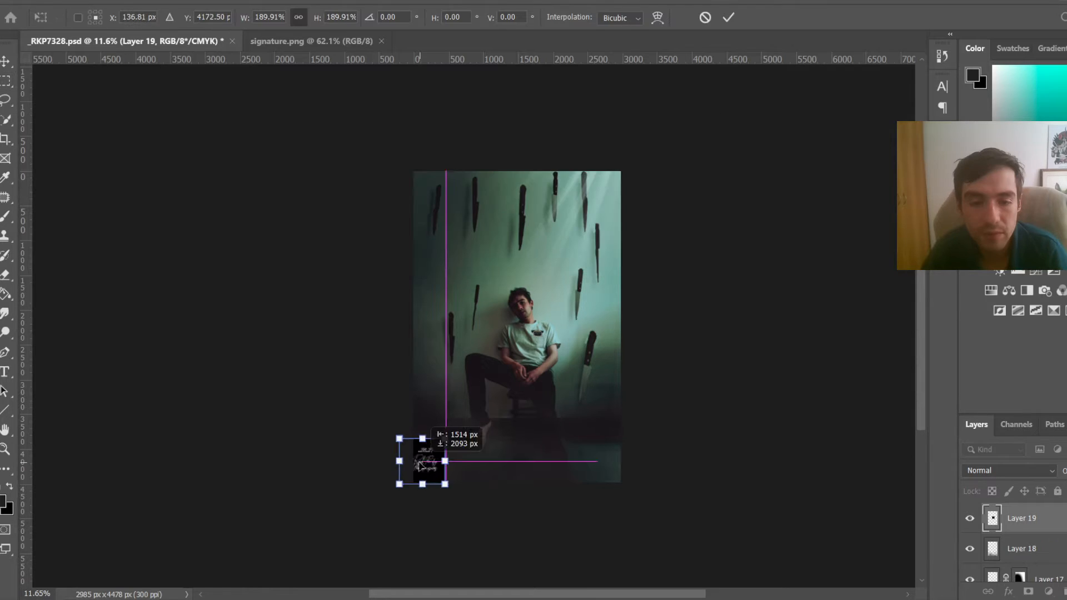
{"action": "left_click_drag", "start_coordinate": [421, 460], "coordinate": [422, 454]}
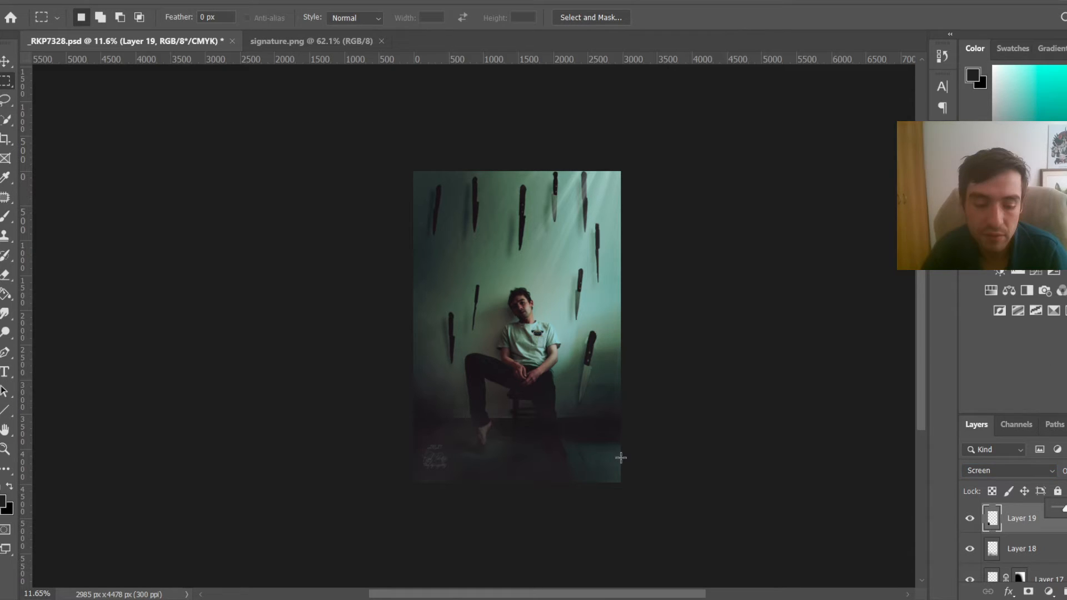
Step: Move the signature layer into the image's lower-left corner
{"action": "key", "text": "v"}
{"action": "left_click_drag", "start_coordinate": [440, 466], "coordinate": [443, 475]}
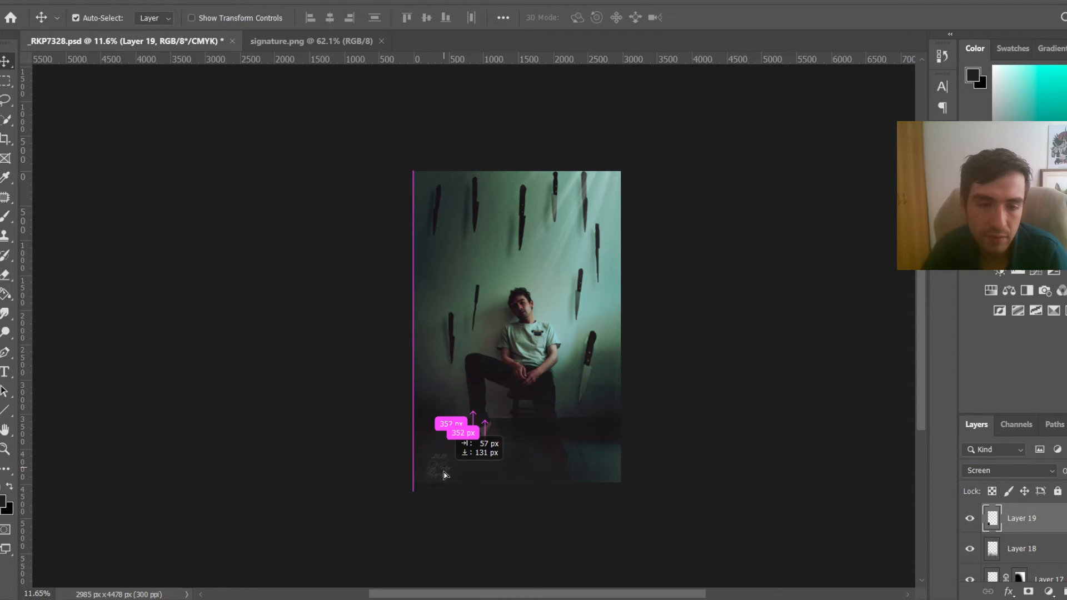
{"action": "left_click_drag", "start_coordinate": [443, 475], "coordinate": [444, 476]}
{"action": "scroll", "coordinate": [585, 487], "scroll_direction": "up", "scroll_amount": 3}
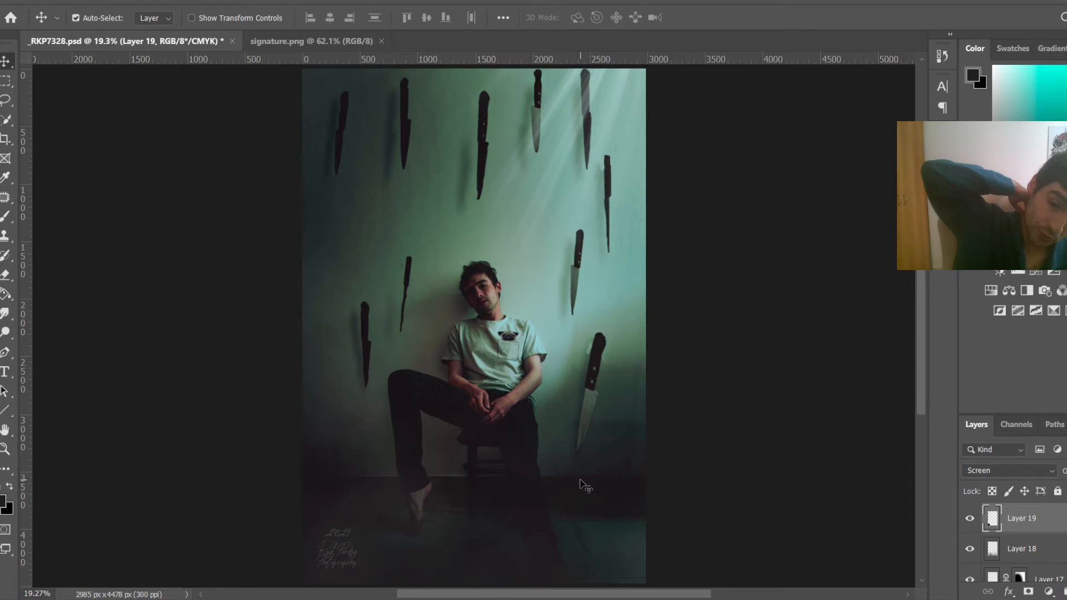